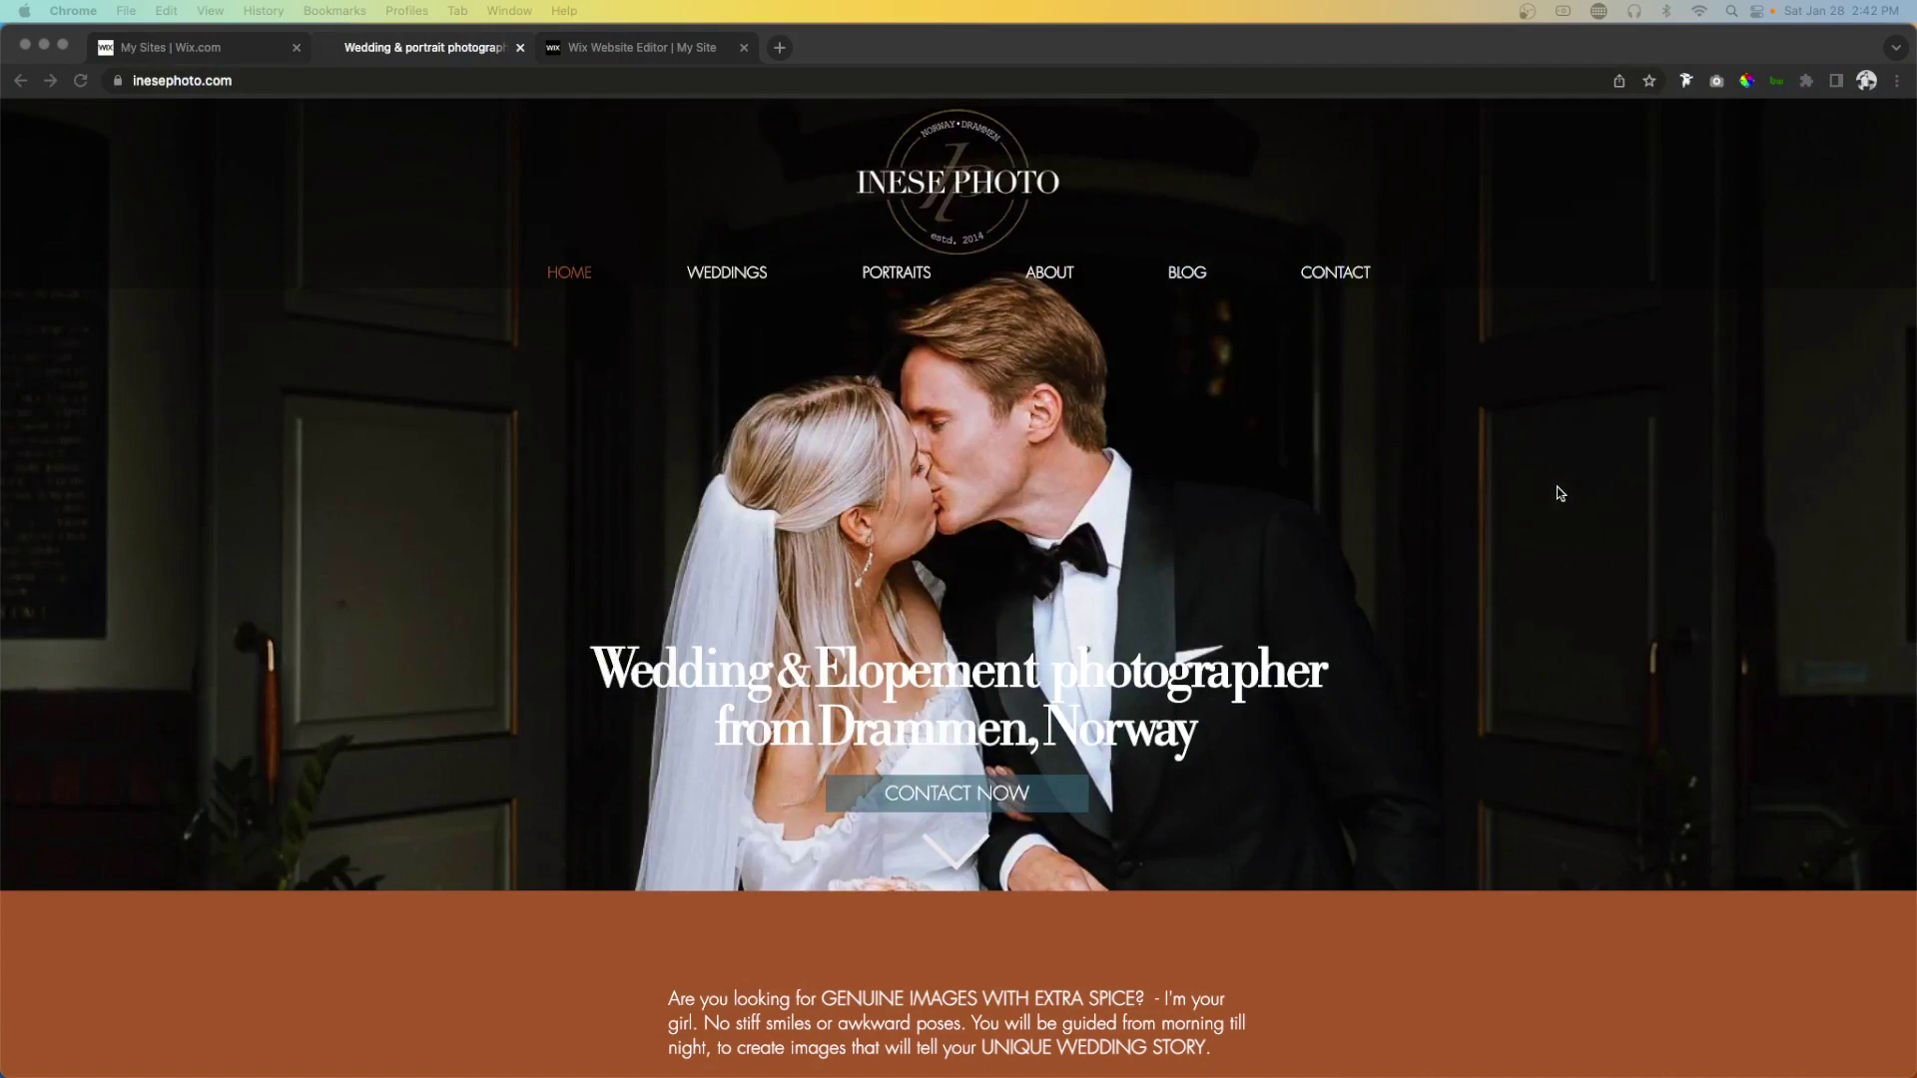
Review the existing Inese Photo home page from the hero banner through to the footer.
scroll(1560, 493, down, 5)
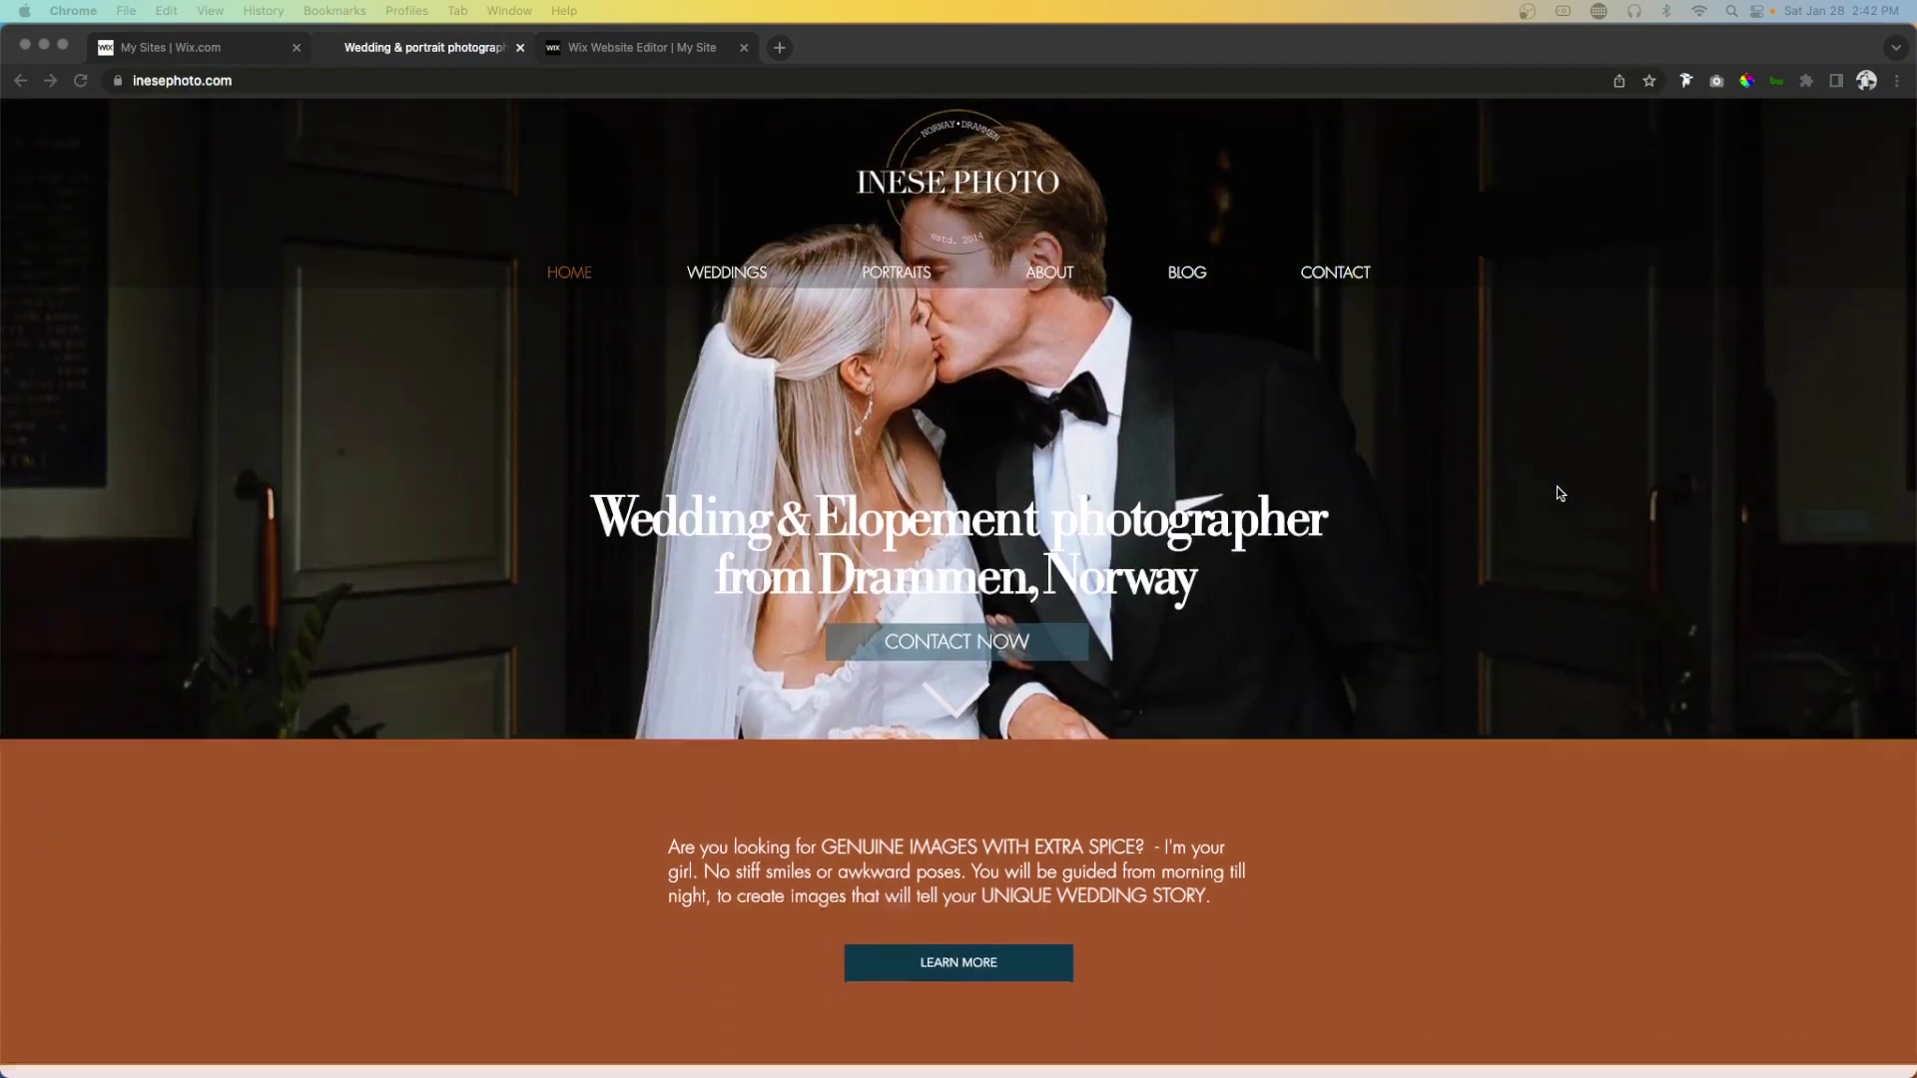
scroll(1560, 493, down, 8)
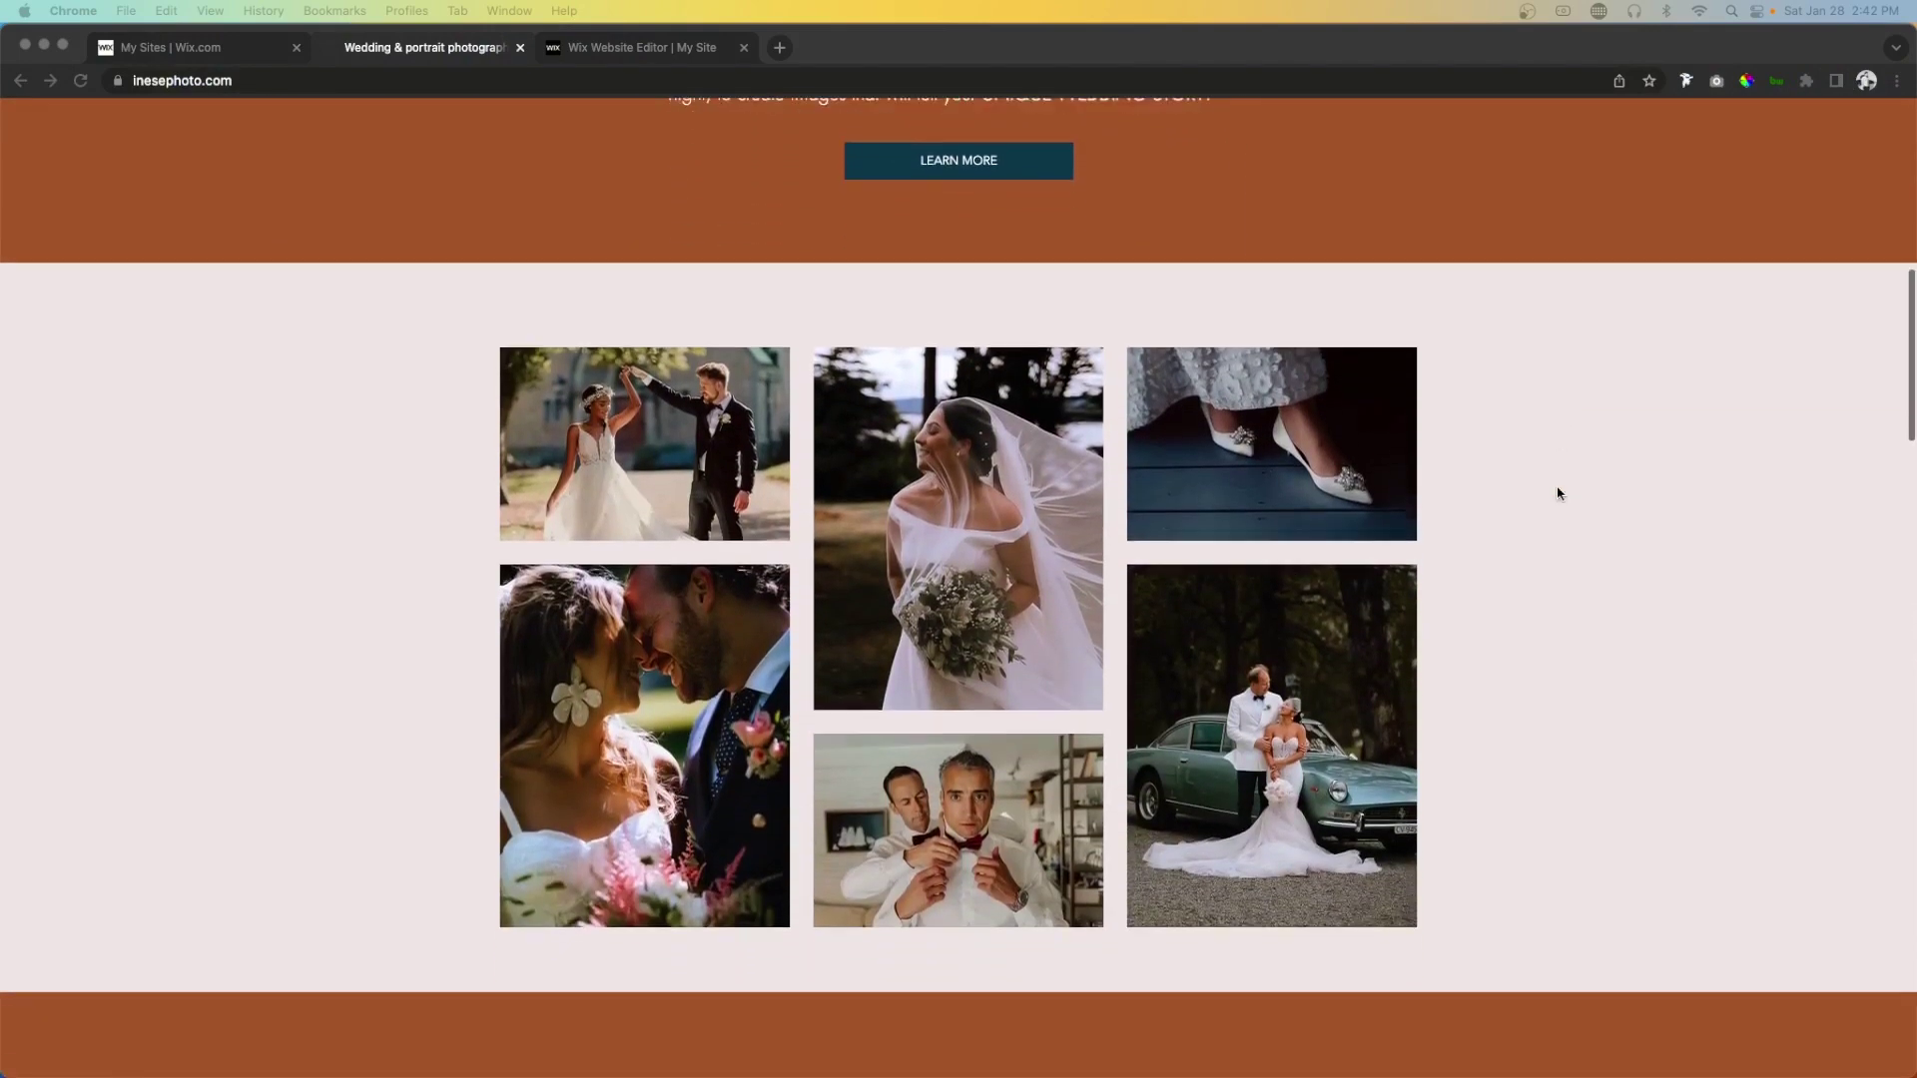
scroll(1558, 493, down, 8)
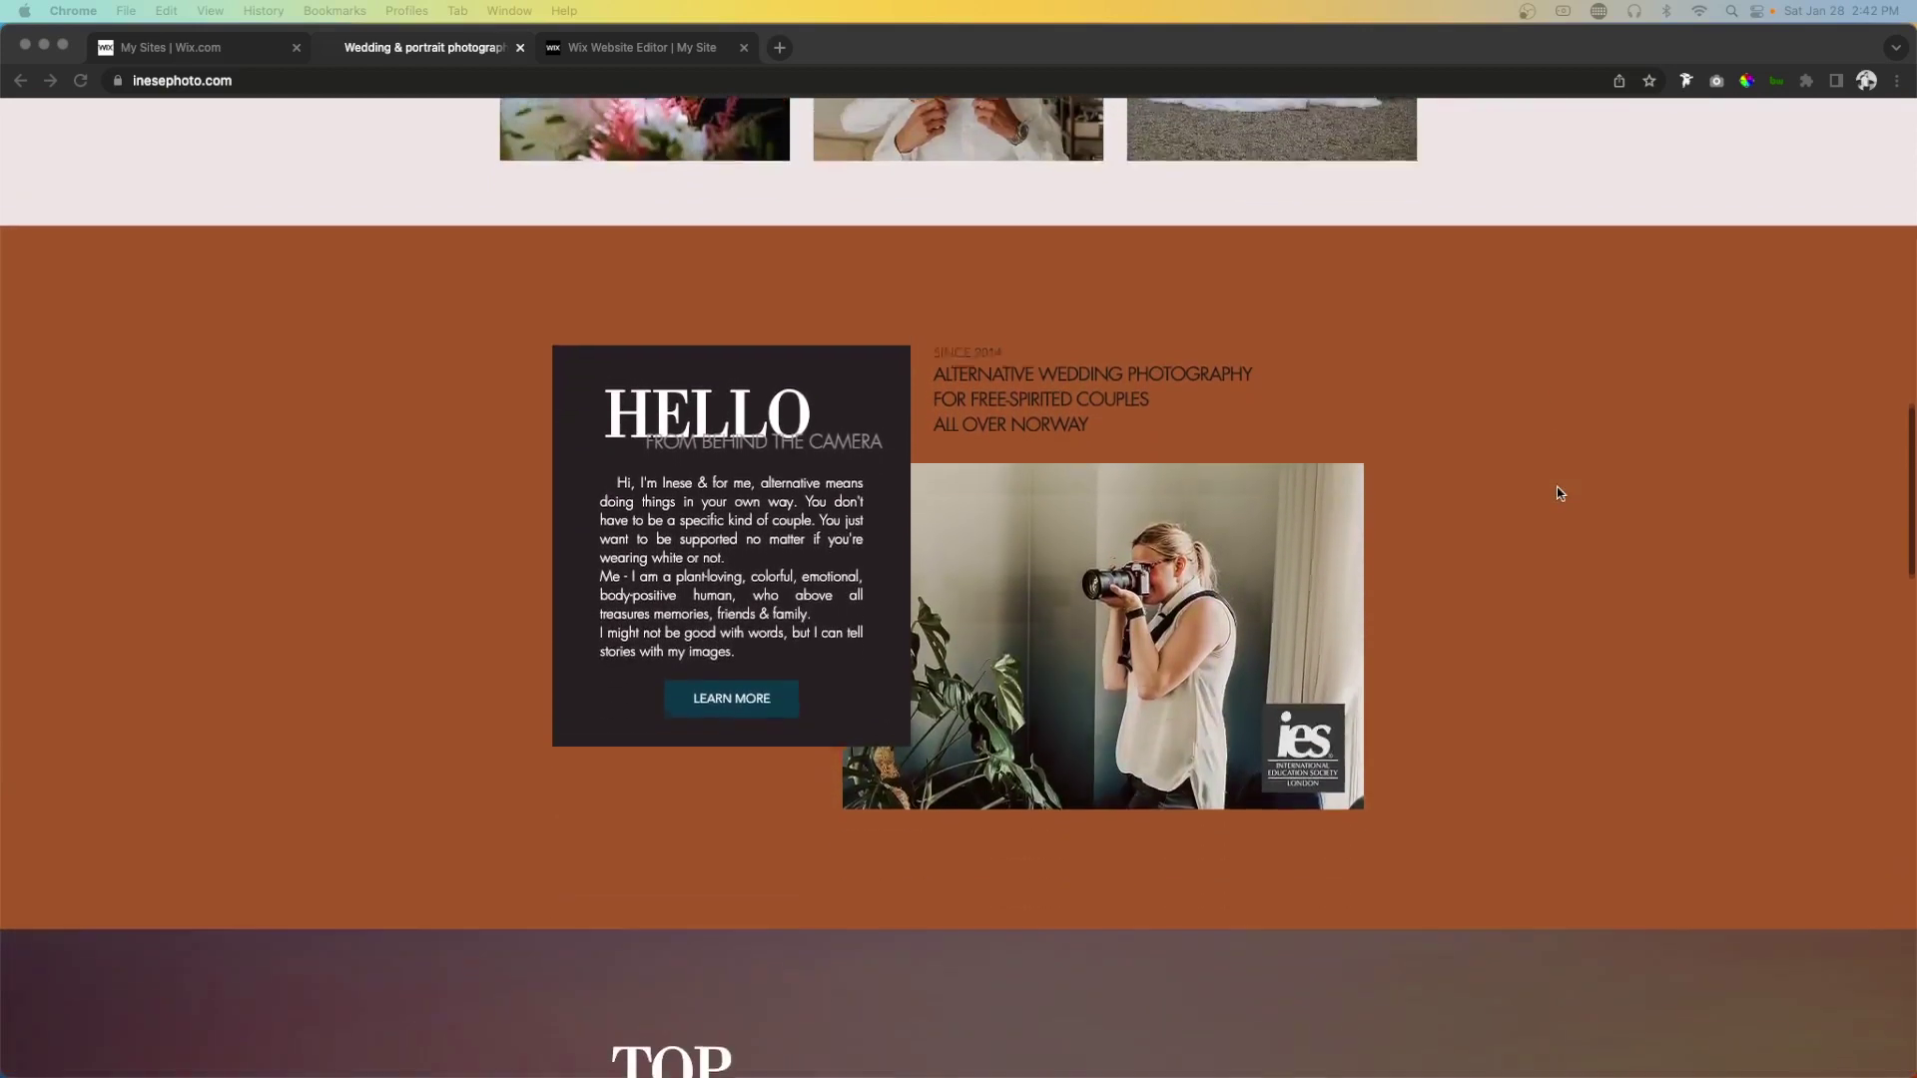
scroll(1561, 493, down, 6)
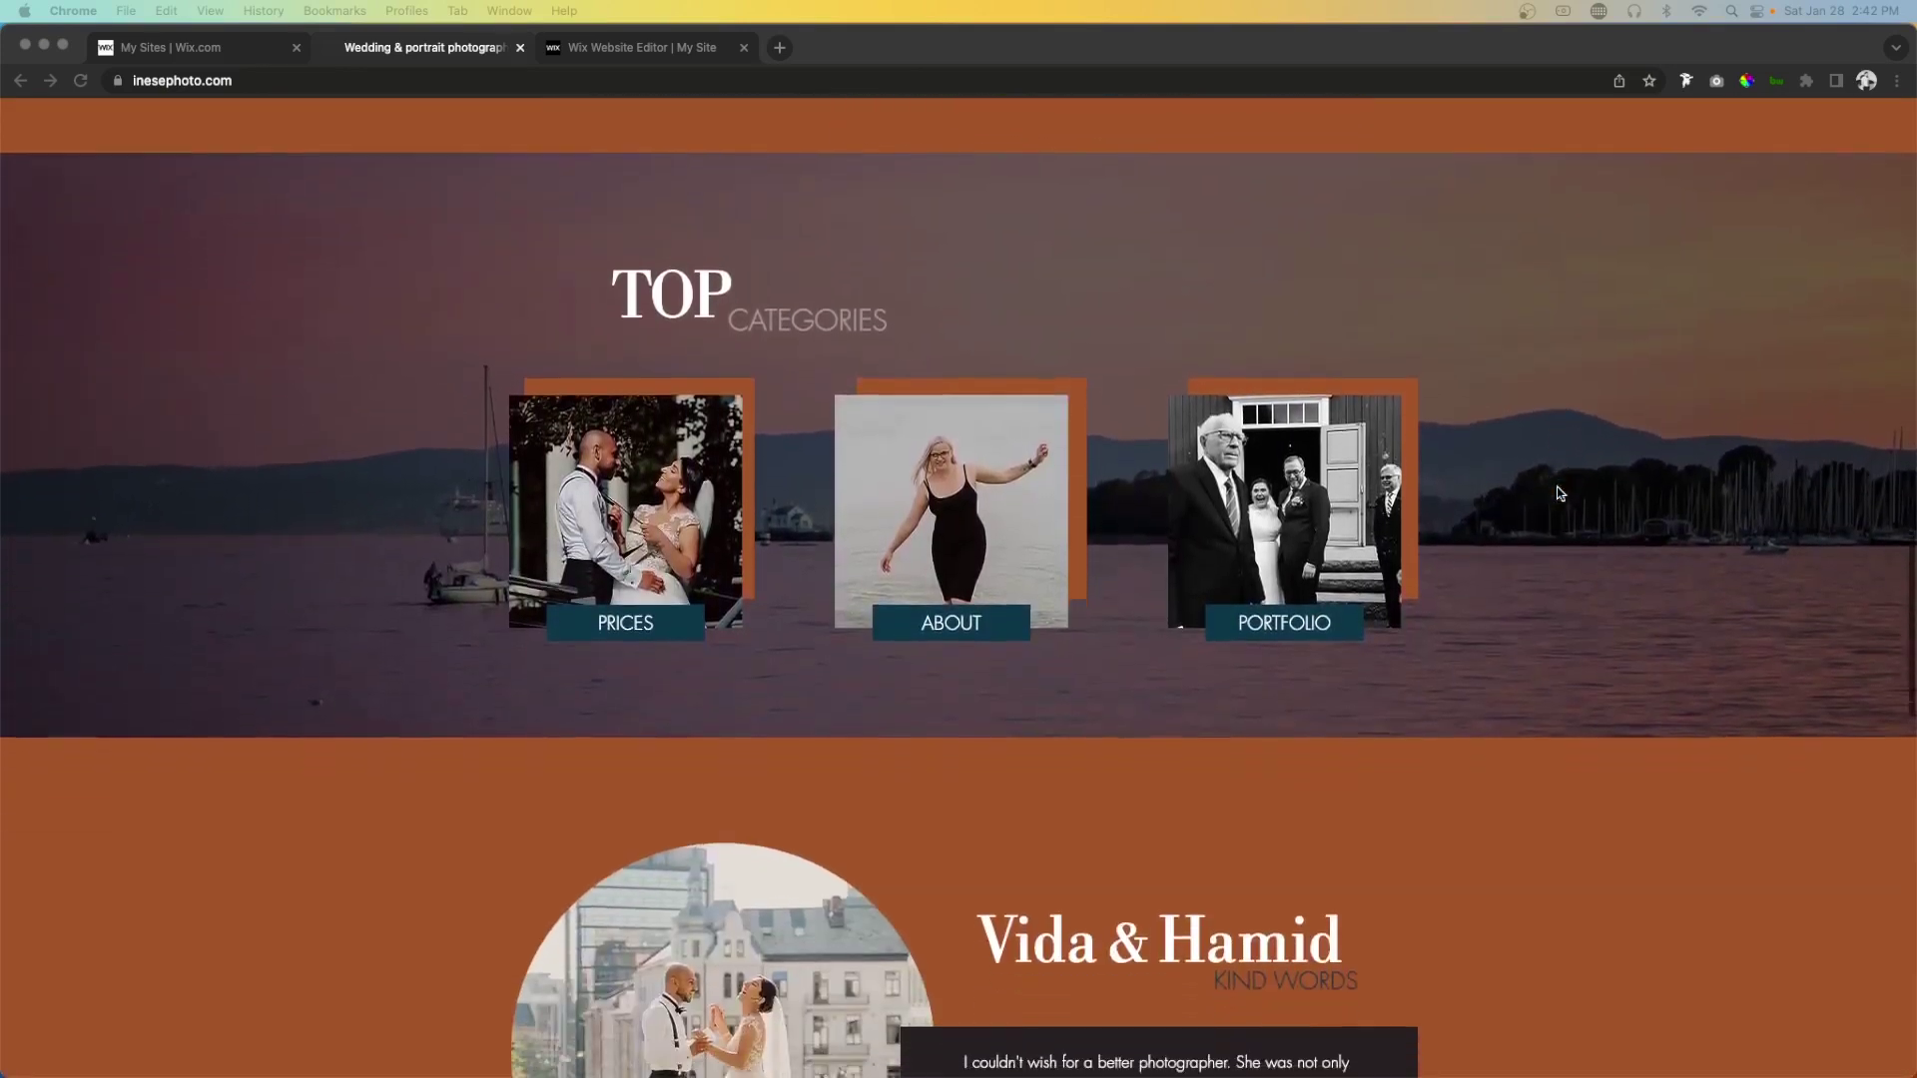
scroll(1560, 493, down, 5)
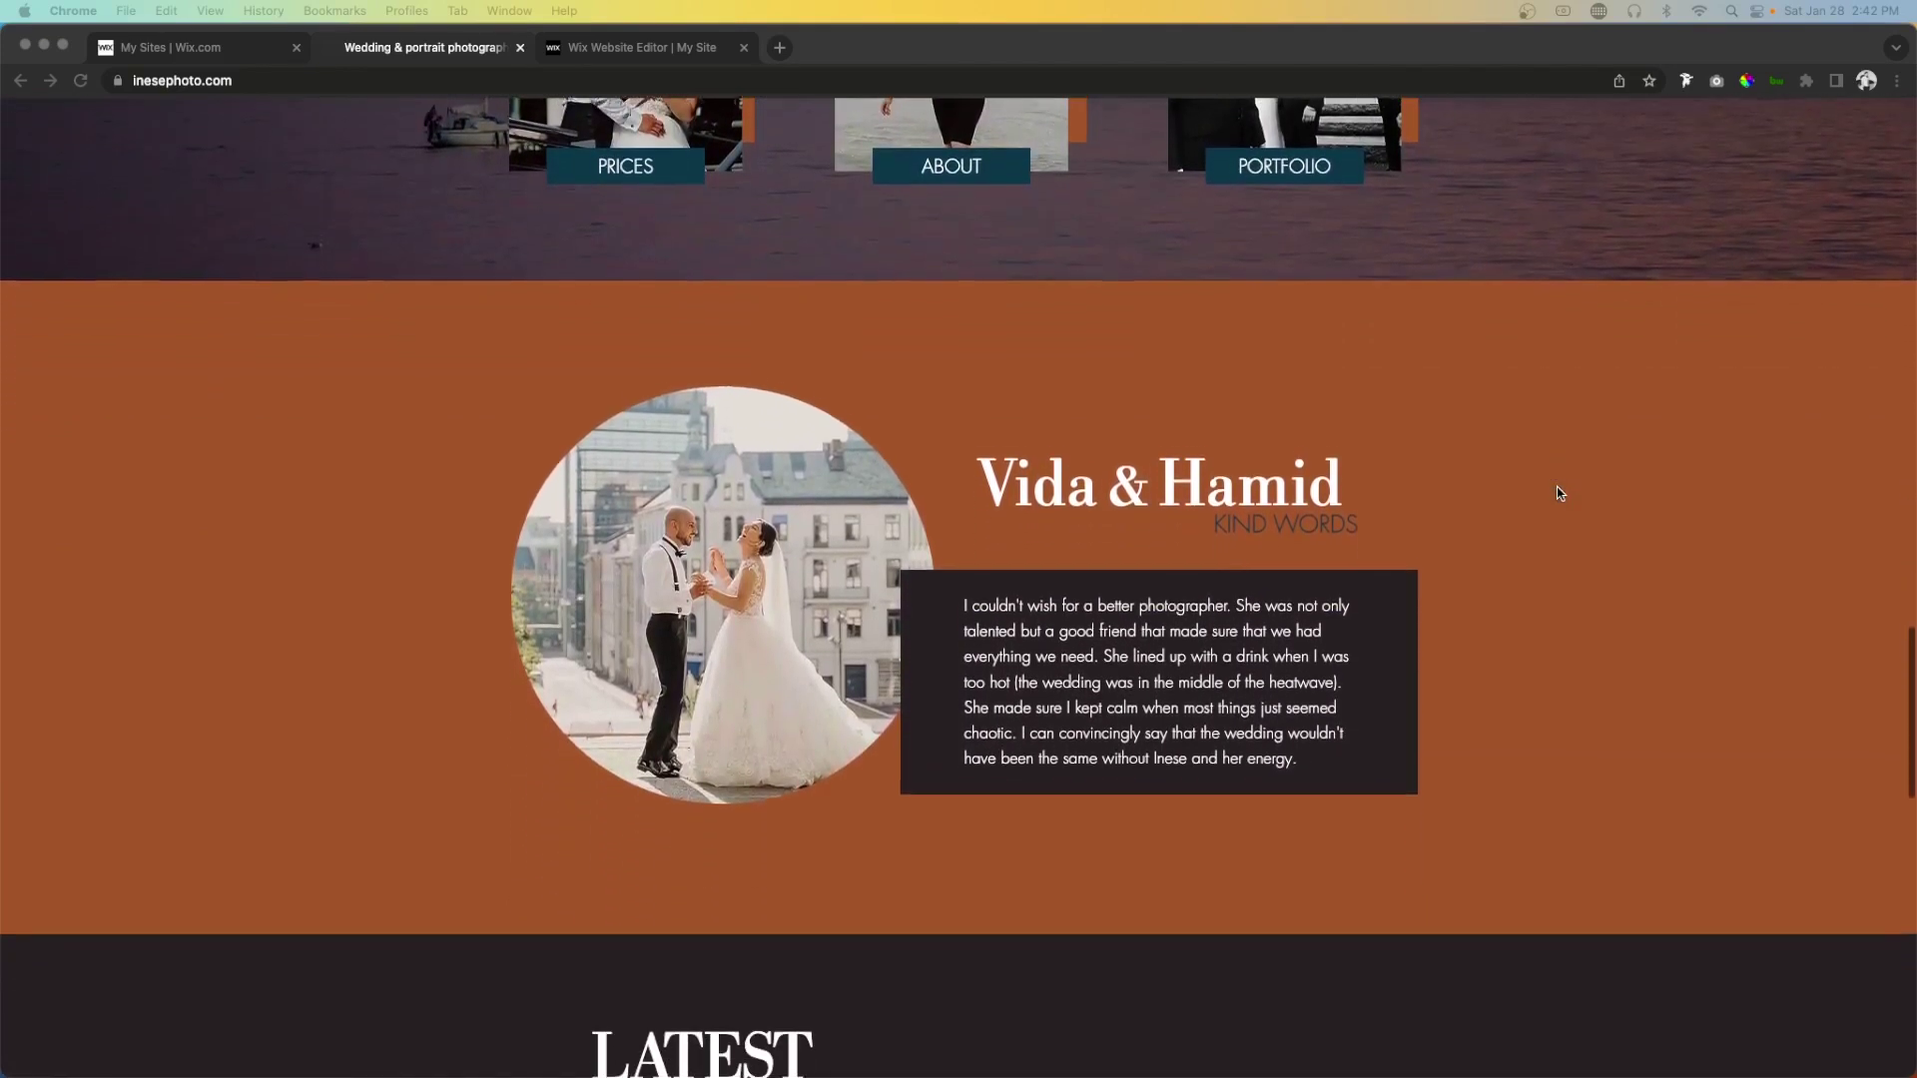
scroll(1560, 494, down, 8)
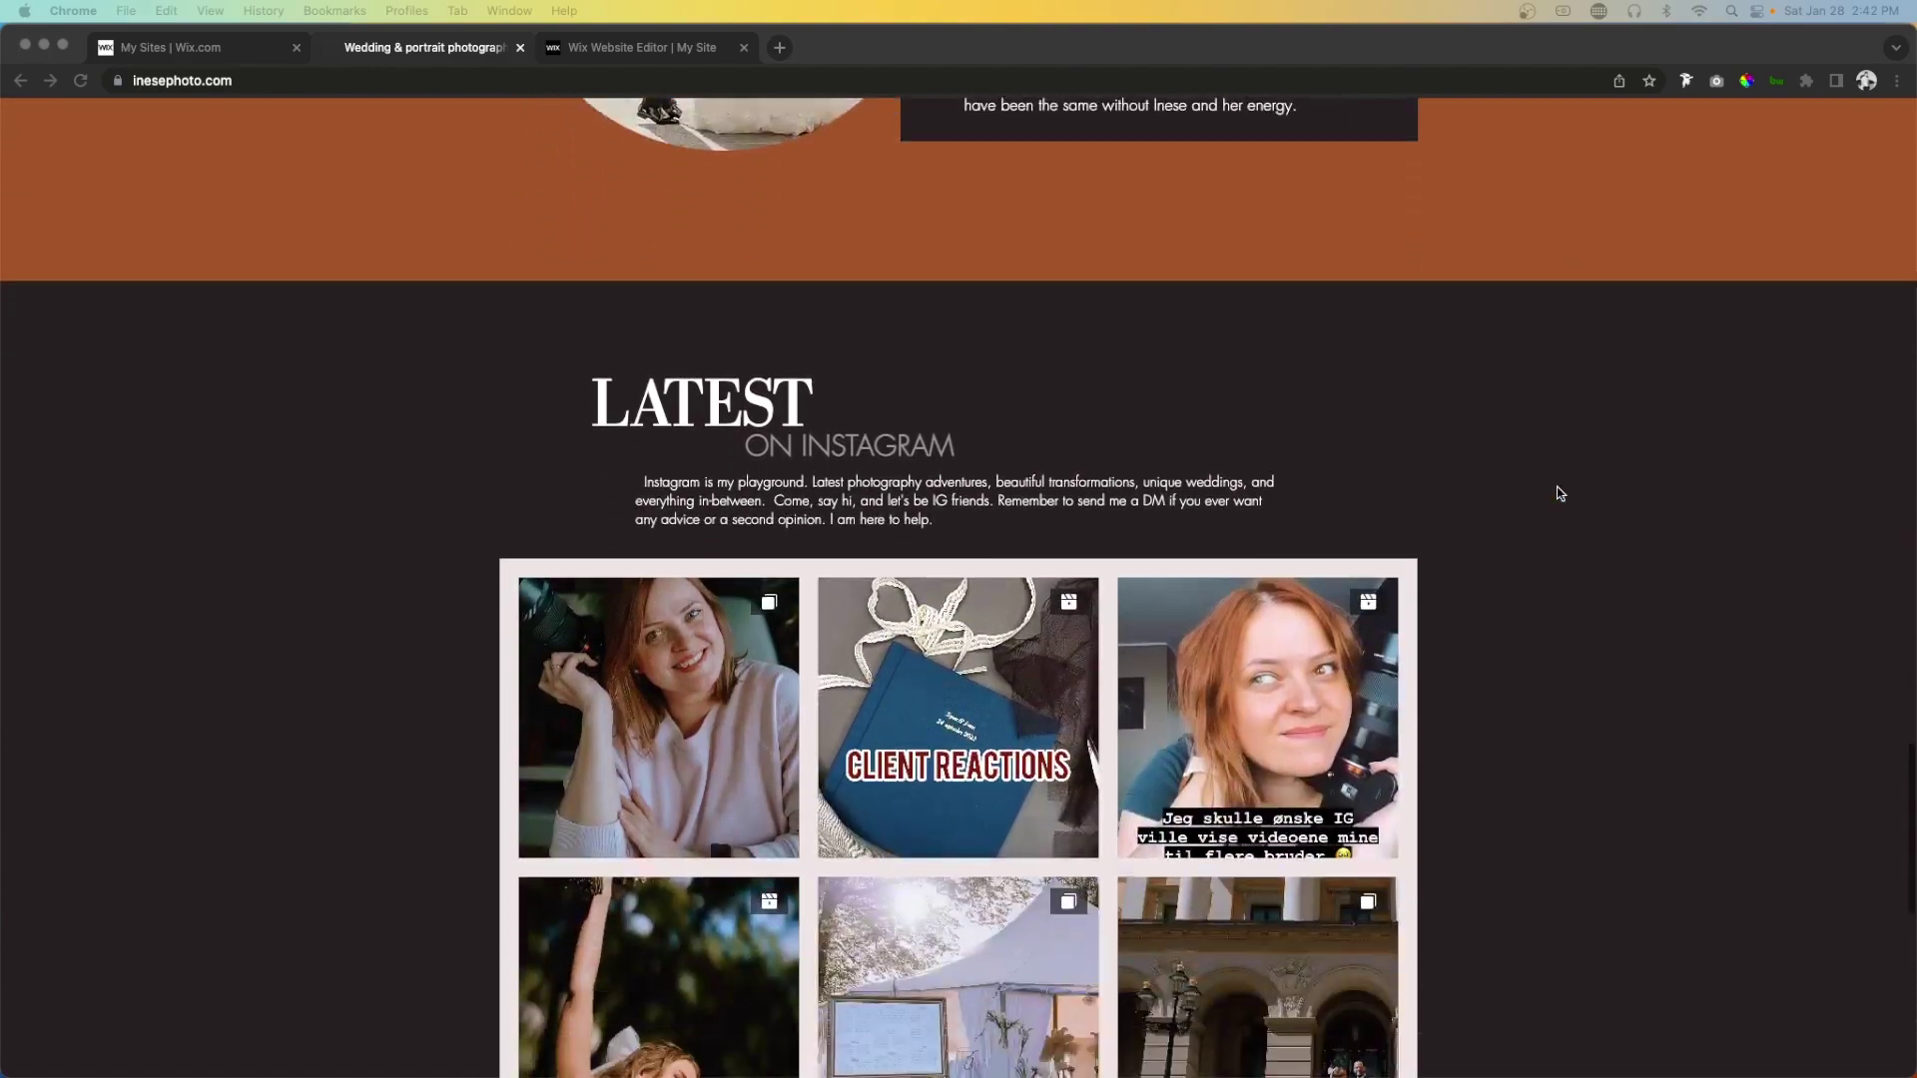
scroll(1560, 493, down, 5)
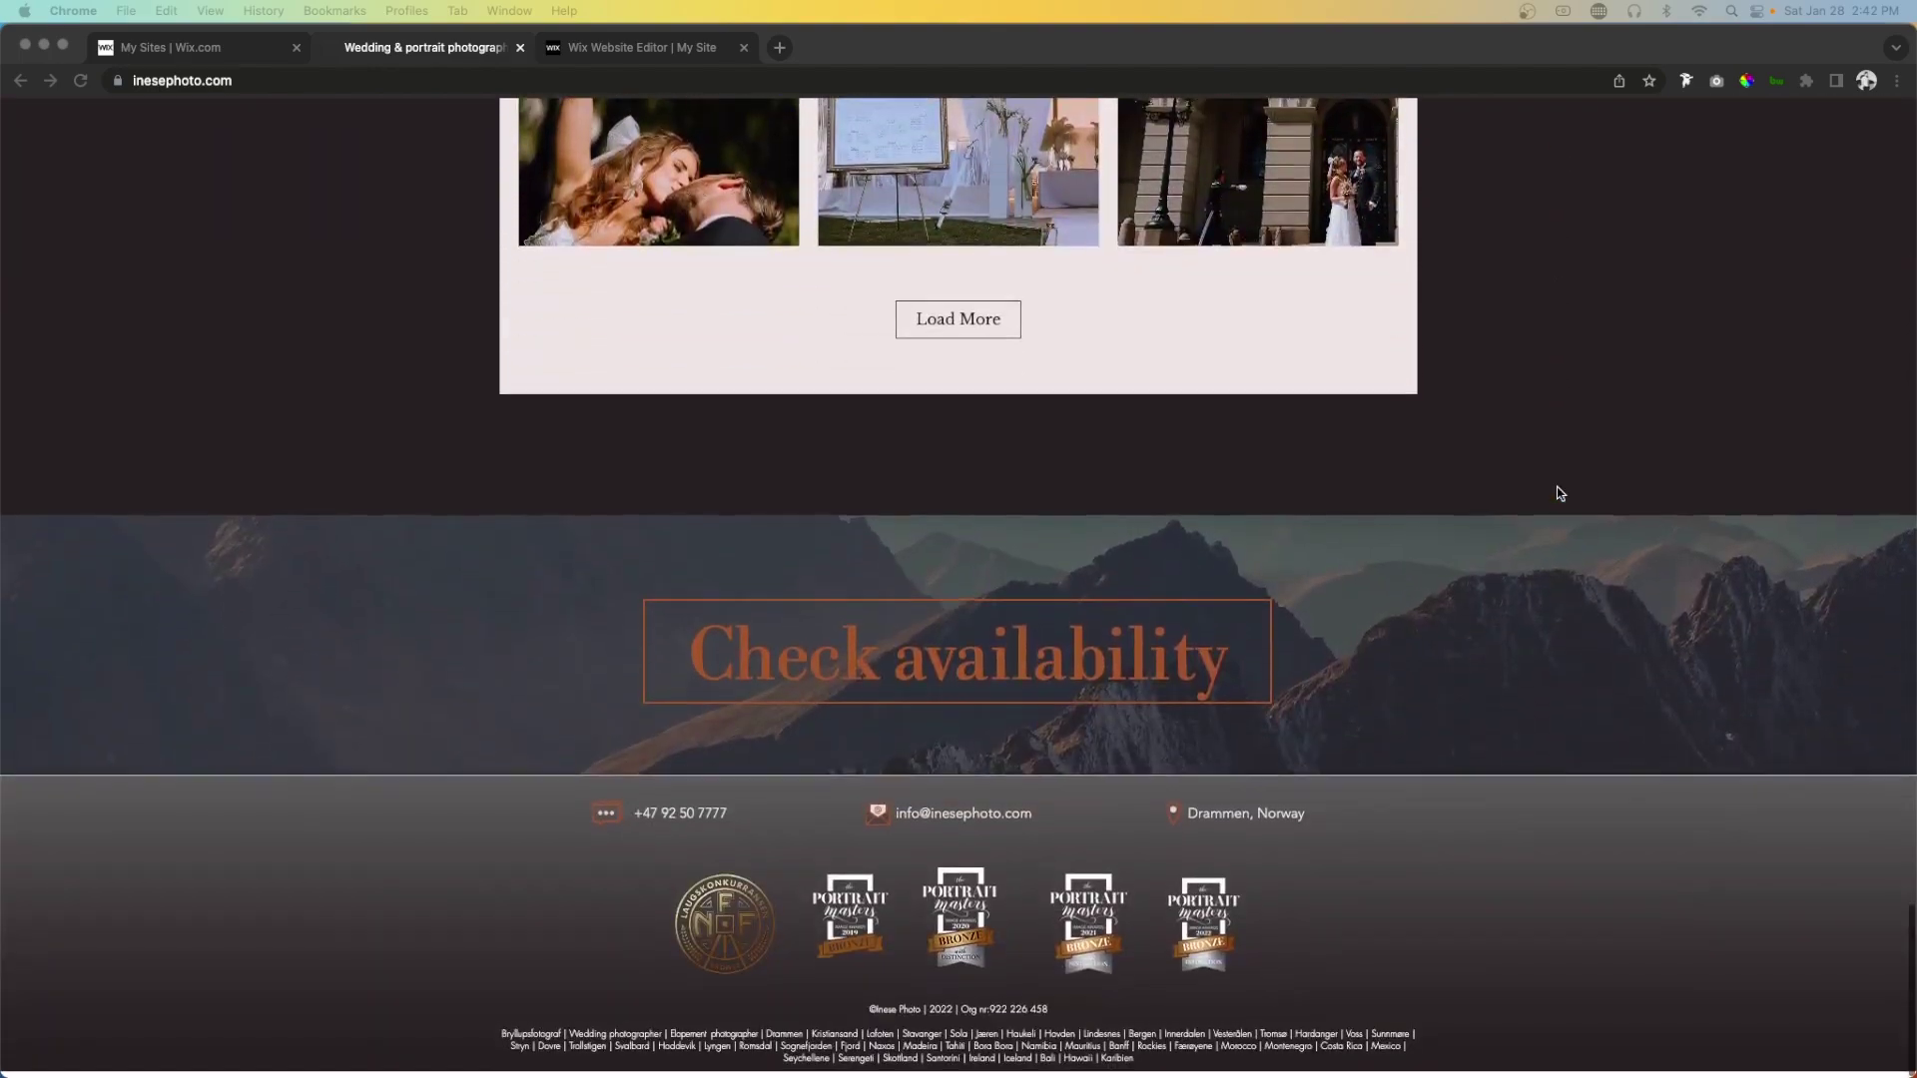
scroll(1560, 493, up, 18)
scroll(1560, 493, up, 12)
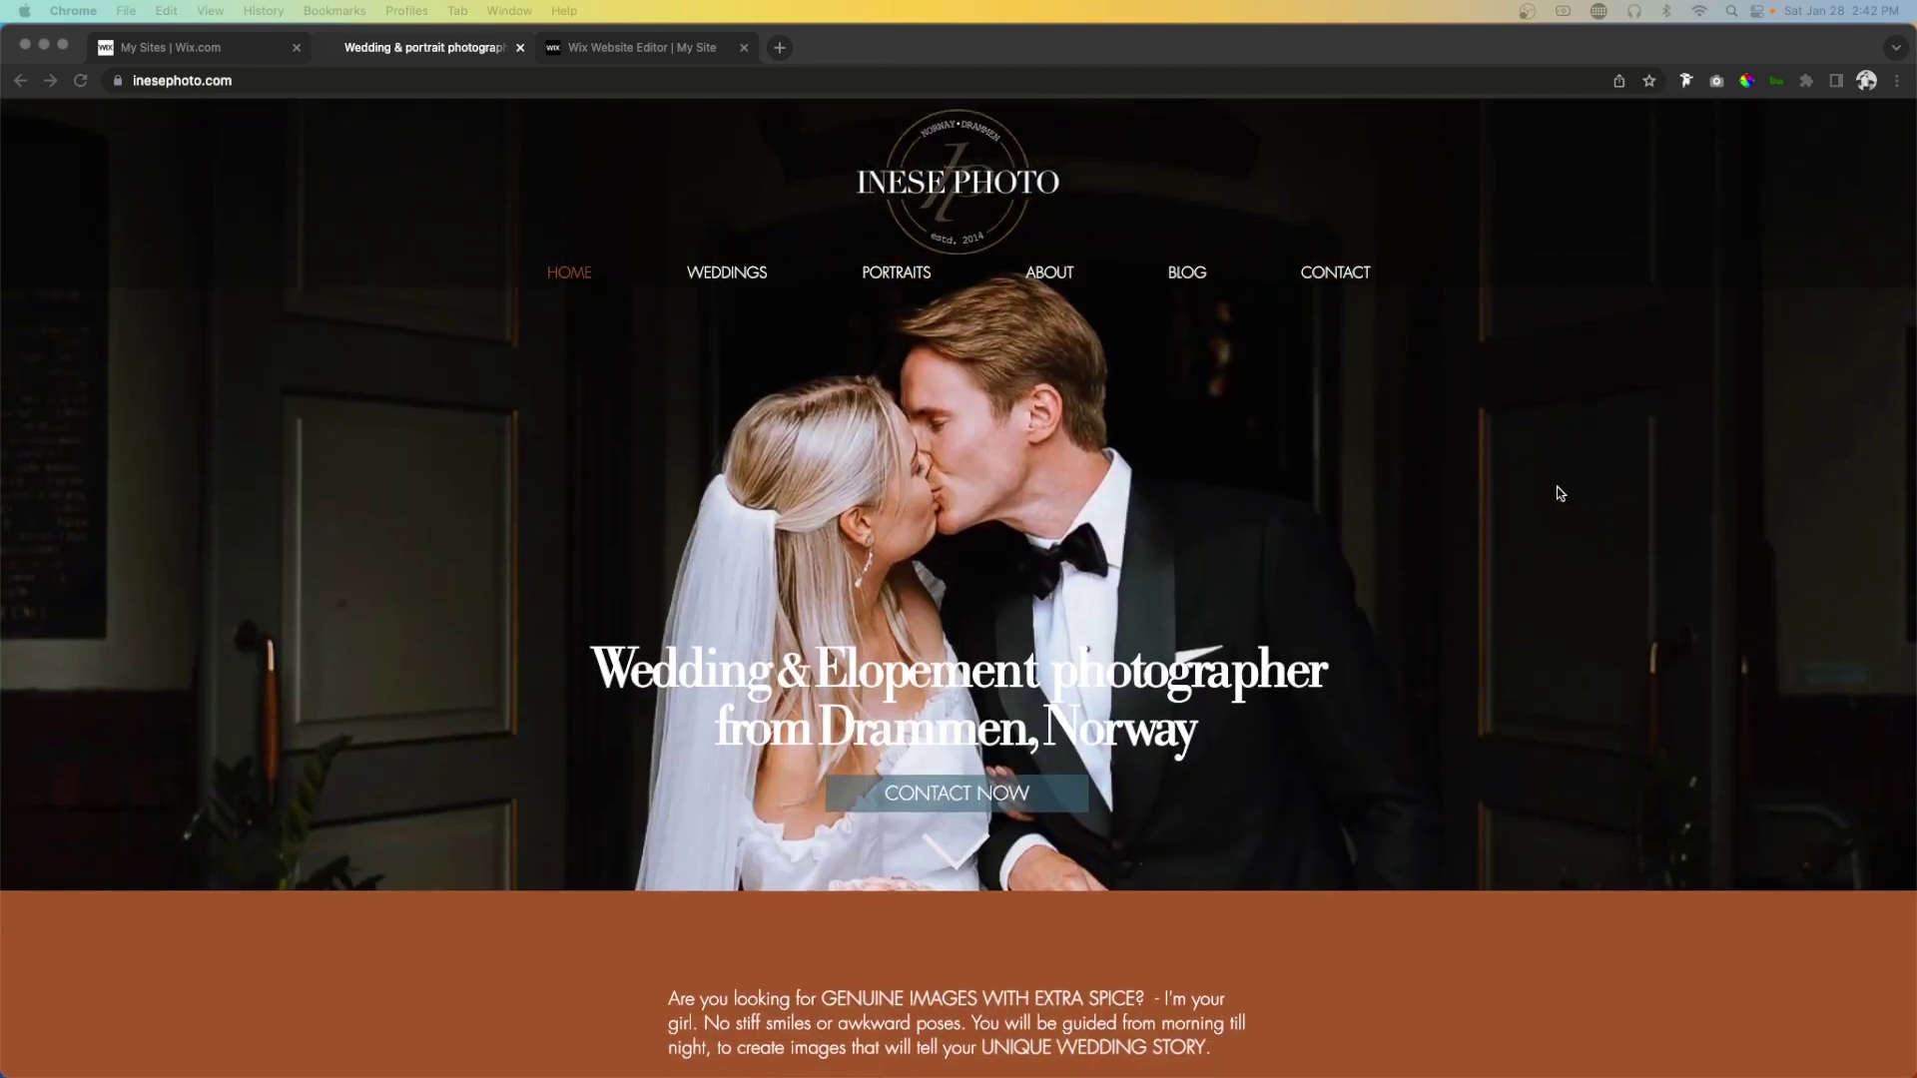
click(780, 216)
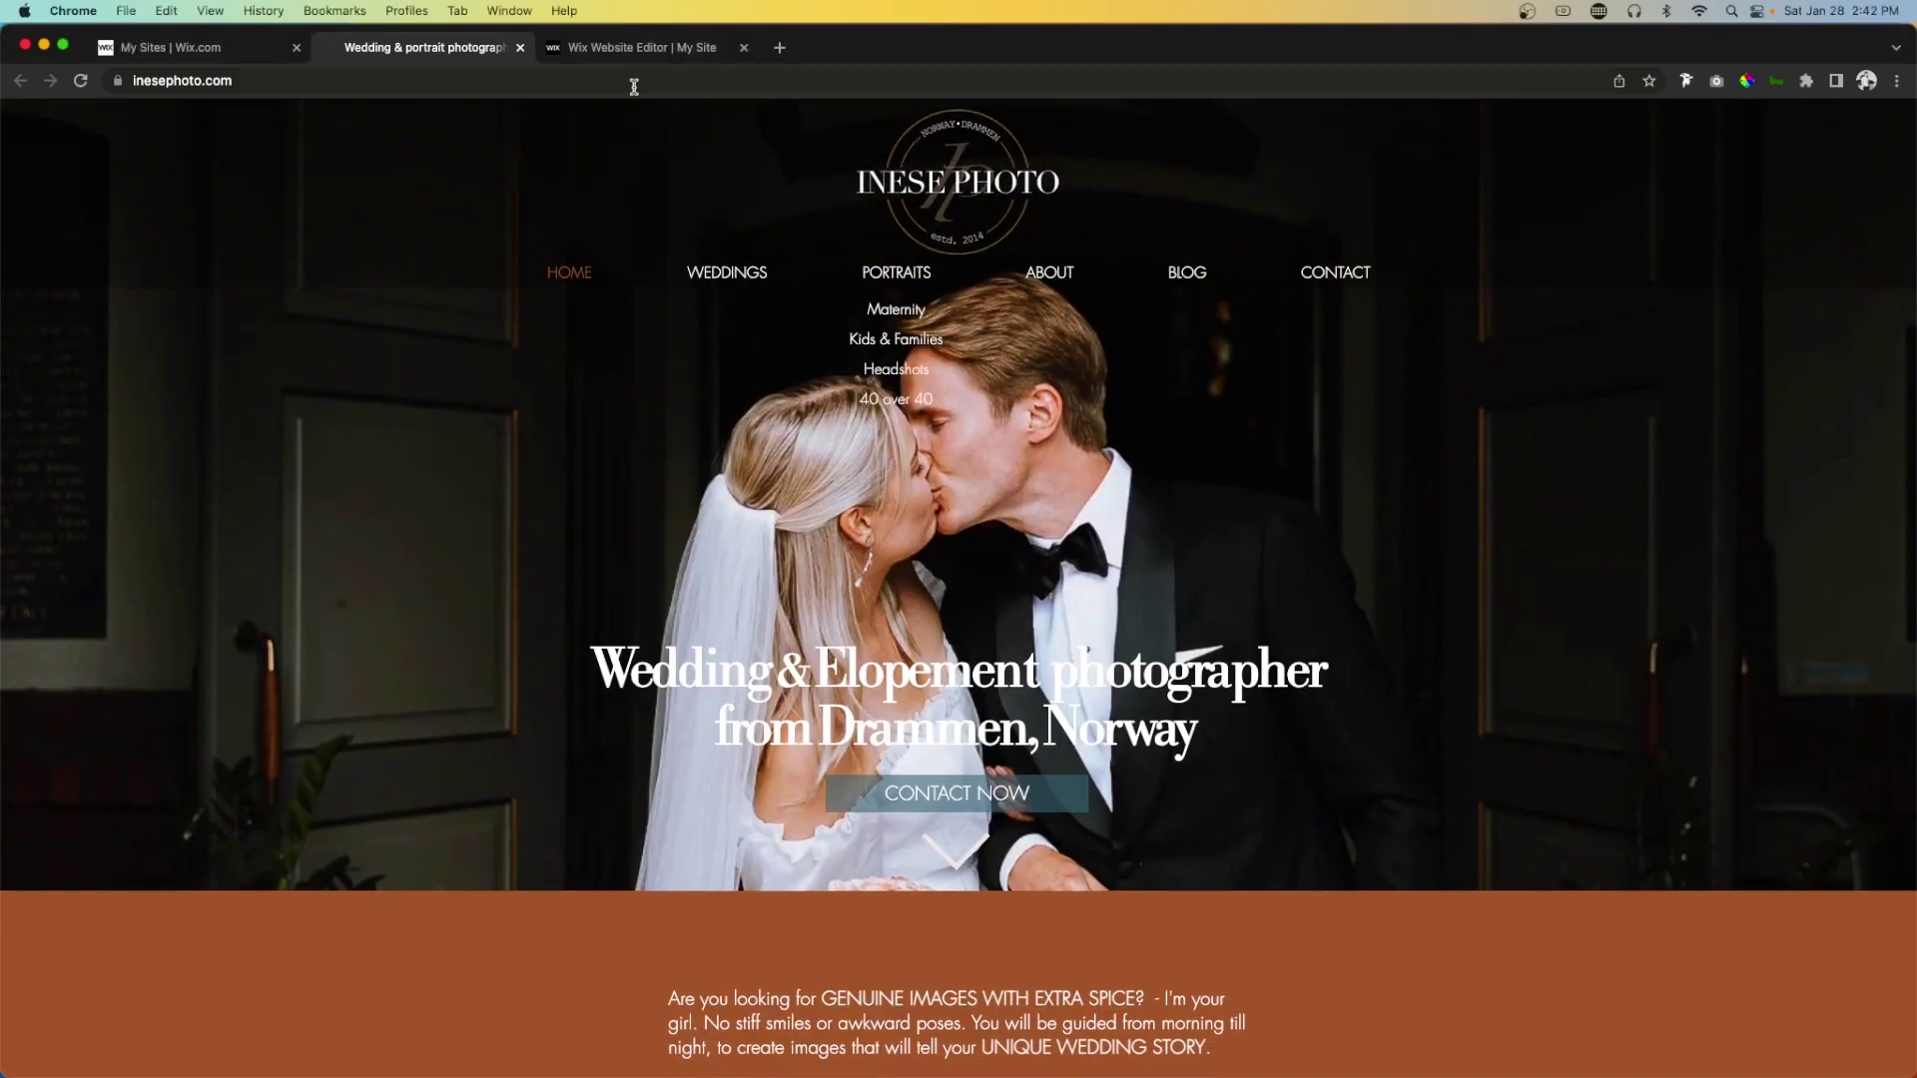
Switch to the Wix Website Editor and review the redesigned home page preview, including its hero, category images and photo gallery.
click(607, 45)
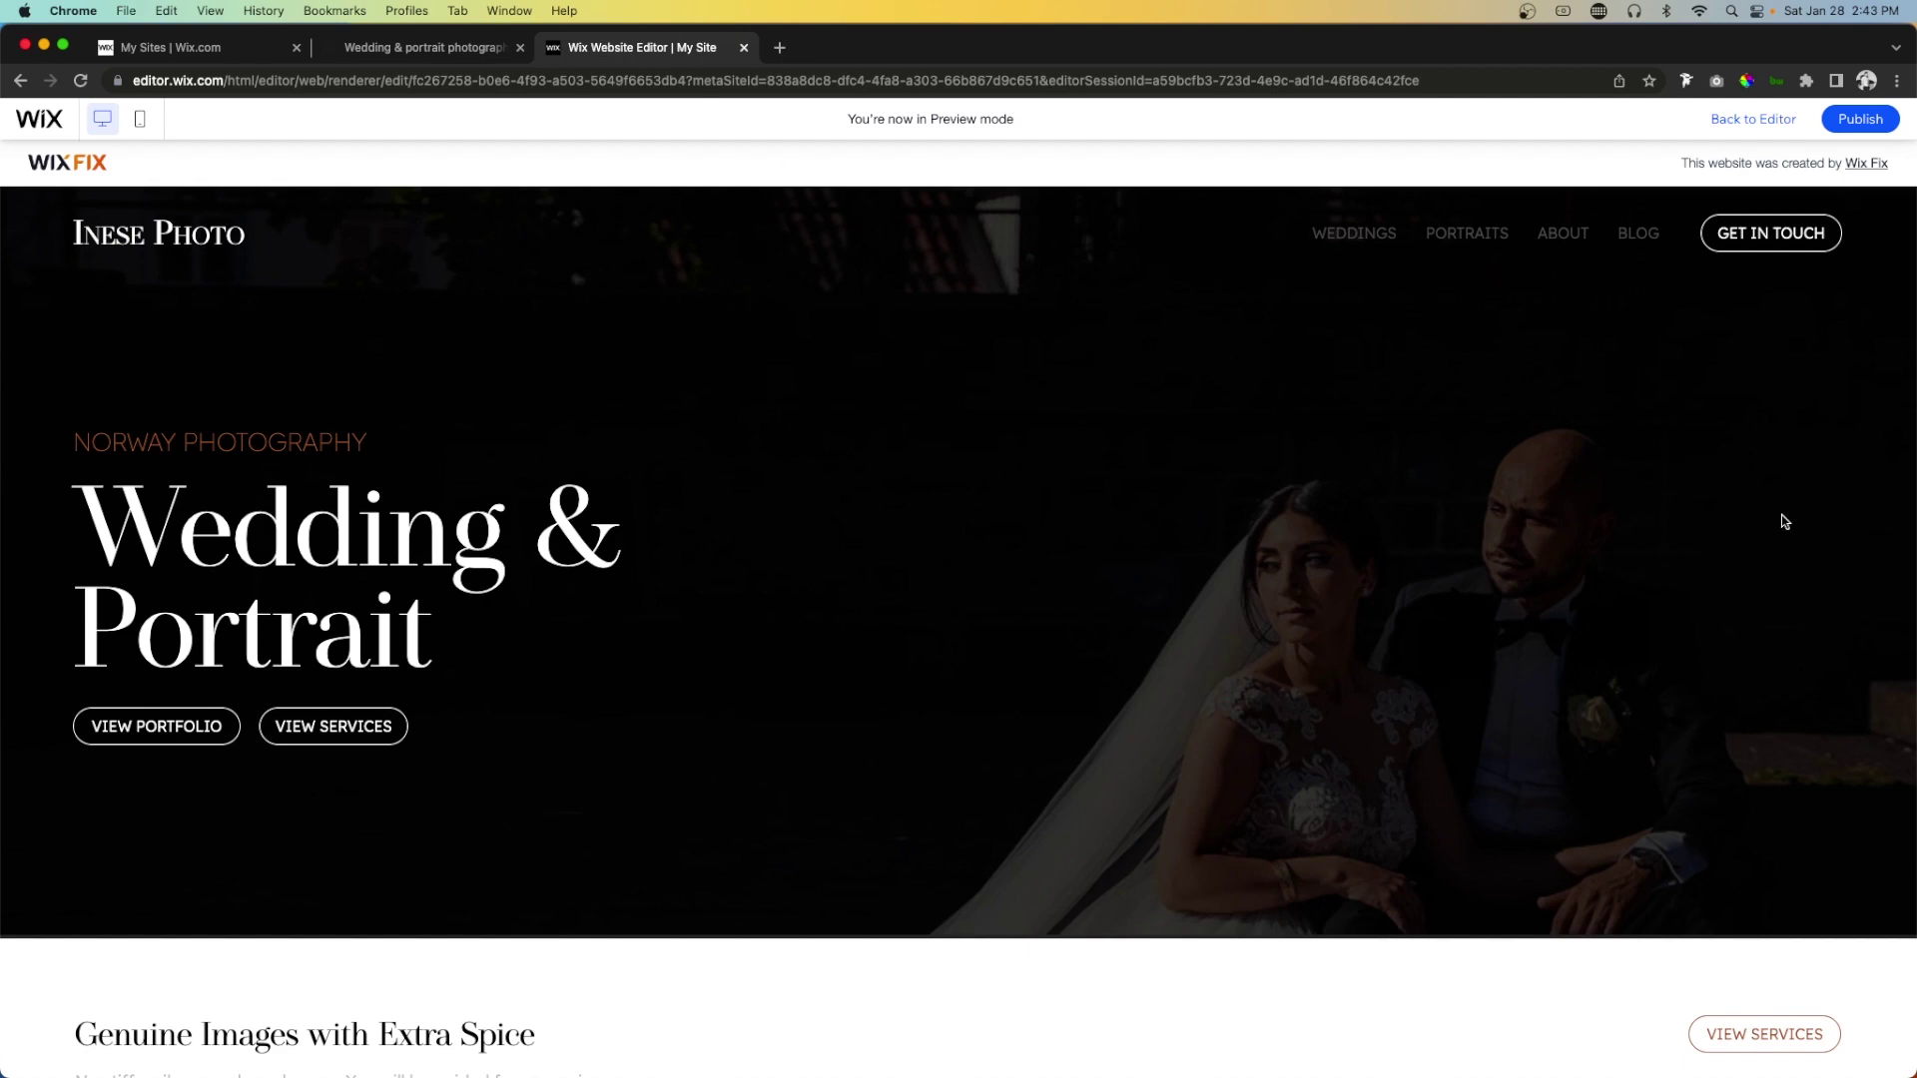
scroll(1787, 520, down, 5)
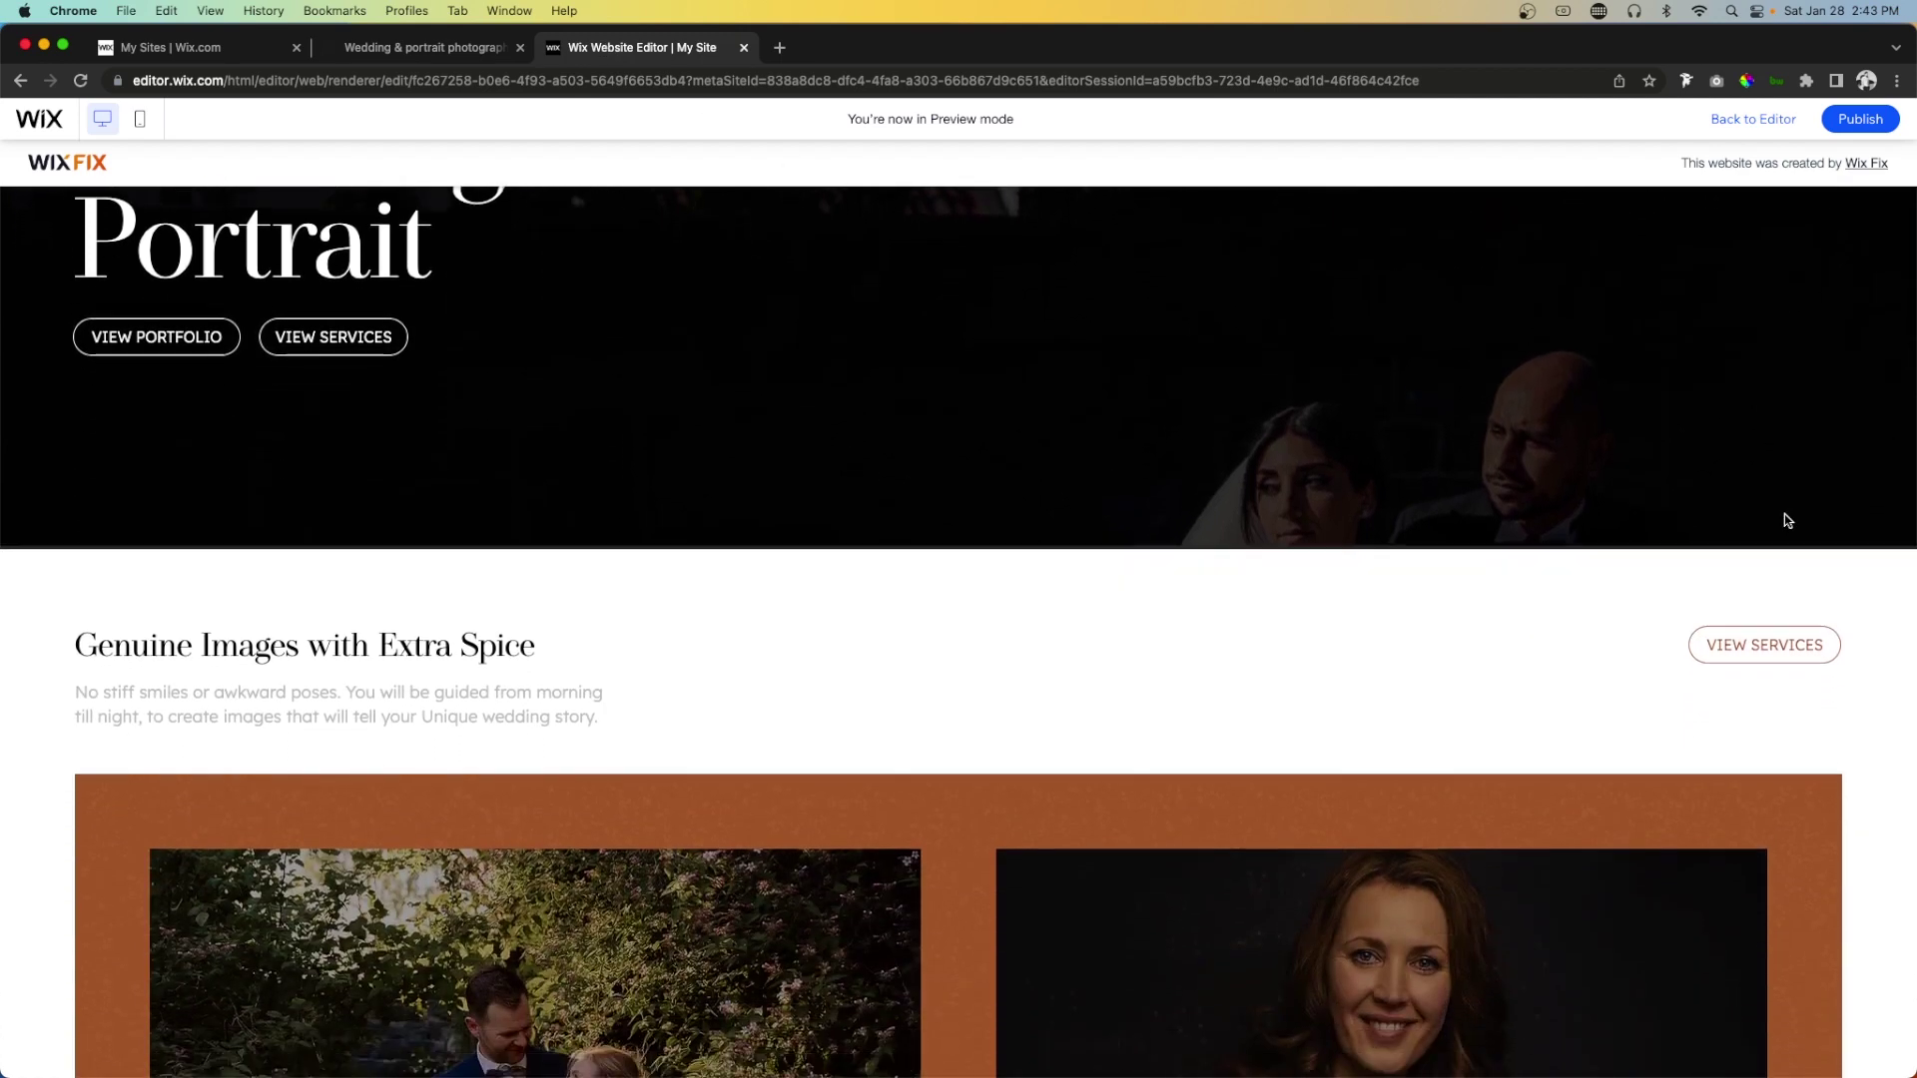
scroll(1785, 518, down, 7)
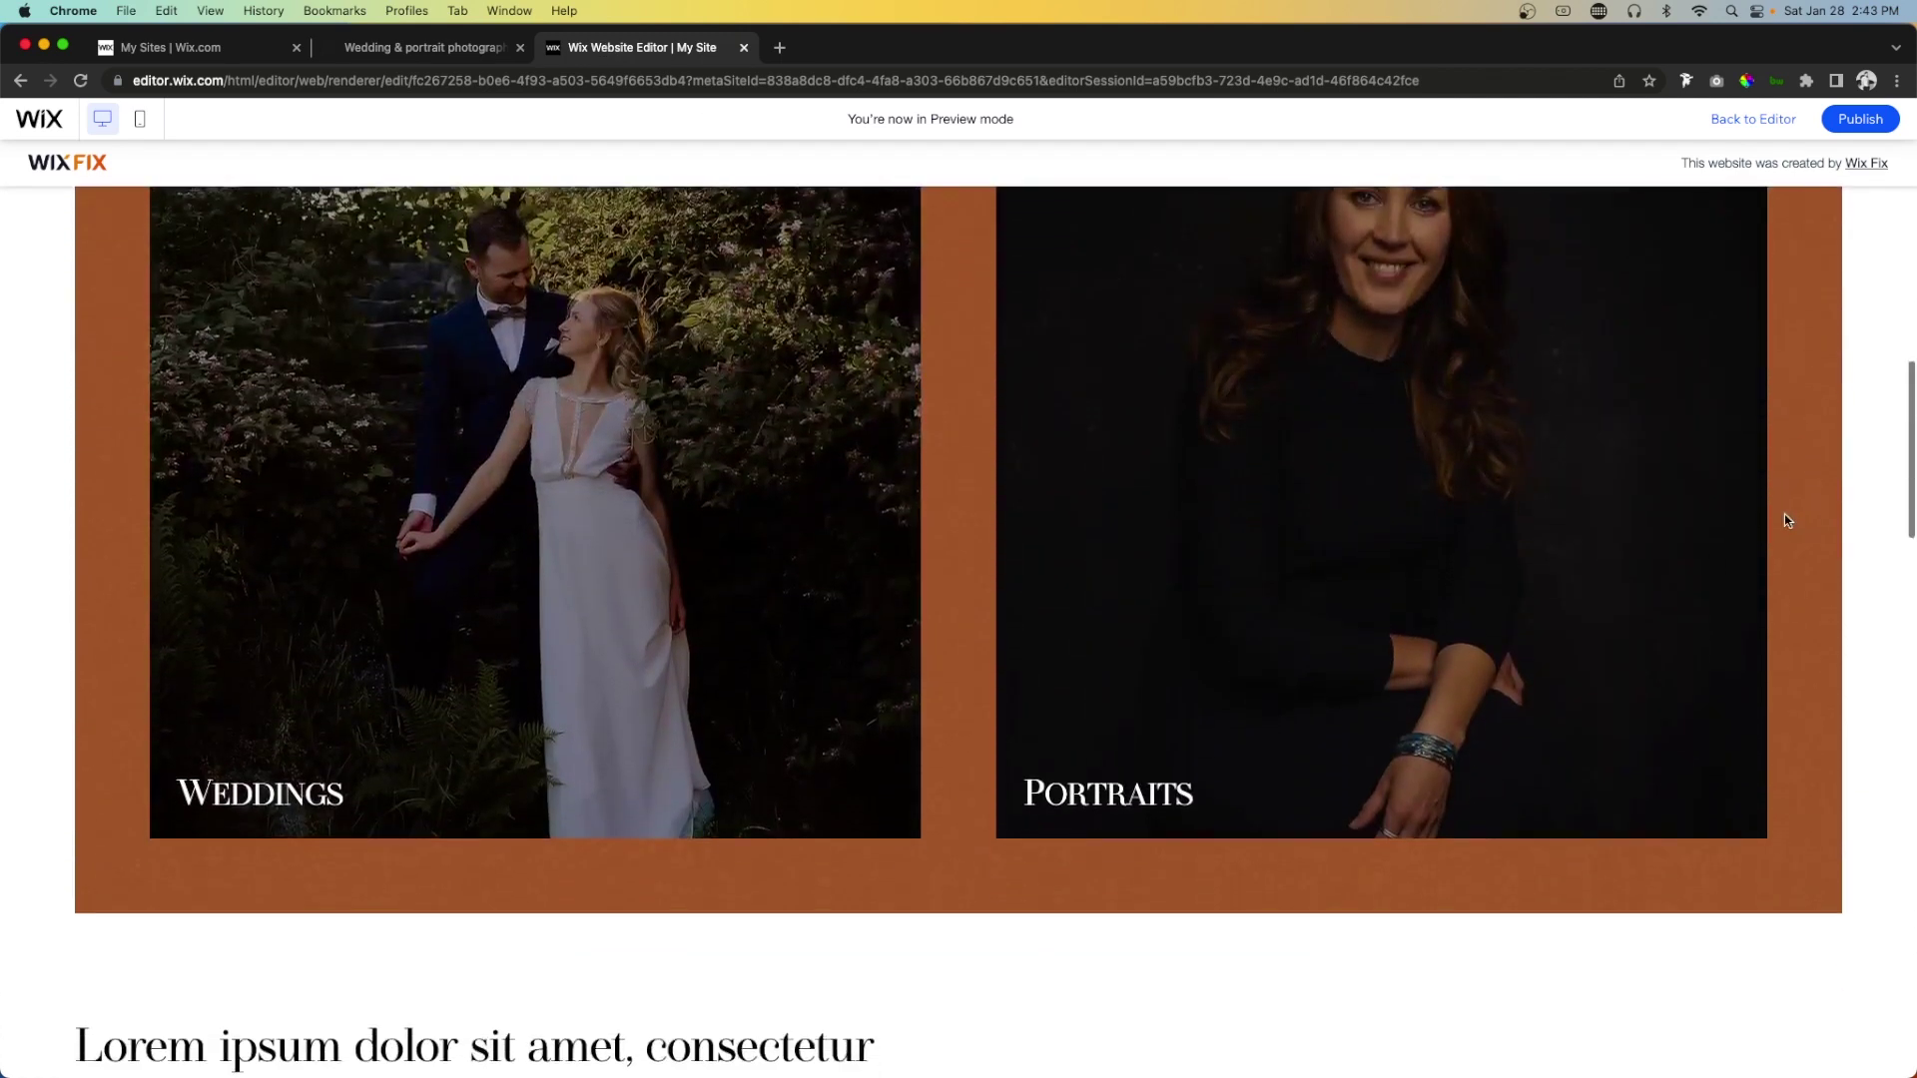
scroll(1784, 520, down, 9)
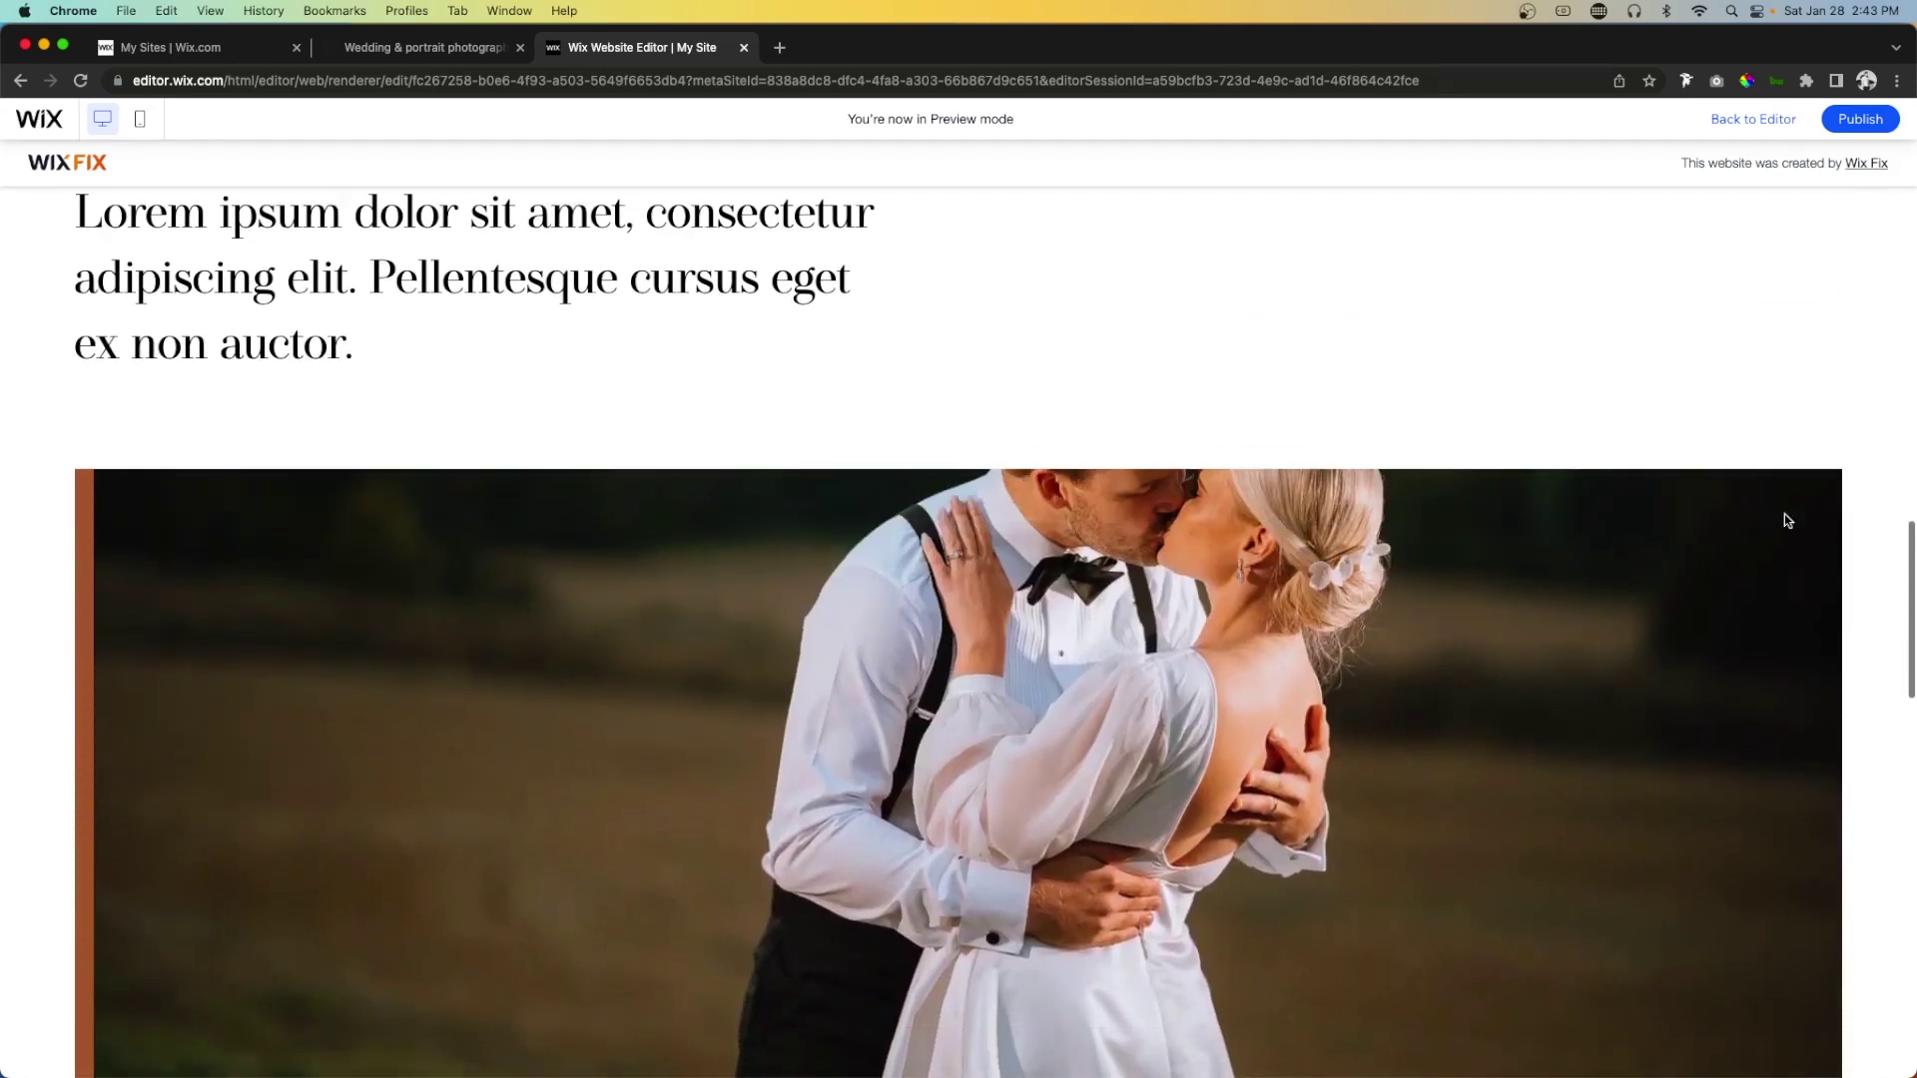
scroll(1787, 520, down, 11)
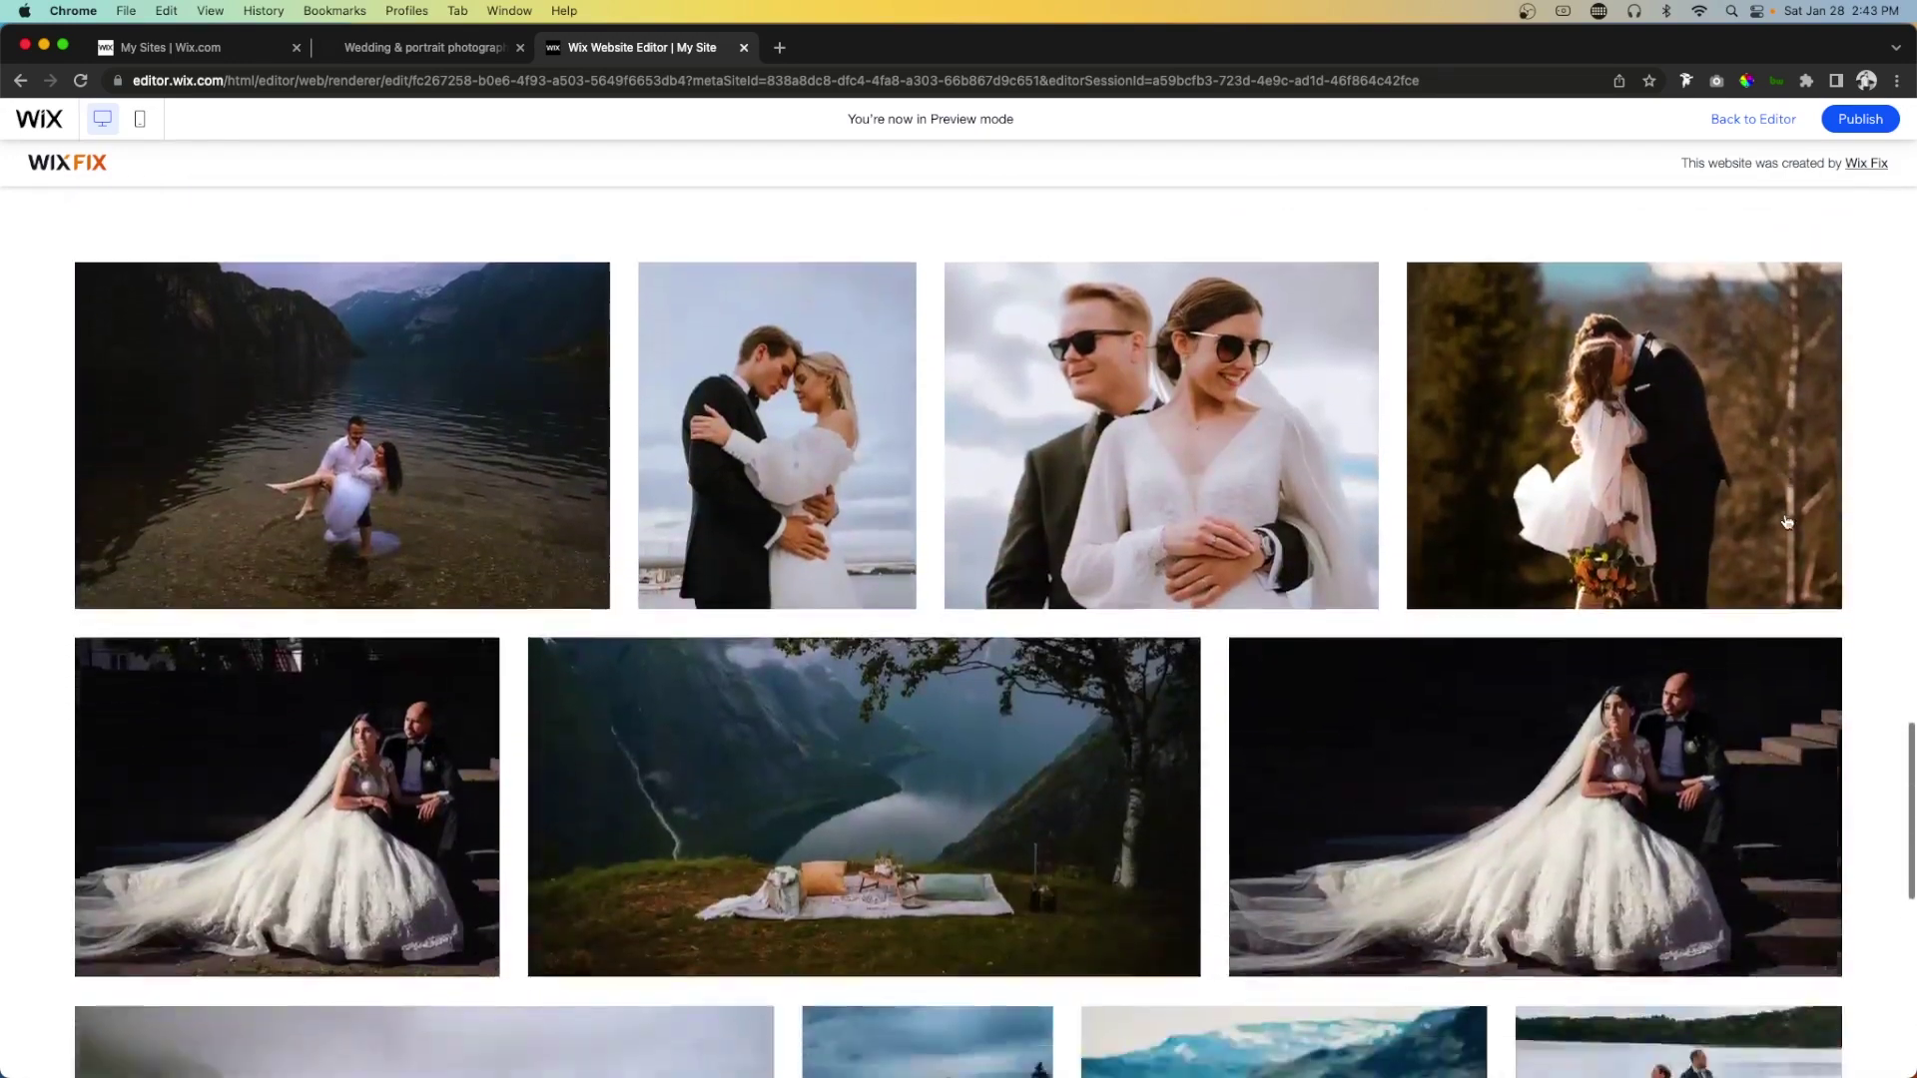
scroll(1786, 521, down, 6)
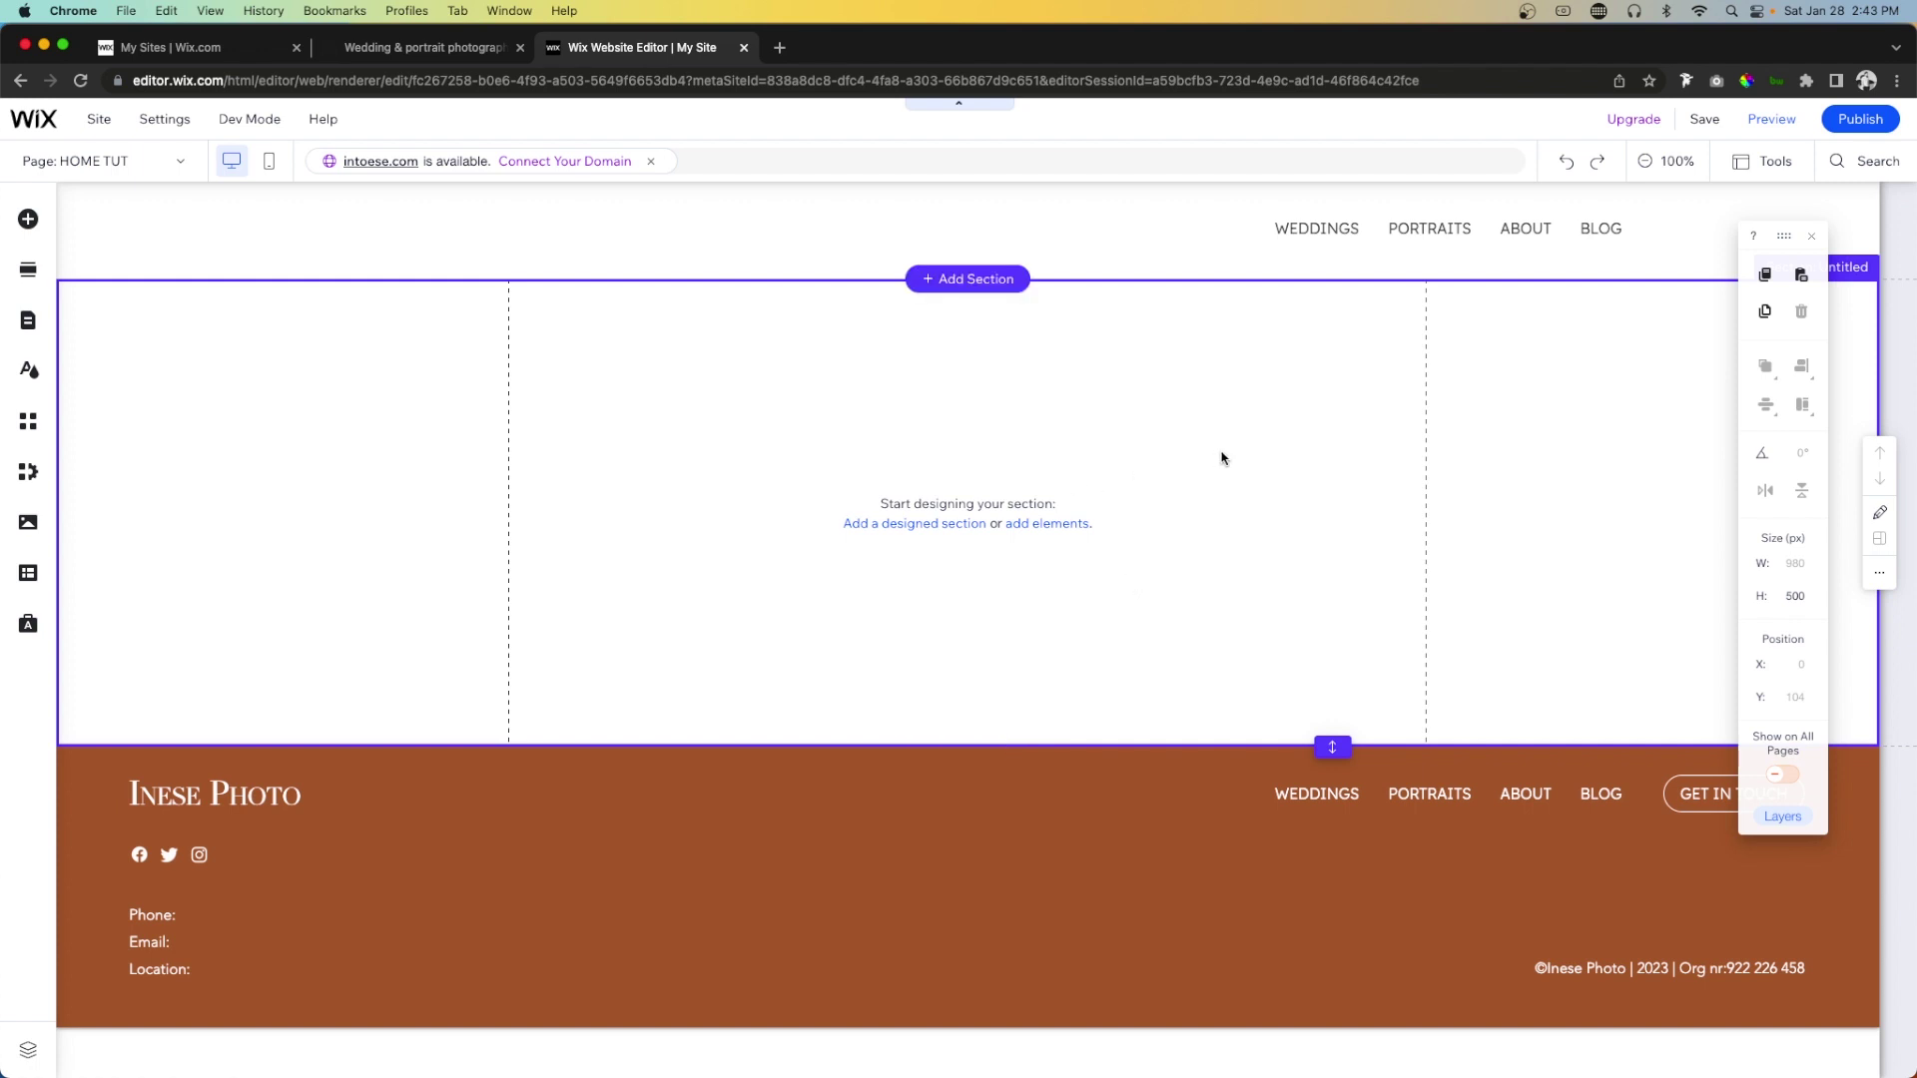
Set the height of the empty section on the HOME TUT page to 800 px.
click(1296, 427)
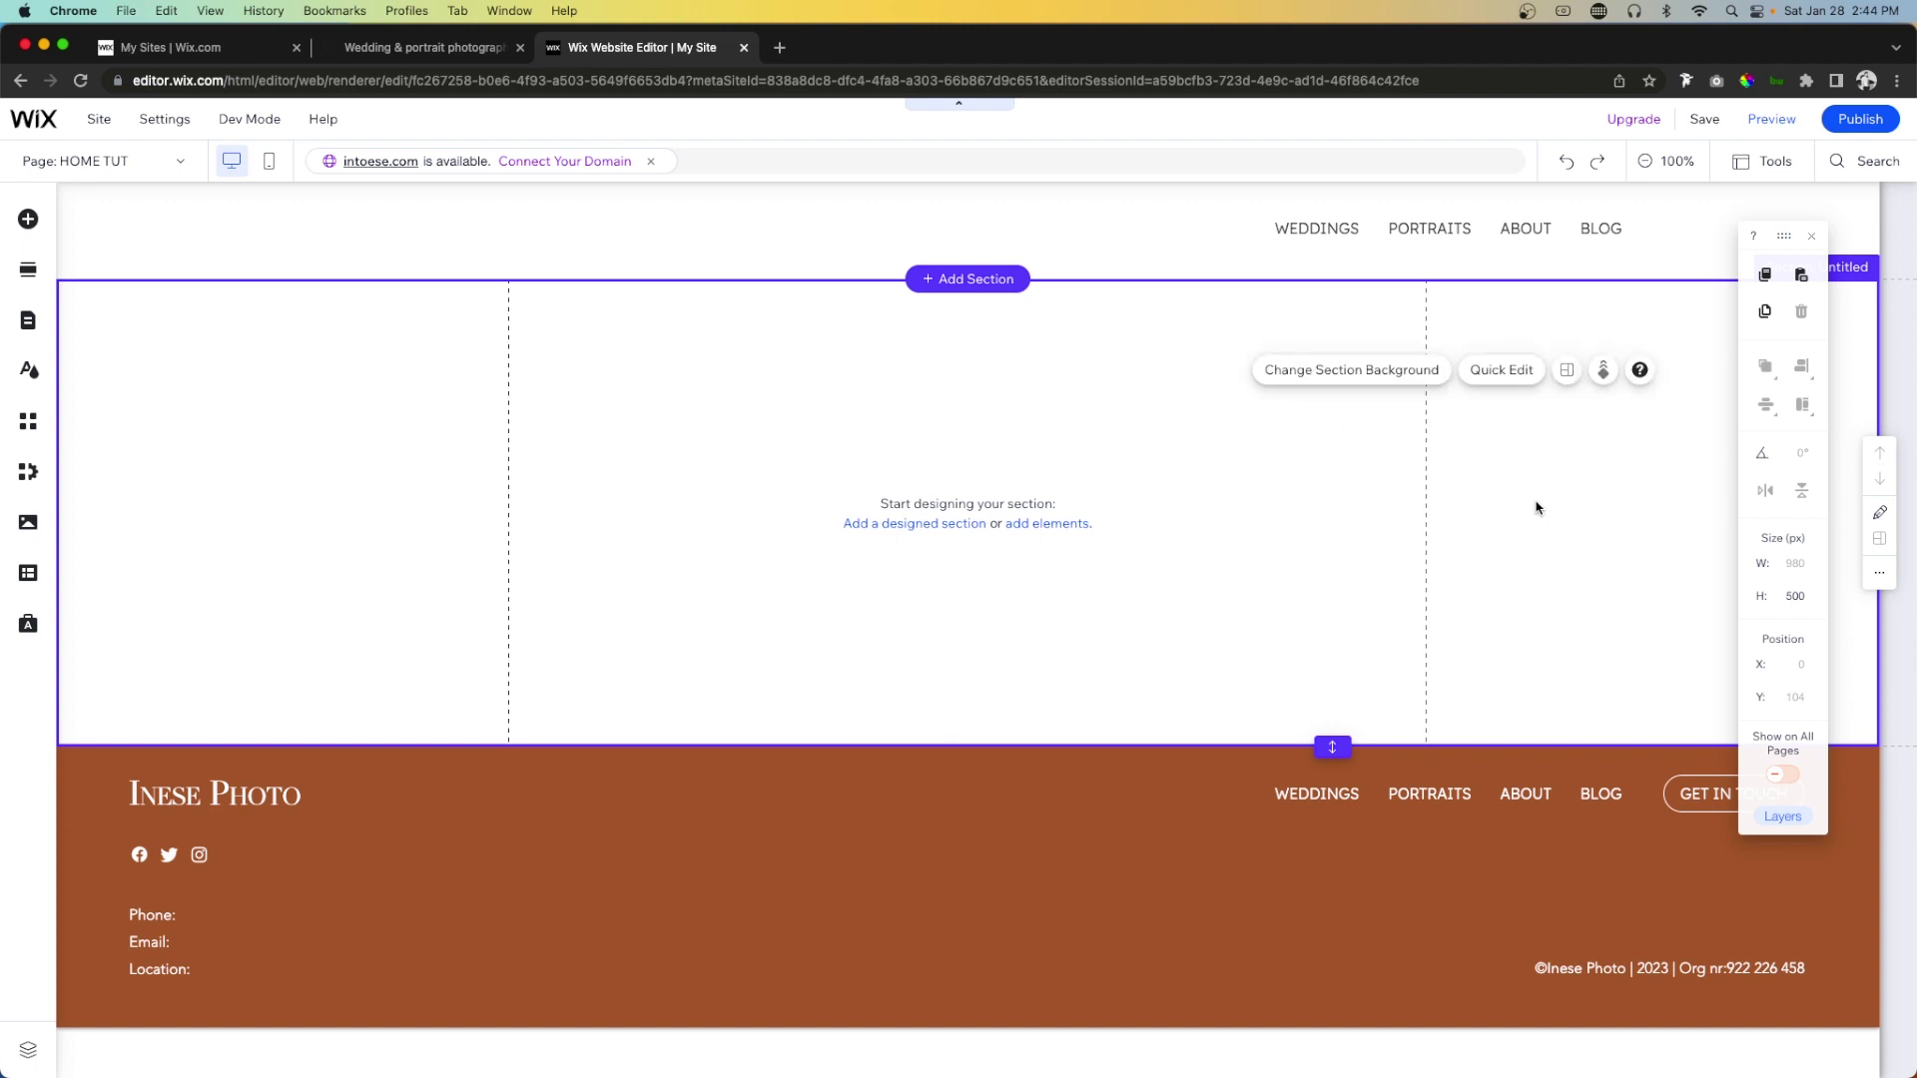
click(1800, 596)
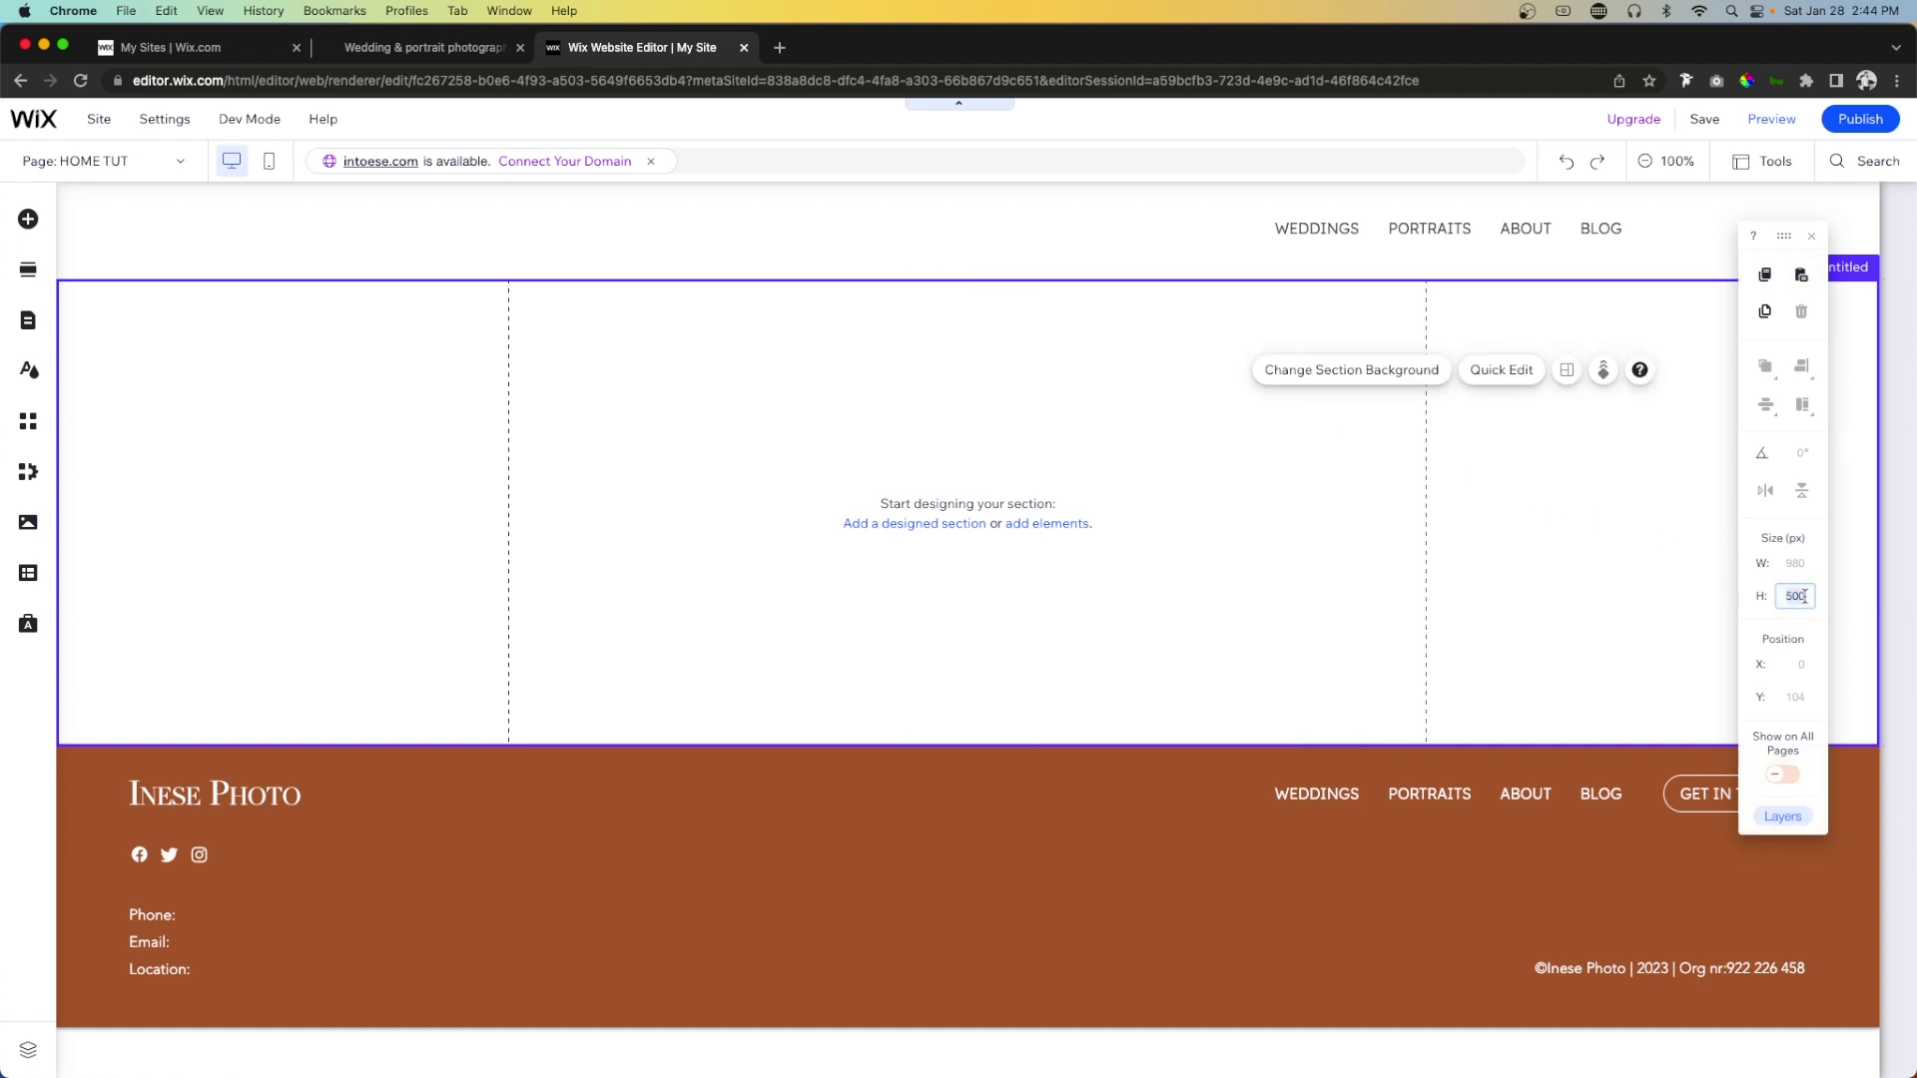
text(800)
key(Return)
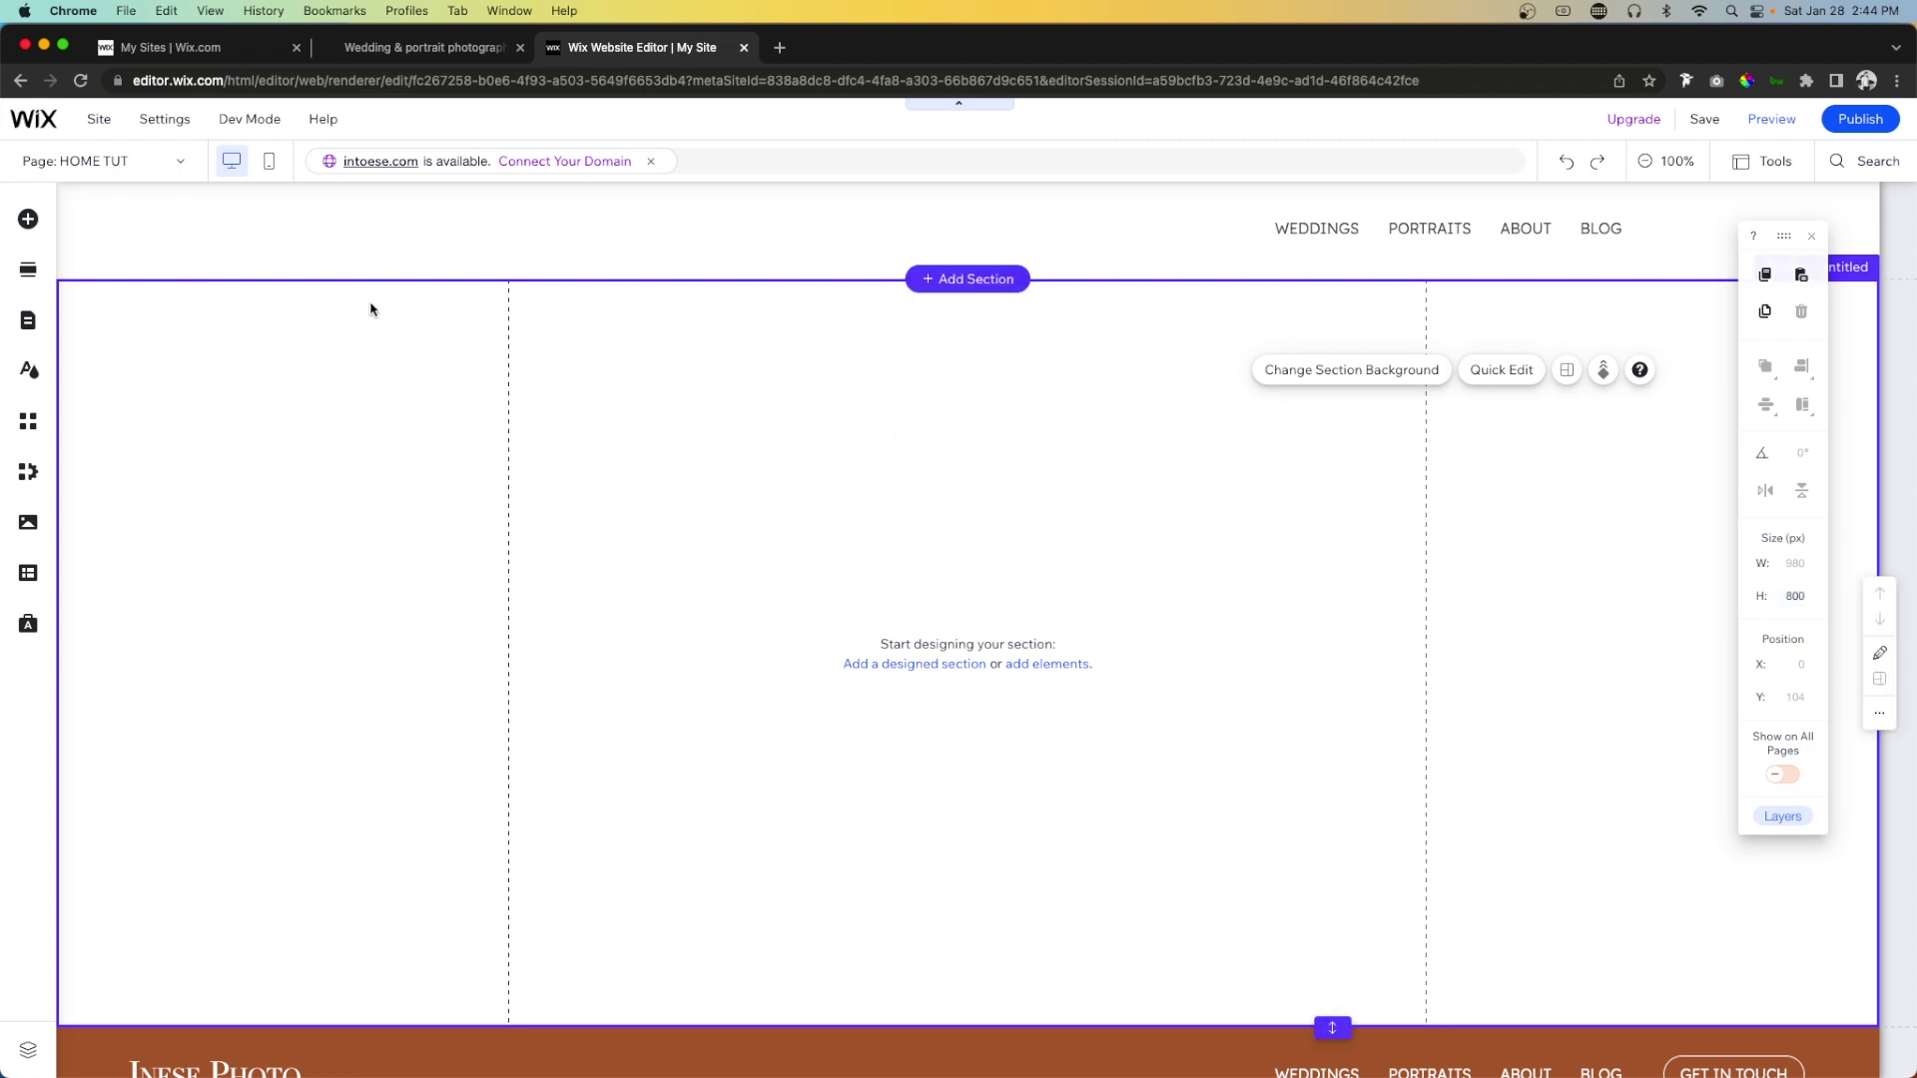
Add a blank white Classic strip to the empty section.
click(30, 221)
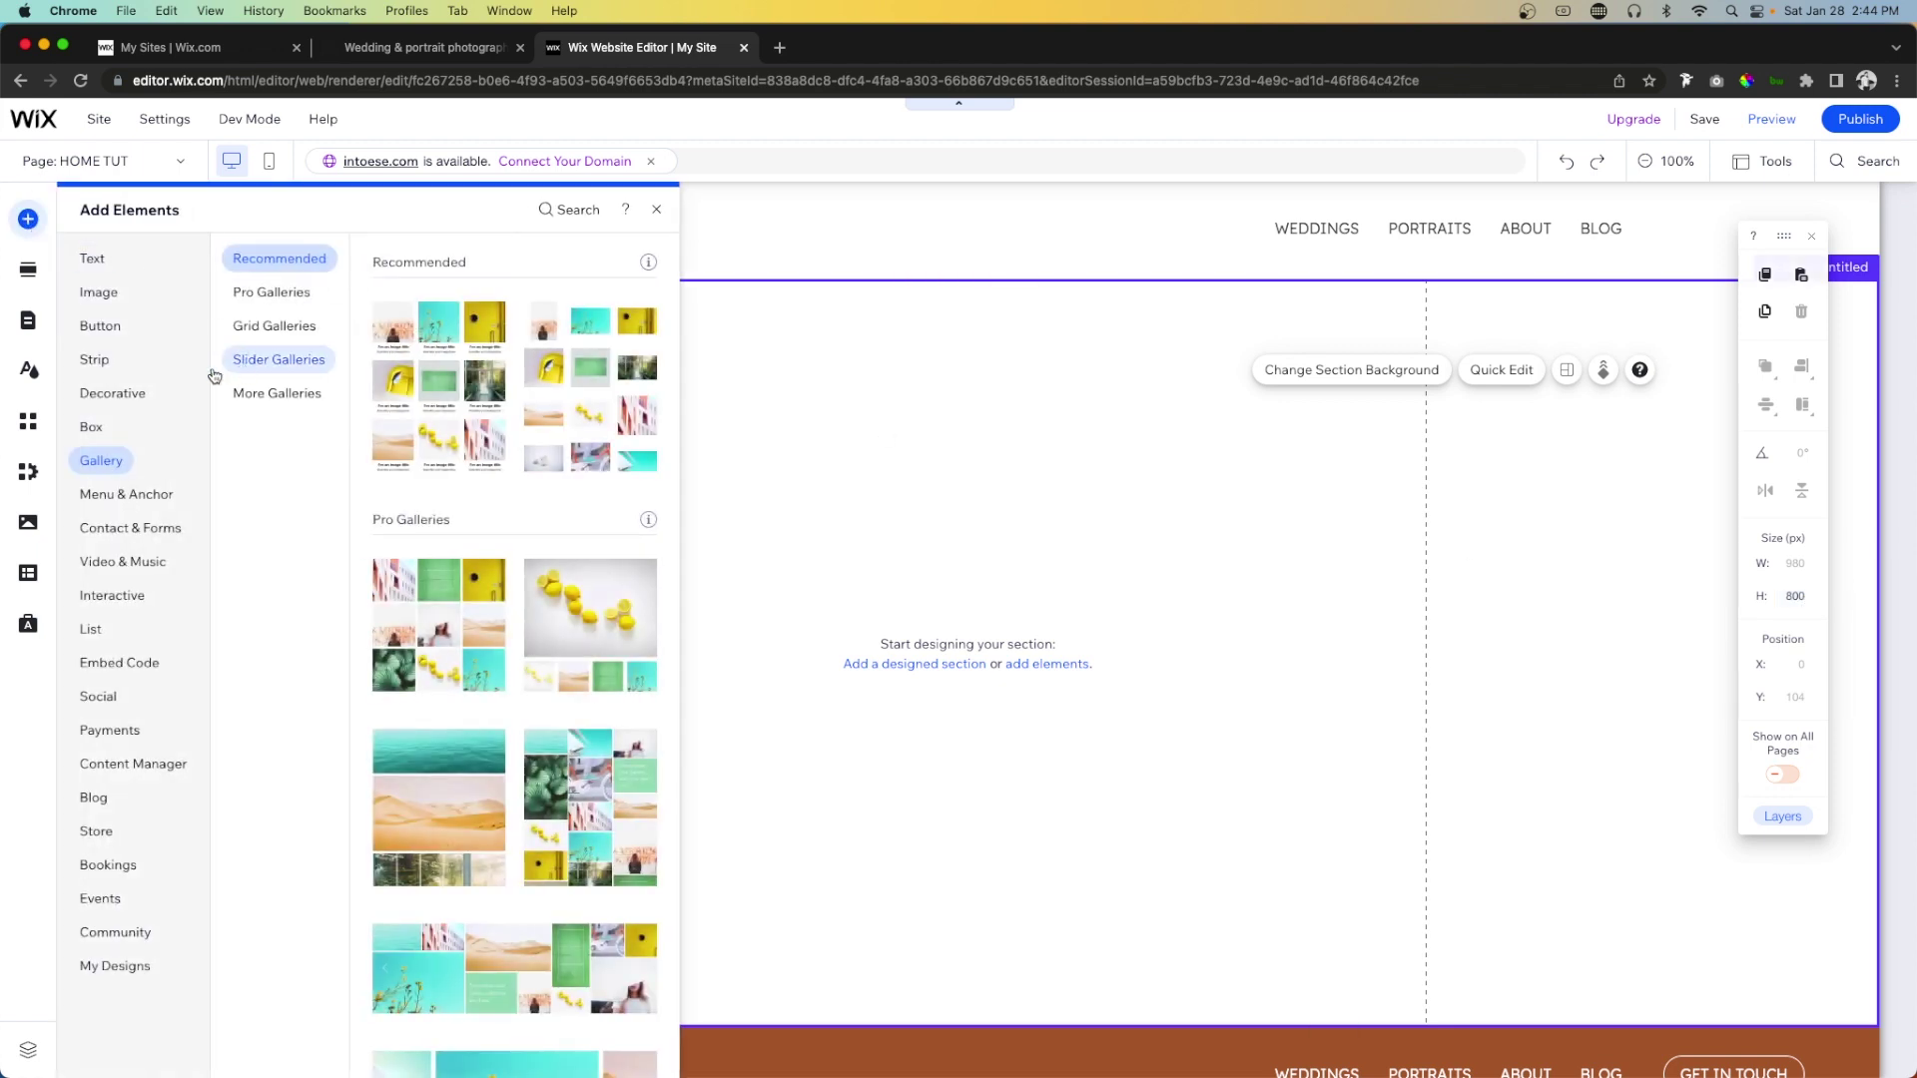
click(98, 292)
click(96, 359)
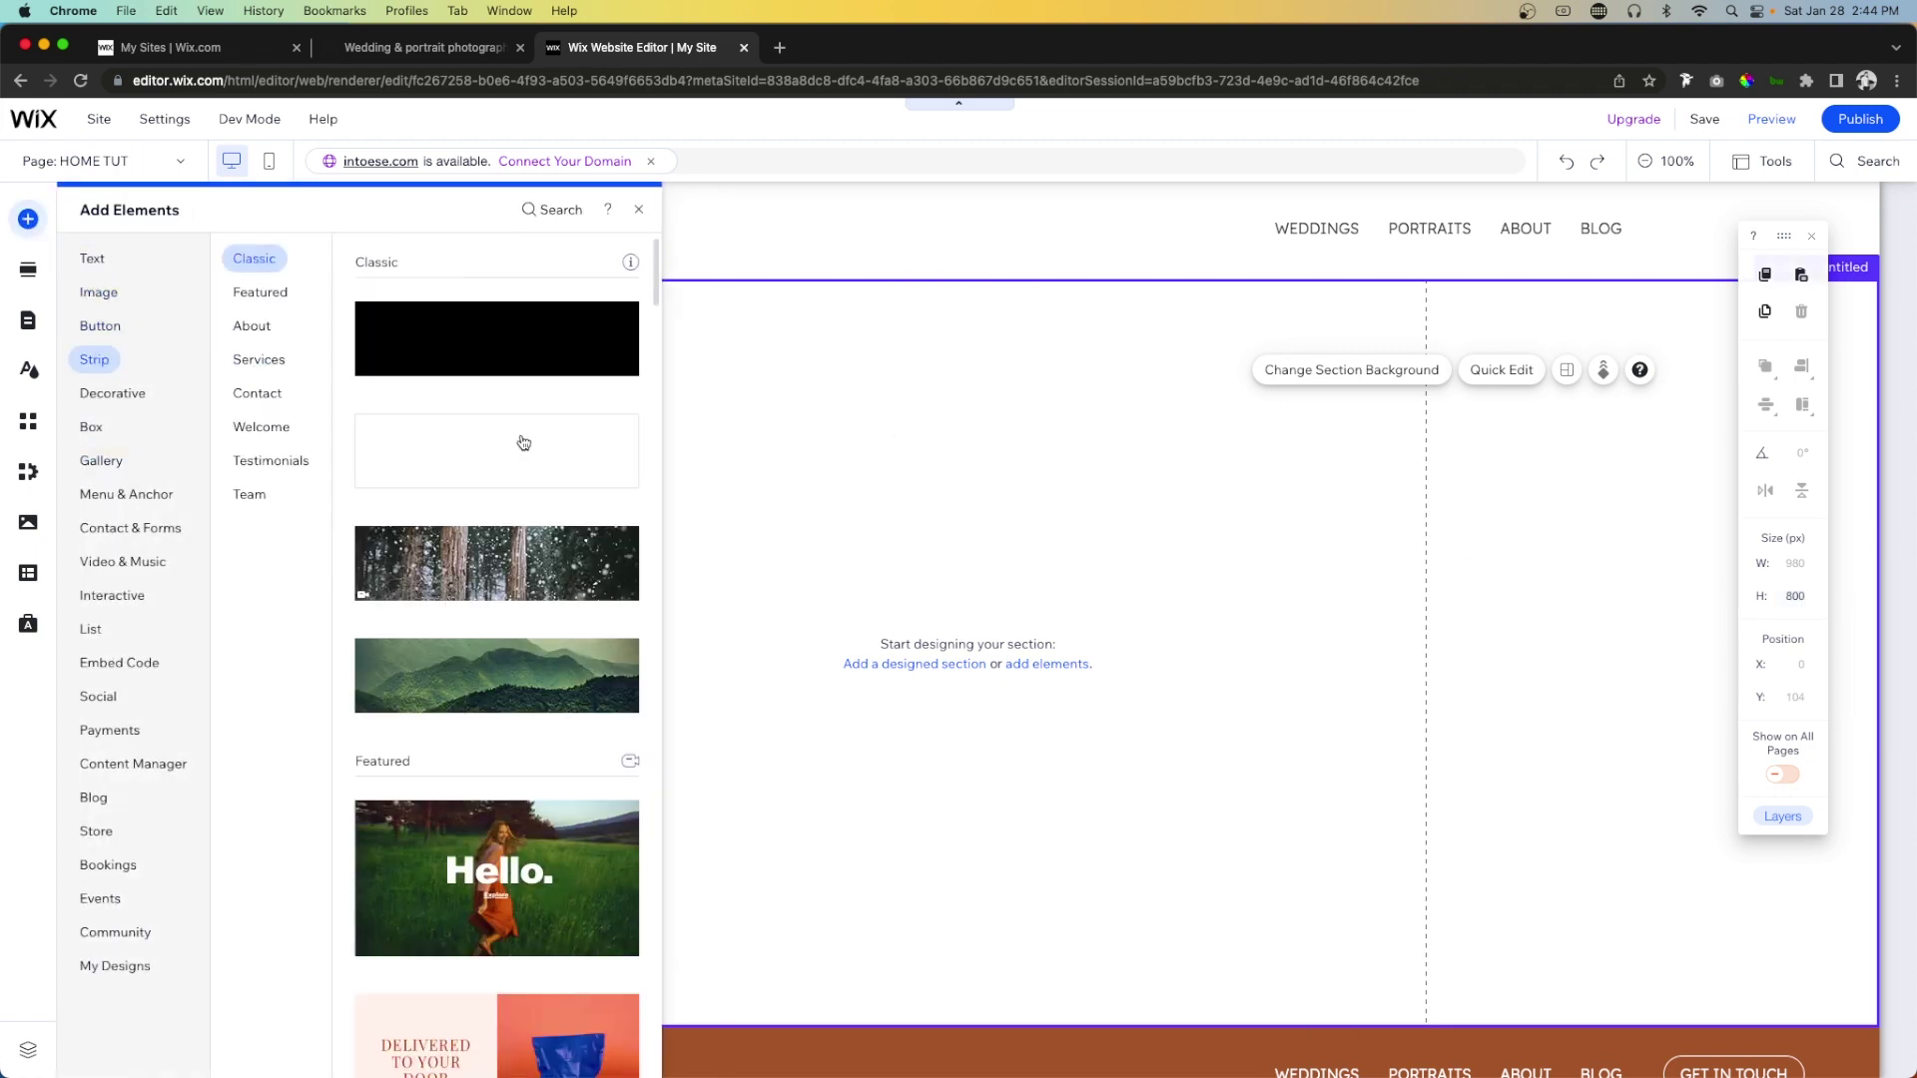
drag(504, 445, 1058, 554)
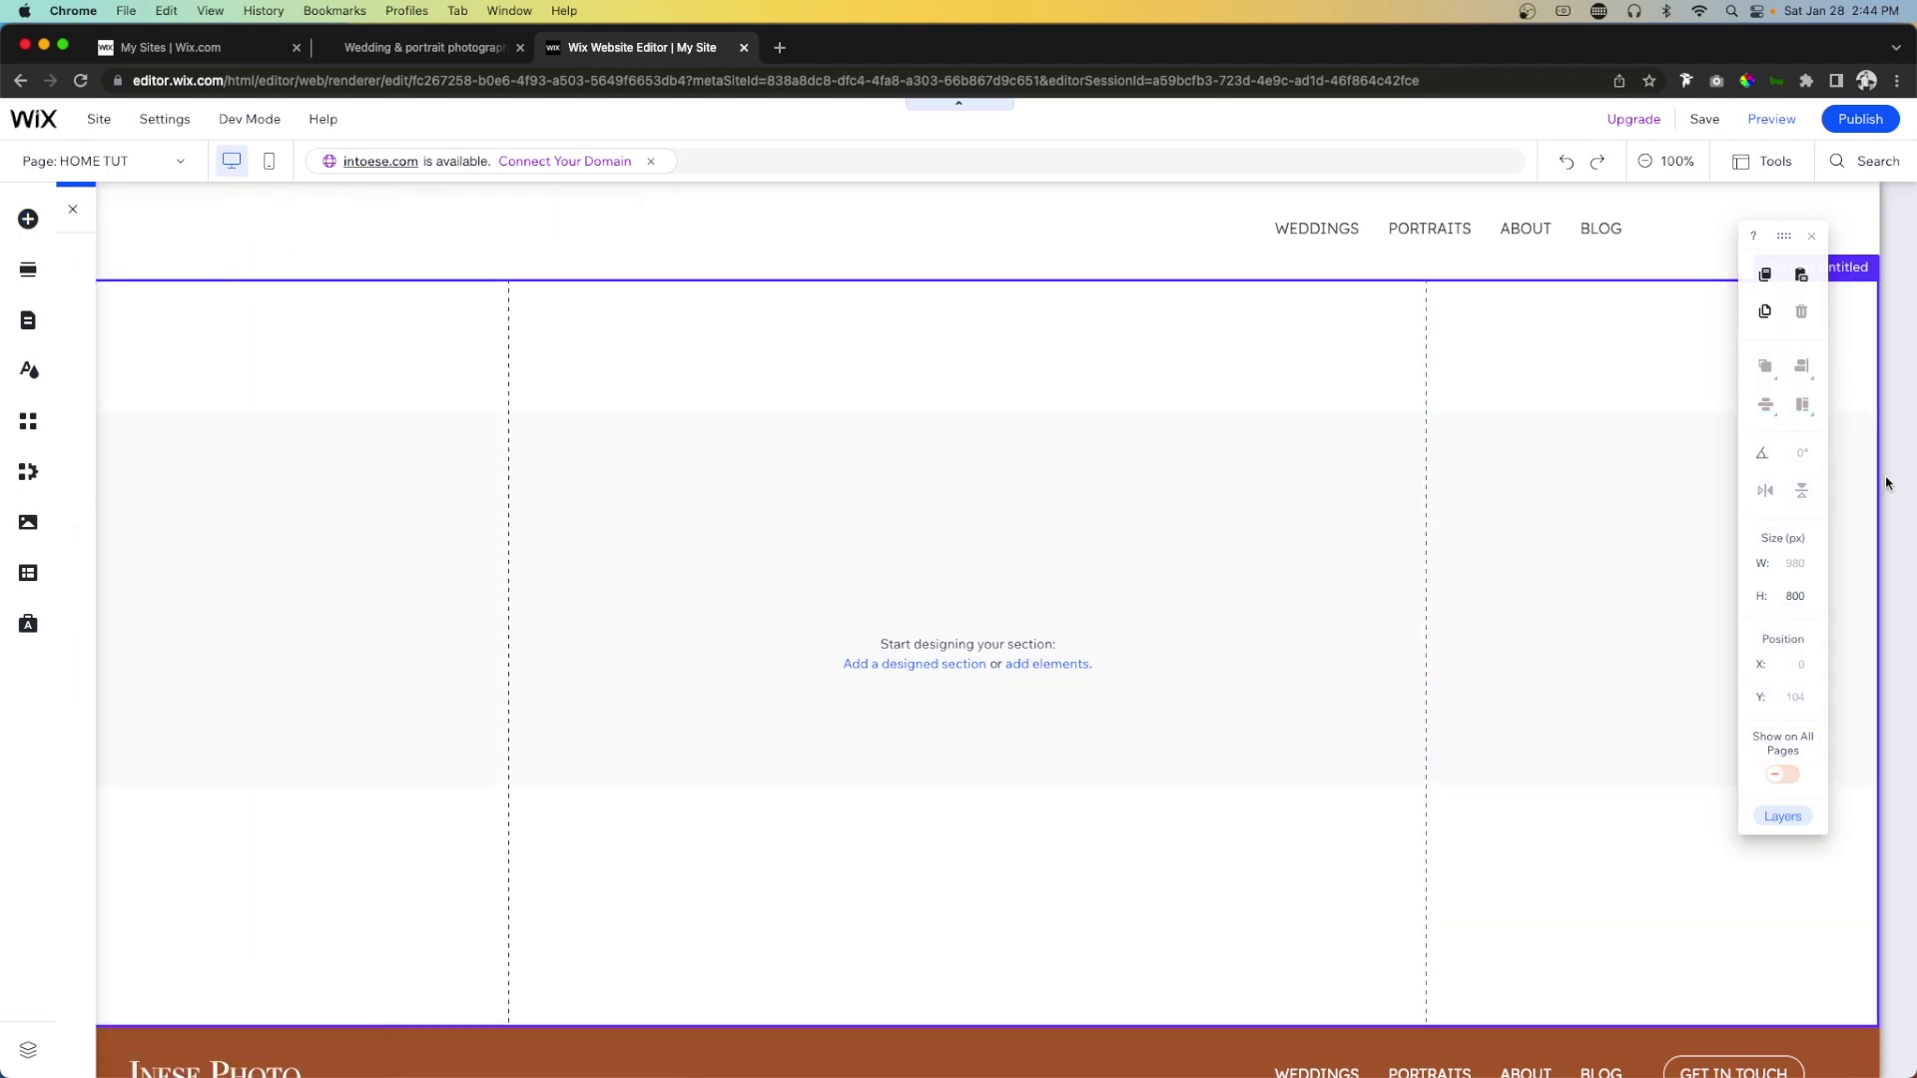
Align the strip to the top of its section and set its height to 800 px.
click(1813, 378)
click(1724, 405)
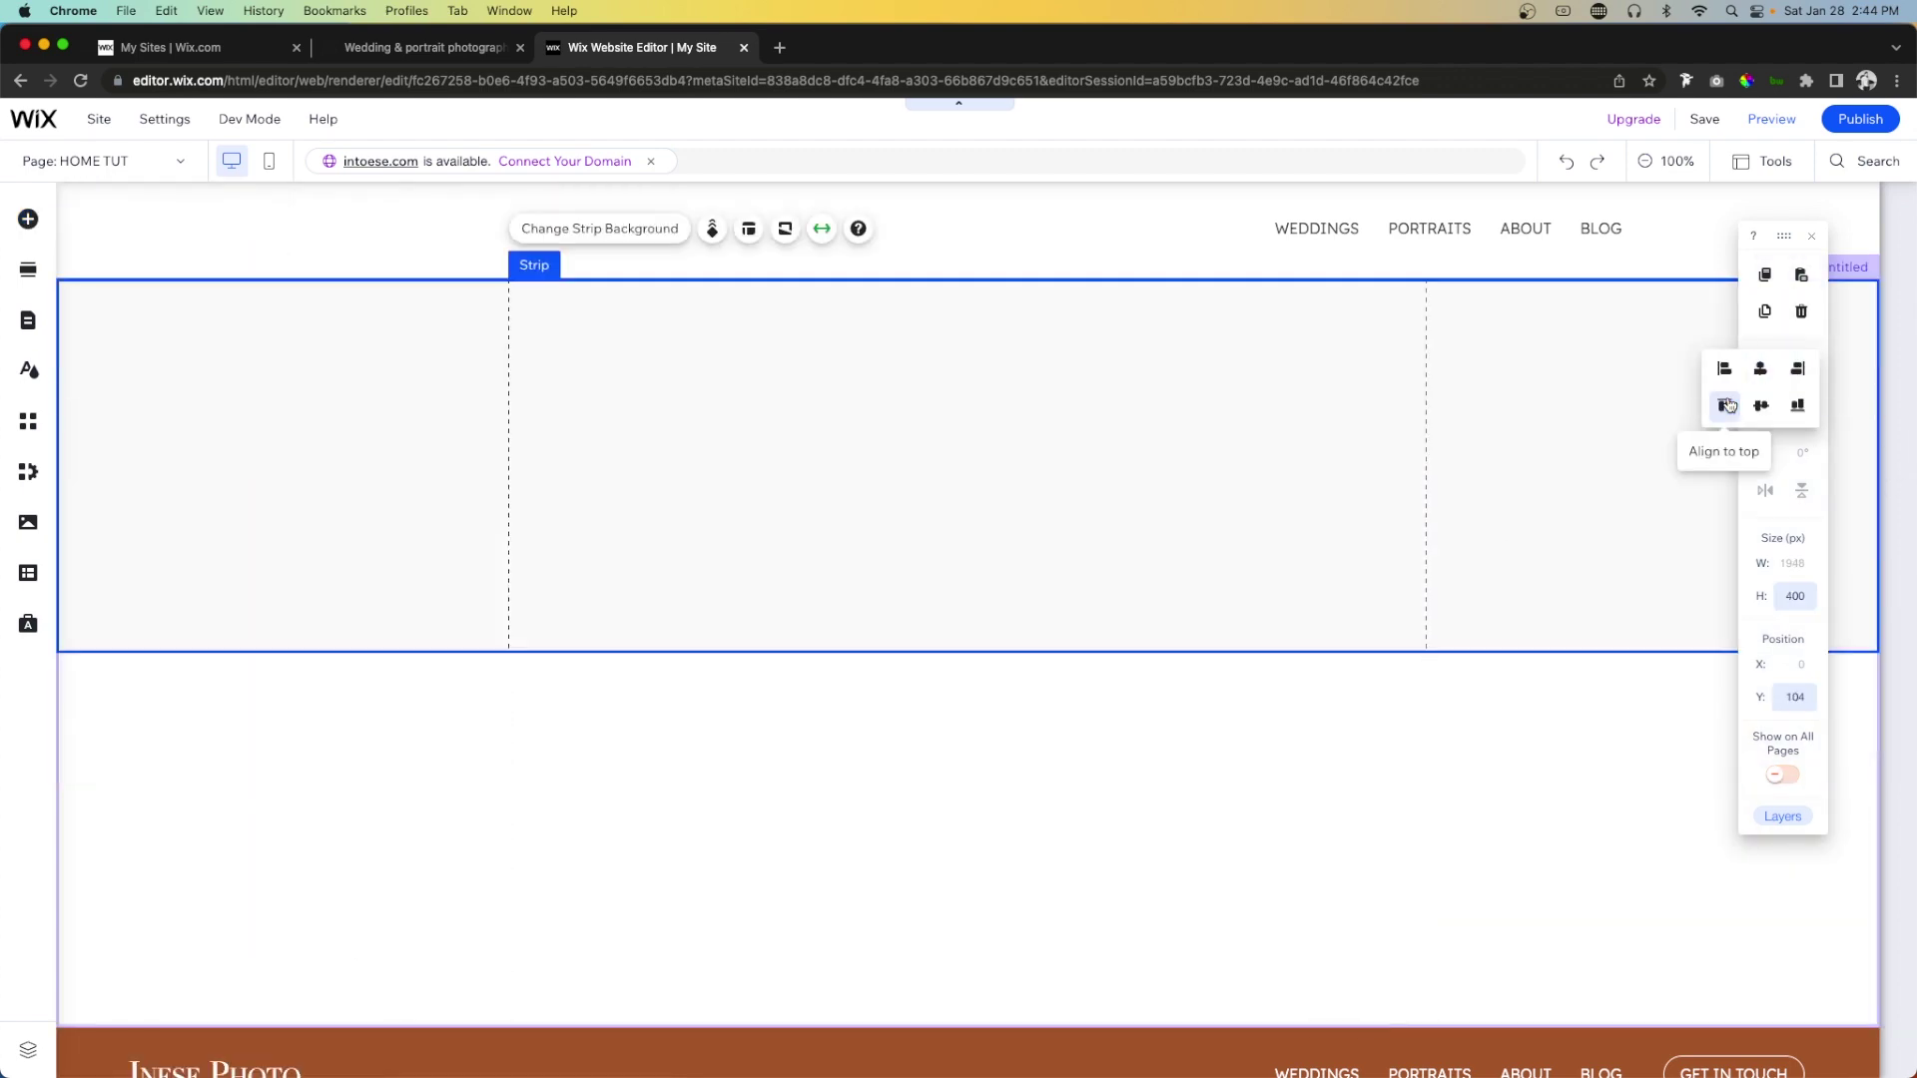
click(1809, 598)
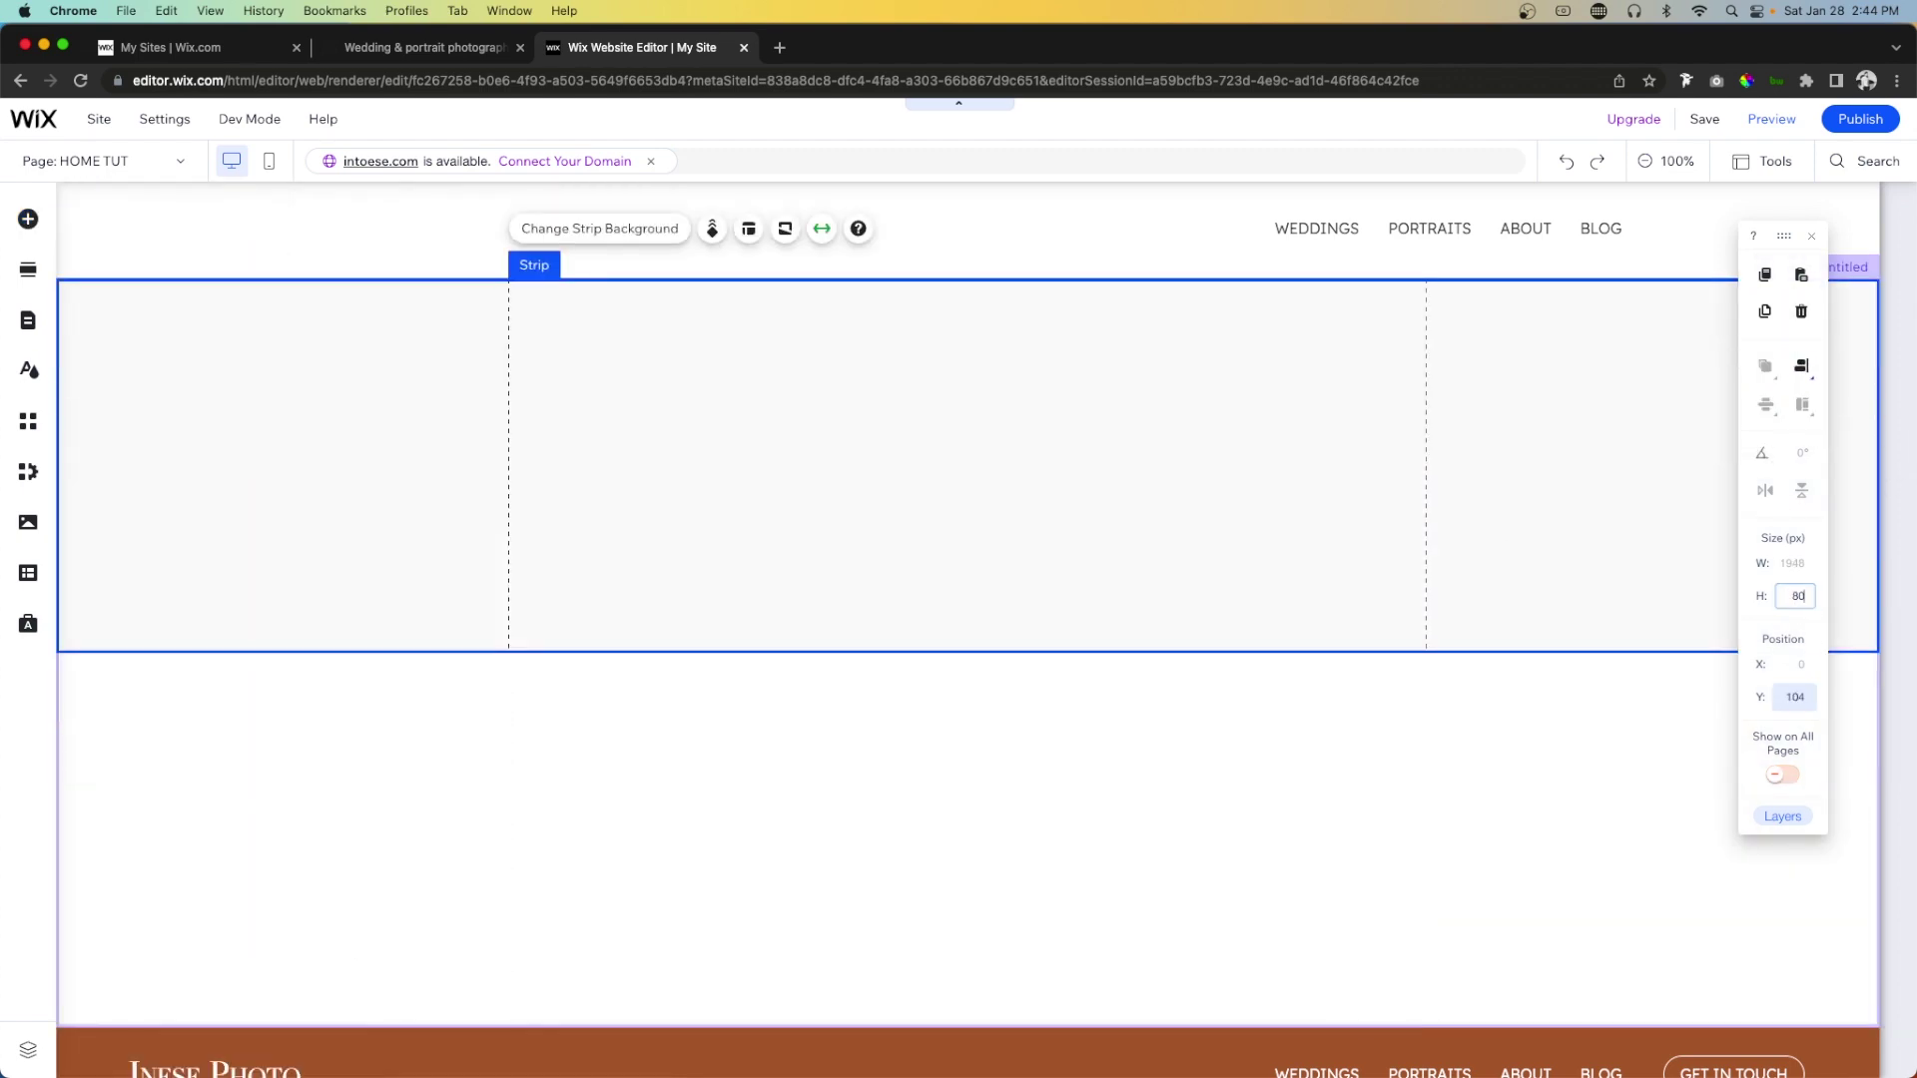
key(Return)
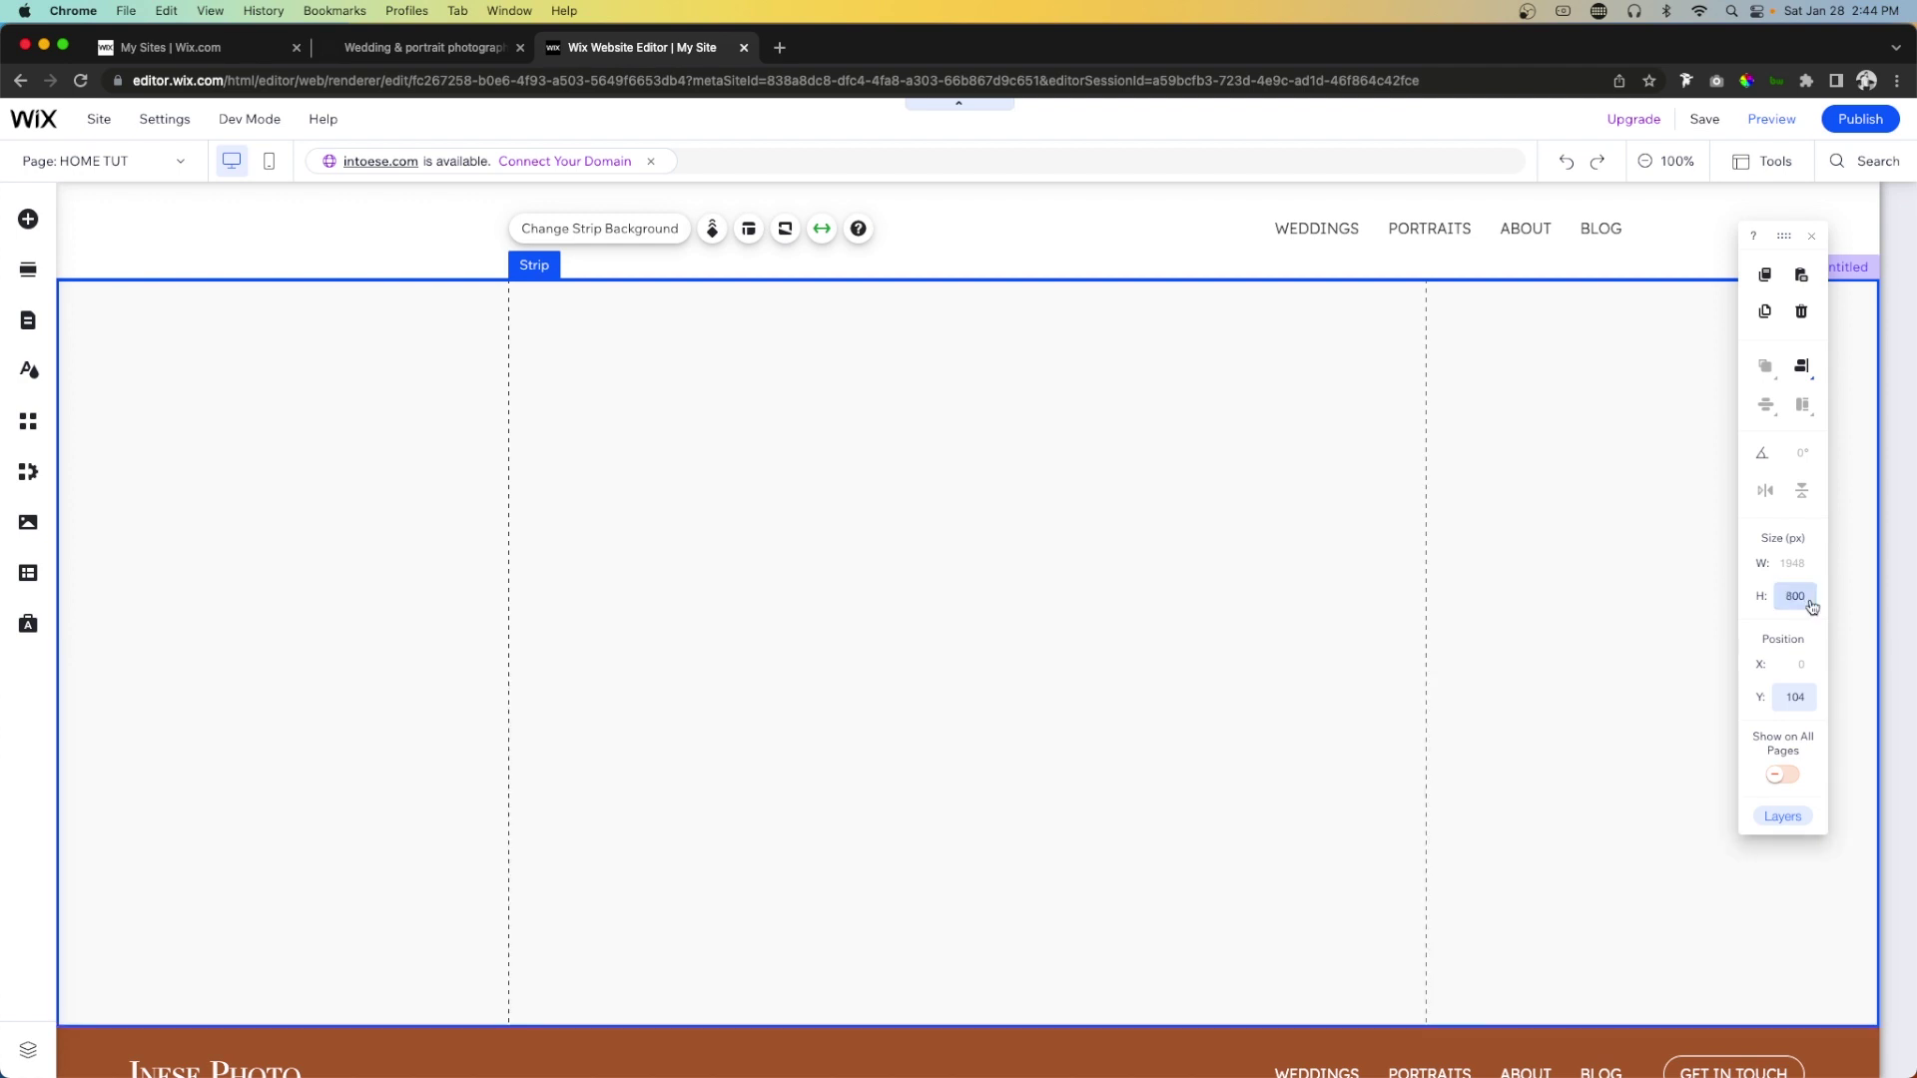
Set the strip background to the site image InesePhoto-03176.JPG.jpg of the seated wedding couple and position it at top centre.
click(603, 236)
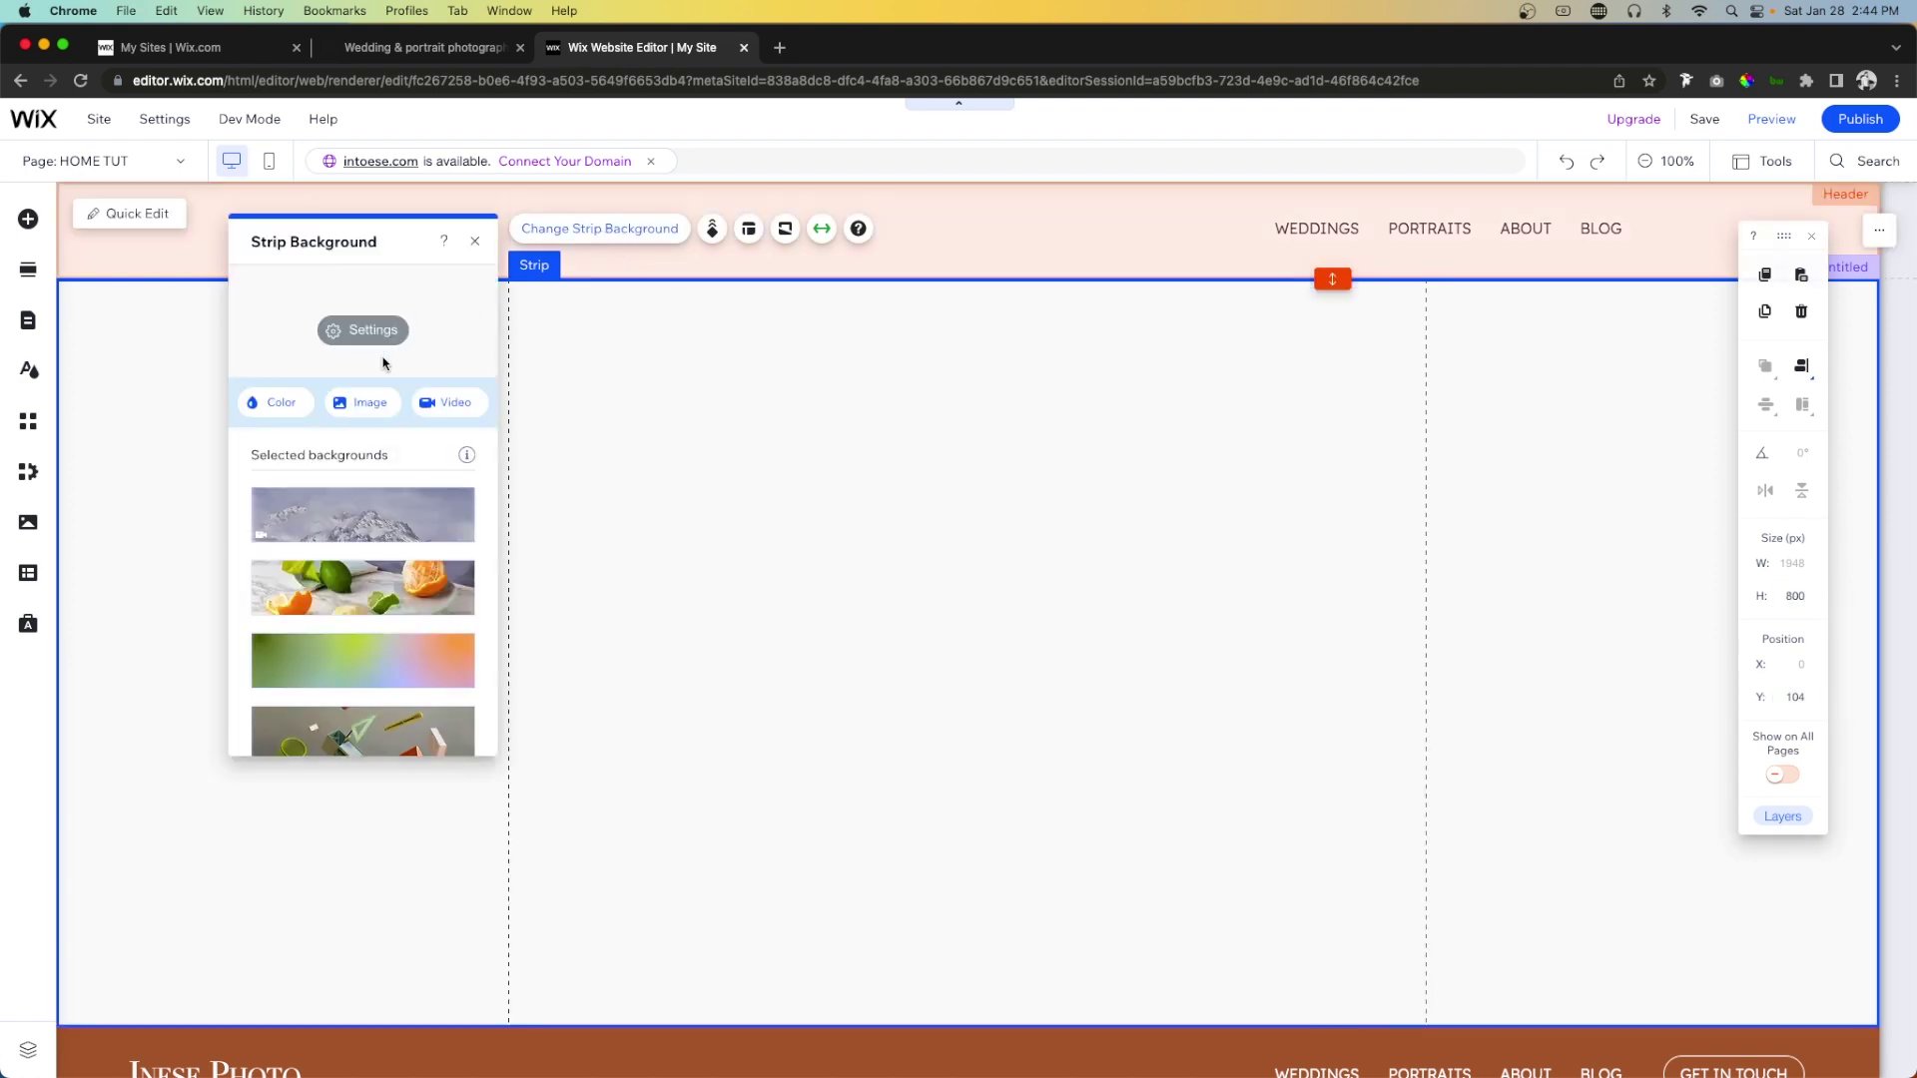
click(370, 402)
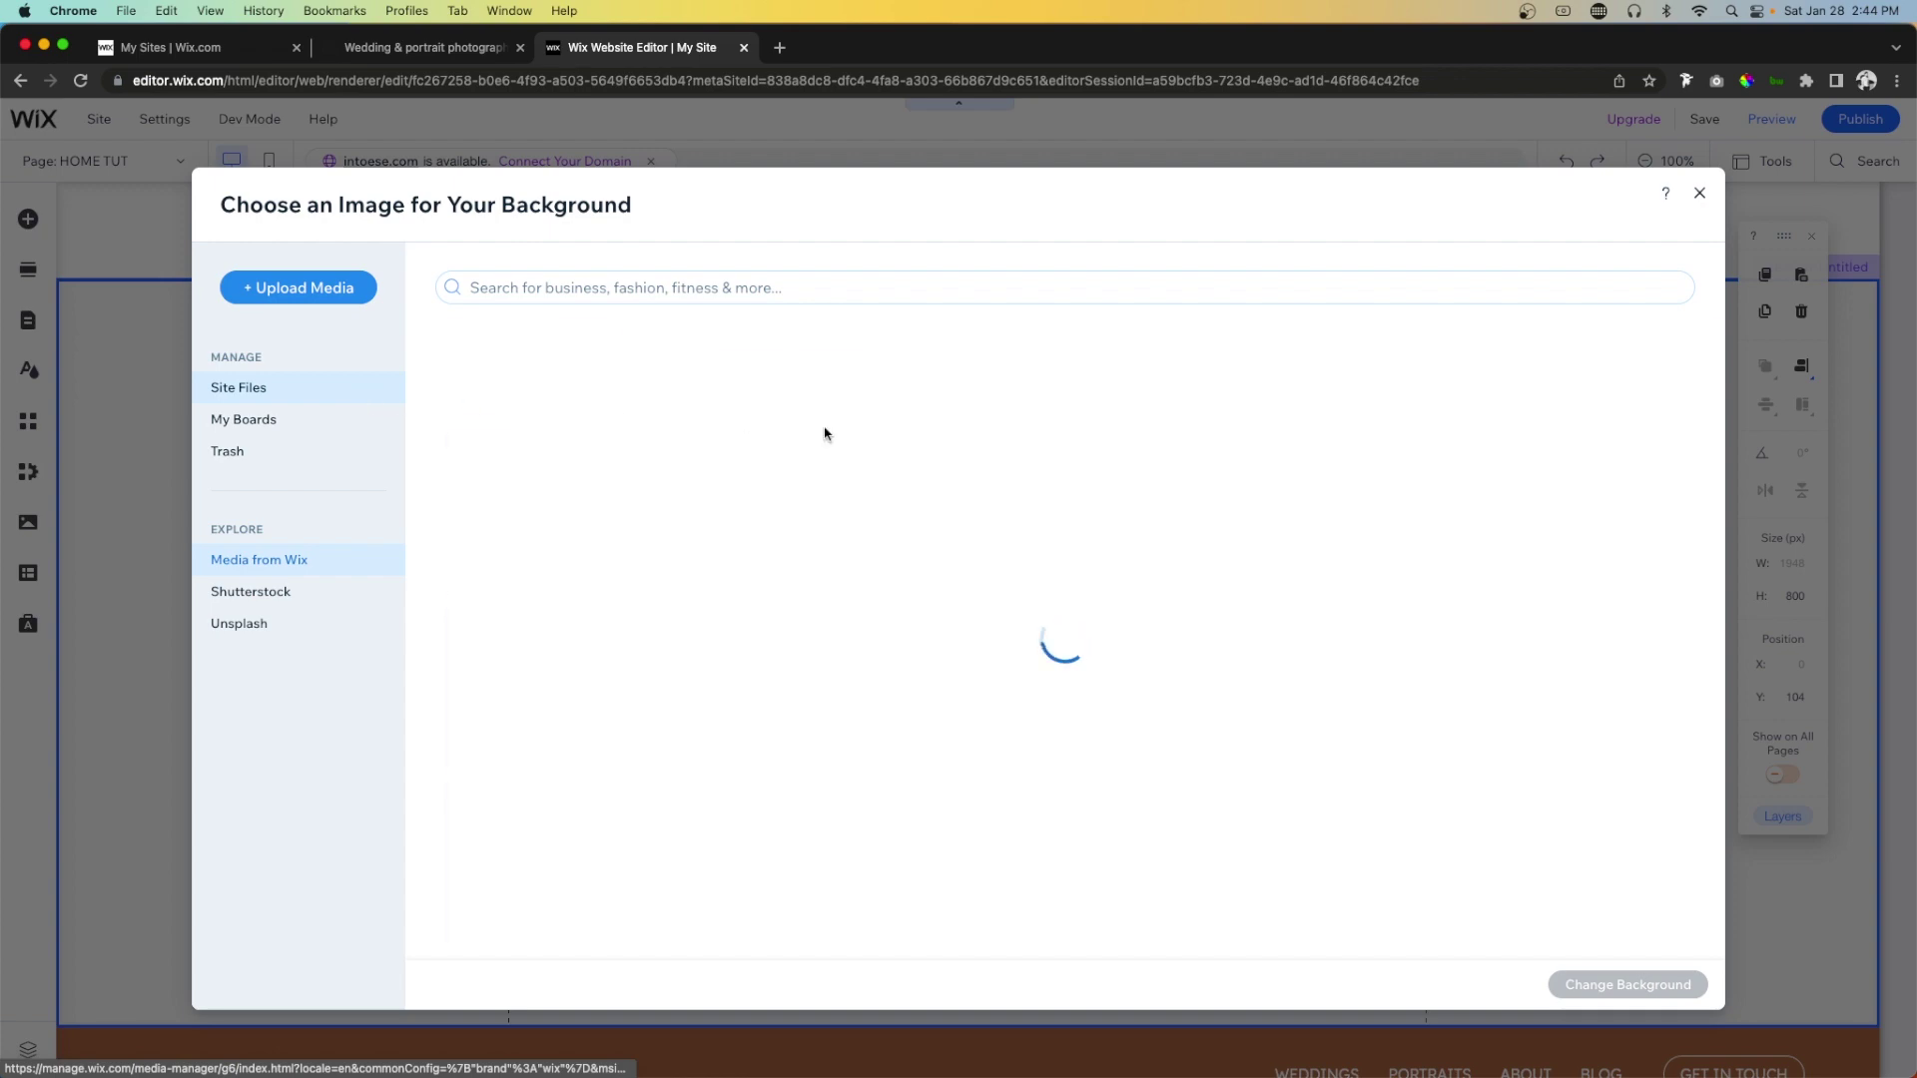
scroll(1094, 711, down, 1)
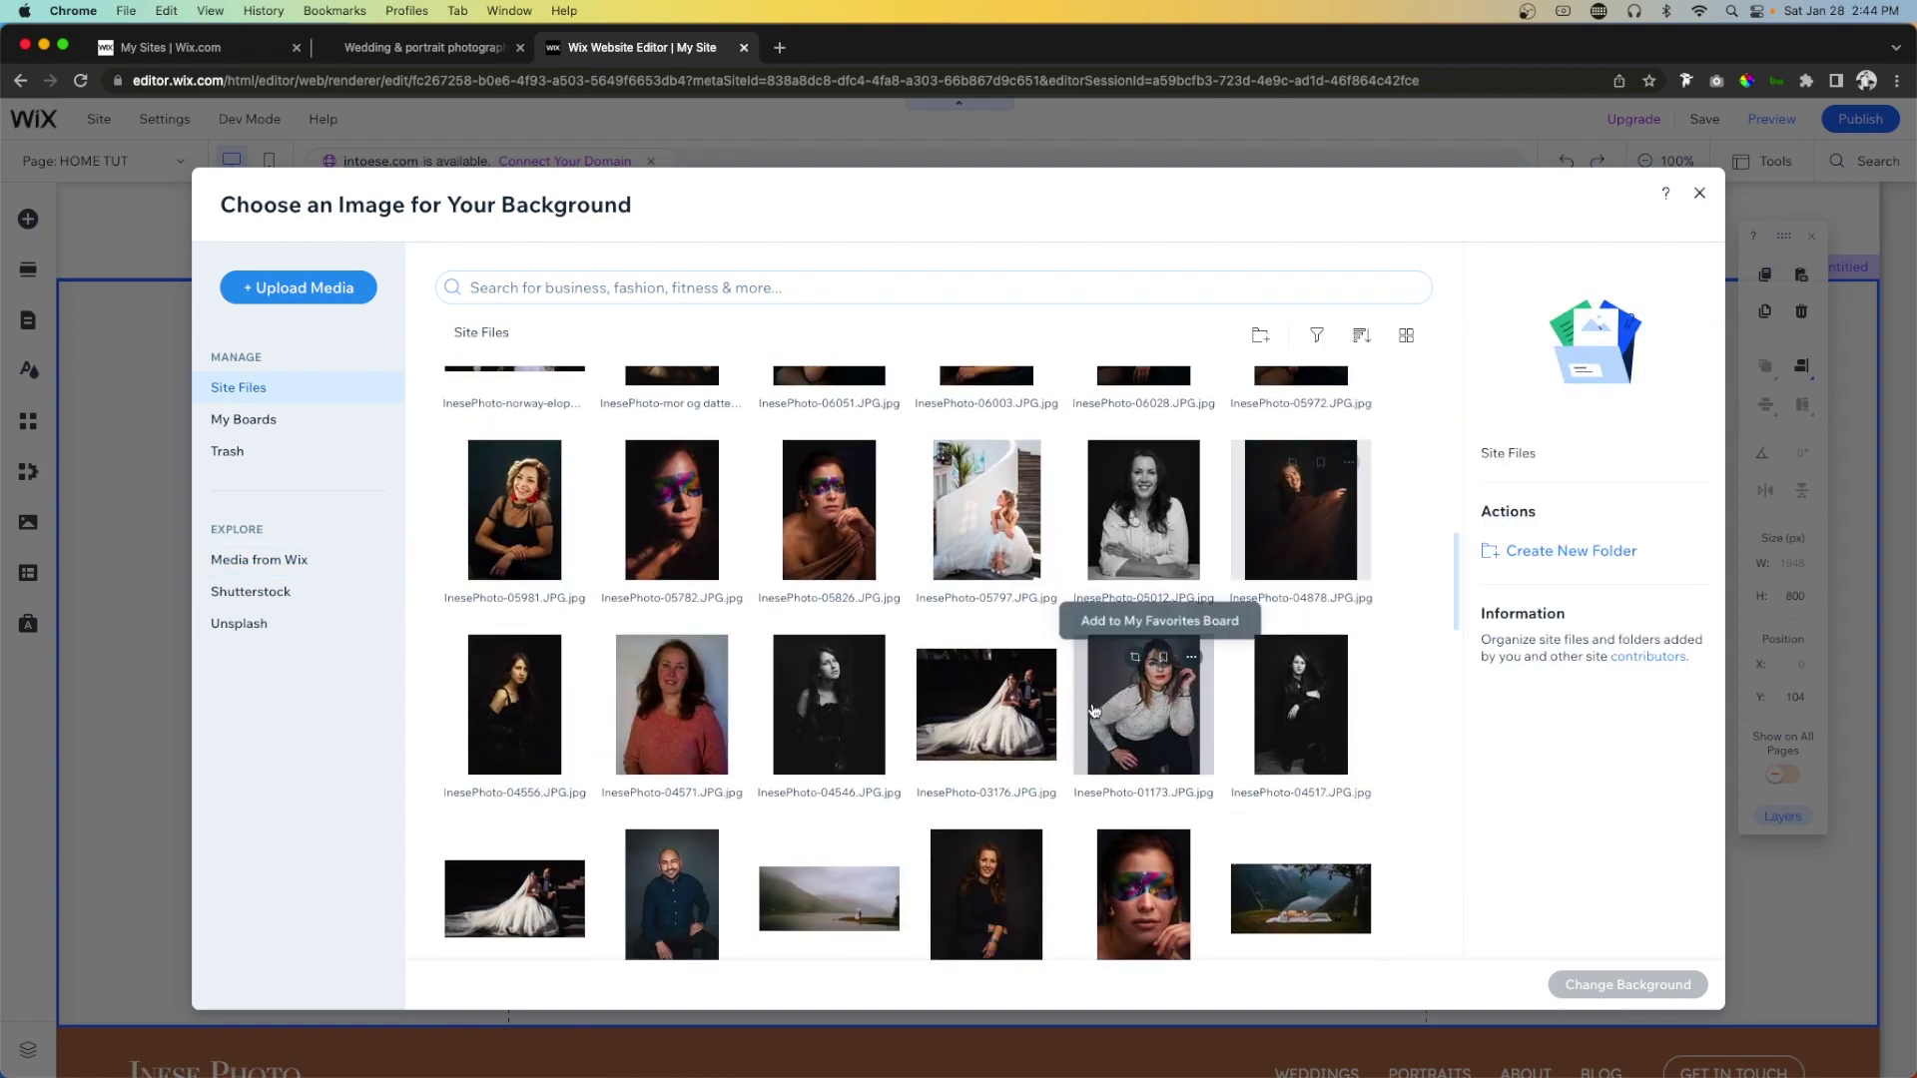
double_click(1005, 716)
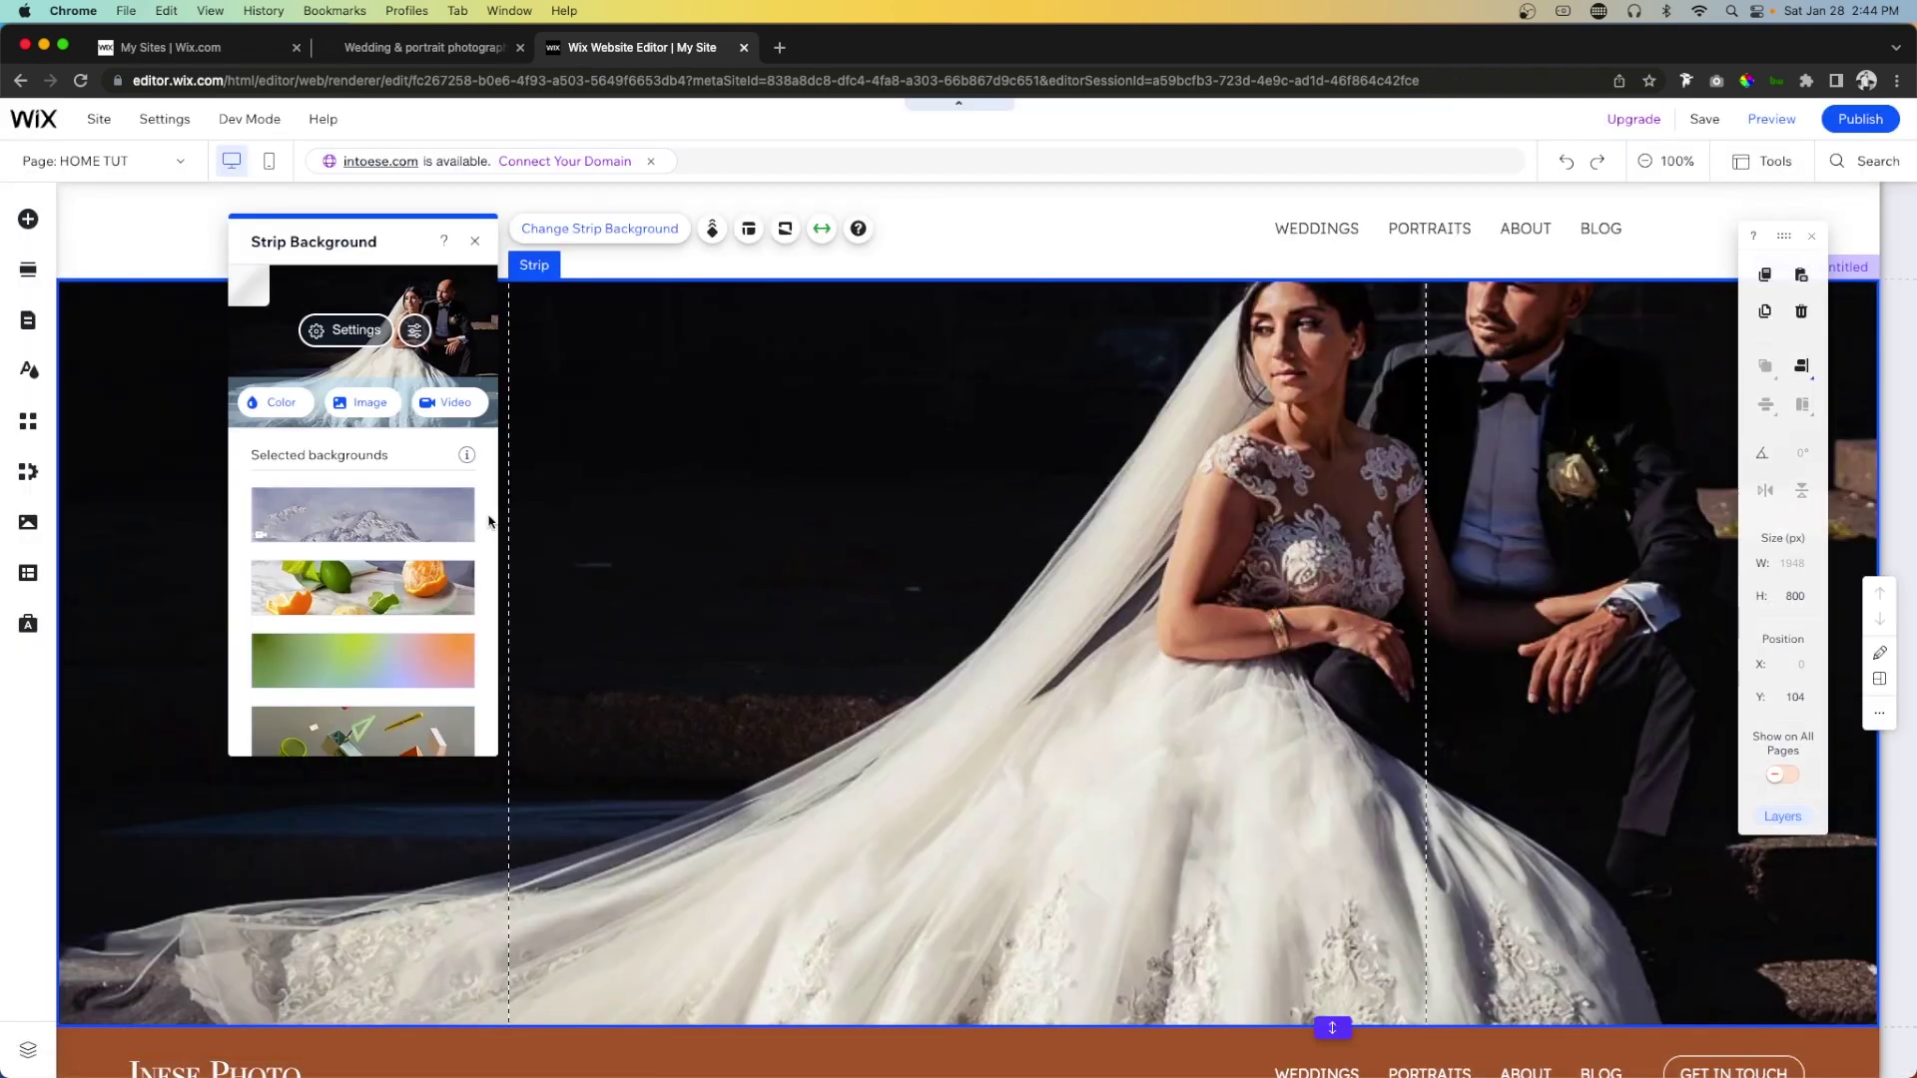
click(353, 333)
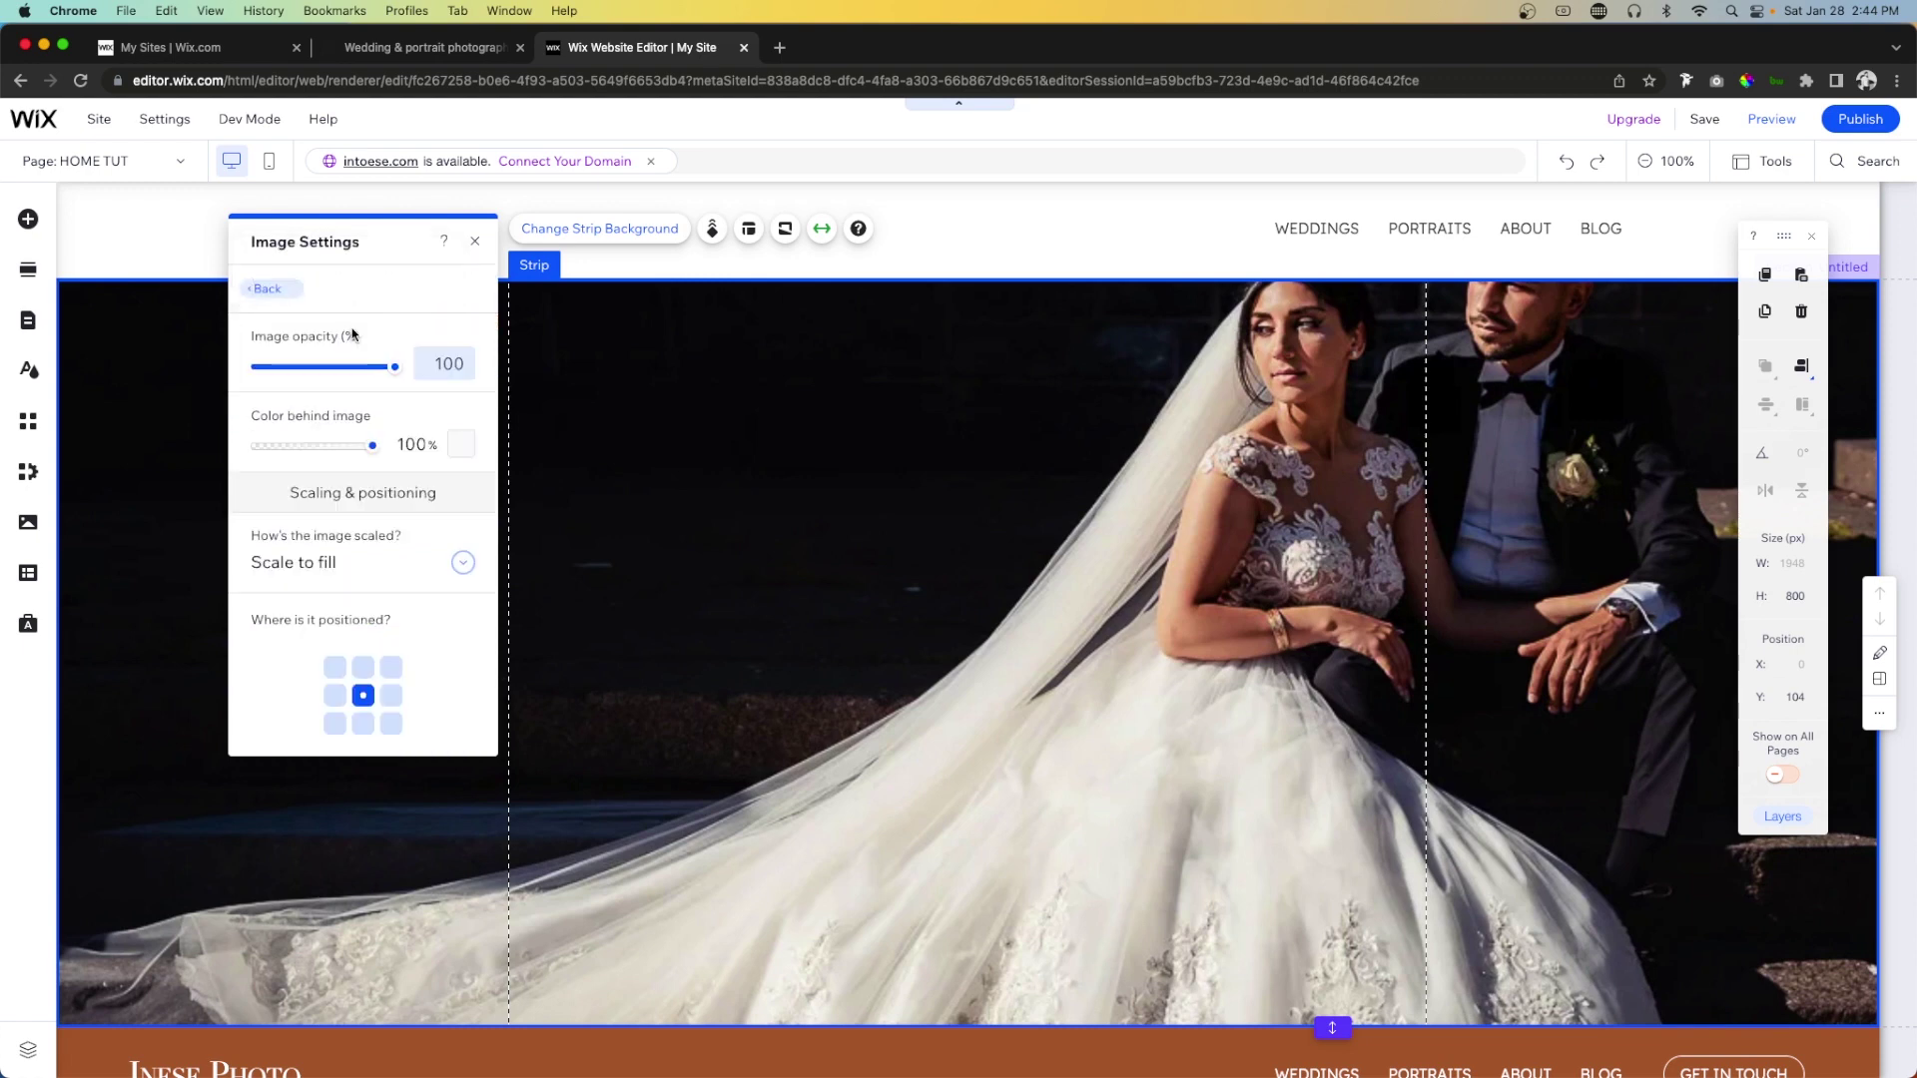
click(365, 668)
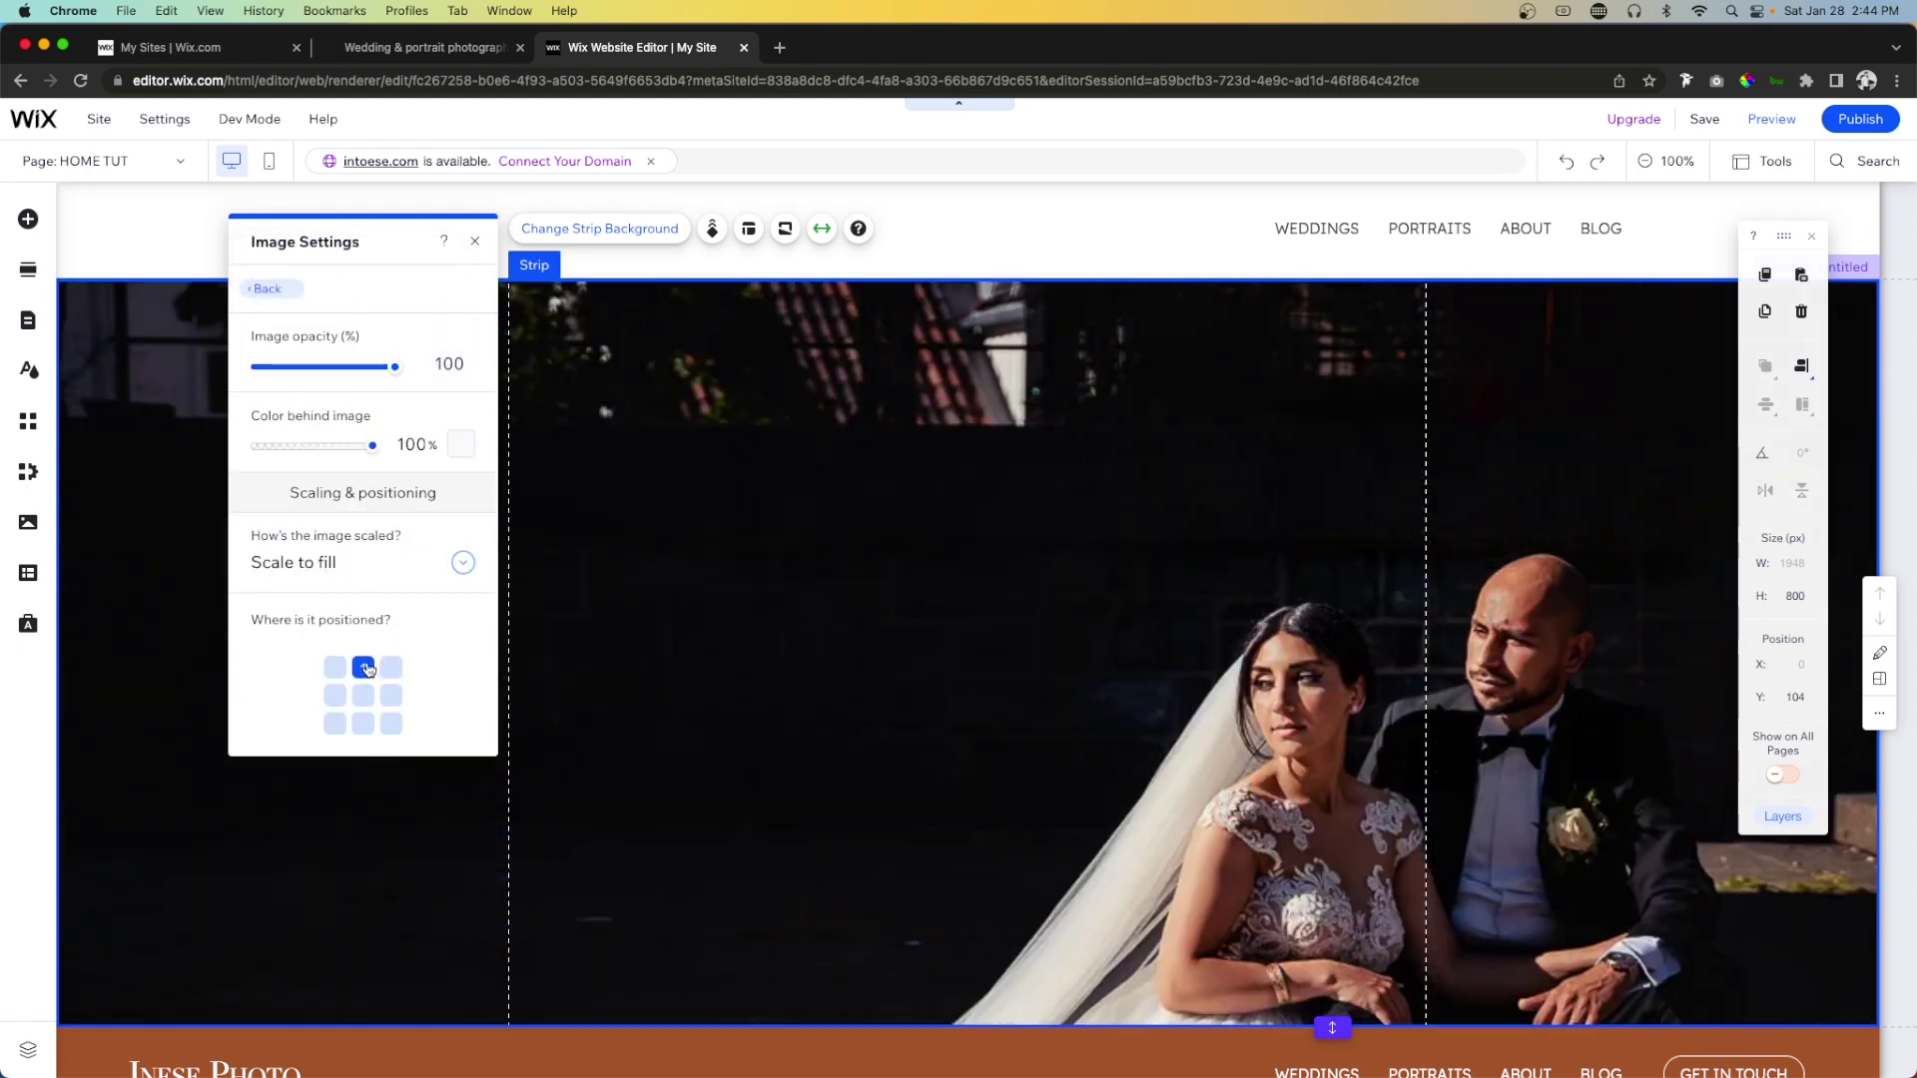
Darken the strip background by setting the color behind the image to black and the image opacity to 27%.
click(462, 445)
click(656, 611)
drag(343, 367, 293, 372)
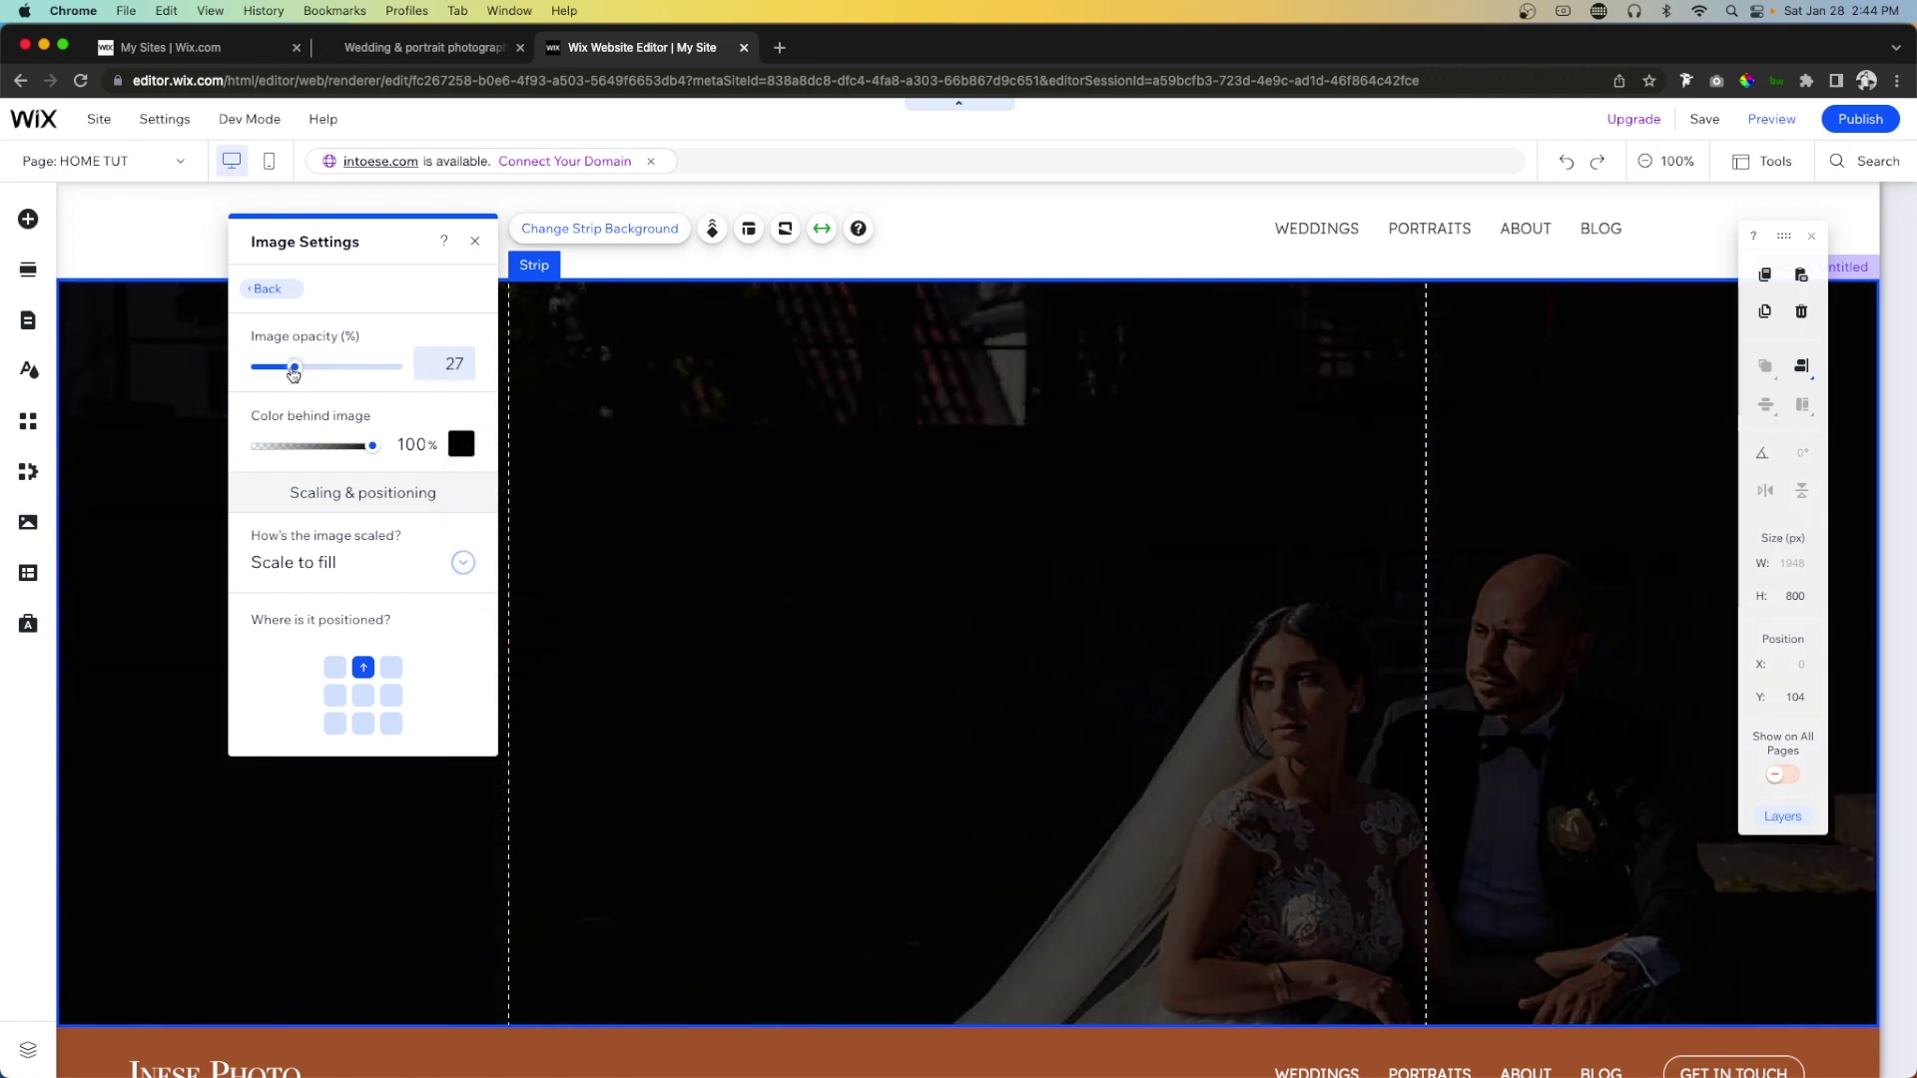
Apply the Parallax scroll effect to the strip and move it up behind the header to Y position 0.
click(712, 229)
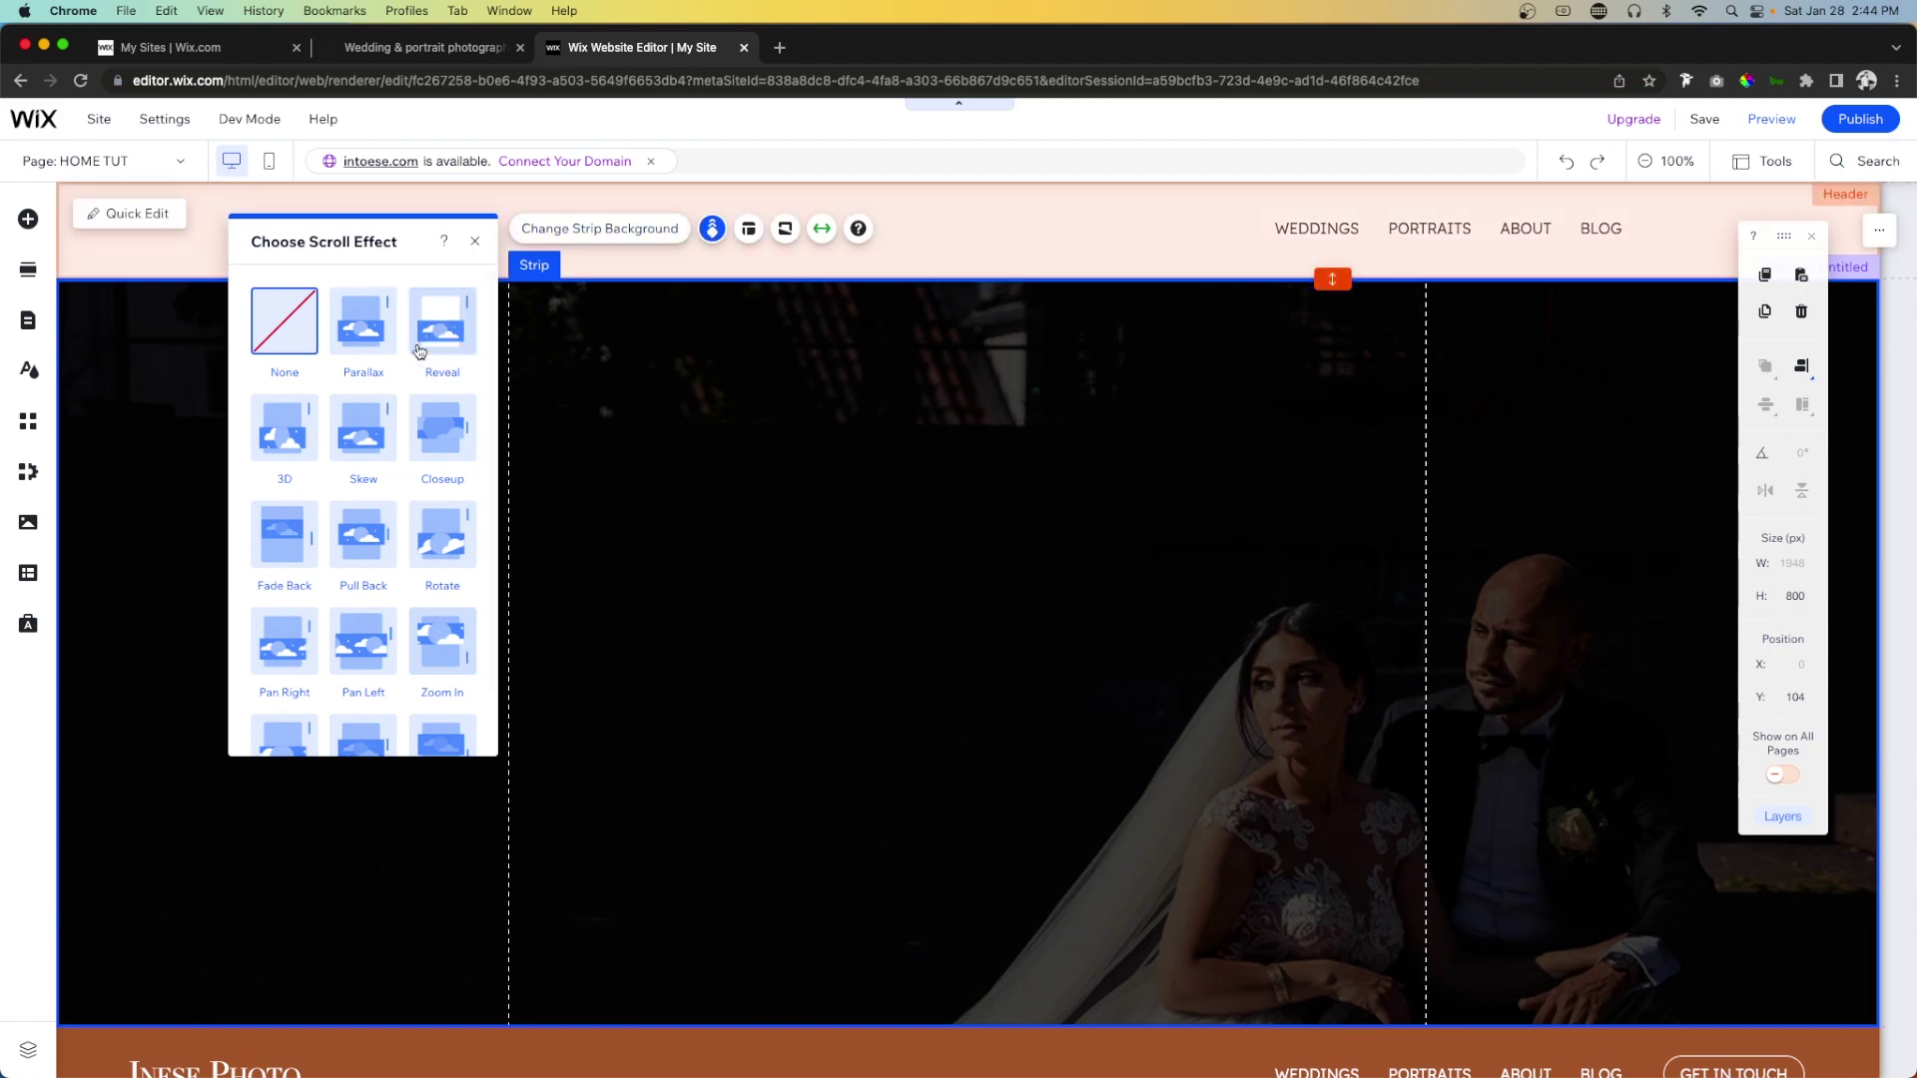
click(363, 321)
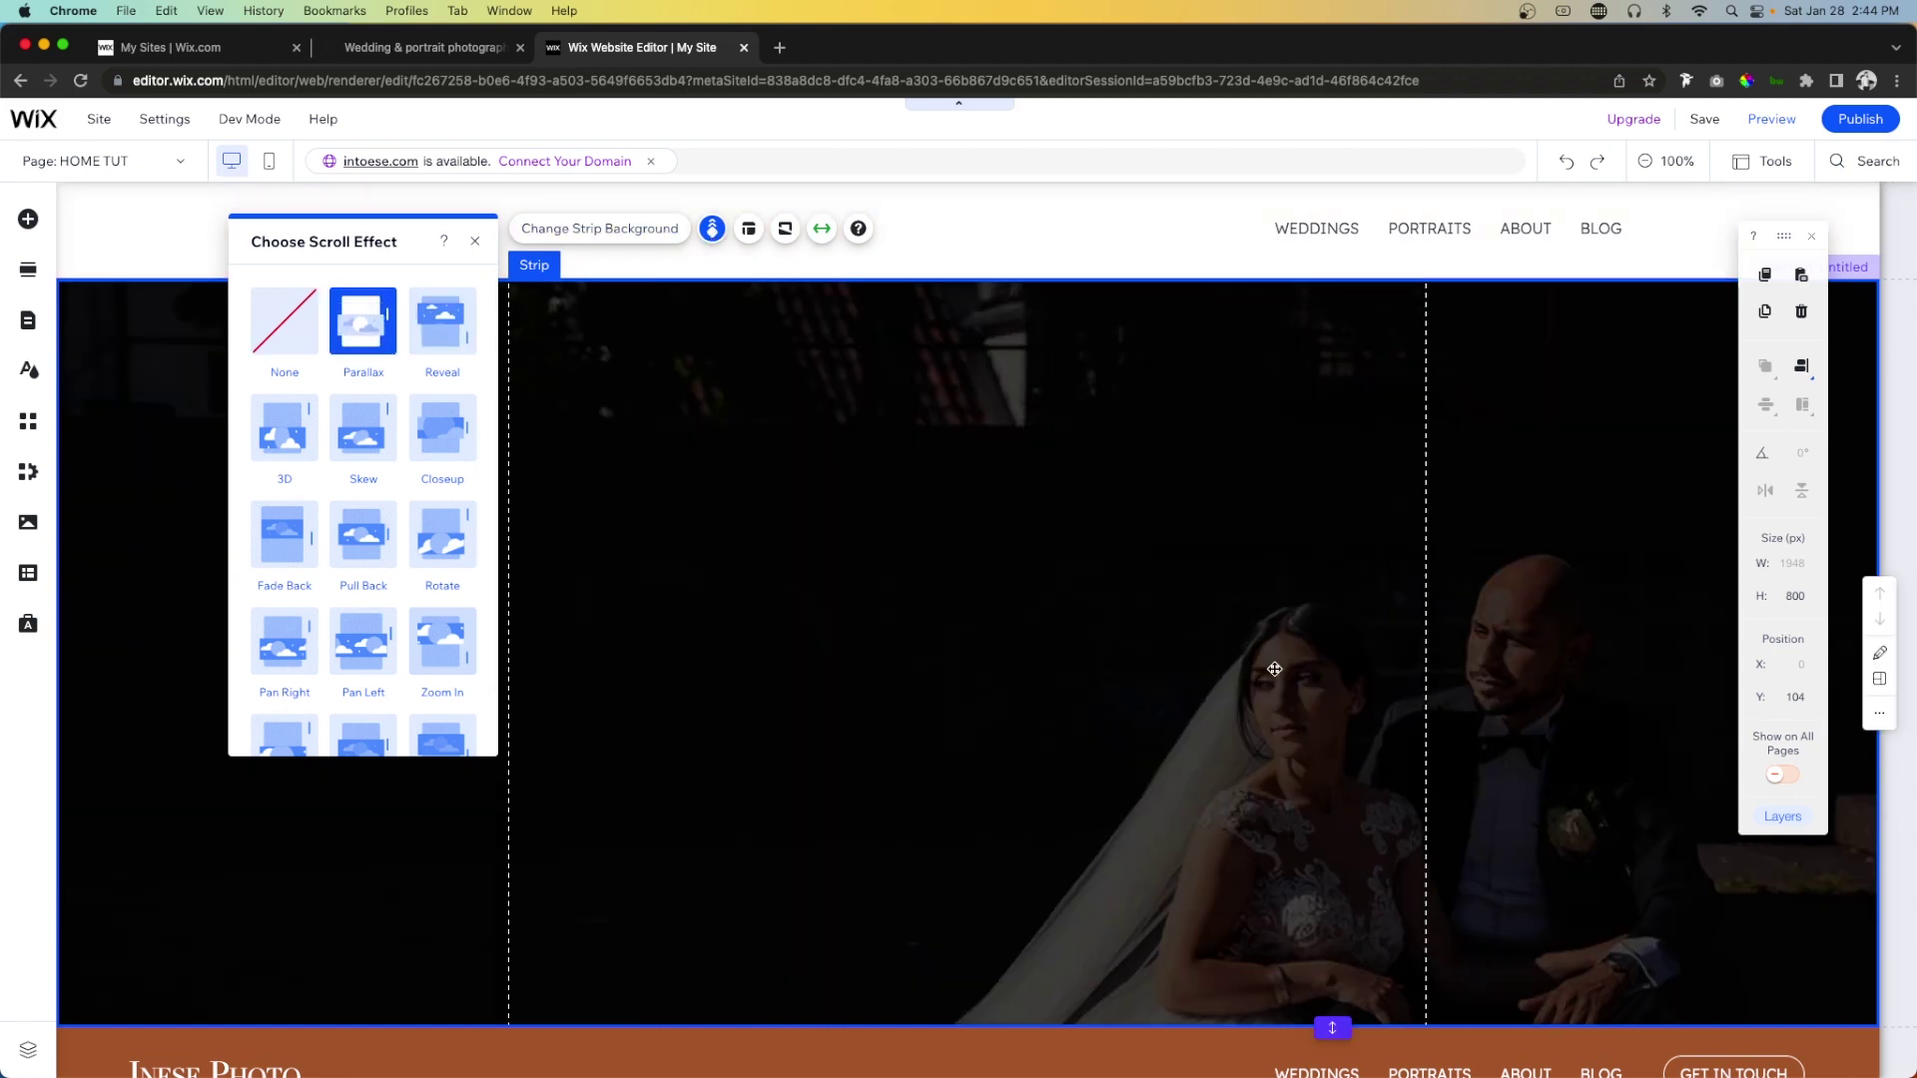
drag(1275, 669, 1284, 573)
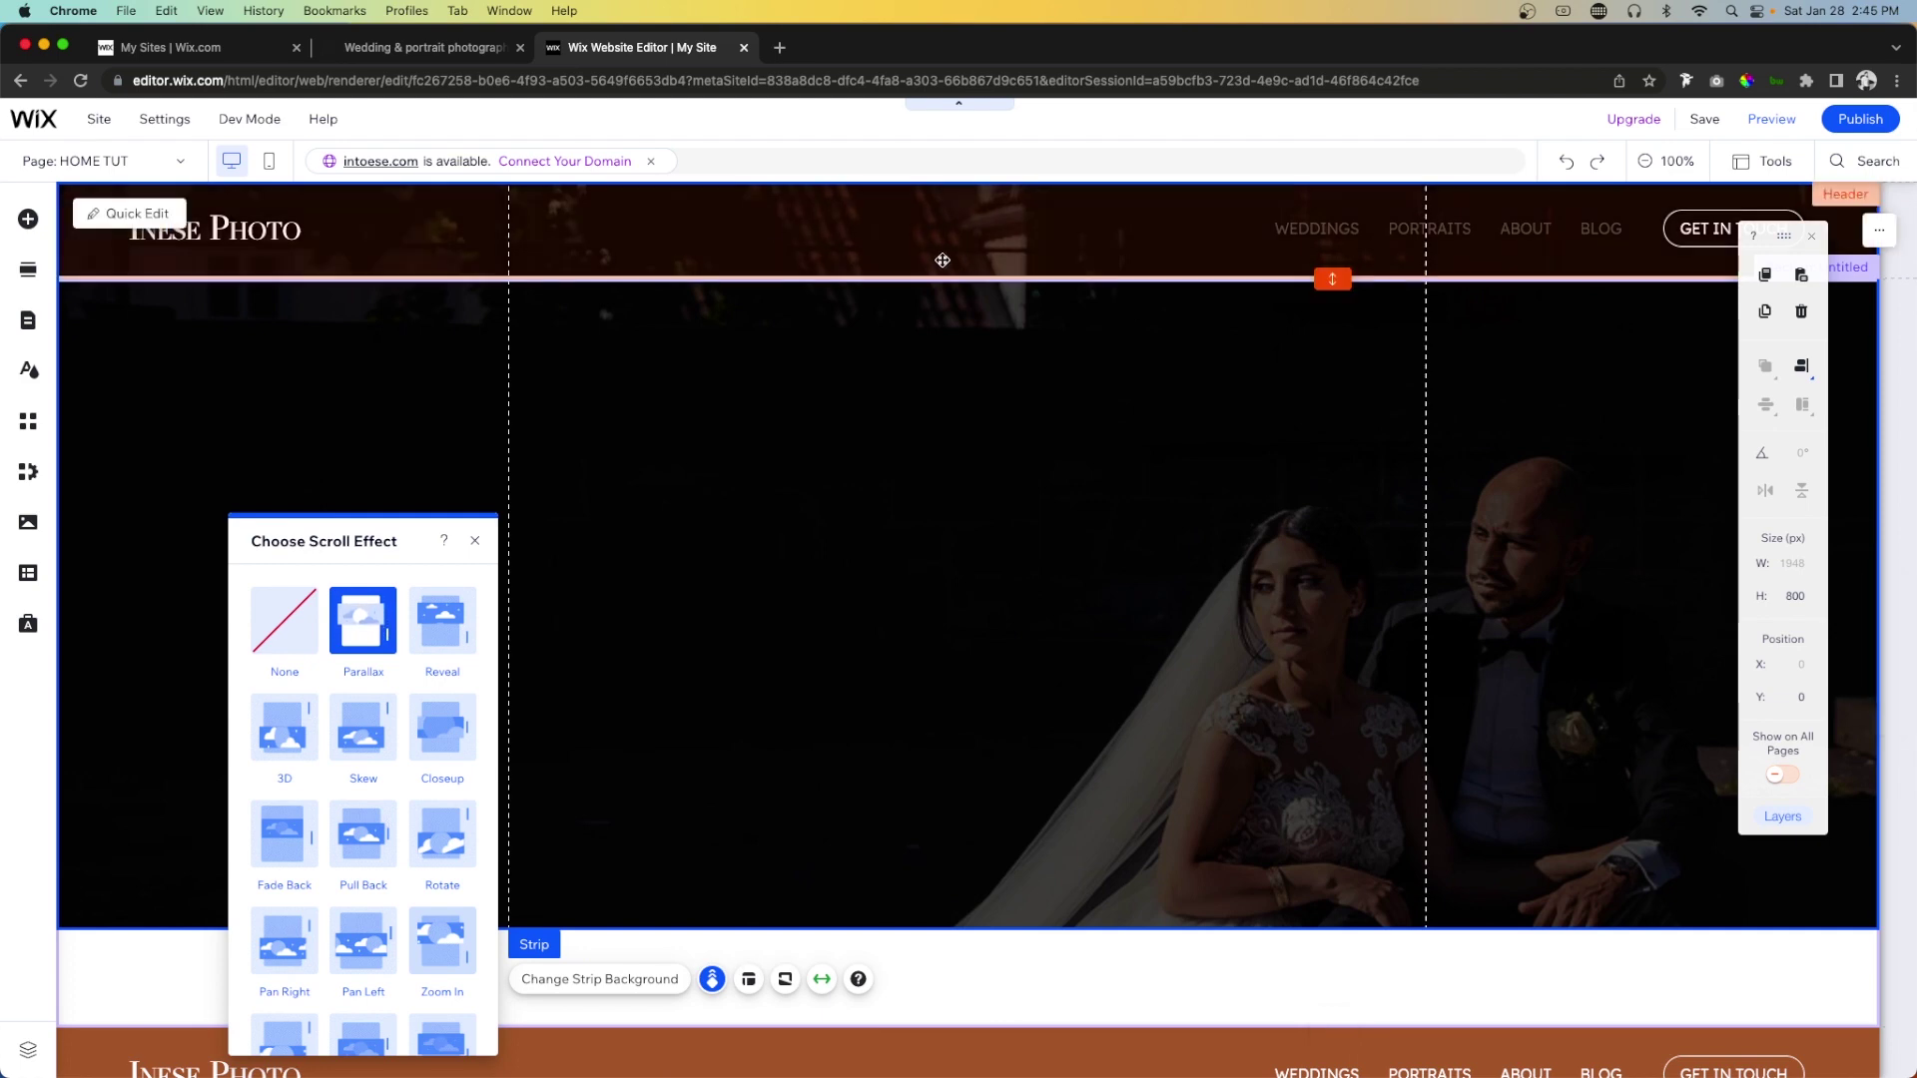
click(1015, 979)
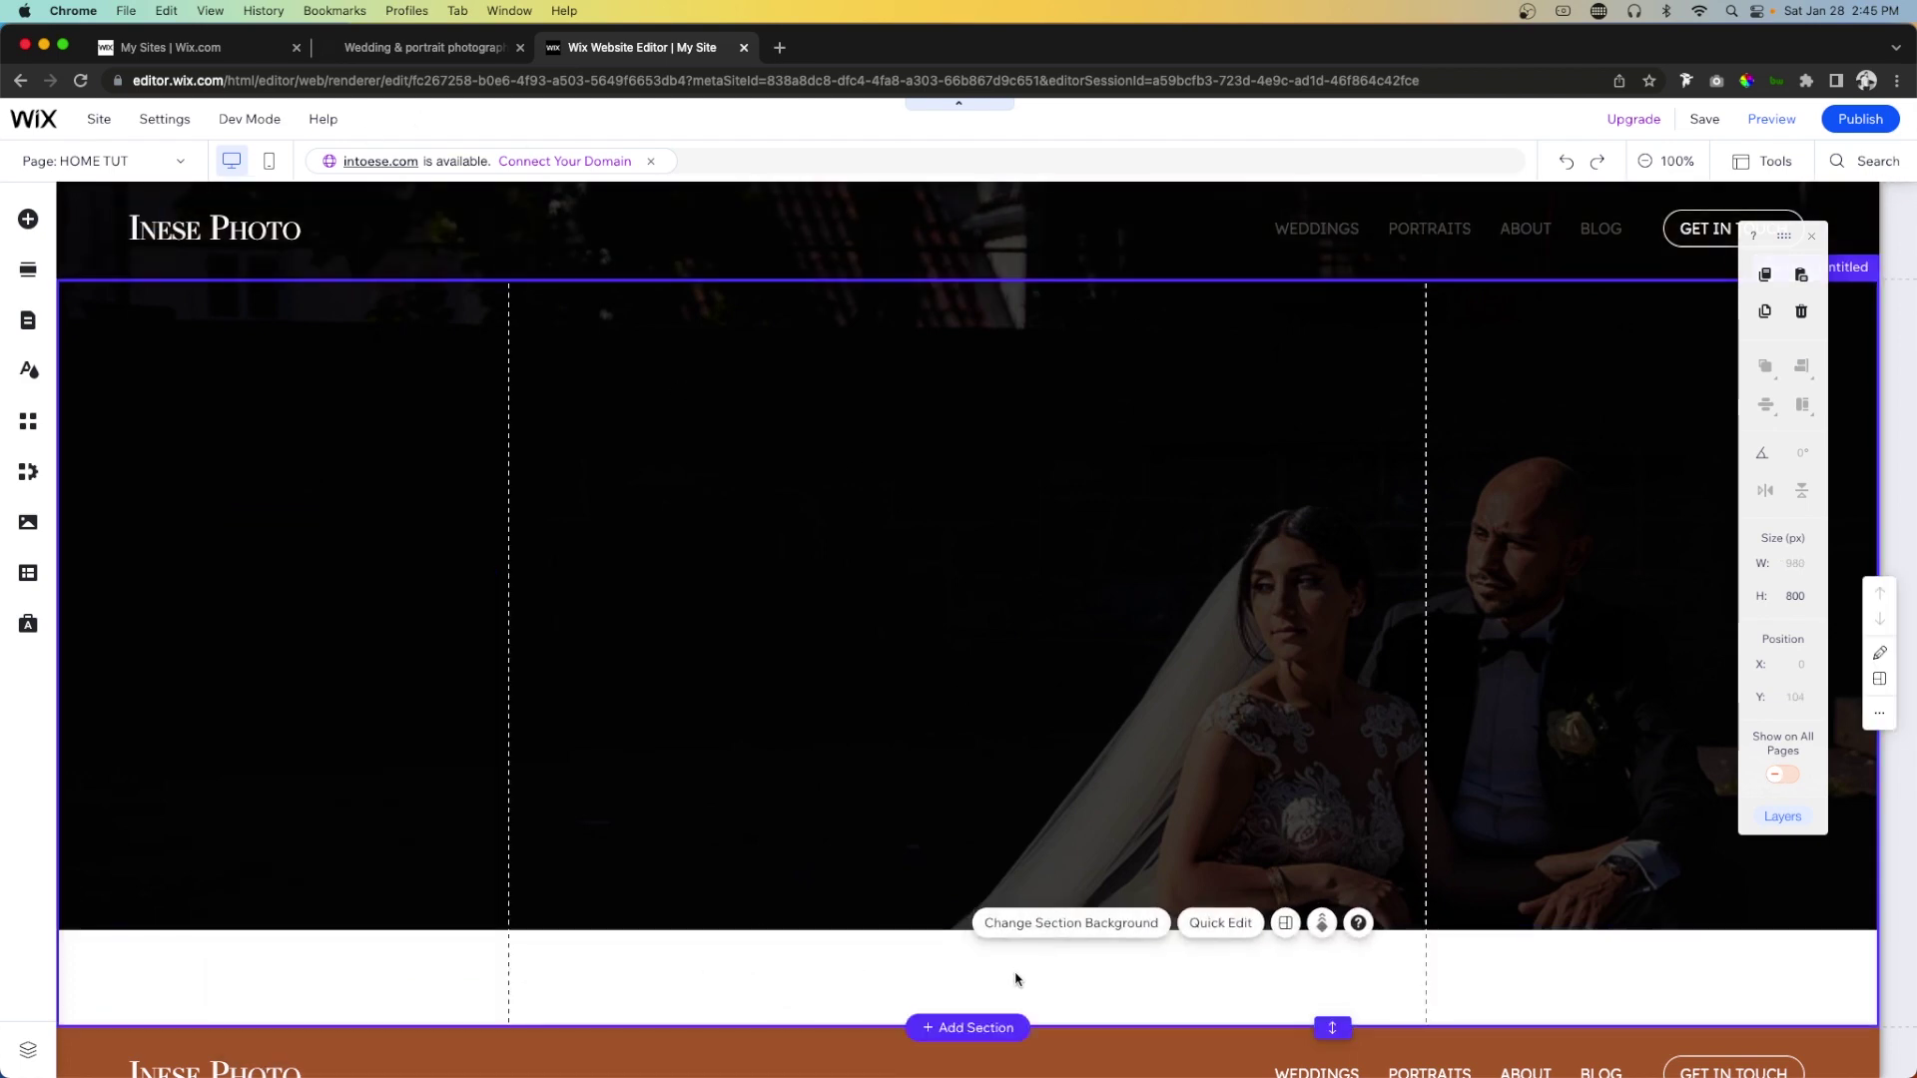
Shrink the section to fit the strip's height and set the strip layout to align its content to the left.
double_click(1333, 1027)
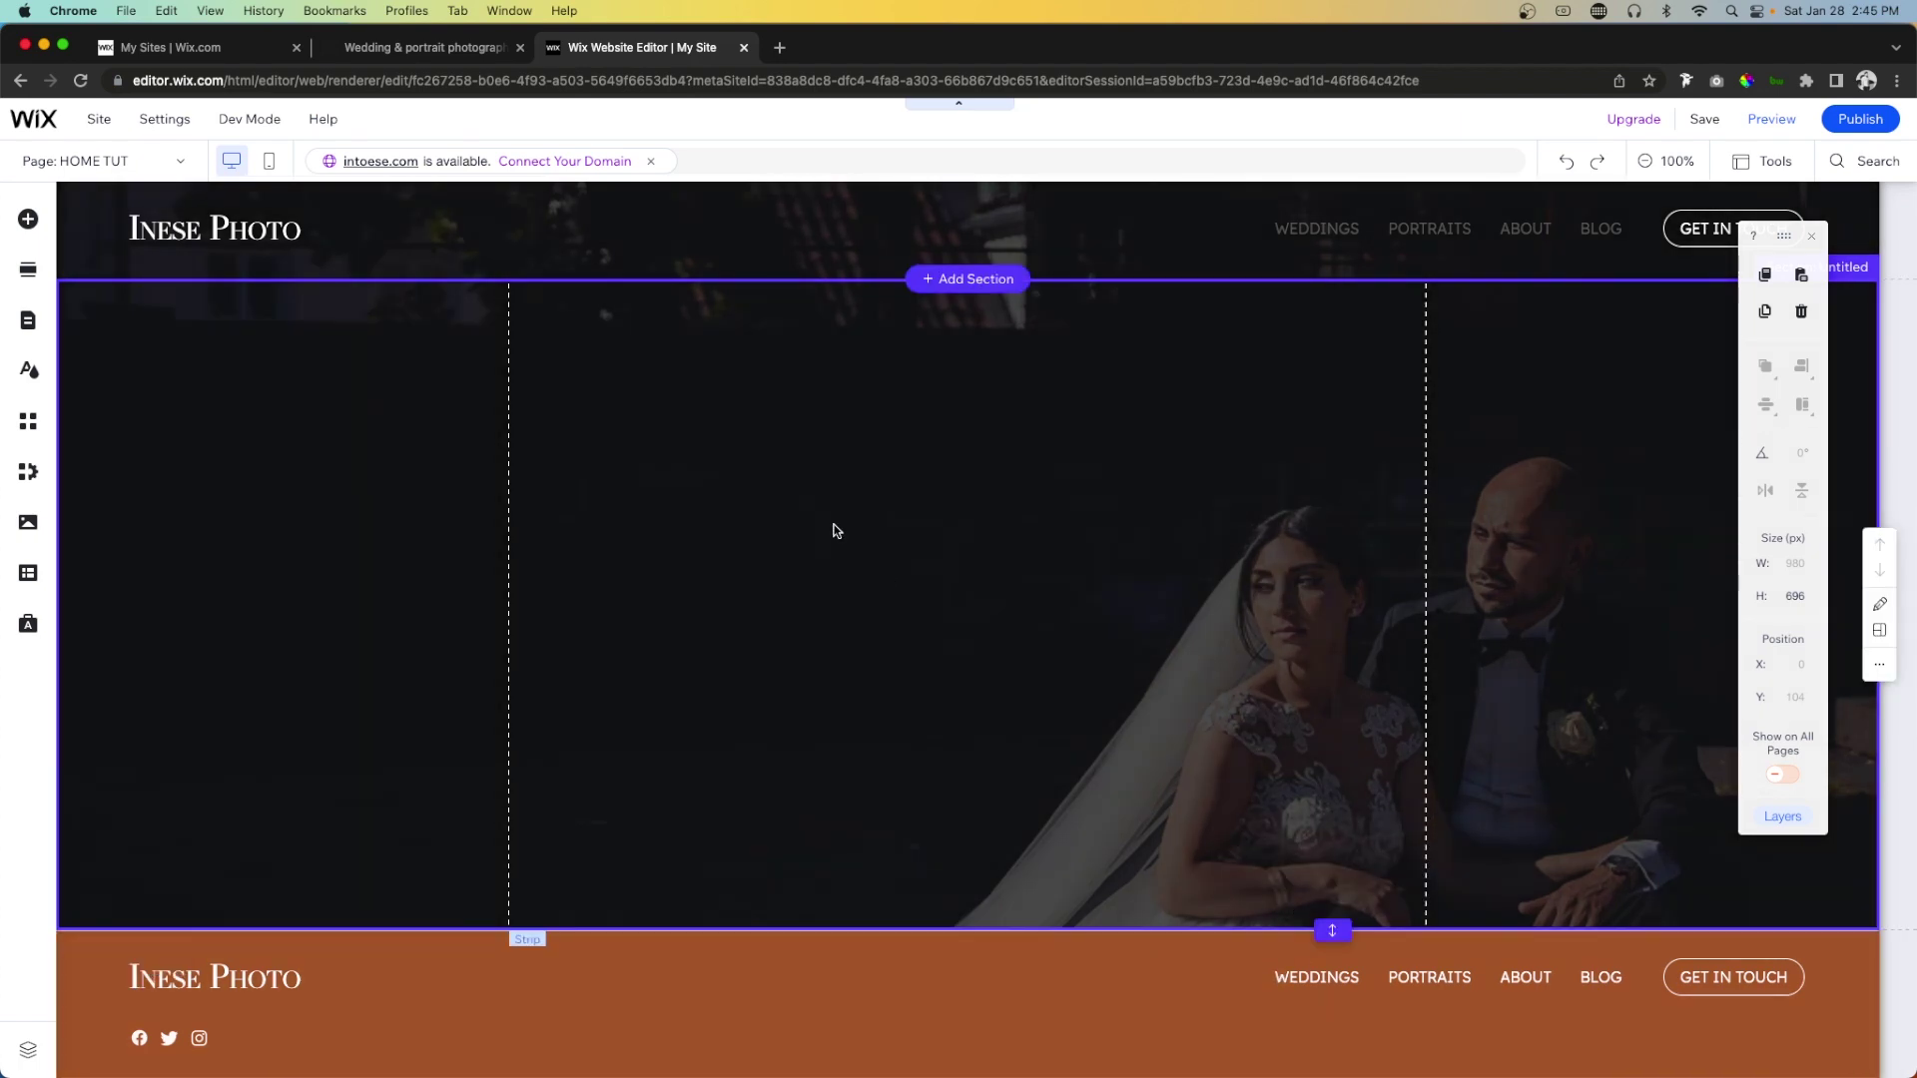
click(716, 482)
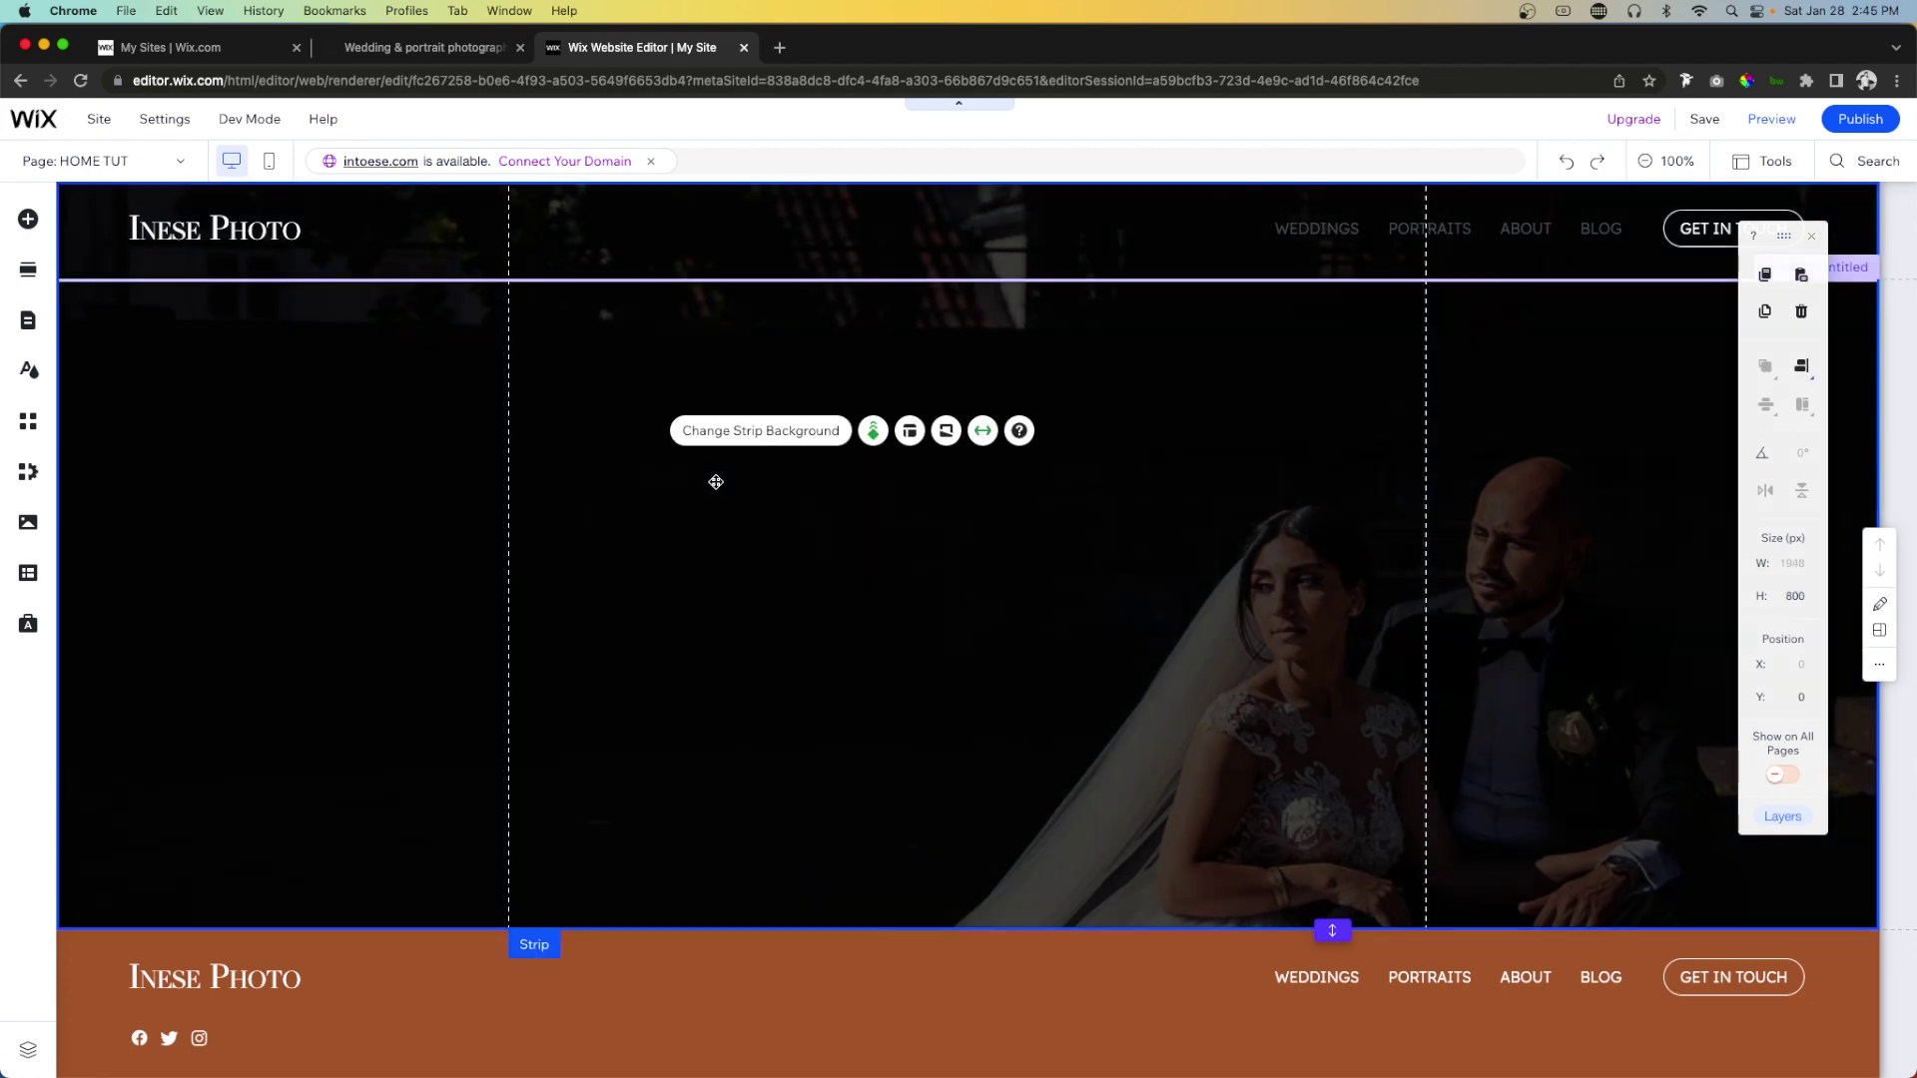
click(918, 439)
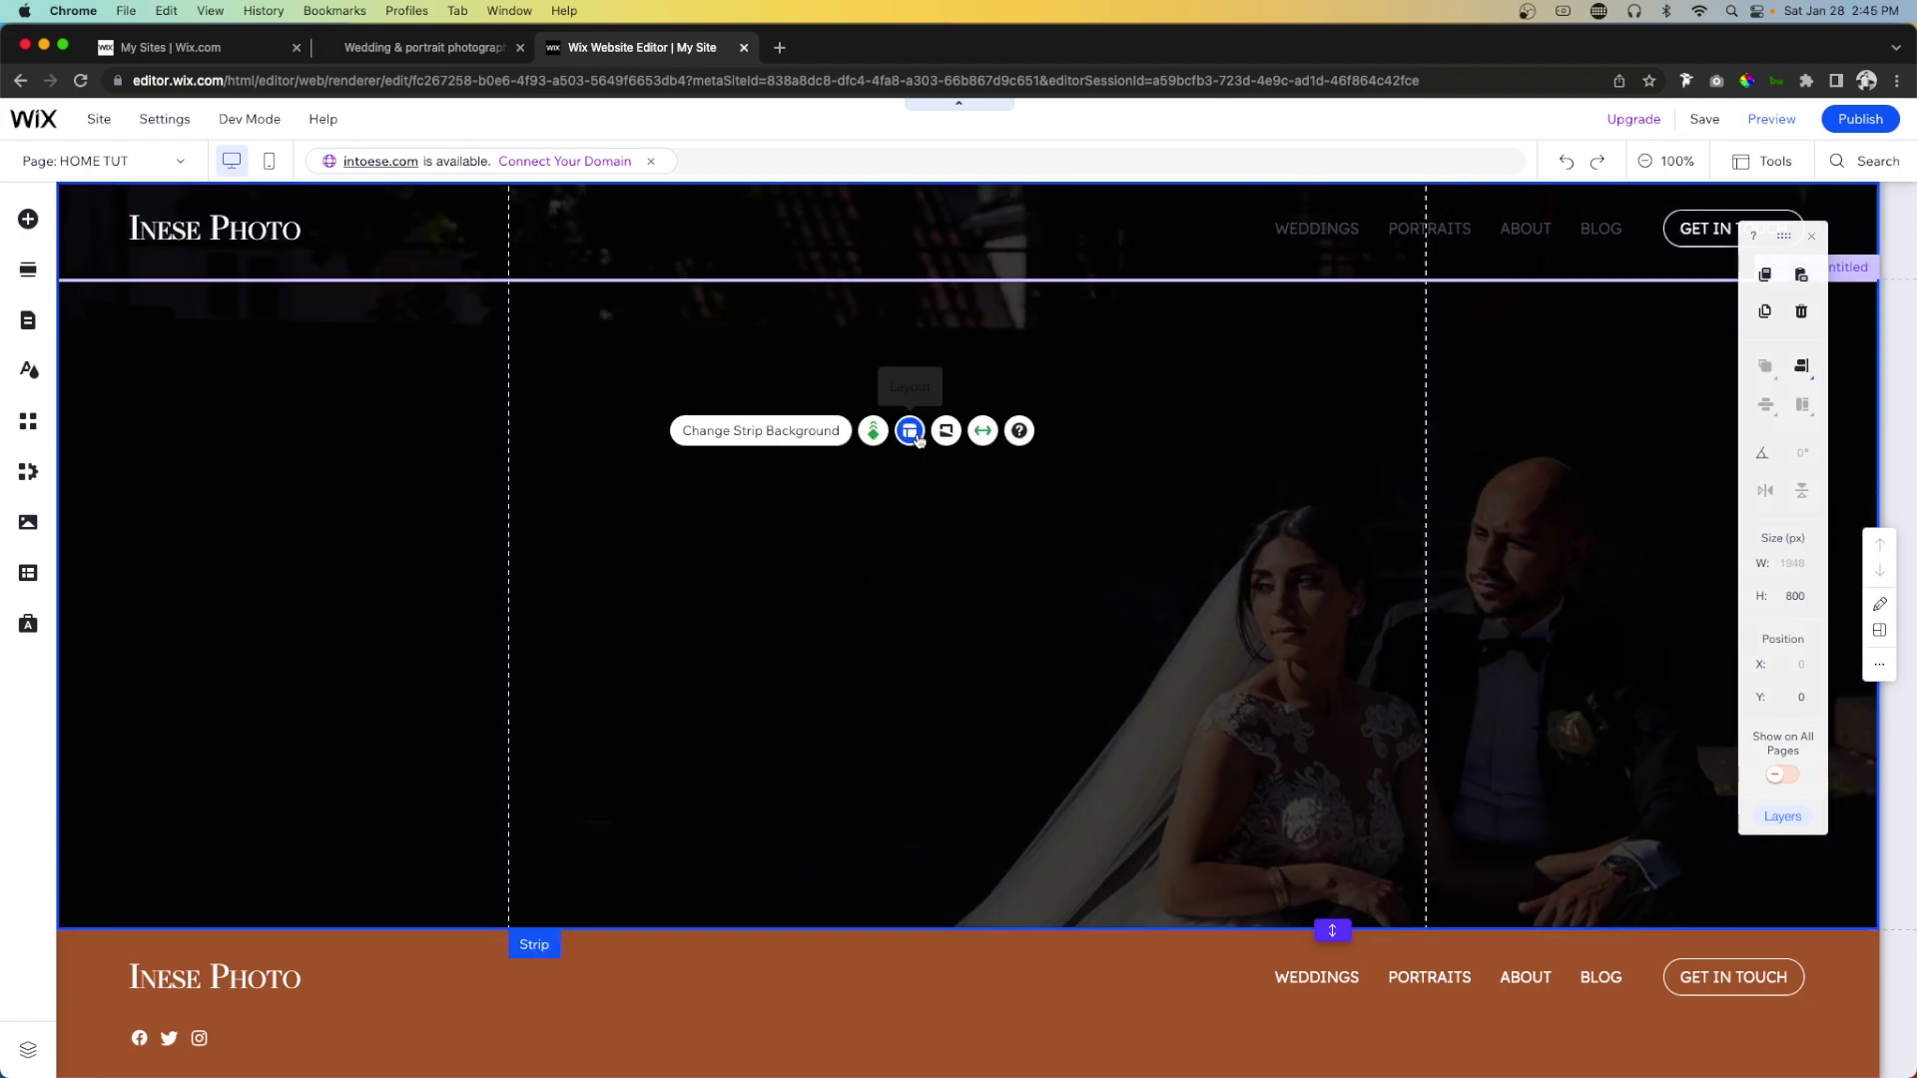
click(286, 976)
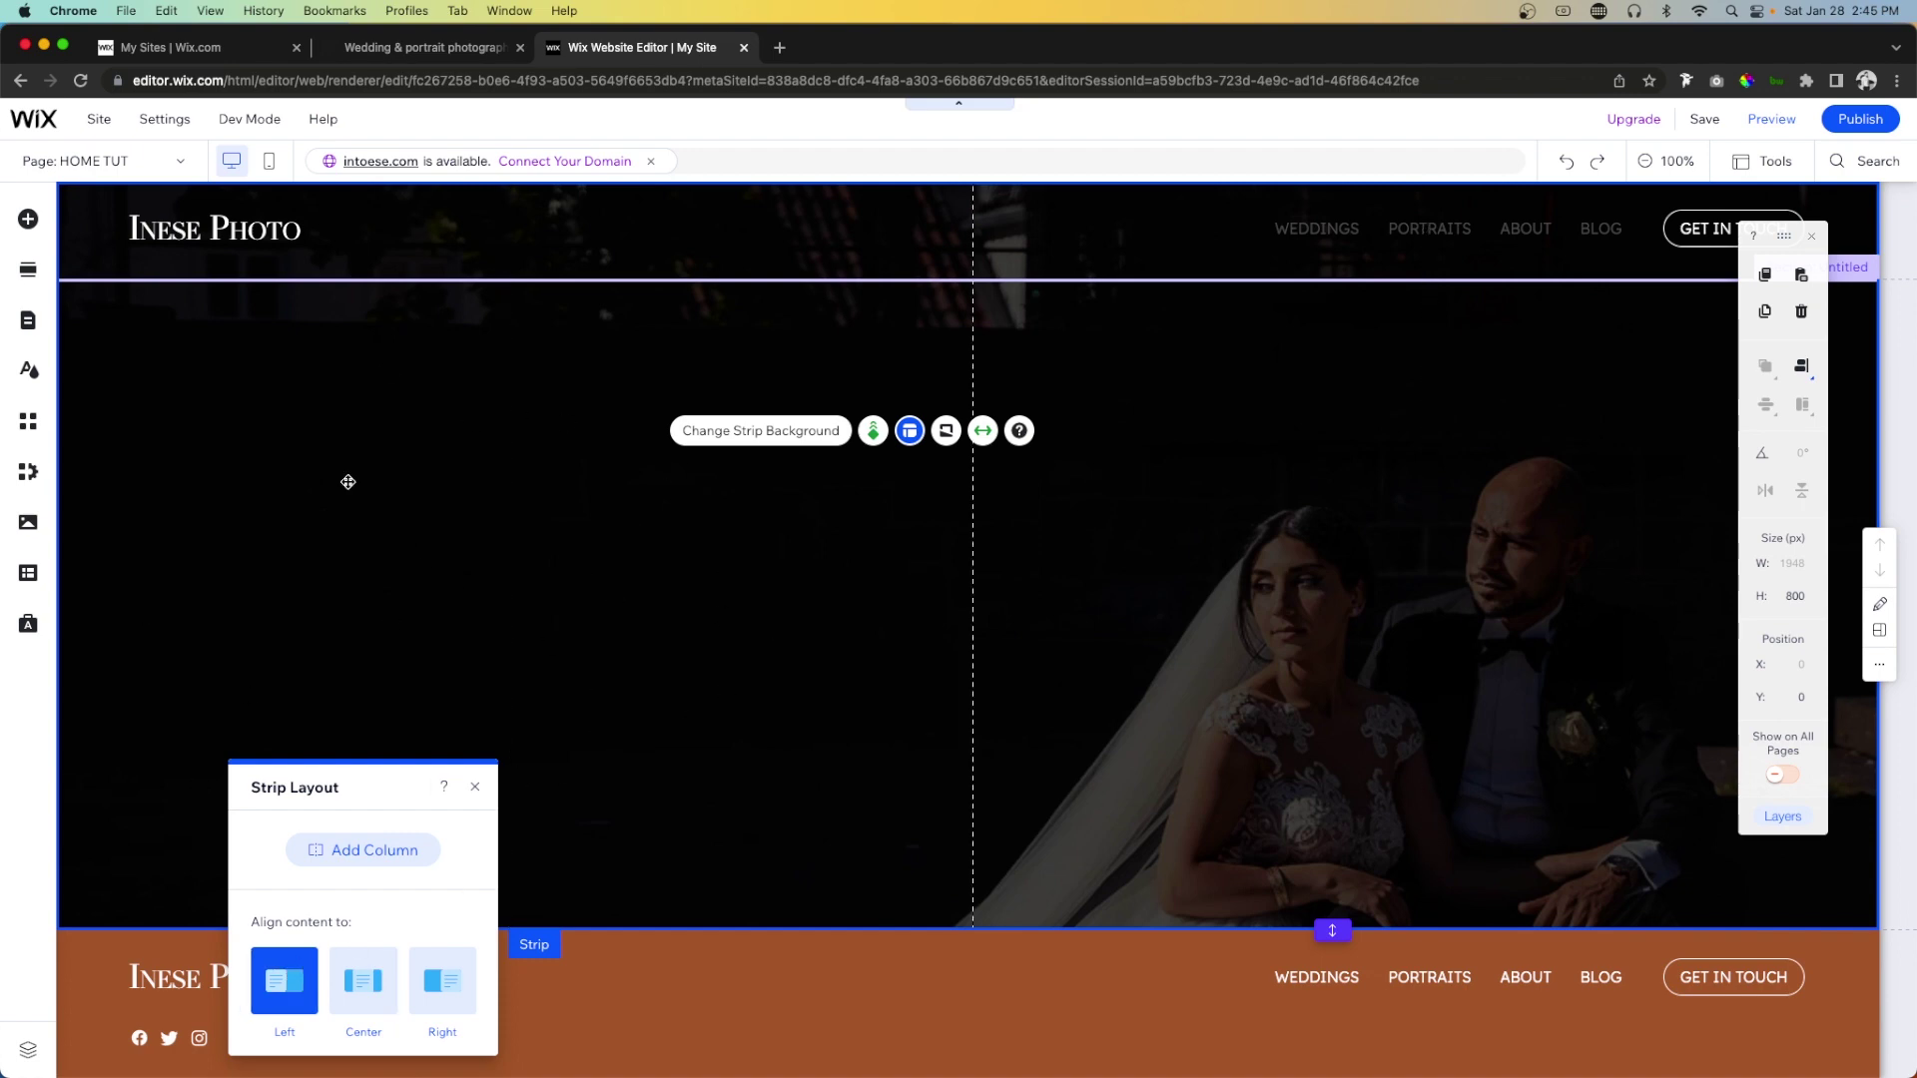
Add a Paragraph 1 text element to the strip and replace its placeholder with "NORWAY PHOTOGRAPHY".
click(27, 220)
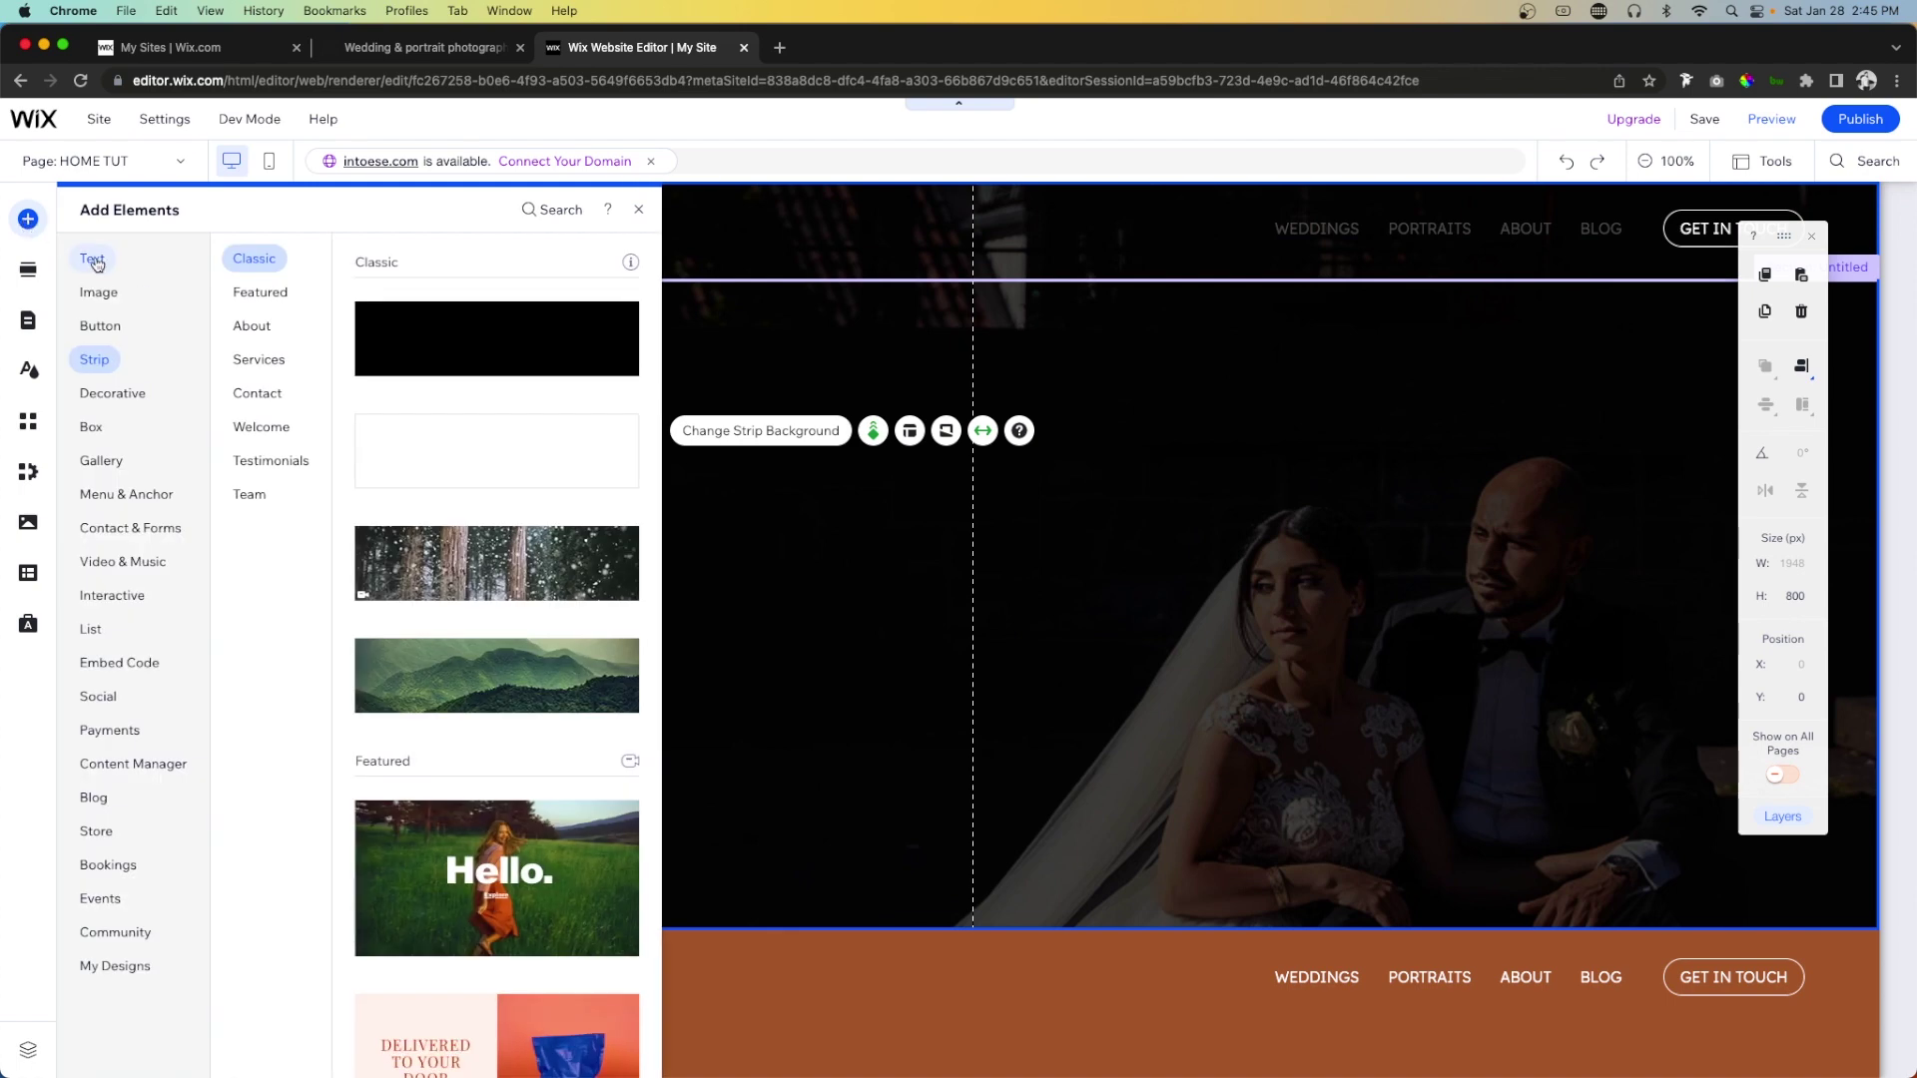
click(92, 258)
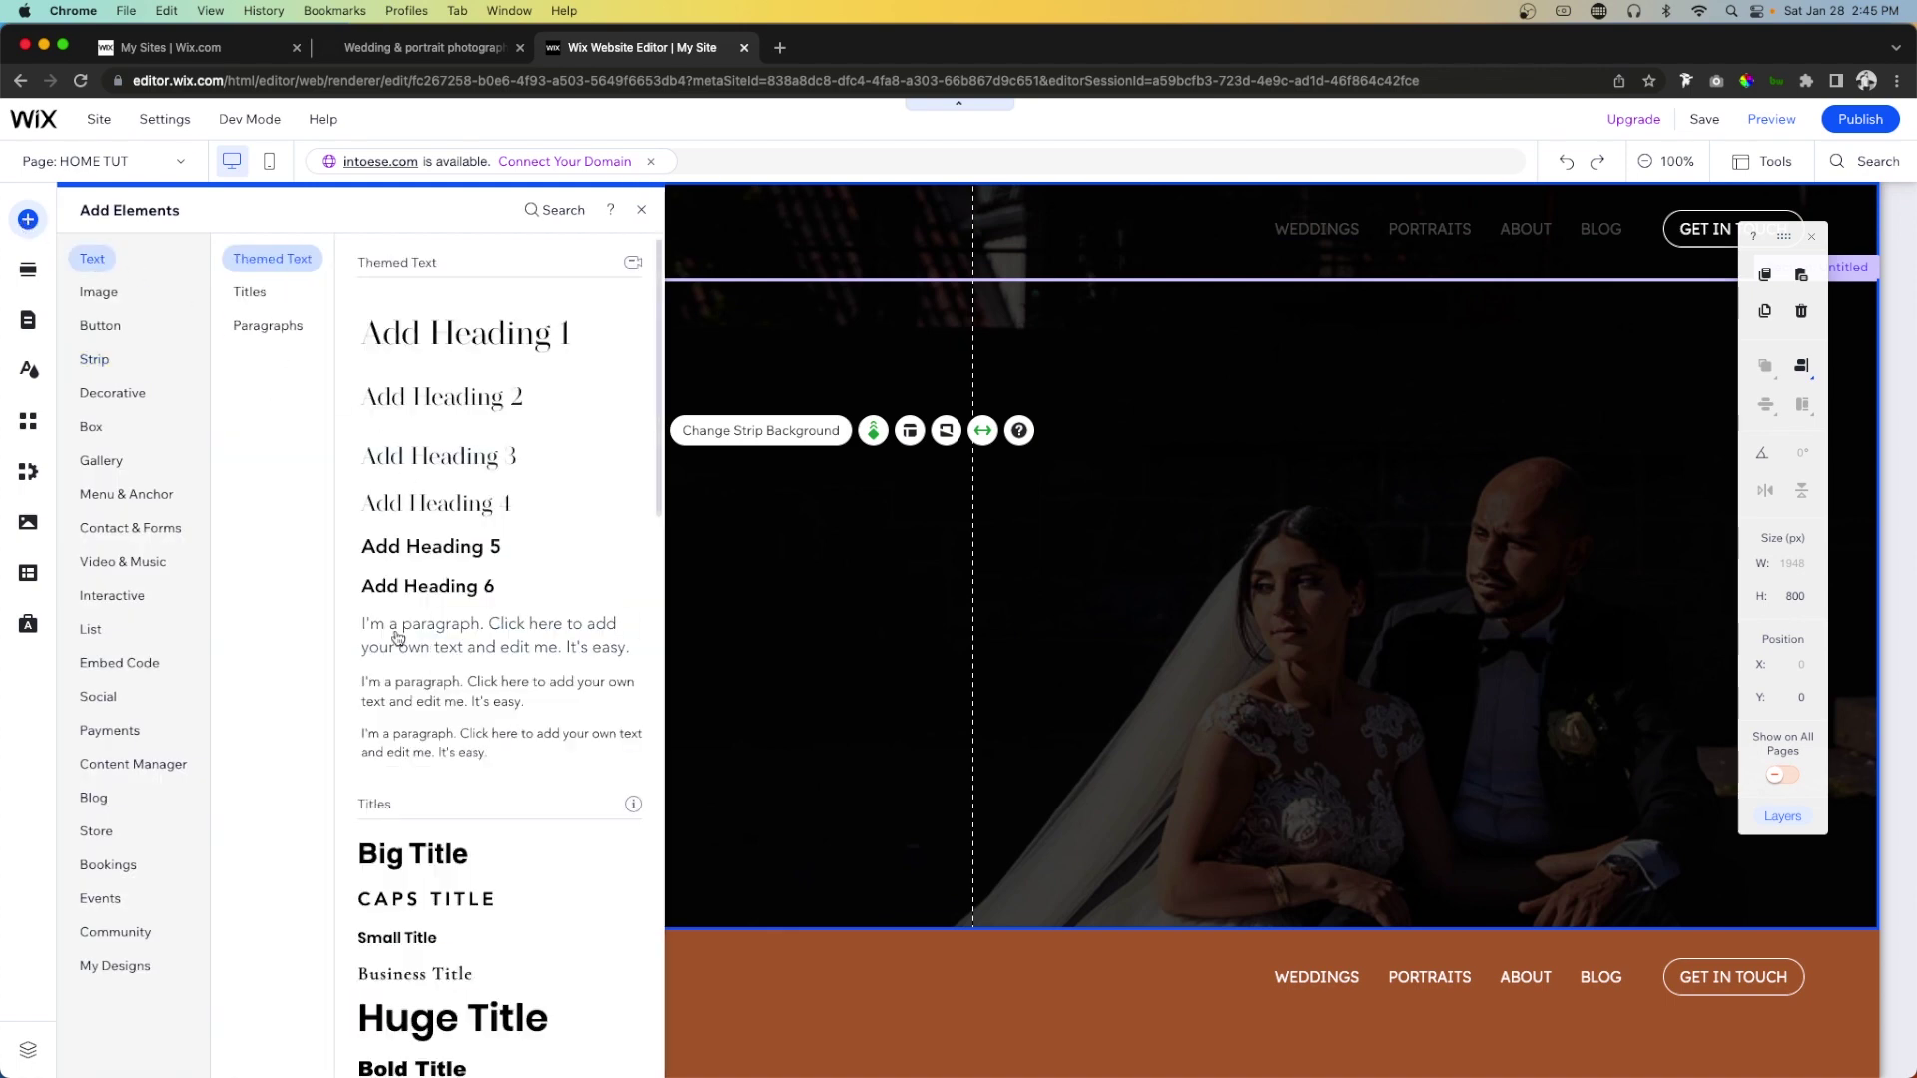
drag(394, 636, 722, 427)
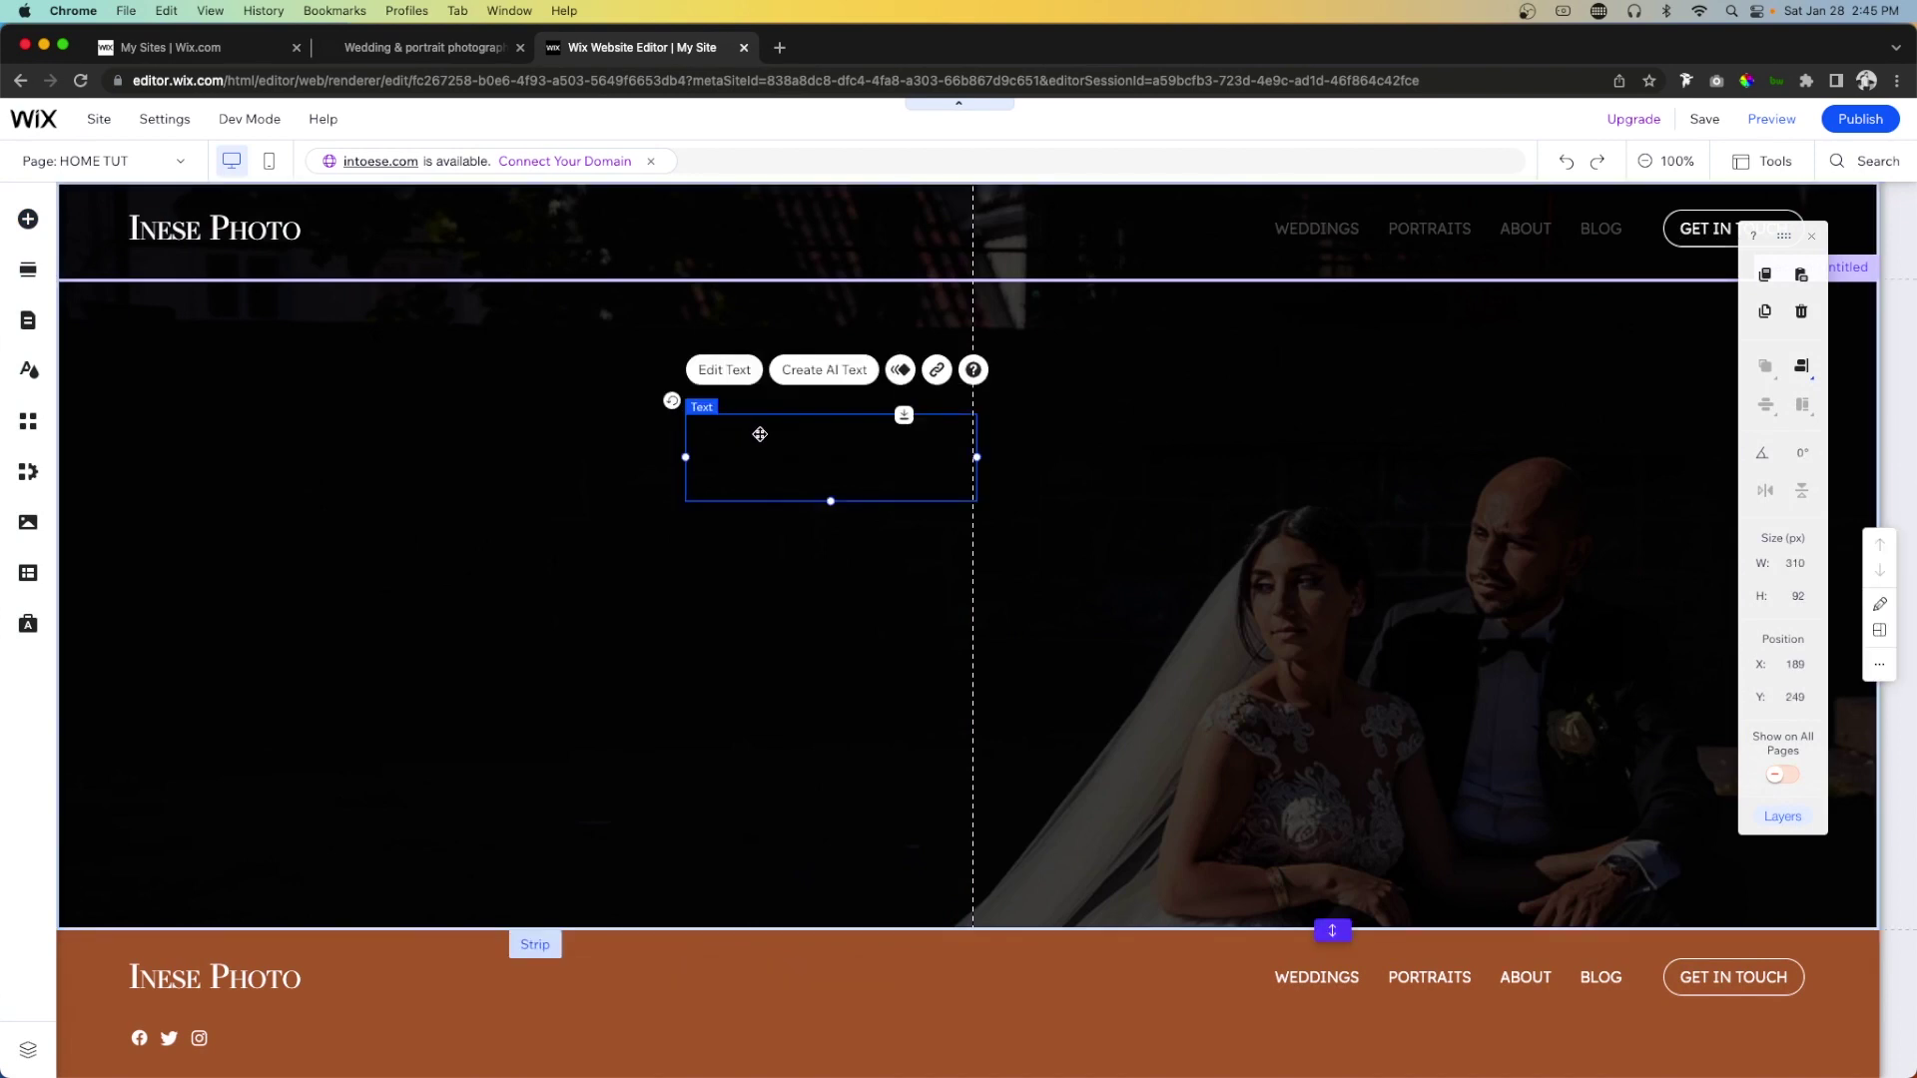
double_click(759, 434)
key(BackSpace)
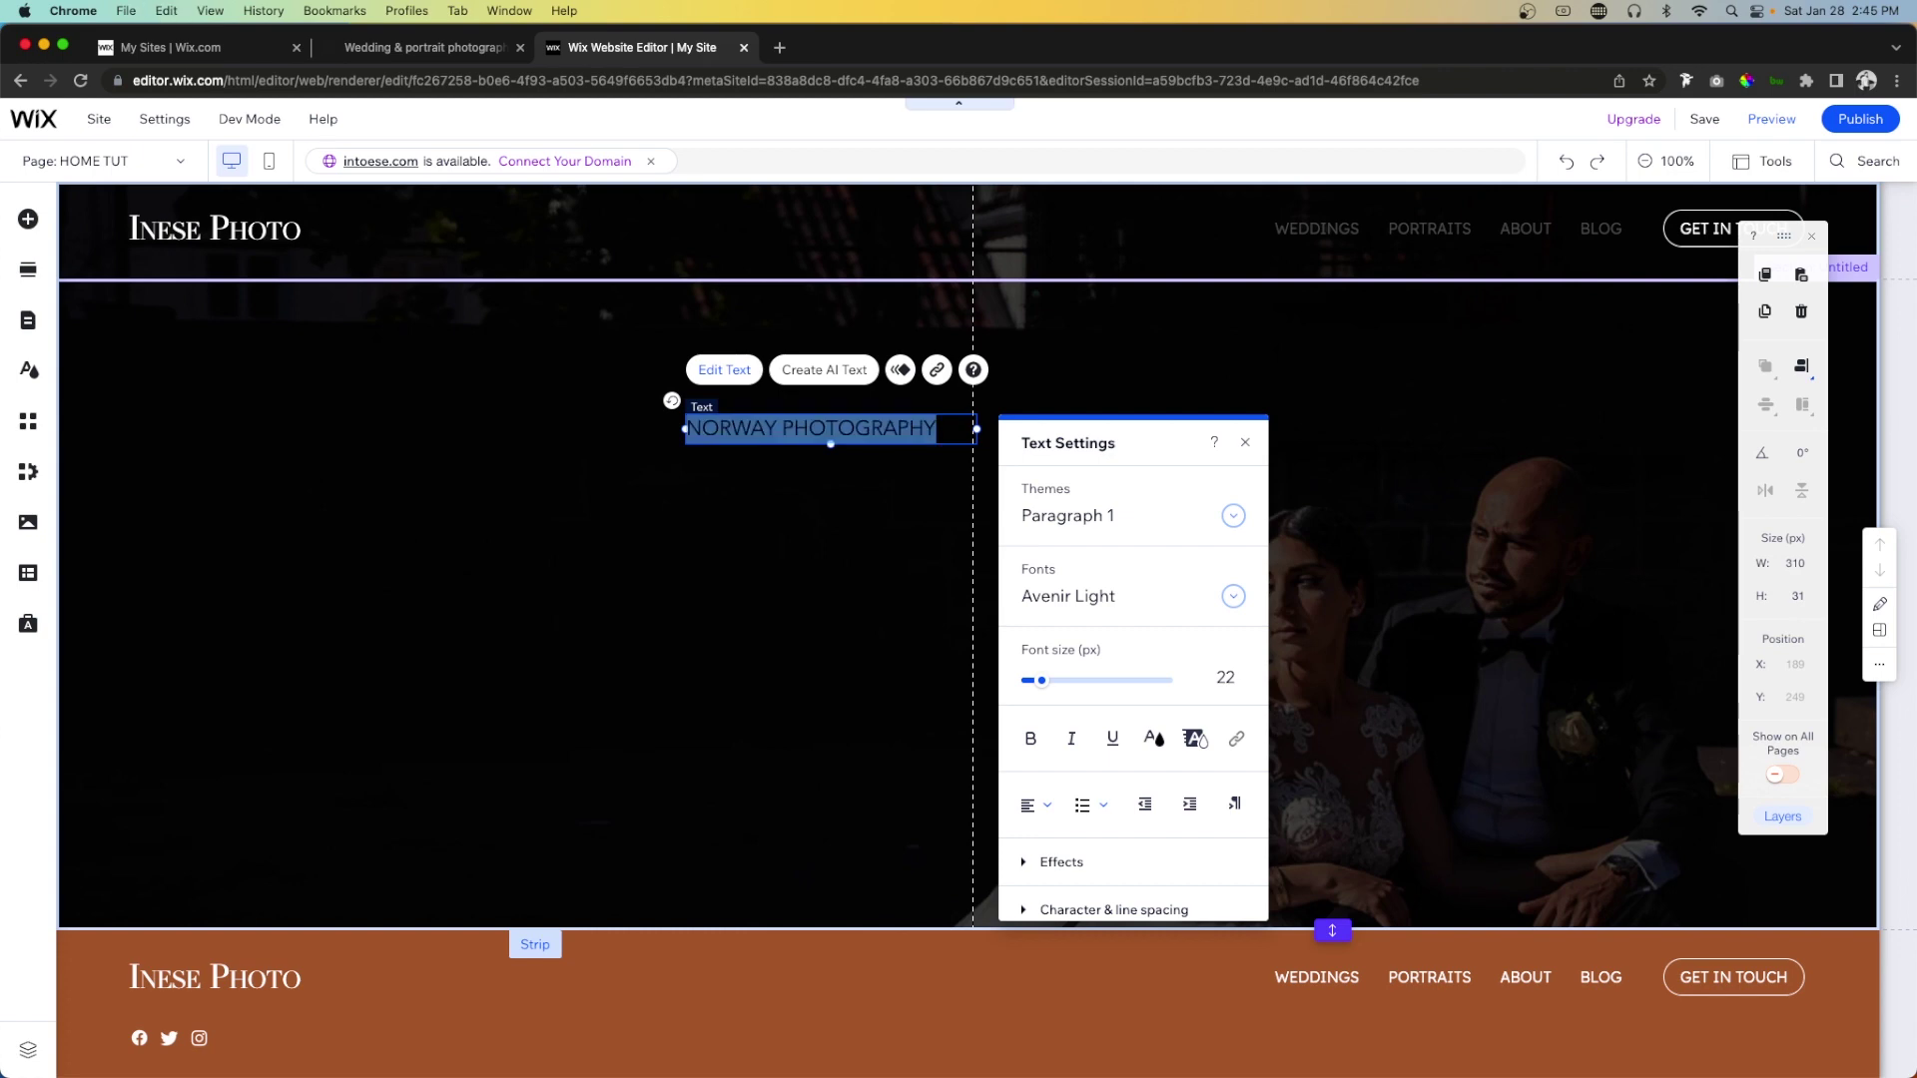
Color the NORWAY PHOTOGRAPHY text with the theme's rust brown and align it under the logo at X -406, Y 247.
click(1153, 740)
click(1101, 619)
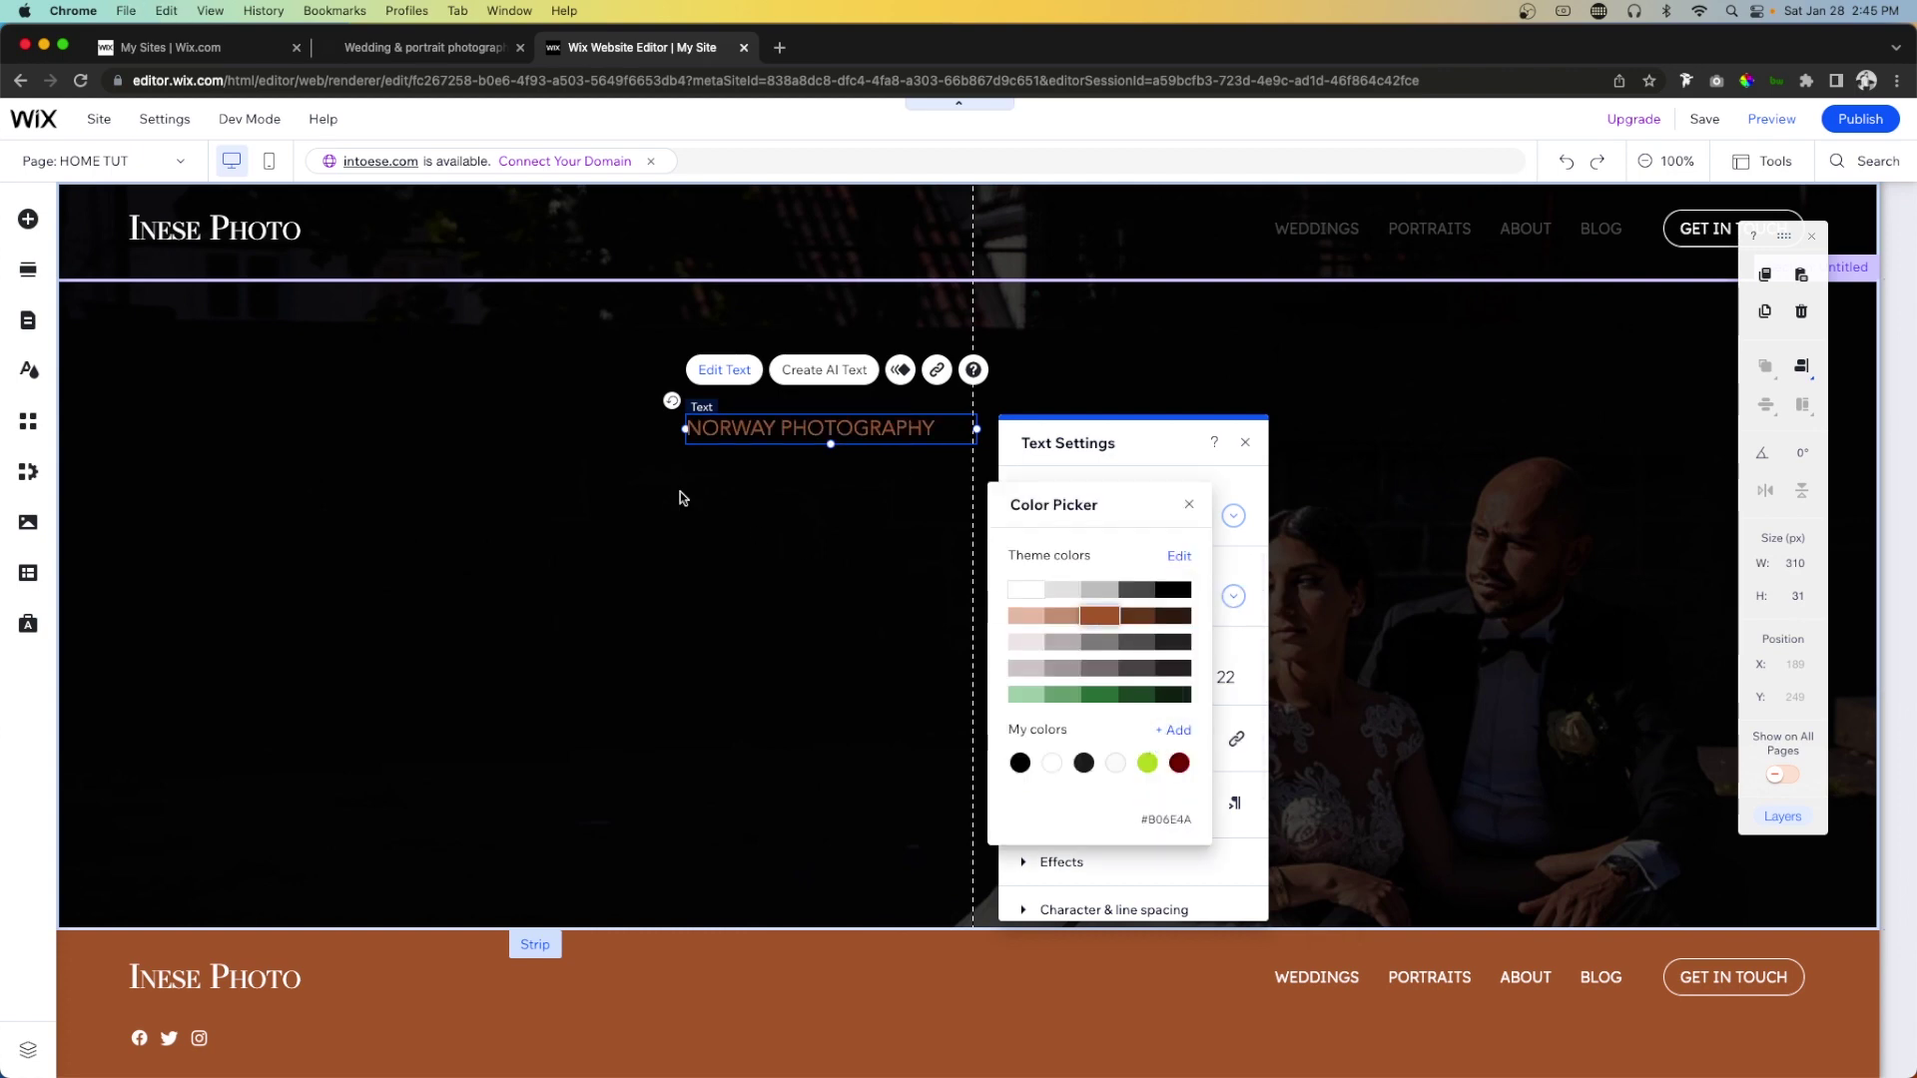
click(766, 513)
key(Escape)
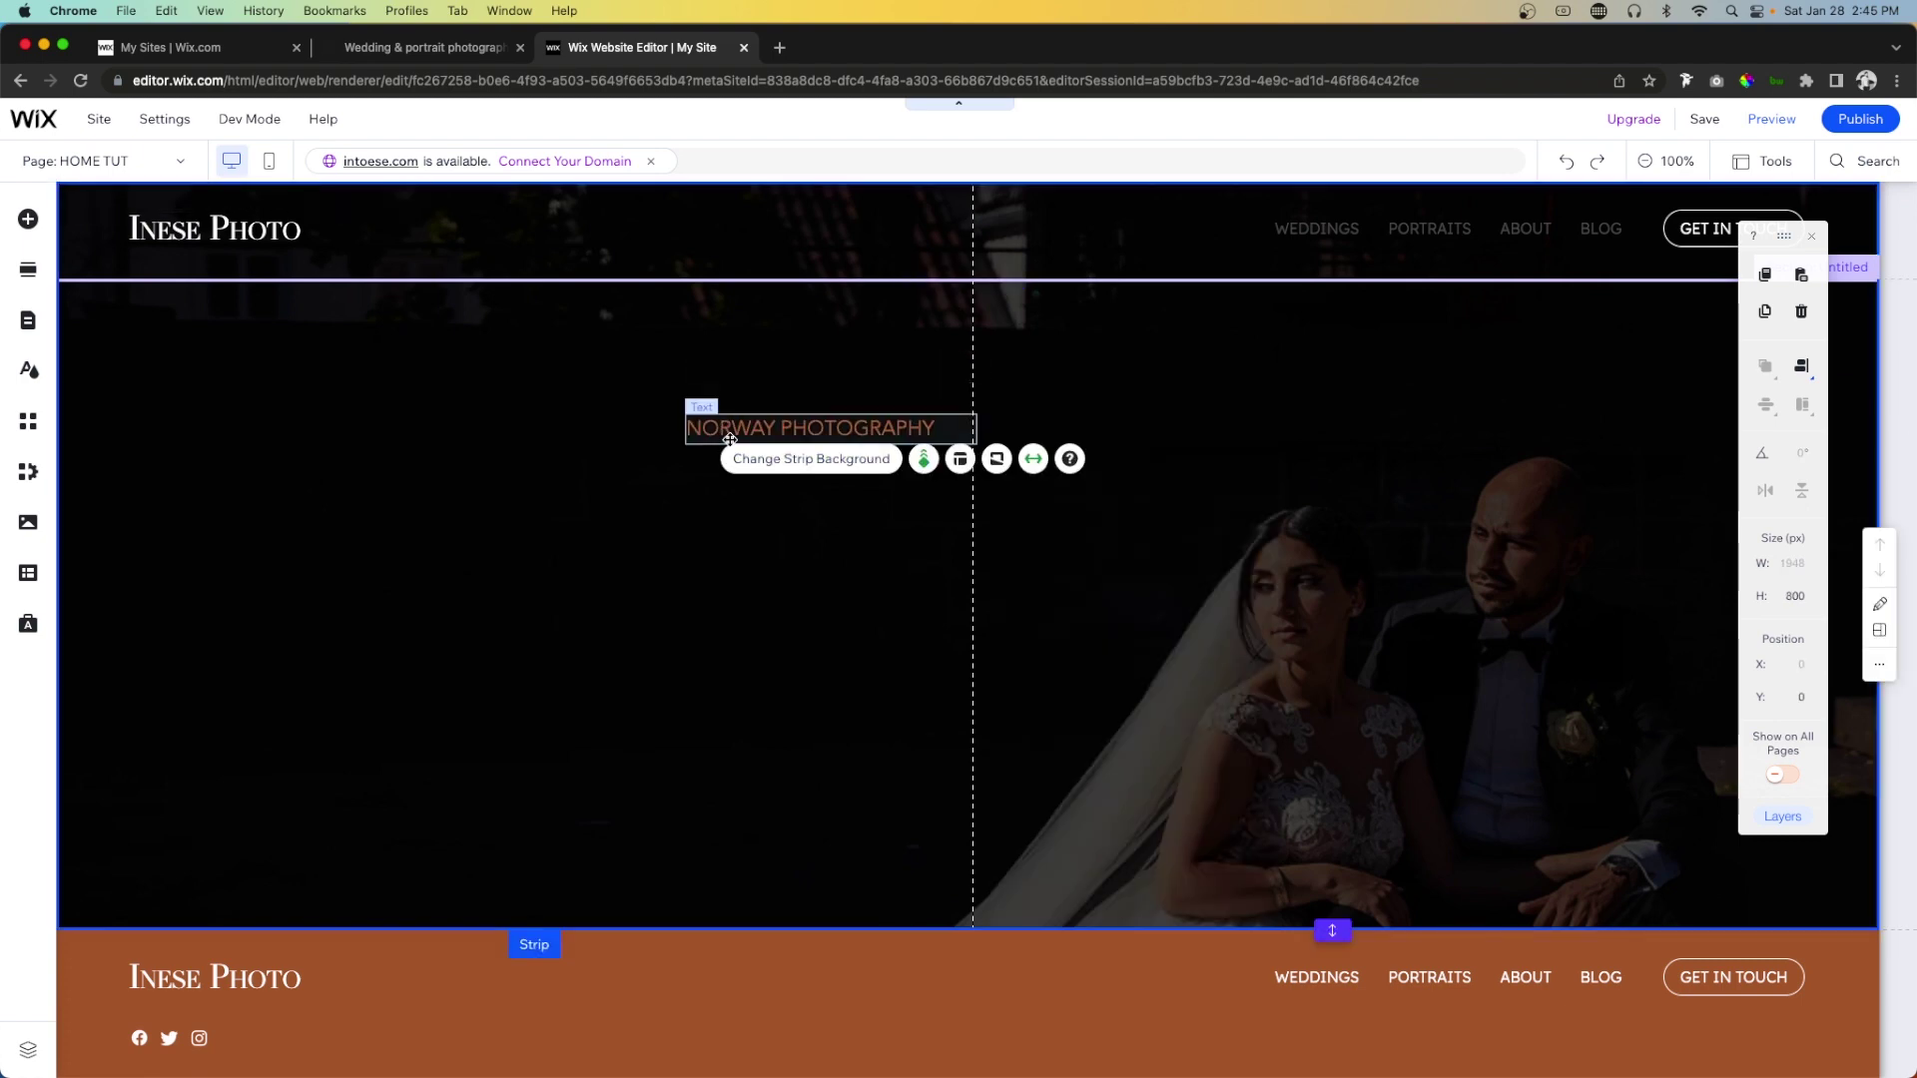
drag(763, 436, 170, 431)
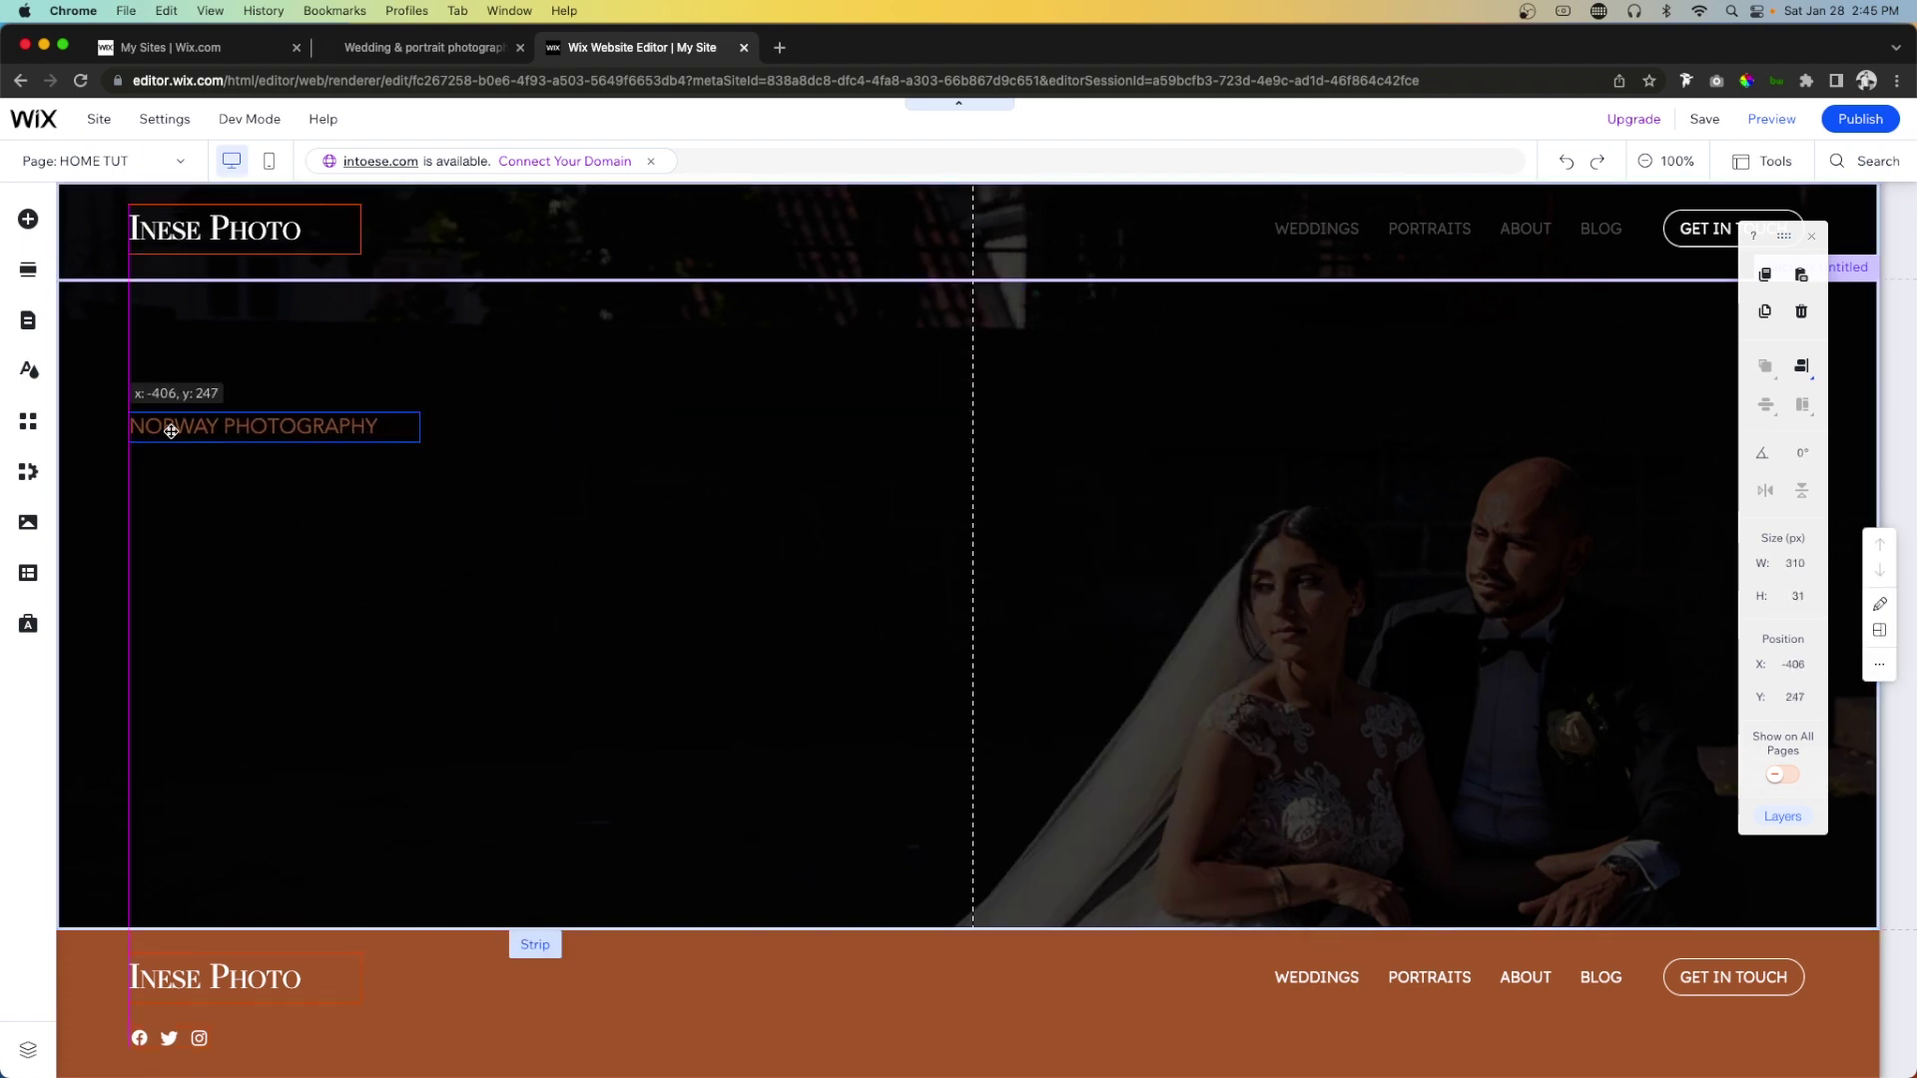
Add a Heading 1 text element to the strip reading "Wedding &" and "Portraits" on two lines.
click(28, 218)
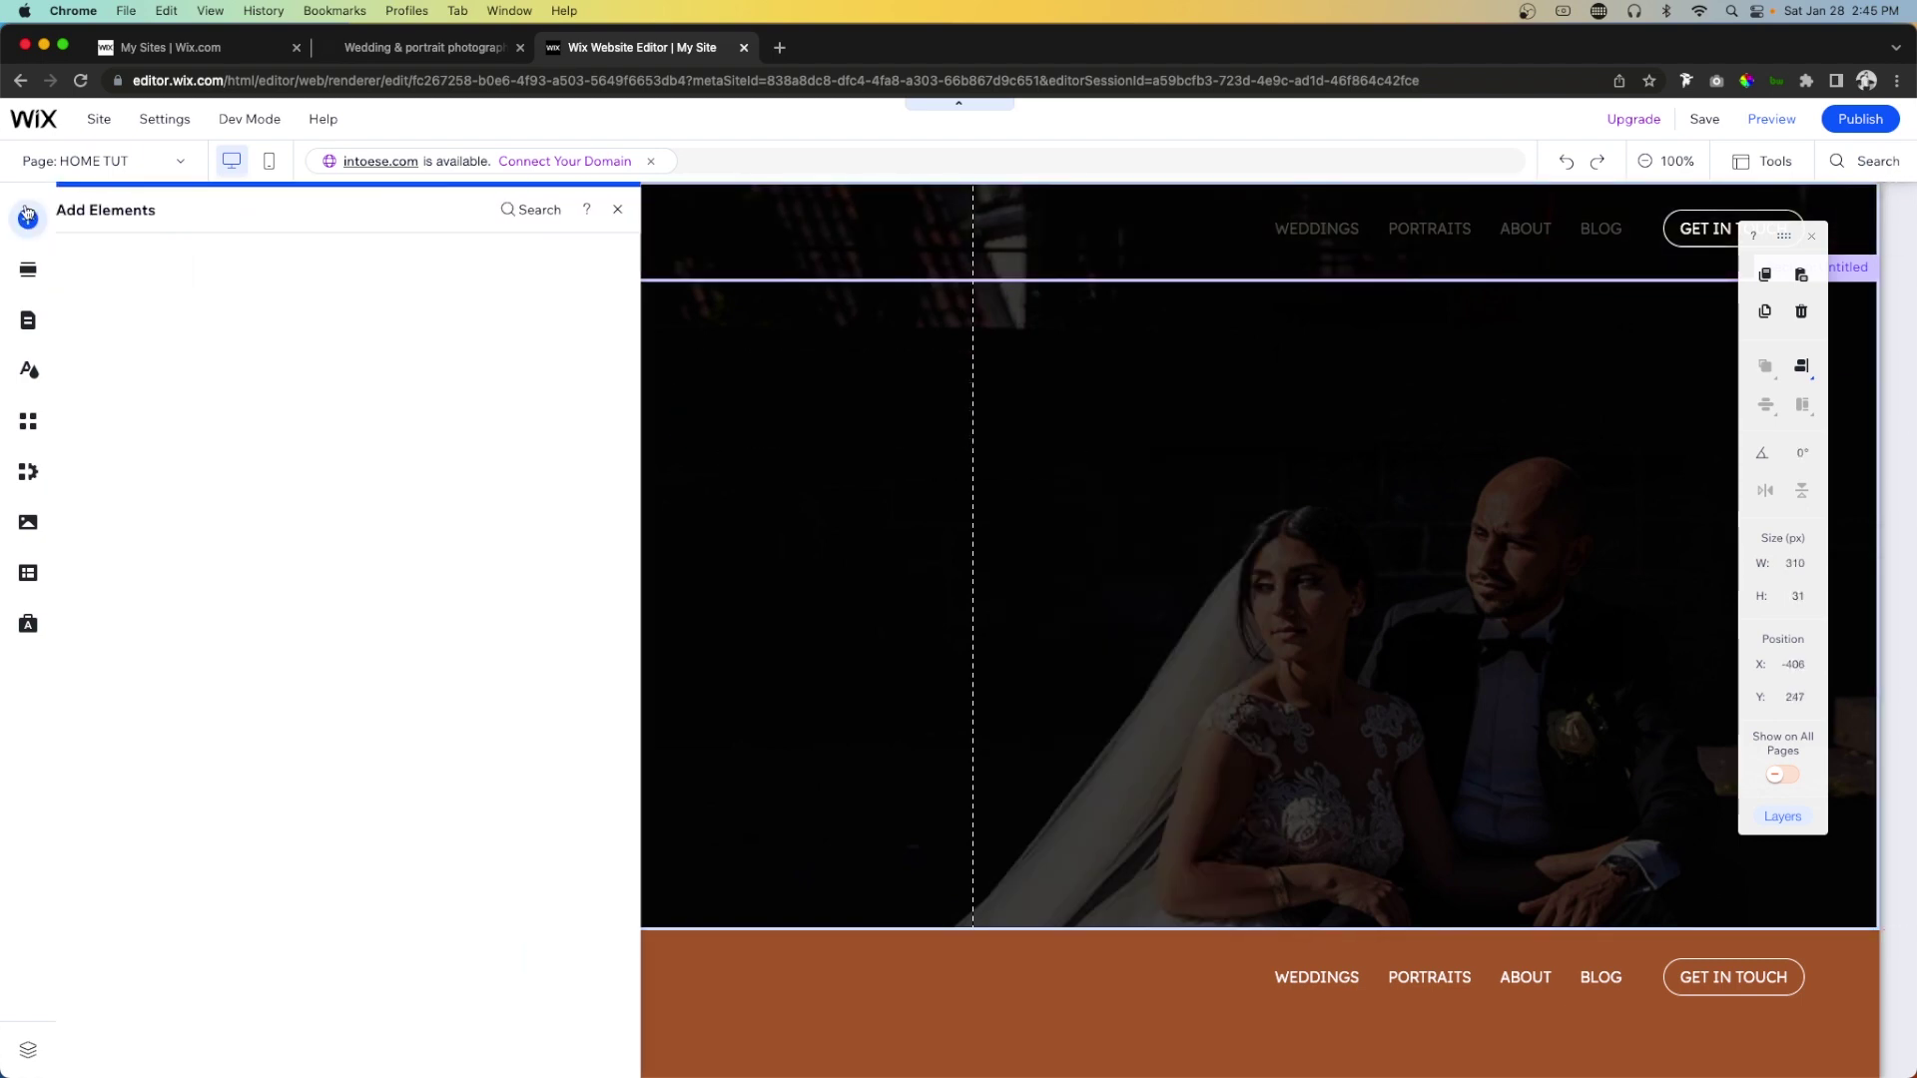
drag(466, 334, 825, 564)
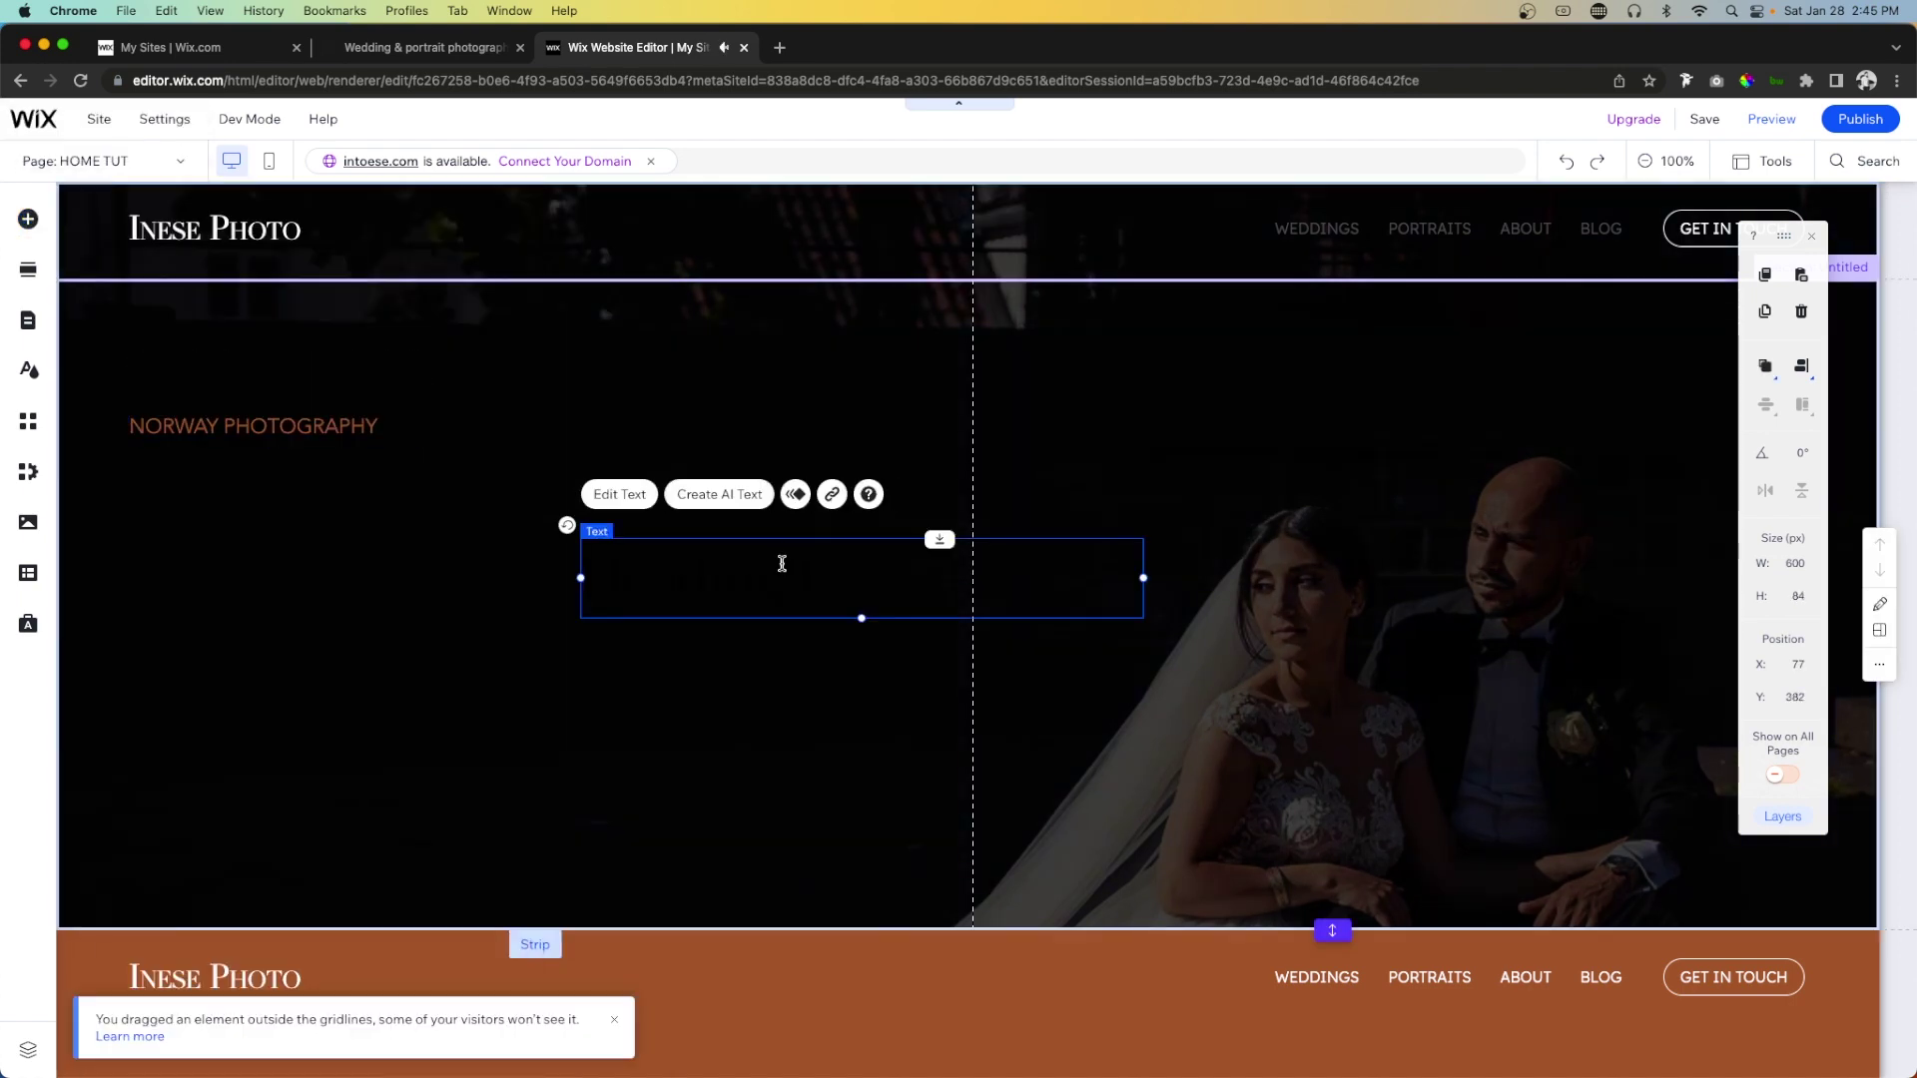
double_click(782, 563)
key(BackSpace)
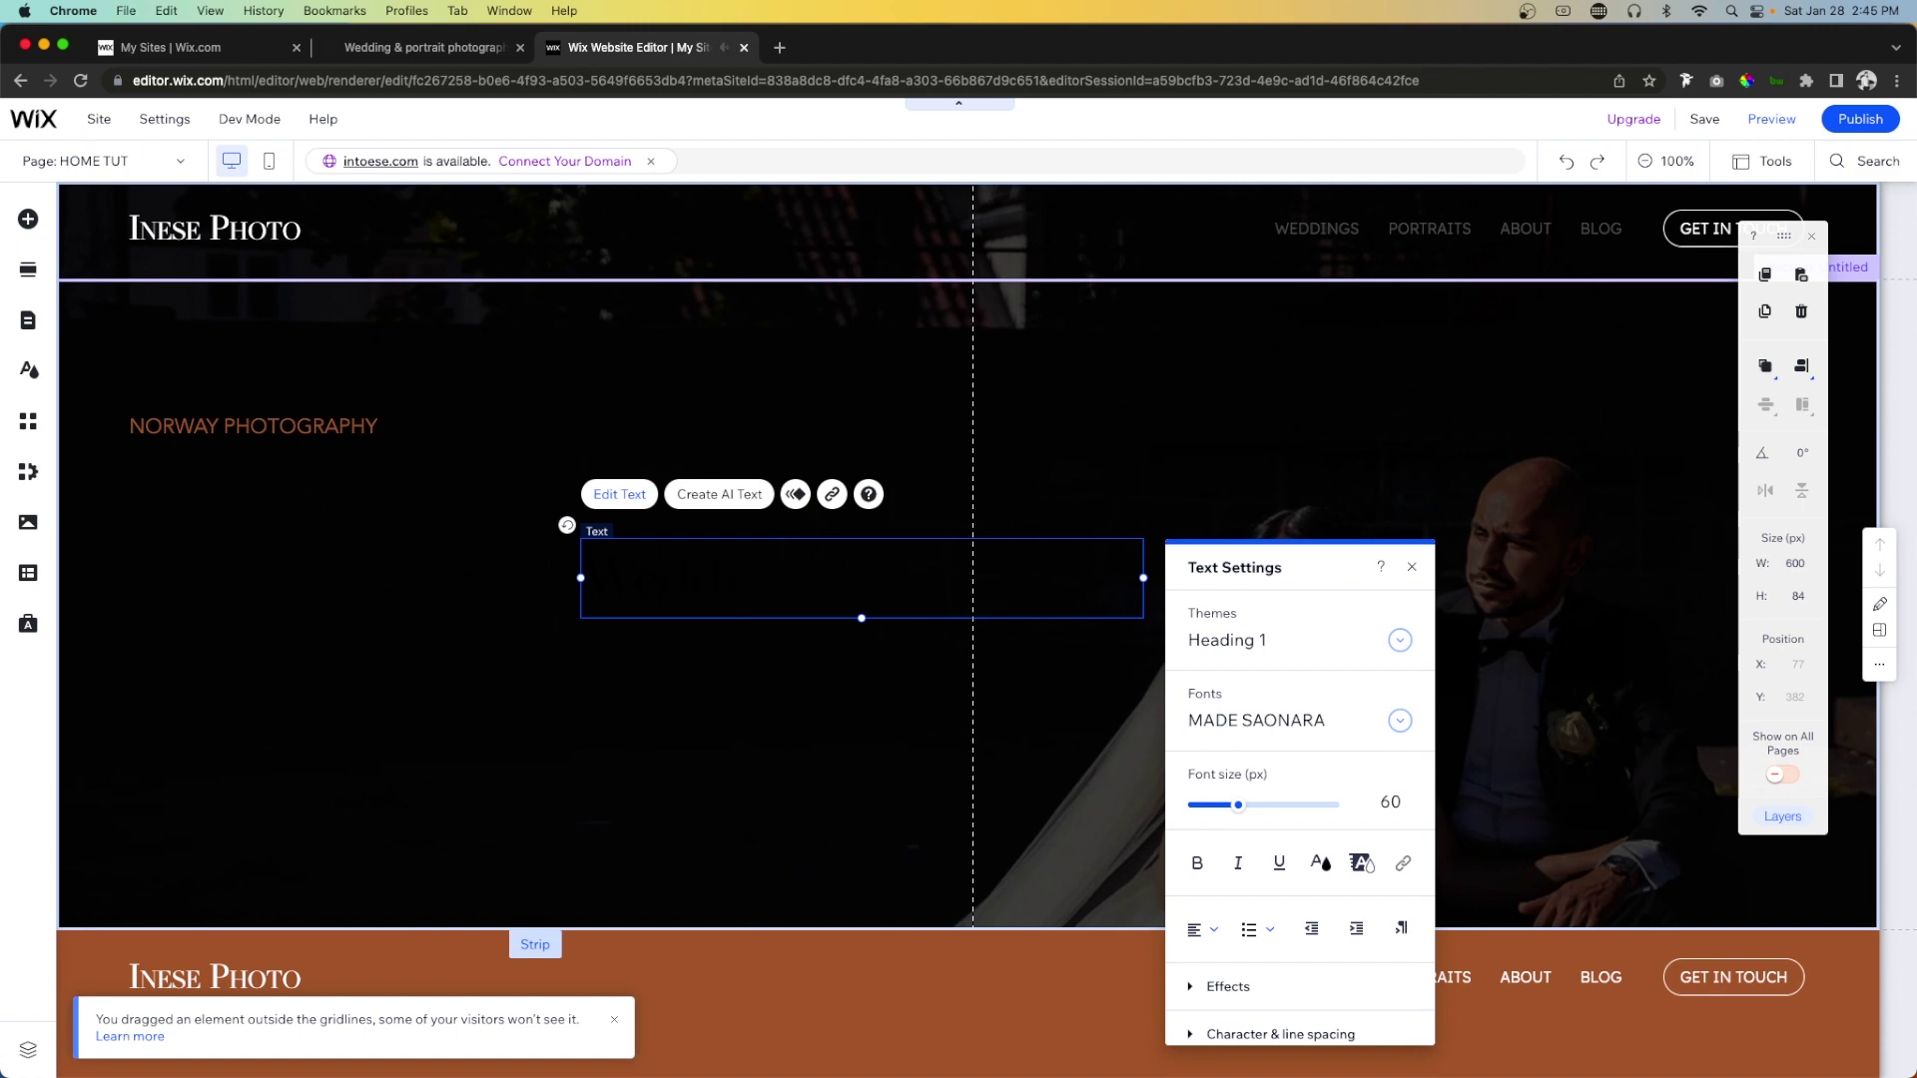
key(Return)
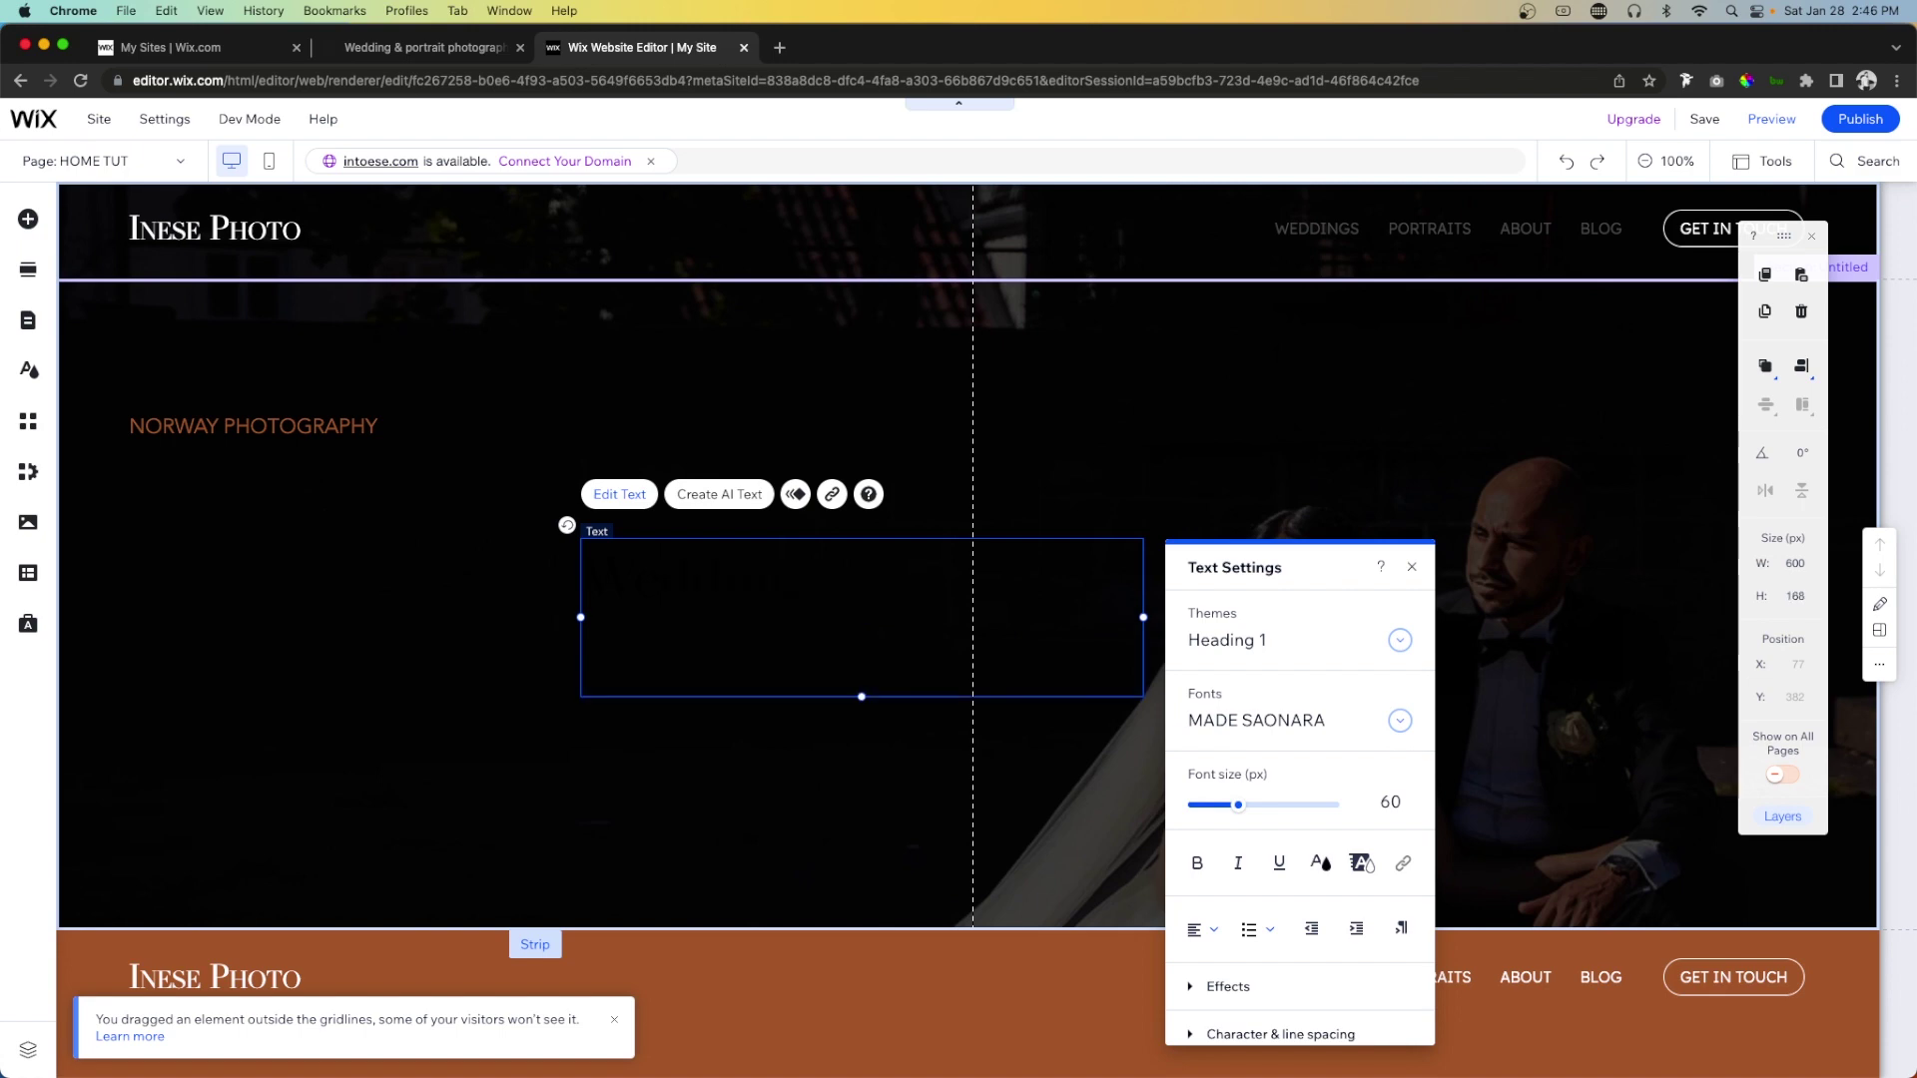
Set the Wedding & Portraits heading's font size to 120 px and its color to white.
key(ctrl+a)
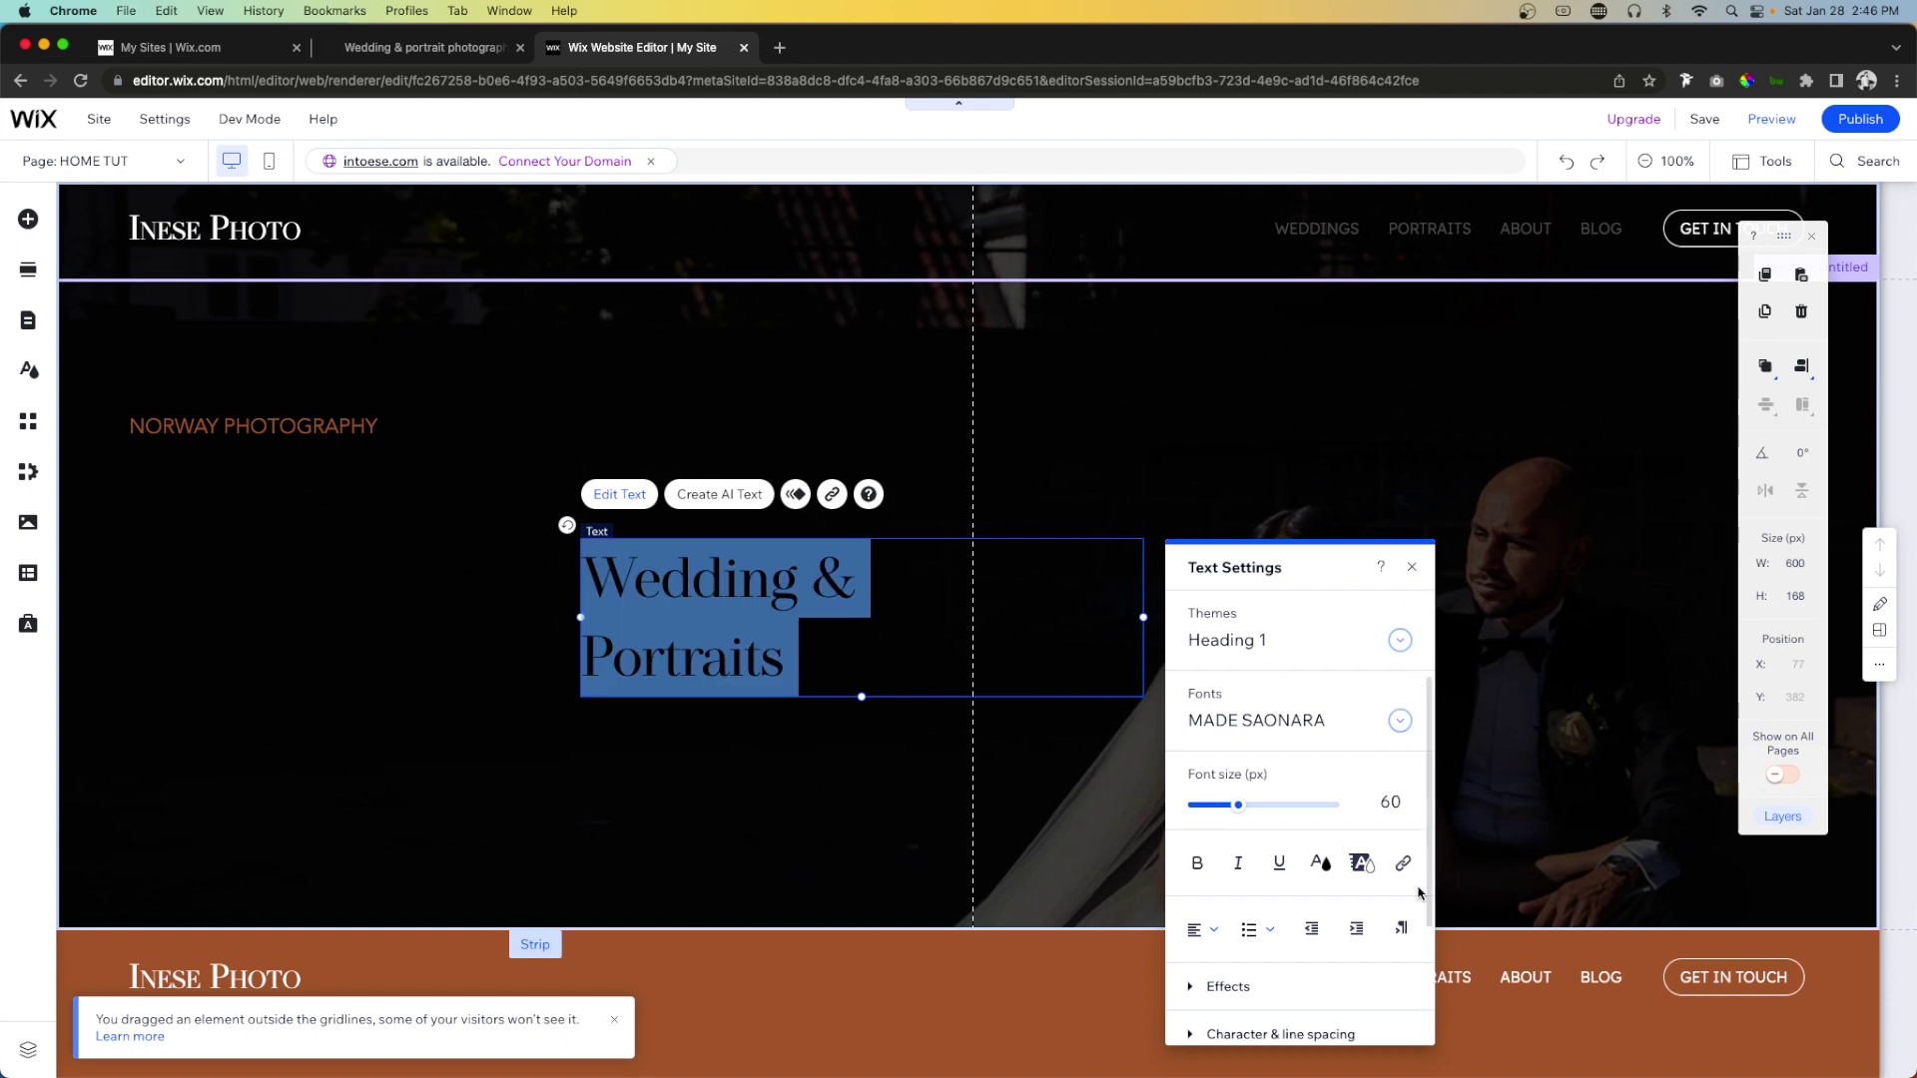
click(1401, 801)
text(1)
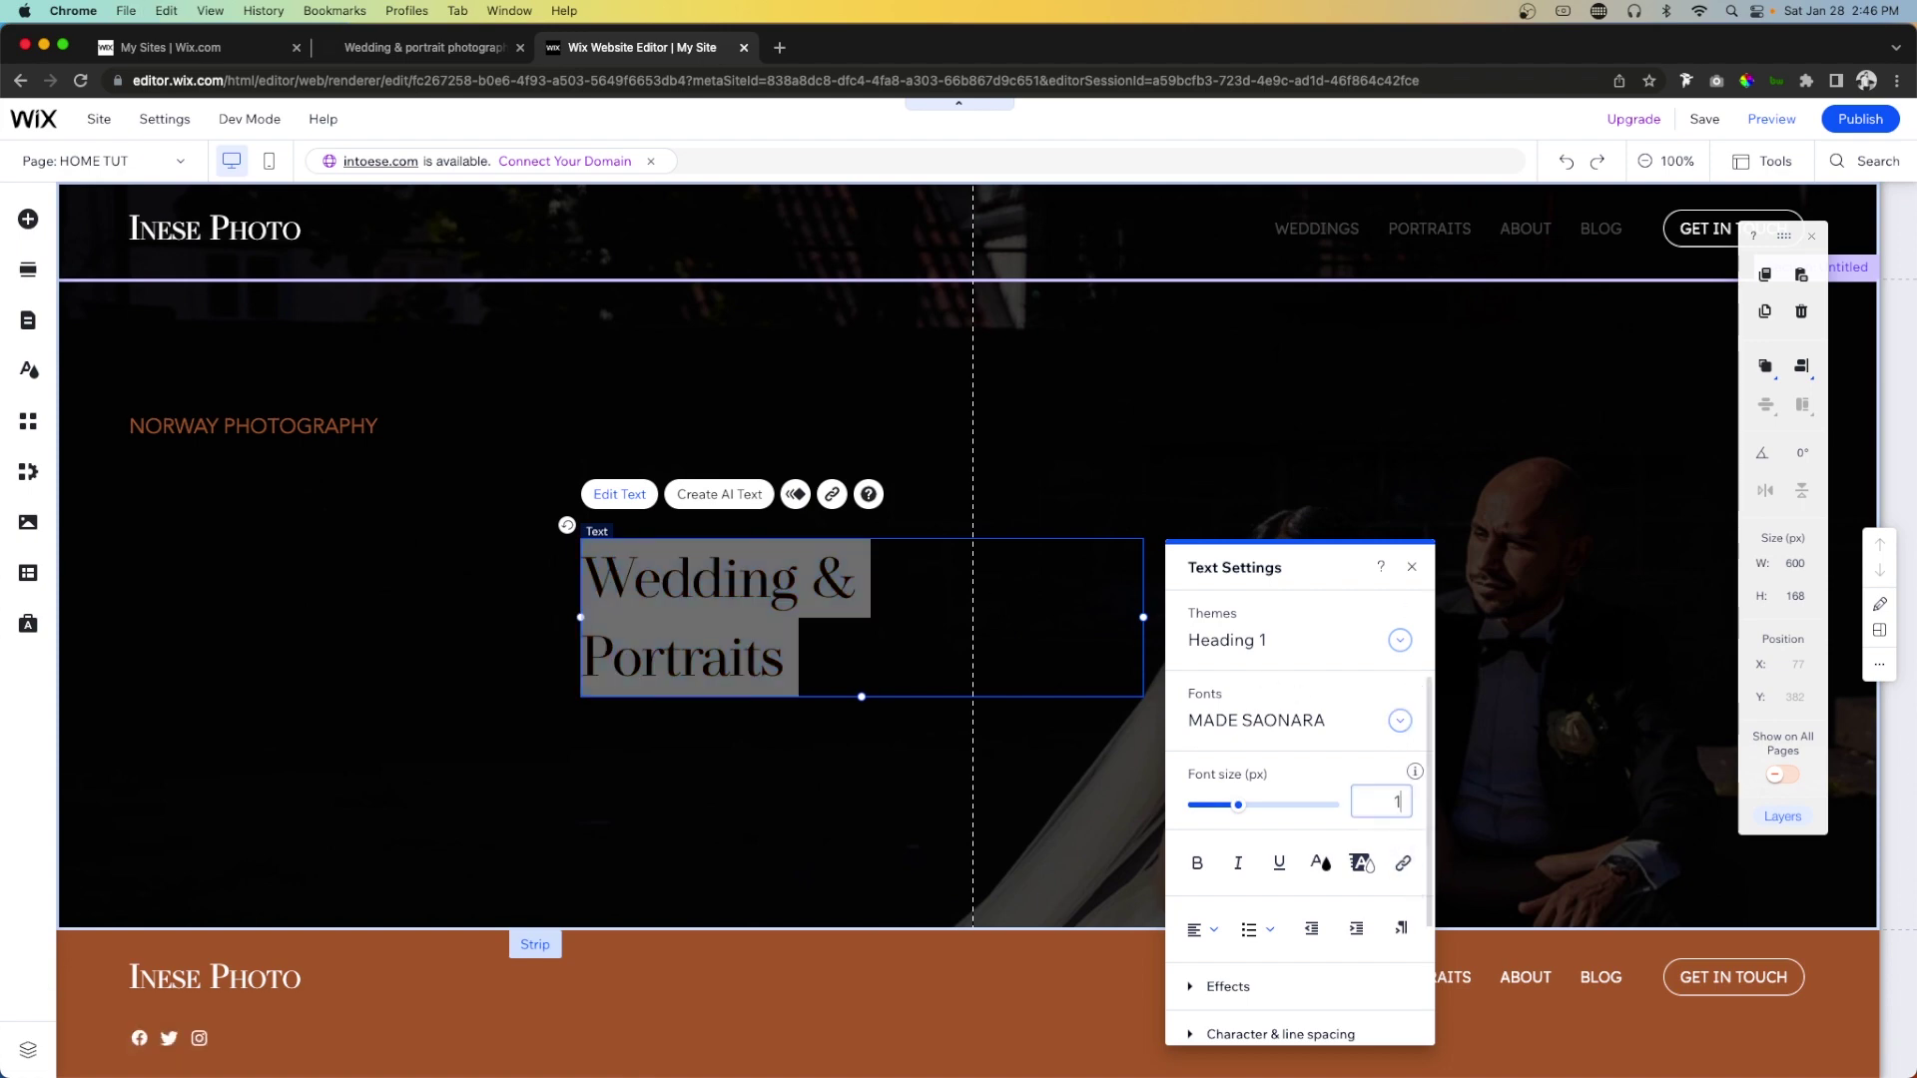
text(0)
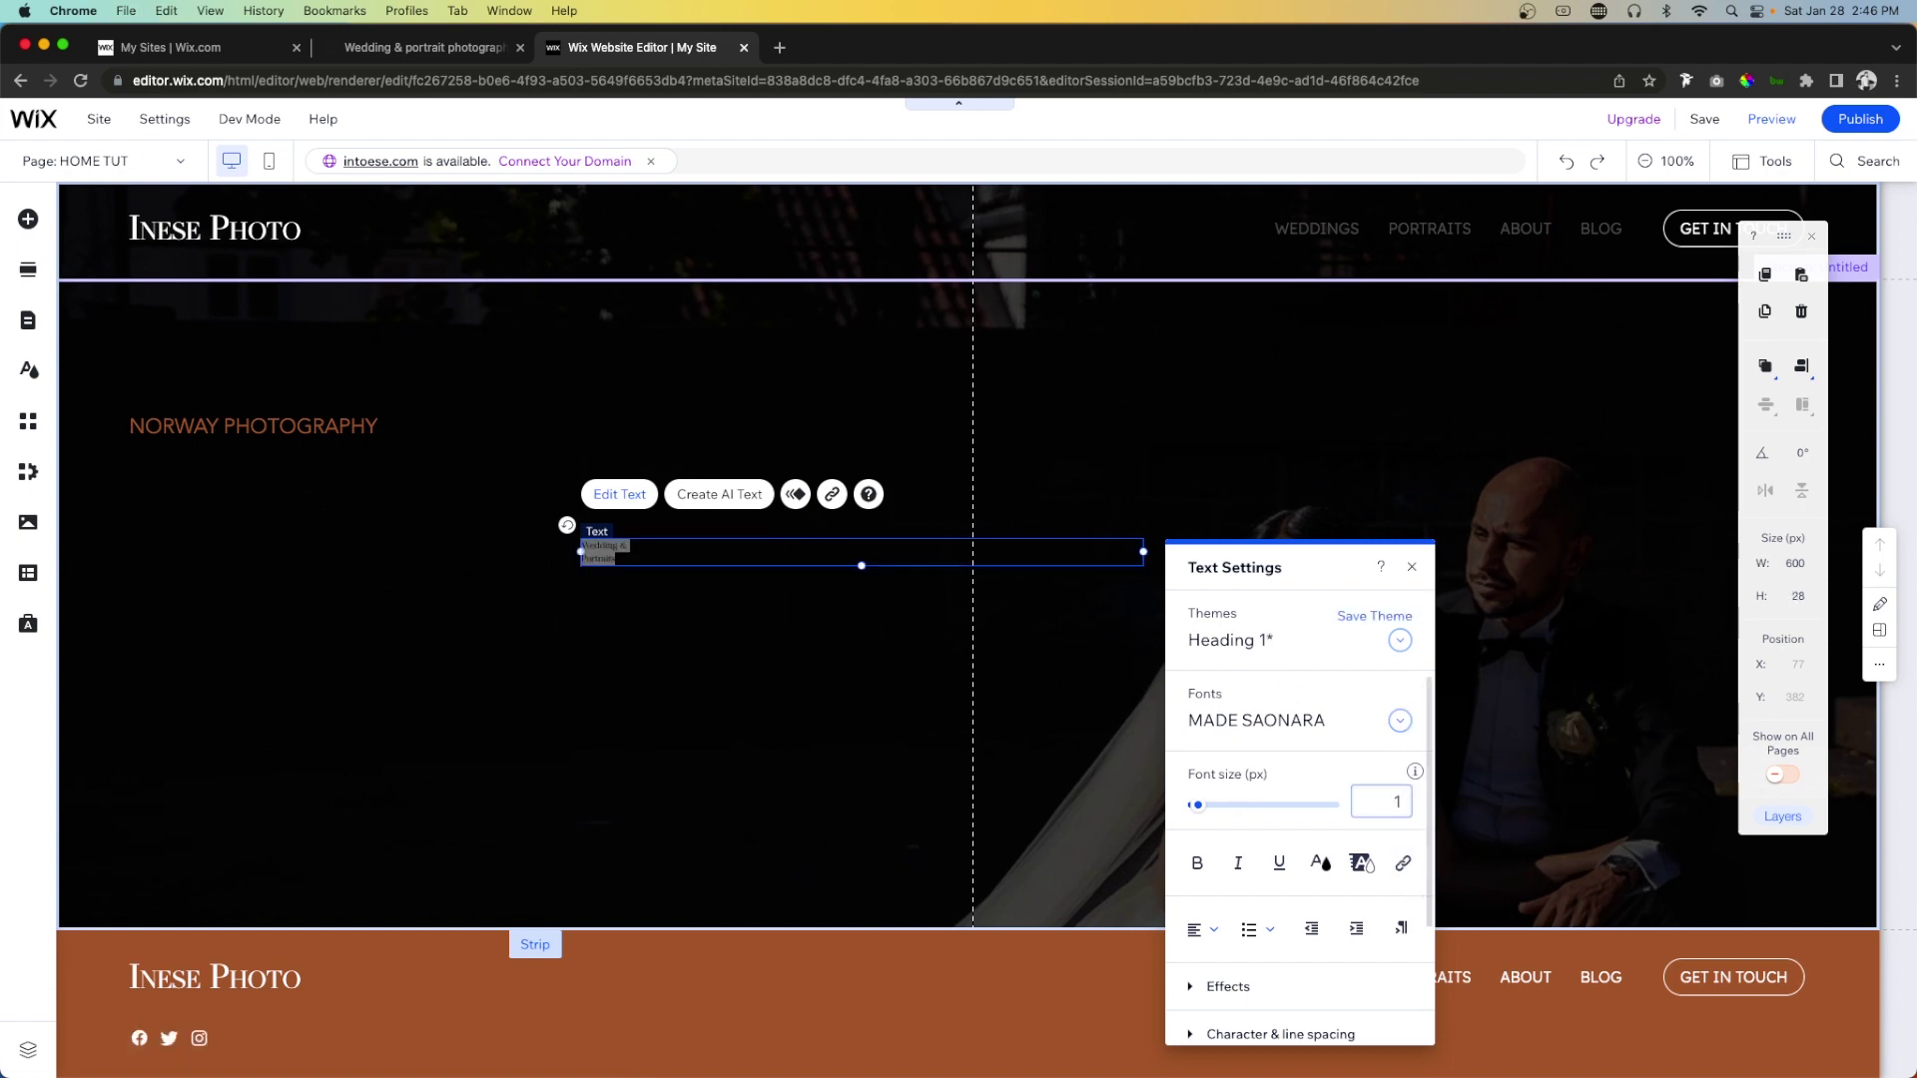
text(20)
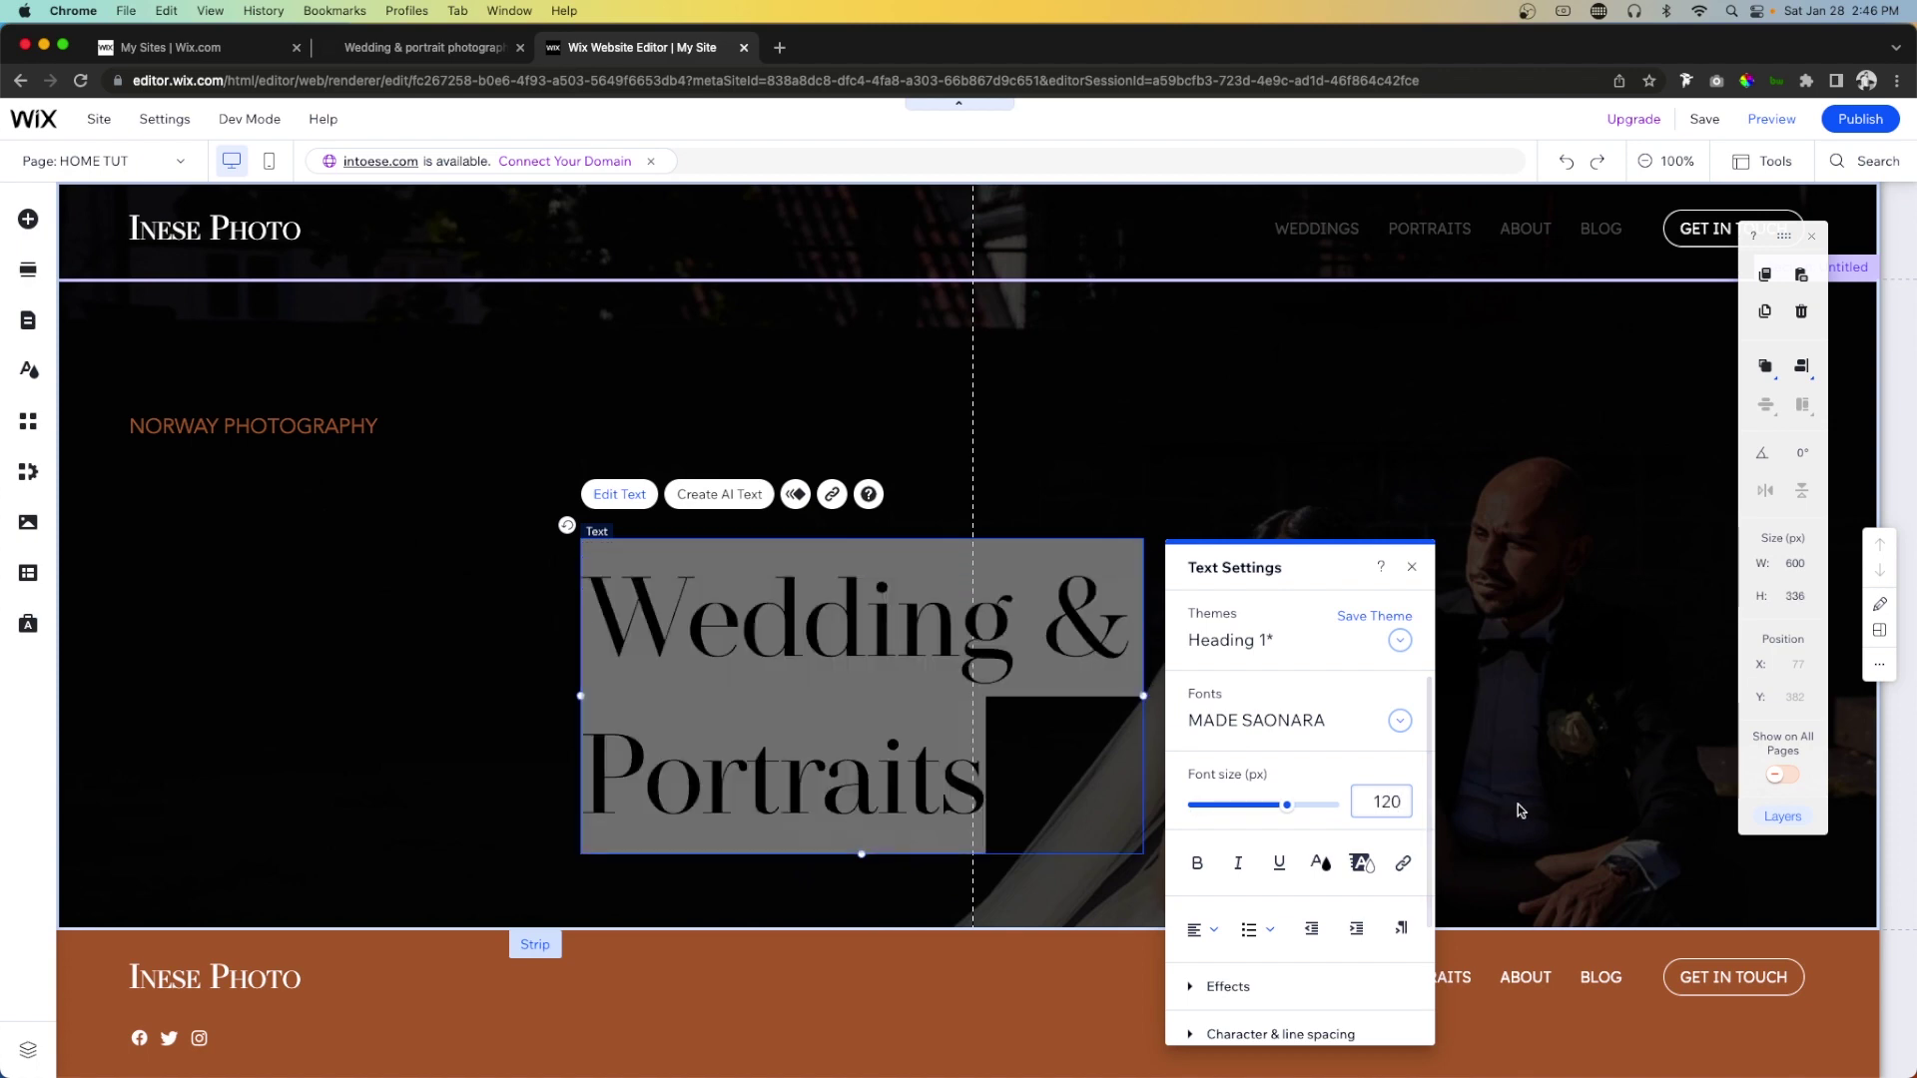
click(1320, 862)
click(1199, 716)
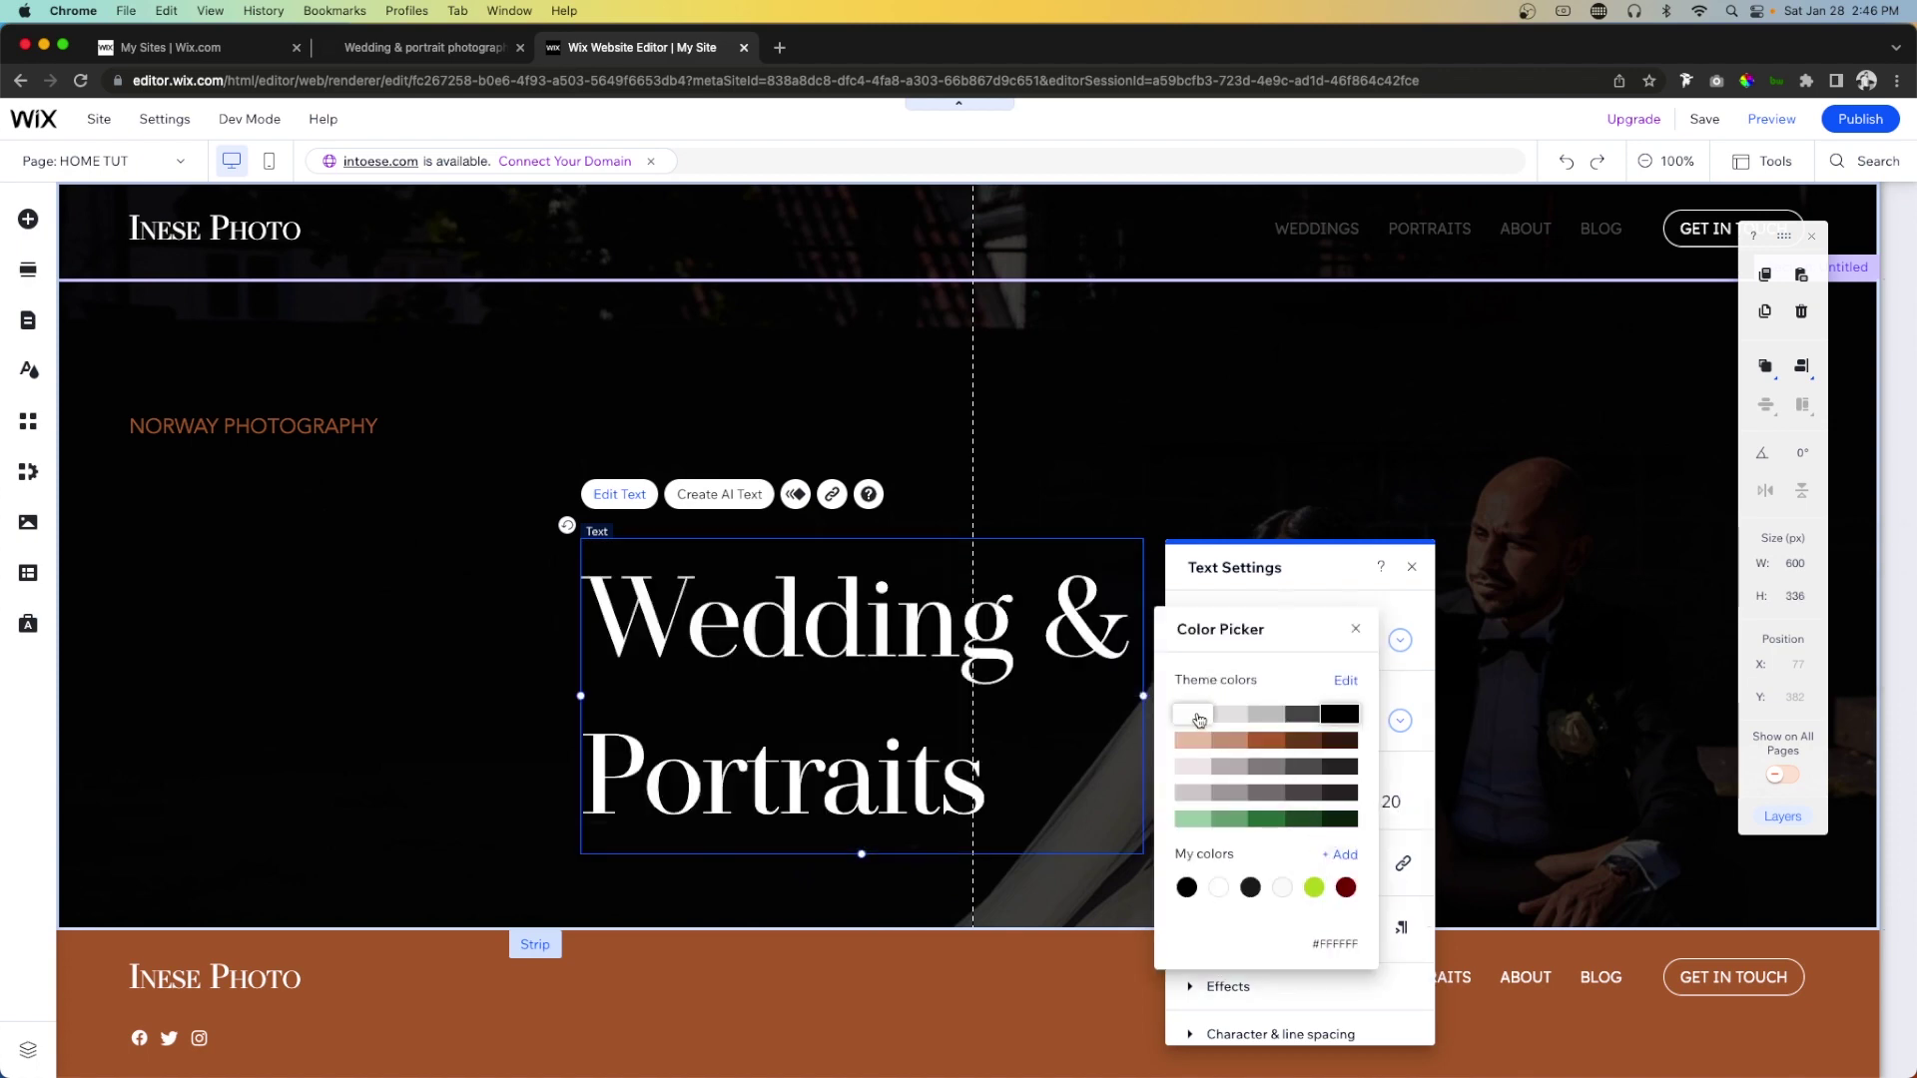
click(1355, 627)
Tighten the heading's custom line spacing to 0.9.
scroll(1247, 848, down, 2)
click(1190, 875)
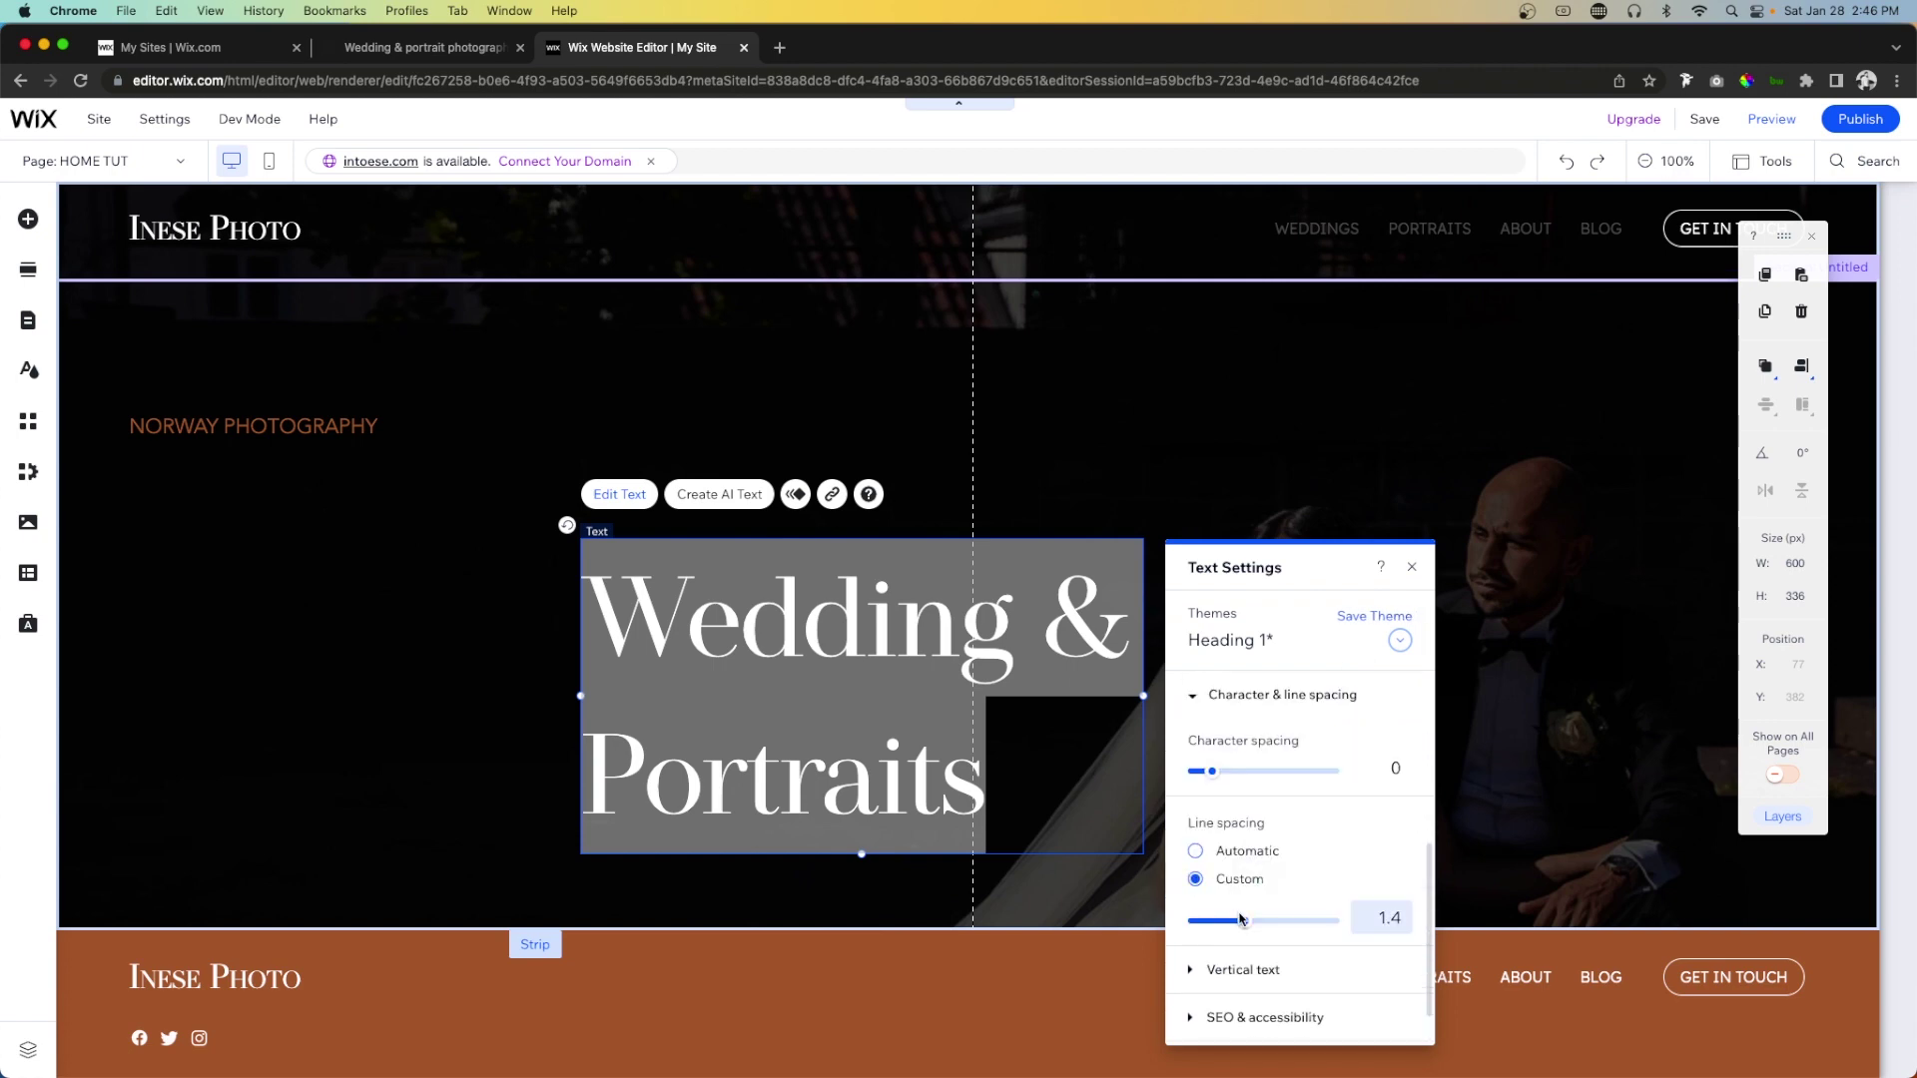
drag(1245, 923, 1213, 925)
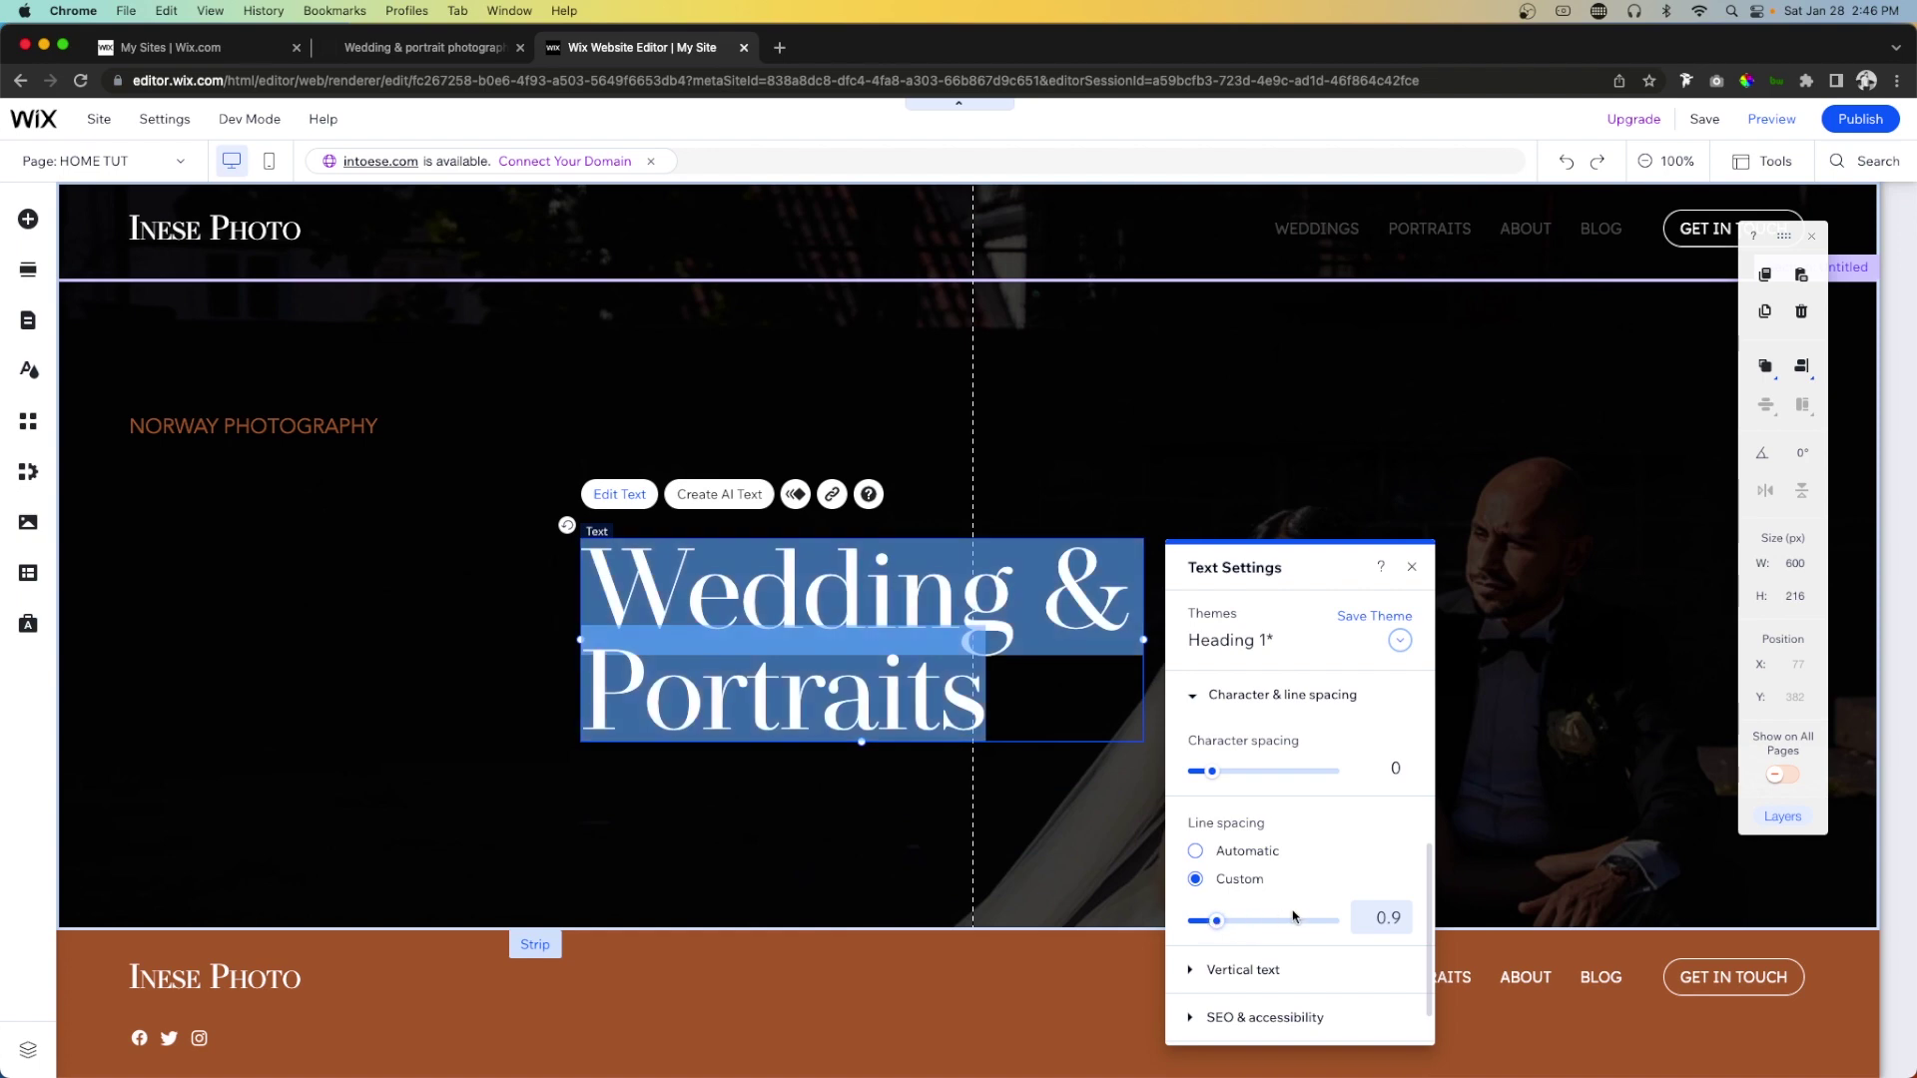
click(833, 838)
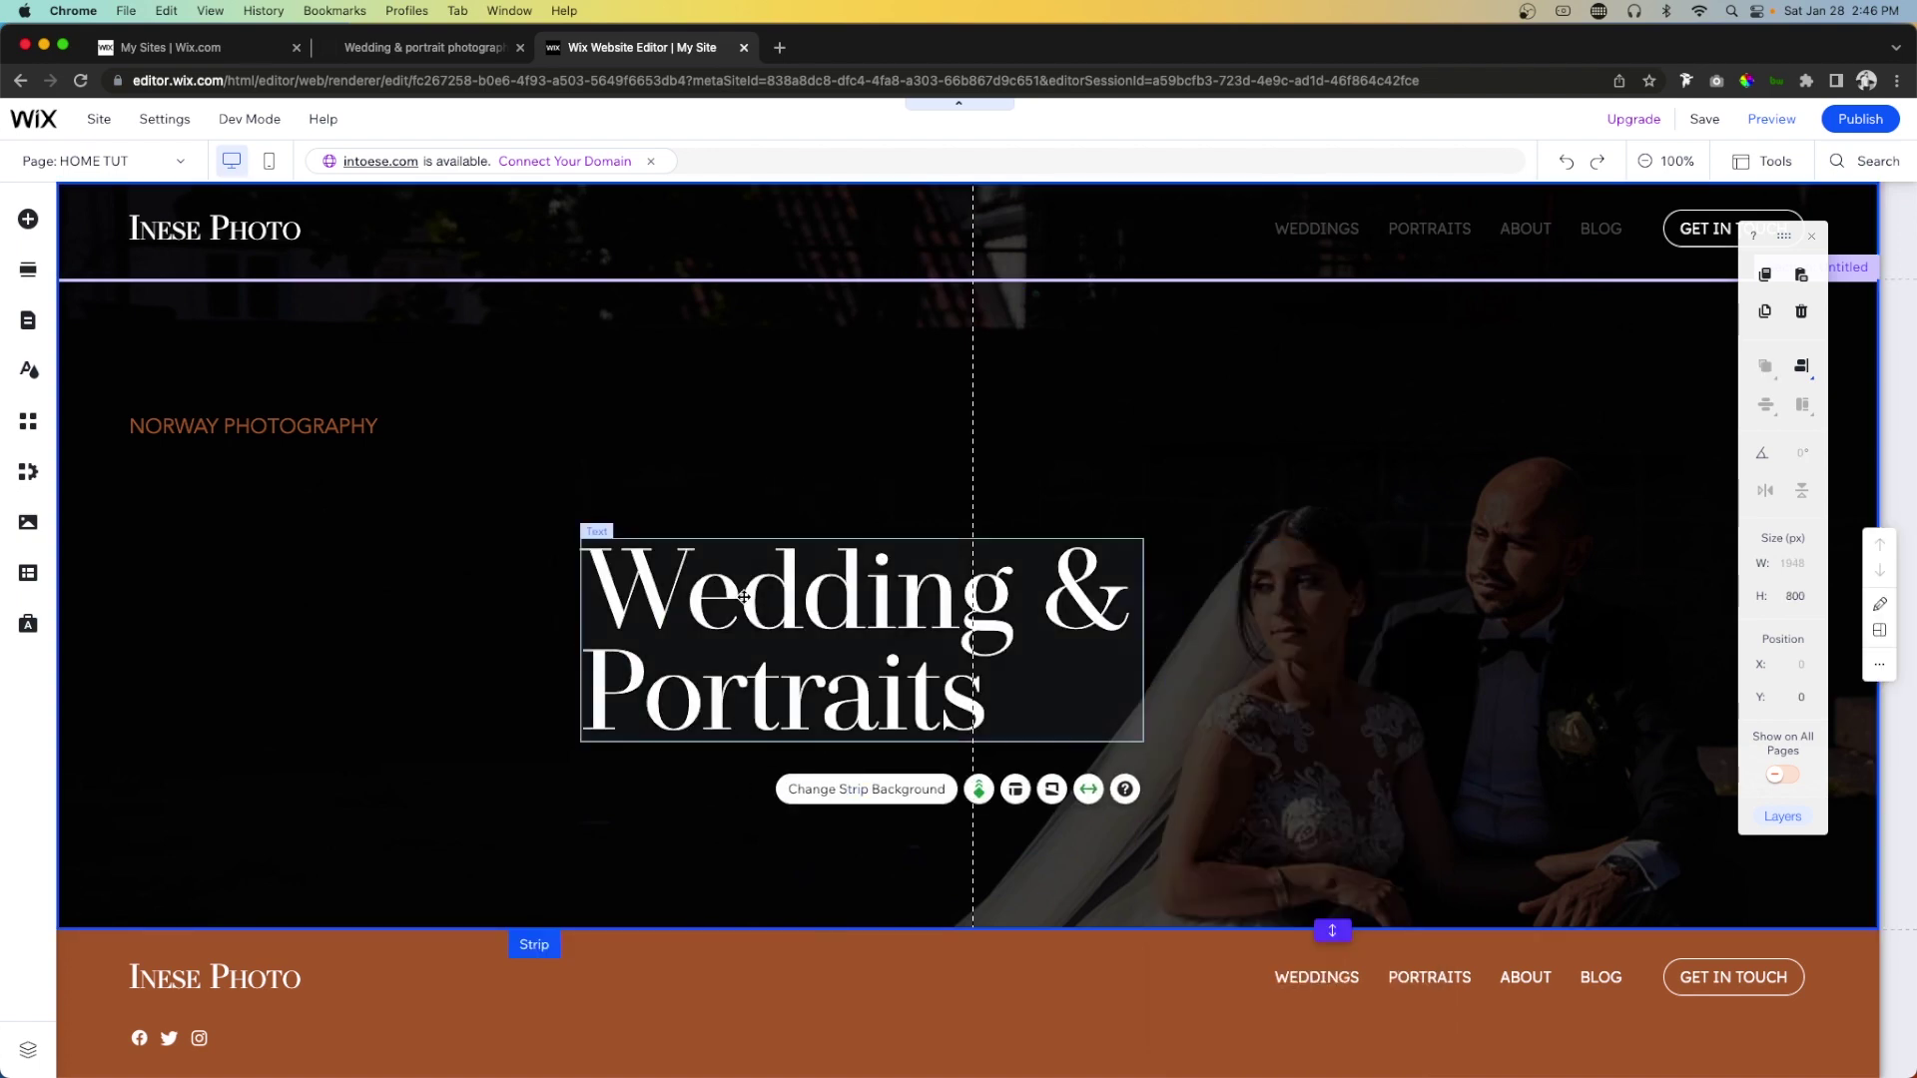
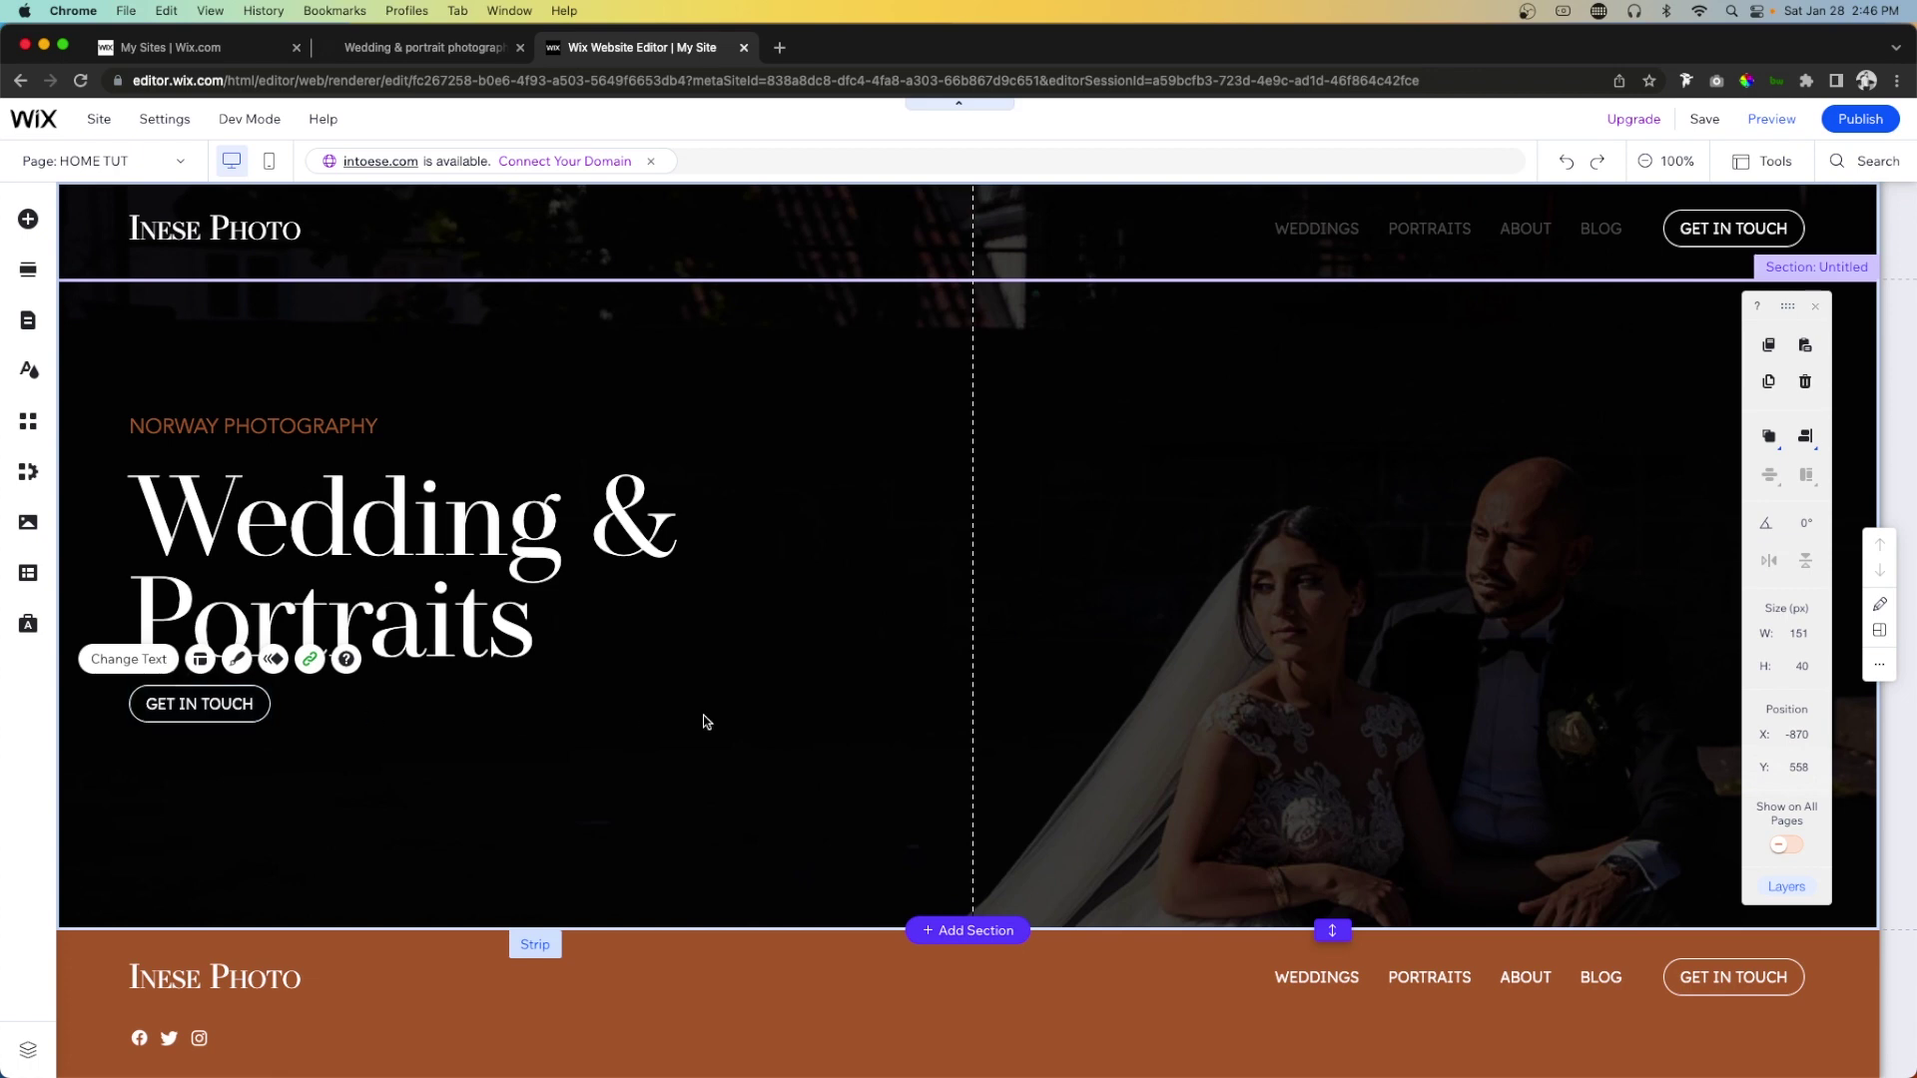
Align the off-page GET IN TOUCH button copy to the left, then place it beside the first button at X -215, Y 538.
click(1814, 443)
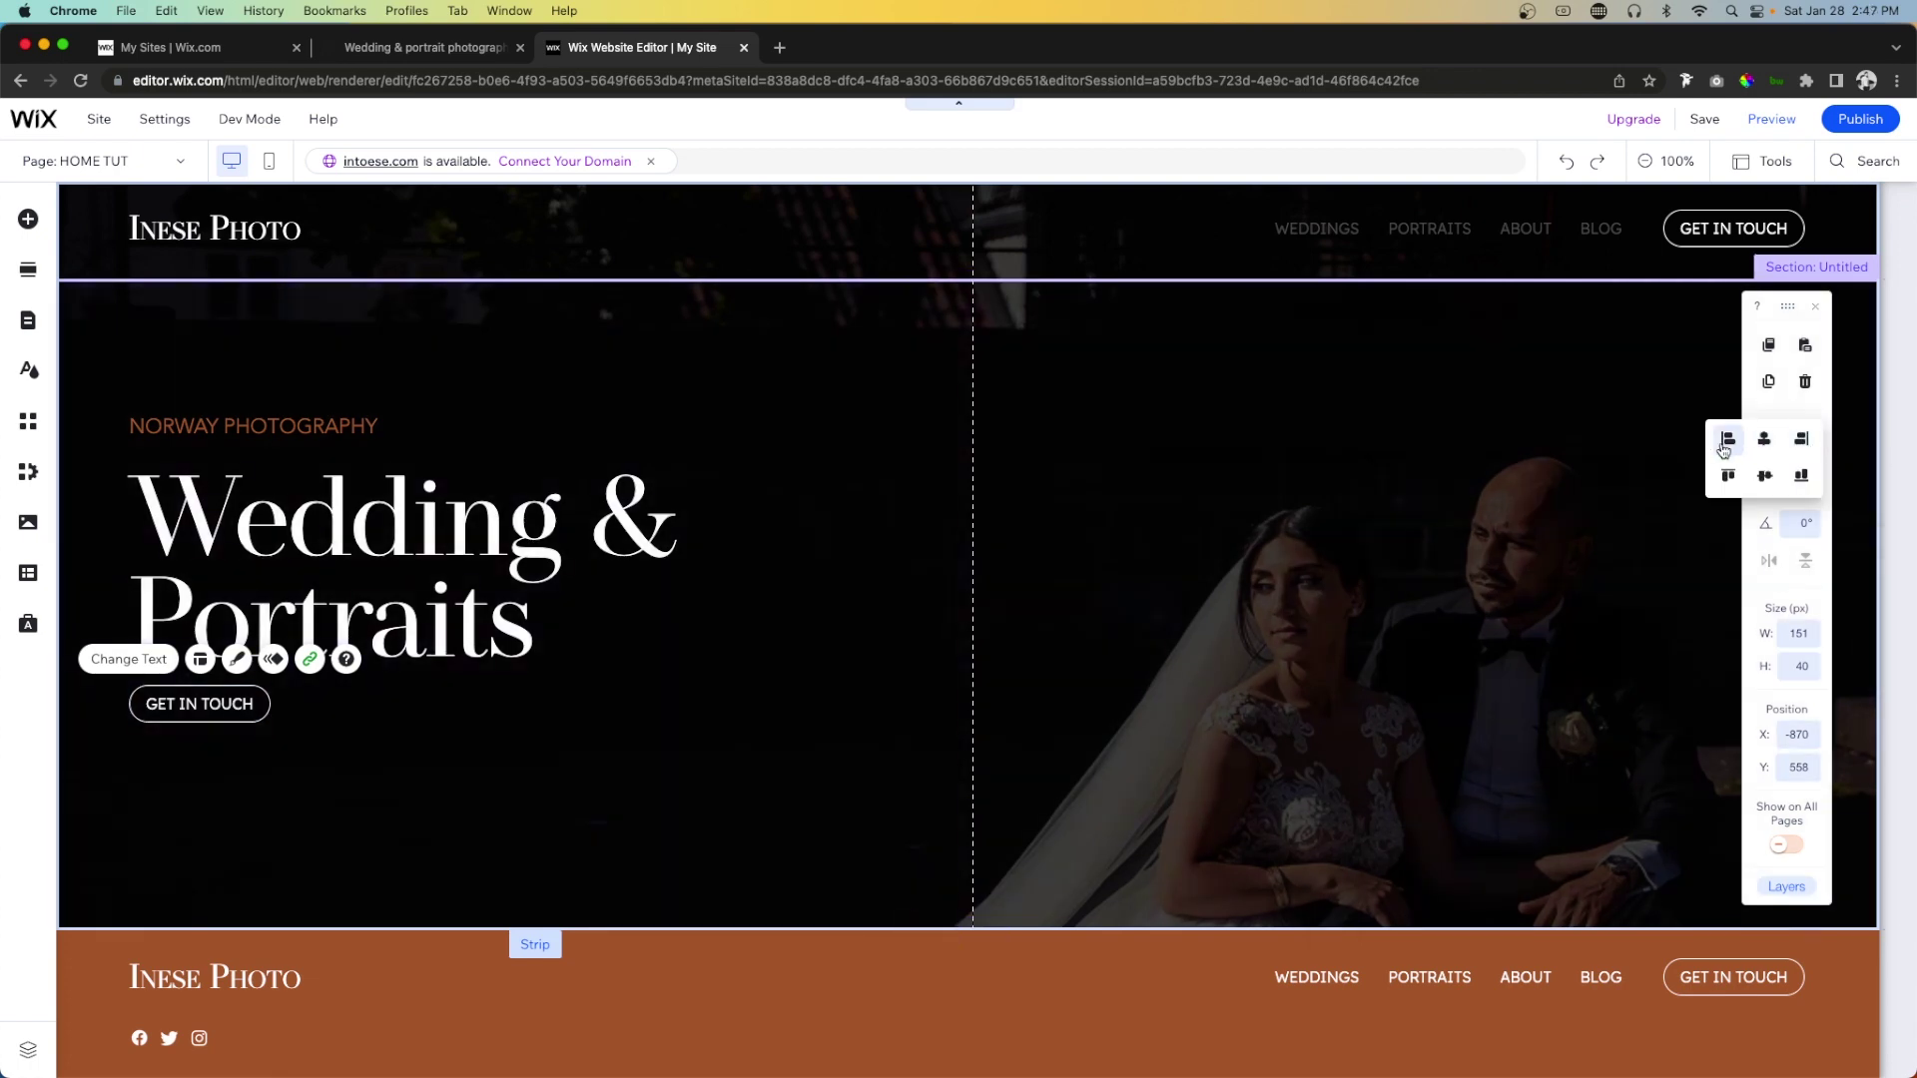
click(1727, 445)
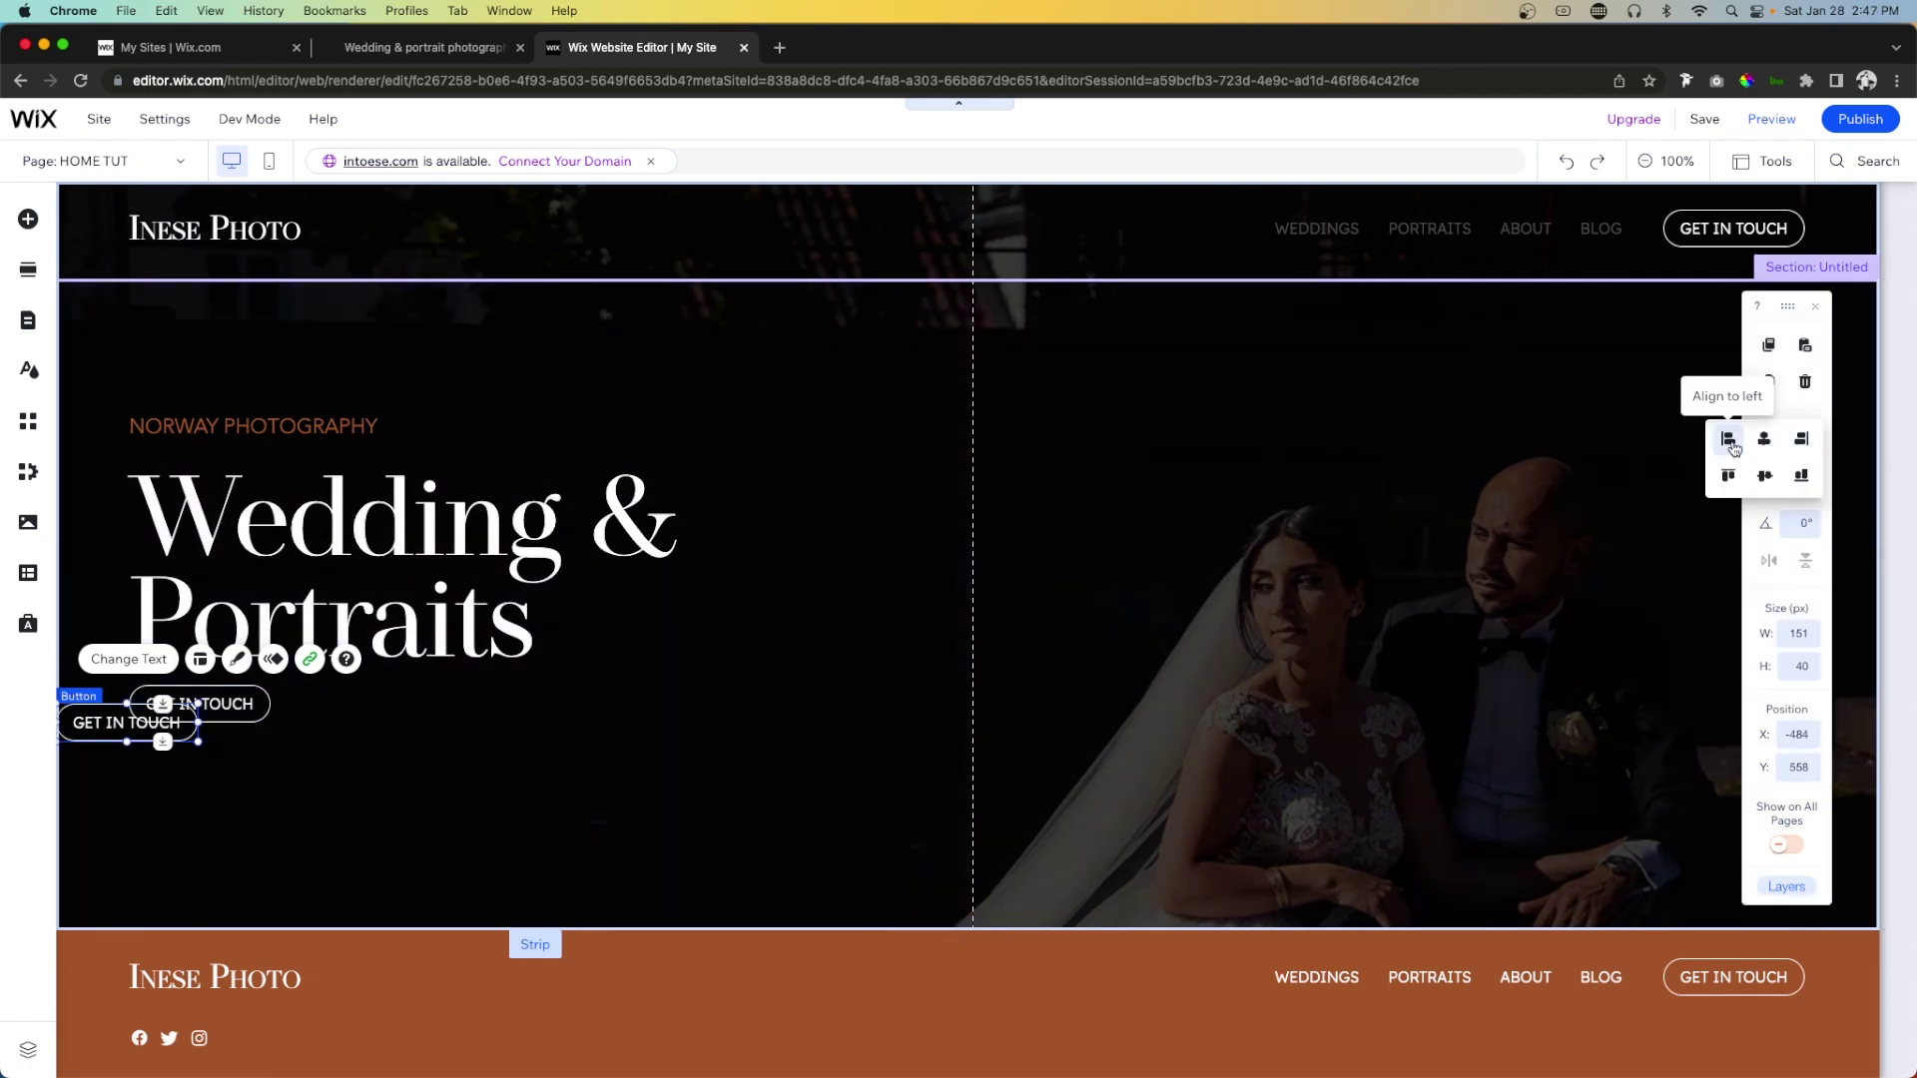
click(145, 709)
drag(107, 724, 359, 711)
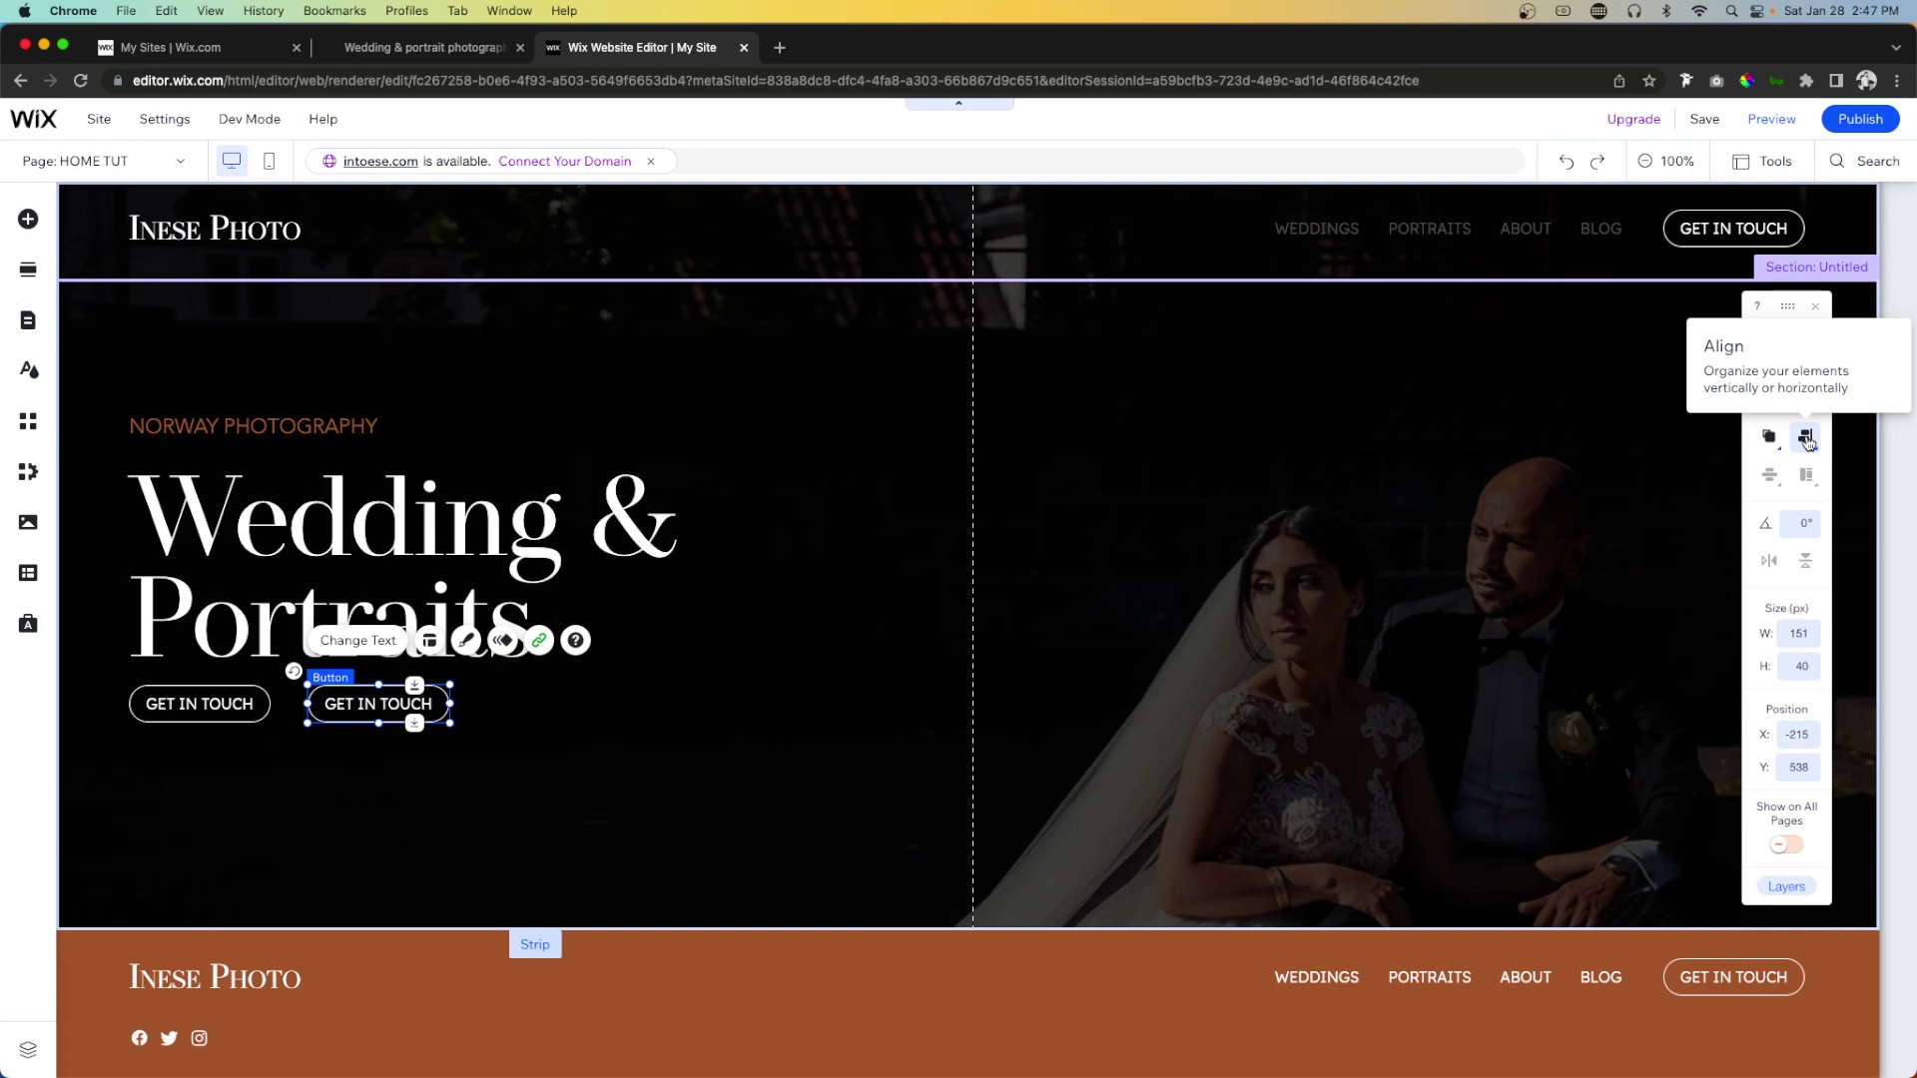
Change the text of the first button below the heading to "VIEW PORTFOLIO".
click(200, 694)
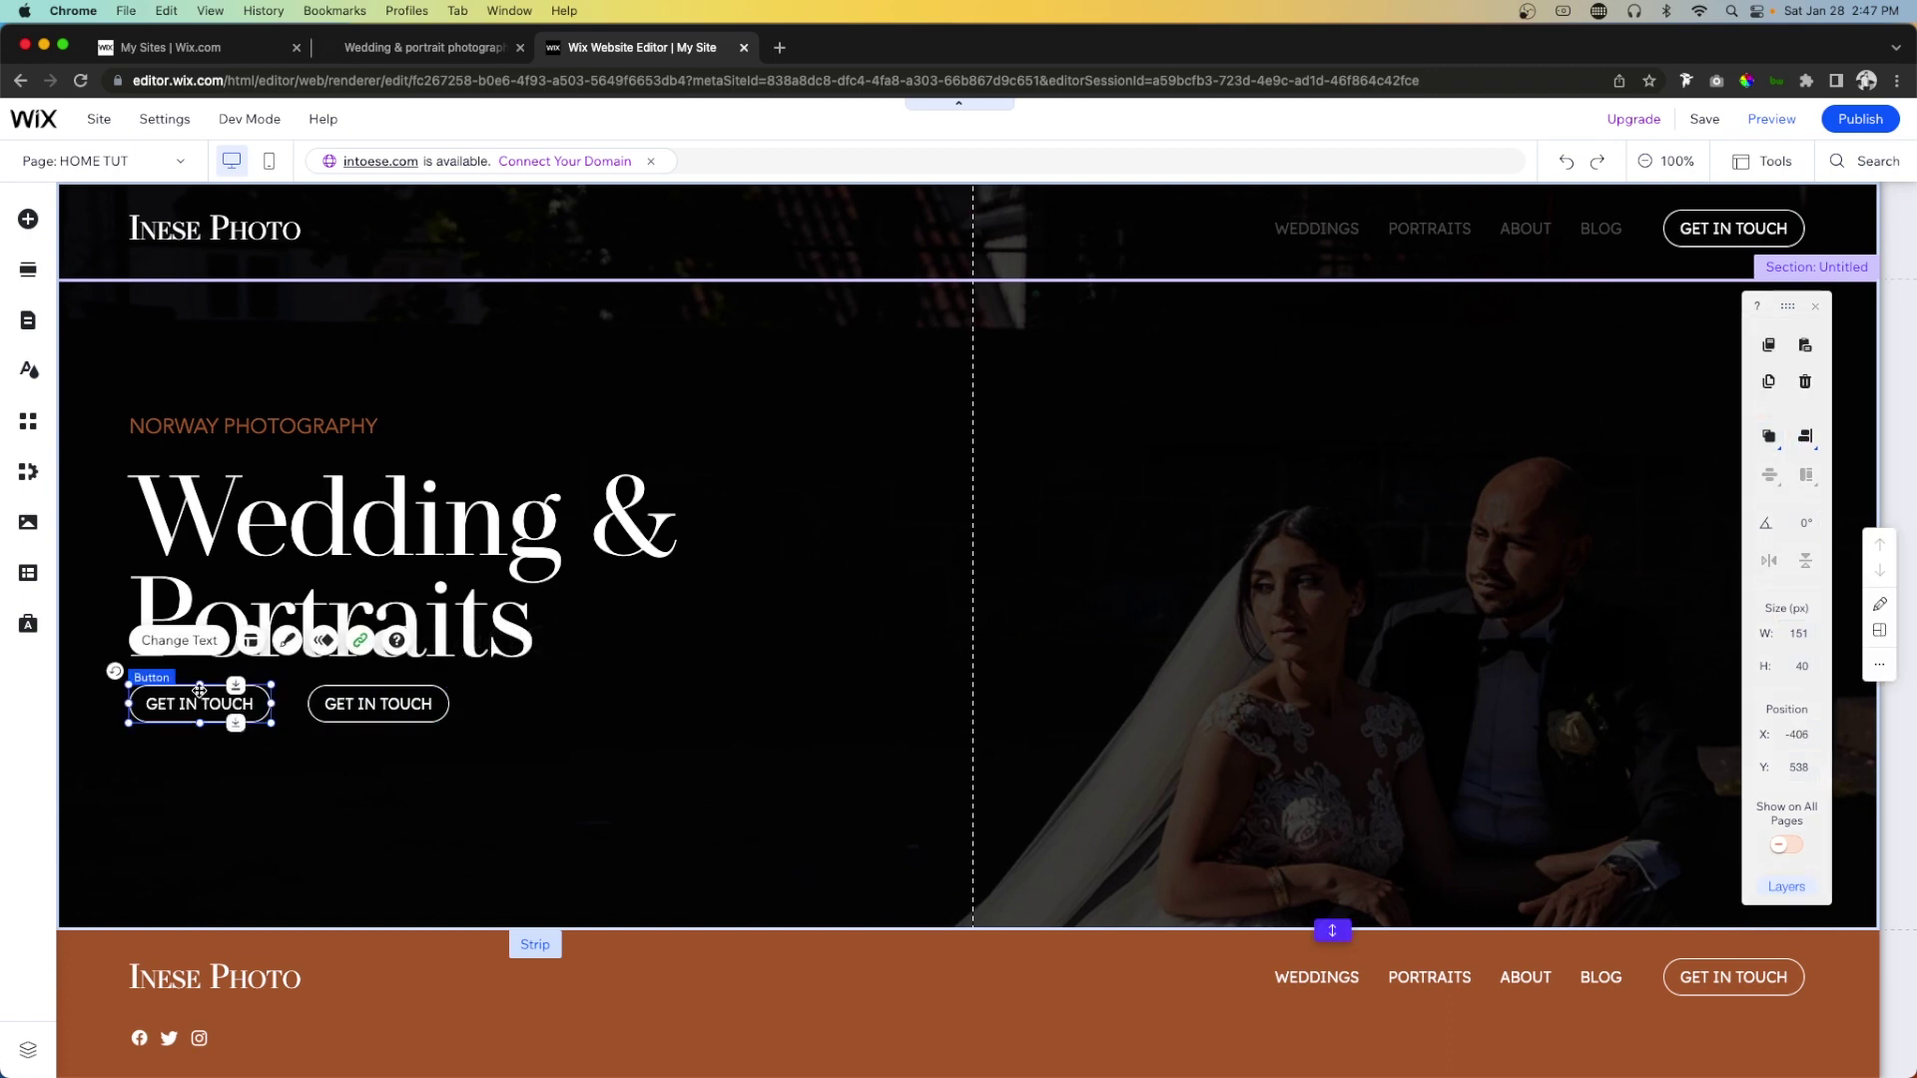
click(171, 641)
text(V)
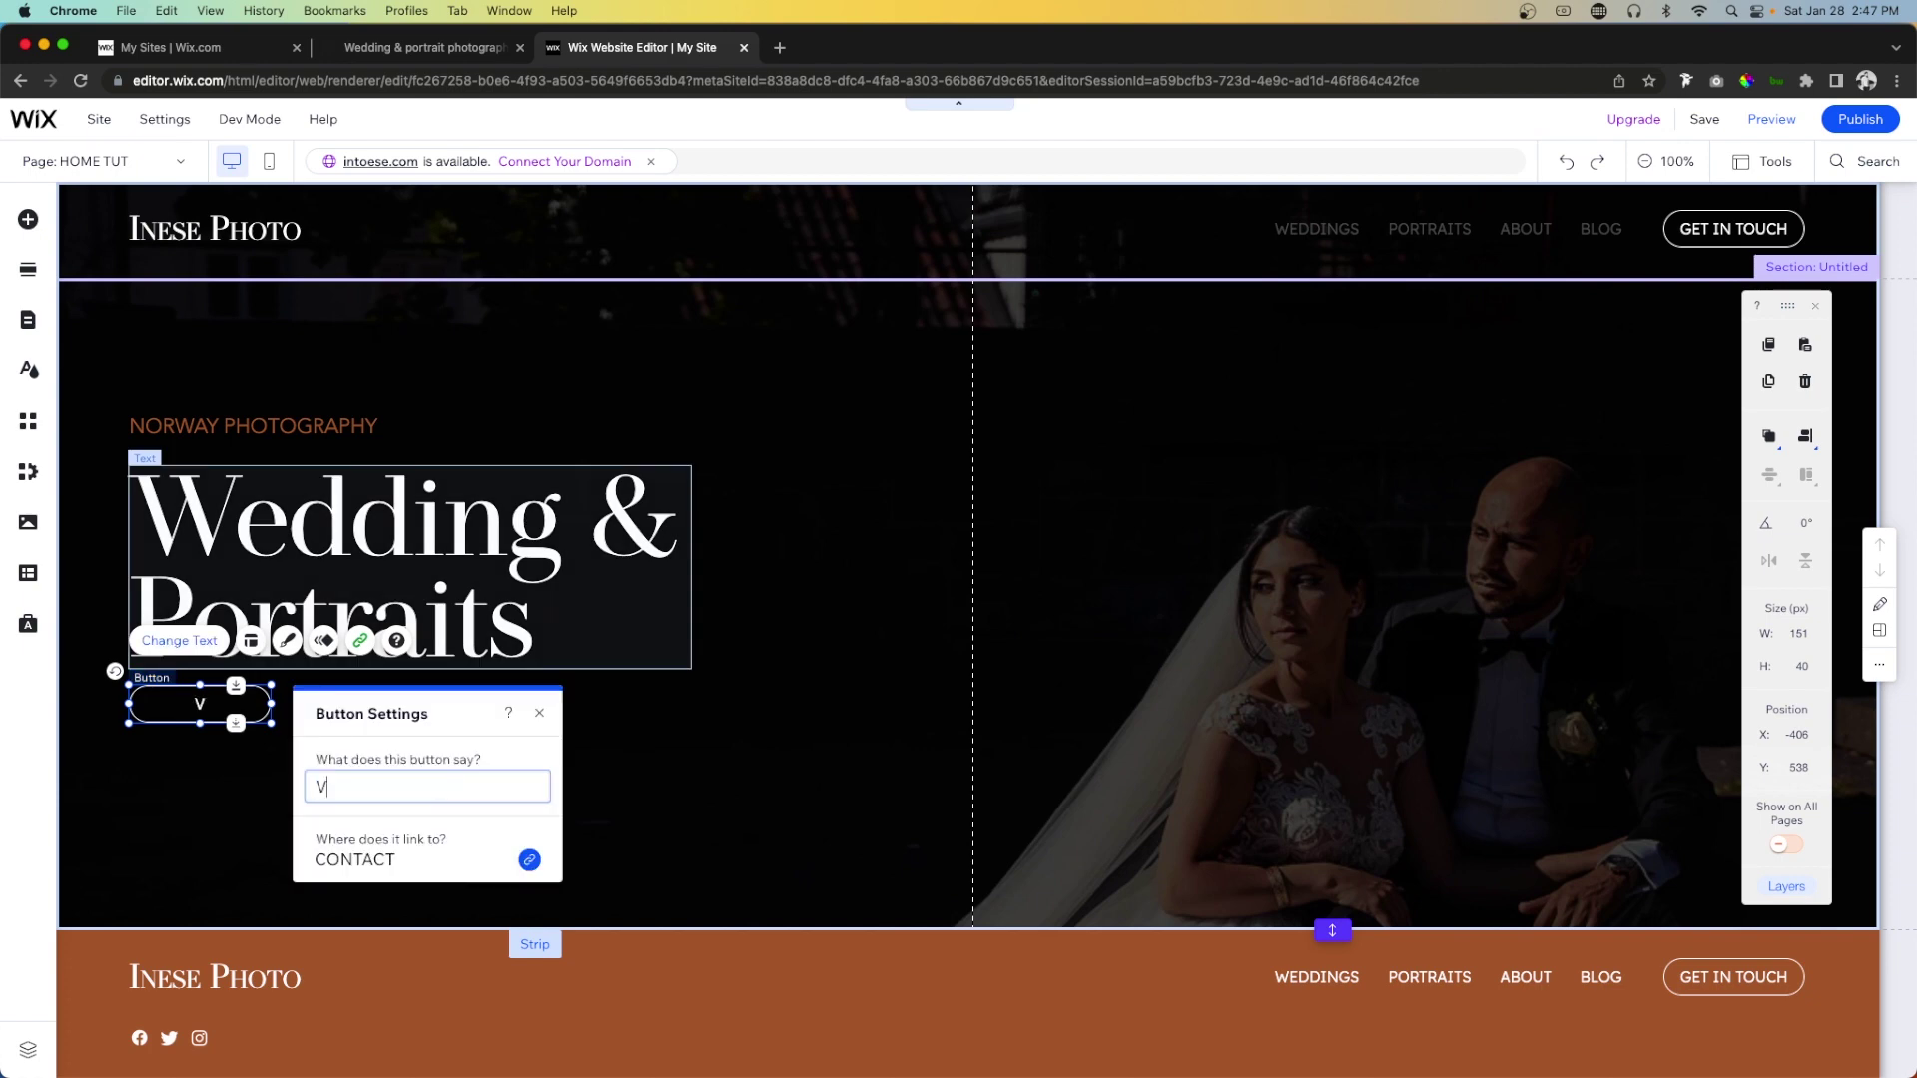
text(IEW PORTFOLIO)
click(220, 763)
Change the text of the second button below the heading to "VIEW SERVICES".
click(431, 686)
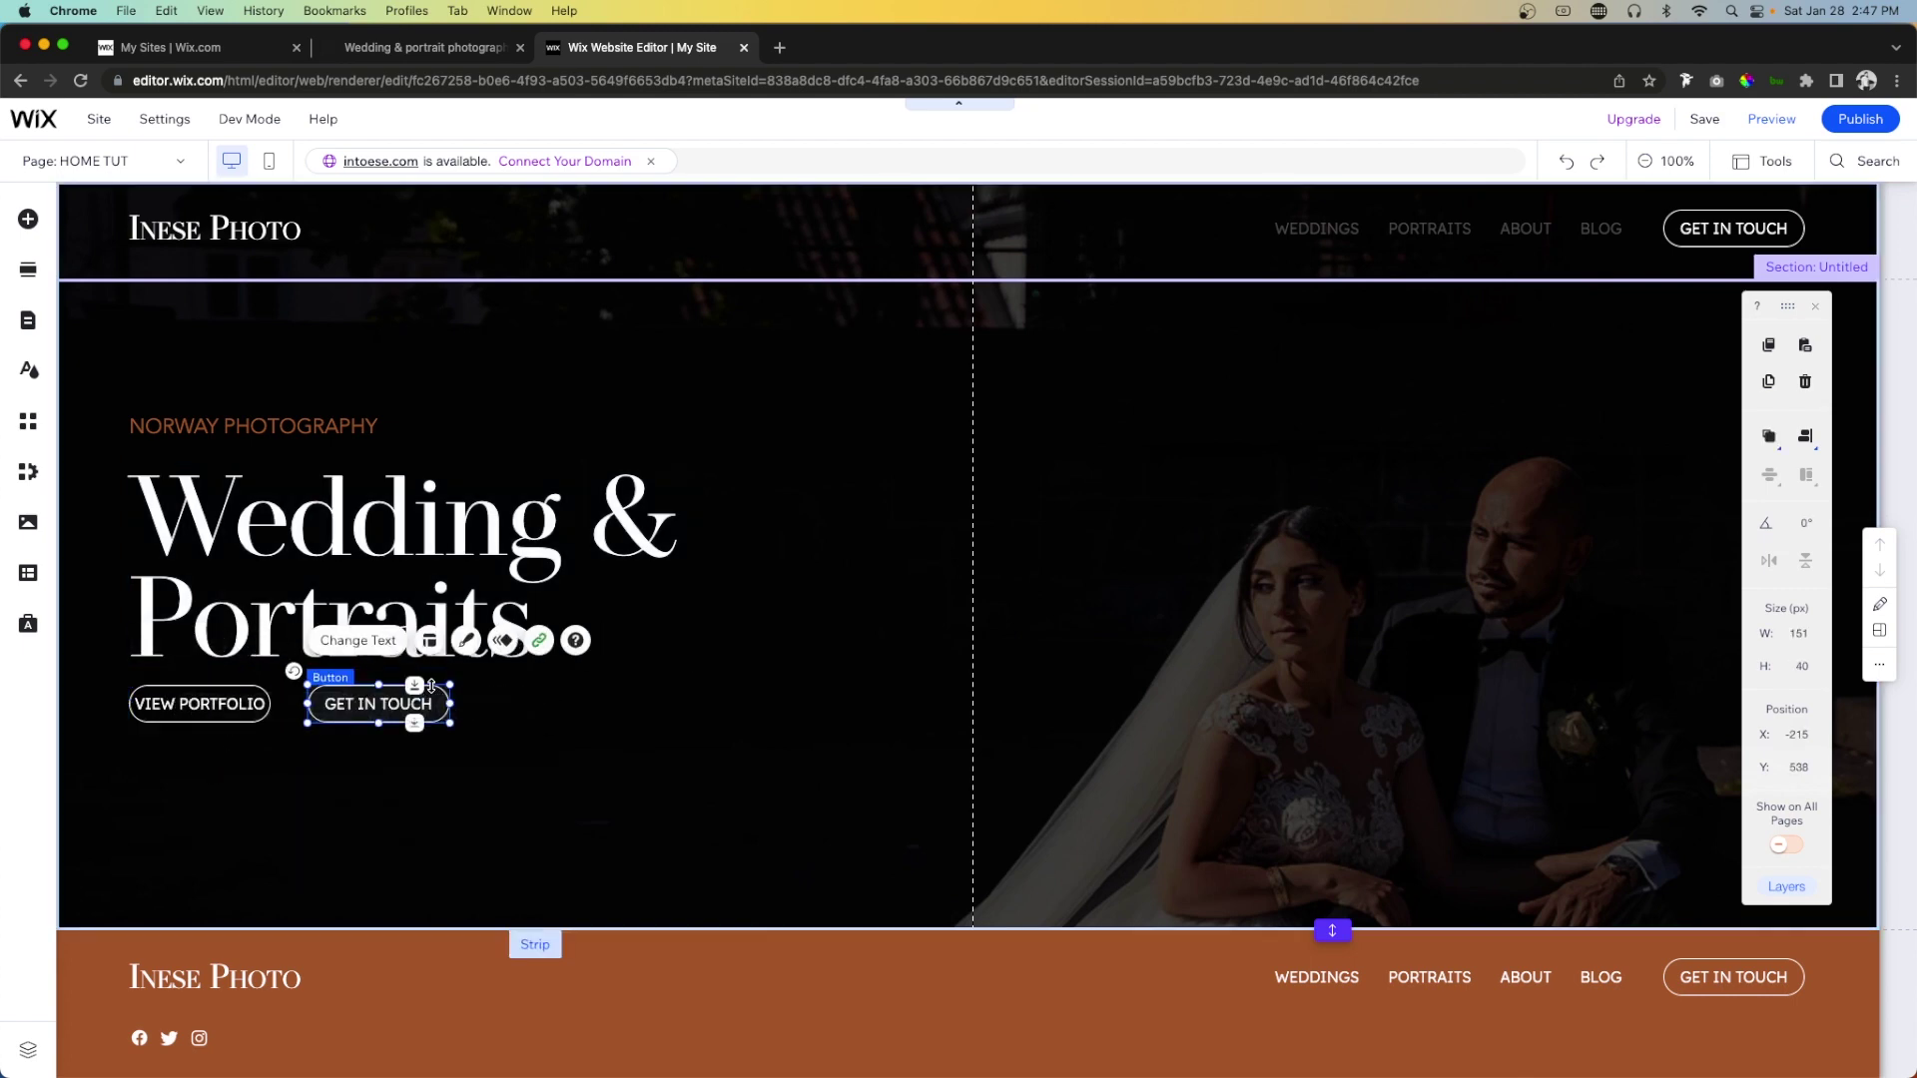
click(346, 644)
text(VIEW)
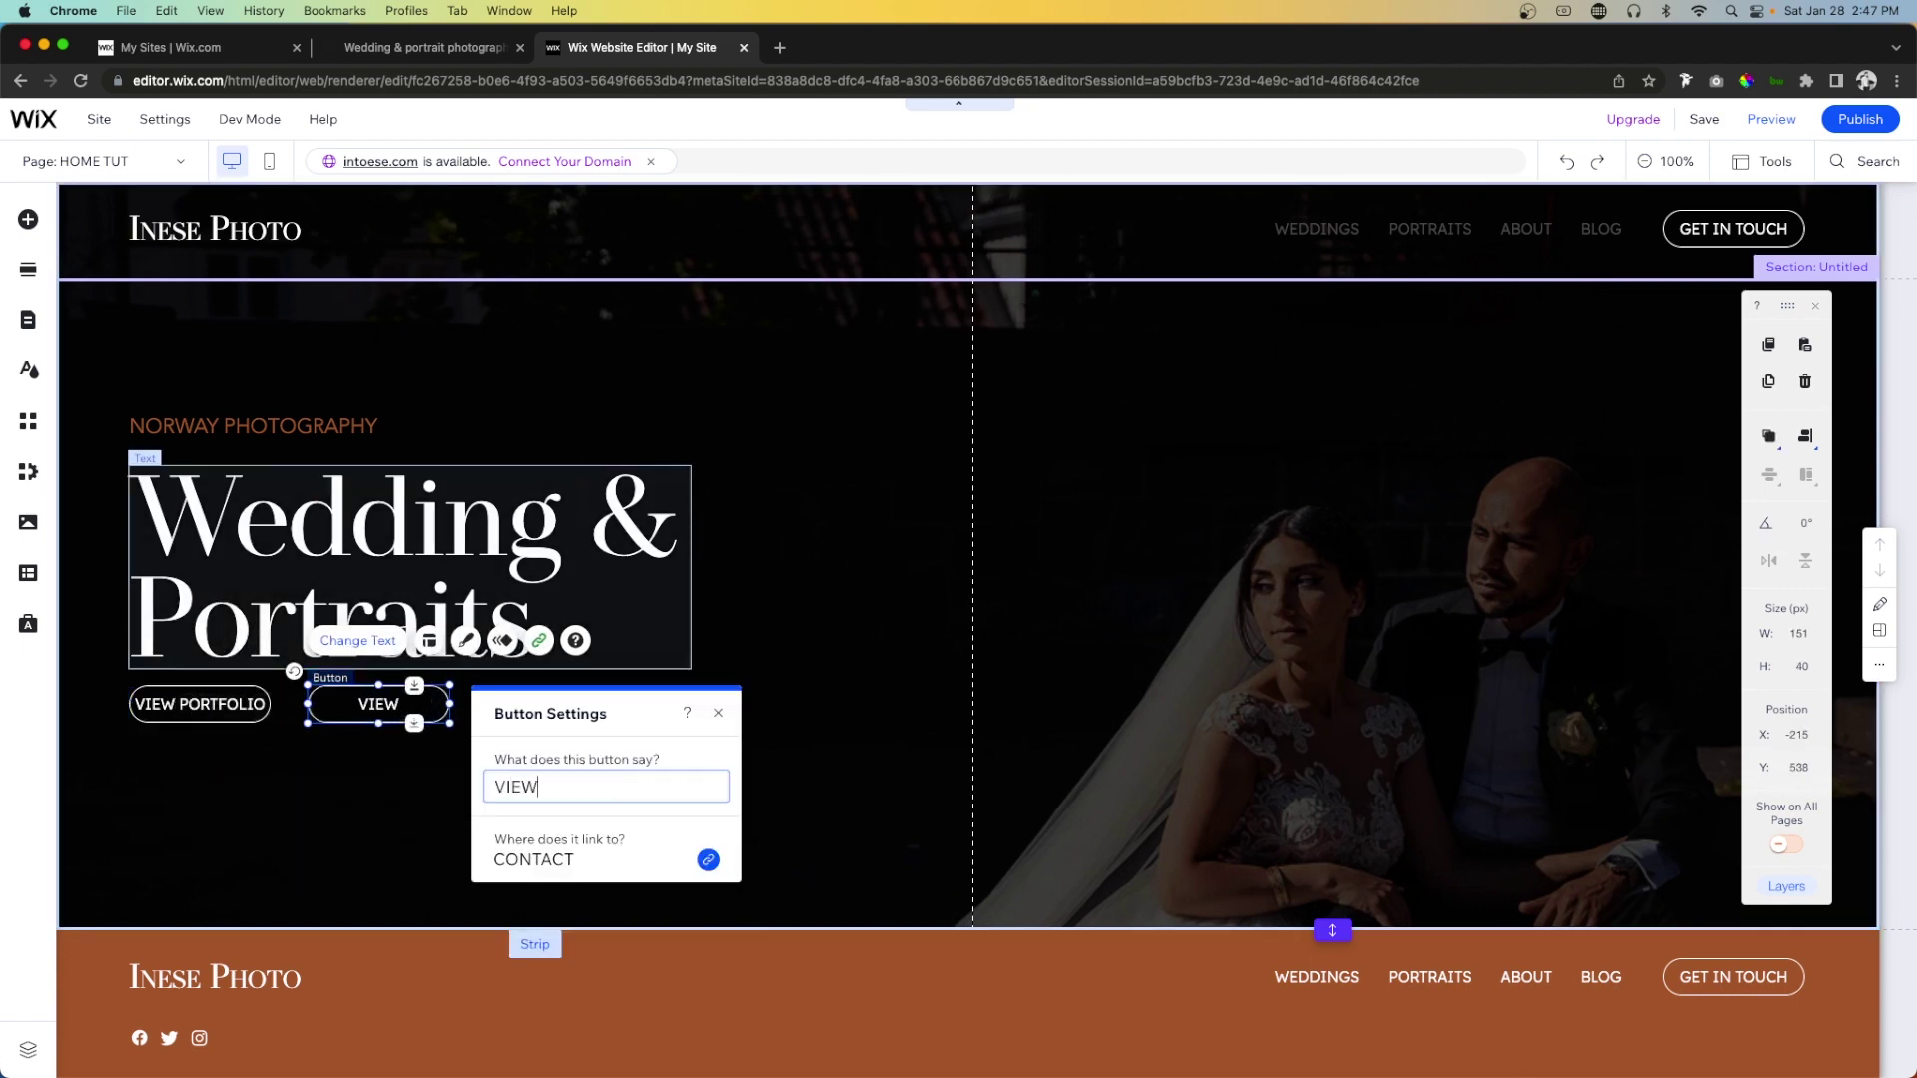
text( SERIVES)
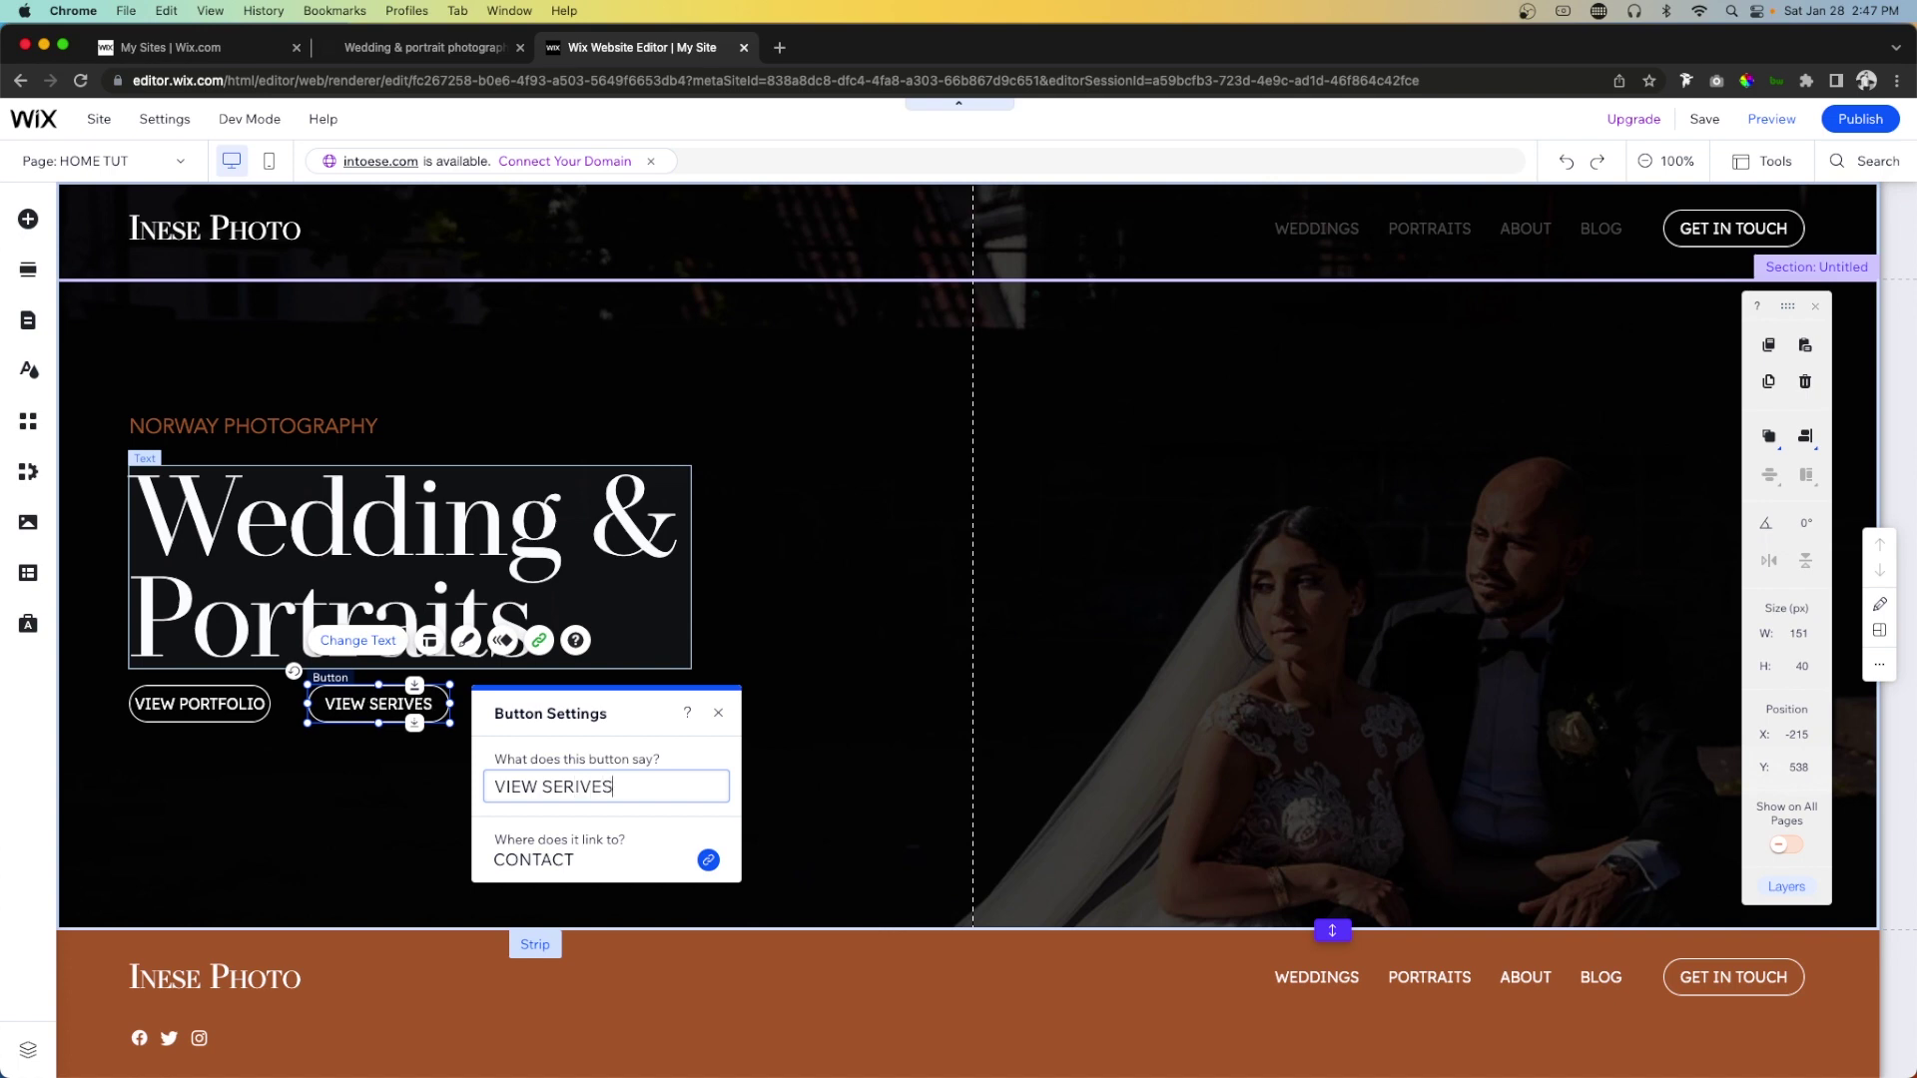
key(BackSpace)
key(BackSpace)
key(BackSpace)
key(BackSpace)
text(VICES)
click(839, 676)
Widen the VIEW PORTFOLIO button to 173 px and the VIEW SERVICES button to 162 px, then nudge both slightly down.
click(196, 702)
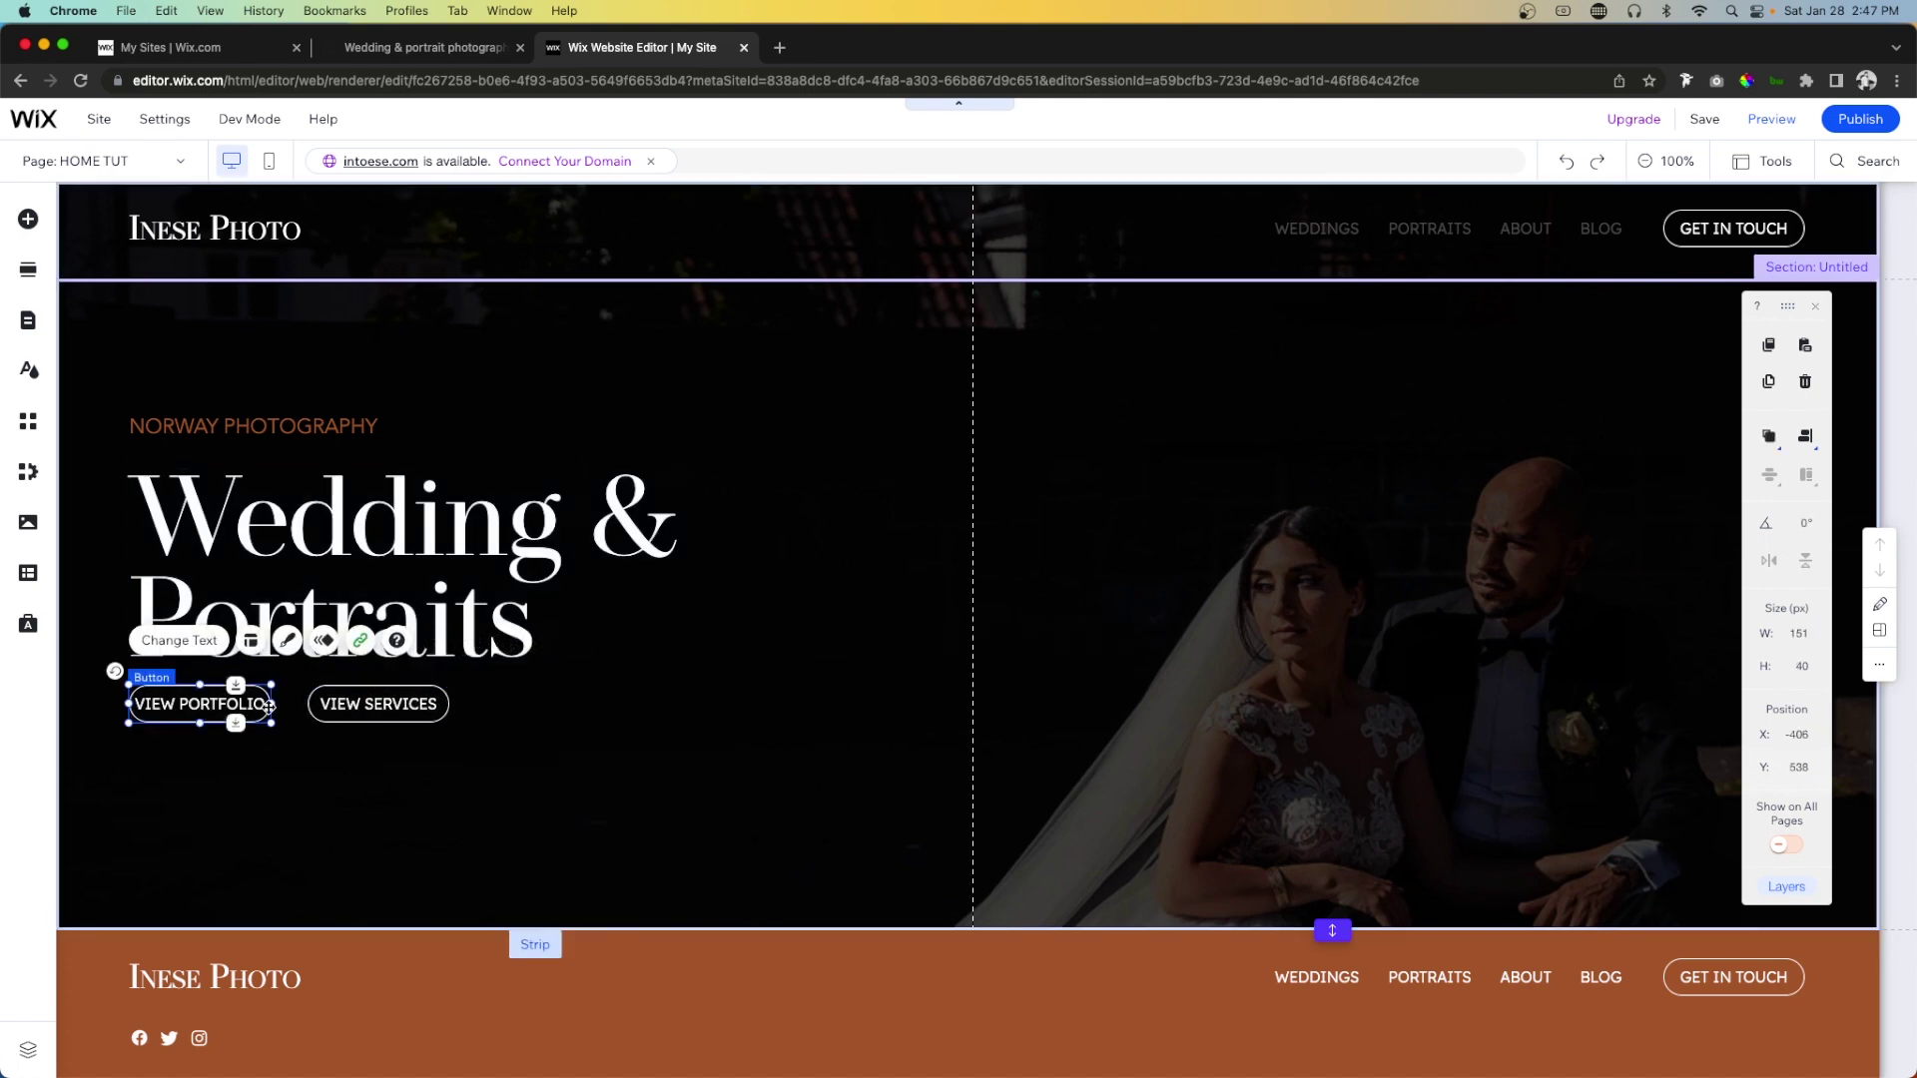
drag(272, 703, 292, 702)
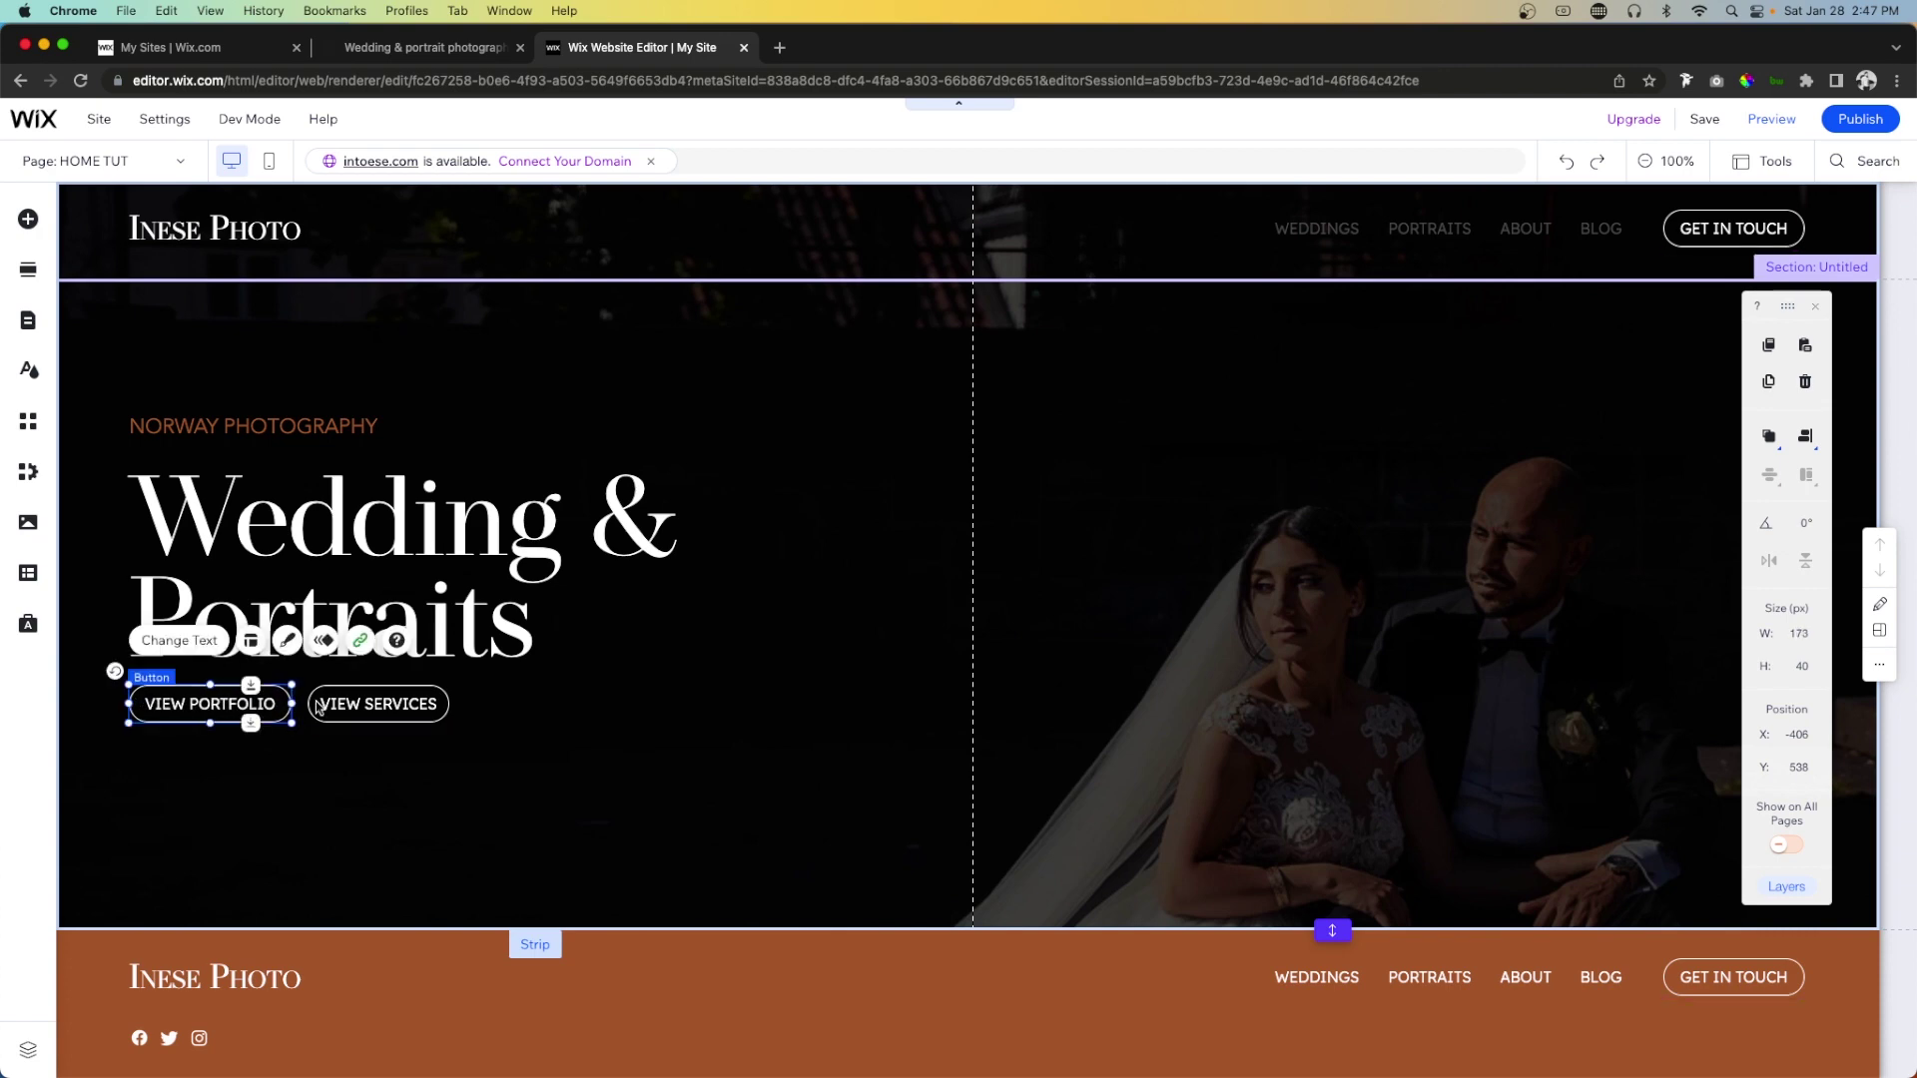
click(357, 709)
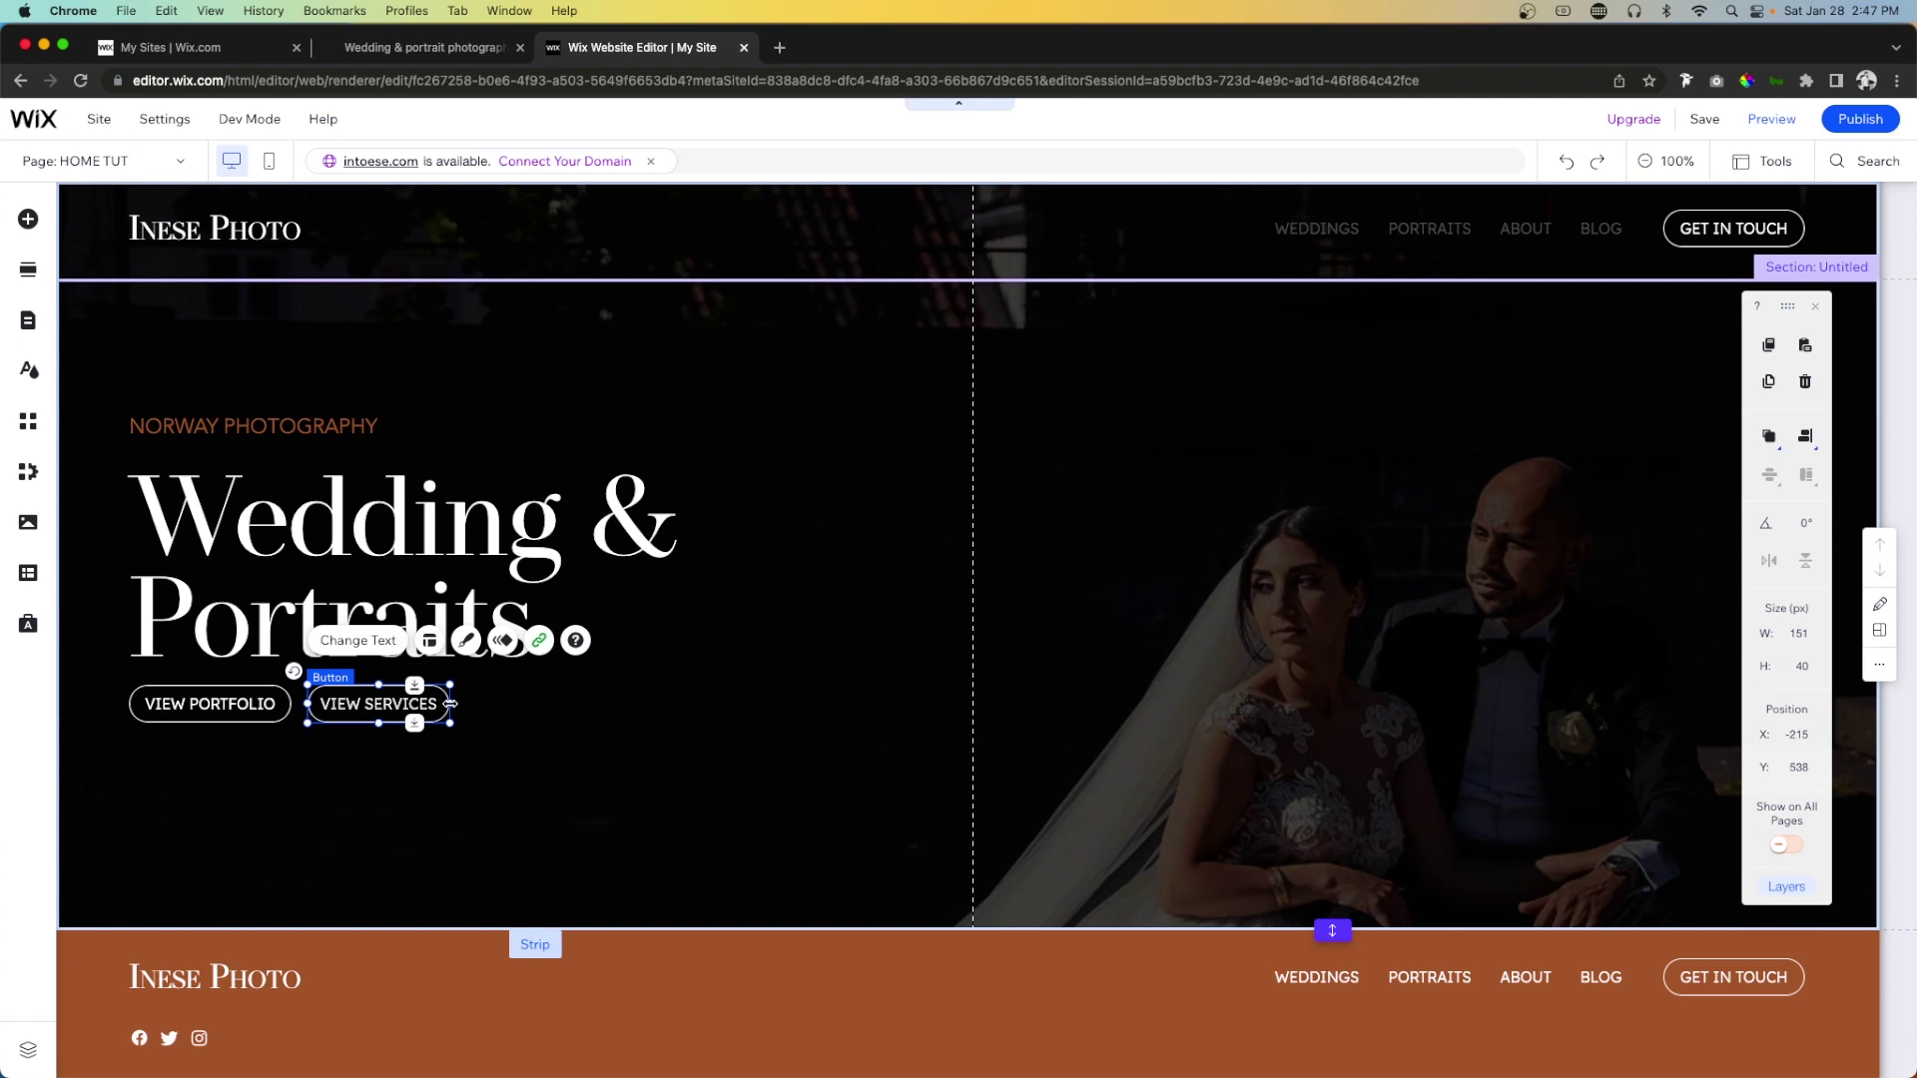
drag(451, 704, 460, 704)
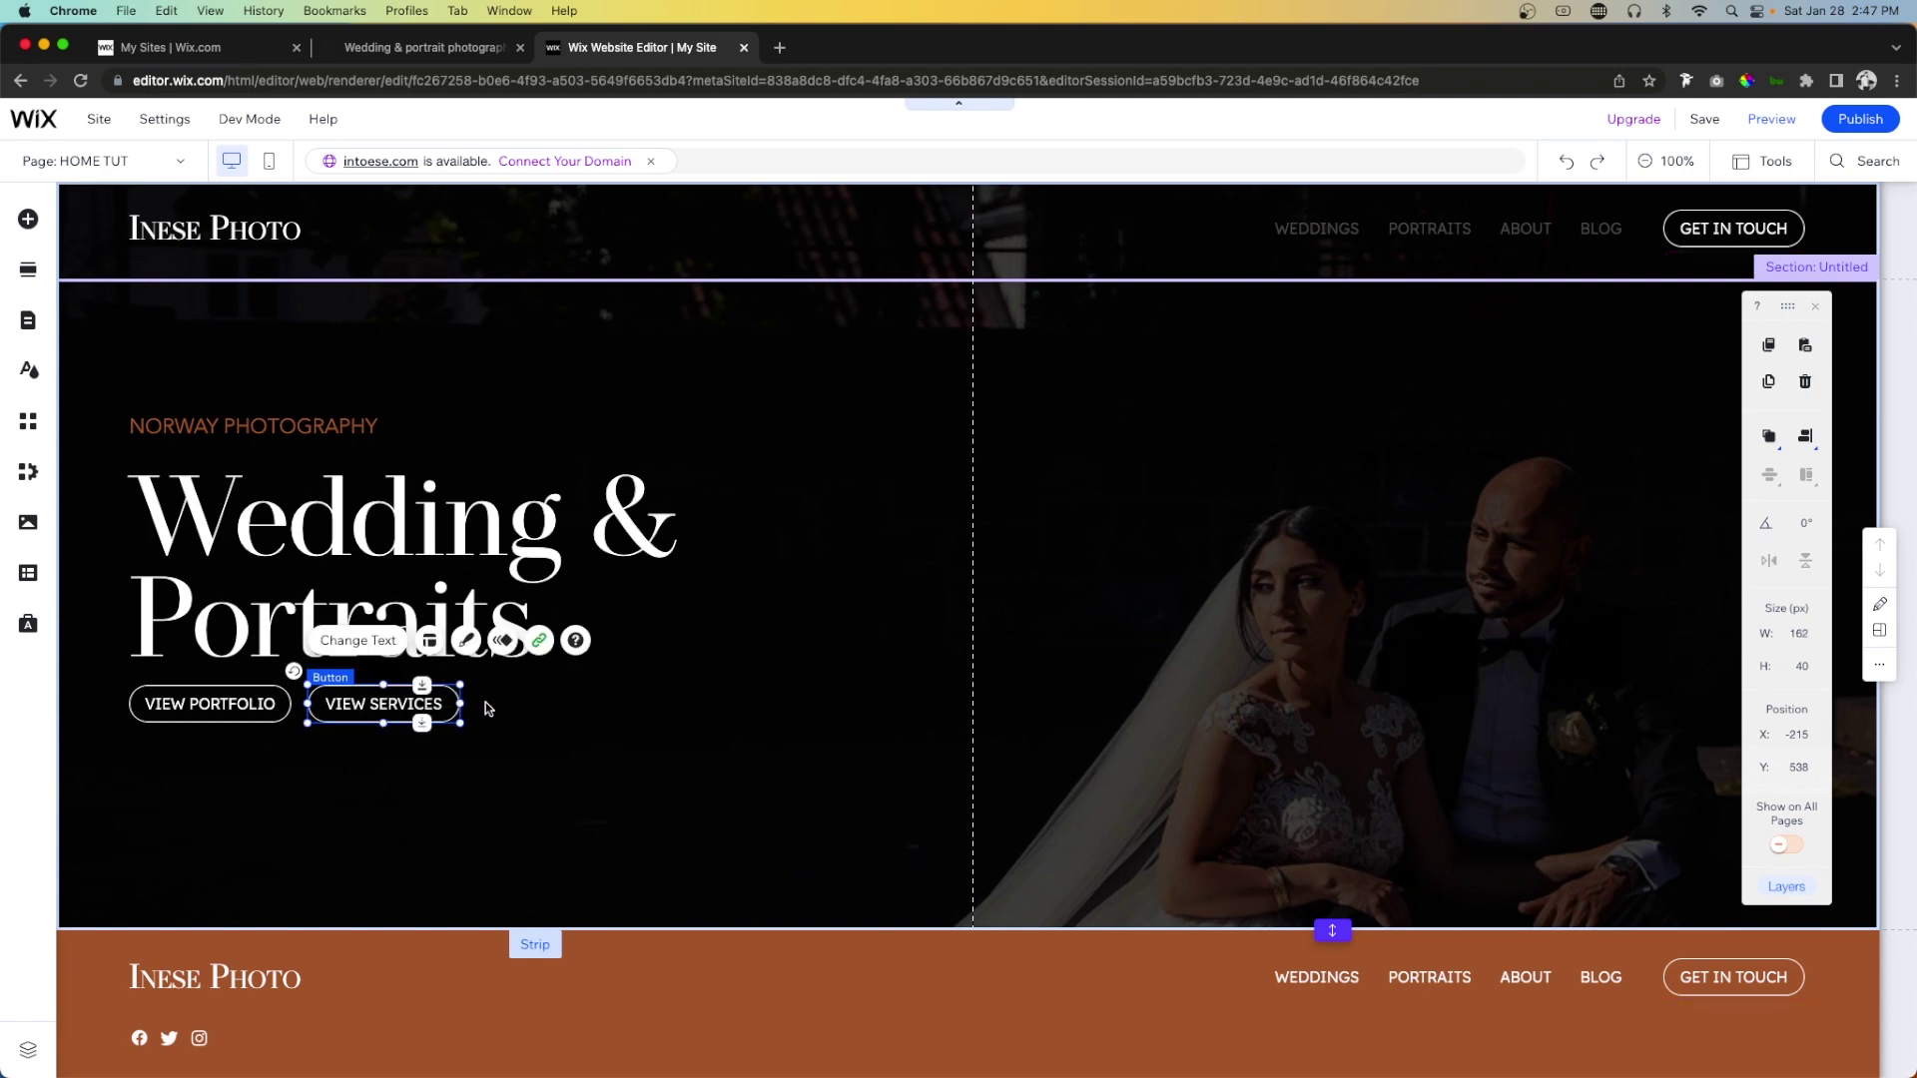
shift+click(220, 706)
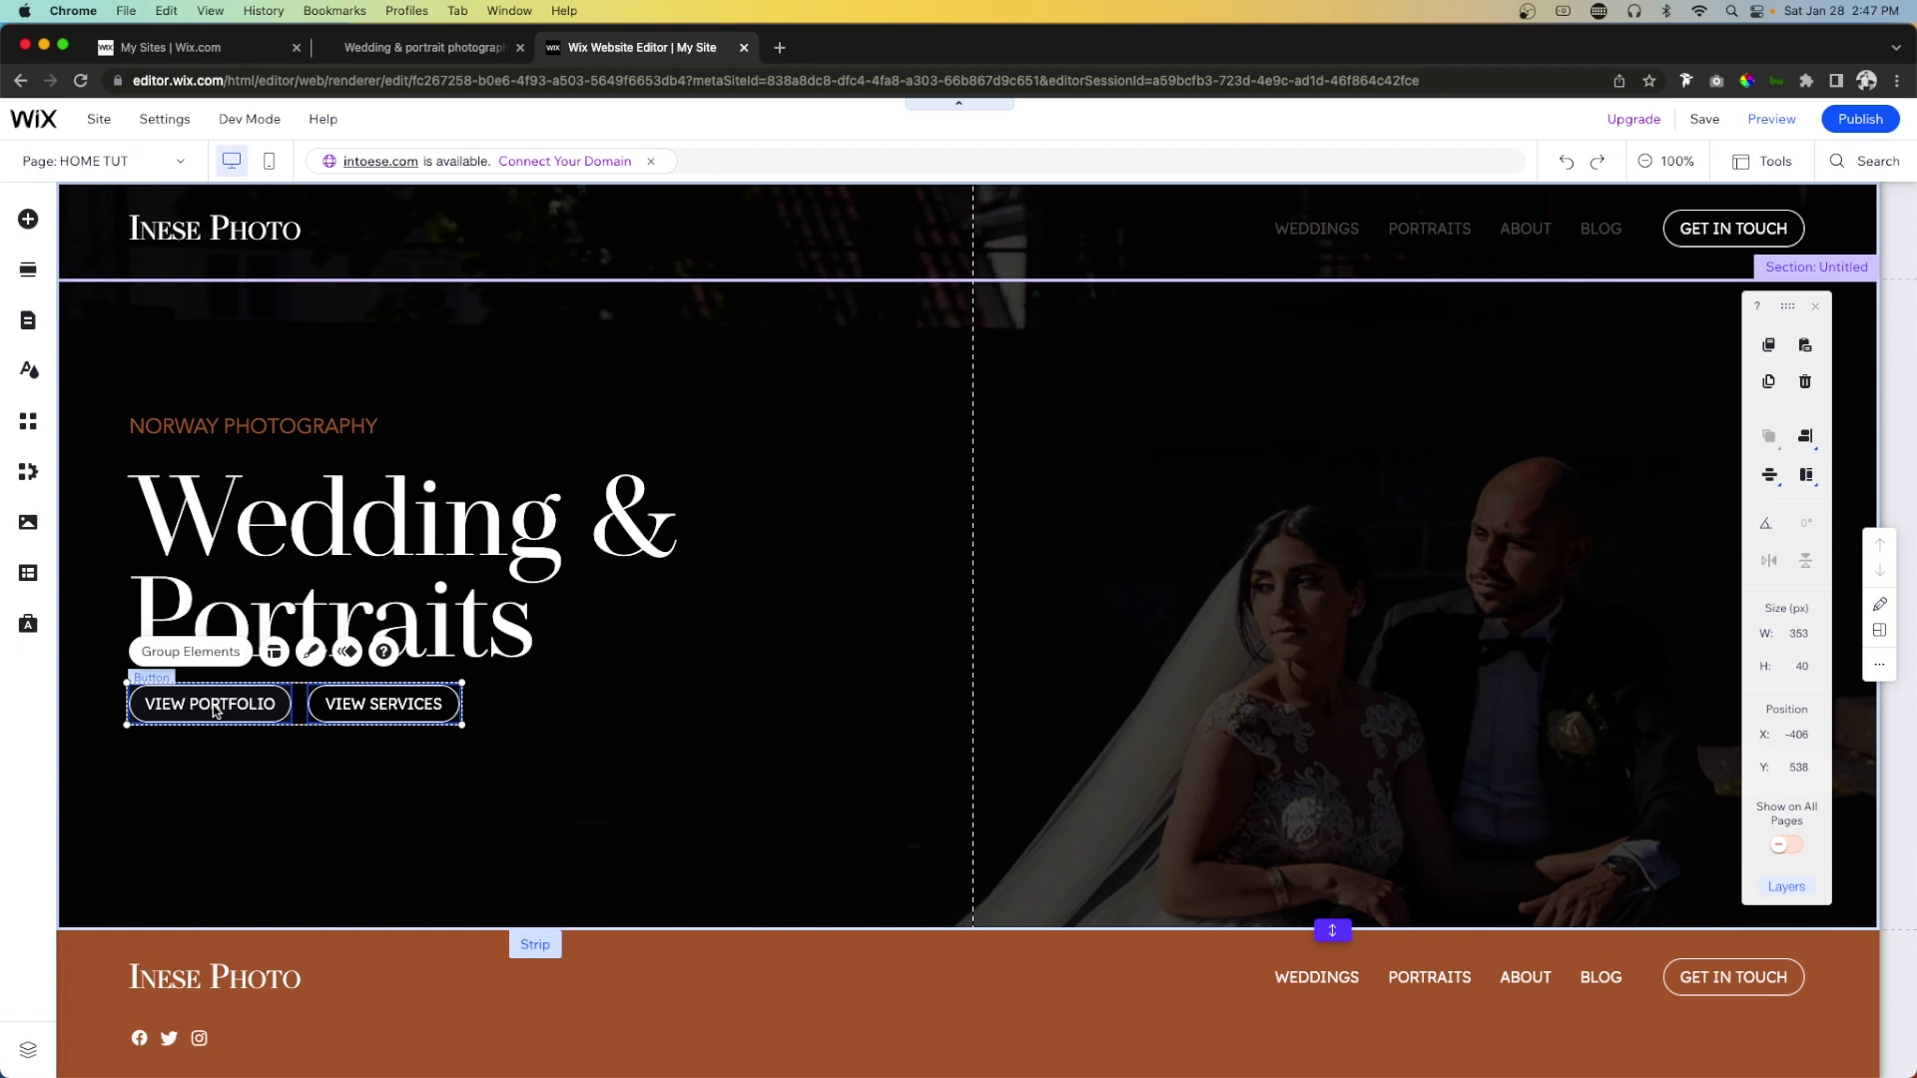
click(1006, 702)
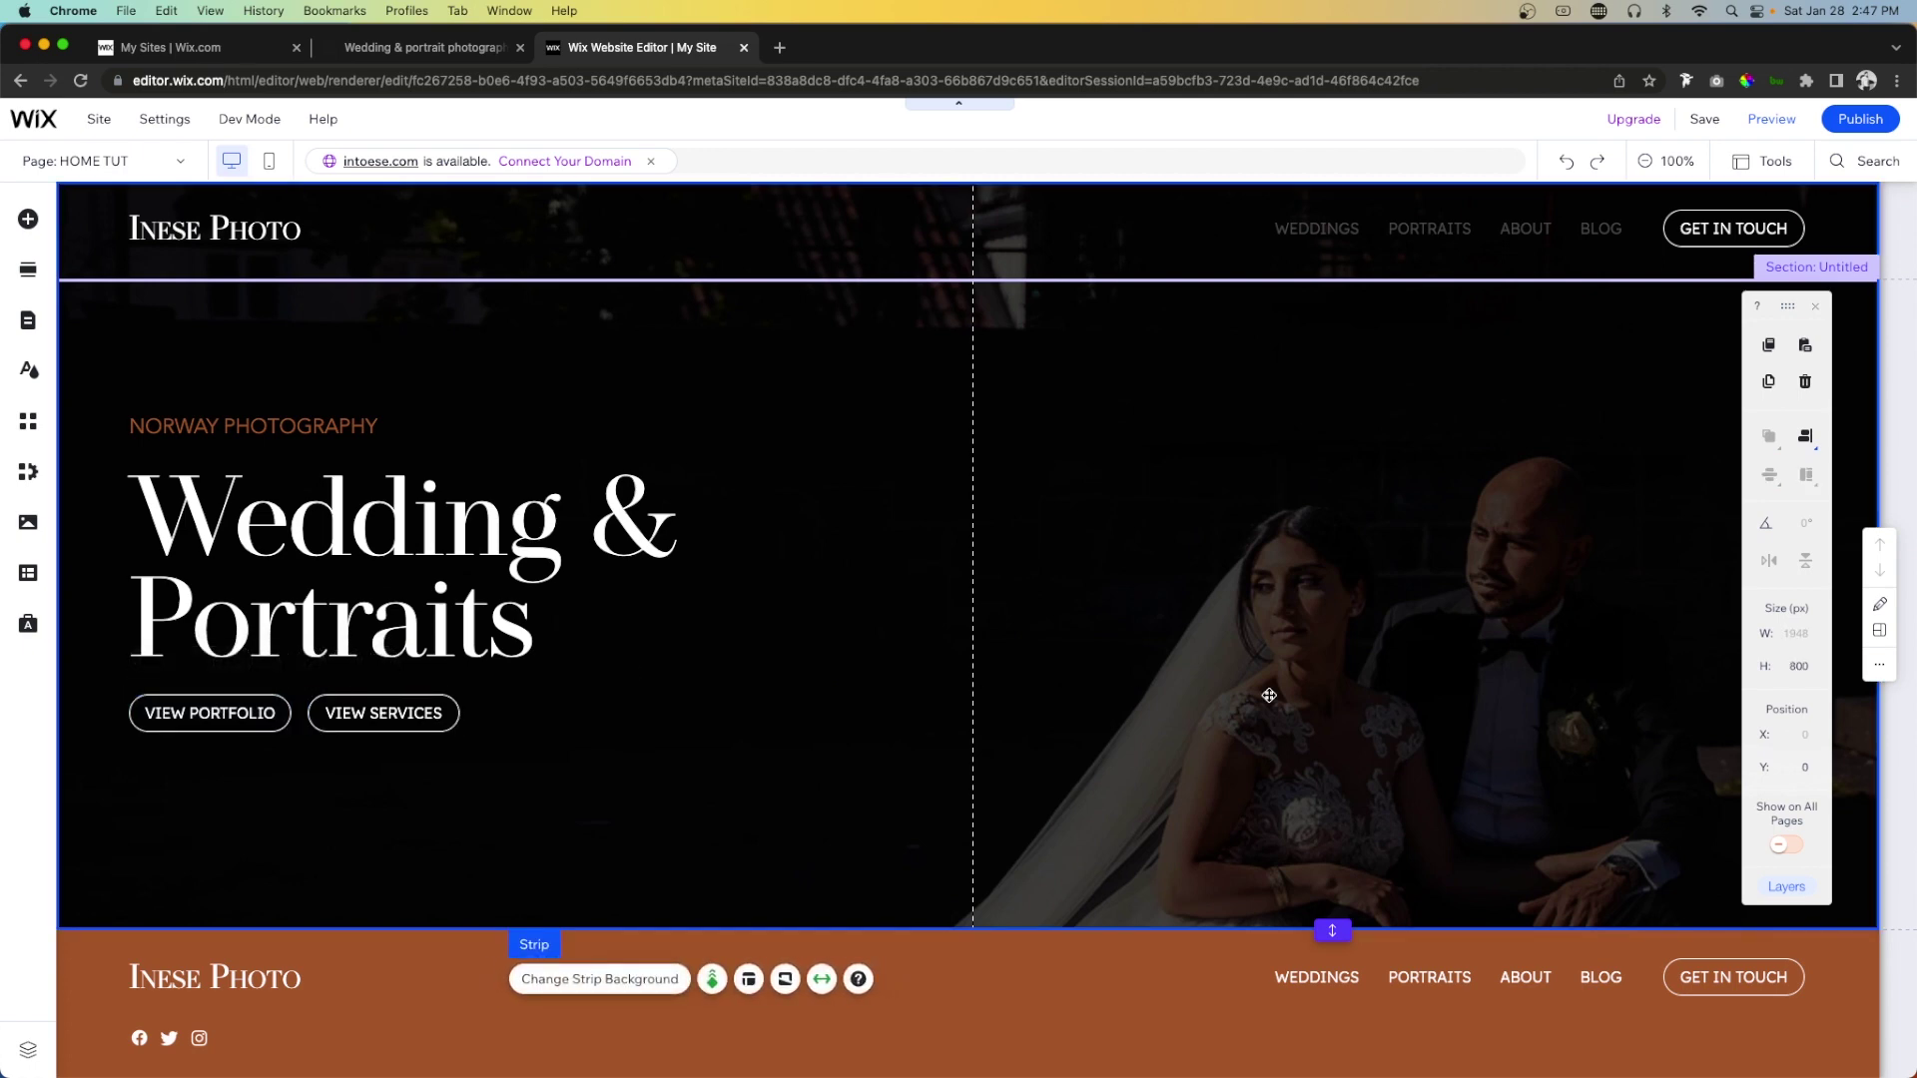
Add a blank section between the hero section and the footer.
scroll(1269, 694, down, 2)
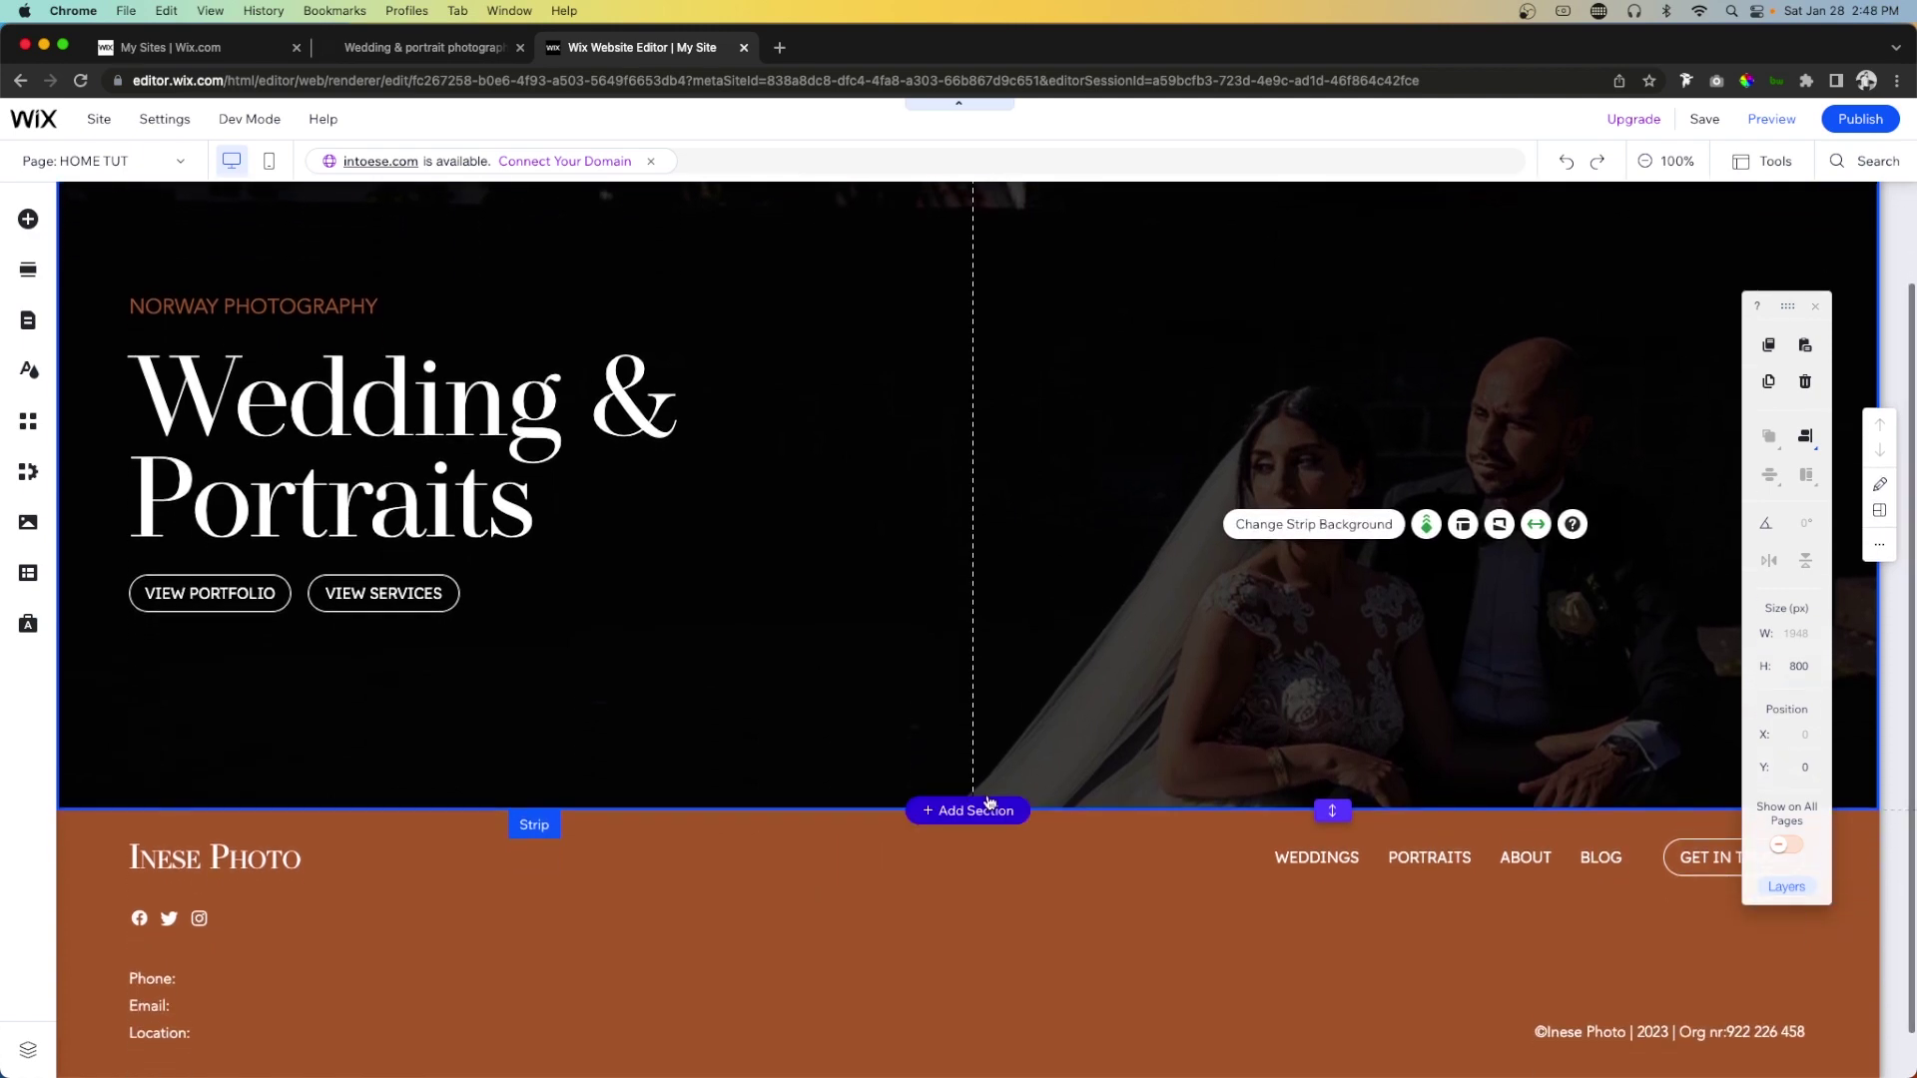
click(970, 809)
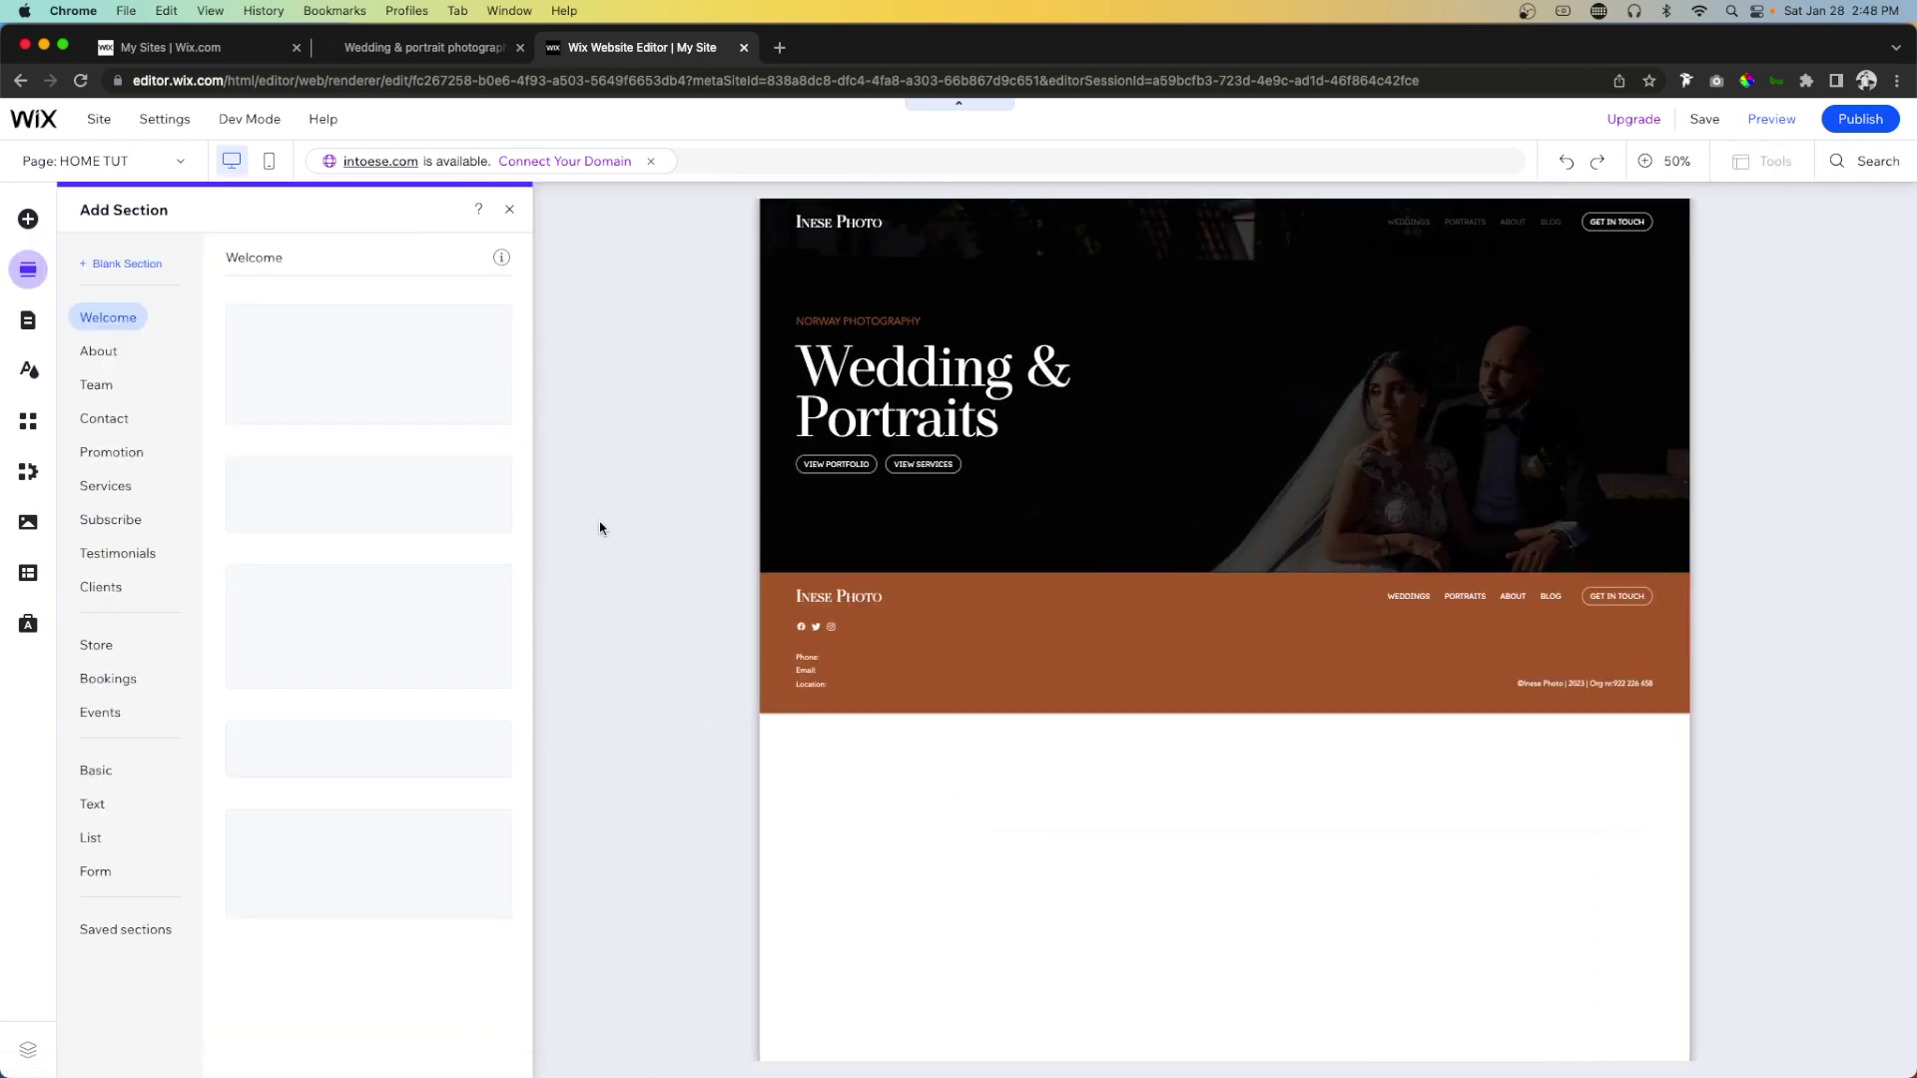
click(119, 264)
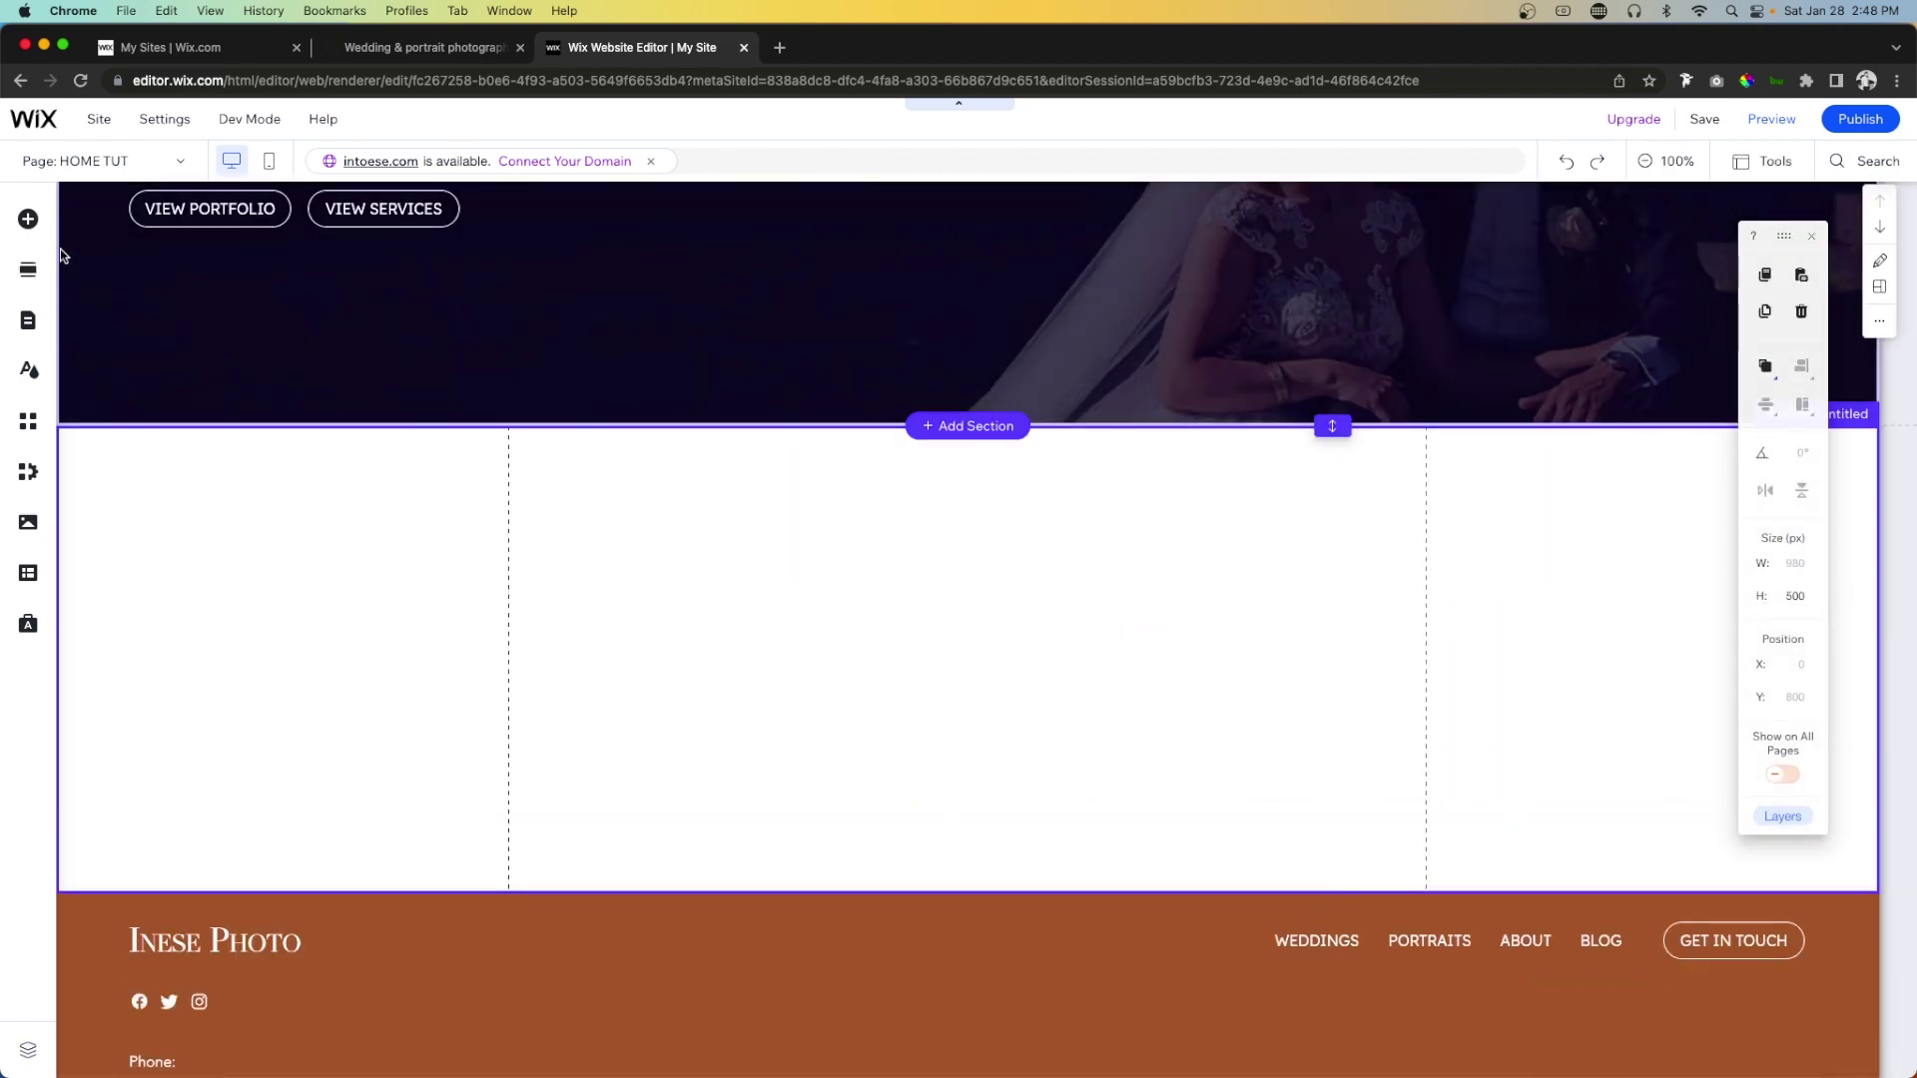
Place a full-width strip element inside the new blank section at about Y 821.
click(28, 219)
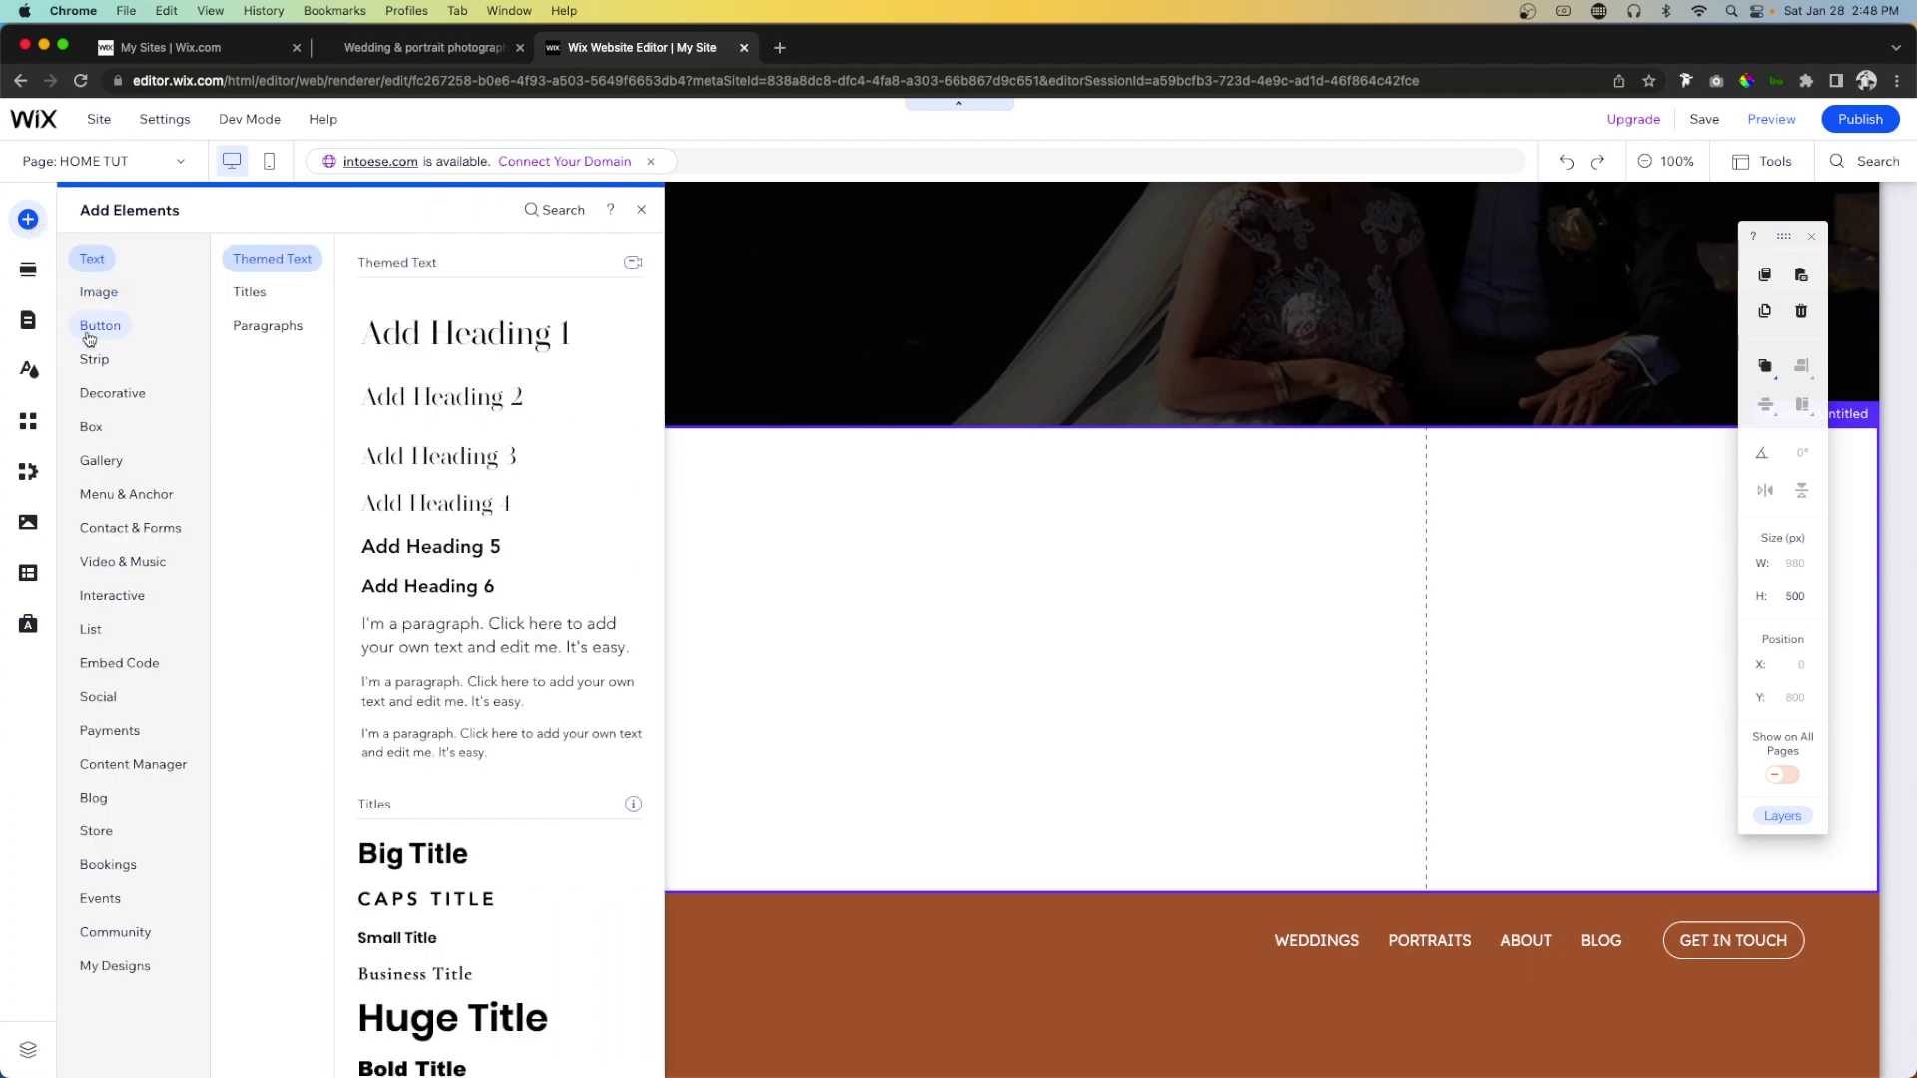
click(94, 359)
drag(182, 334, 956, 635)
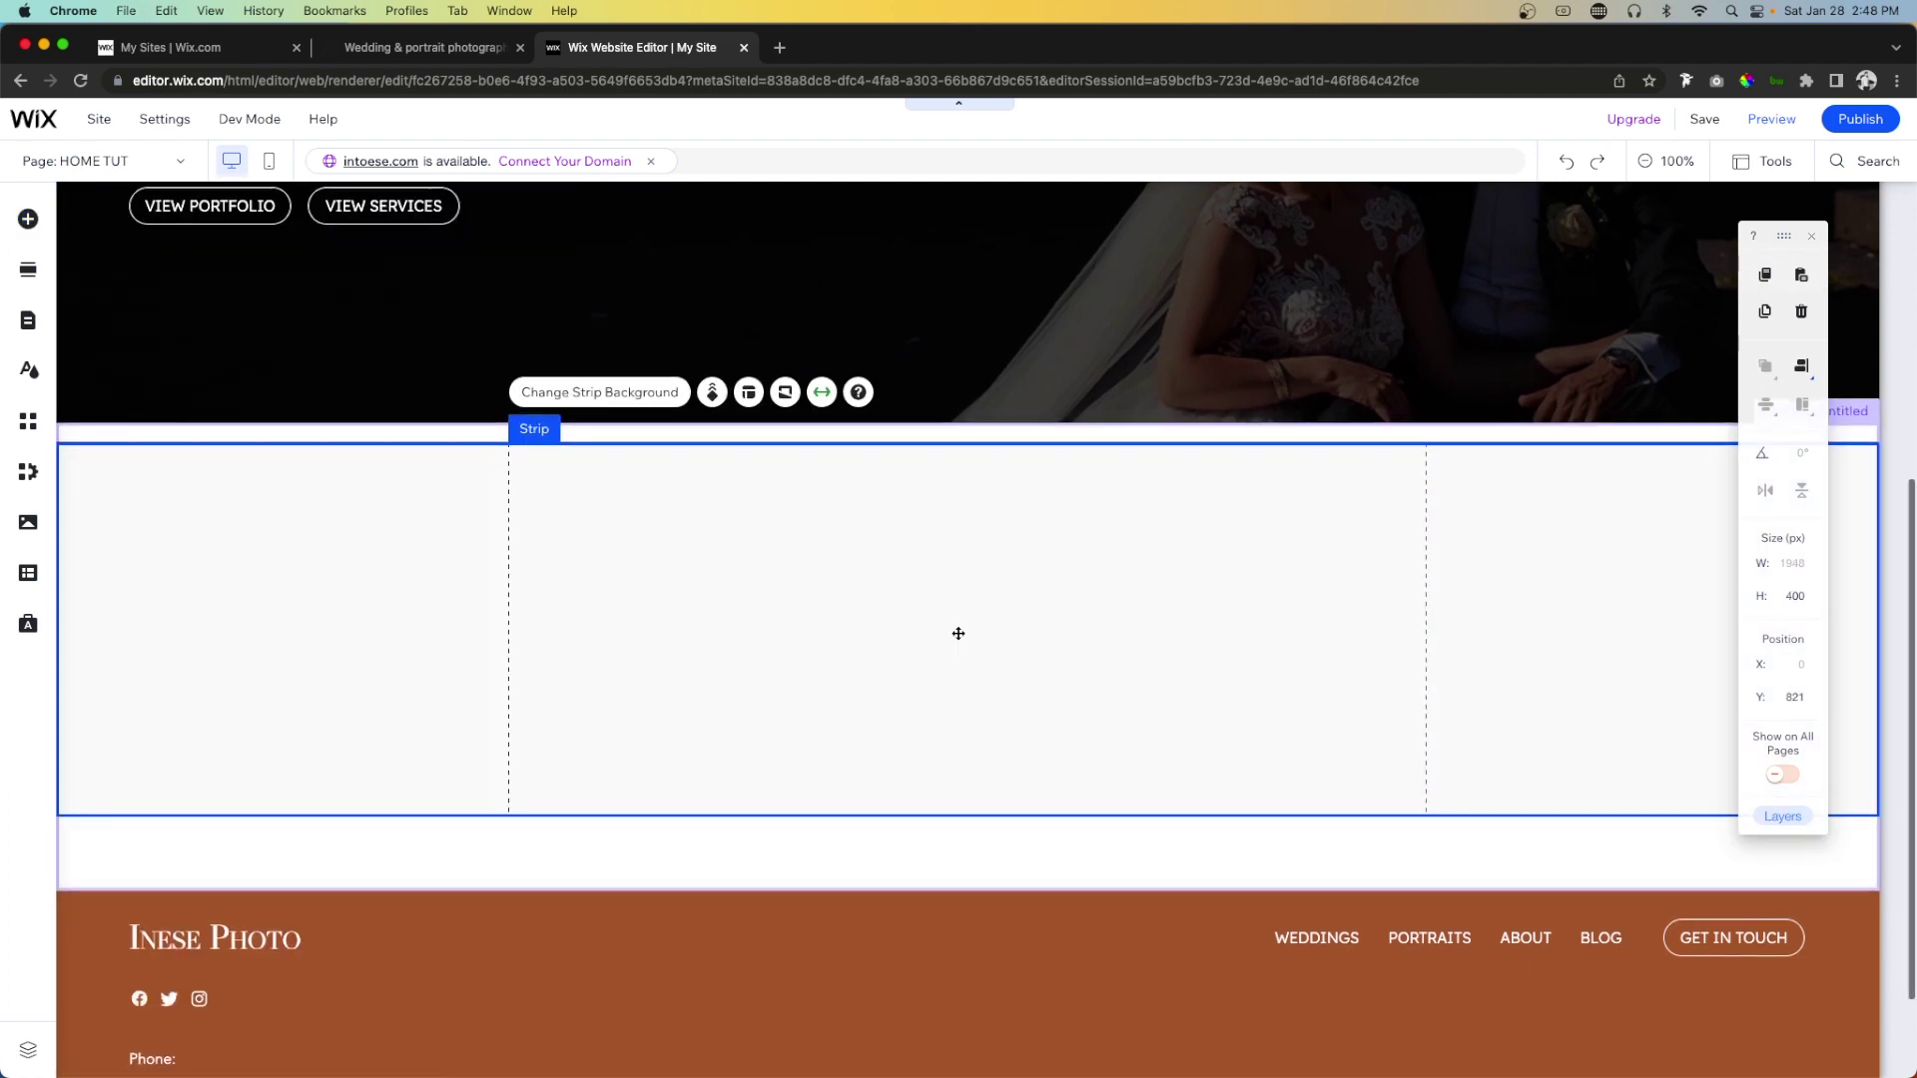
Set the margins of the new screen-stretched strip to 40 px.
click(821, 393)
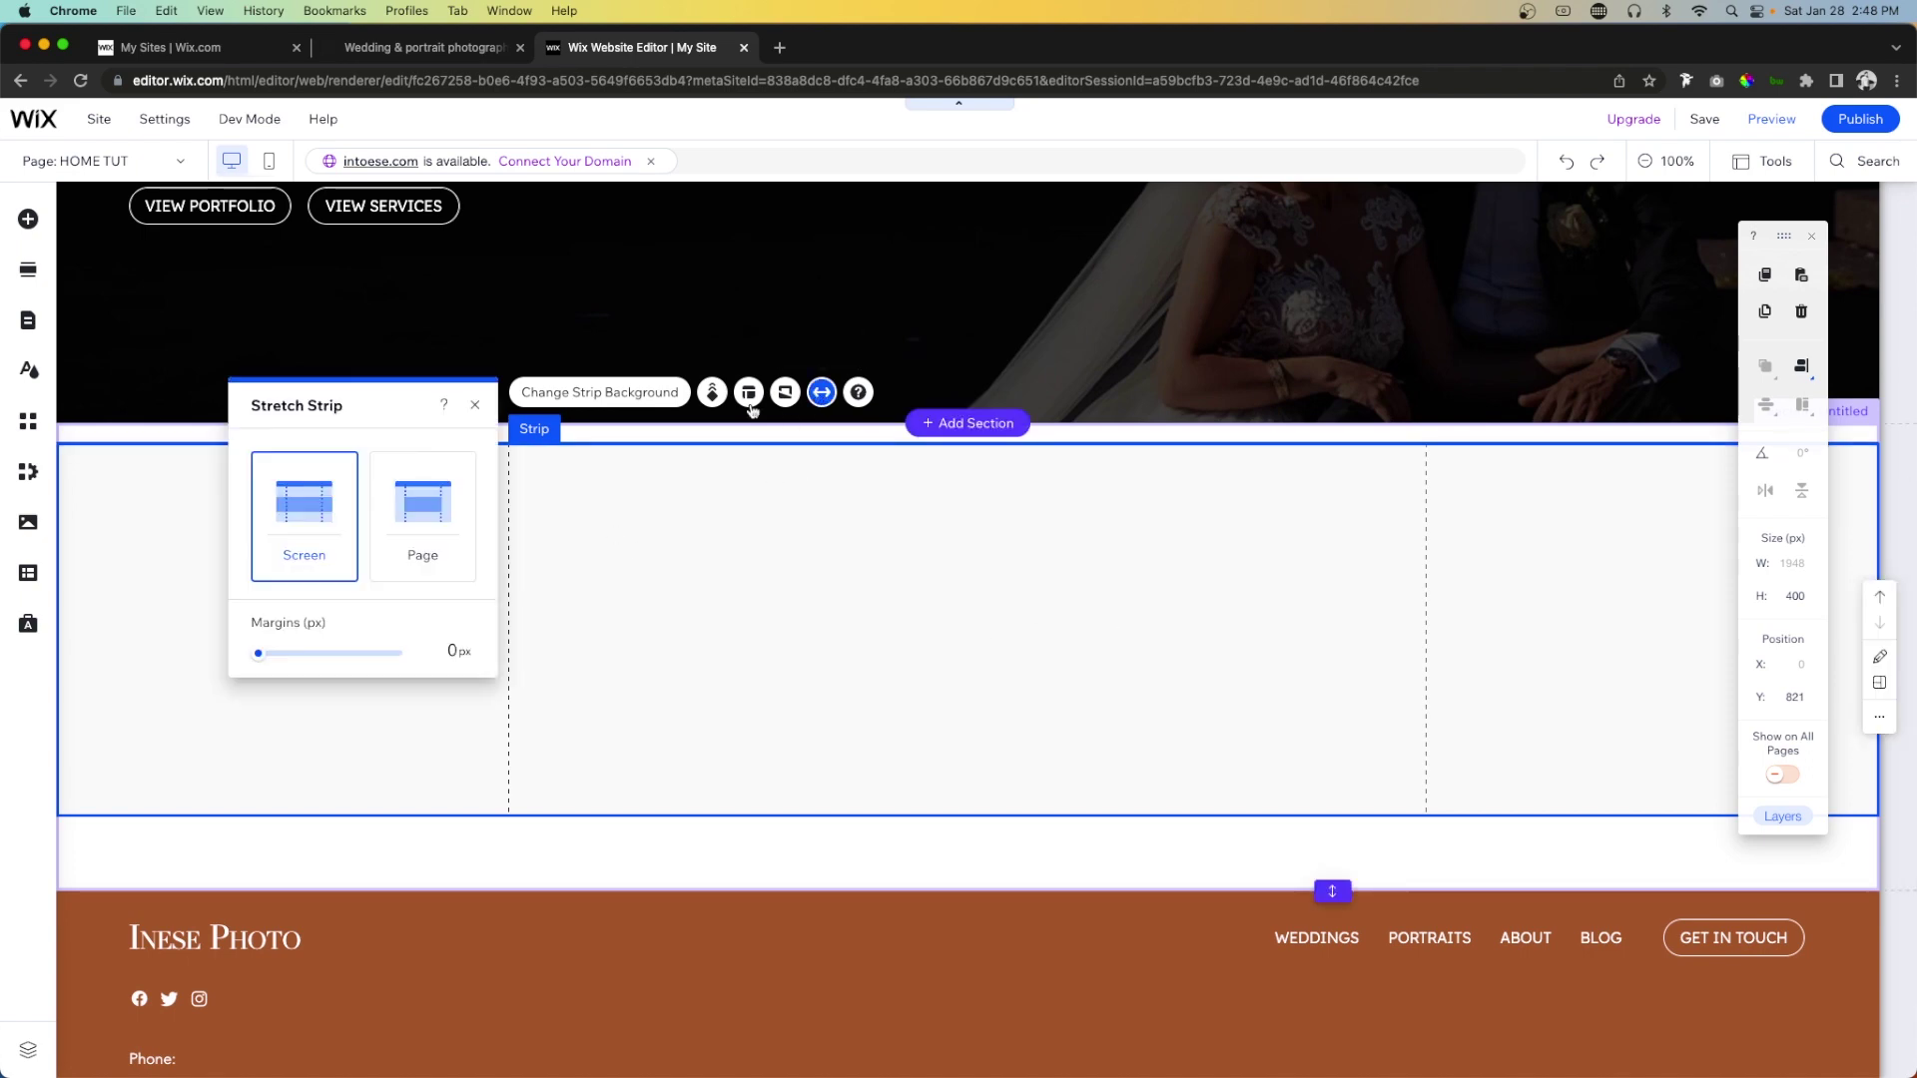
click(435, 651)
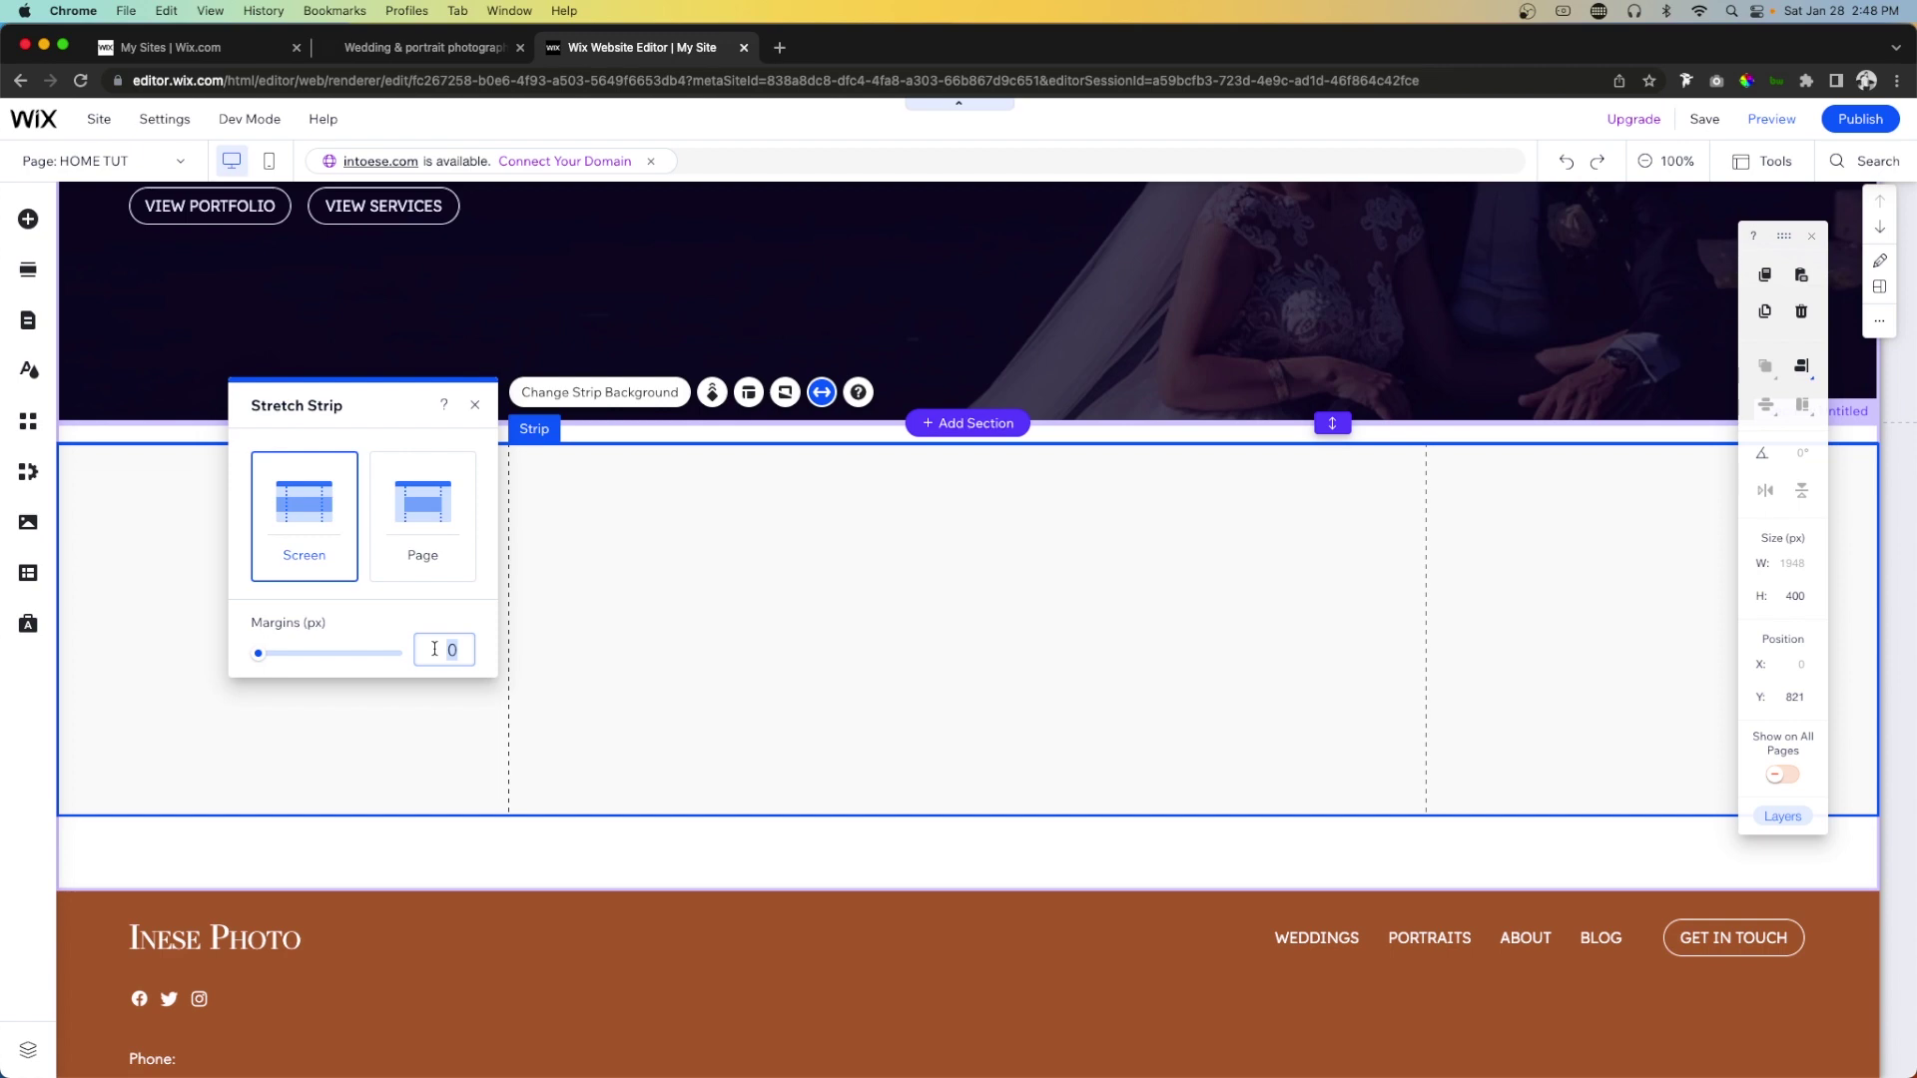
text(40)
key(Return)
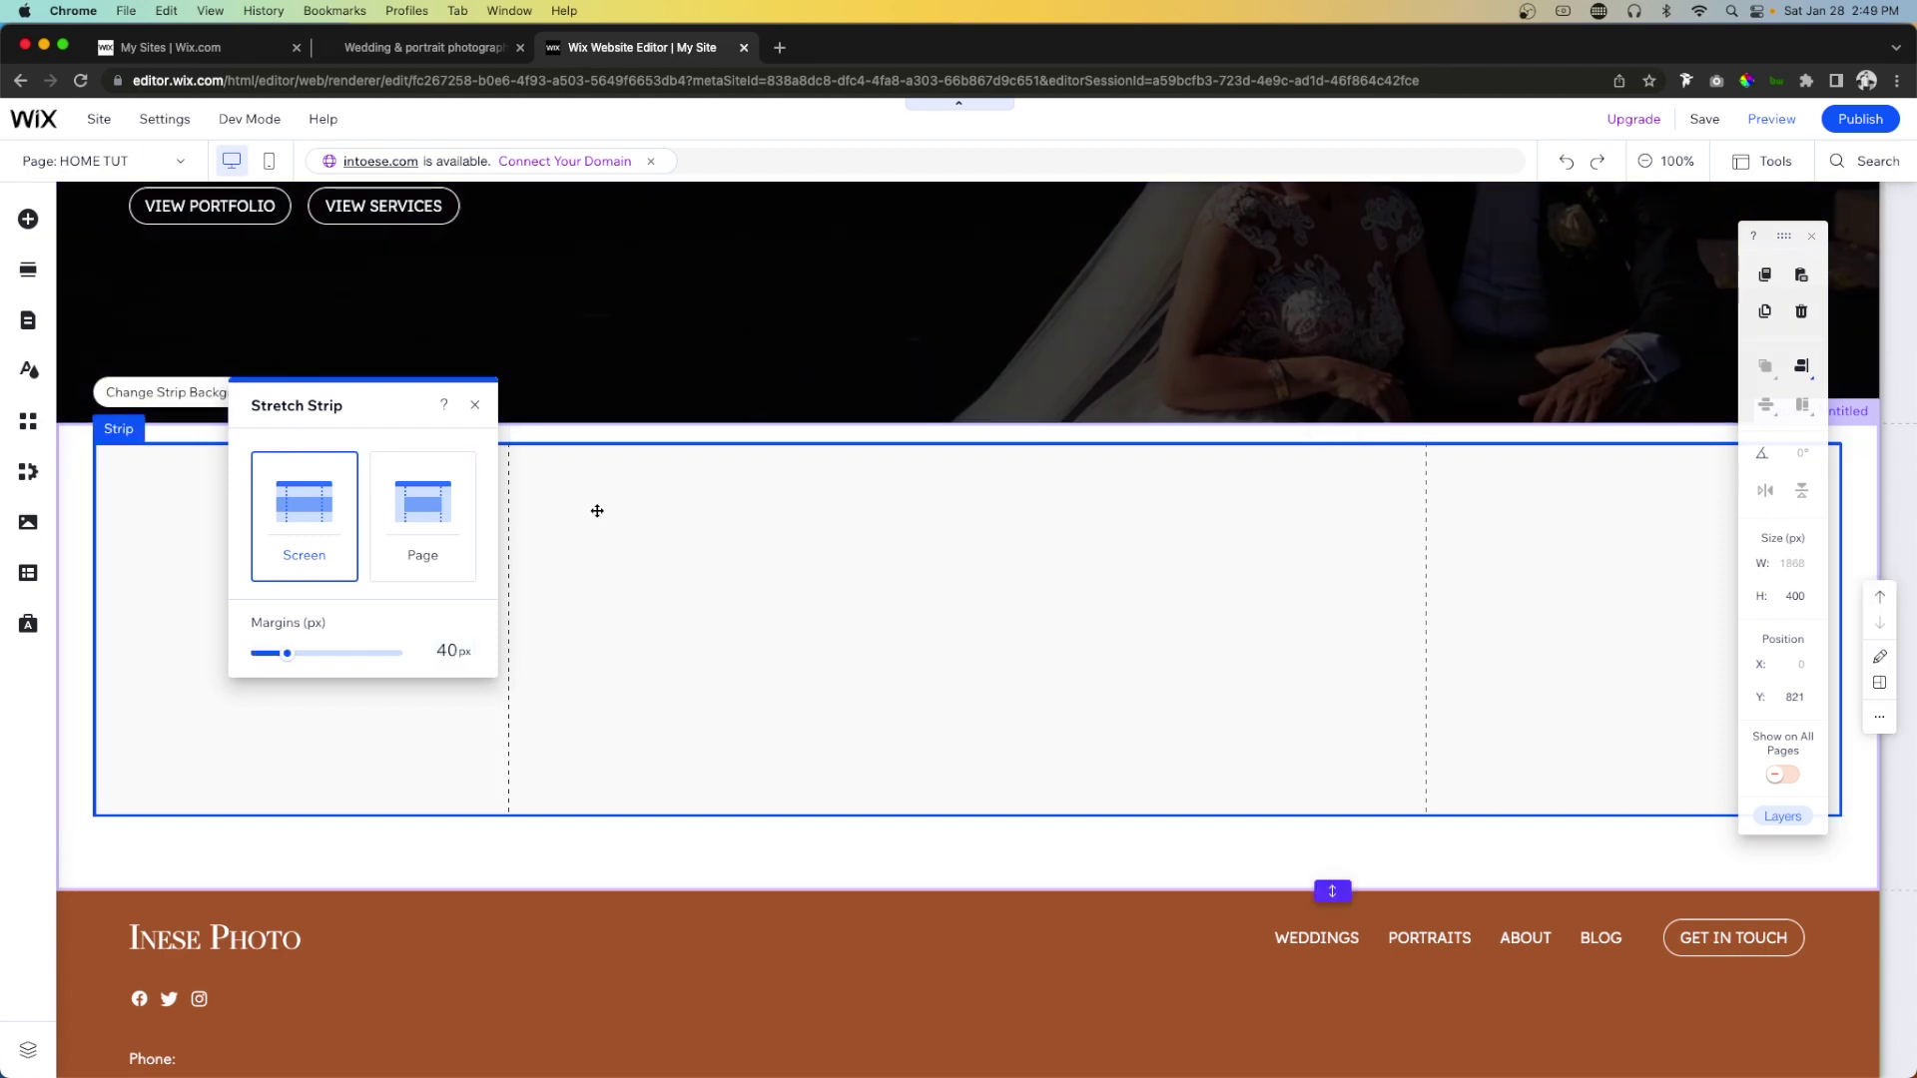
click(474, 404)
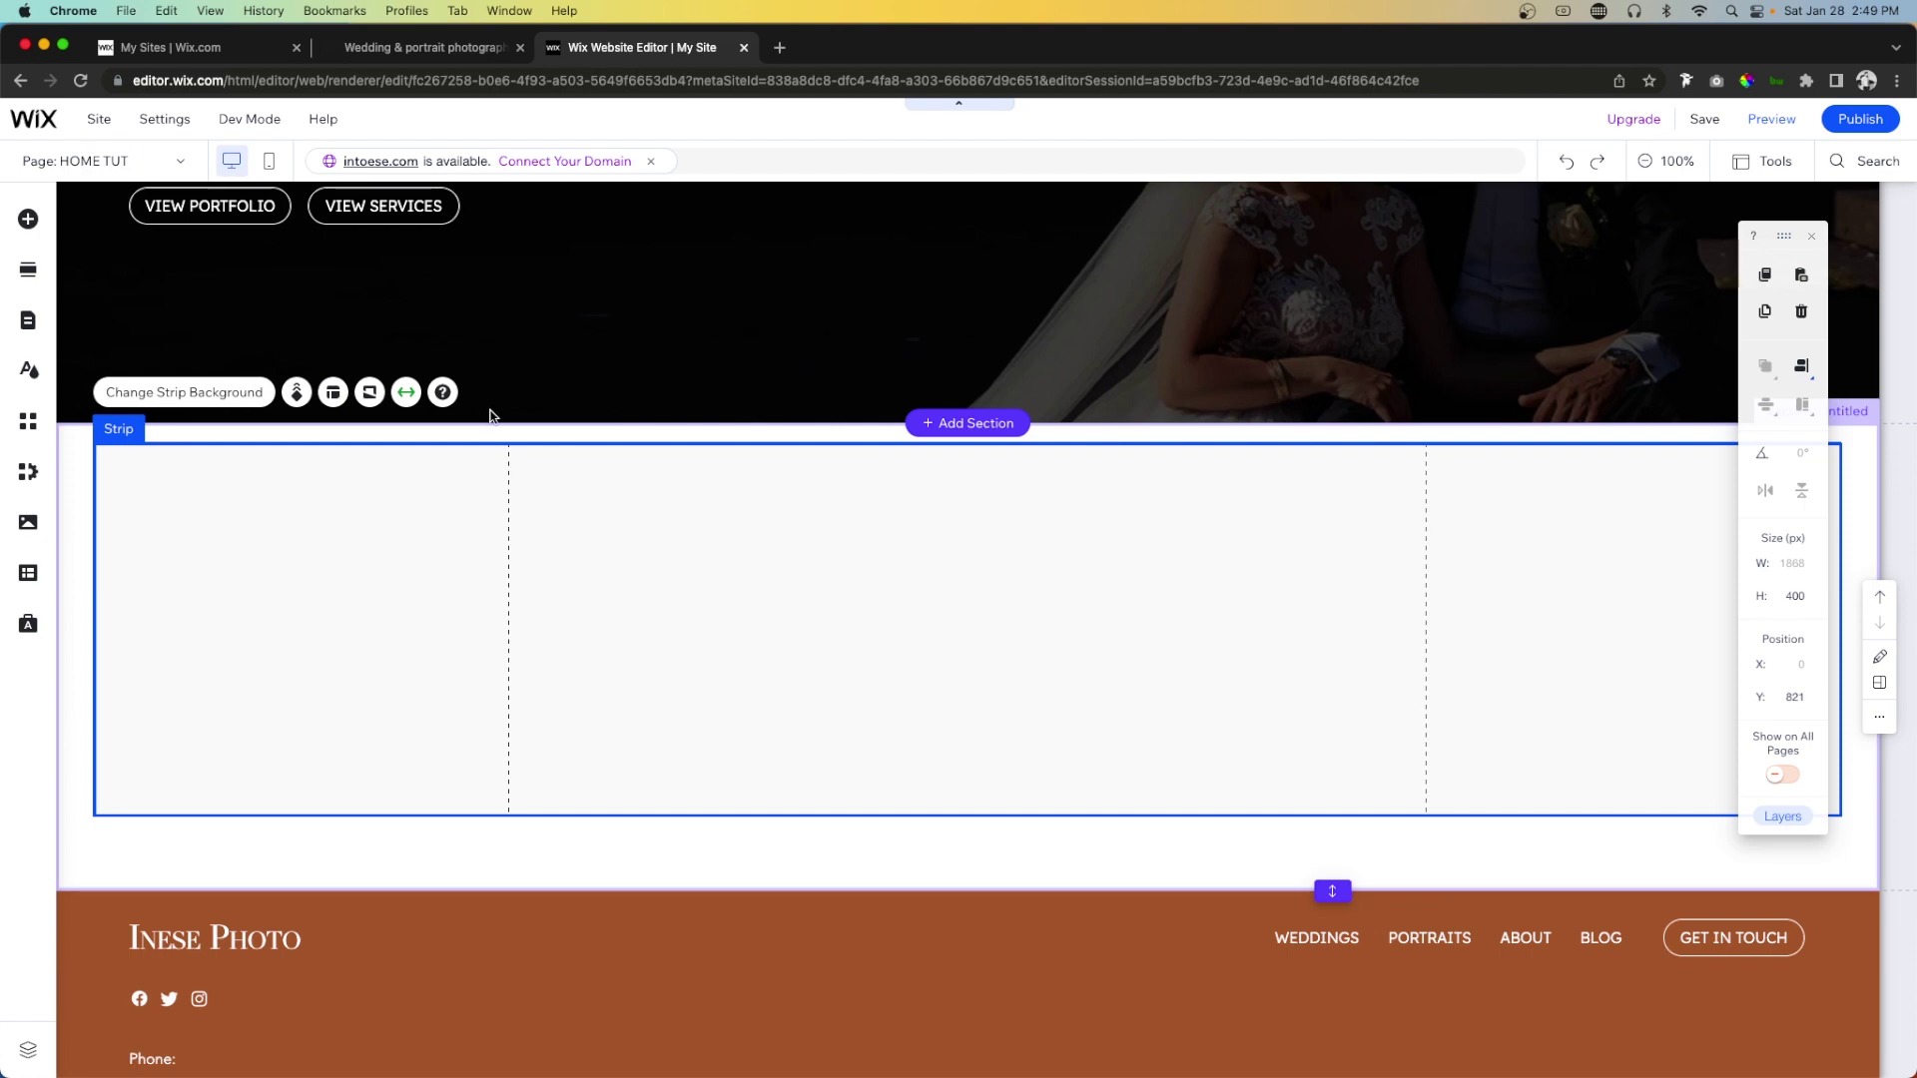
Make the background color of the new strip fully transparent.
click(217, 393)
click(1692, 557)
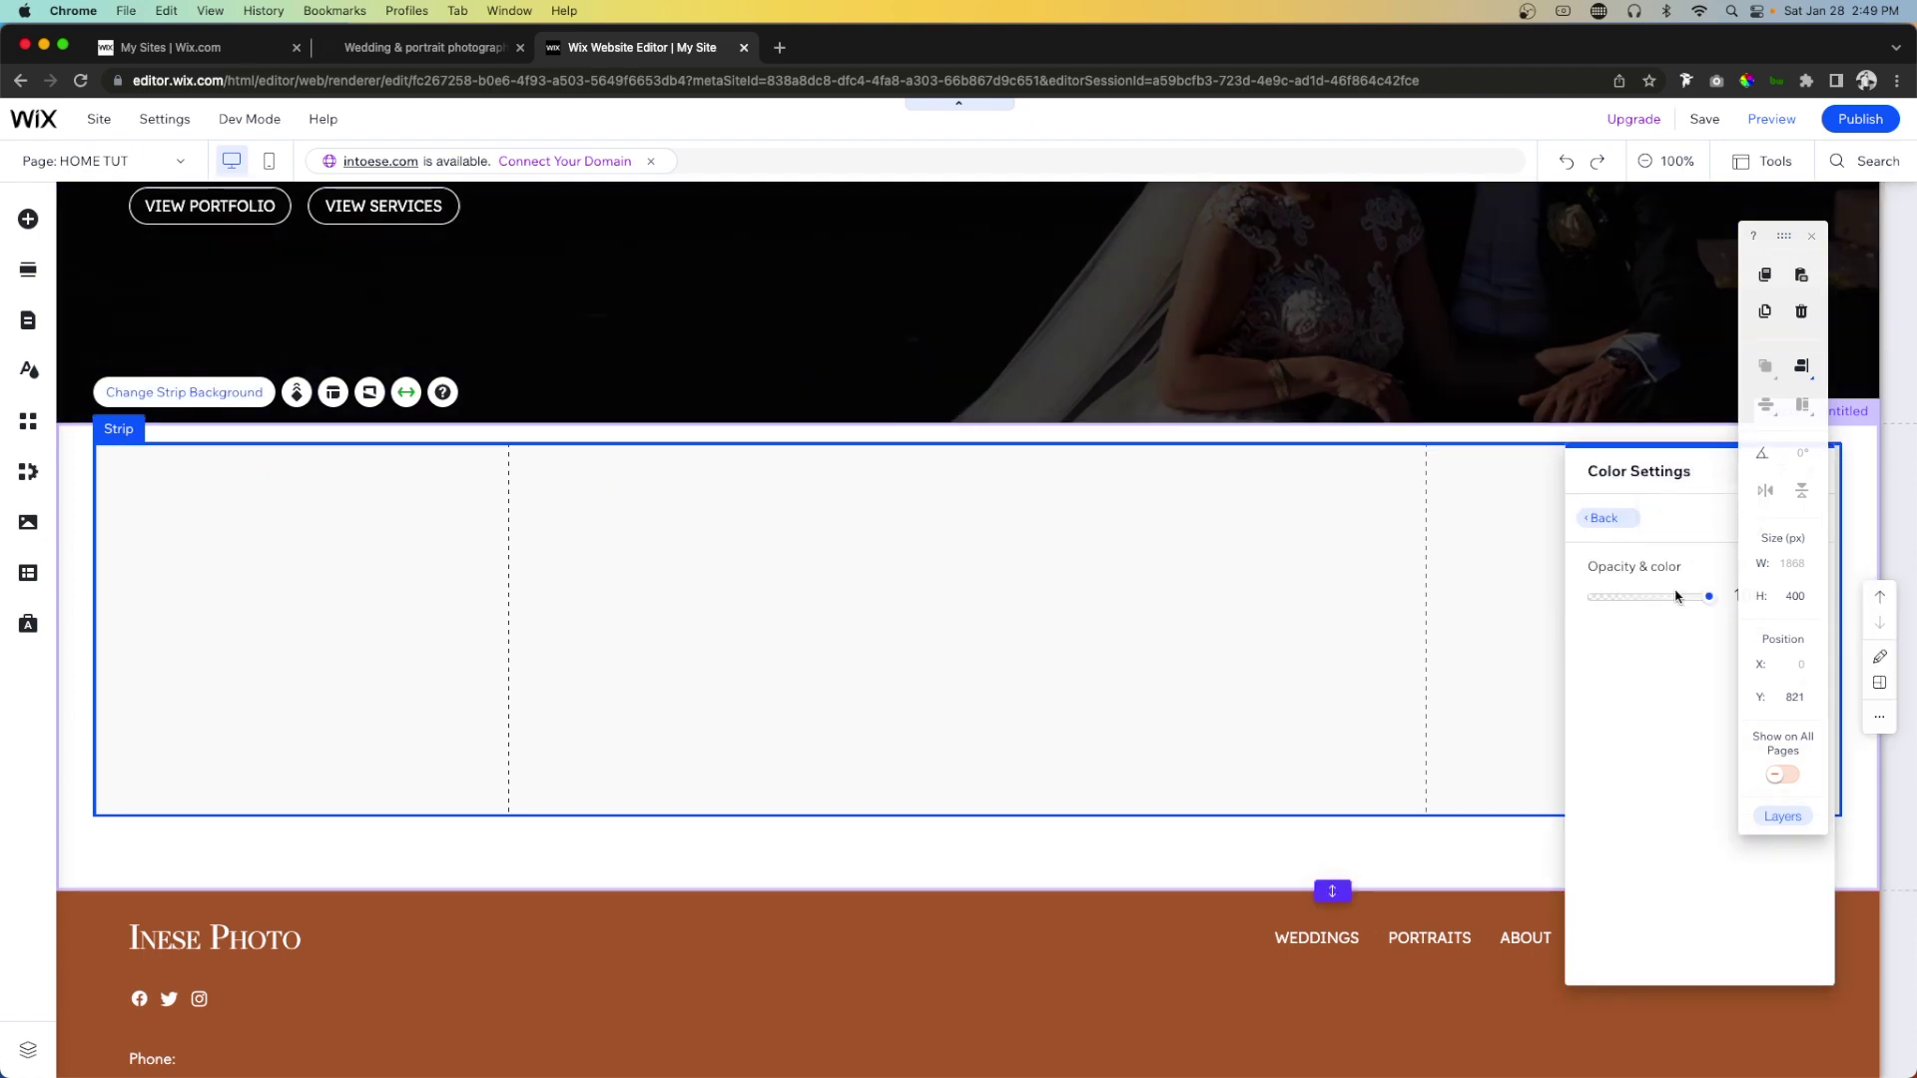
drag(1672, 599, 1501, 592)
Split the new strip into two columns with custom proportions of 68% and 32%.
click(332, 392)
click(1689, 533)
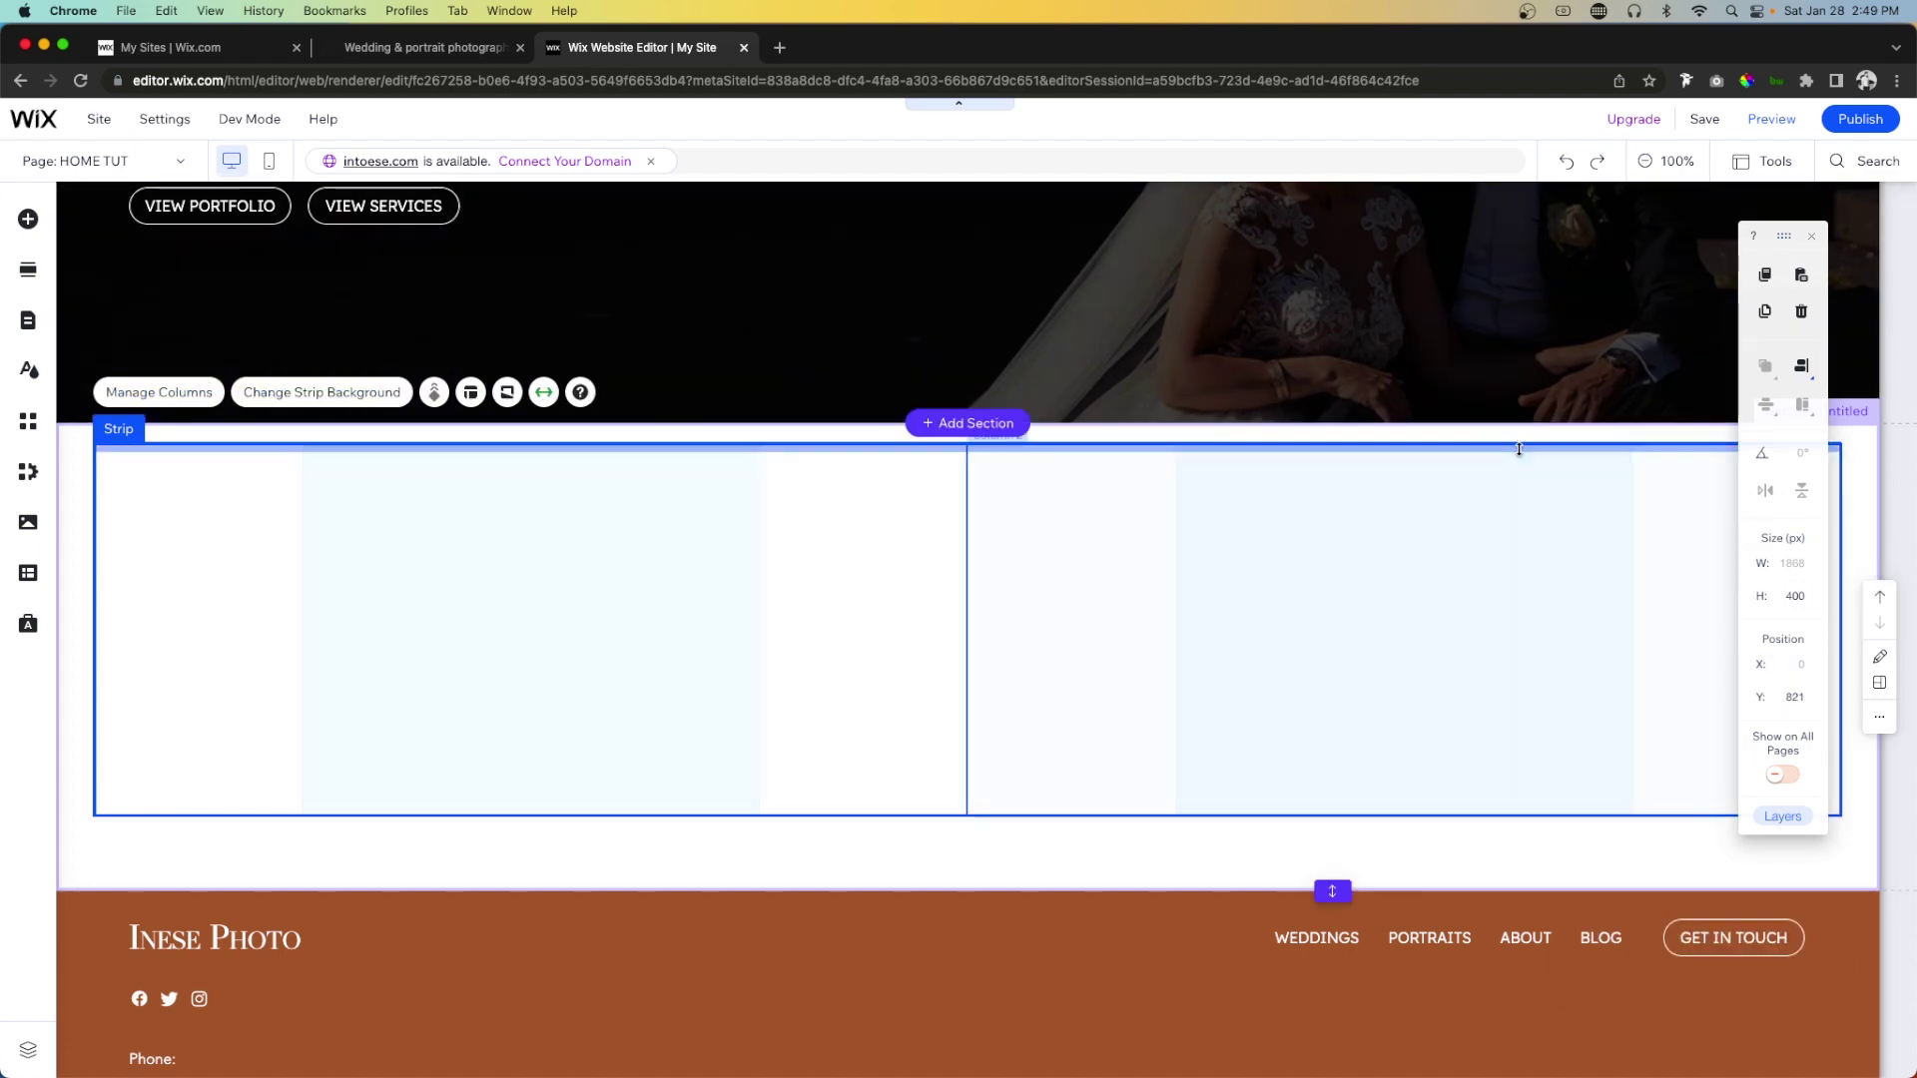
click(470, 393)
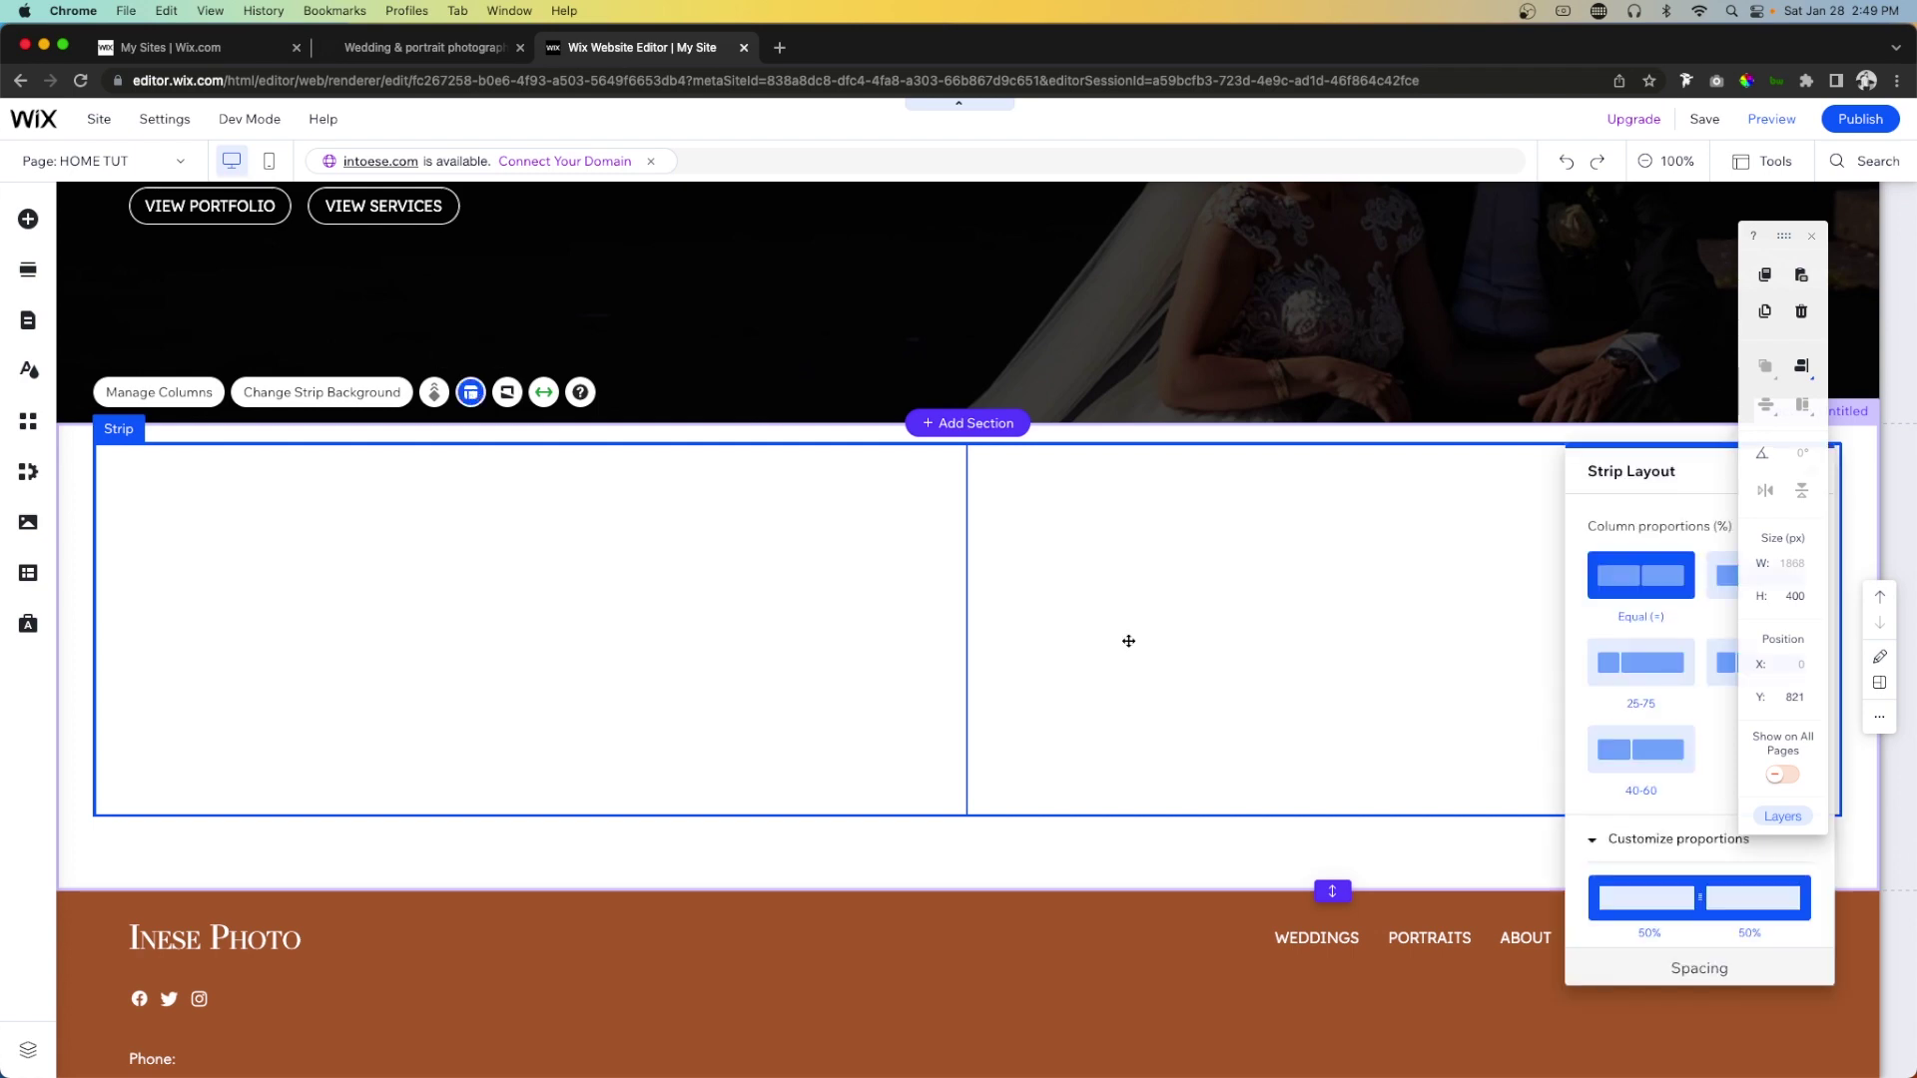
drag(1687, 474, 1345, 381)
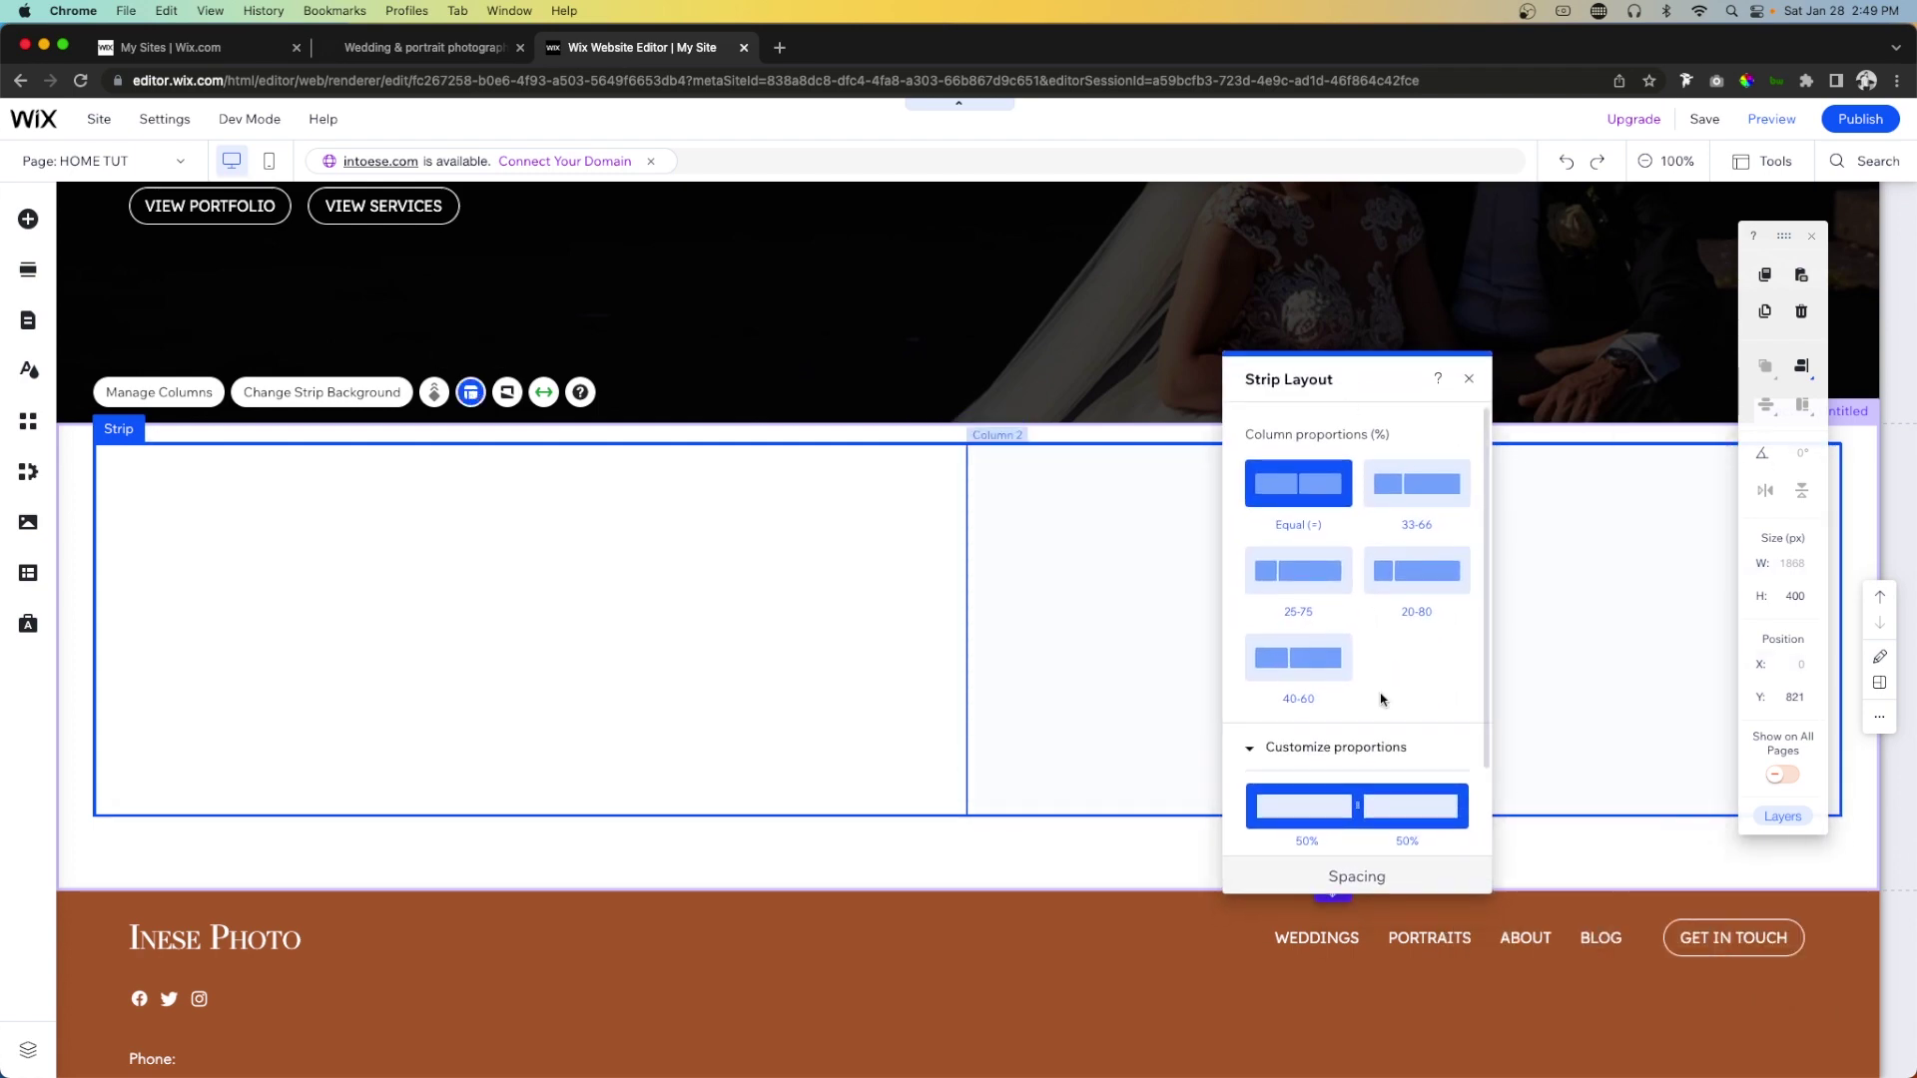
scroll(1382, 699, down, 2)
drag(1360, 656, 1461, 703)
key(super+z)
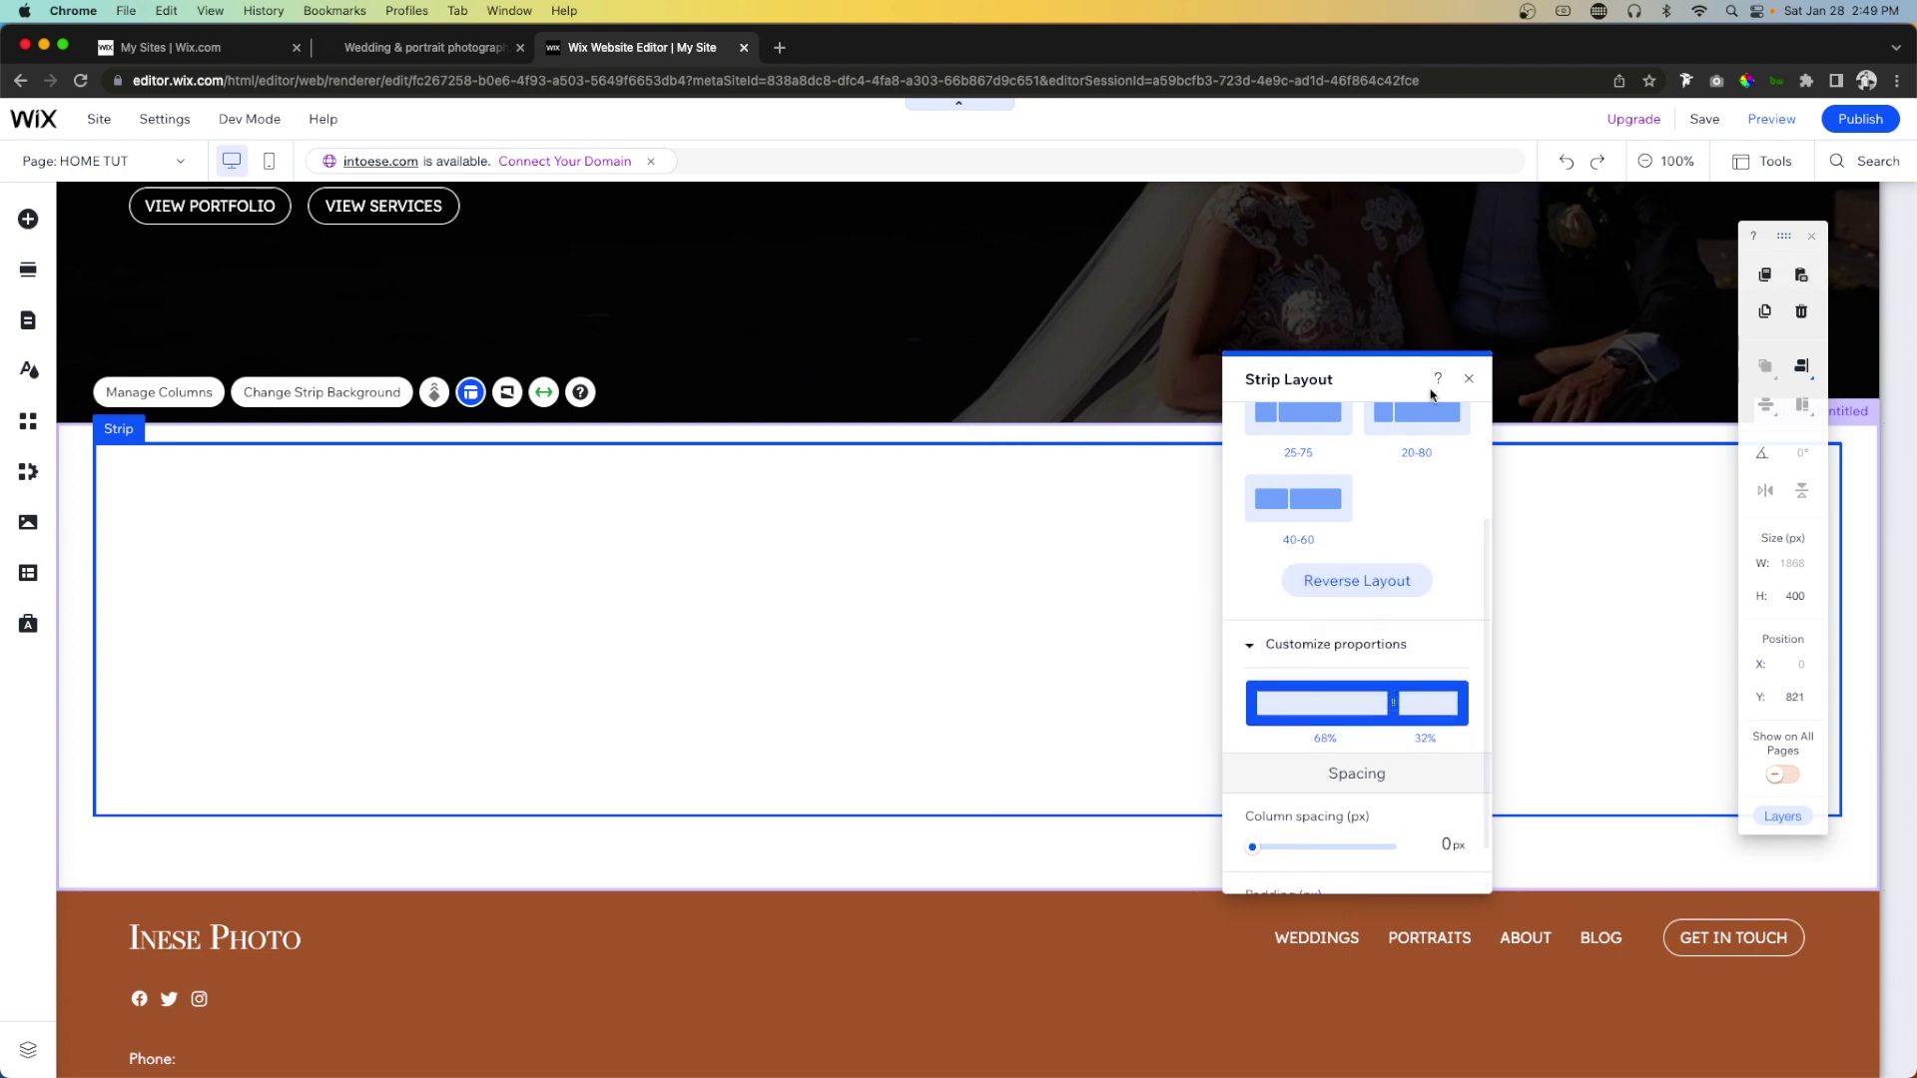
click(1468, 379)
Align the content of the strip's wide first column to the left and that of the narrow second column to the right.
click(419, 532)
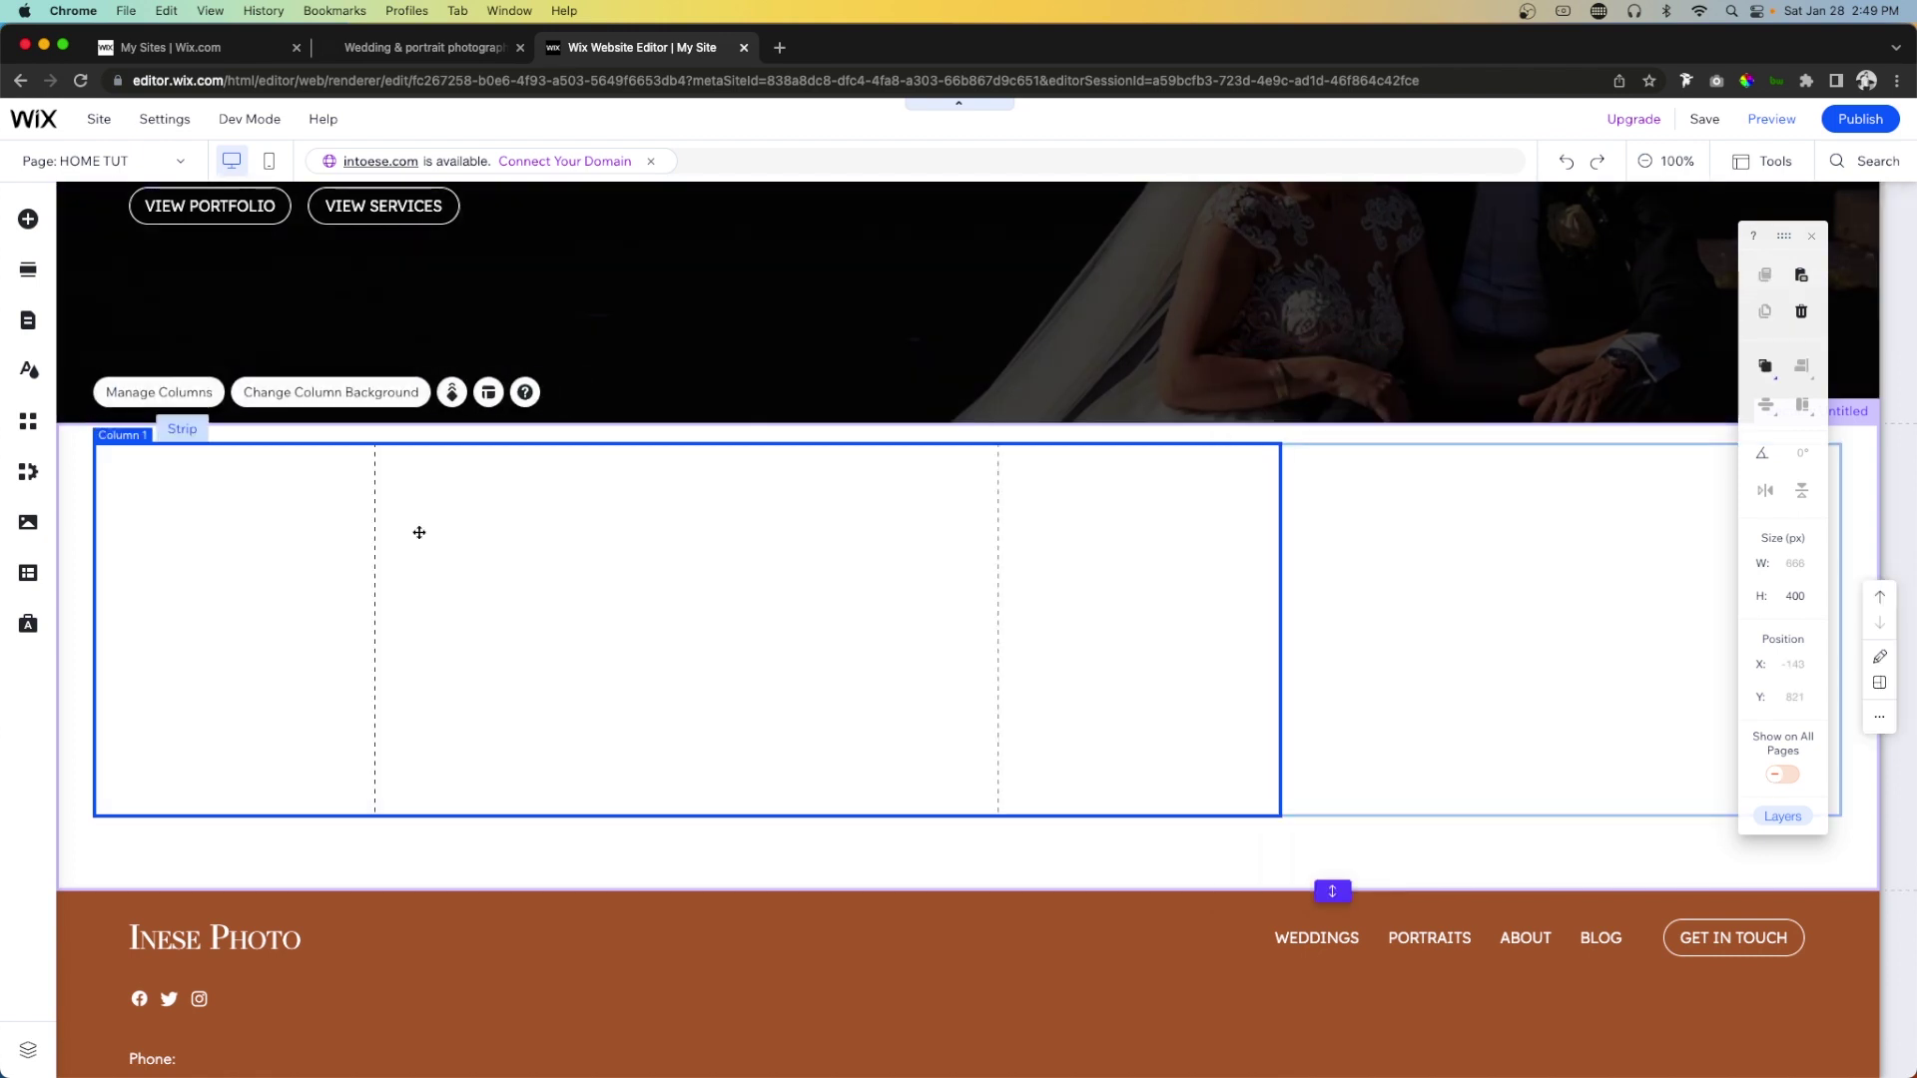
click(1548, 573)
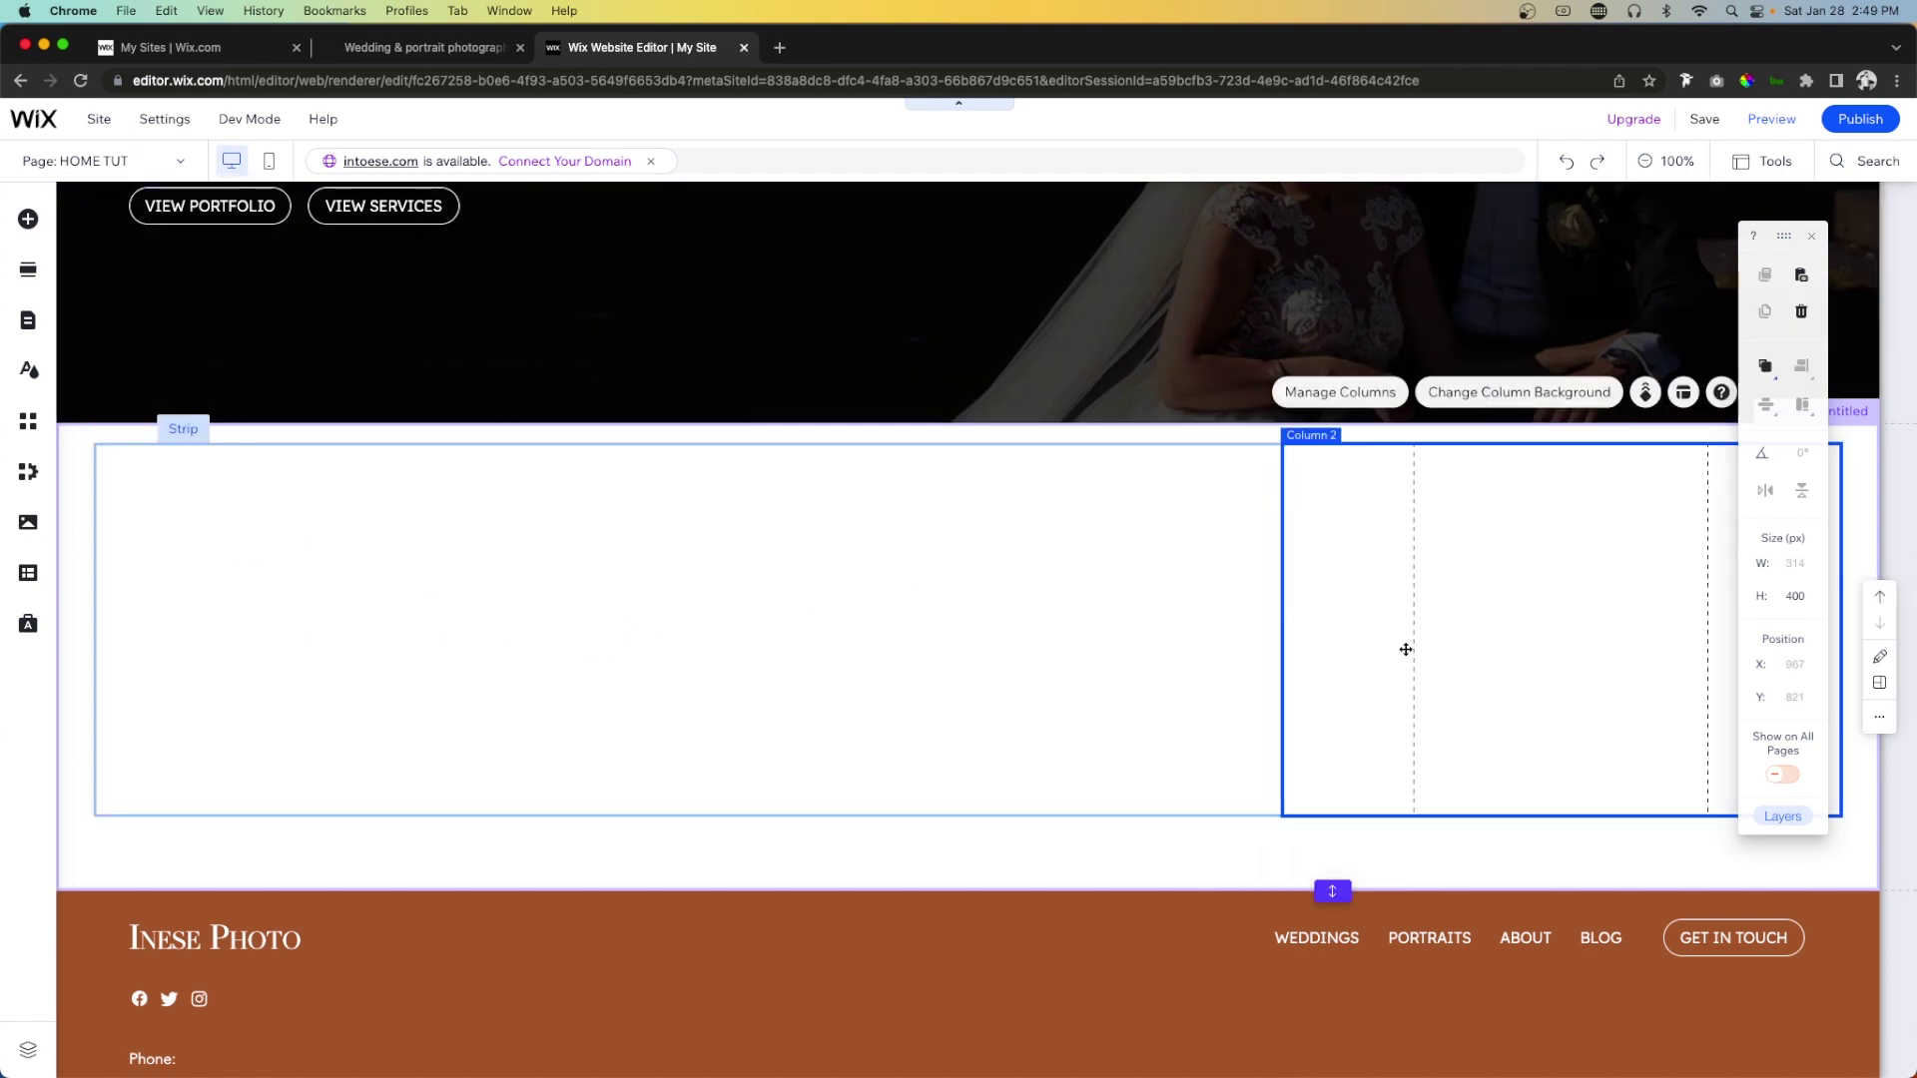
click(669, 593)
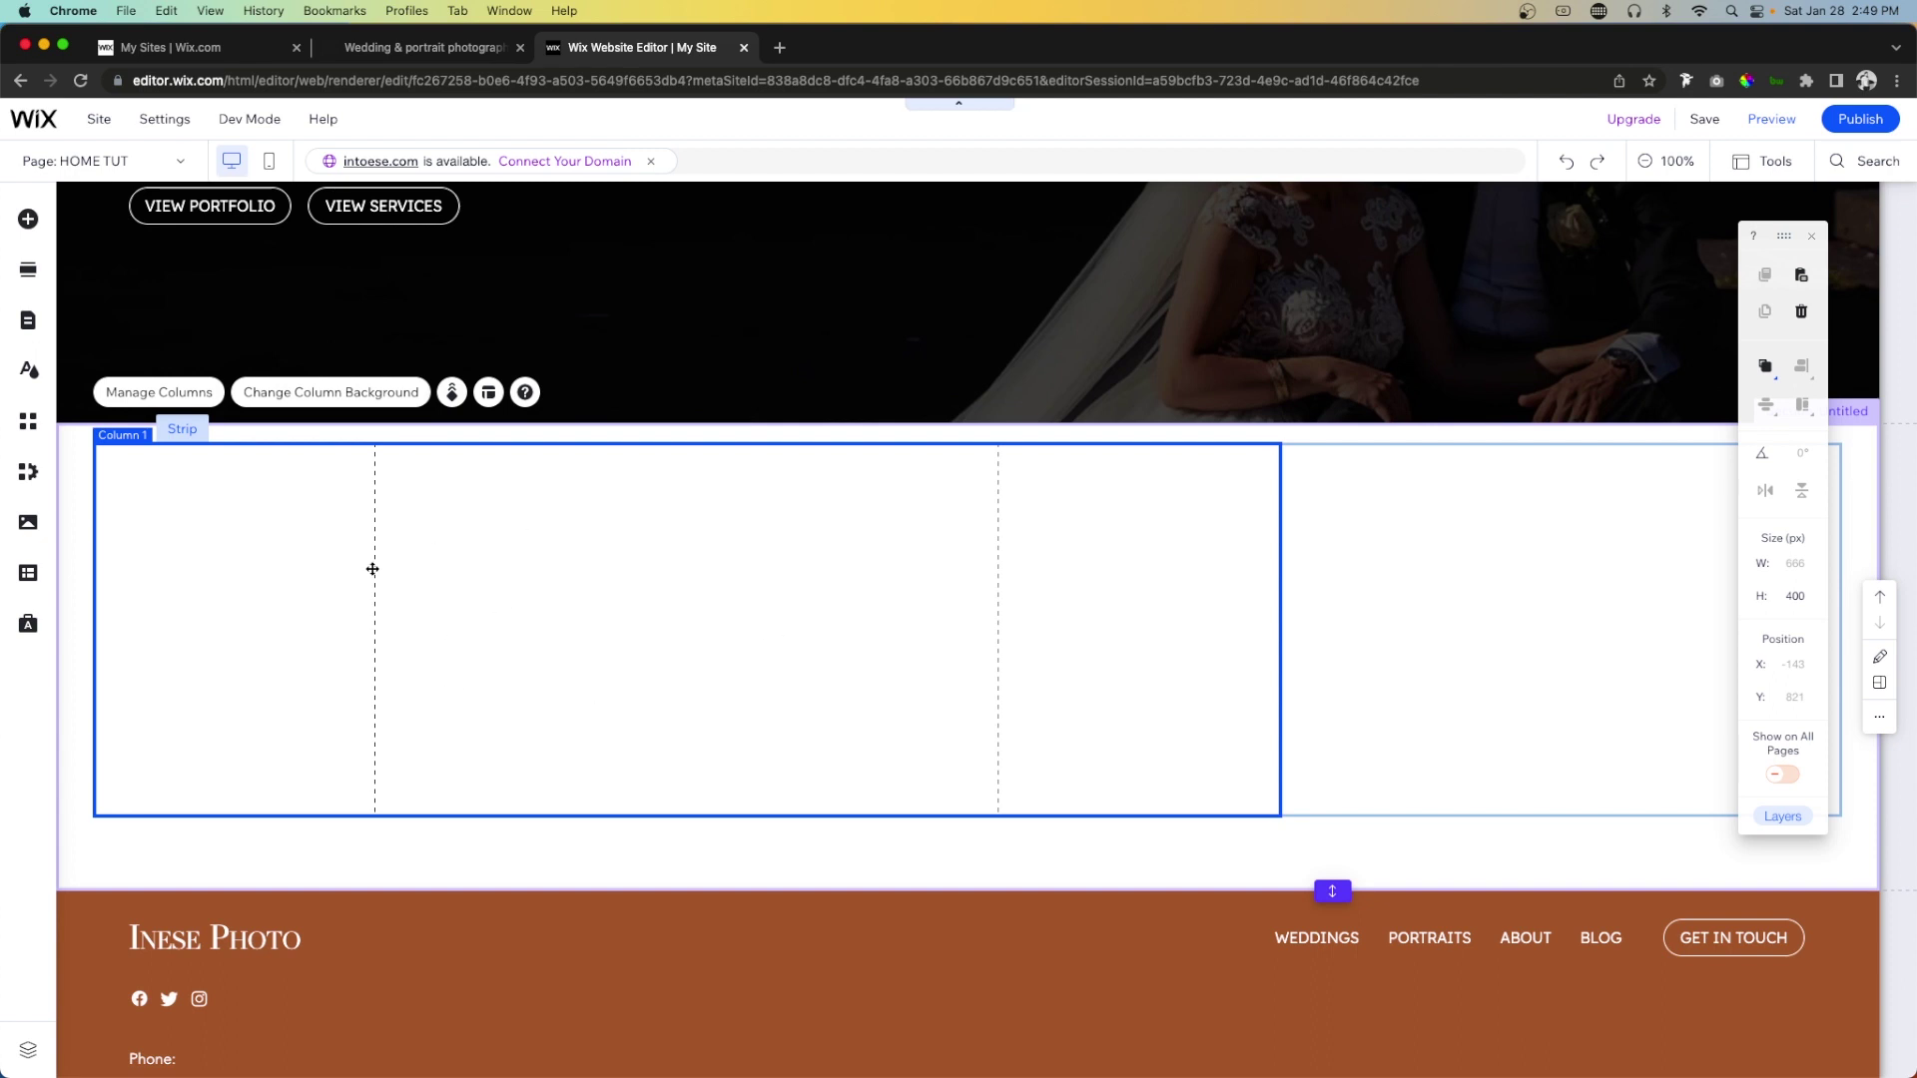
click(488, 392)
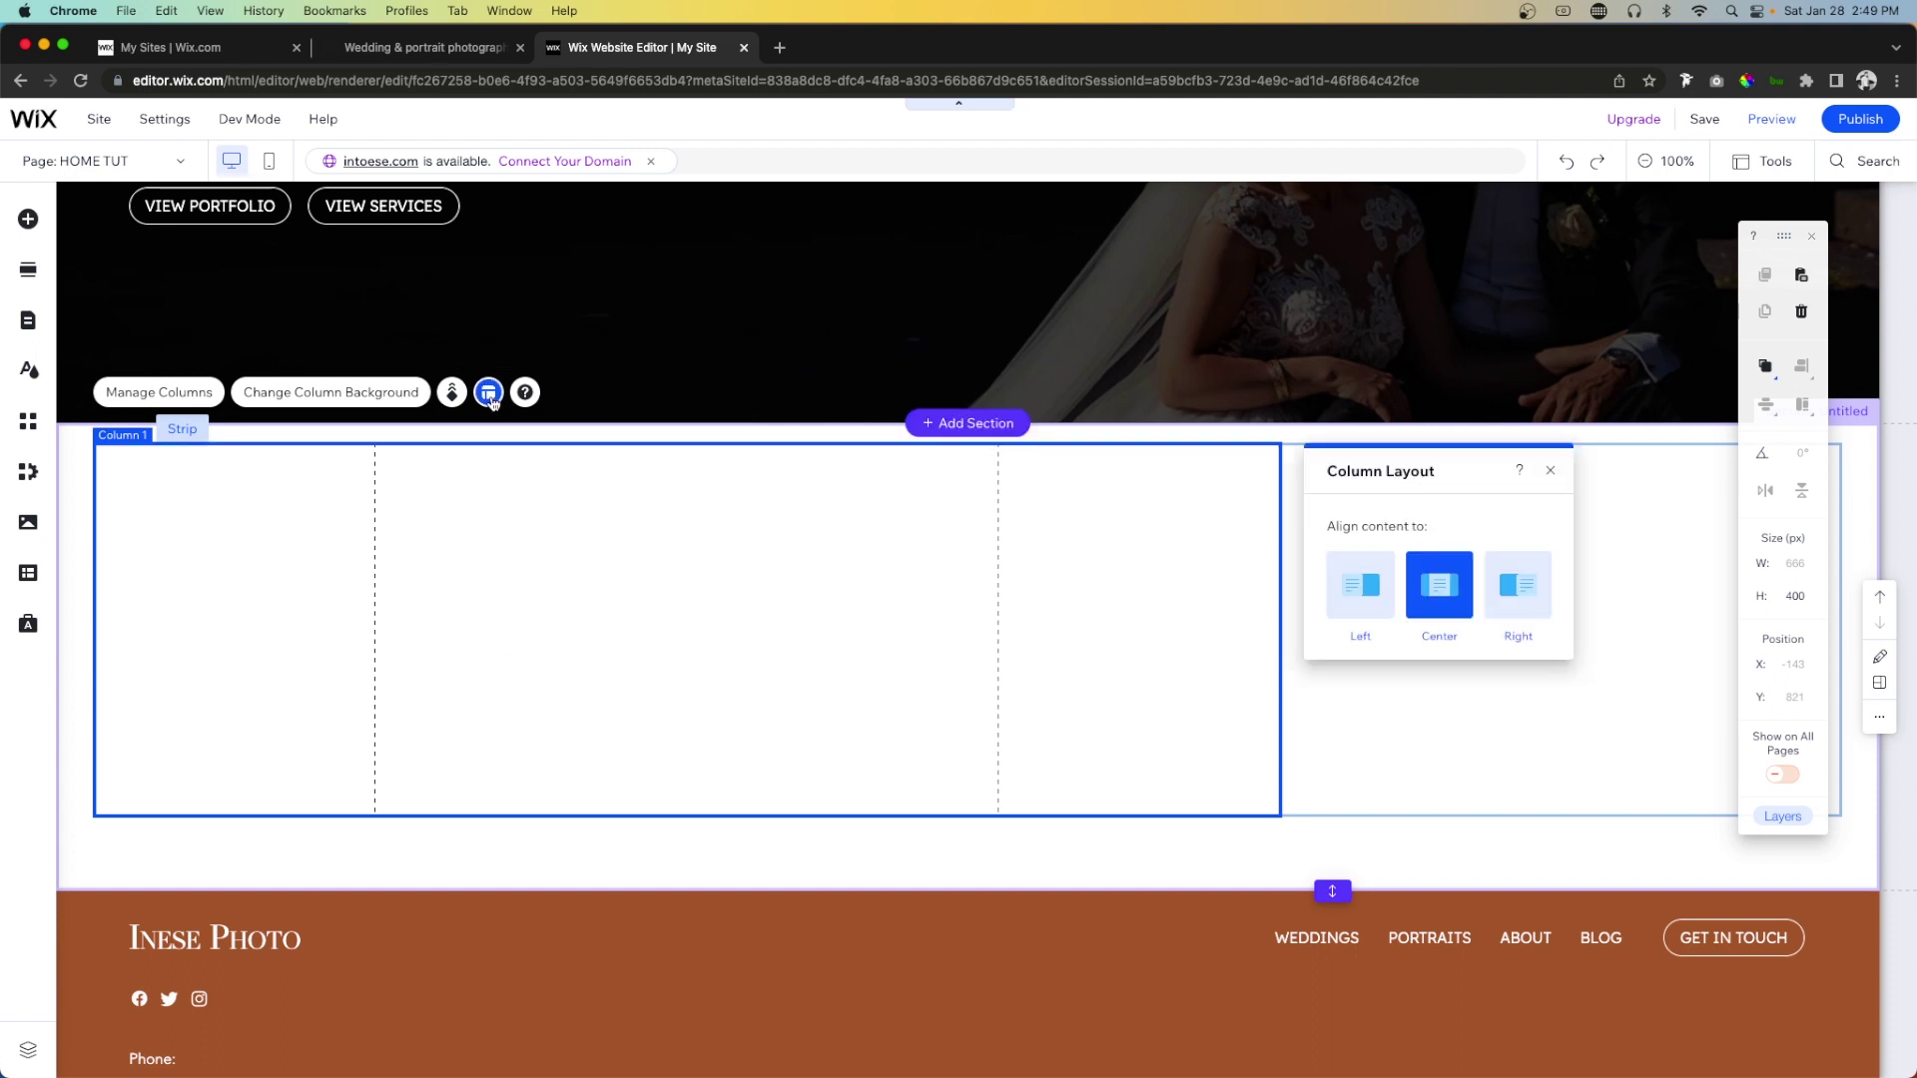
click(1348, 578)
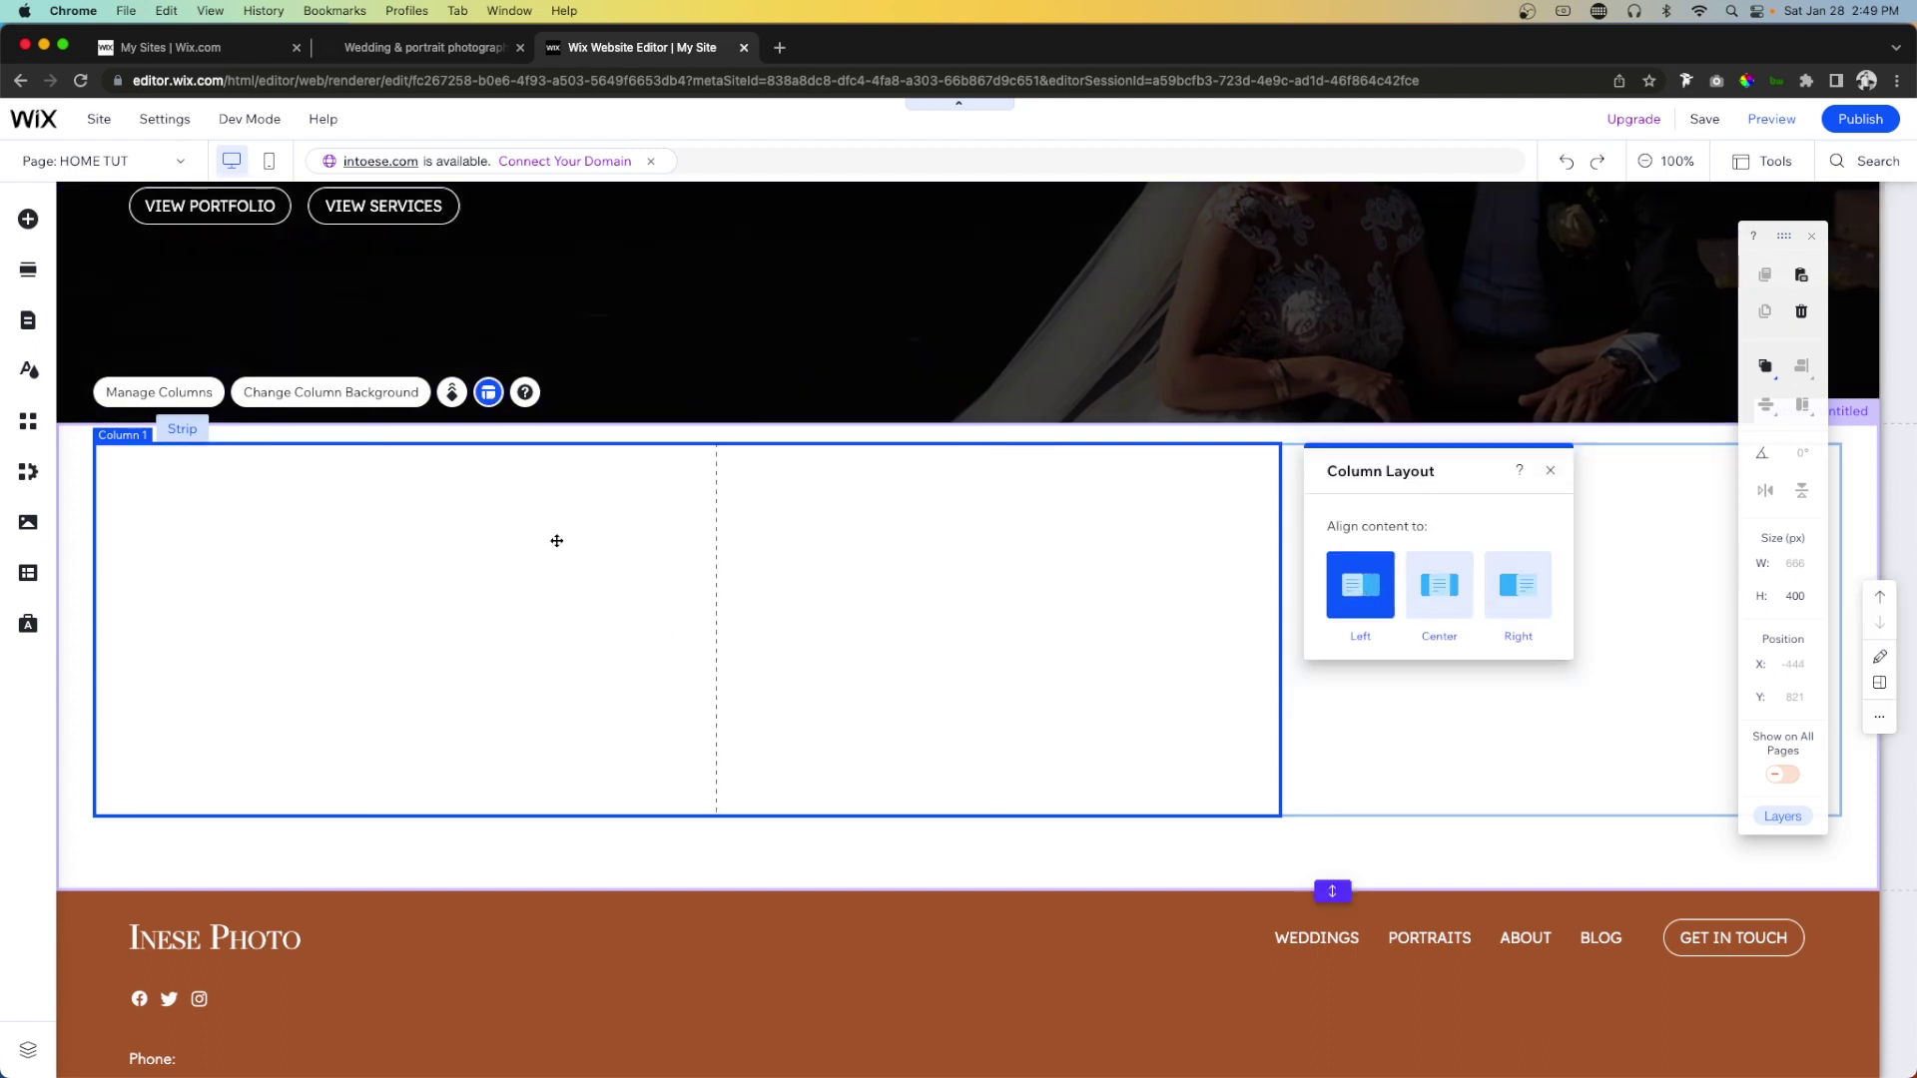
click(1597, 704)
click(1678, 394)
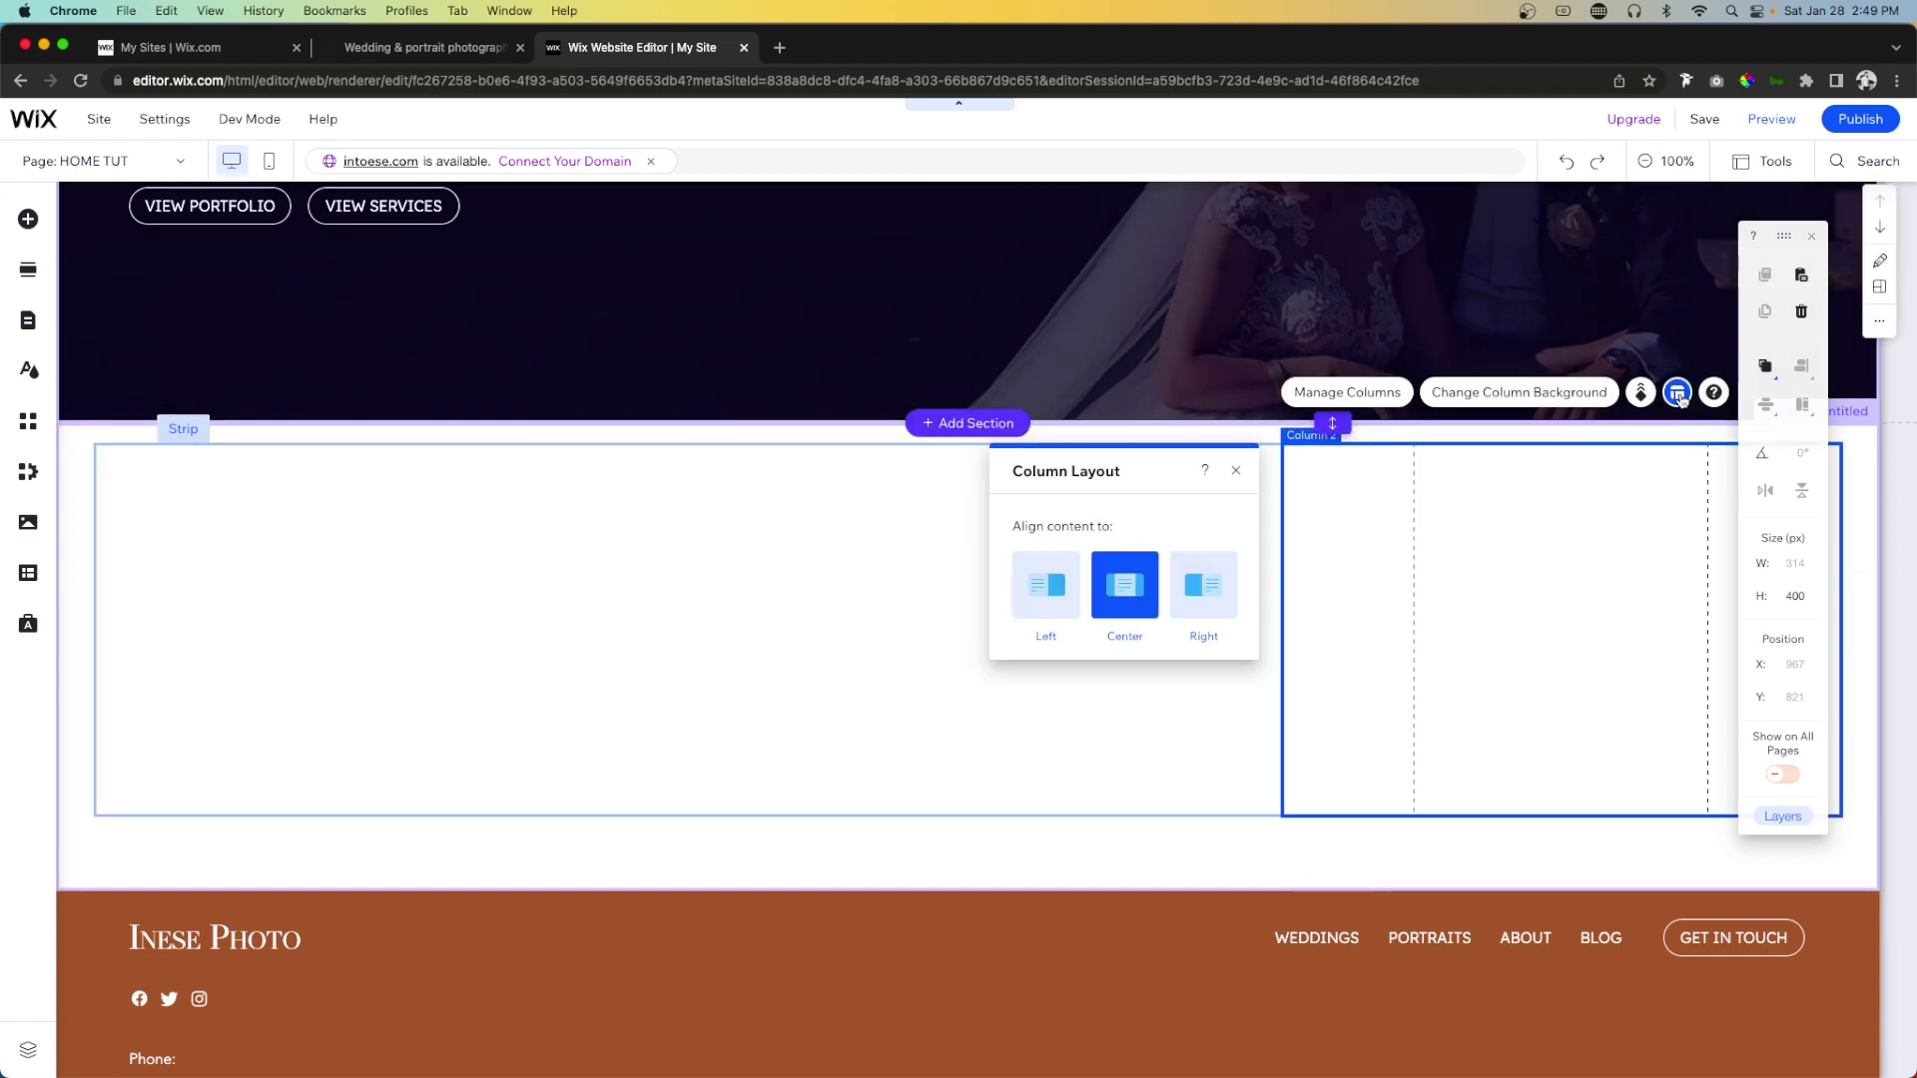
click(1209, 587)
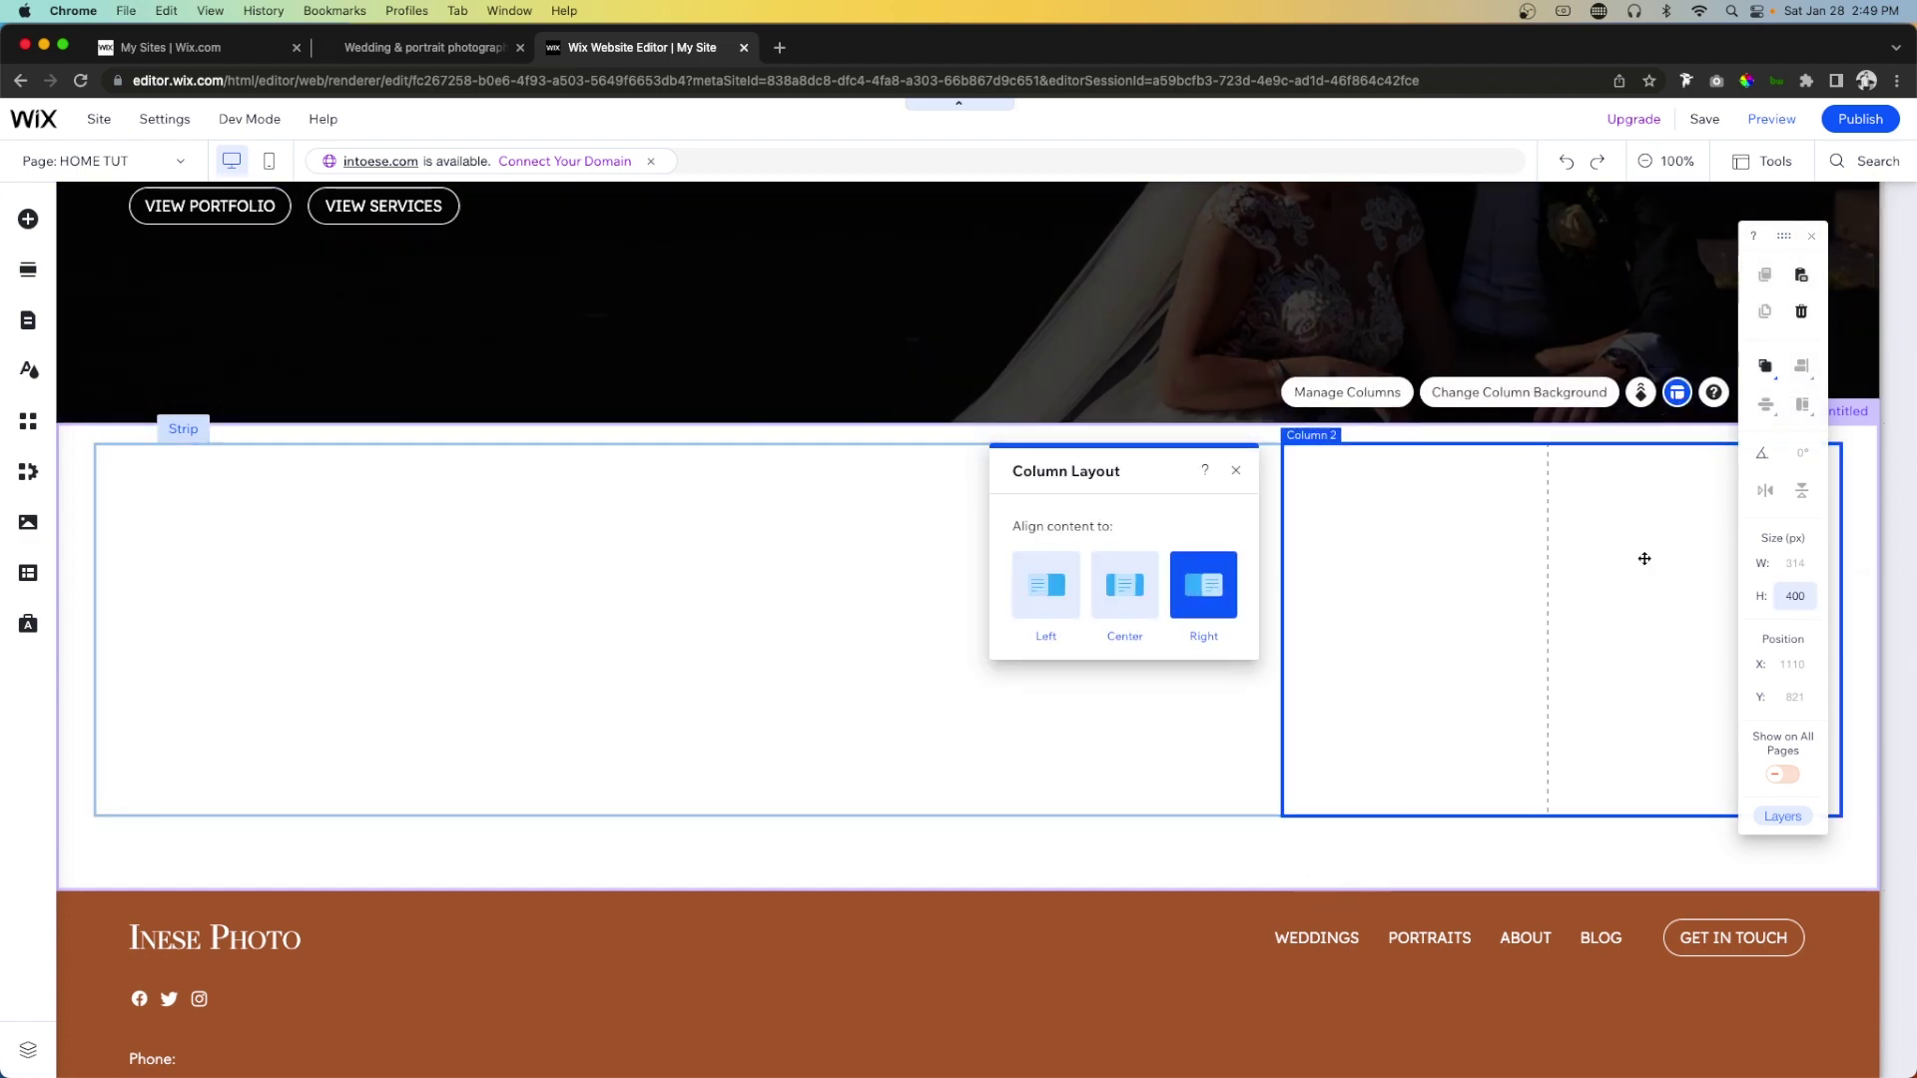
Place a themed Heading 2 text element in the upper part of the strip's first column.
click(575, 580)
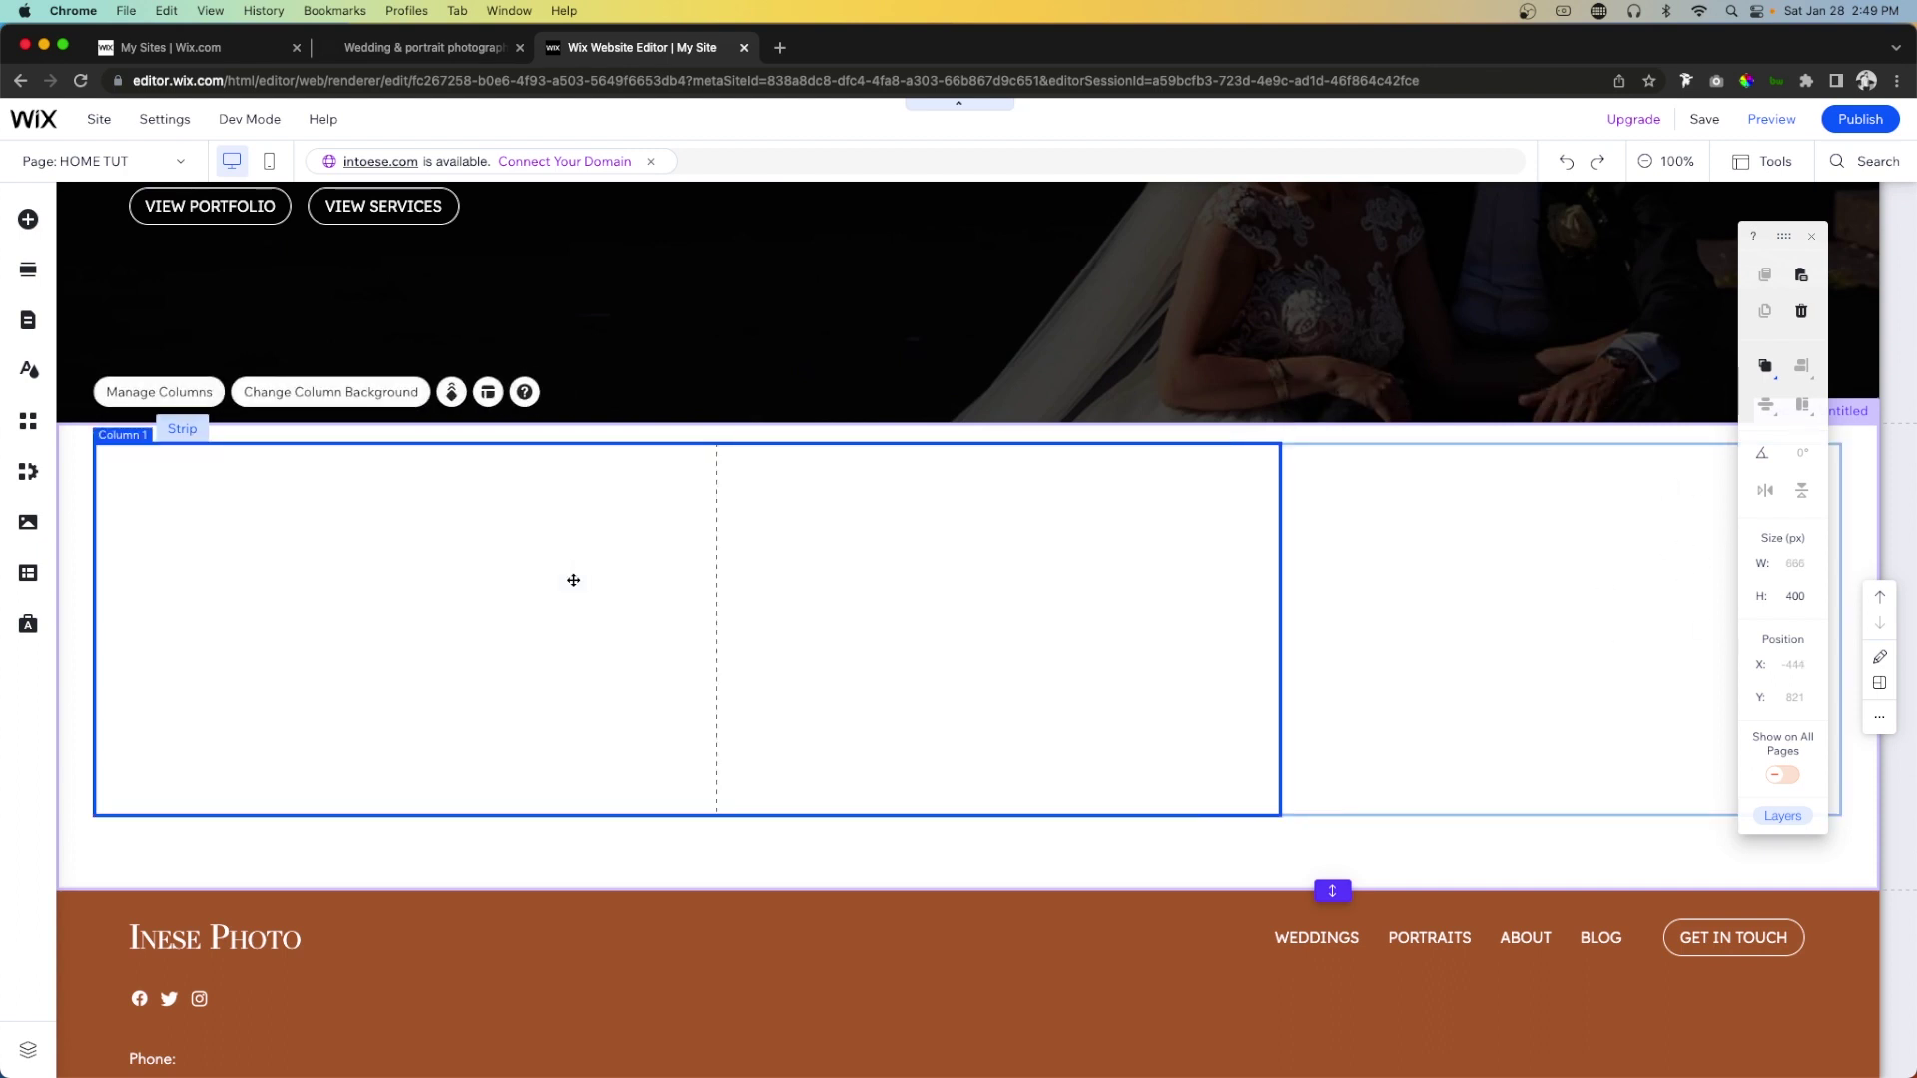
click(170, 389)
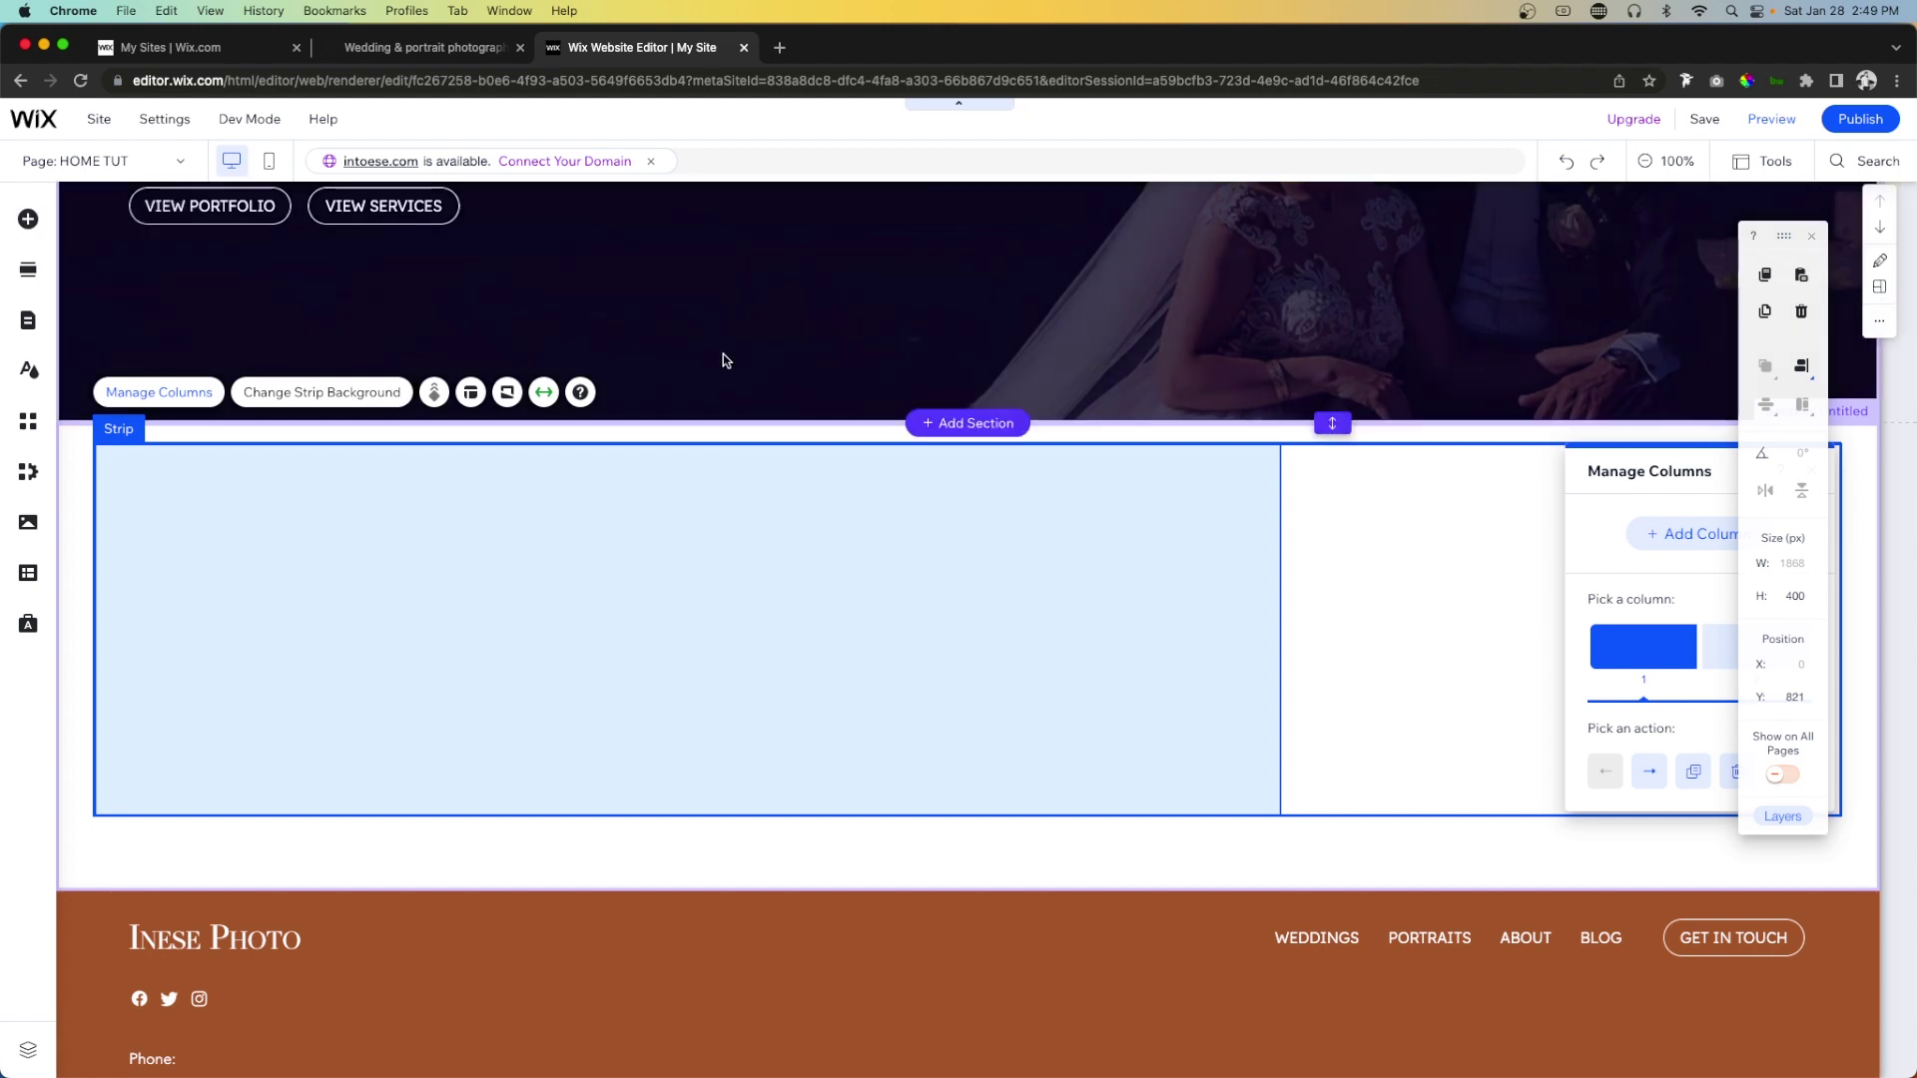
click(28, 219)
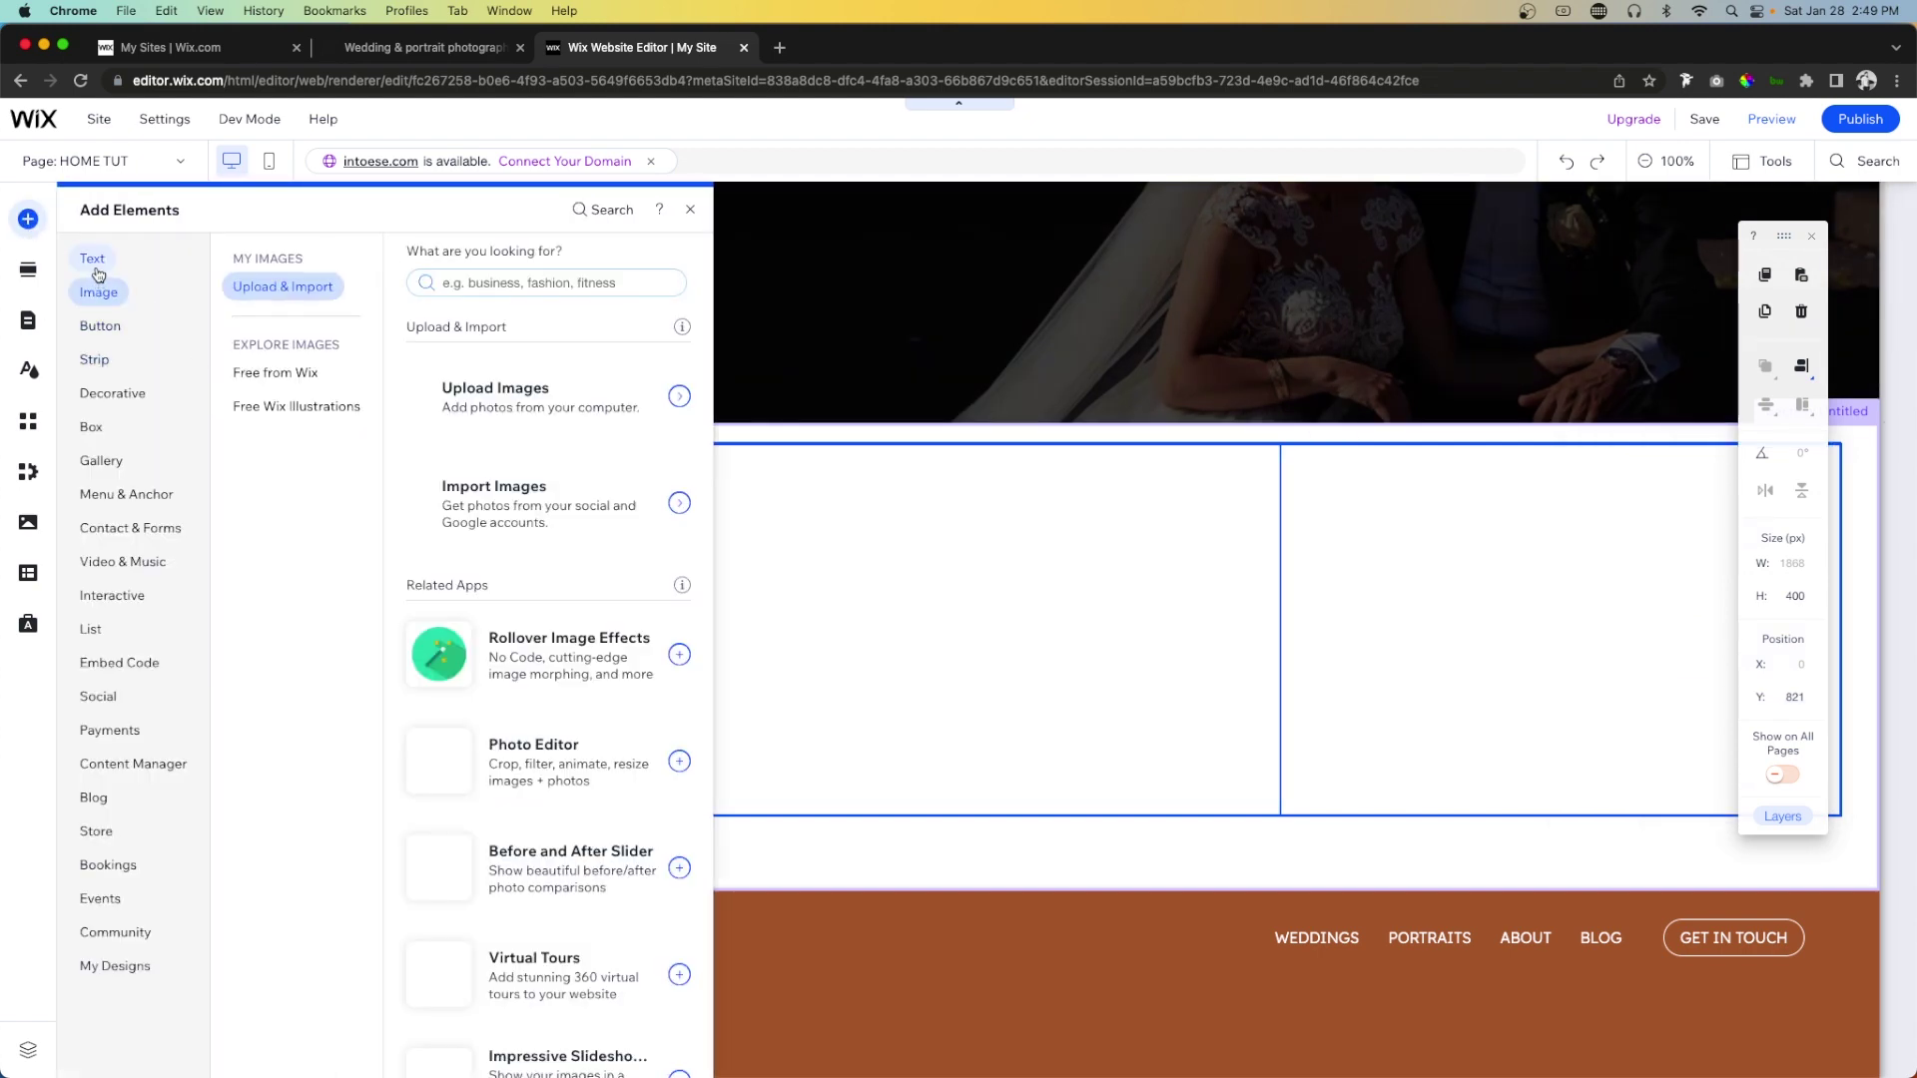
mouse_move(96, 267)
drag(443, 396, 278, 541)
Align the new Heading 2 text to the first column's left edge, then nudge it right to X -404.
click(1801, 365)
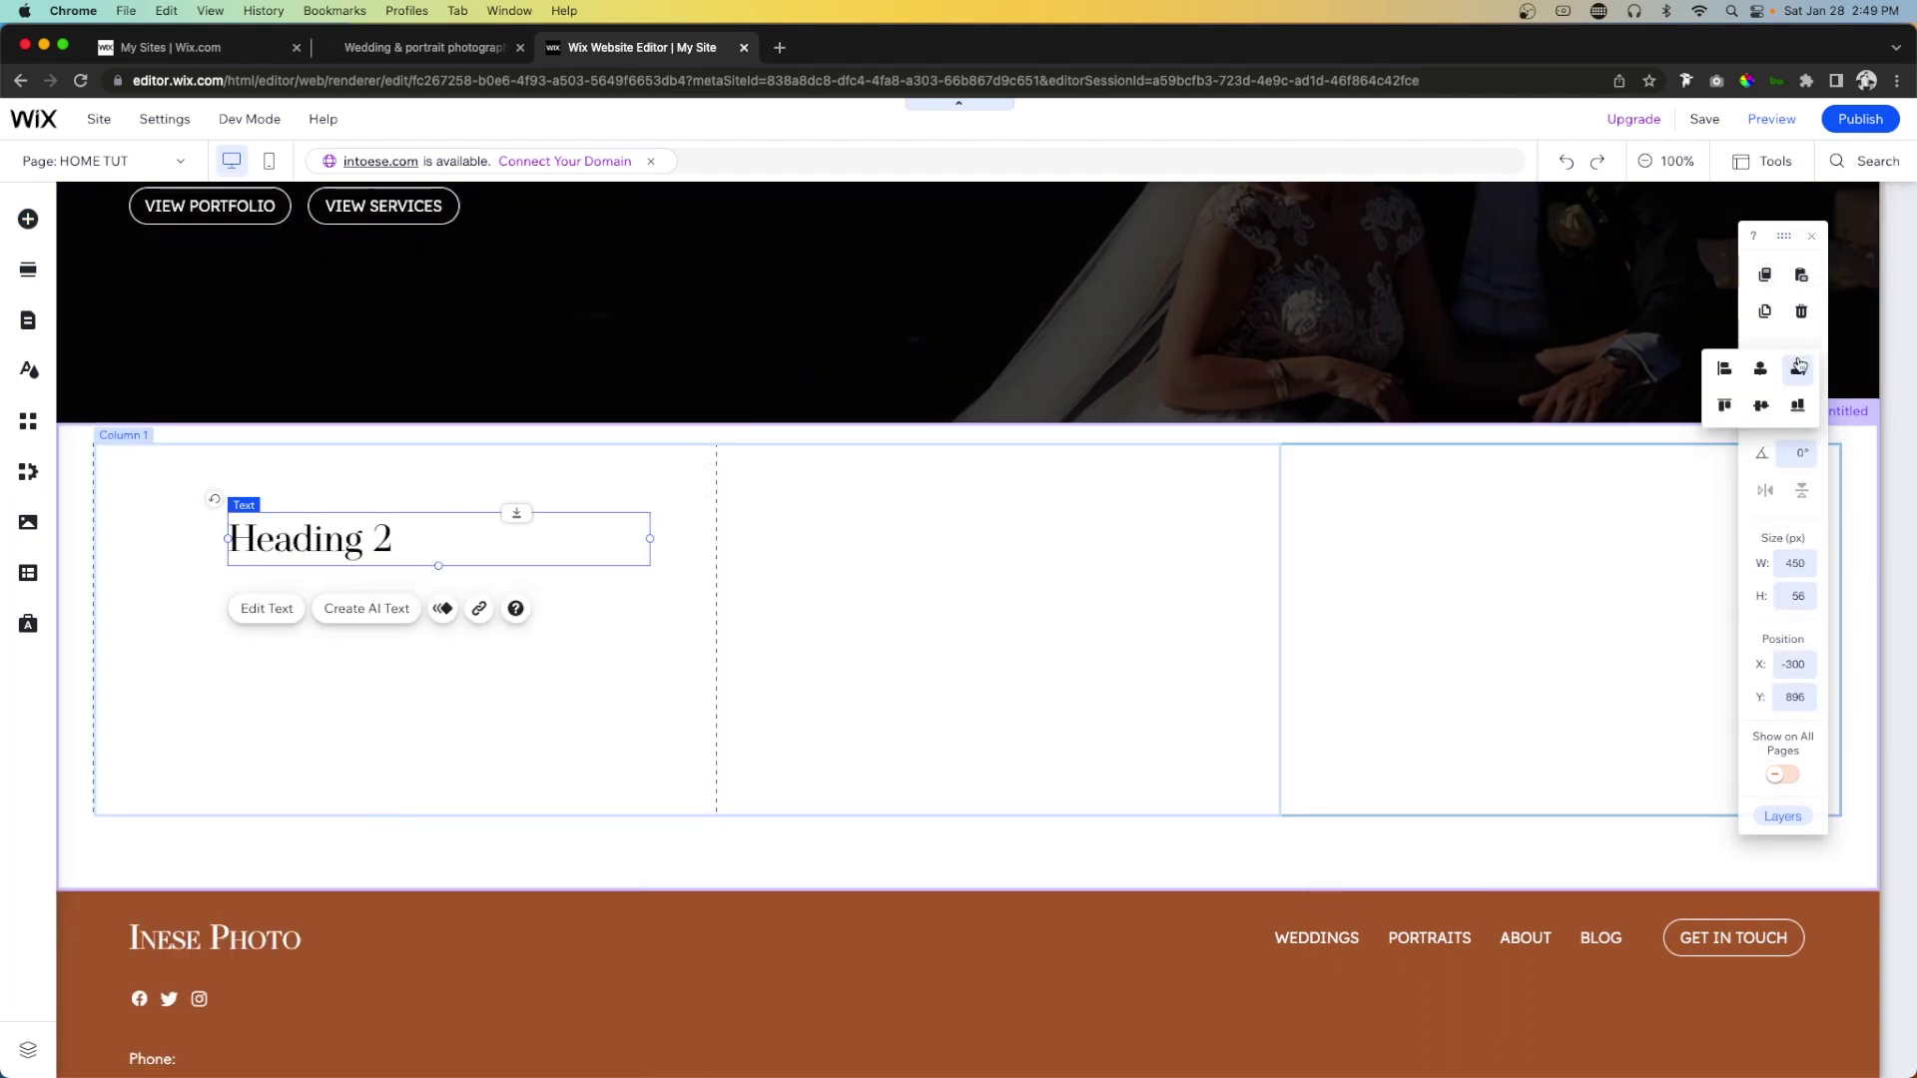
click(1723, 369)
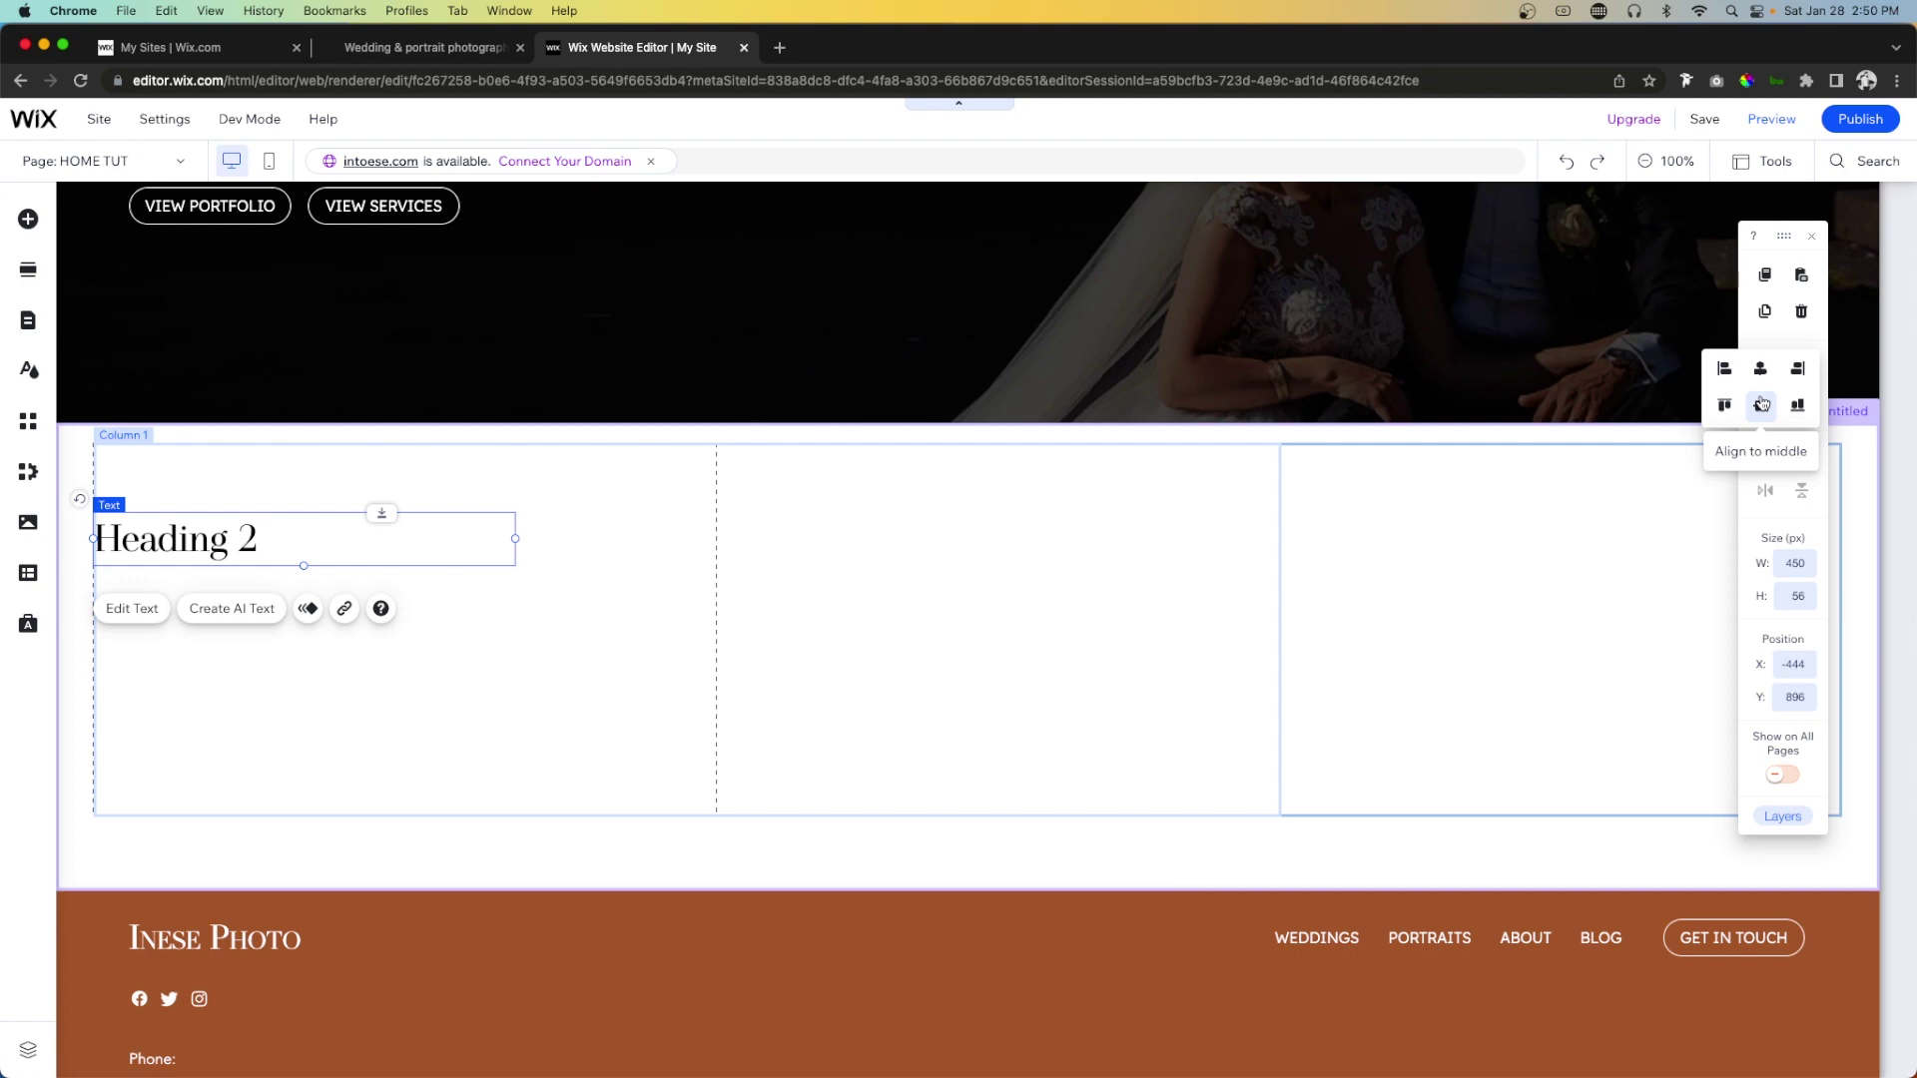
key(shift+Right)
key(shift+Right)
key(shift+Right)
key(shift+Right)
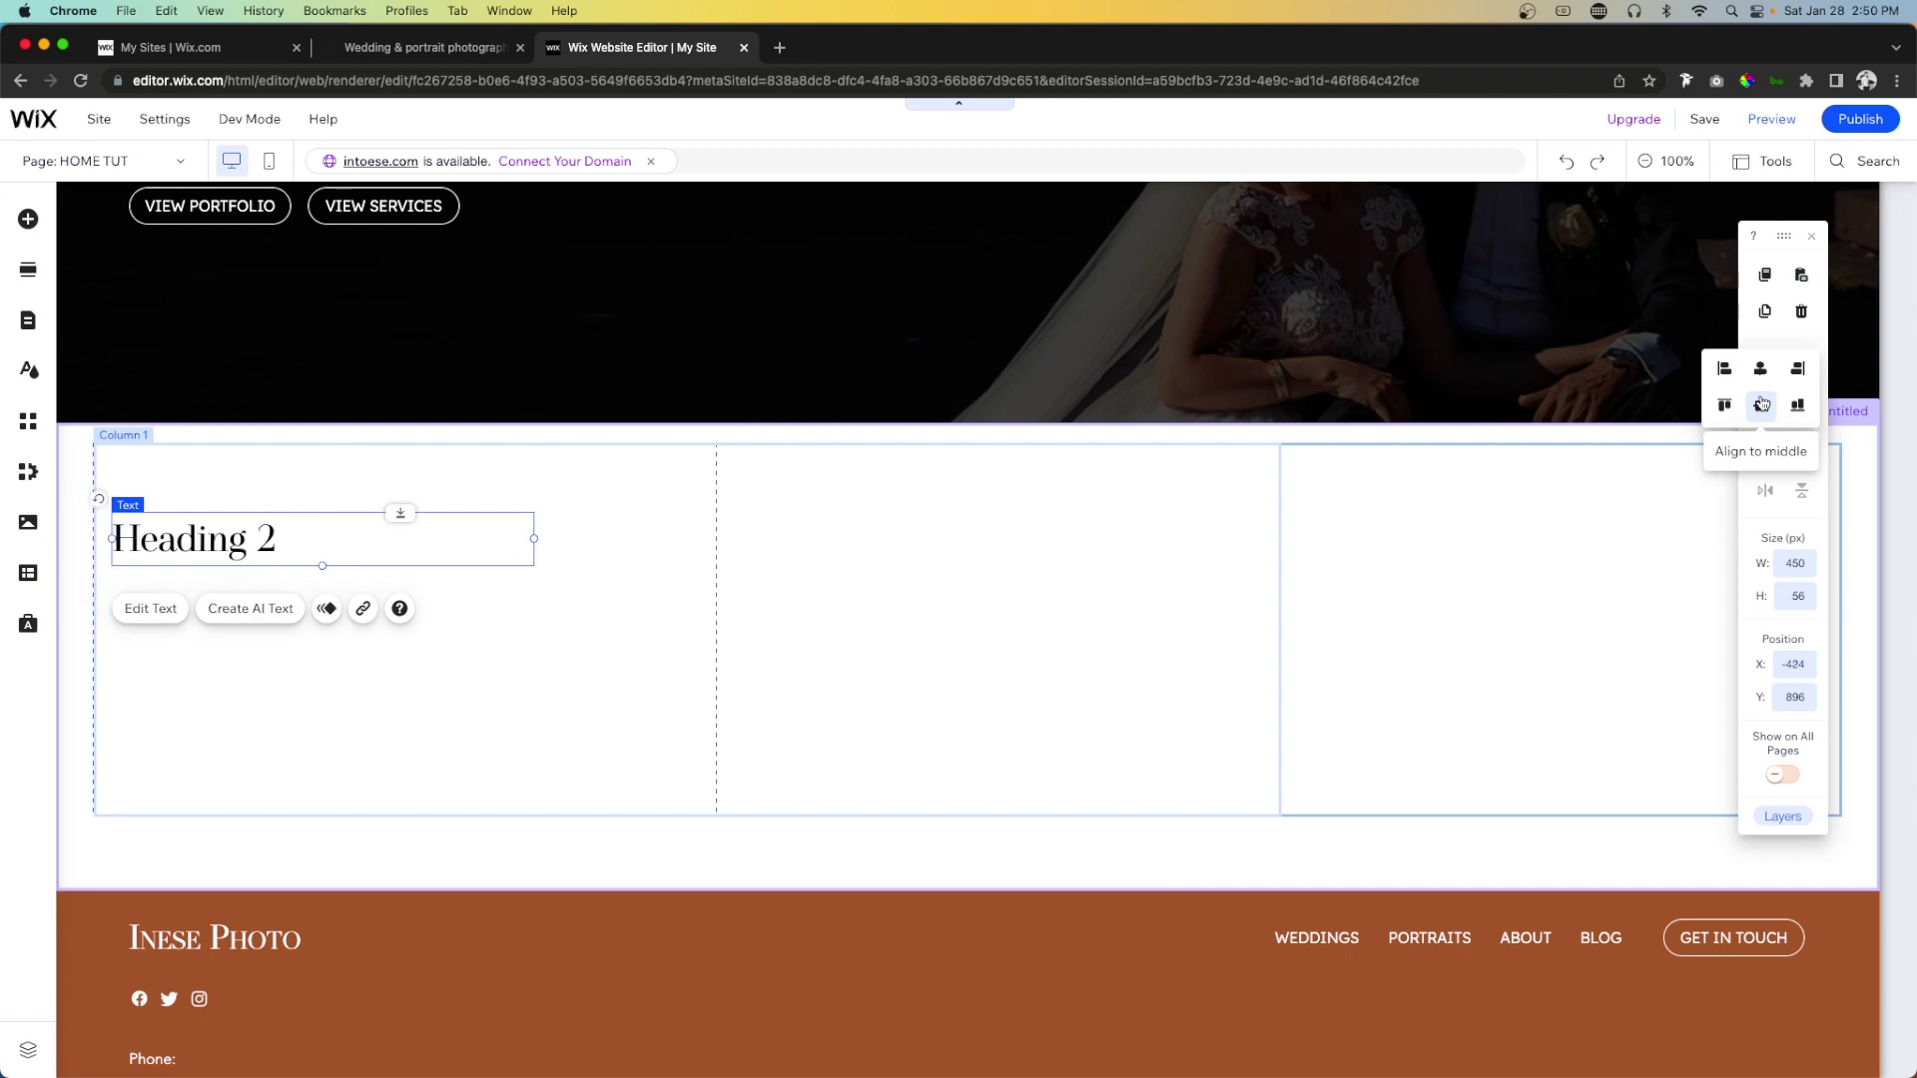
Move the Wedding & Portraits heading to the hero strip's left edge, then nudge it right to X -399.
scroll(988, 489, up, 3)
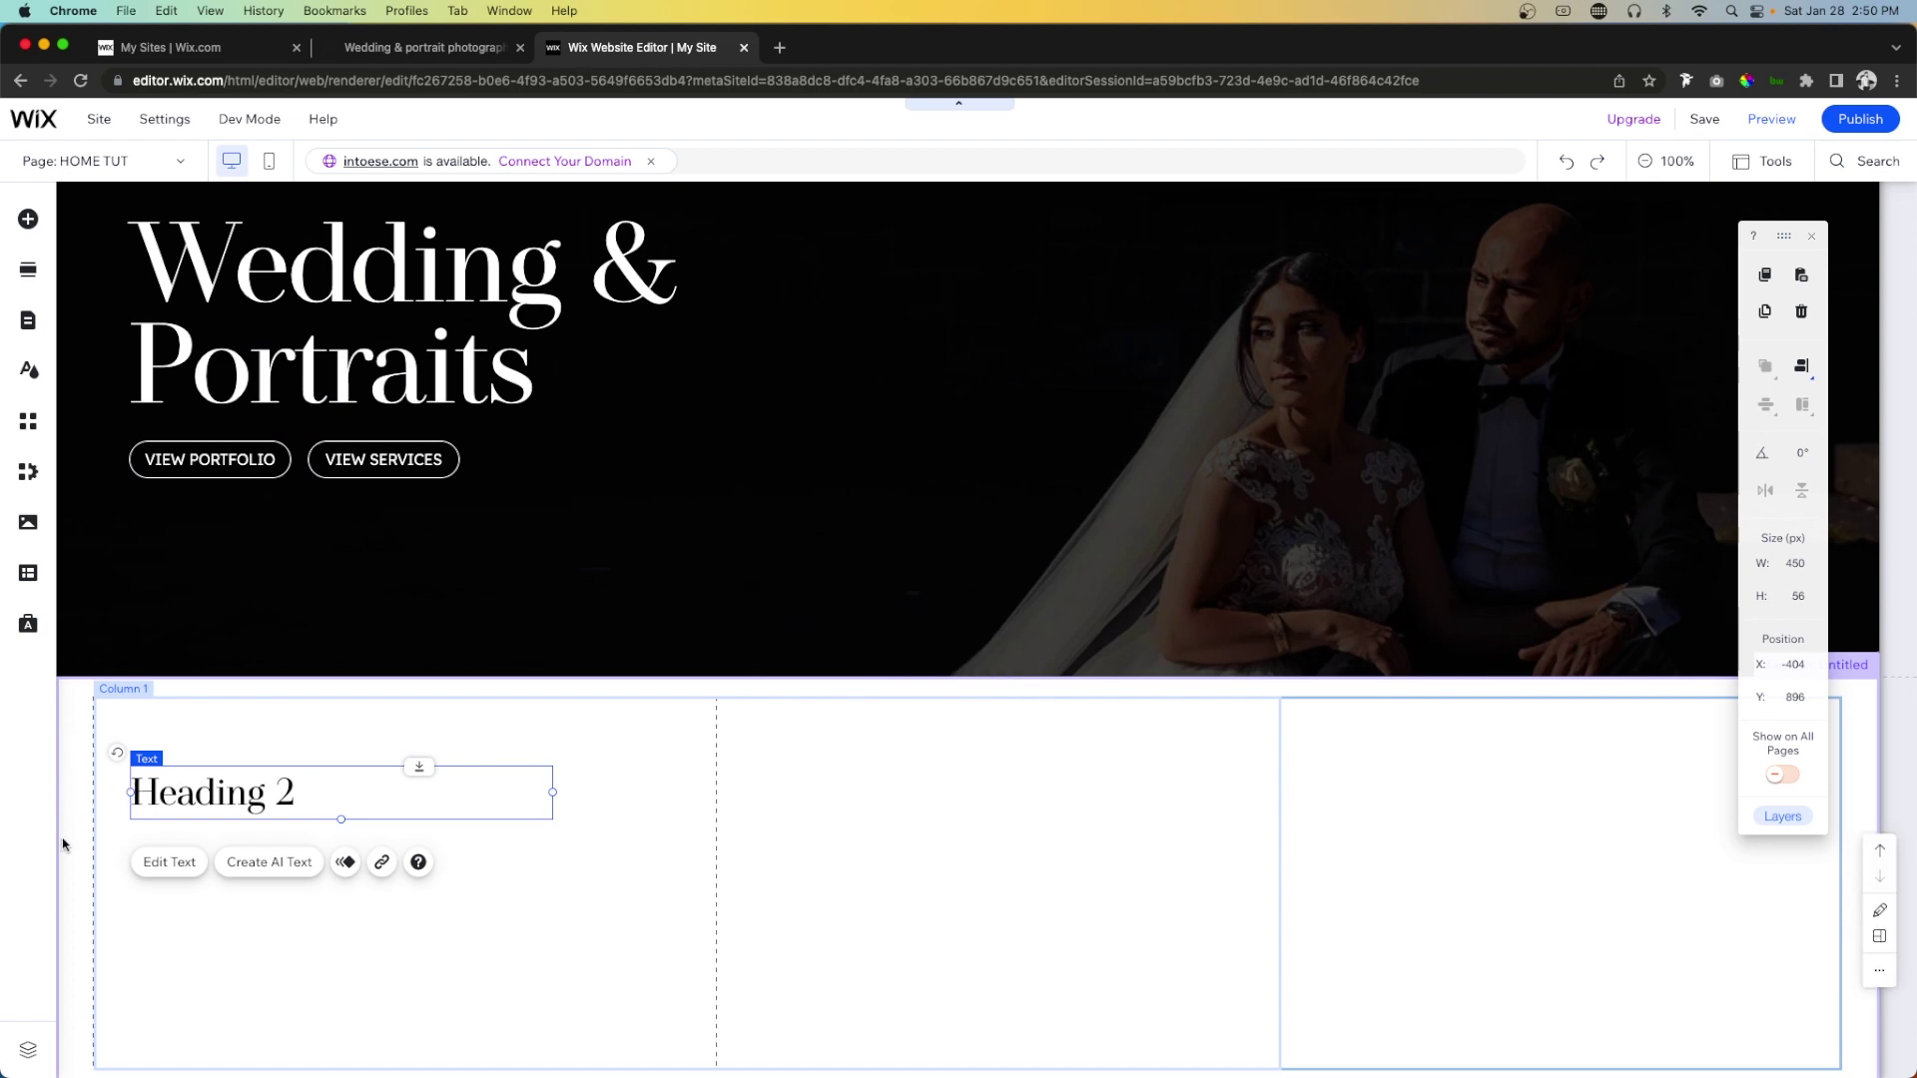
scroll(320, 607, up, 3)
click(221, 492)
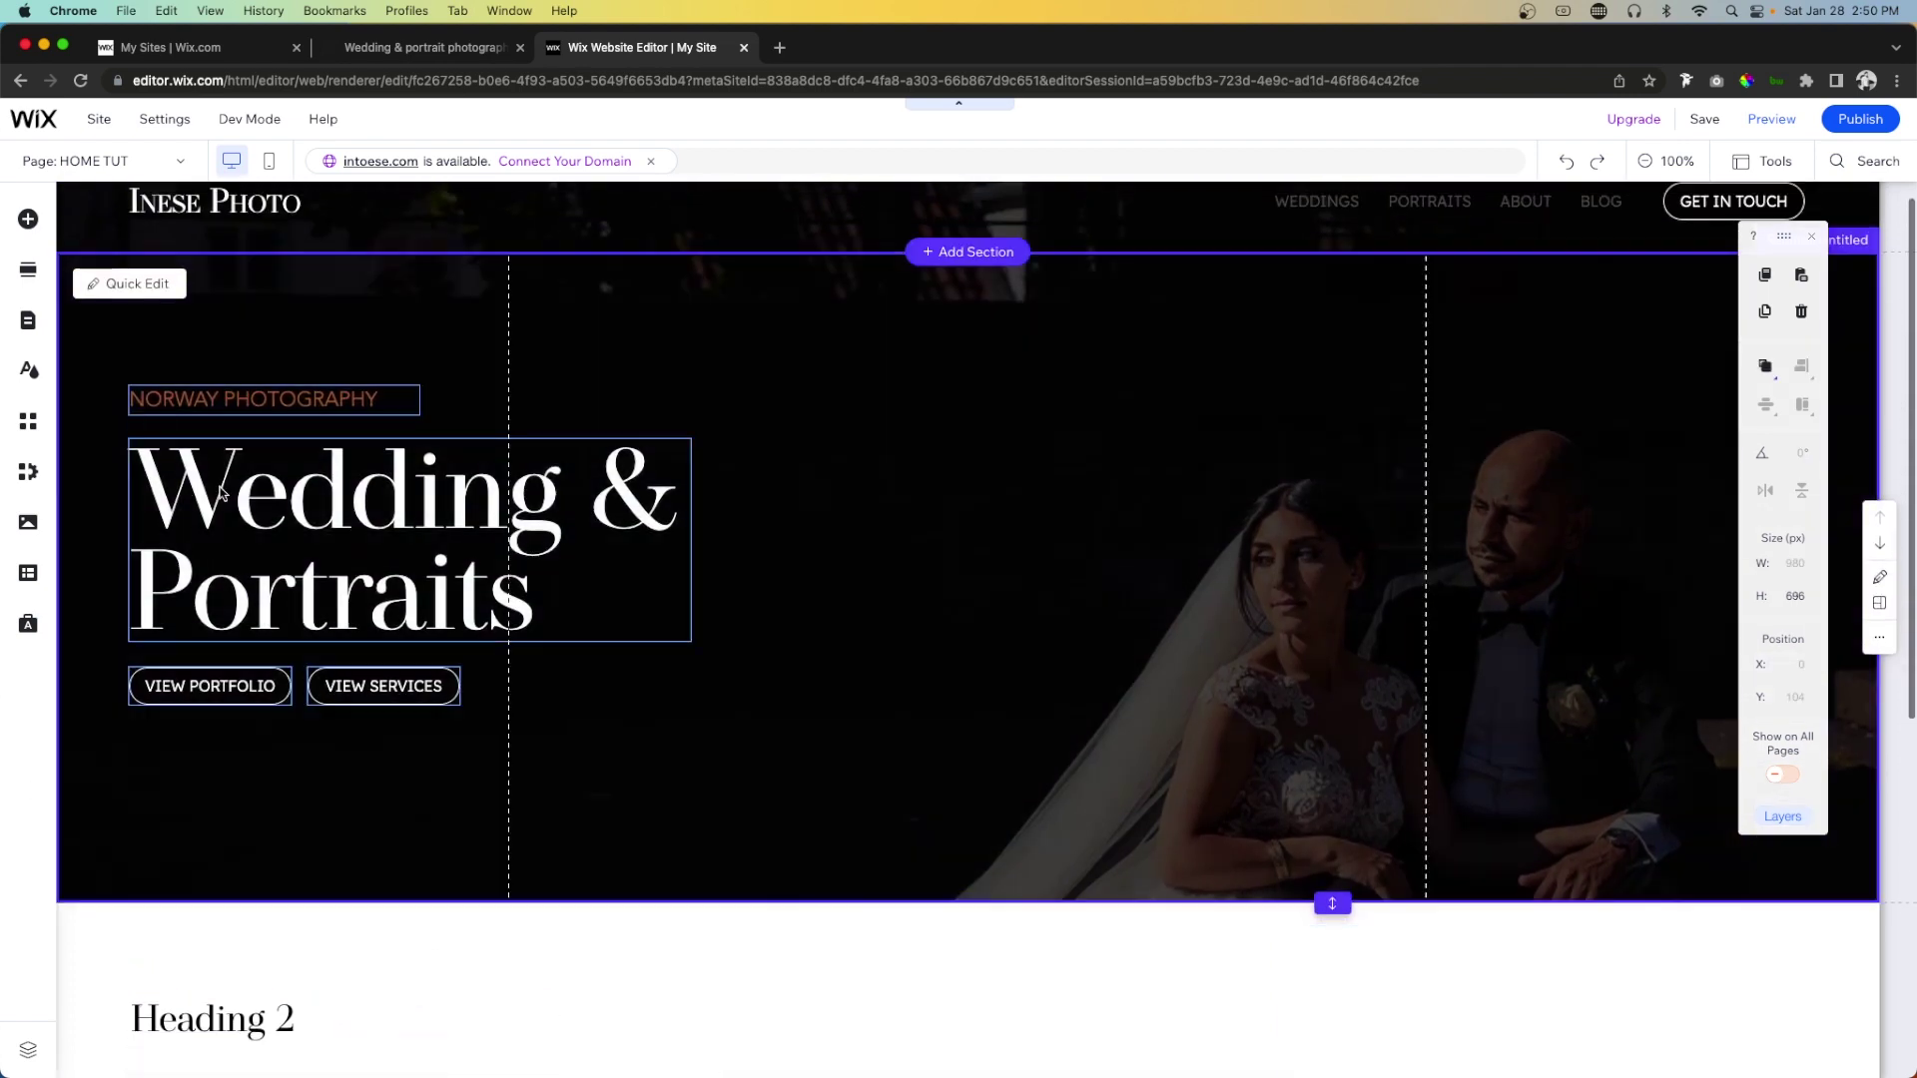
click(221, 492)
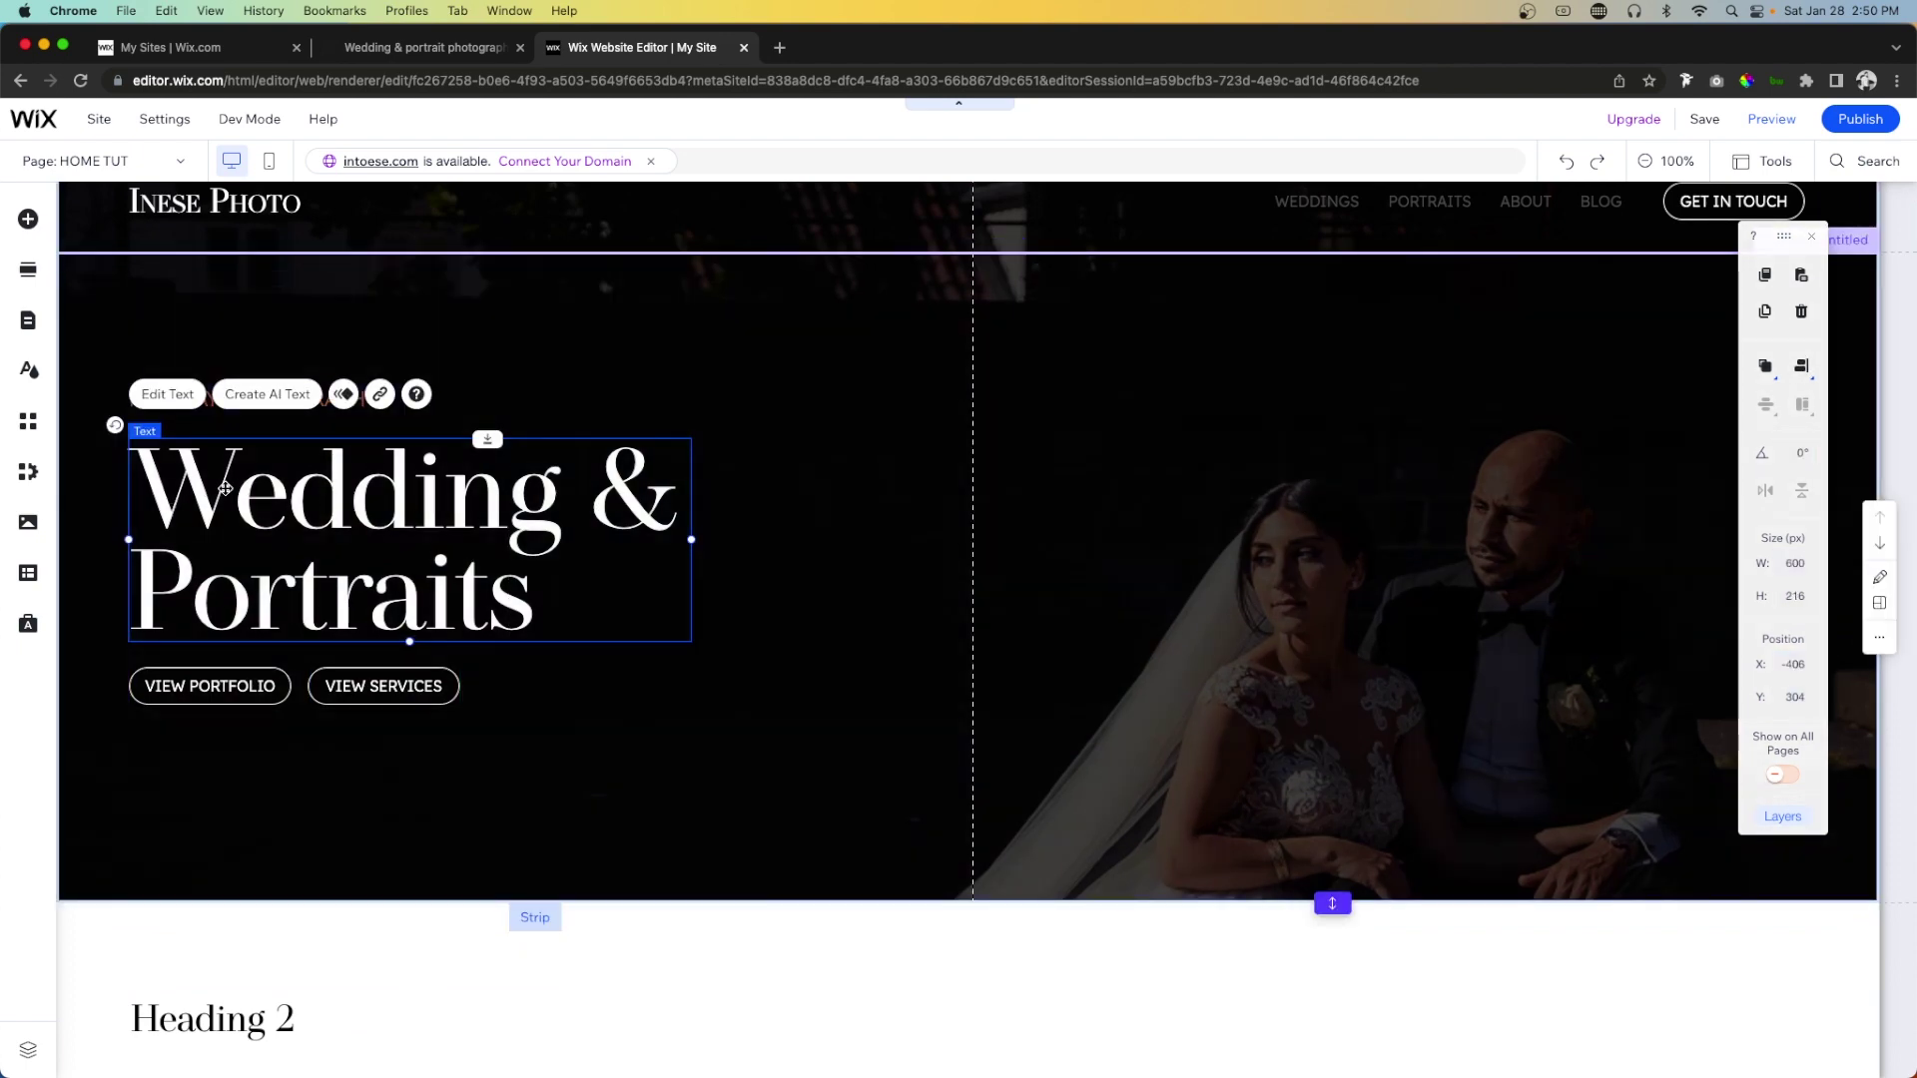
drag(226, 488, 158, 488)
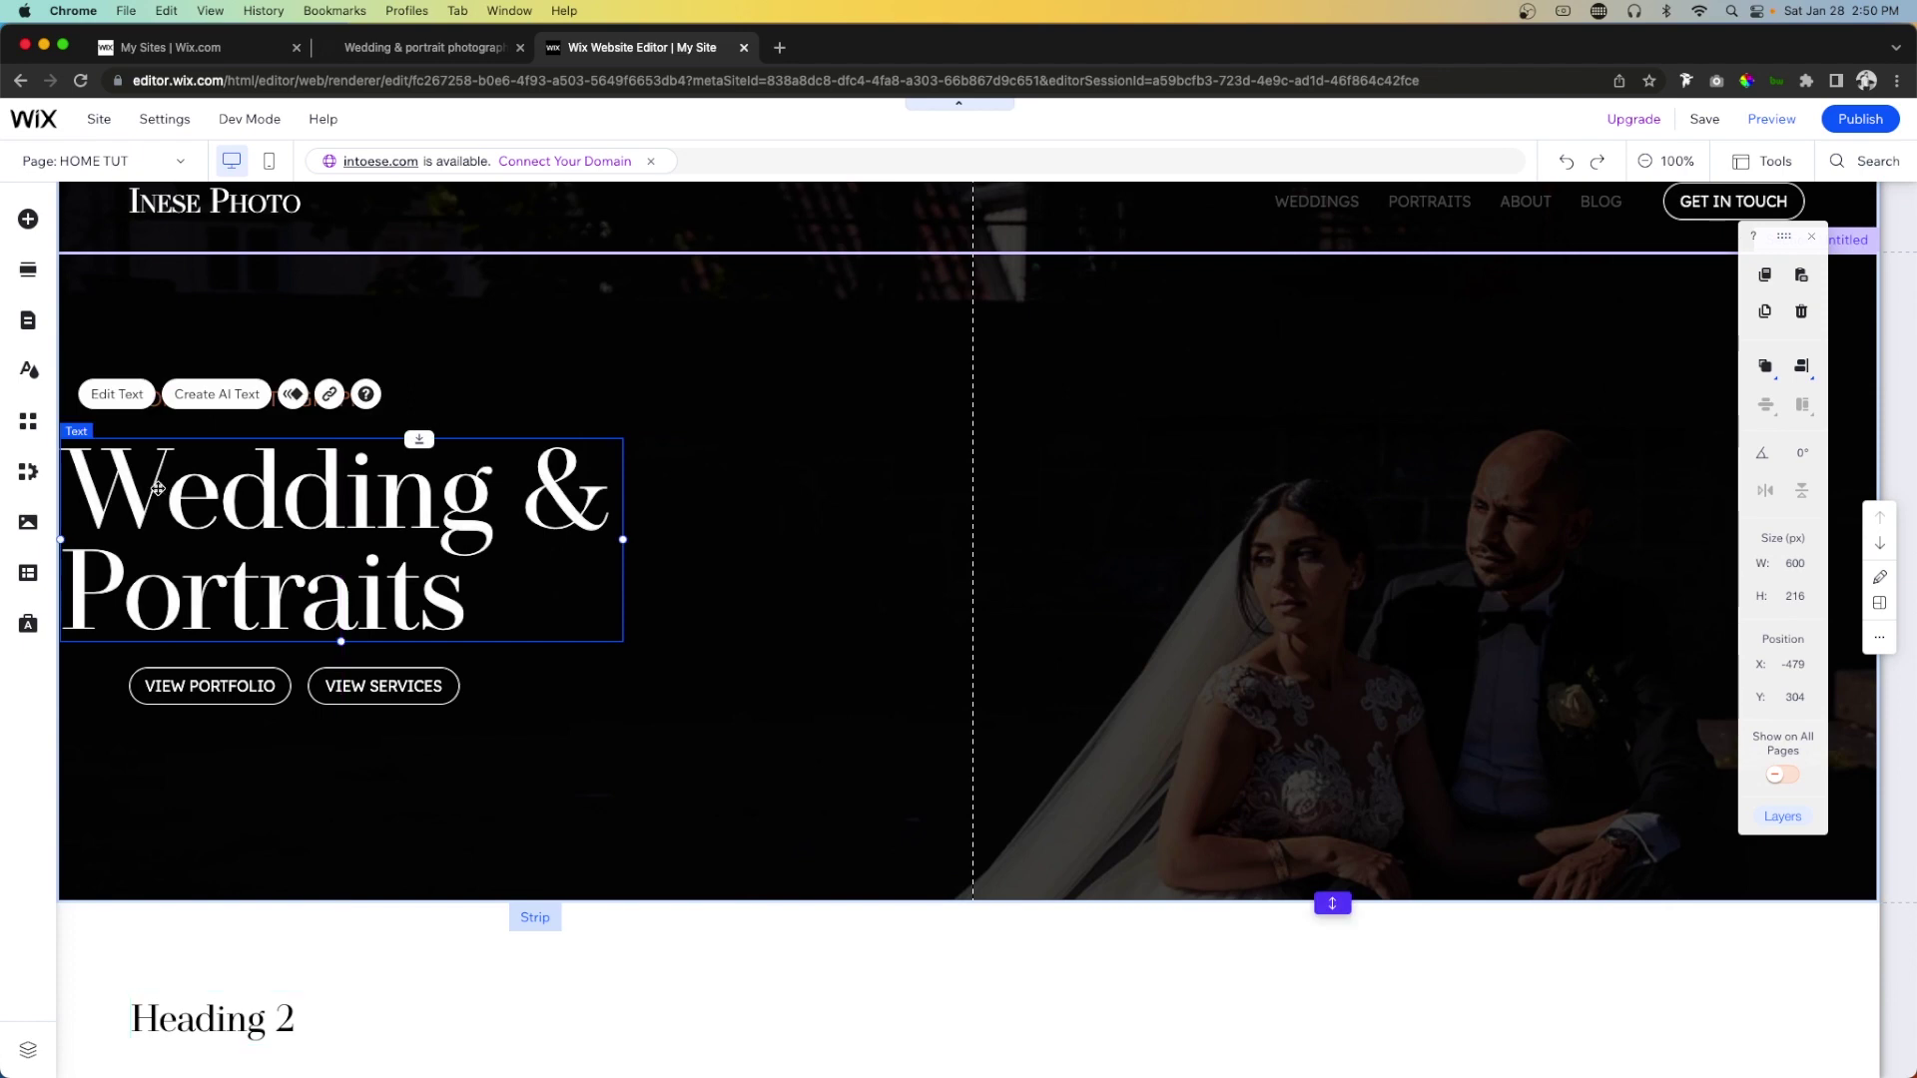
key(Right)
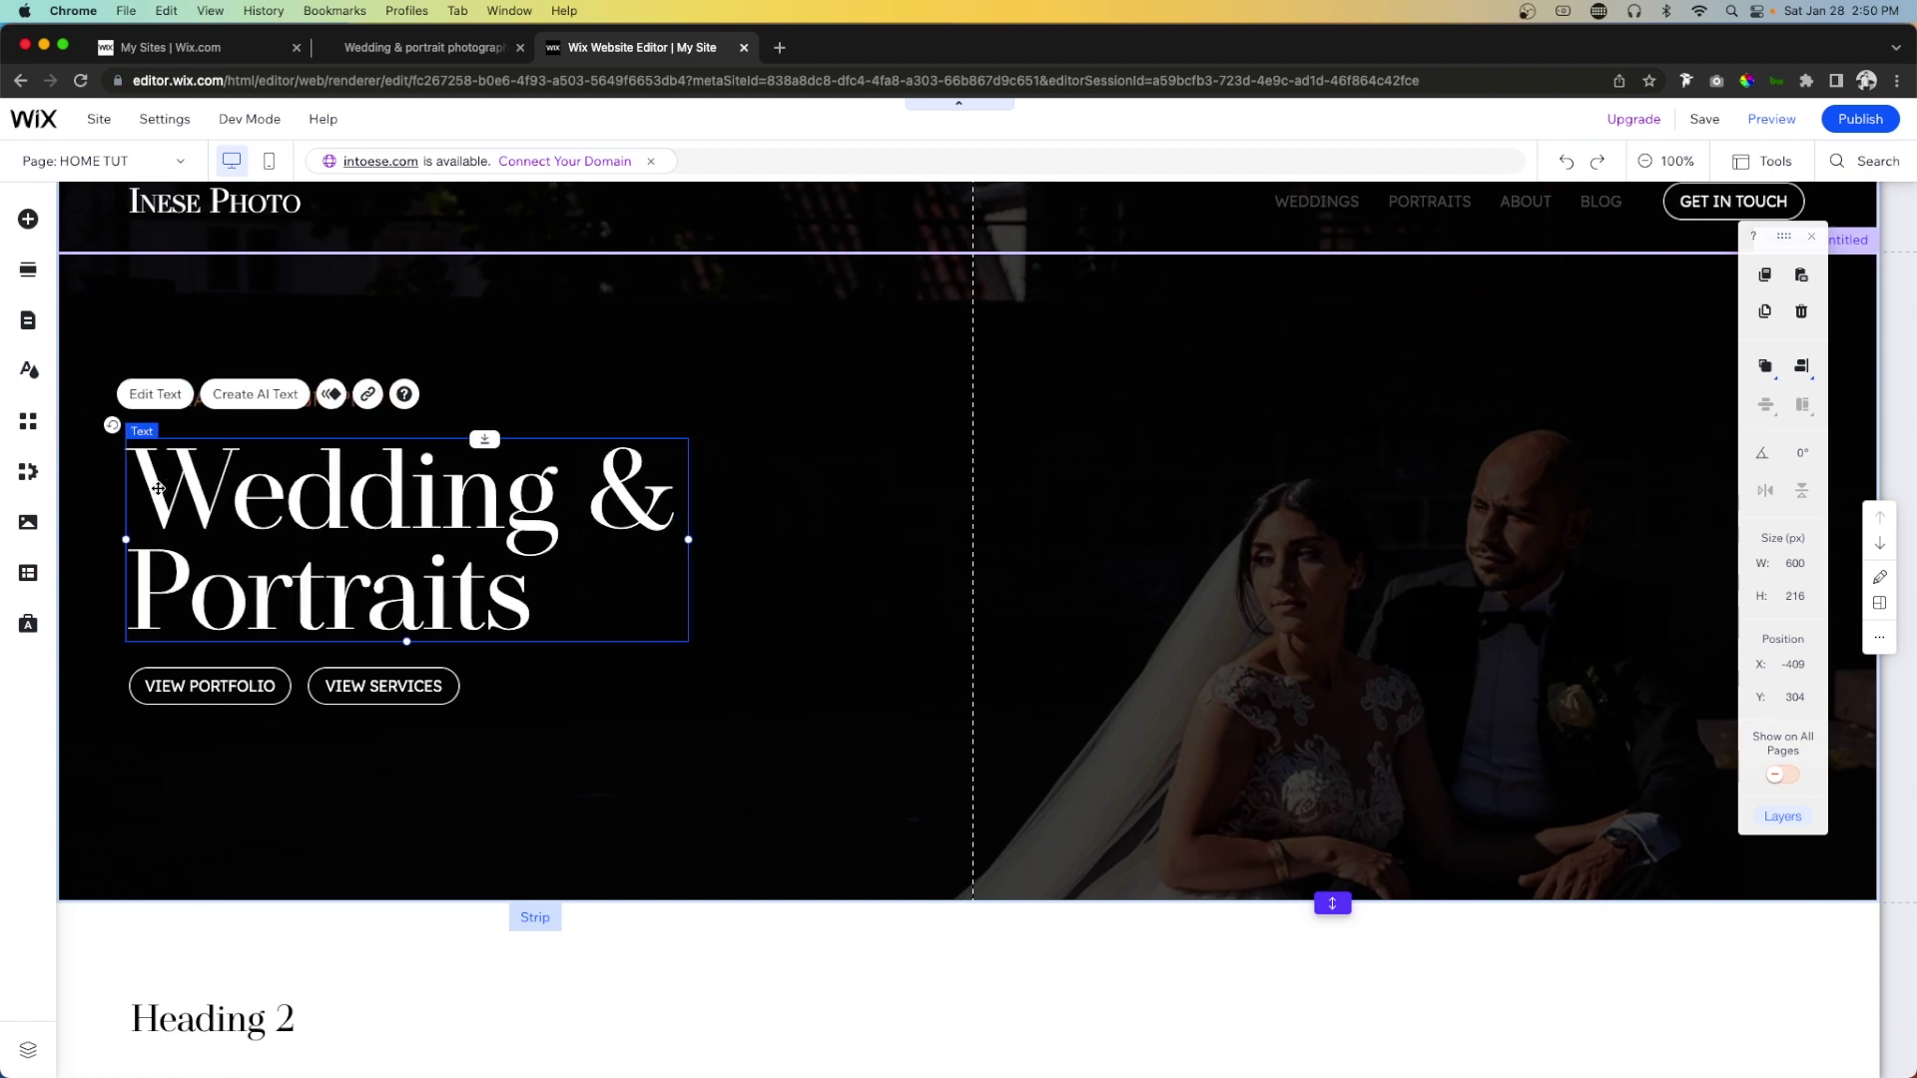
key(Right)
key(Right)
key(Right)
key(Right)
key(Right)
key(Right)
key(Right)
key(Right)
key(Right)
key(Right)
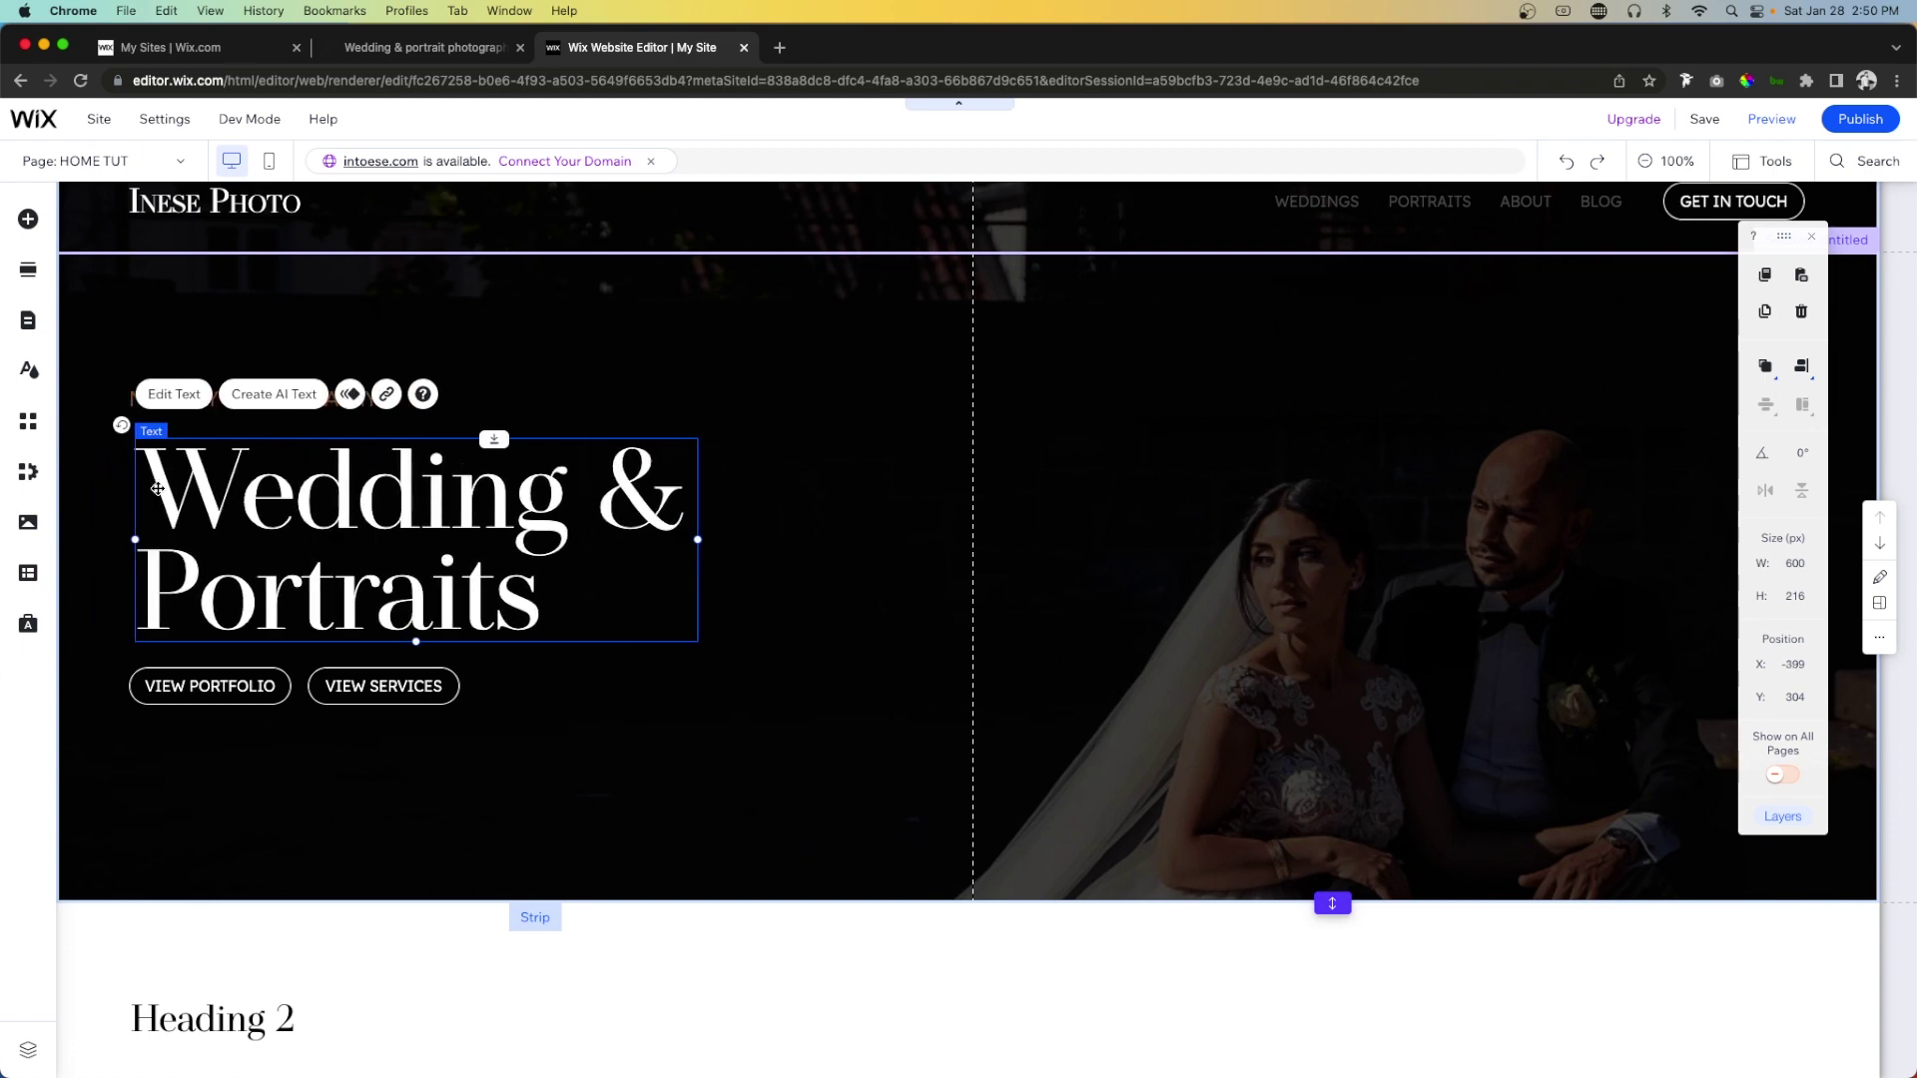
Shift the View Portfolio and View Services buttons together to the right, in line with the hero heading's left edge.
click(201, 685)
shift+click(362, 689)
key(Right)
key(Right)
key(Right)
key(Right)
key(Right)
key(Right)
key(Right)
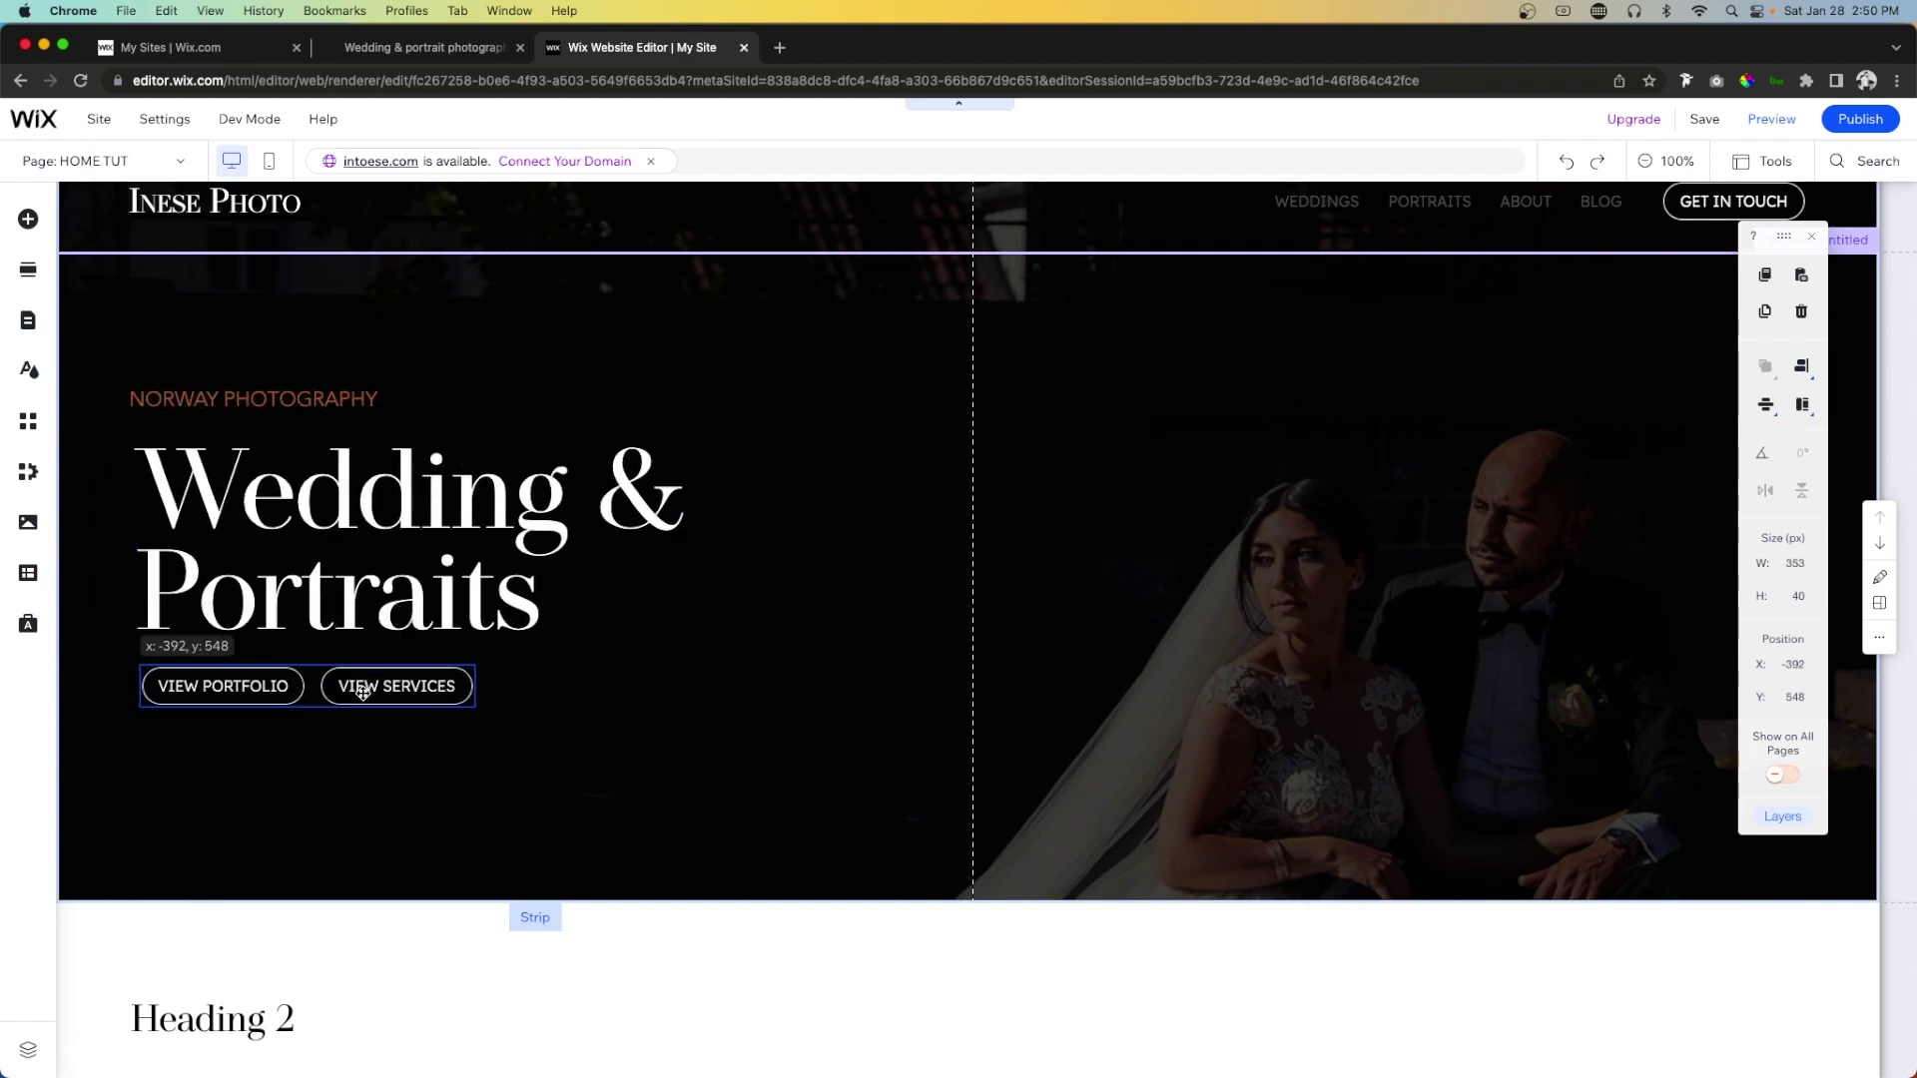
click(344, 720)
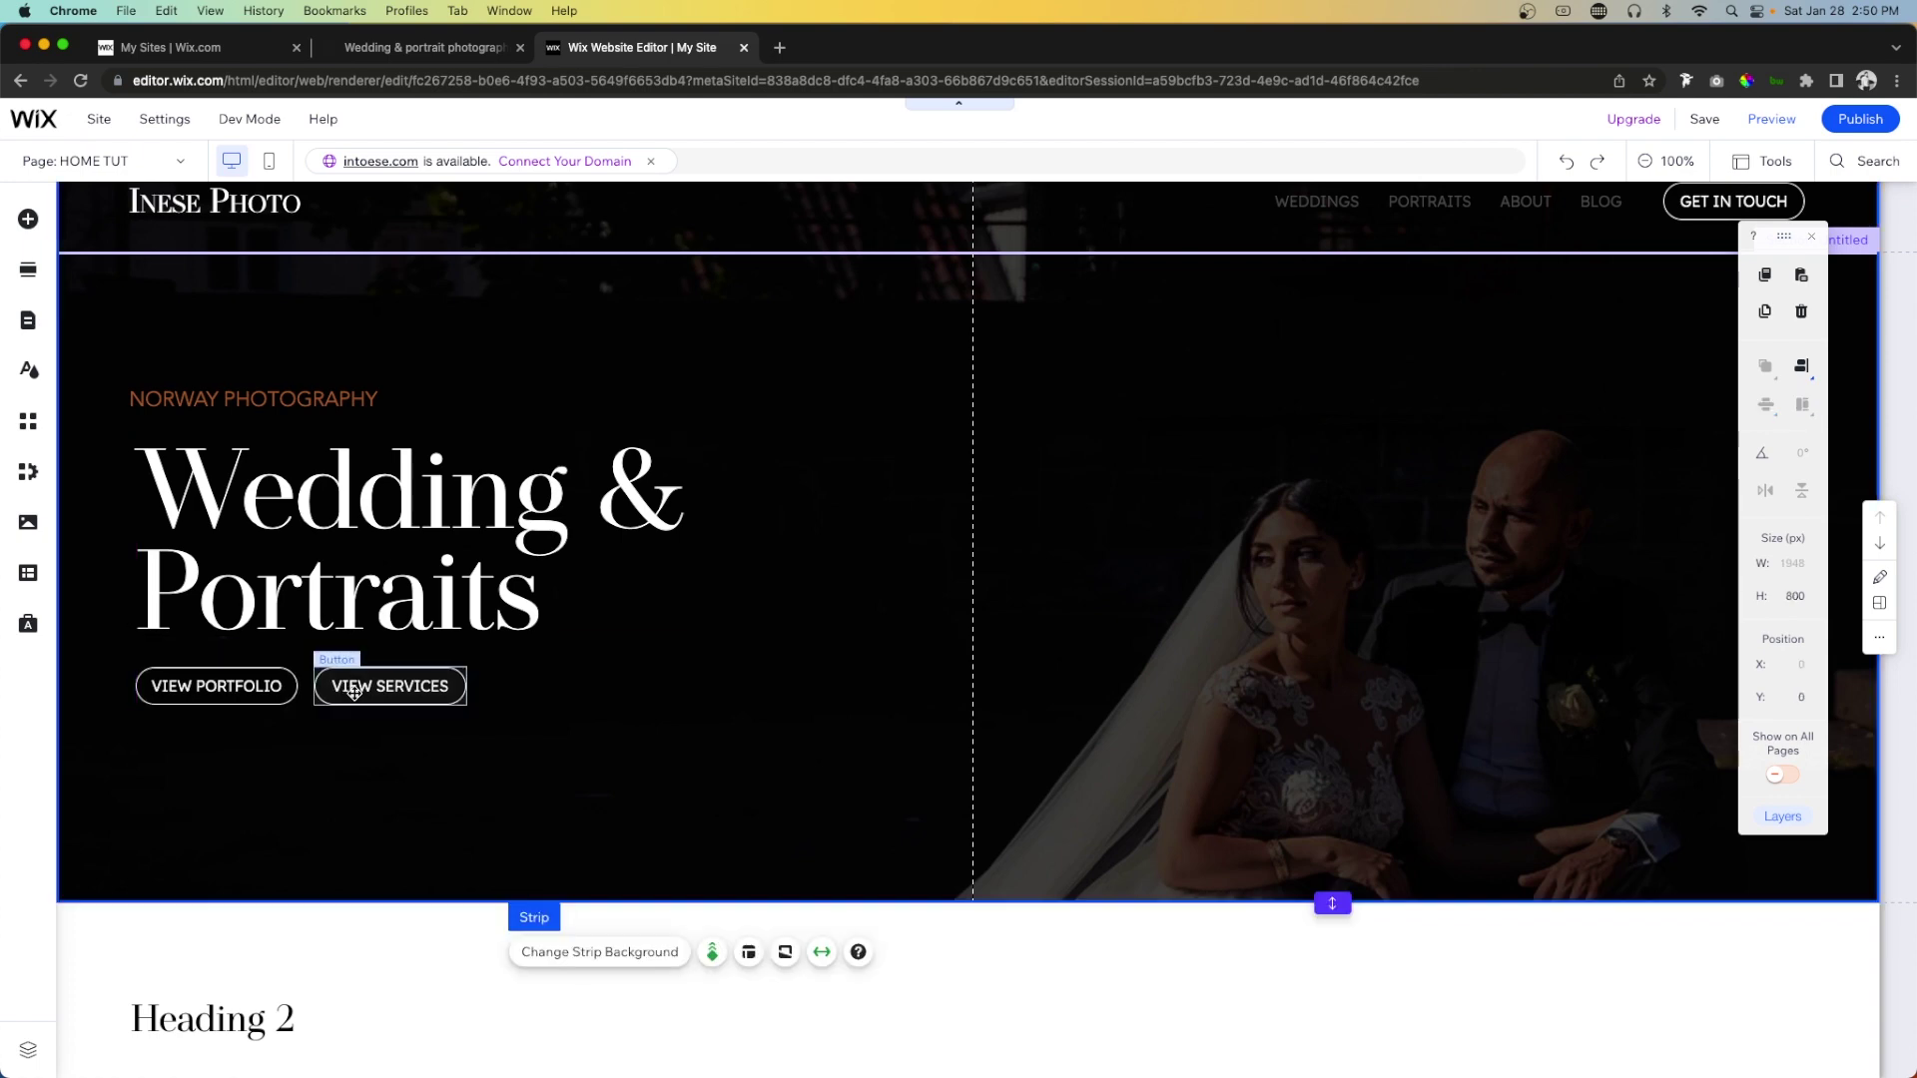
Nudge the NORWAY PHOTOGRAPHY text above the hero heading slightly to the right.
click(213, 396)
key(Right)
key(Right)
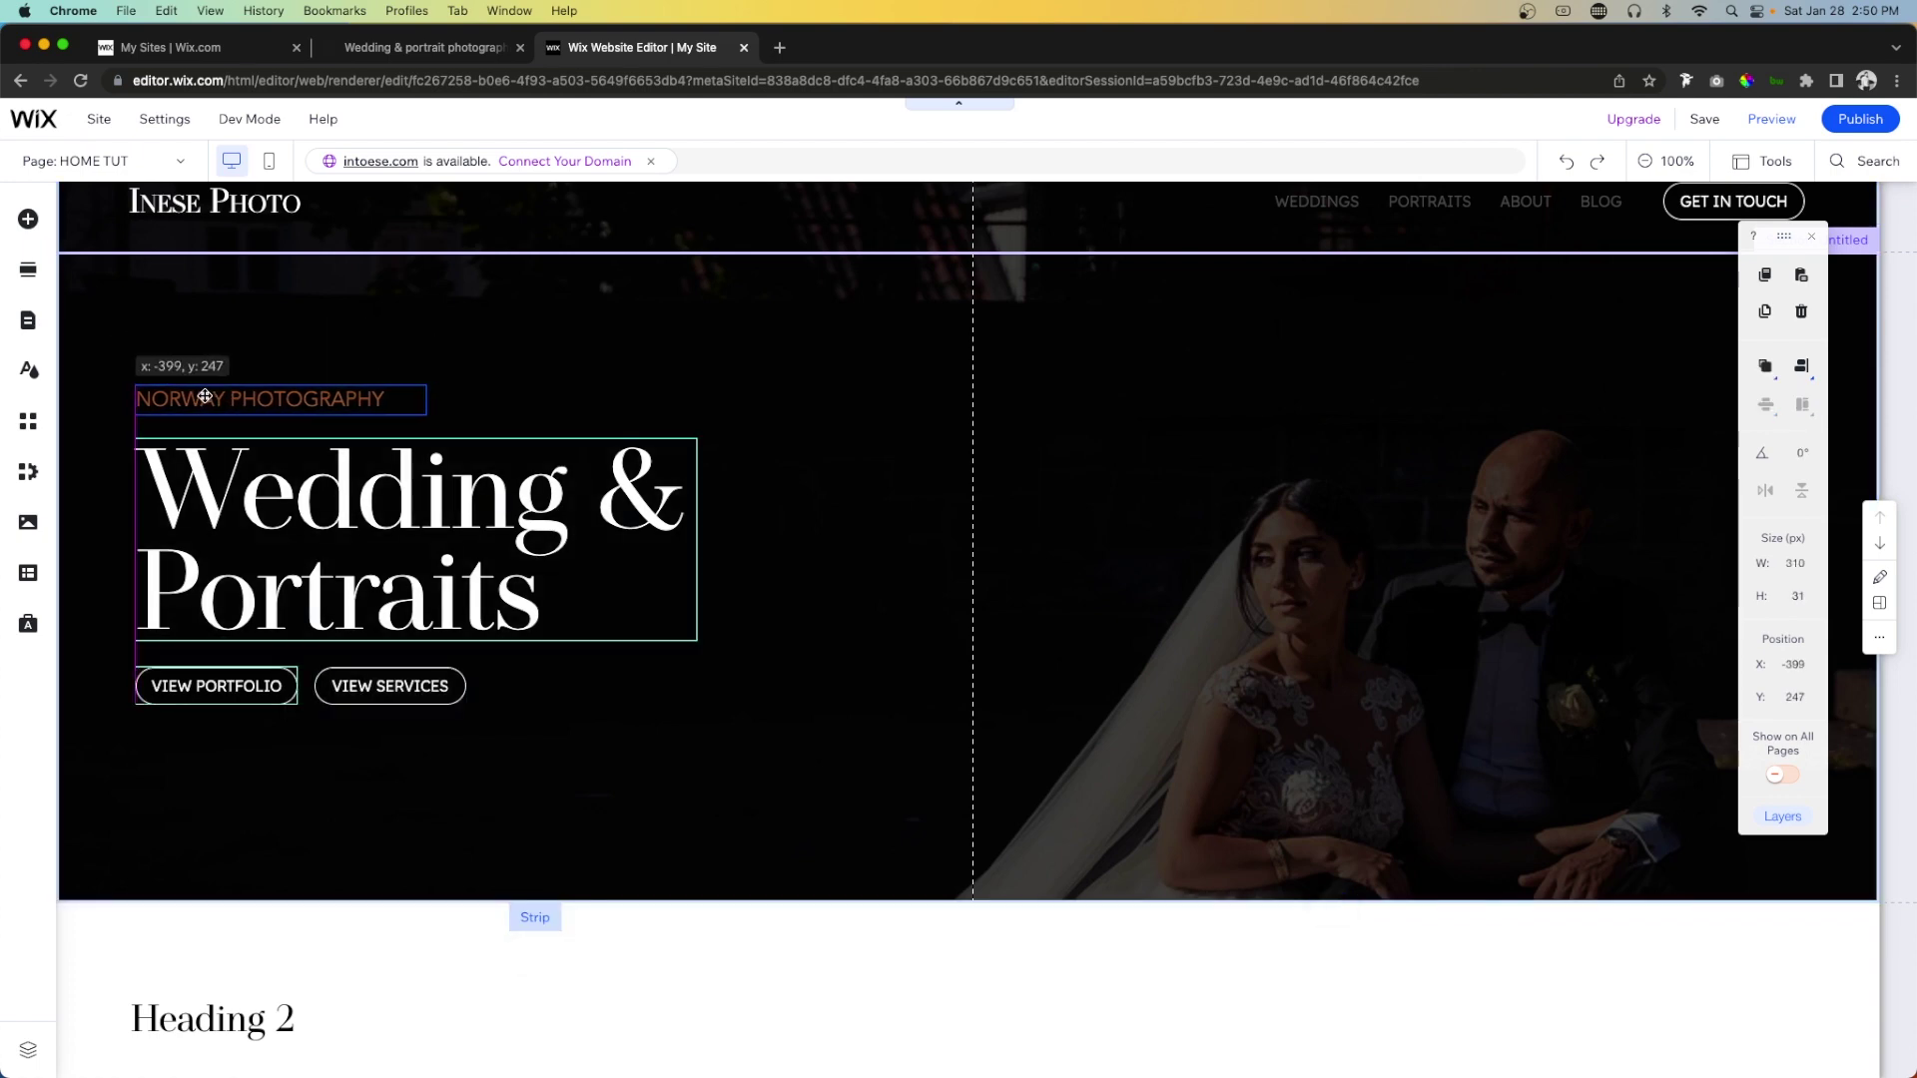
right_click(205, 399)
click(594, 391)
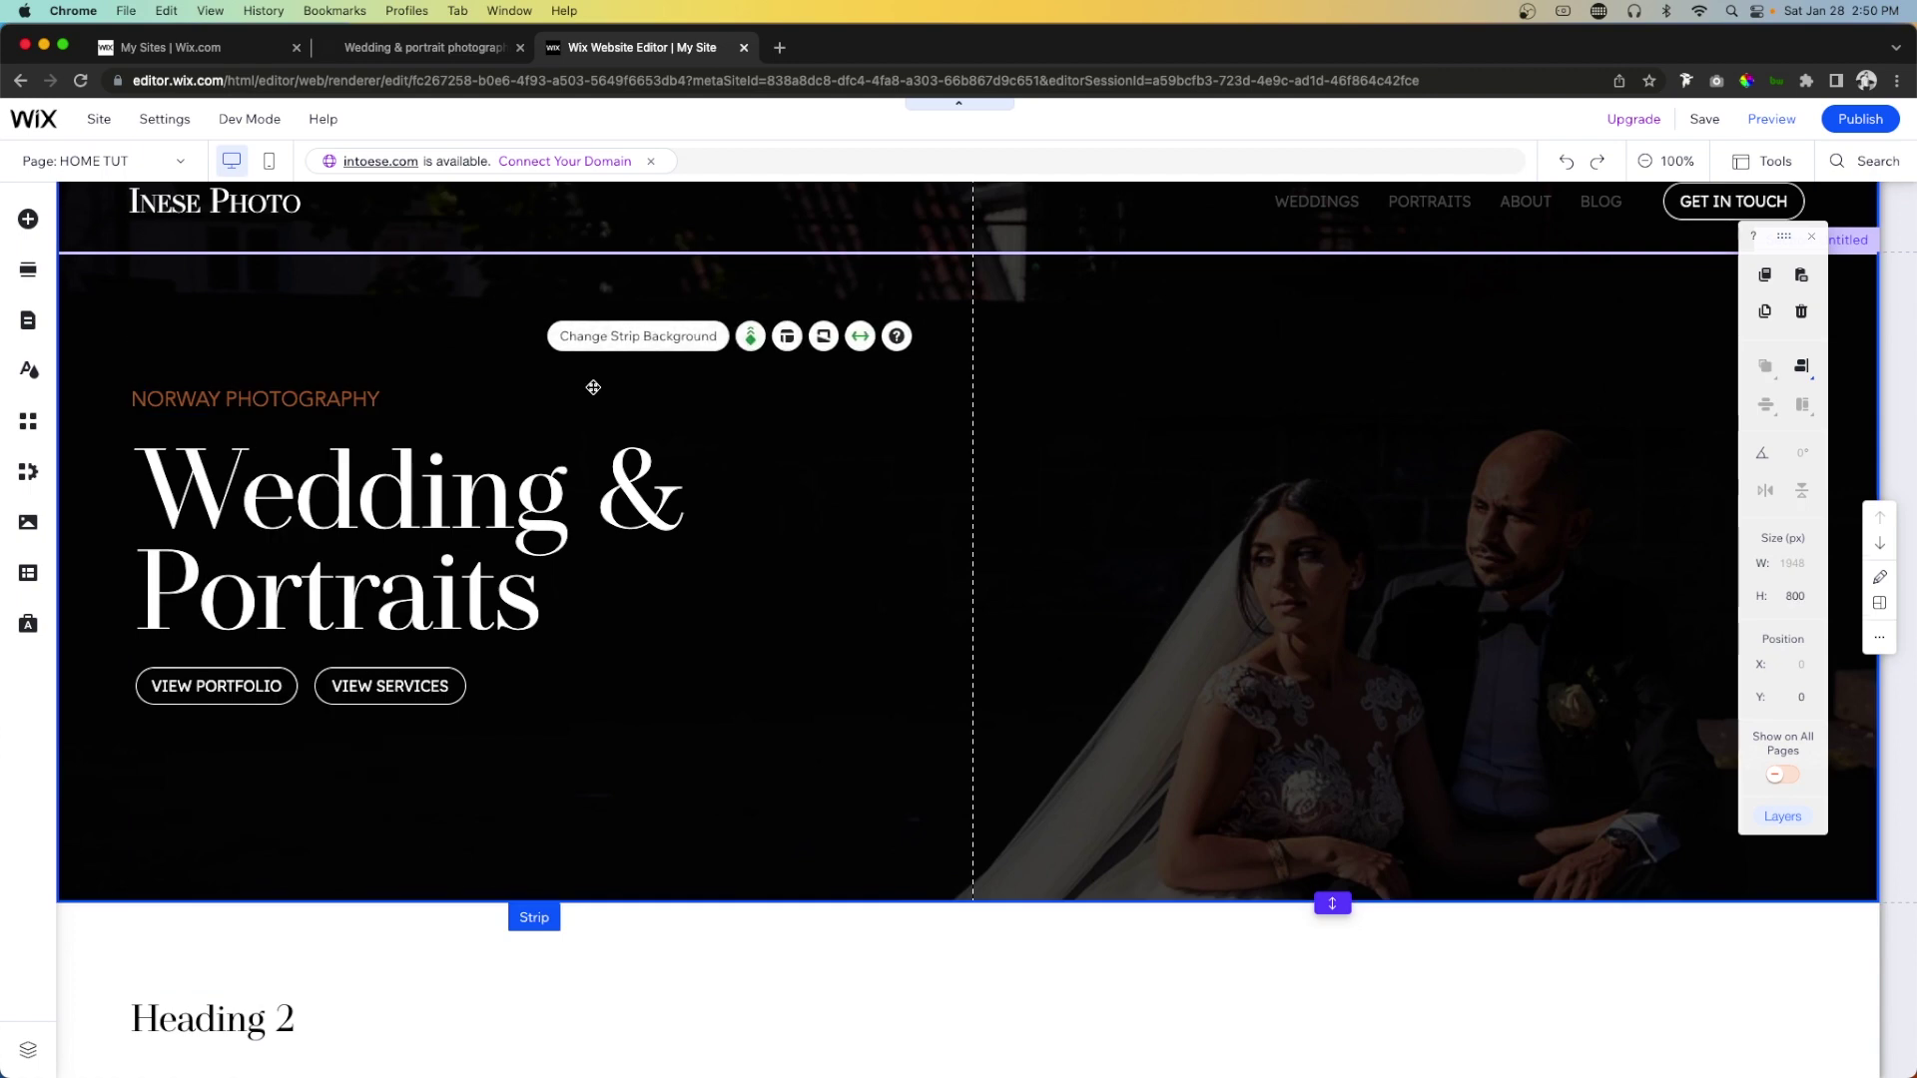
Widen the Heading 2 text box in the strip below the hero to about 575 px.
scroll(590, 384, down, 5)
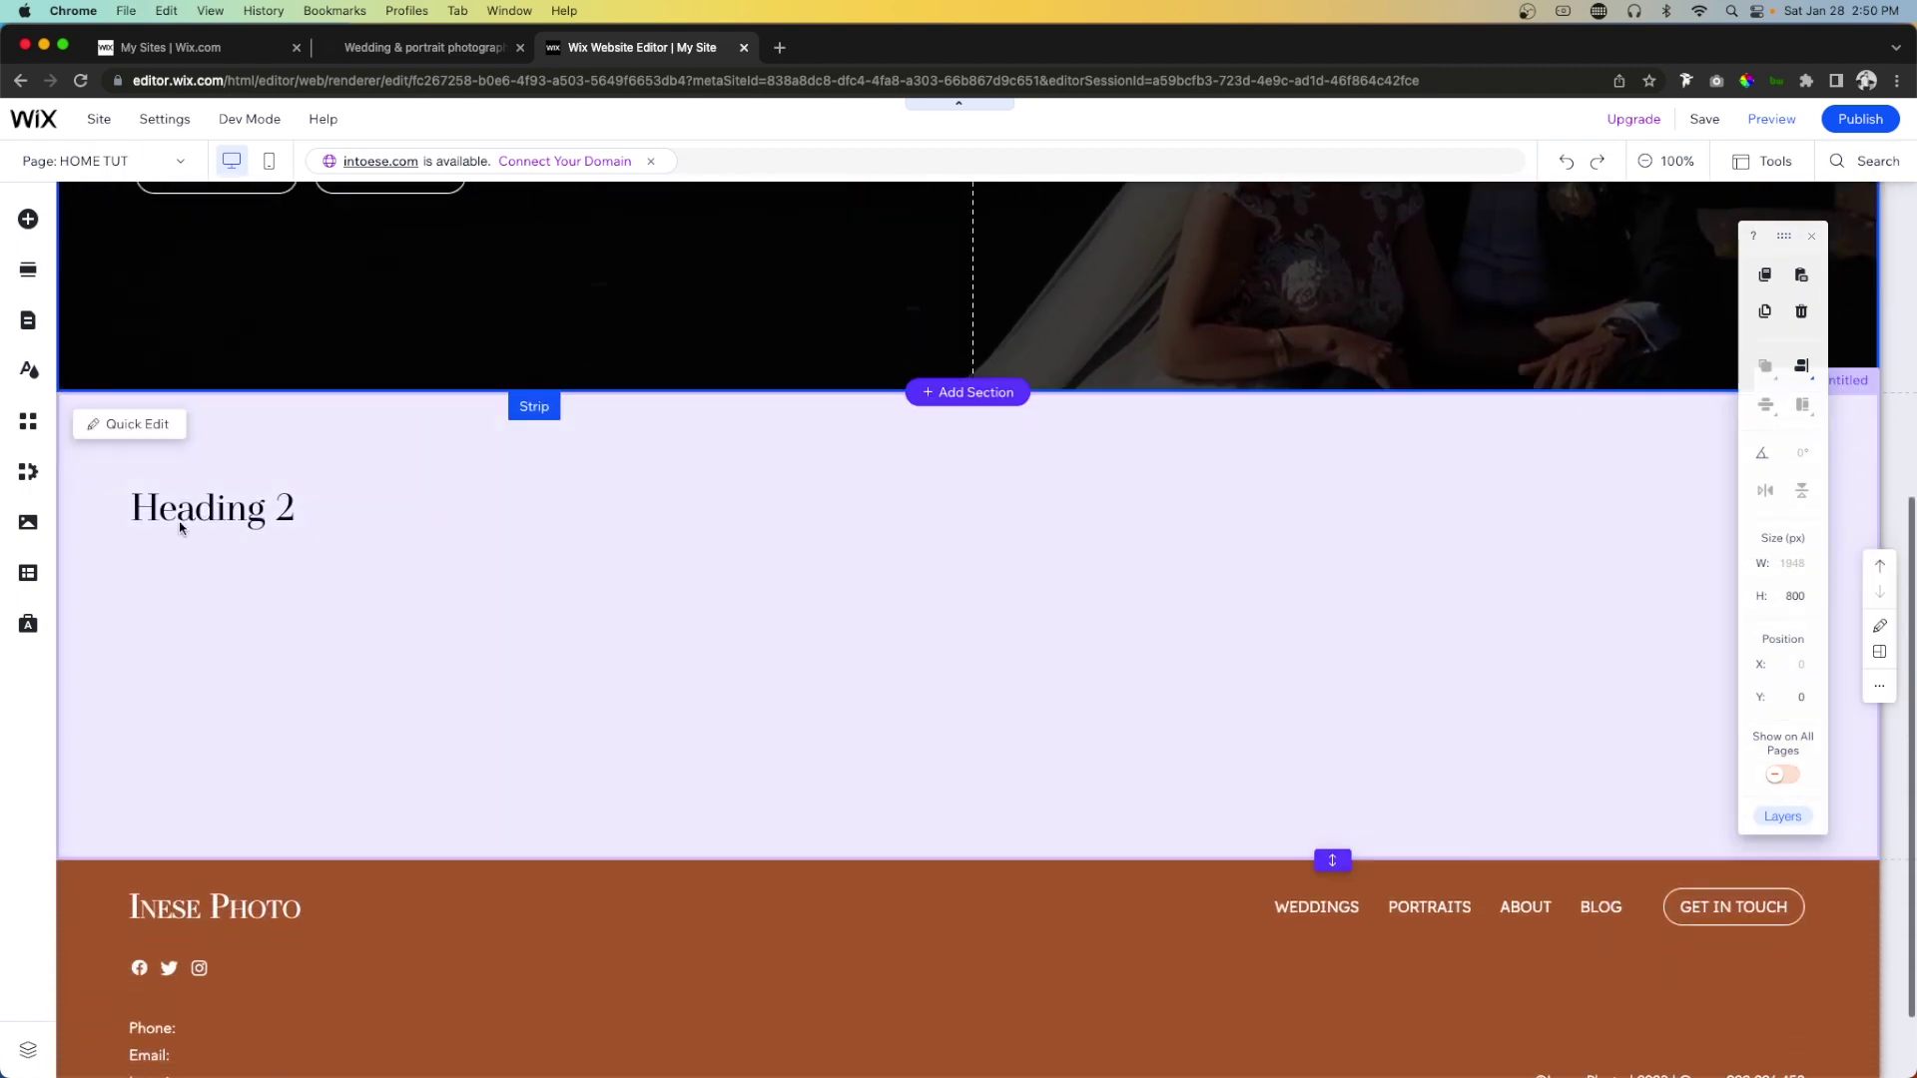
click(185, 522)
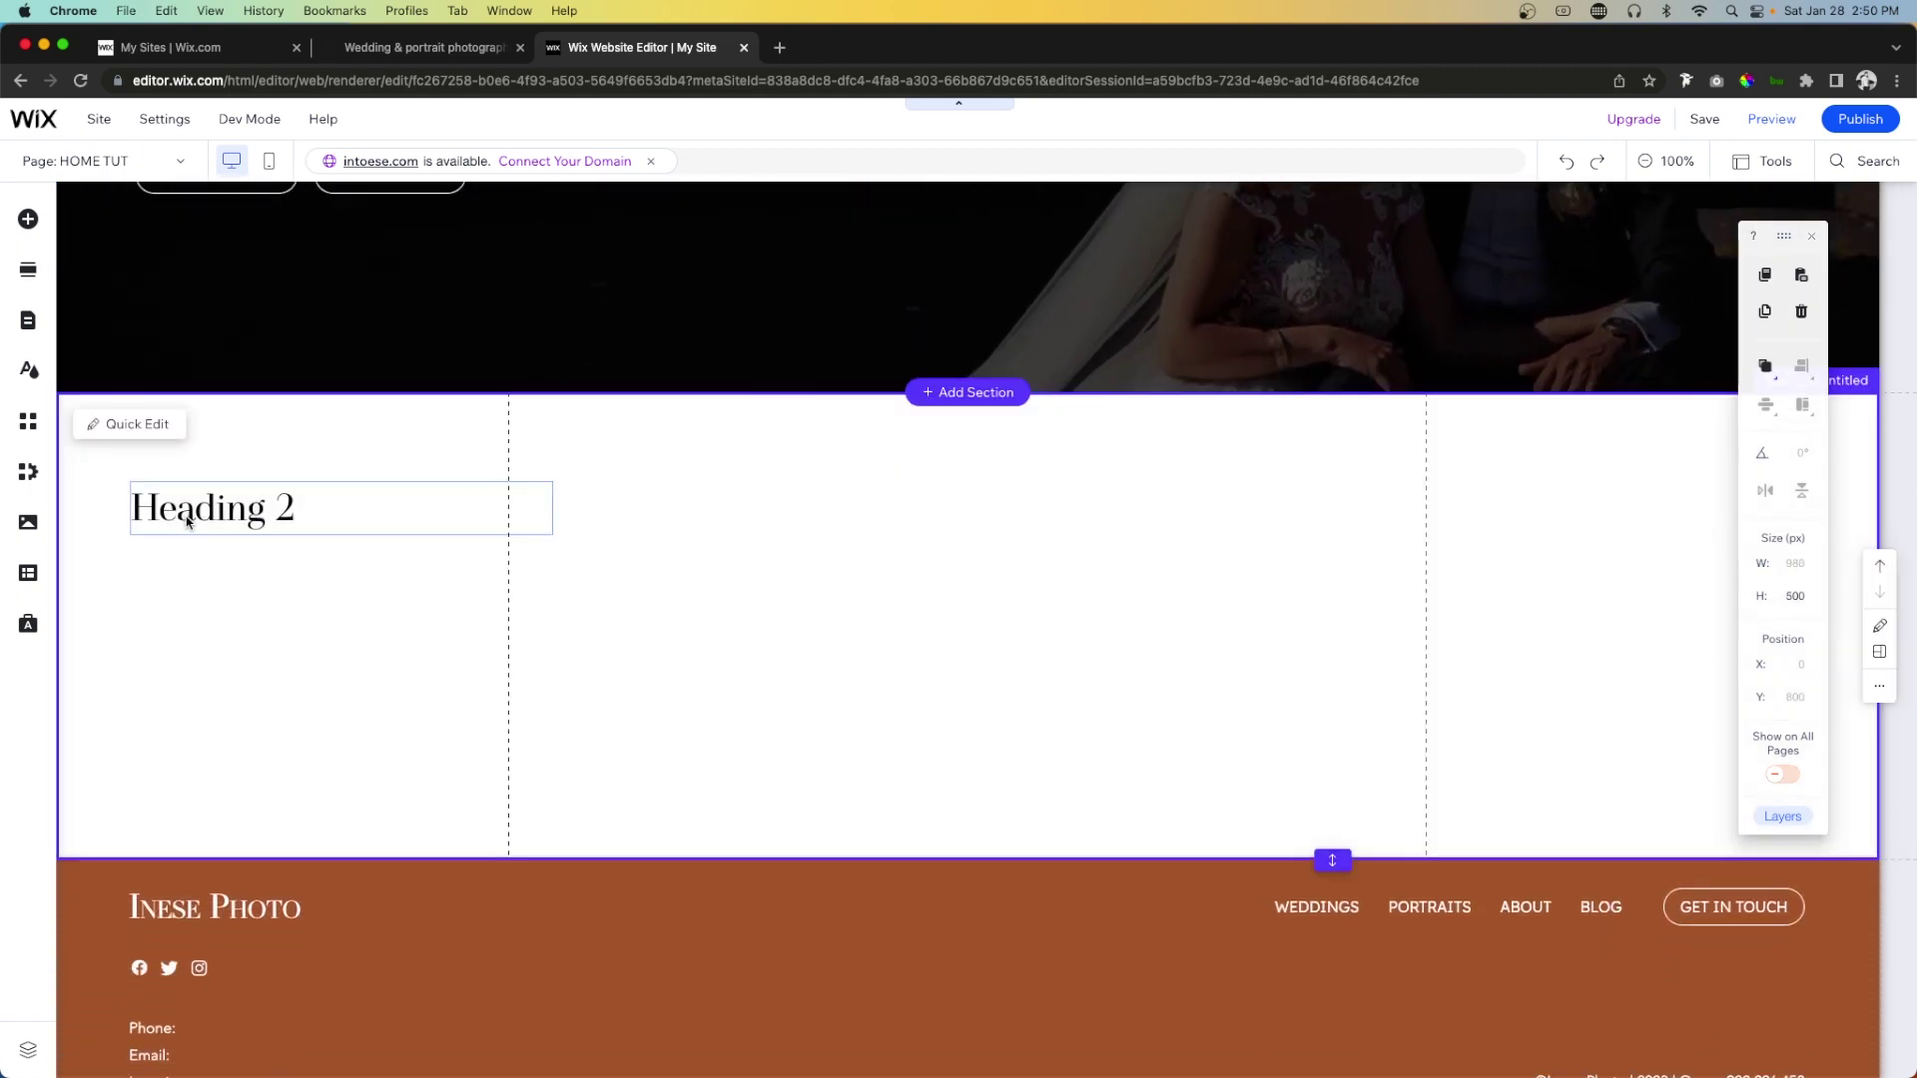
click(502, 510)
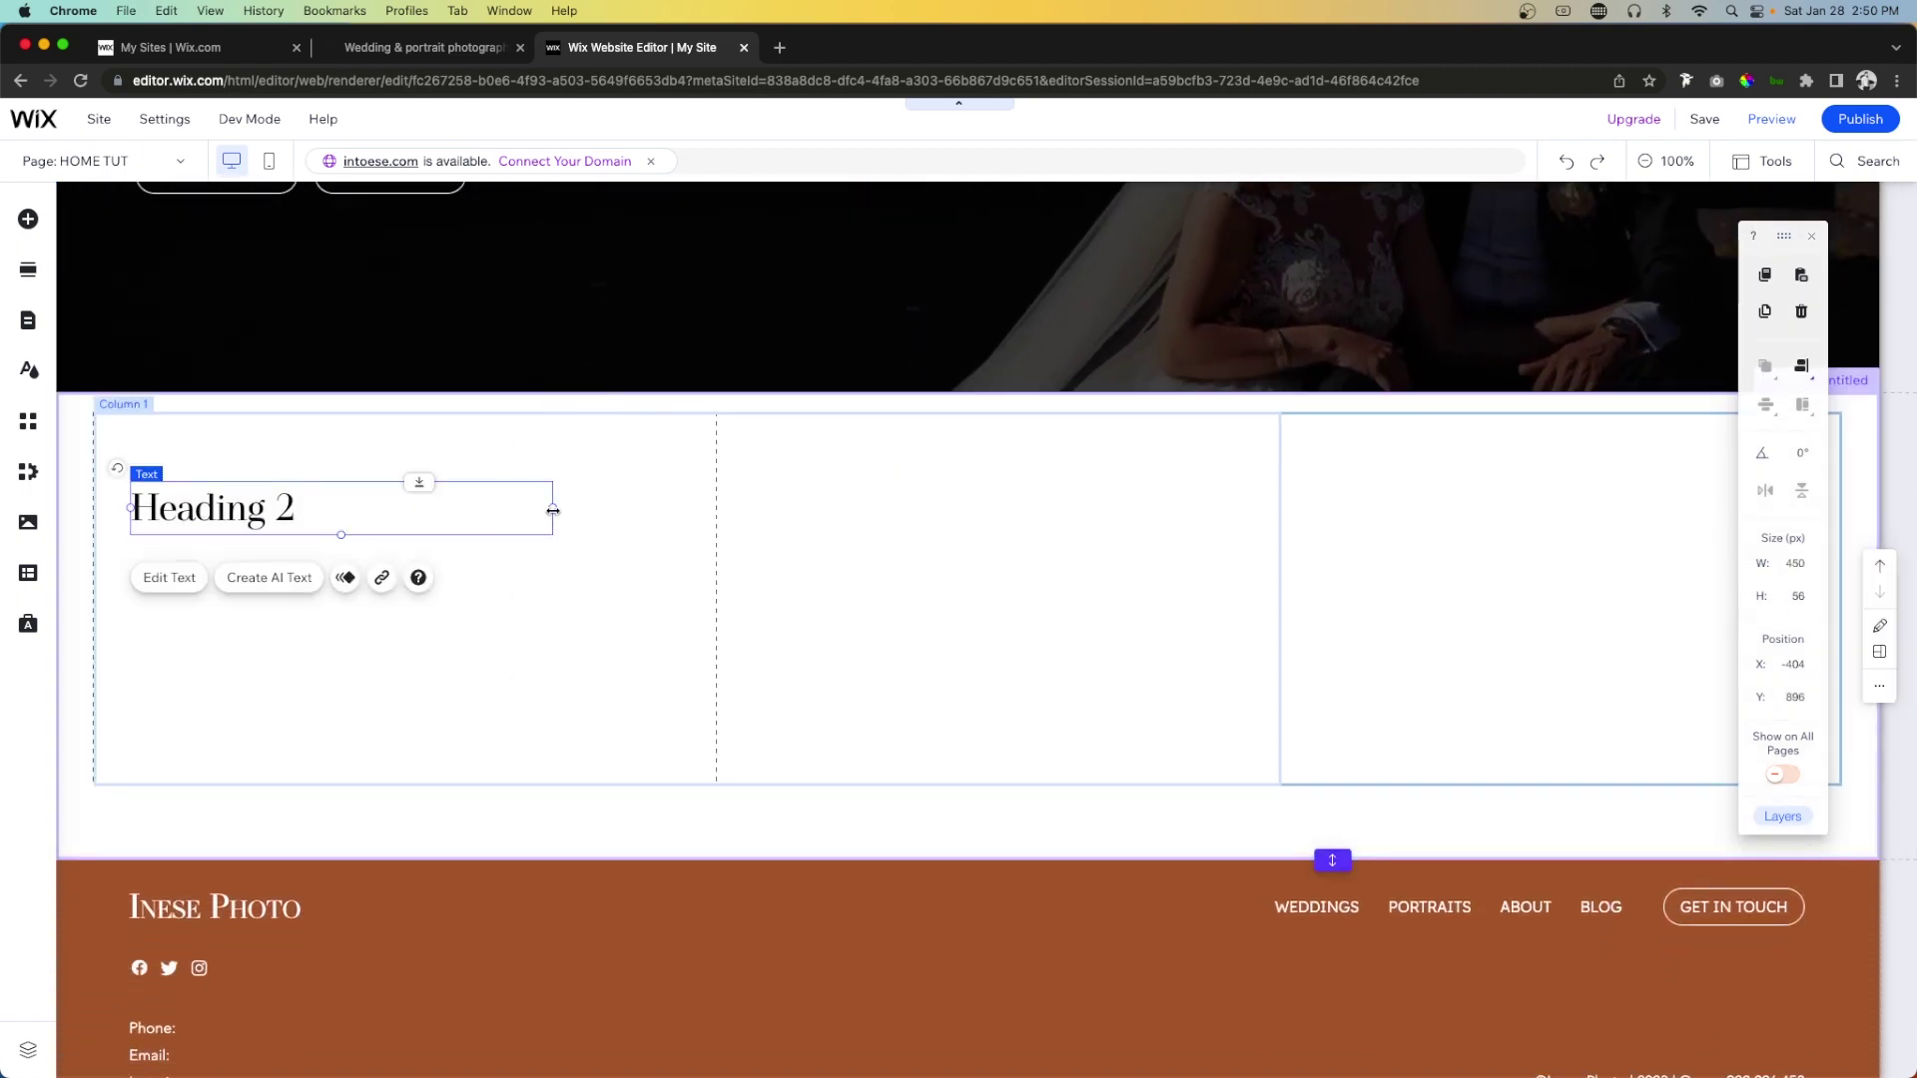
drag(552, 510, 669, 509)
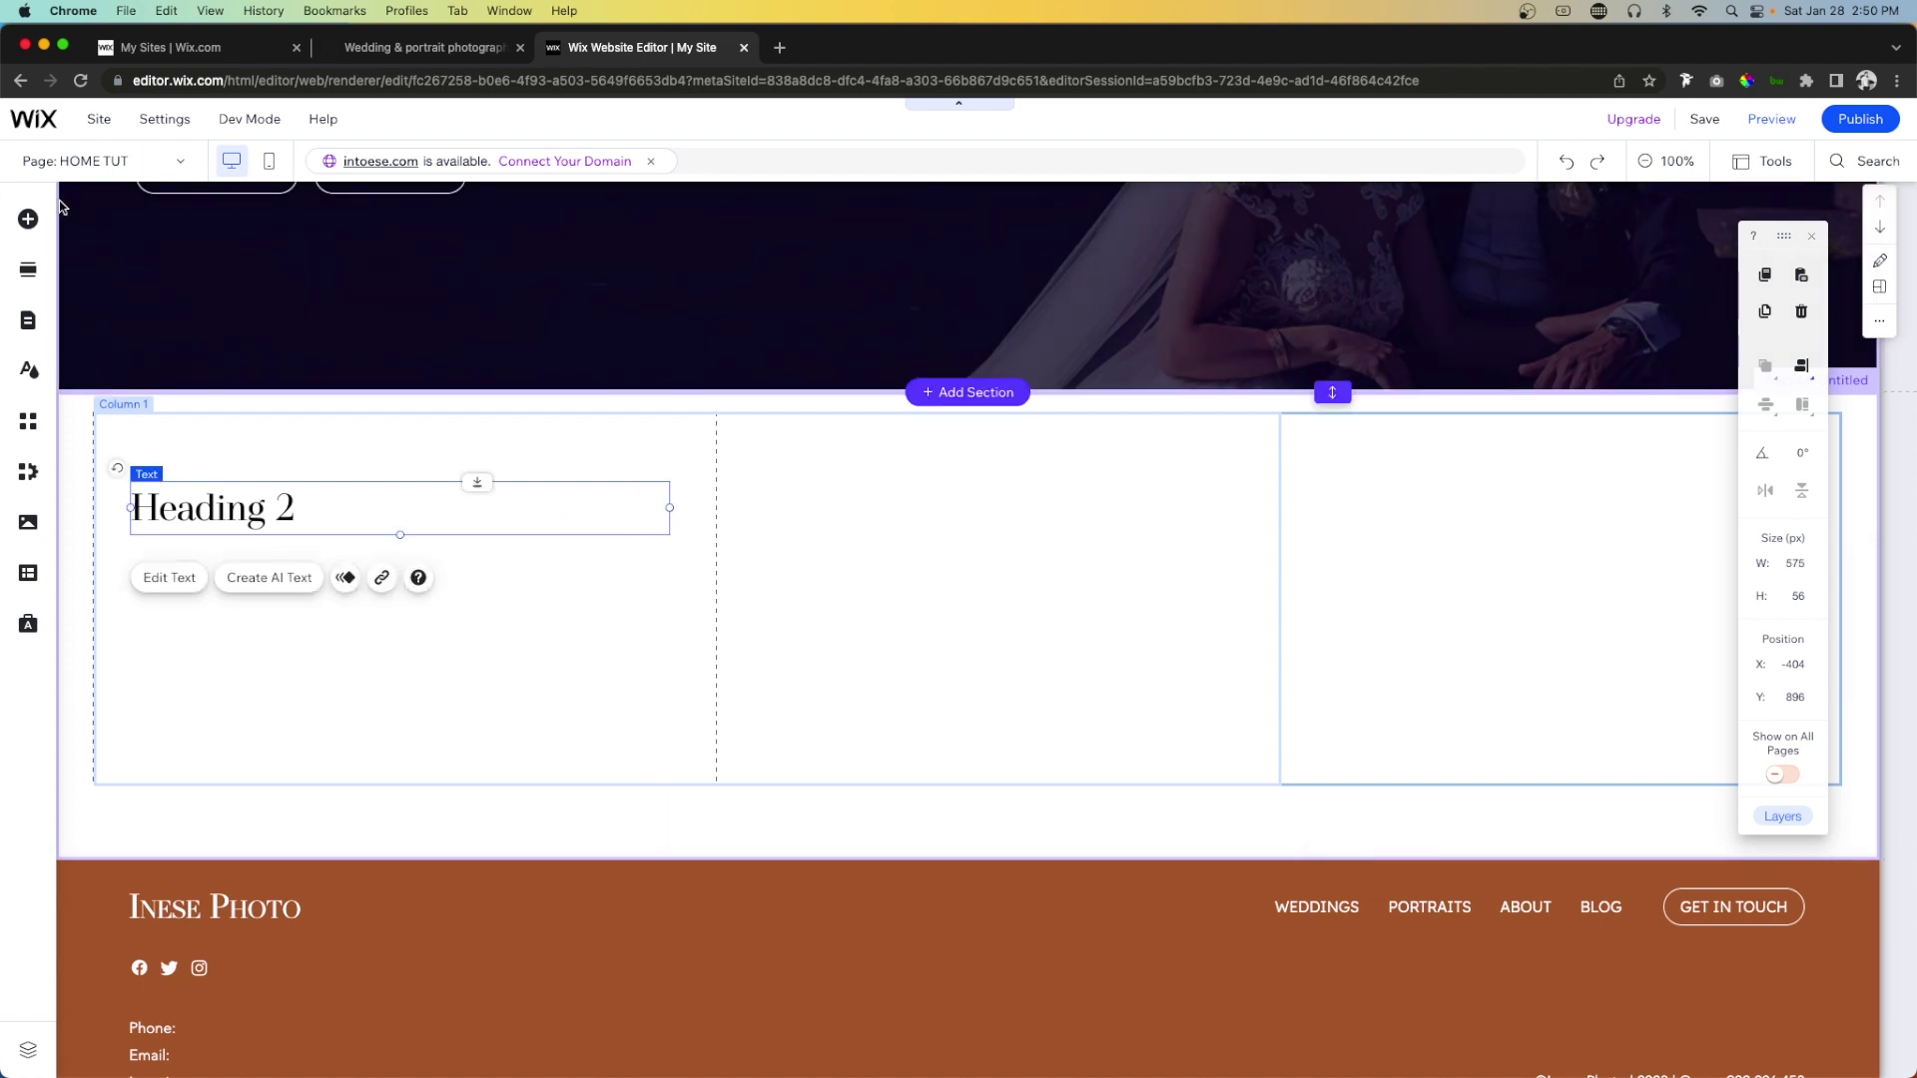
Add a themed paragraph directly under Heading 2 and widen its text box to about 501 px.
click(28, 219)
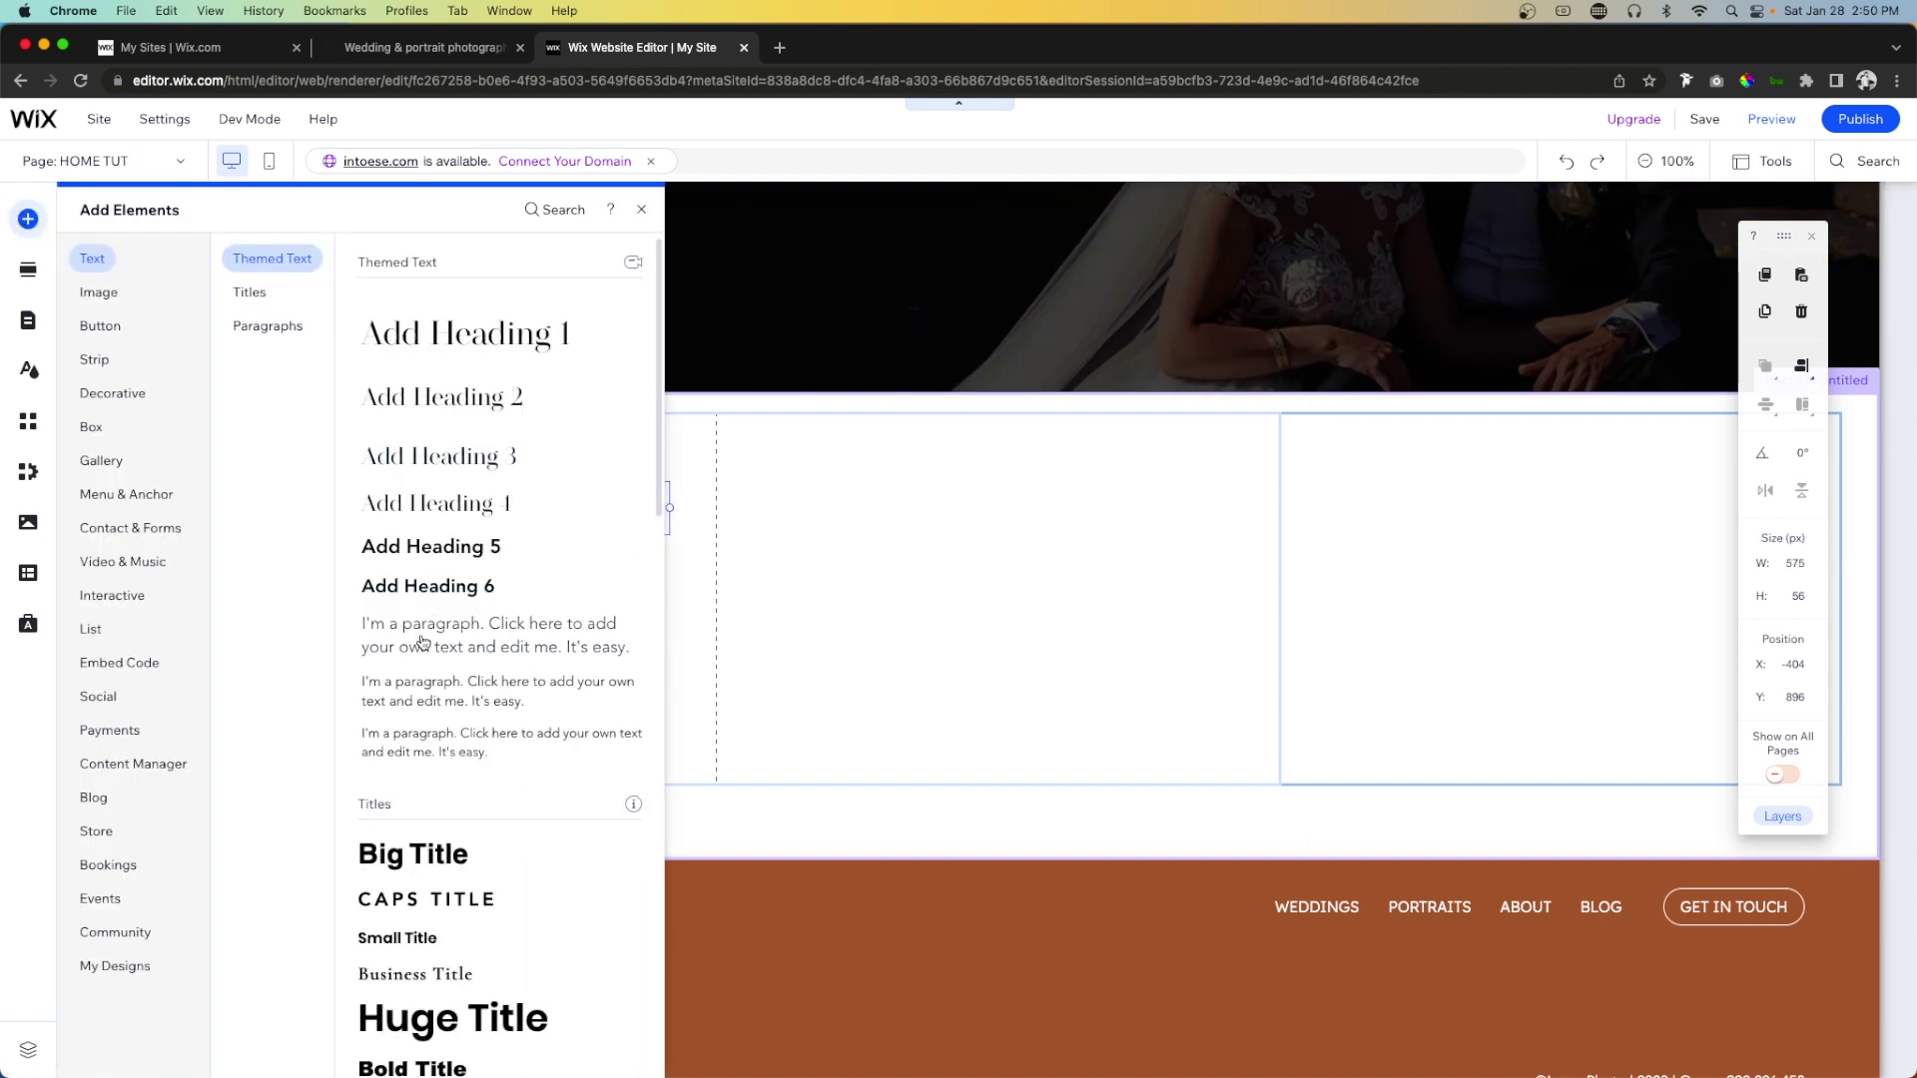
drag(421, 642, 197, 561)
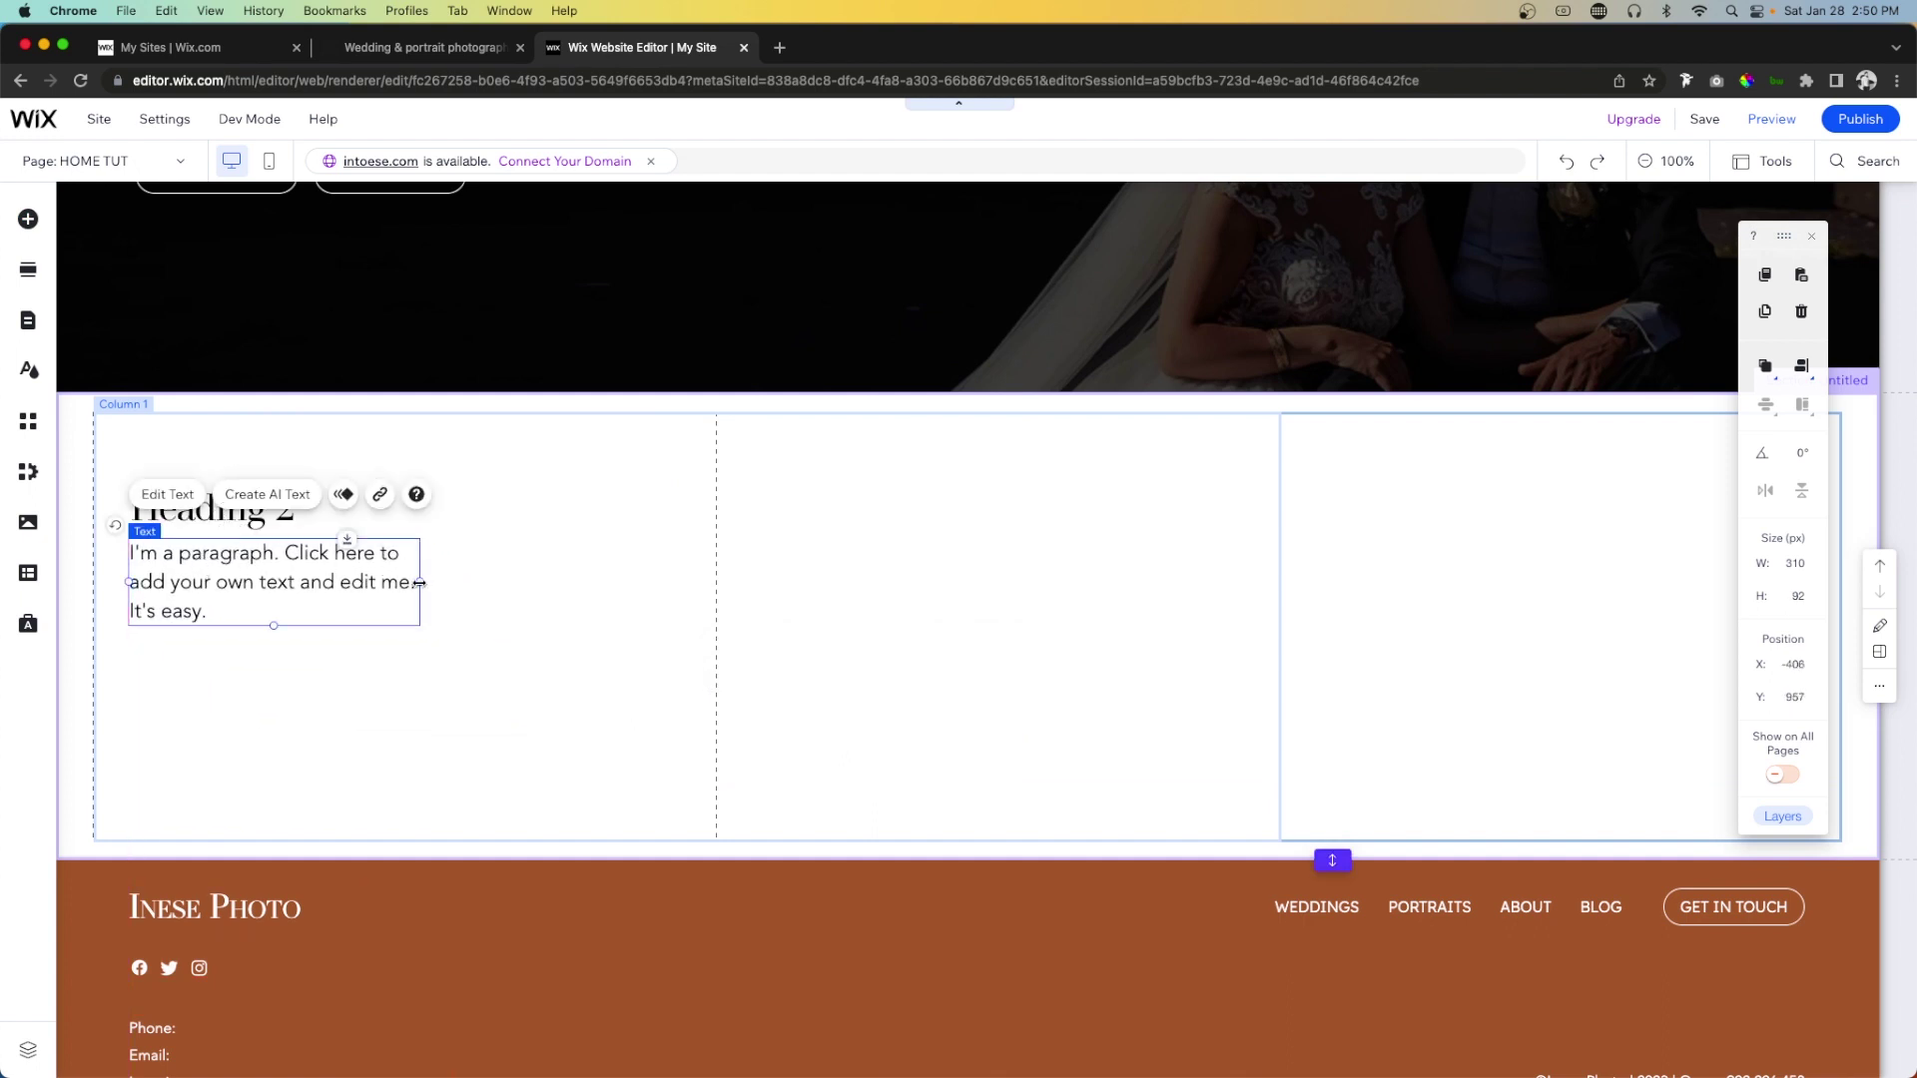
drag(419, 582, 599, 586)
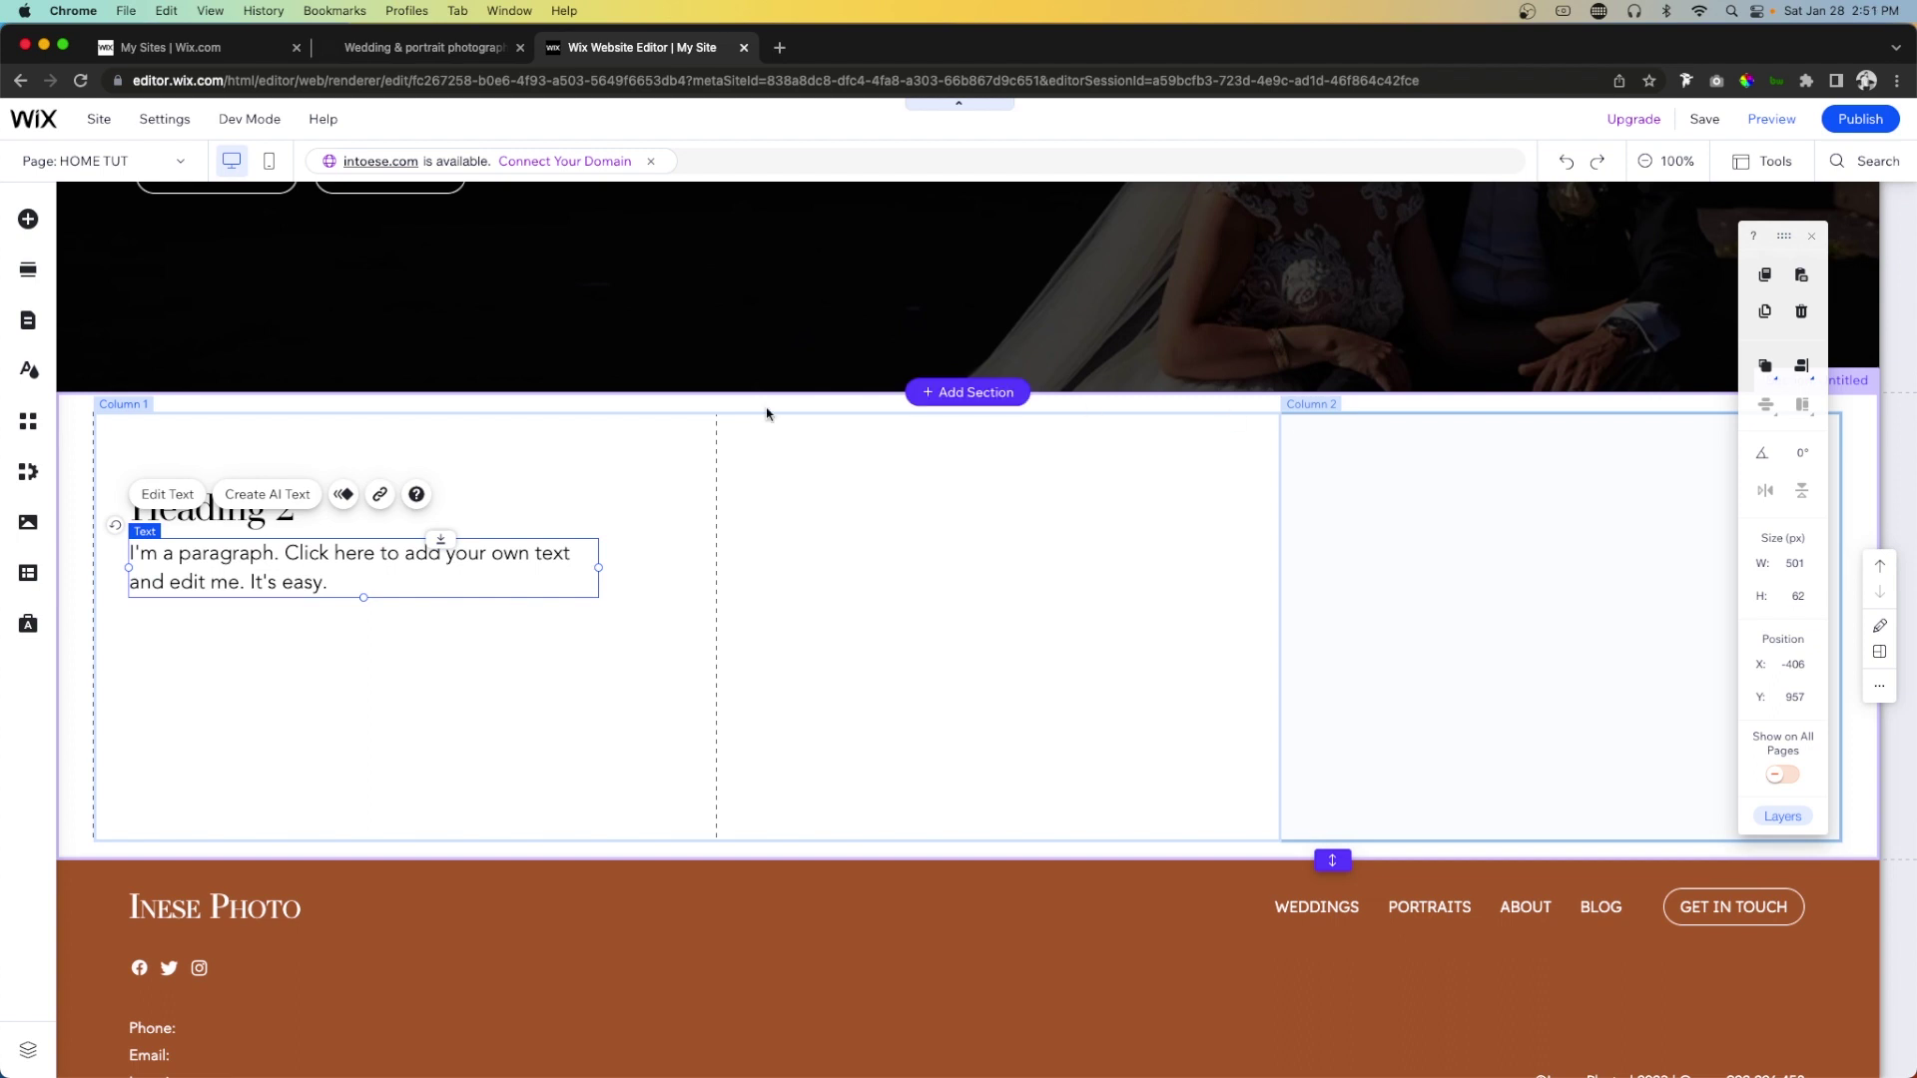
Copy the hero strip's View Services button and place the copy in the lower strip's narrow second column.
scroll(765, 407, up, 3)
click(344, 342)
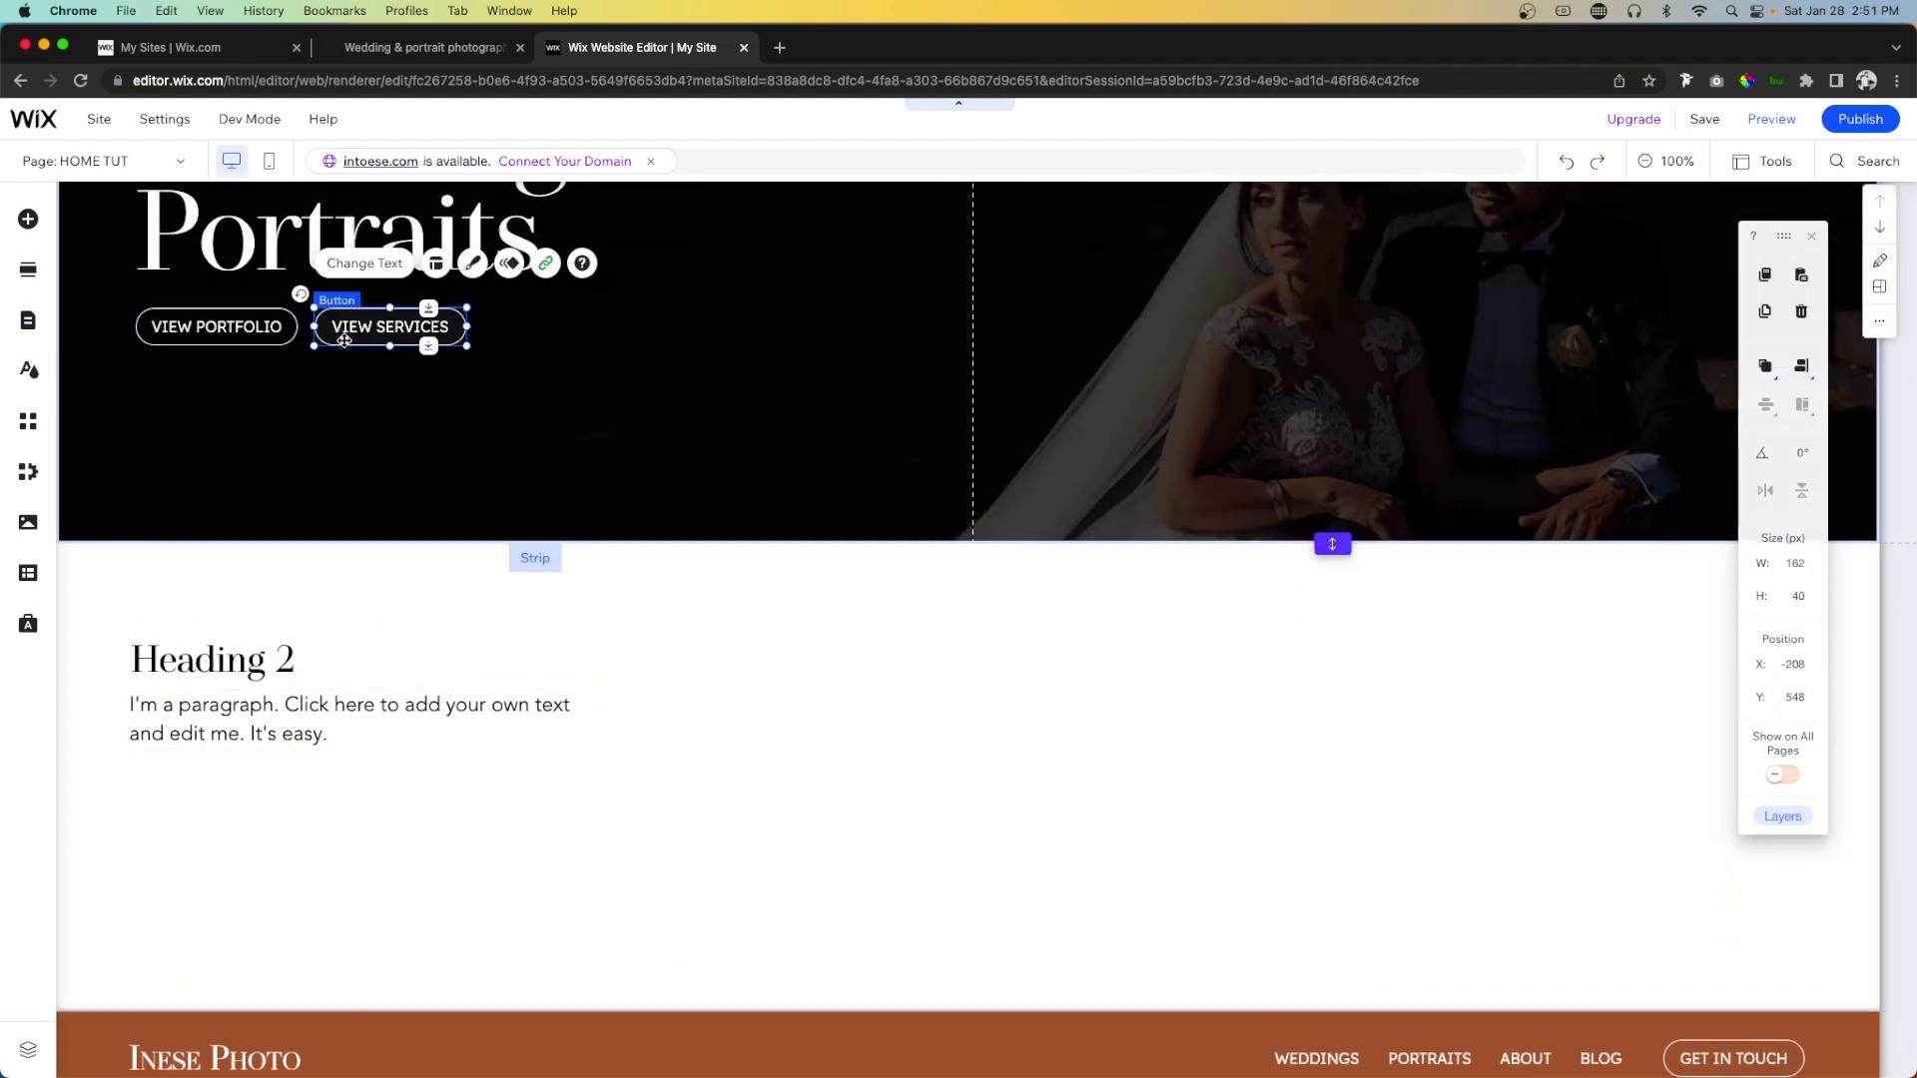
scroll(343, 341, down, 3)
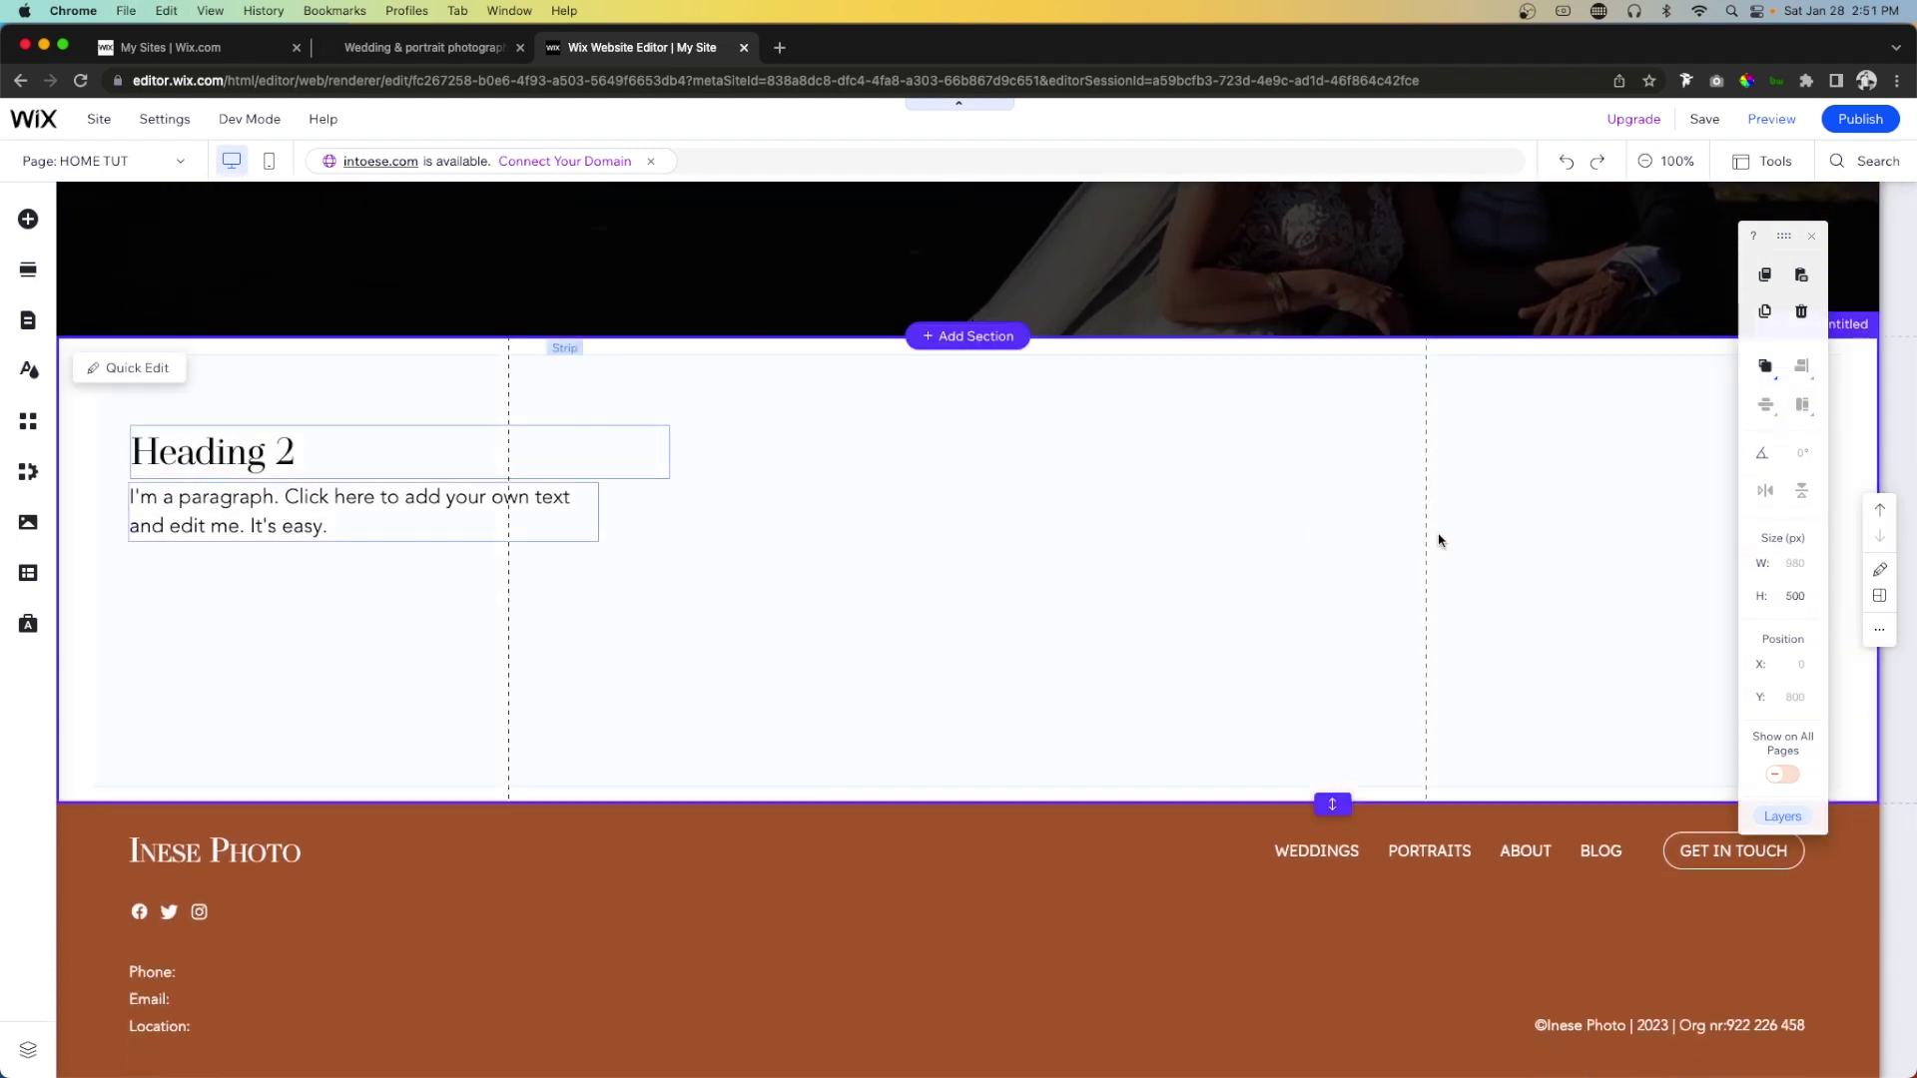
click(1477, 535)
key(ctrl+v)
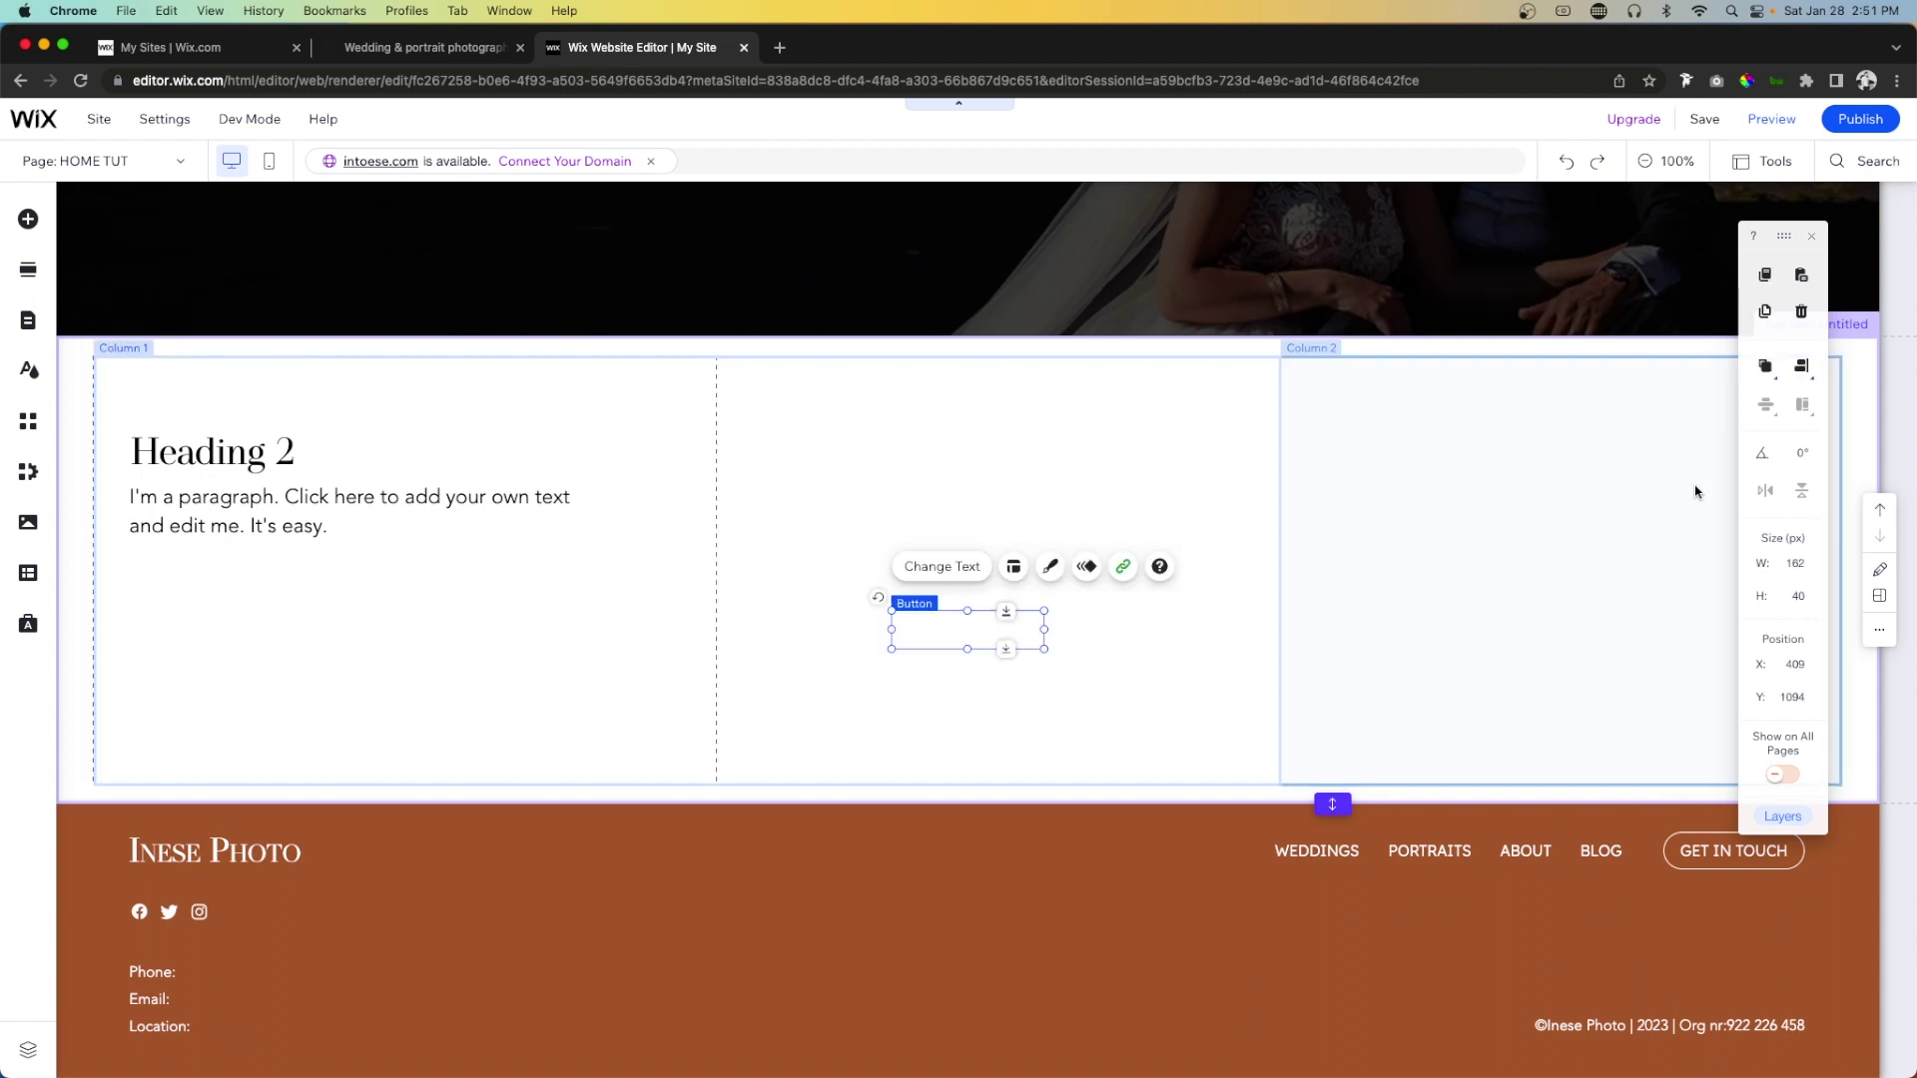
click(1801, 366)
click(1803, 370)
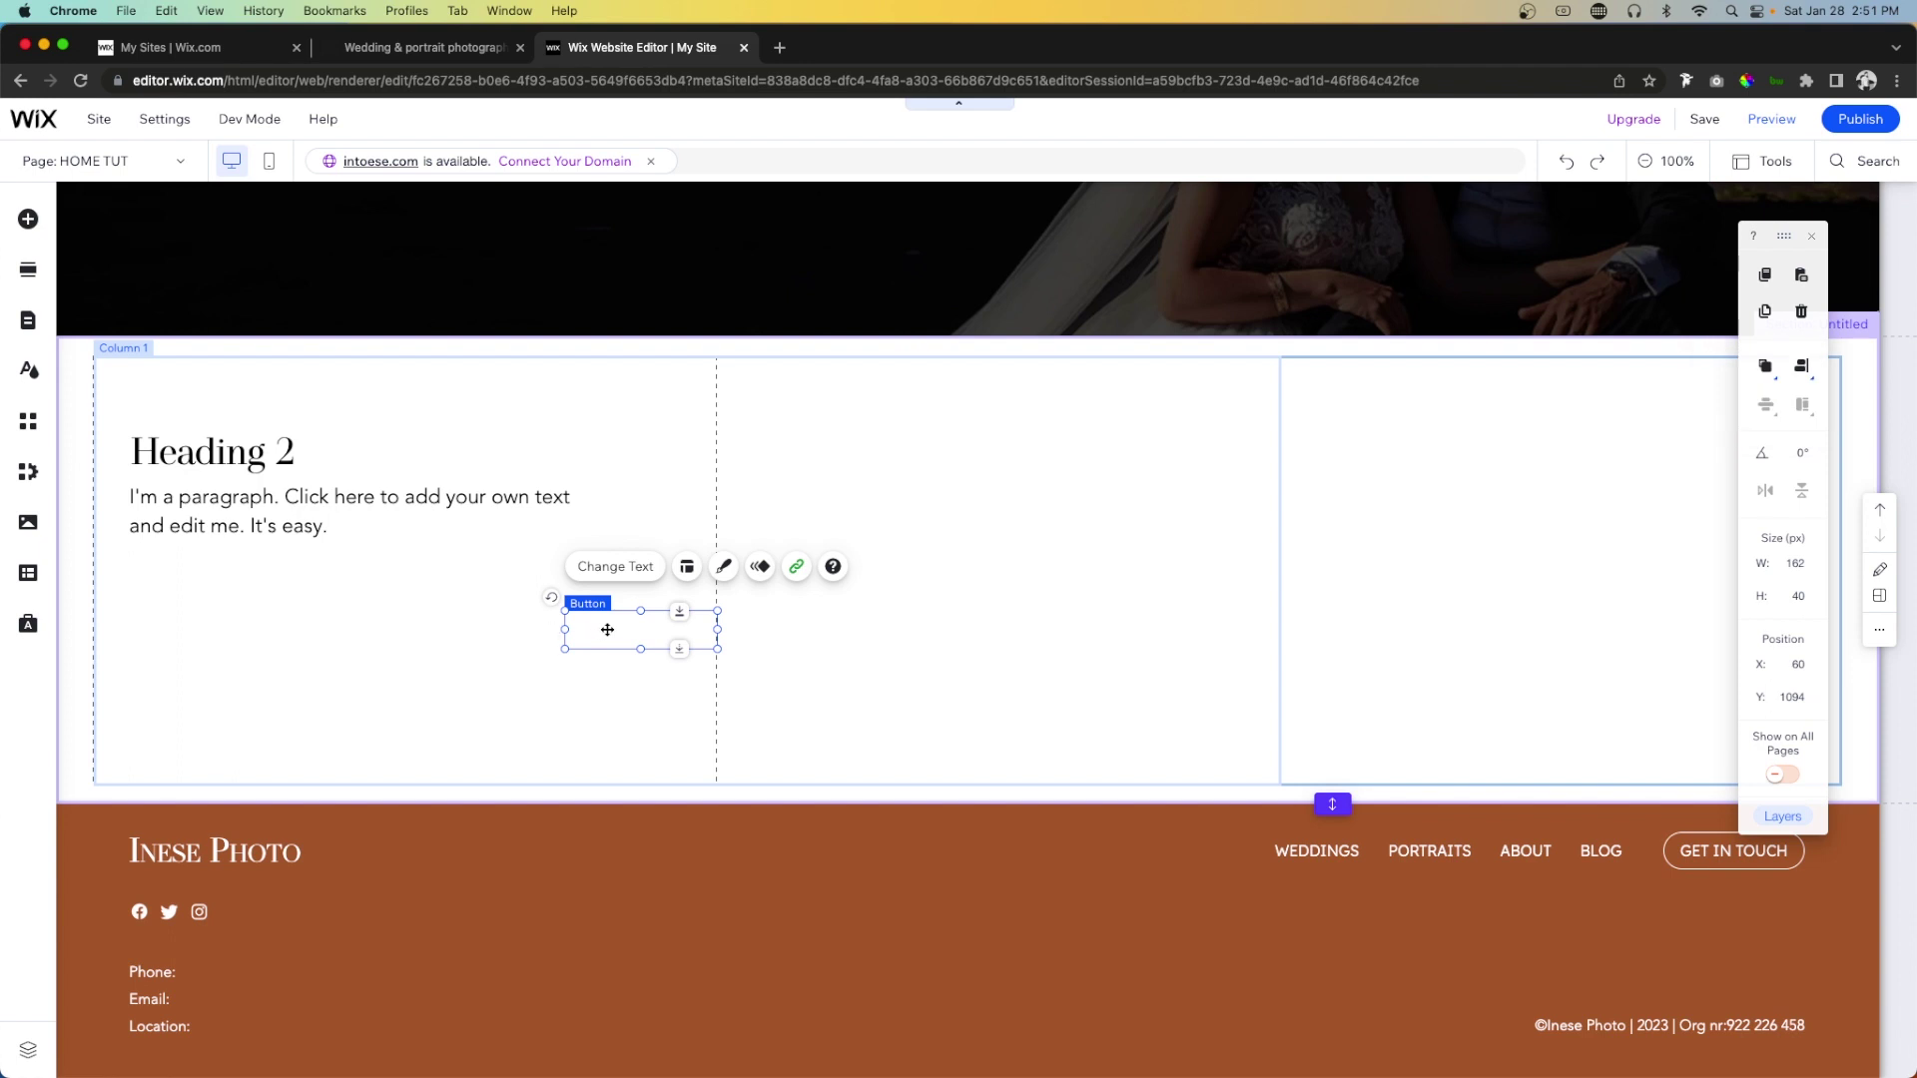
drag(604, 629, 1602, 527)
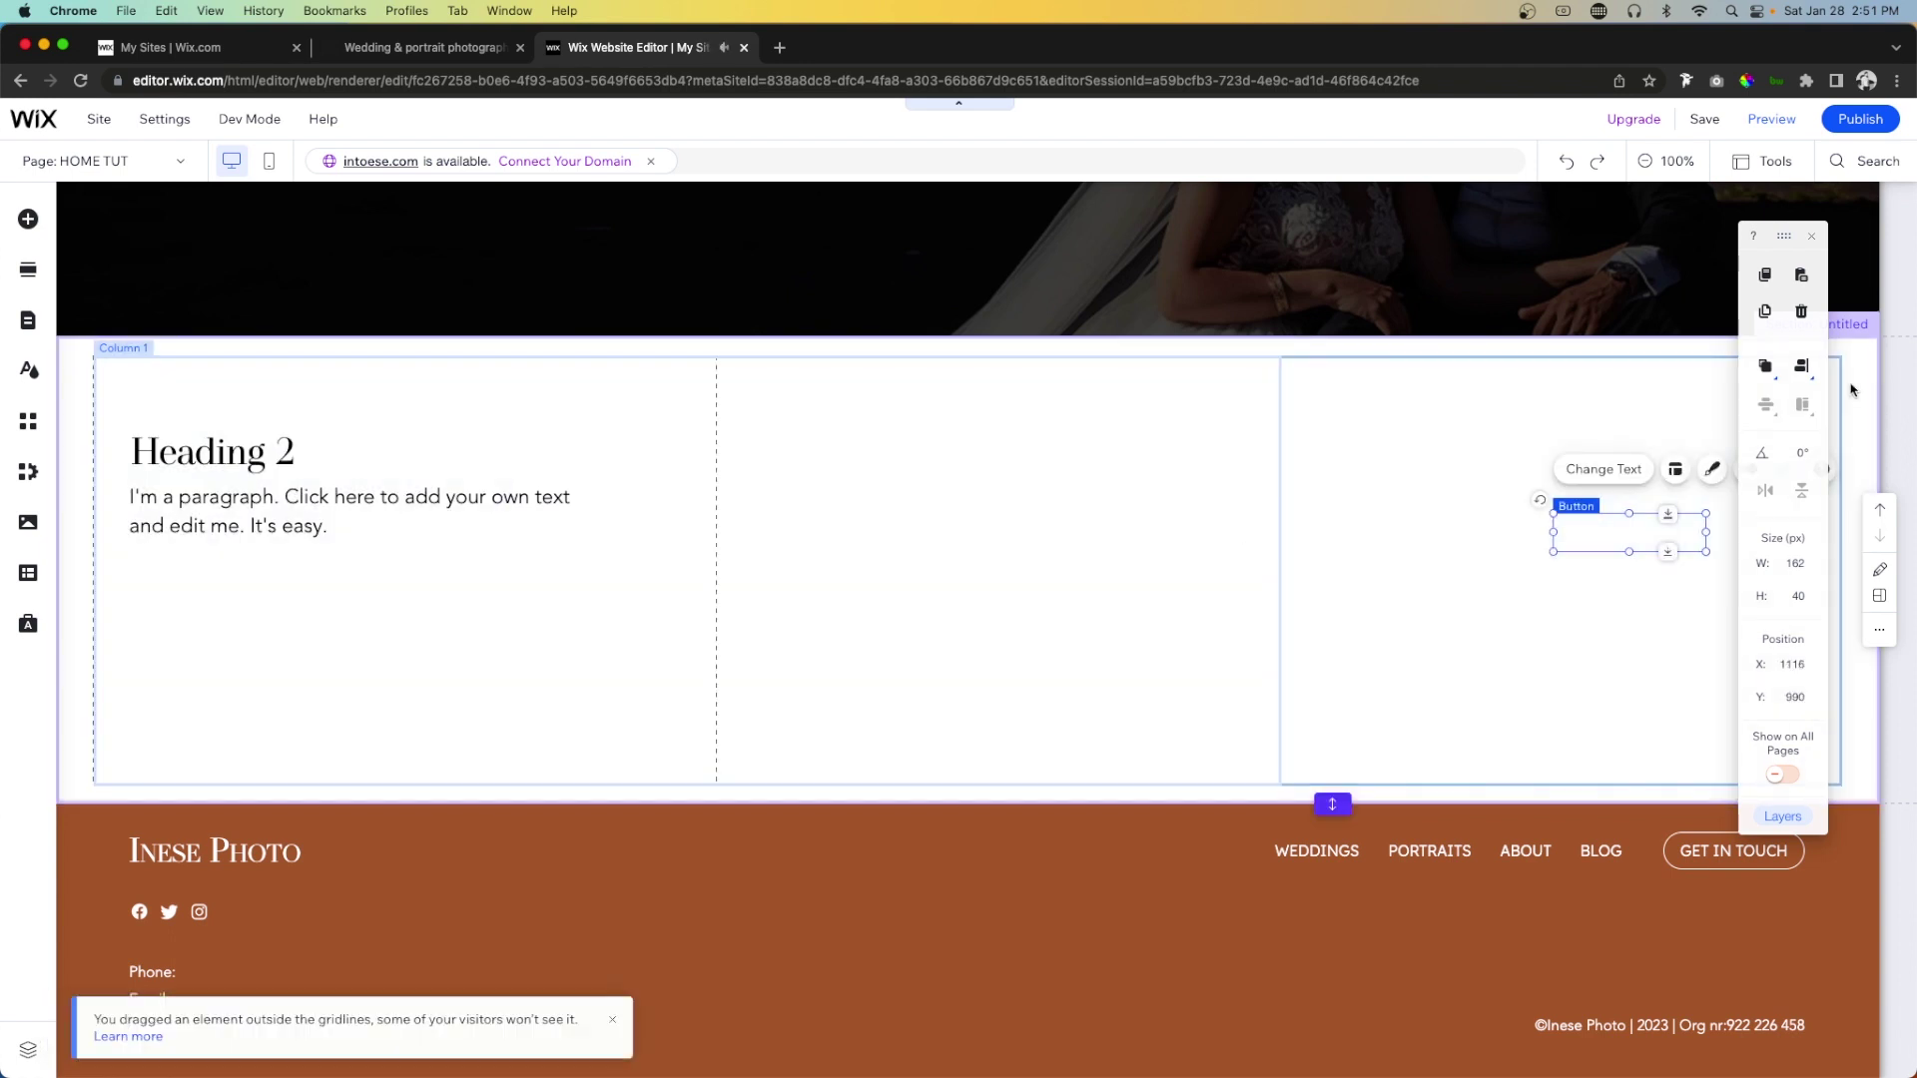
Align the copied button to the second column's right edge, then offset it to X 1222 and raise it to Y 904.
click(1801, 367)
click(1804, 373)
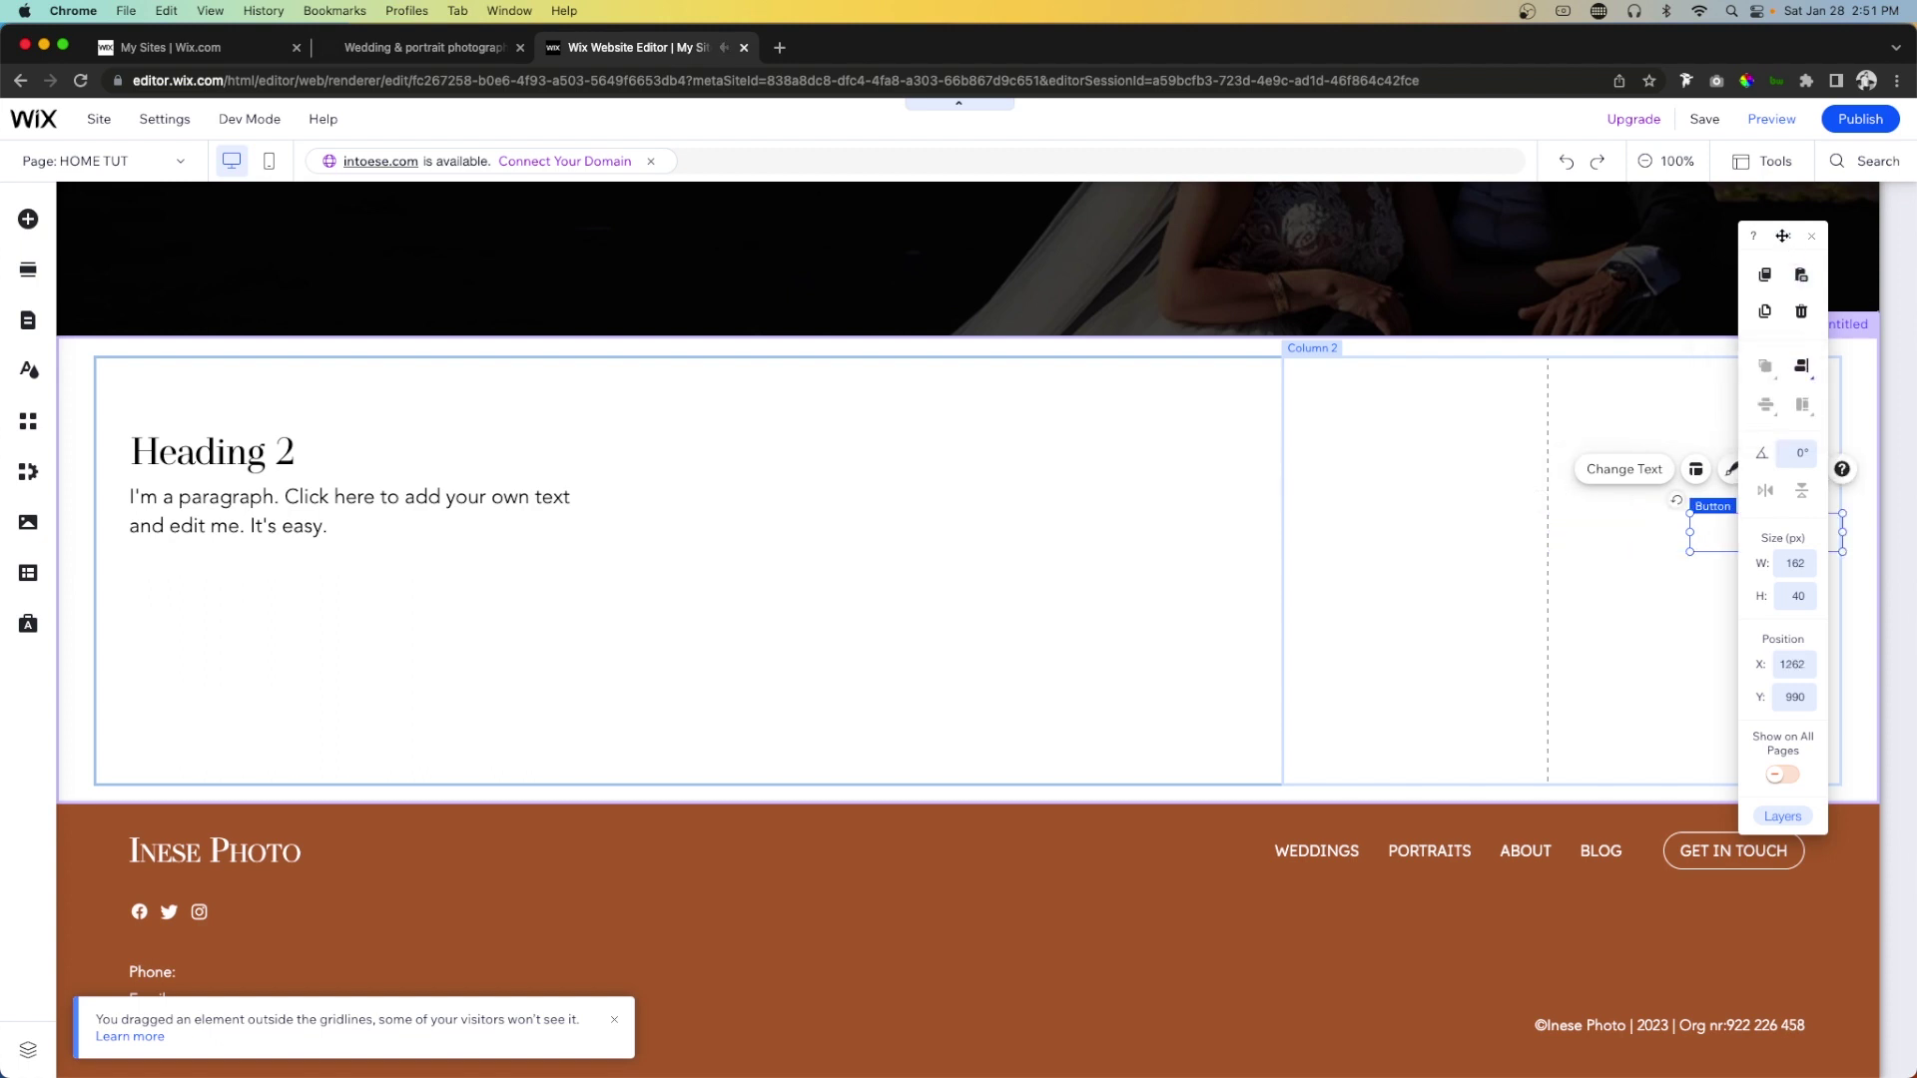
drag(1783, 236, 1327, 248)
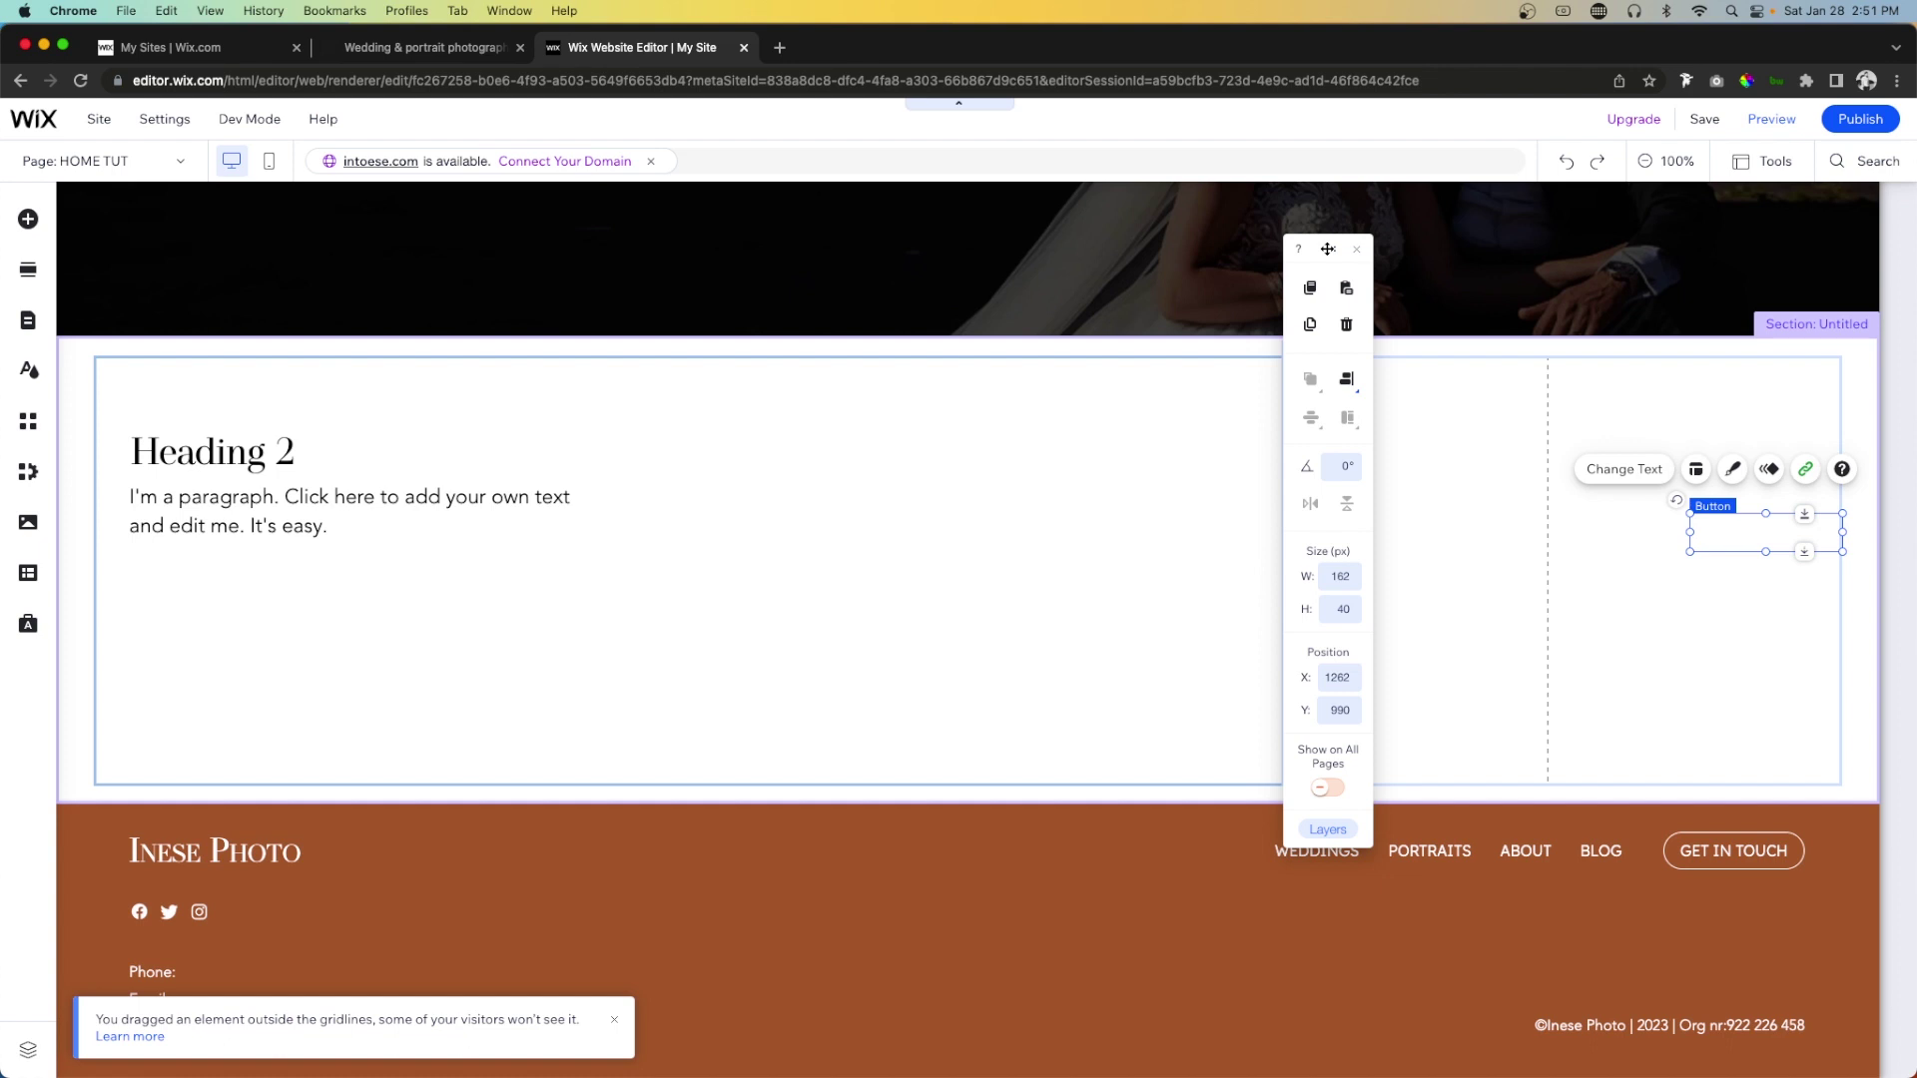
key(shift+Left)
key(shift+Left)
key(shift+Left)
key(shift+Left)
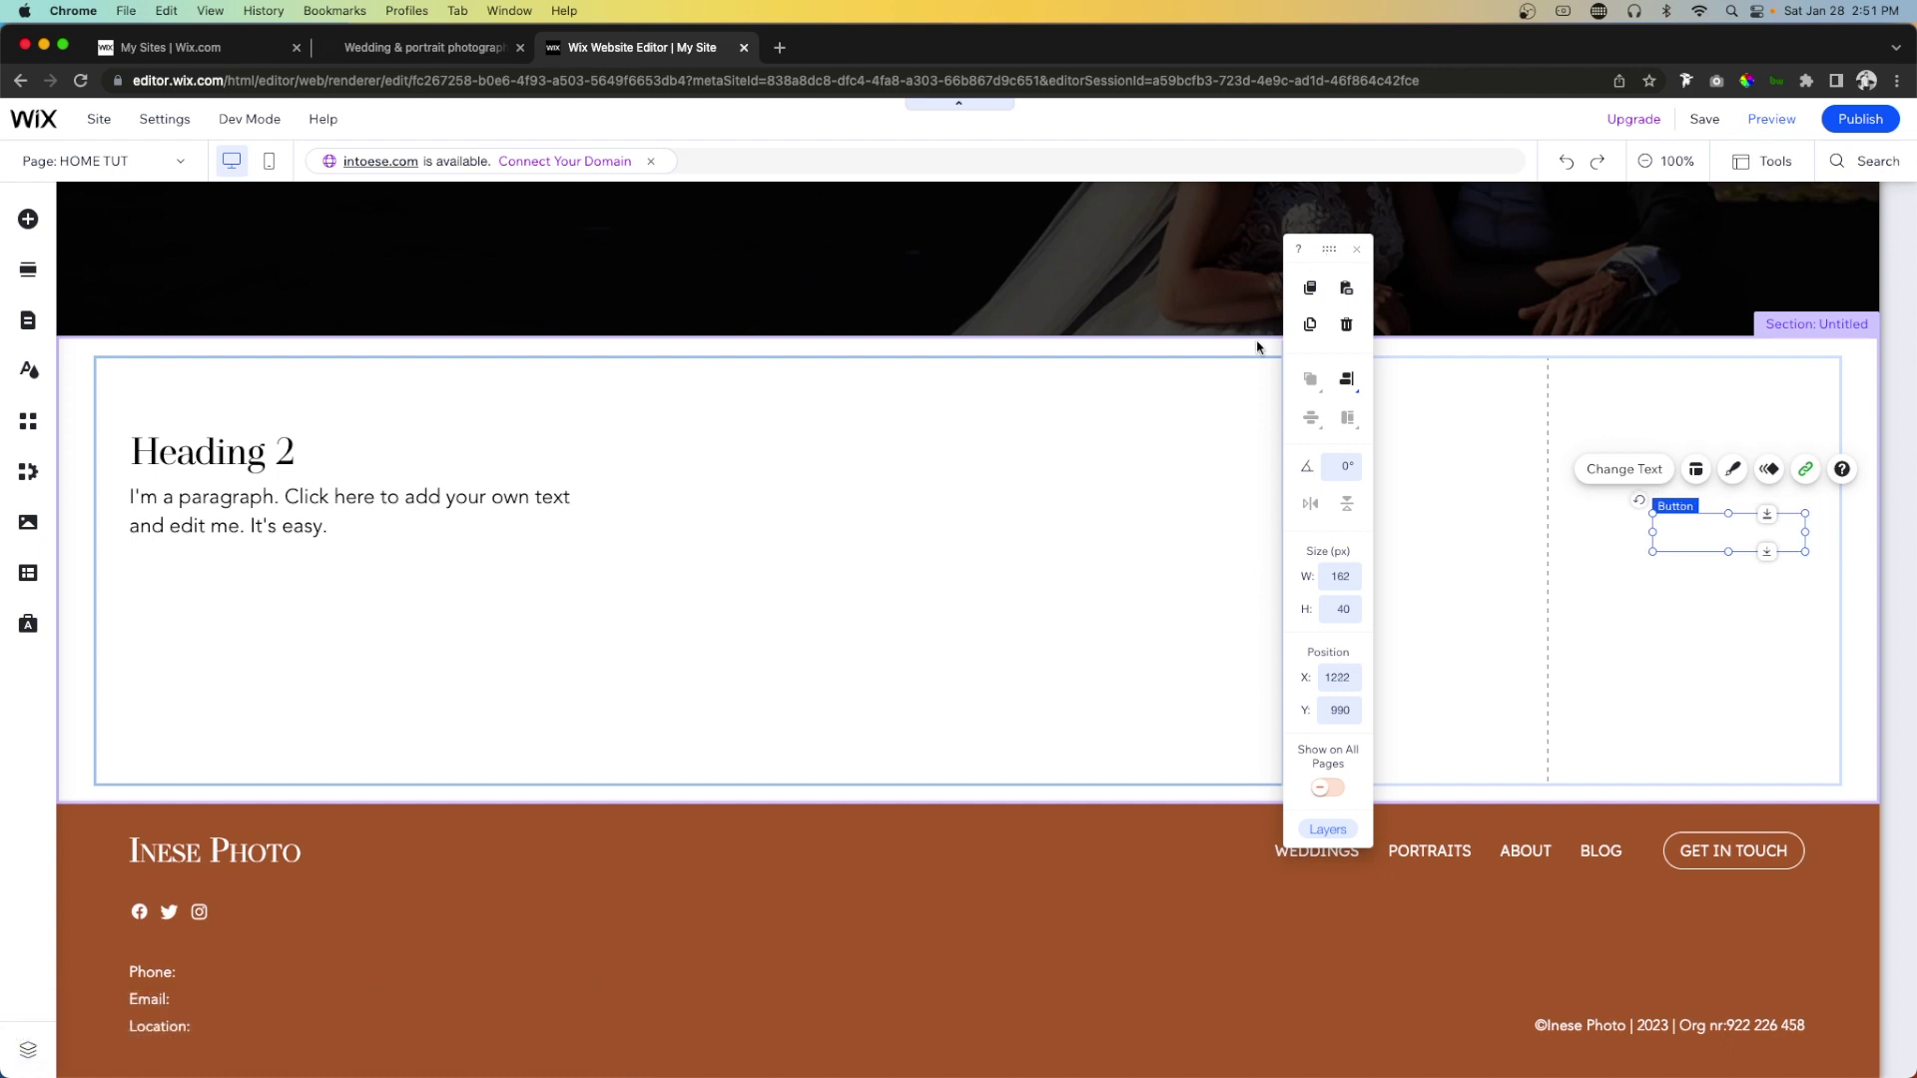
drag(1689, 520, 1689, 447)
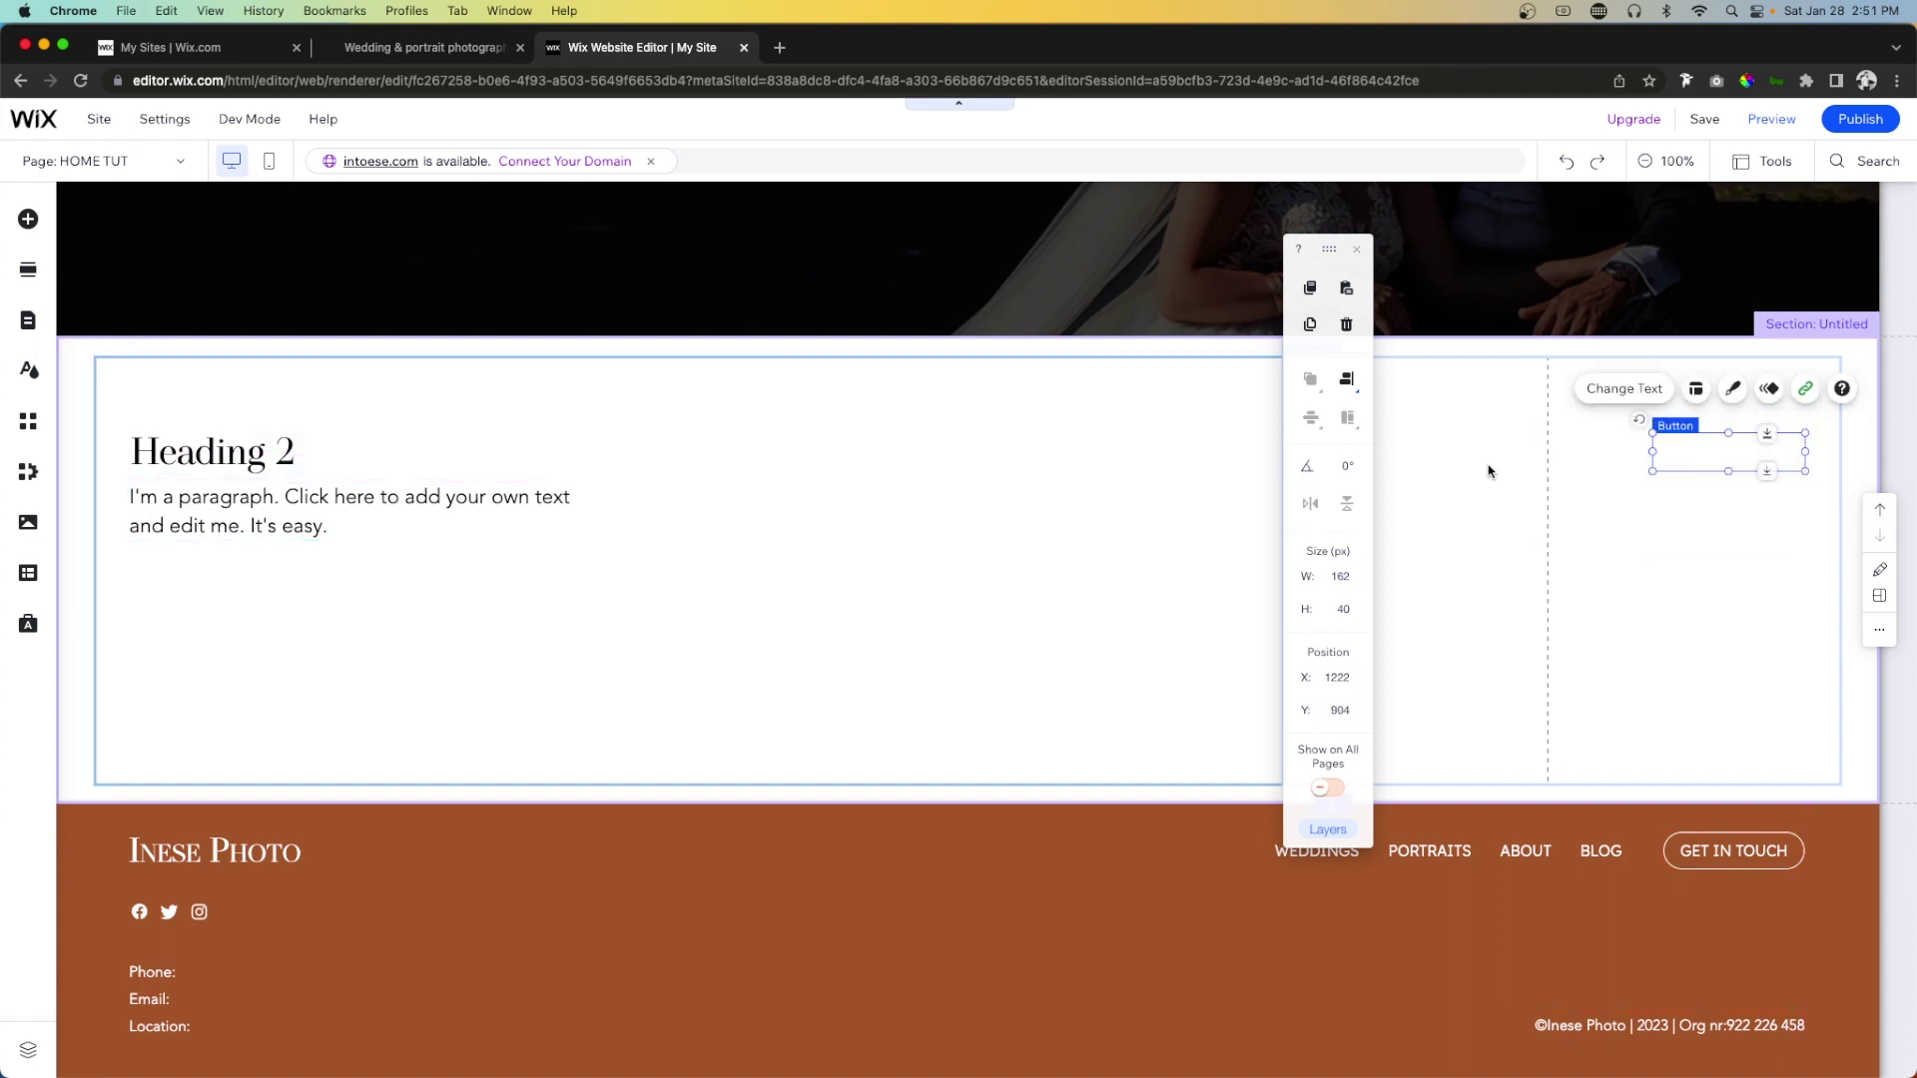
Customize the copied button's design with a rust-brown theme color for its border.
click(1735, 390)
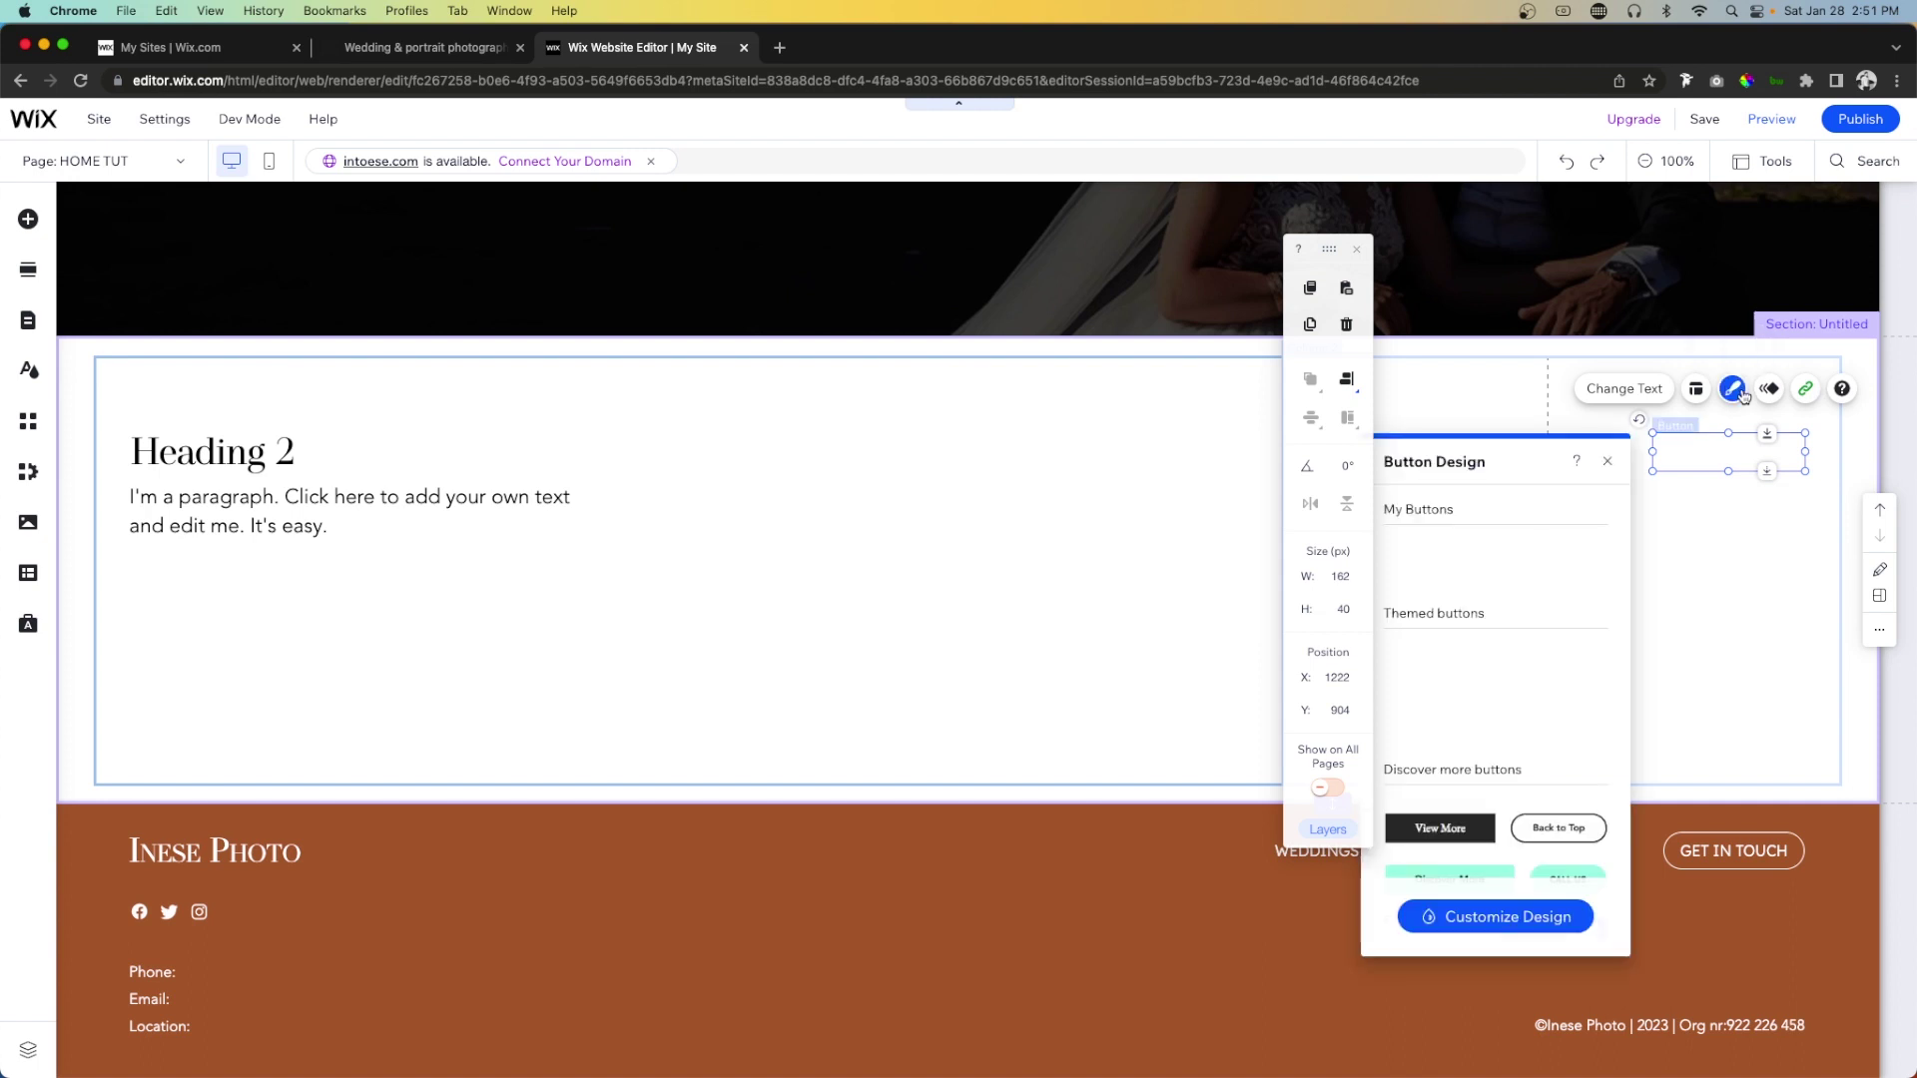
click(1475, 913)
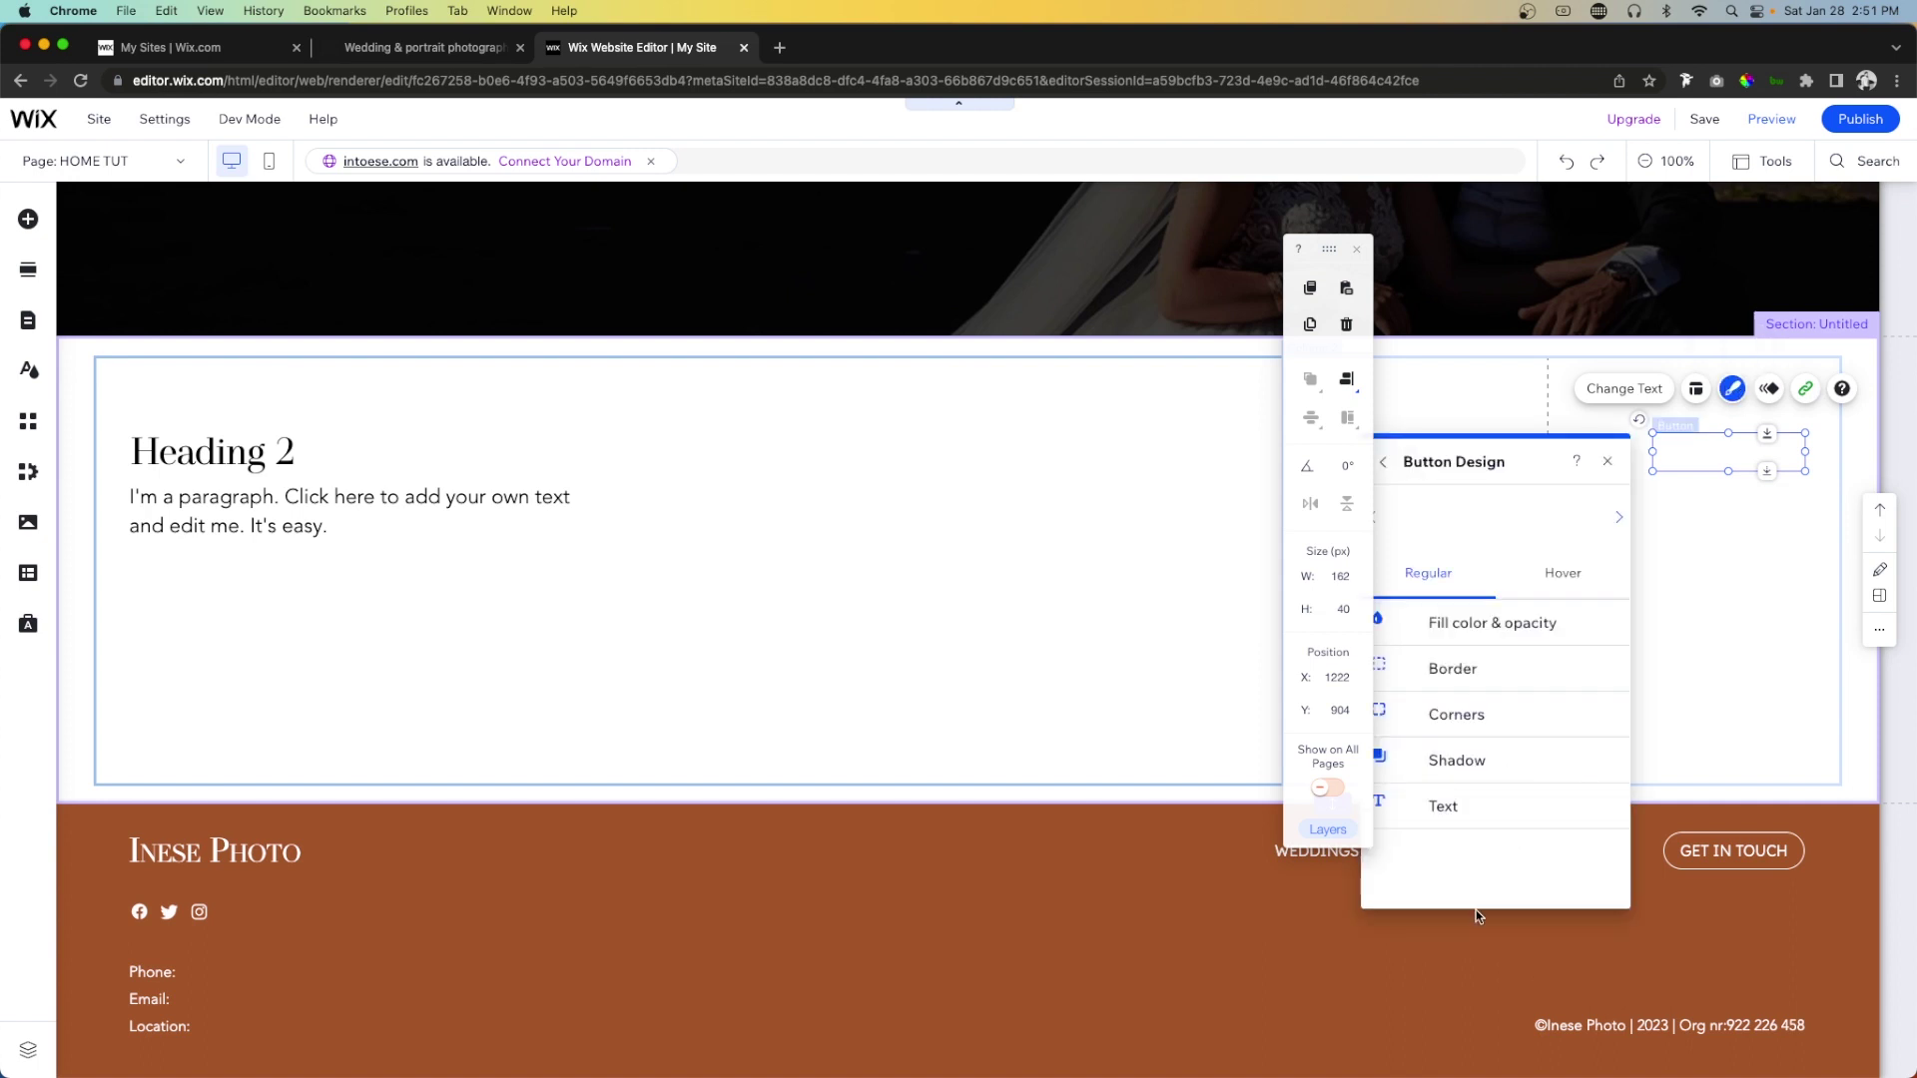
click(1443, 625)
click(1379, 662)
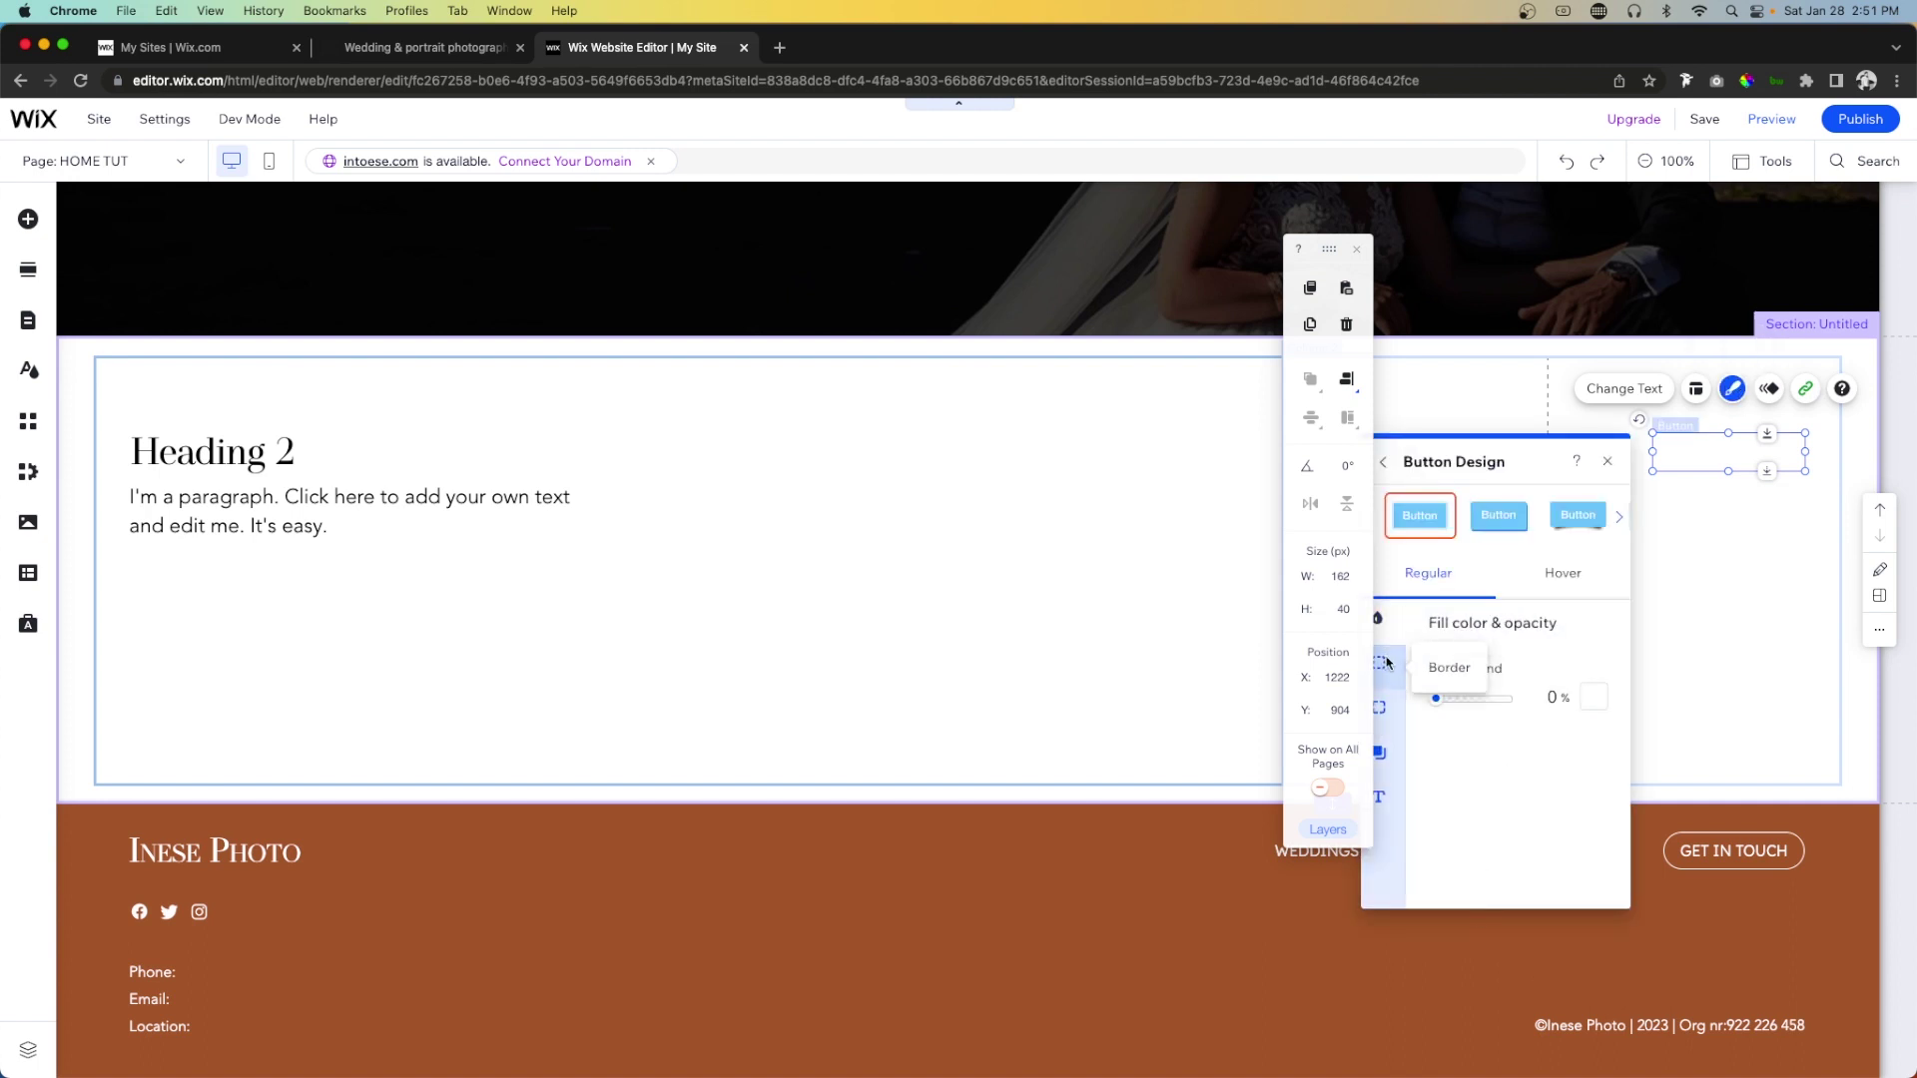
click(1594, 700)
click(1713, 842)
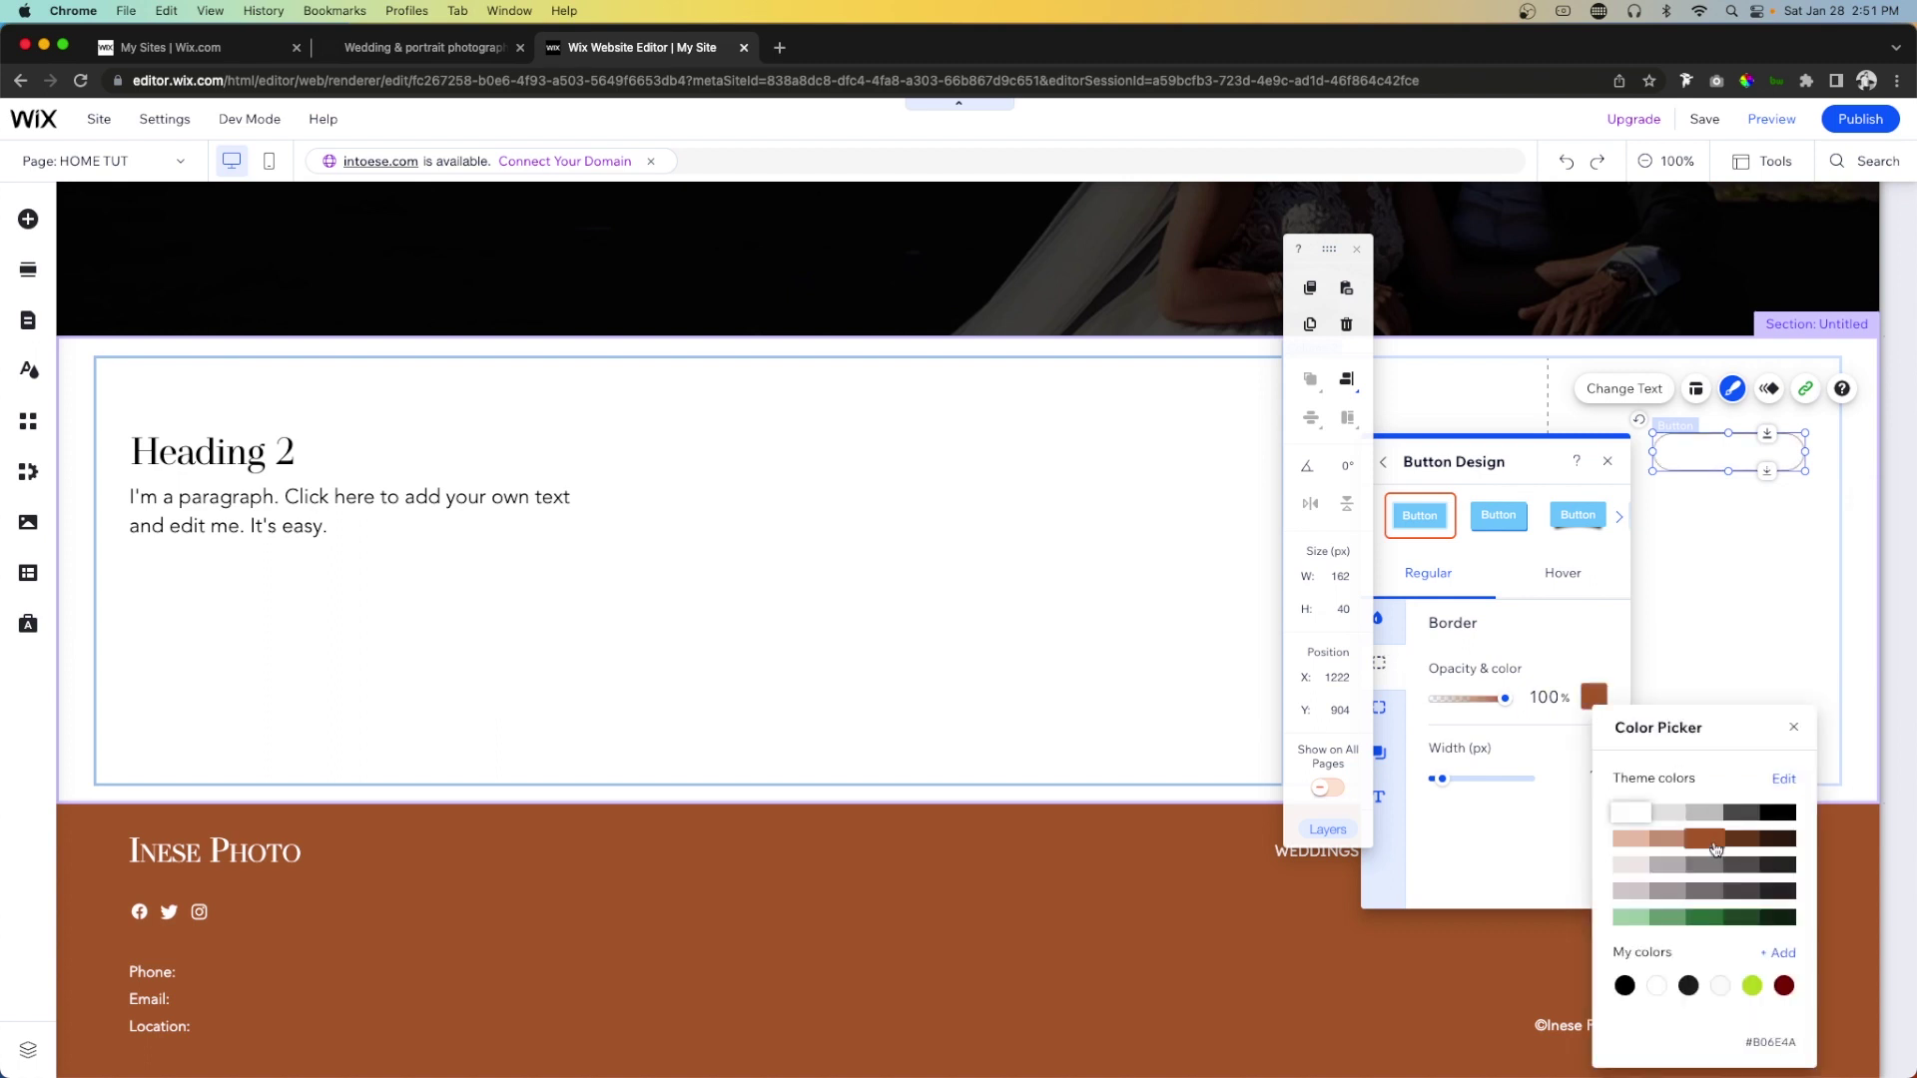
Set the copied button's text color to the same rust-brown theme color.
click(1379, 795)
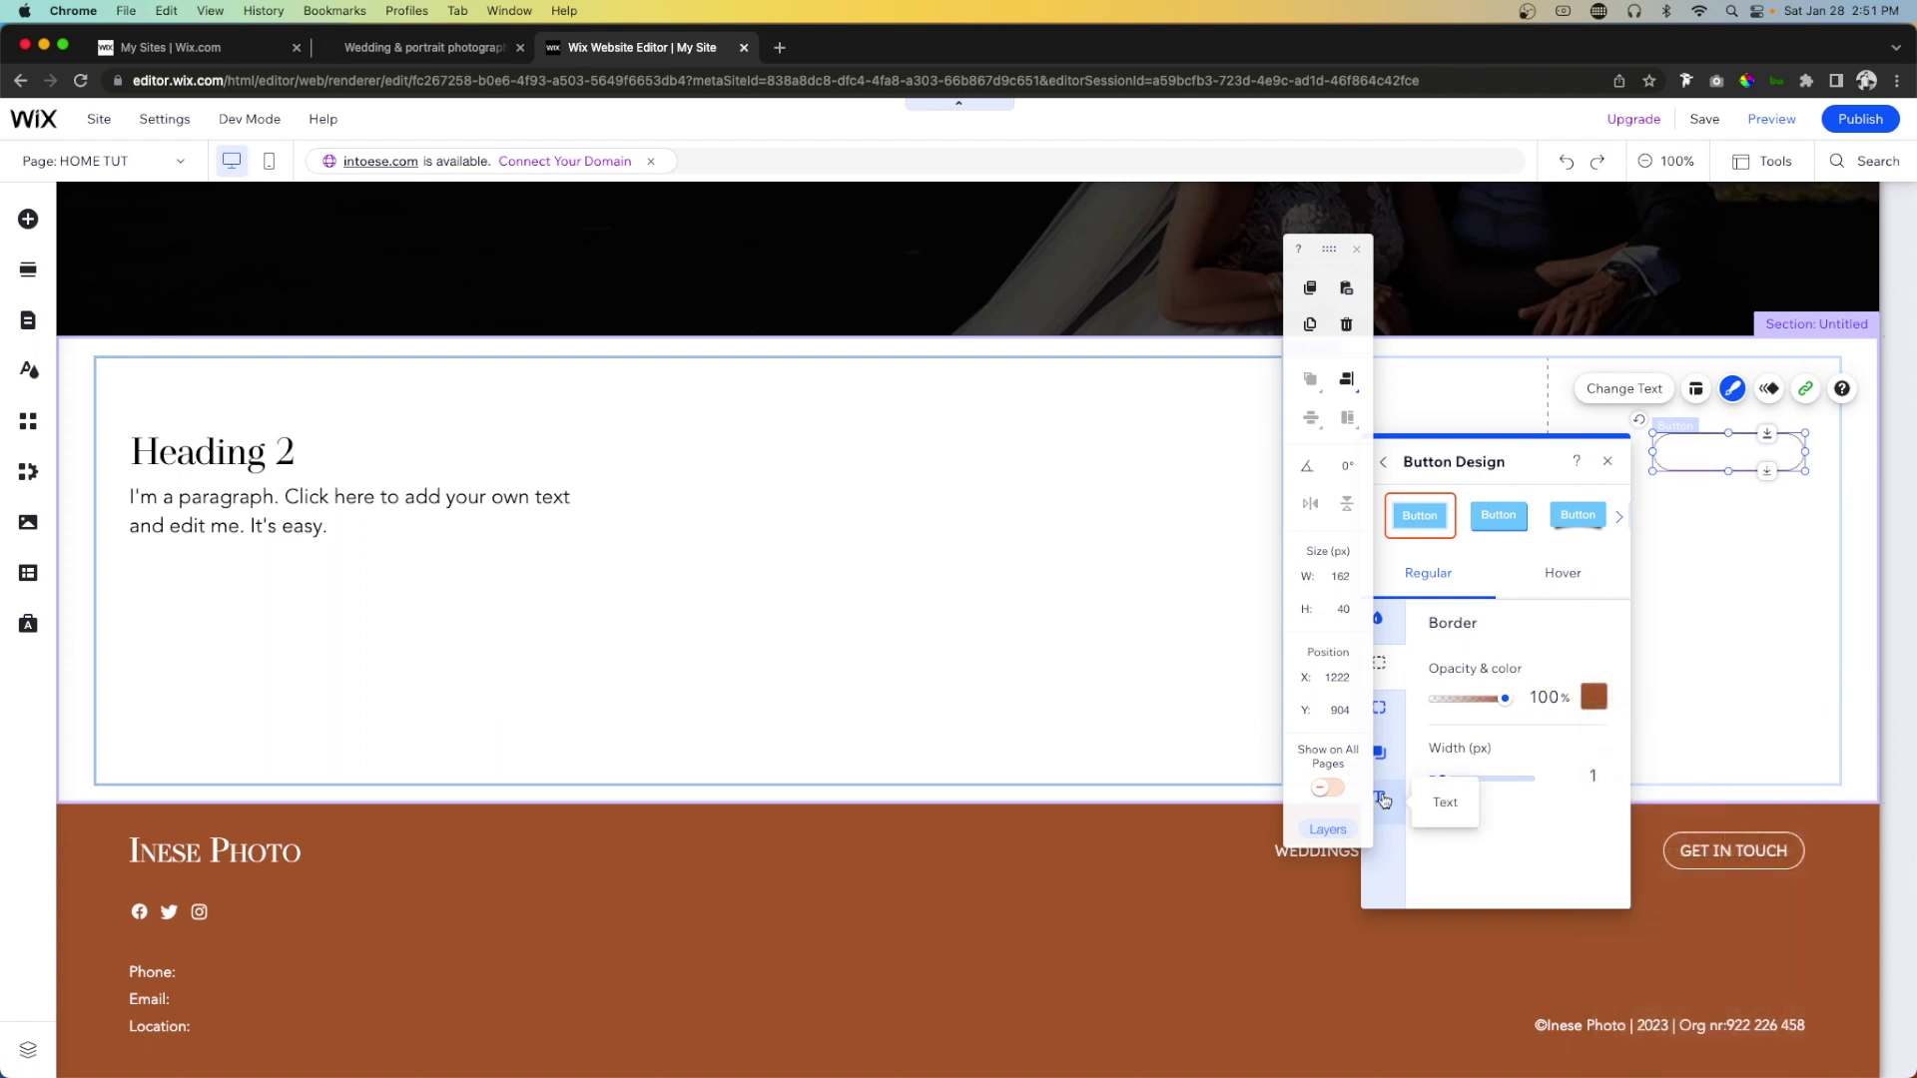
click(1379, 795)
click(1598, 670)
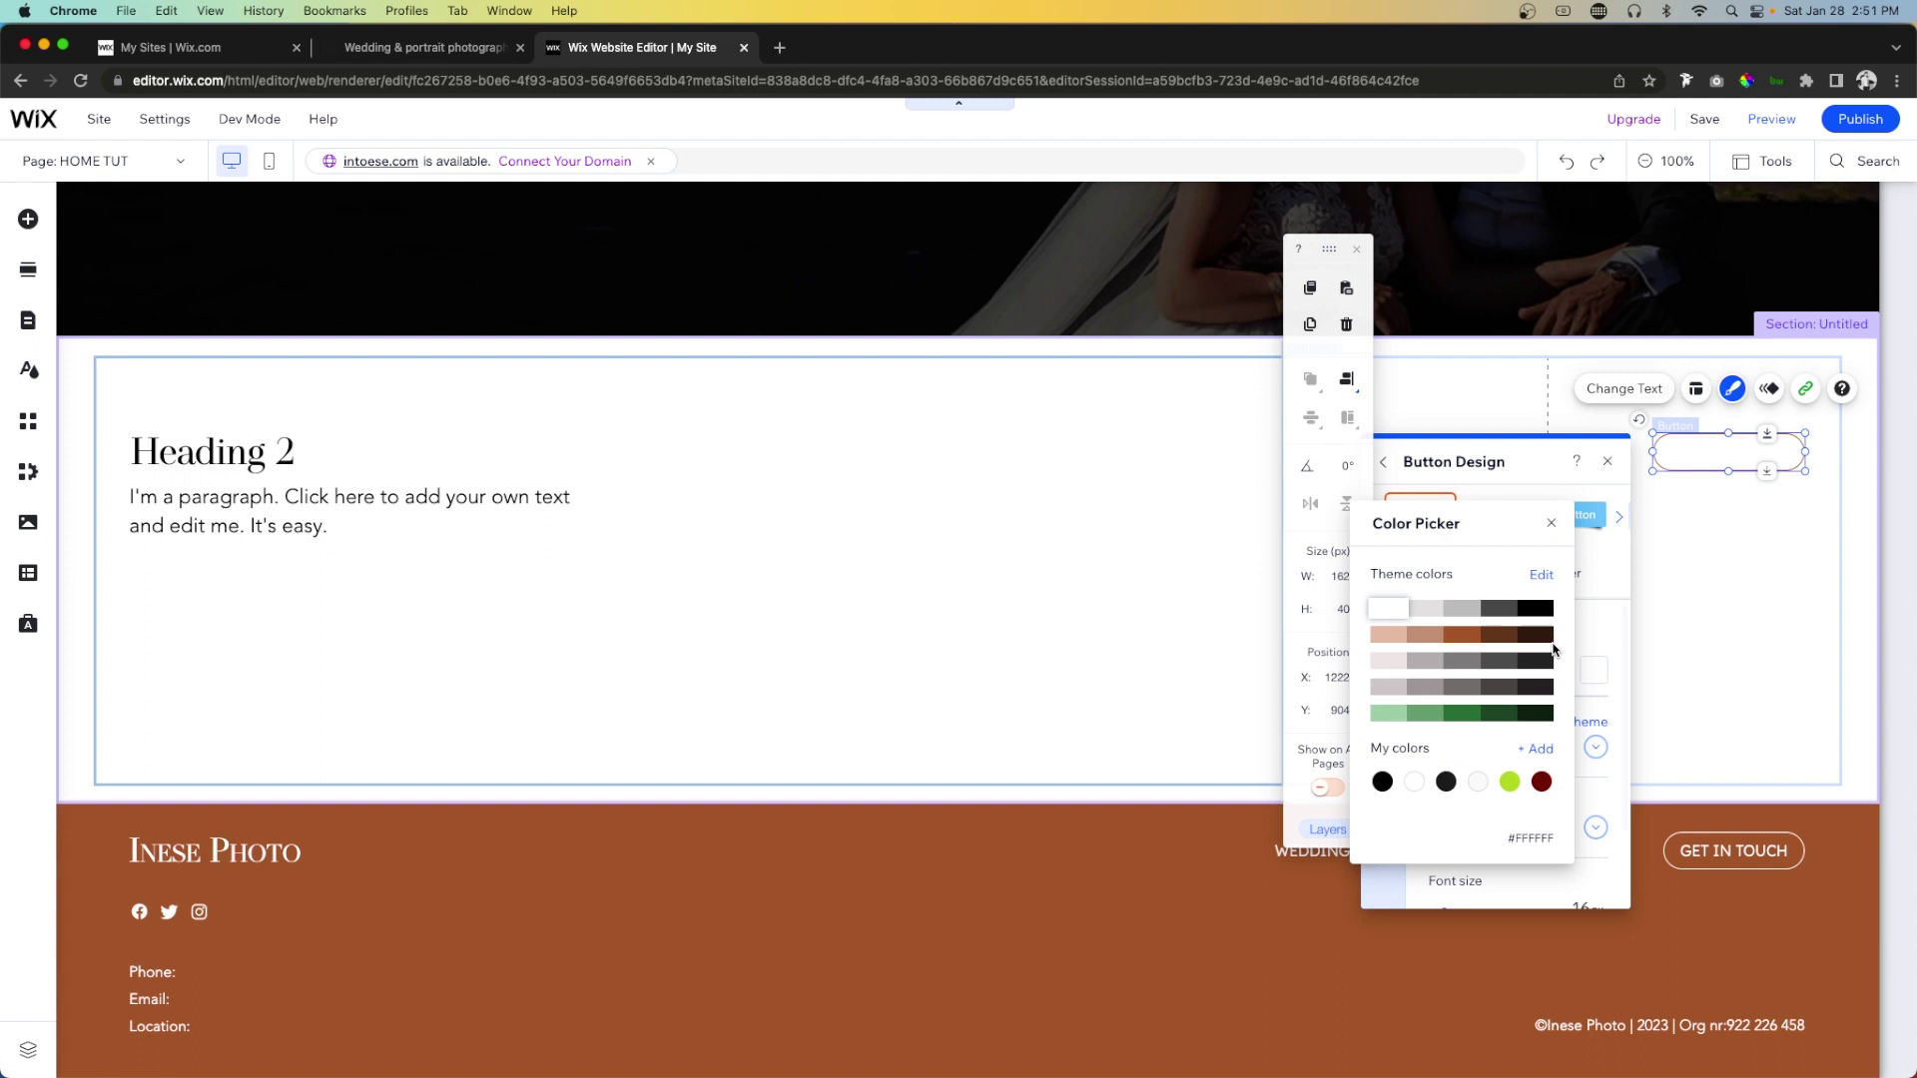
click(1461, 633)
click(1606, 601)
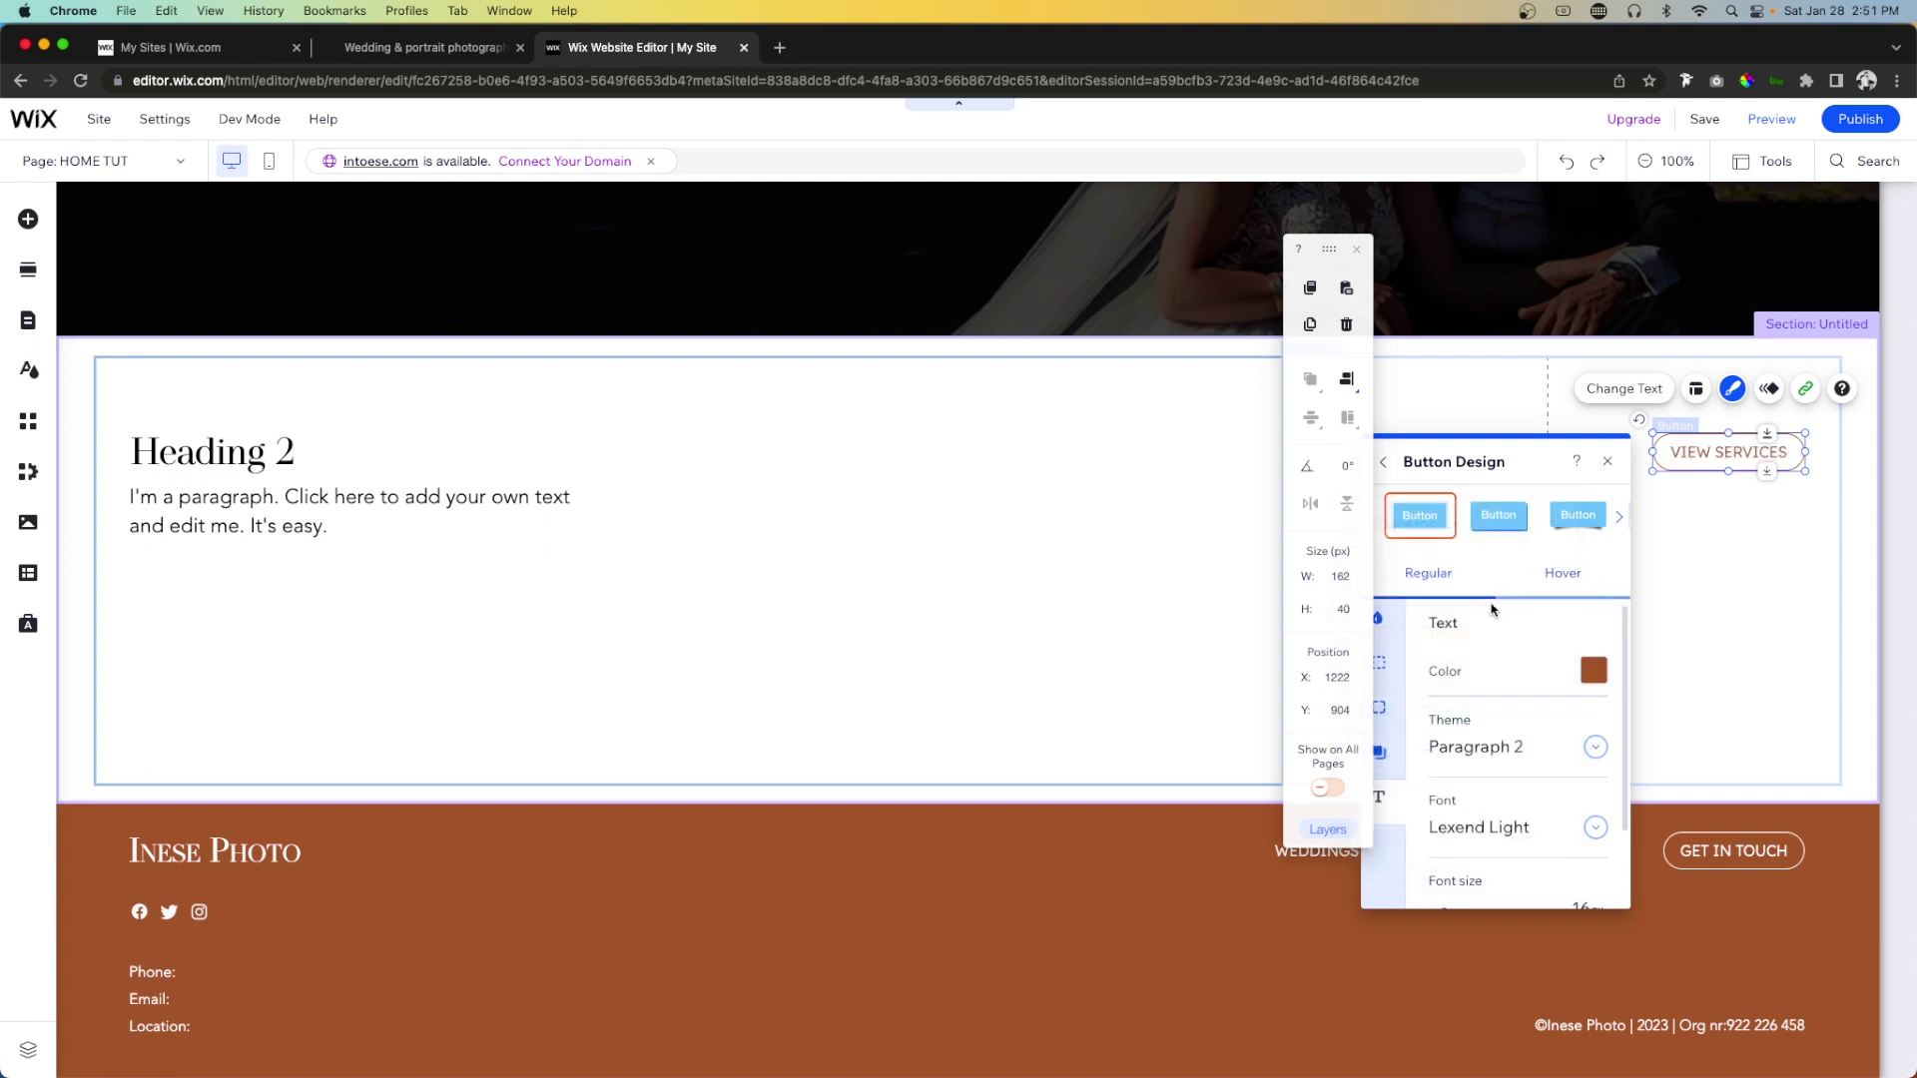
Switch to the HOME page and examine the heading, paragraph and button section below its hero.
click(104, 165)
click(105, 207)
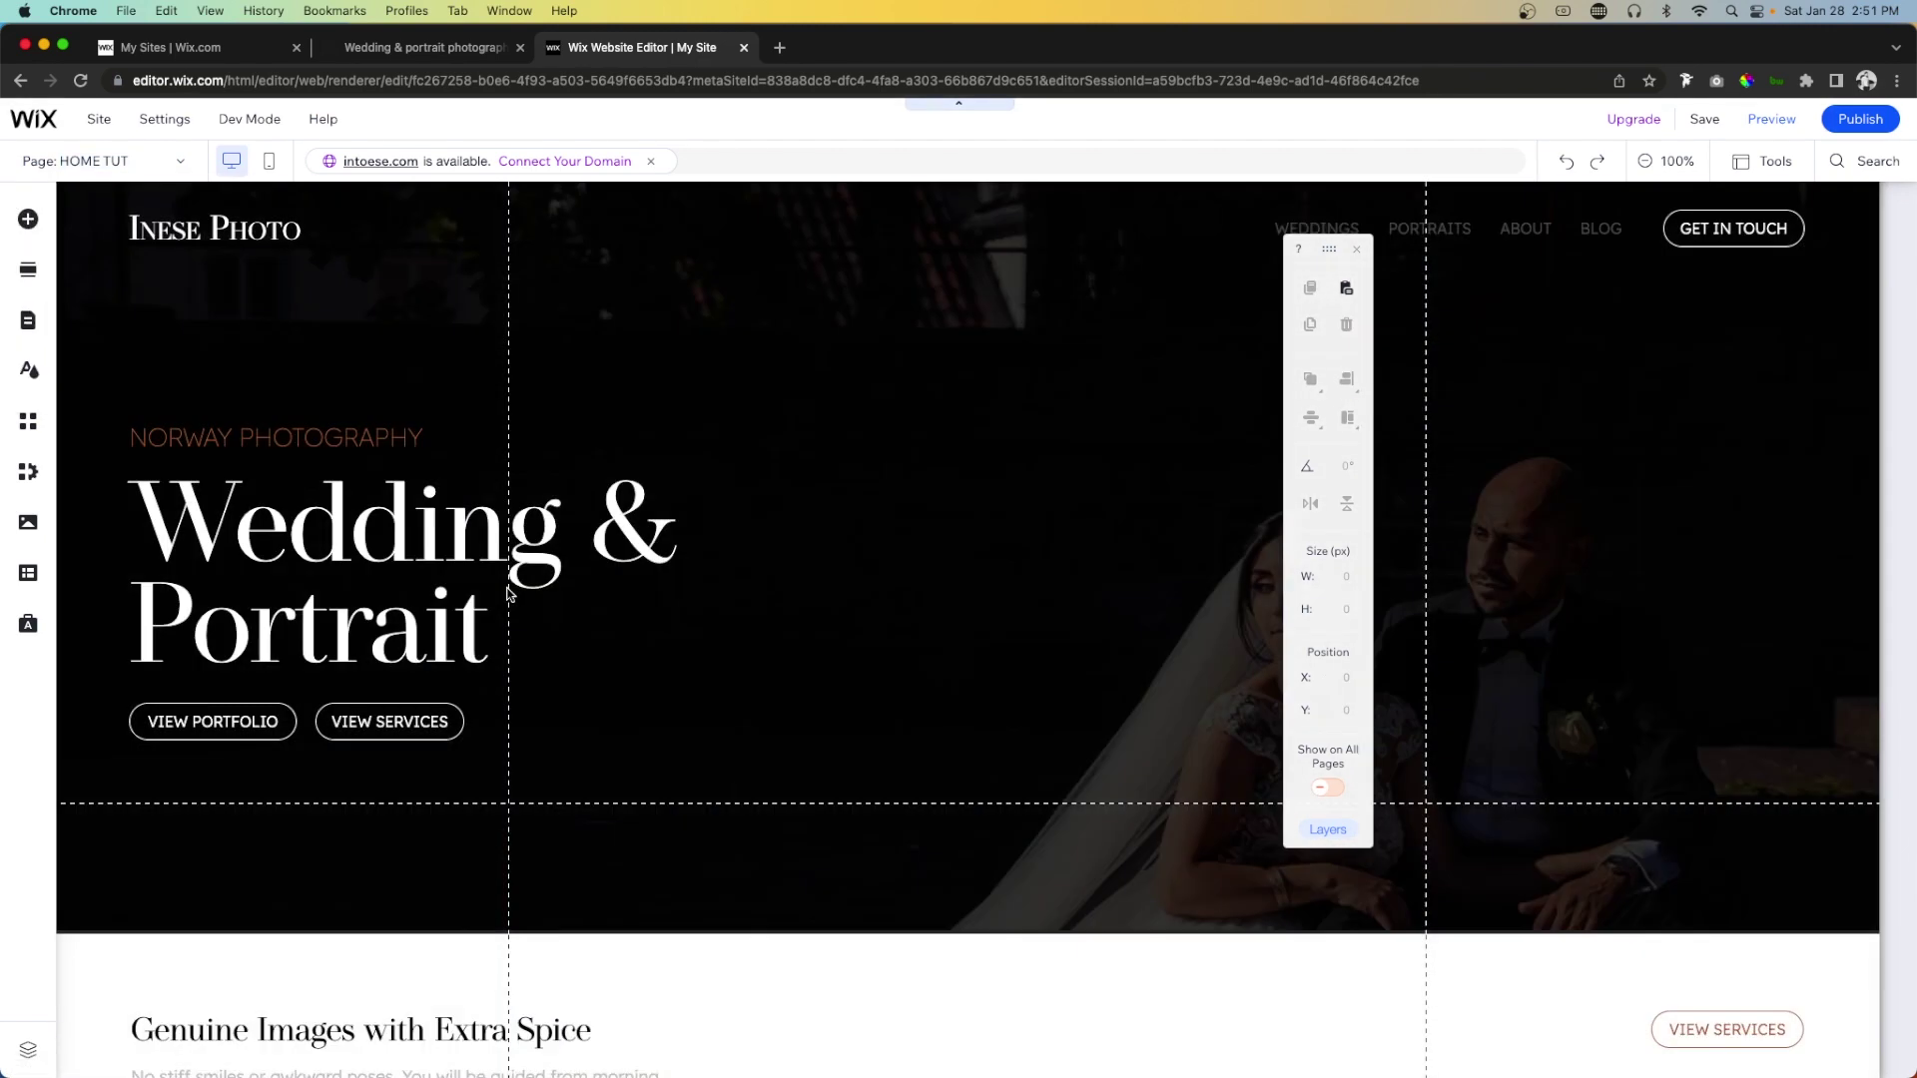
scroll(309, 357, down, 10)
scroll(308, 357, up, 5)
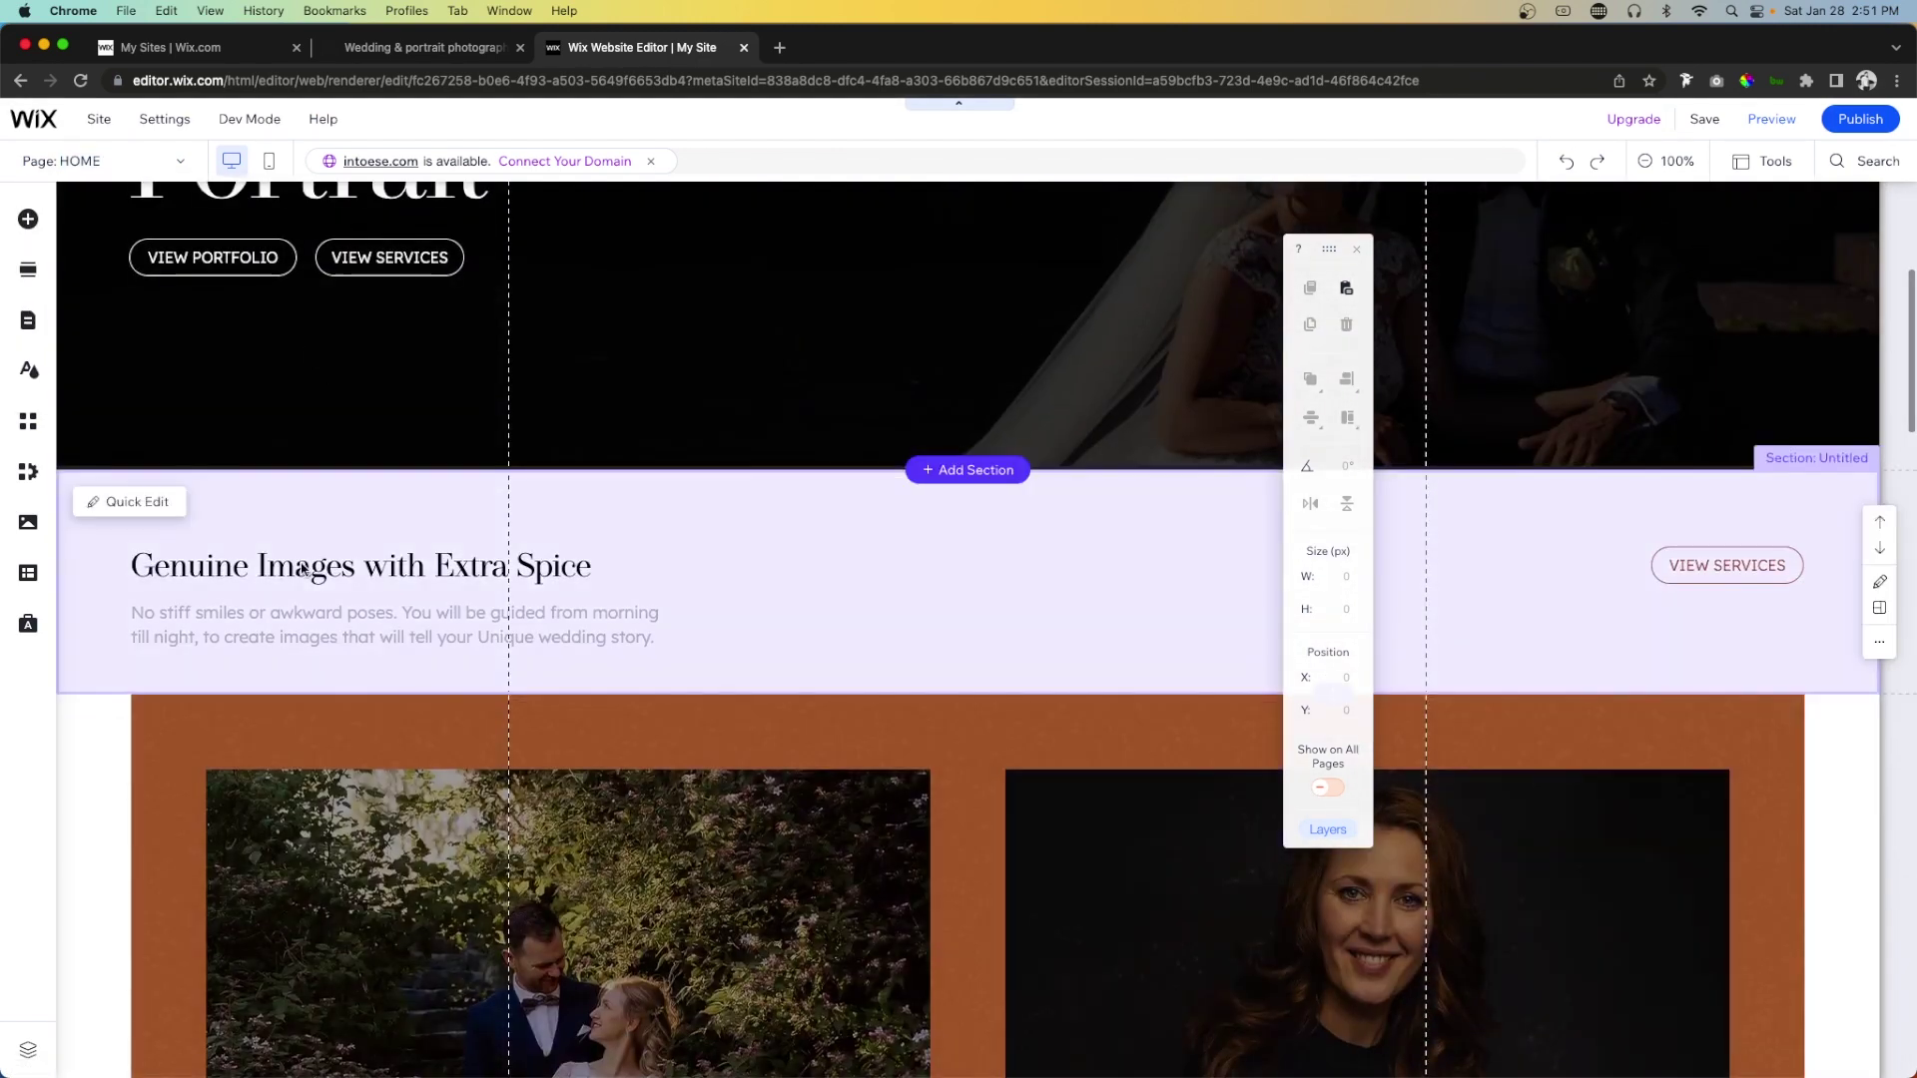
Copy the HOME page's heading text and paste it over the Heading 2 placeholder on the HOME TUT page.
click(320, 565)
double_click(333, 566)
key(super+c)
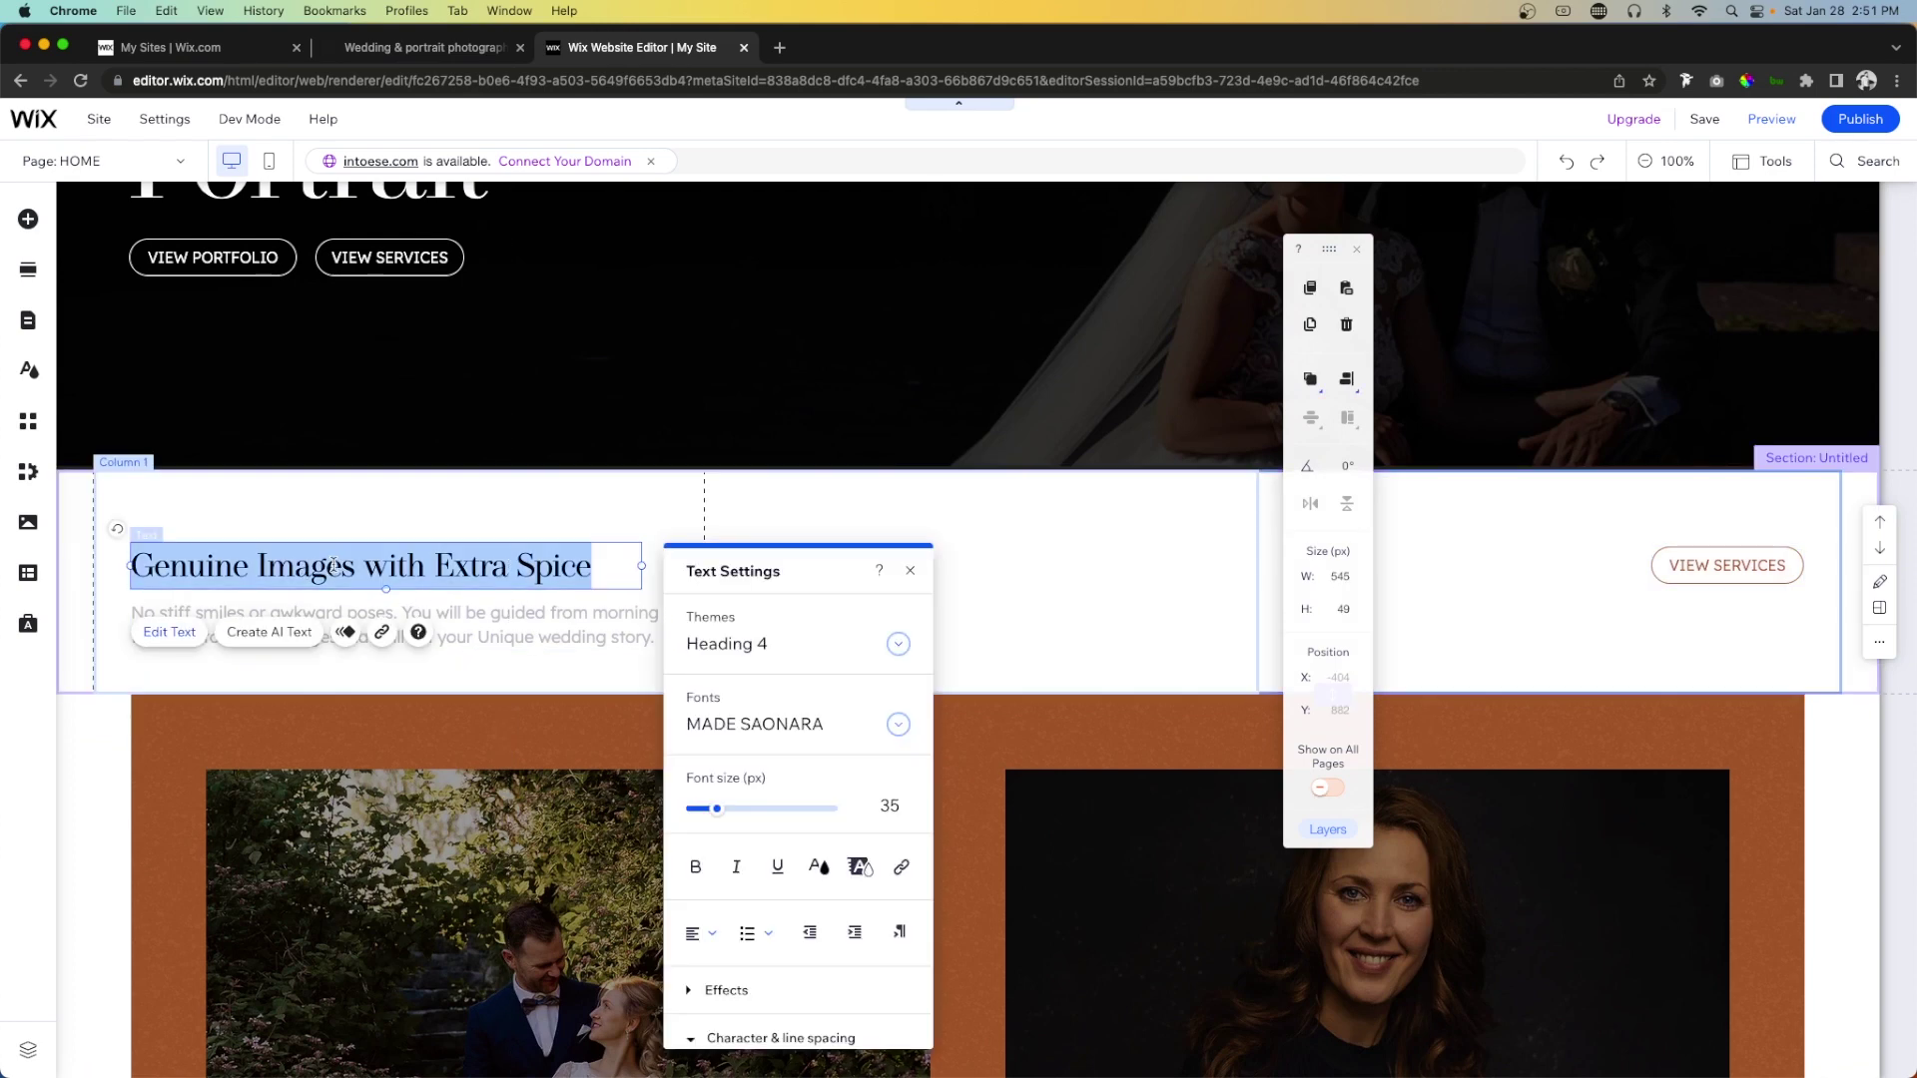
click(100, 161)
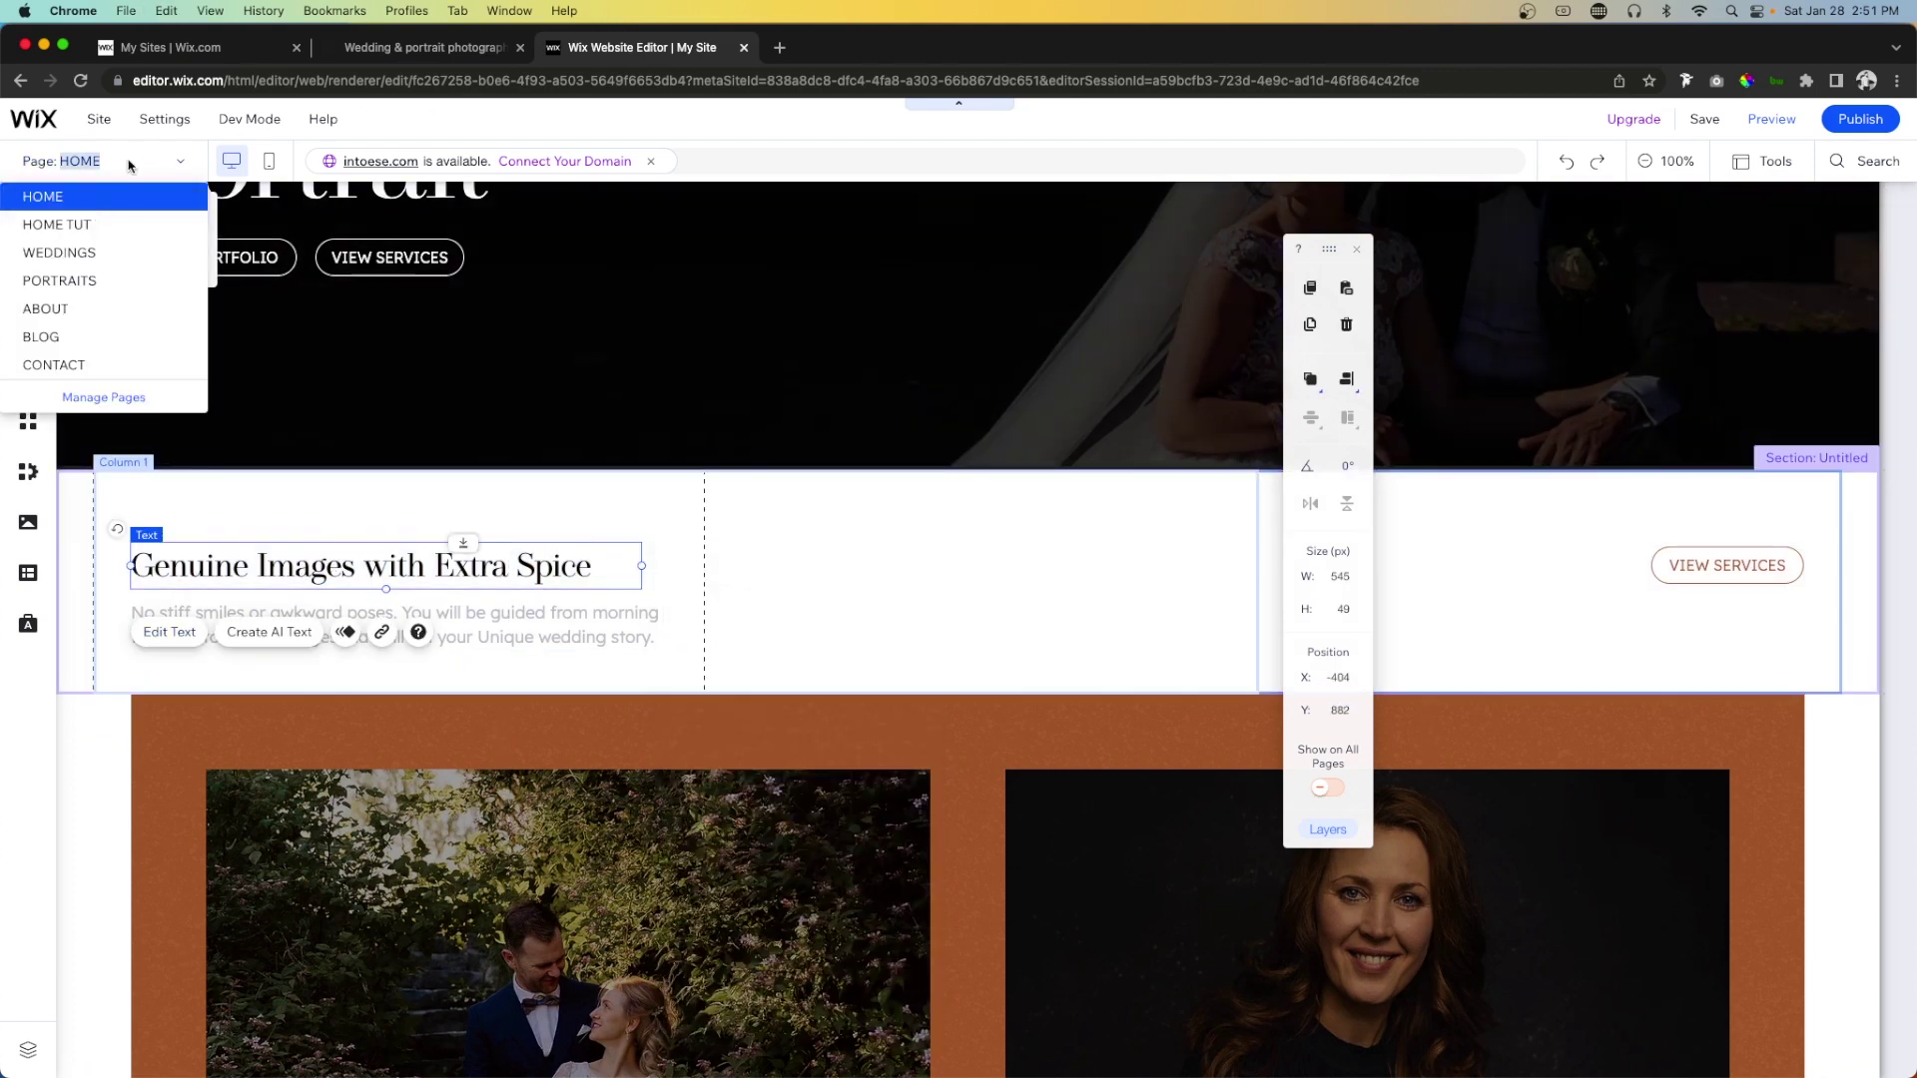
click(1025, 653)
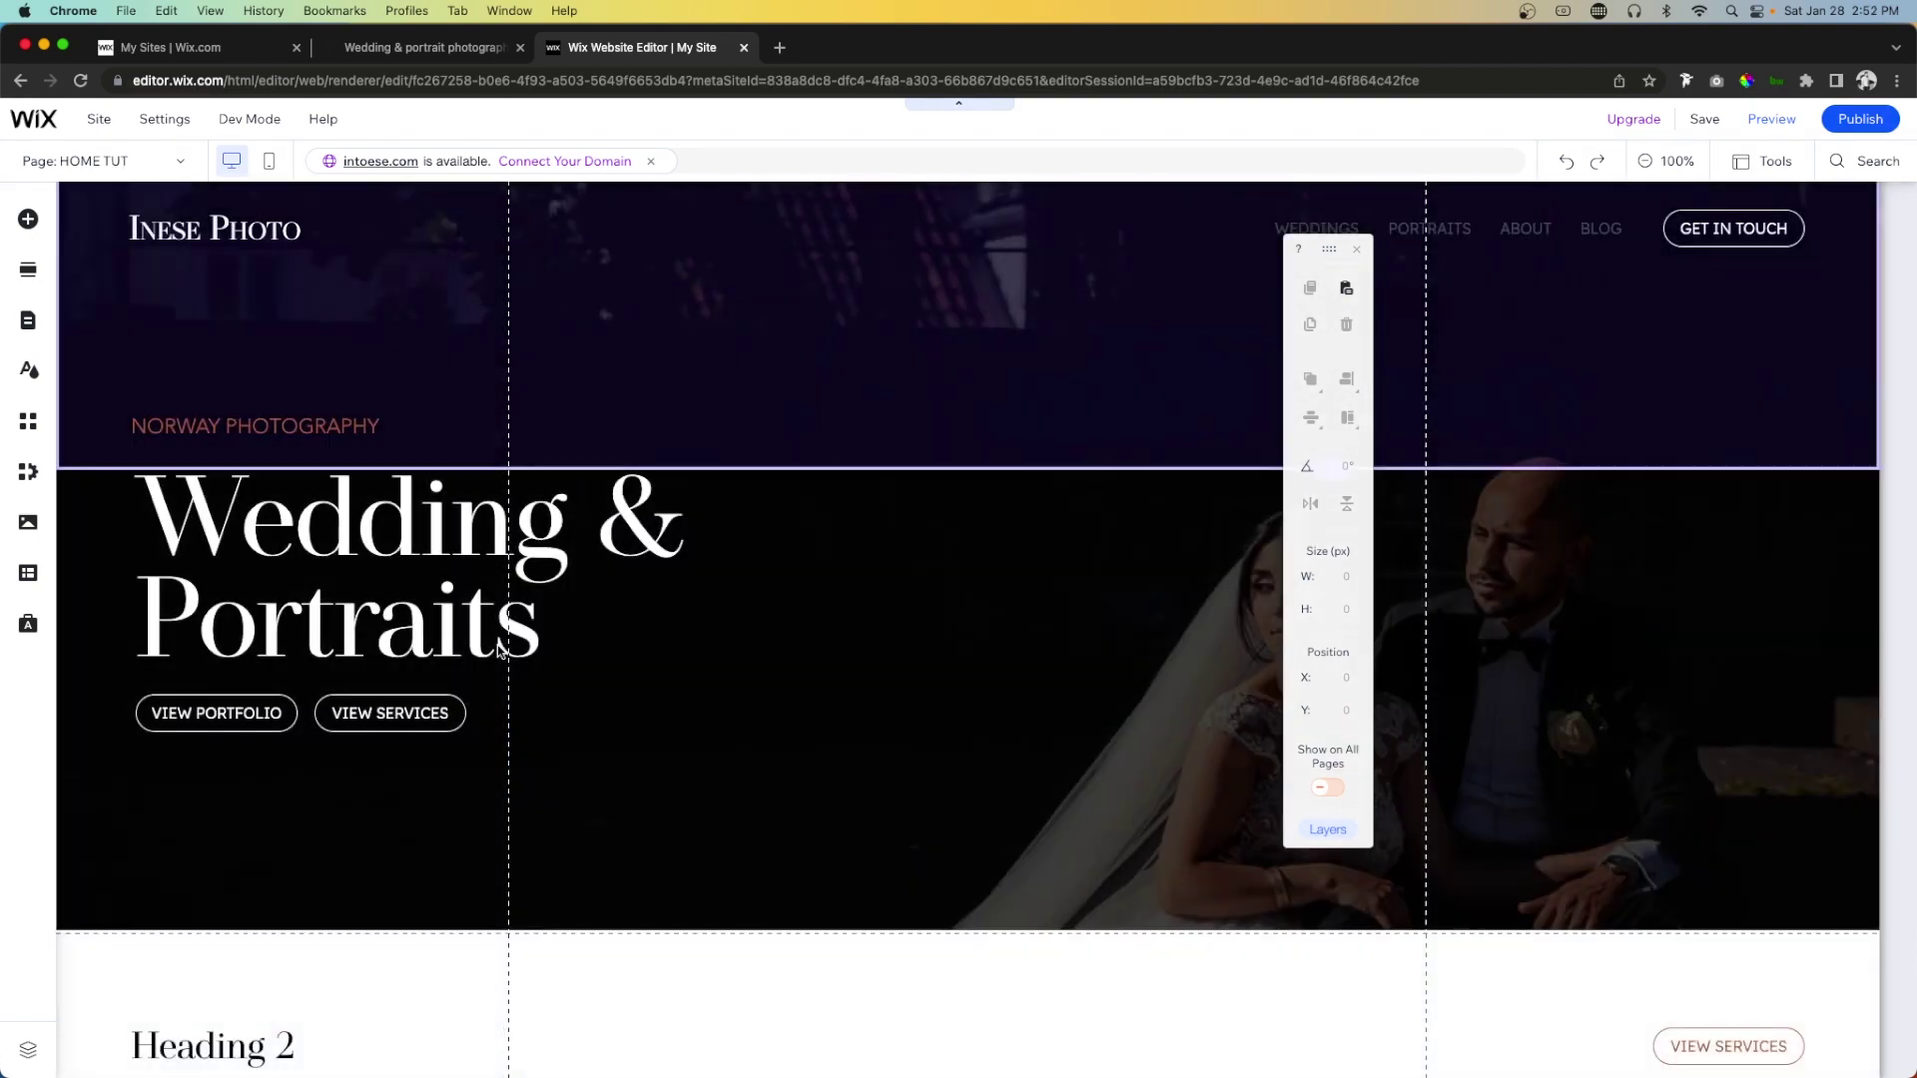
scroll(323, 654, down, 6)
double_click(212, 407)
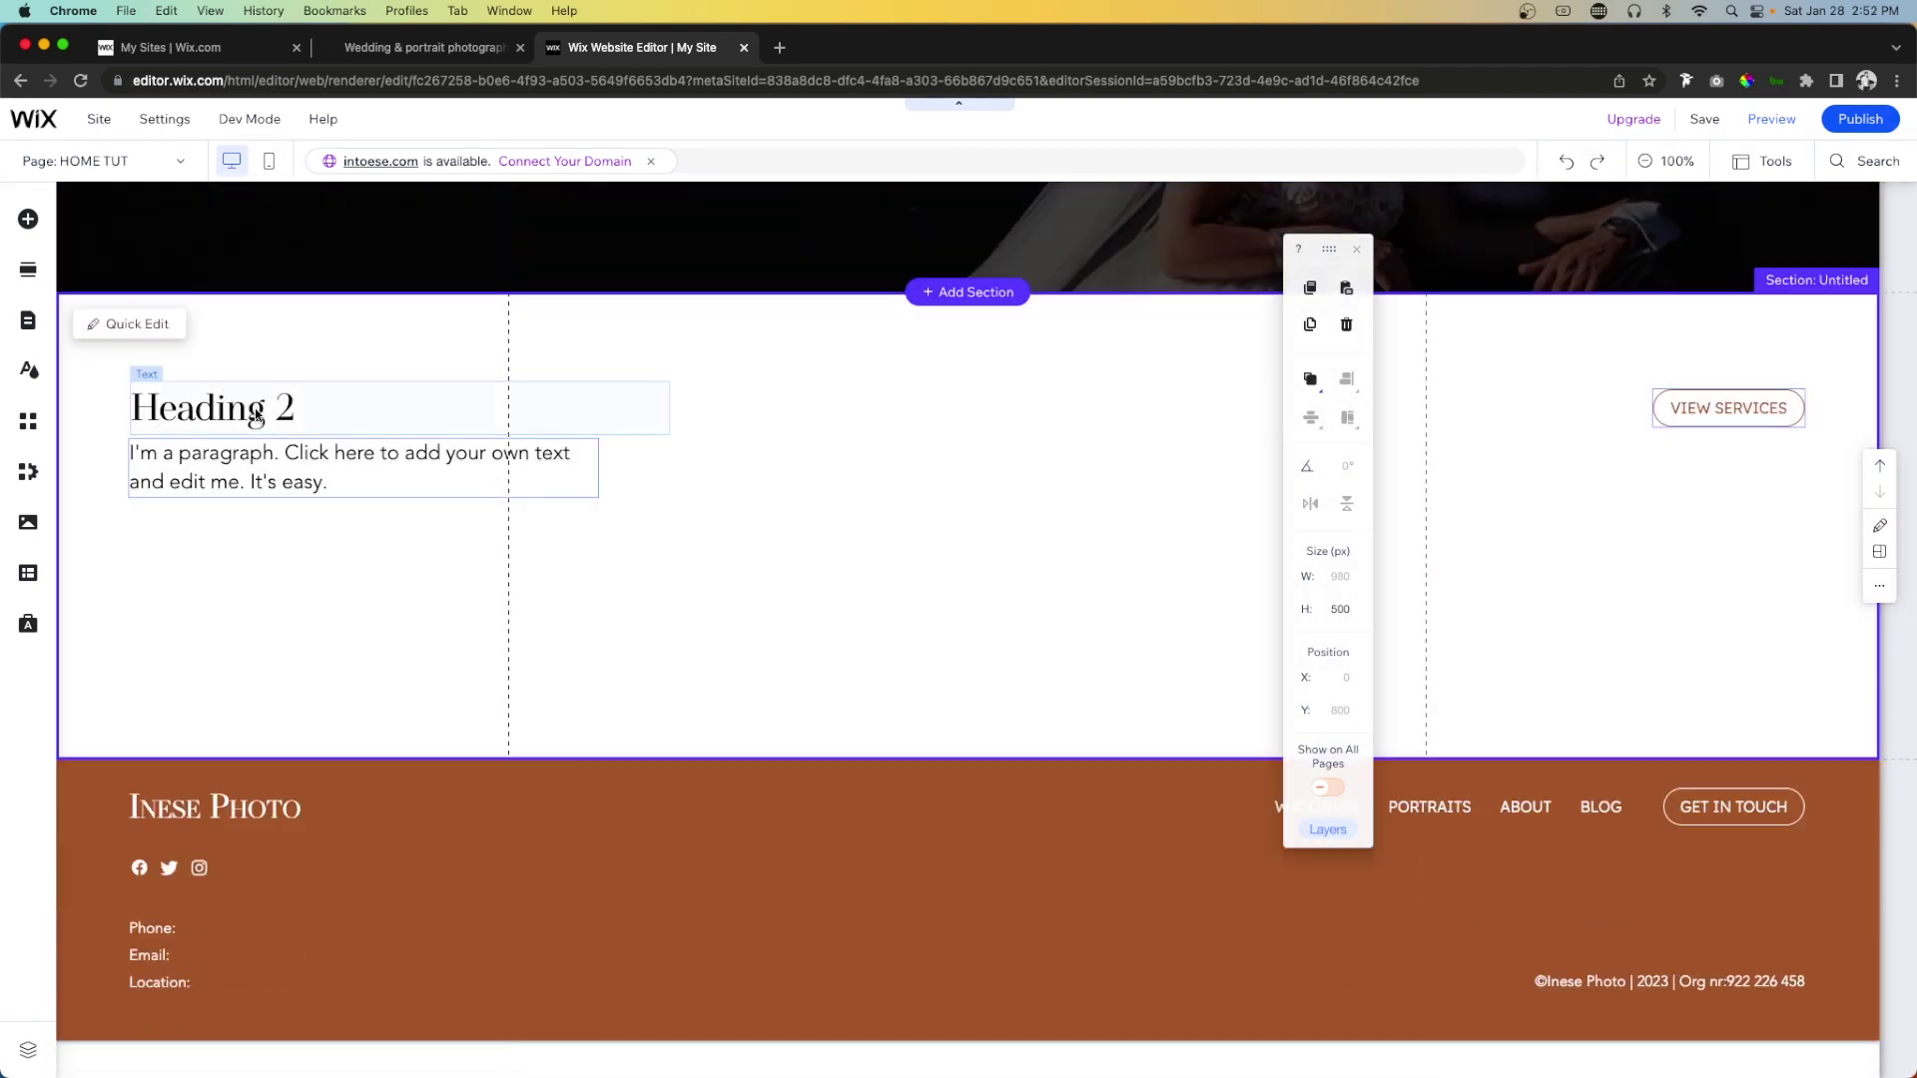
key(super+v)
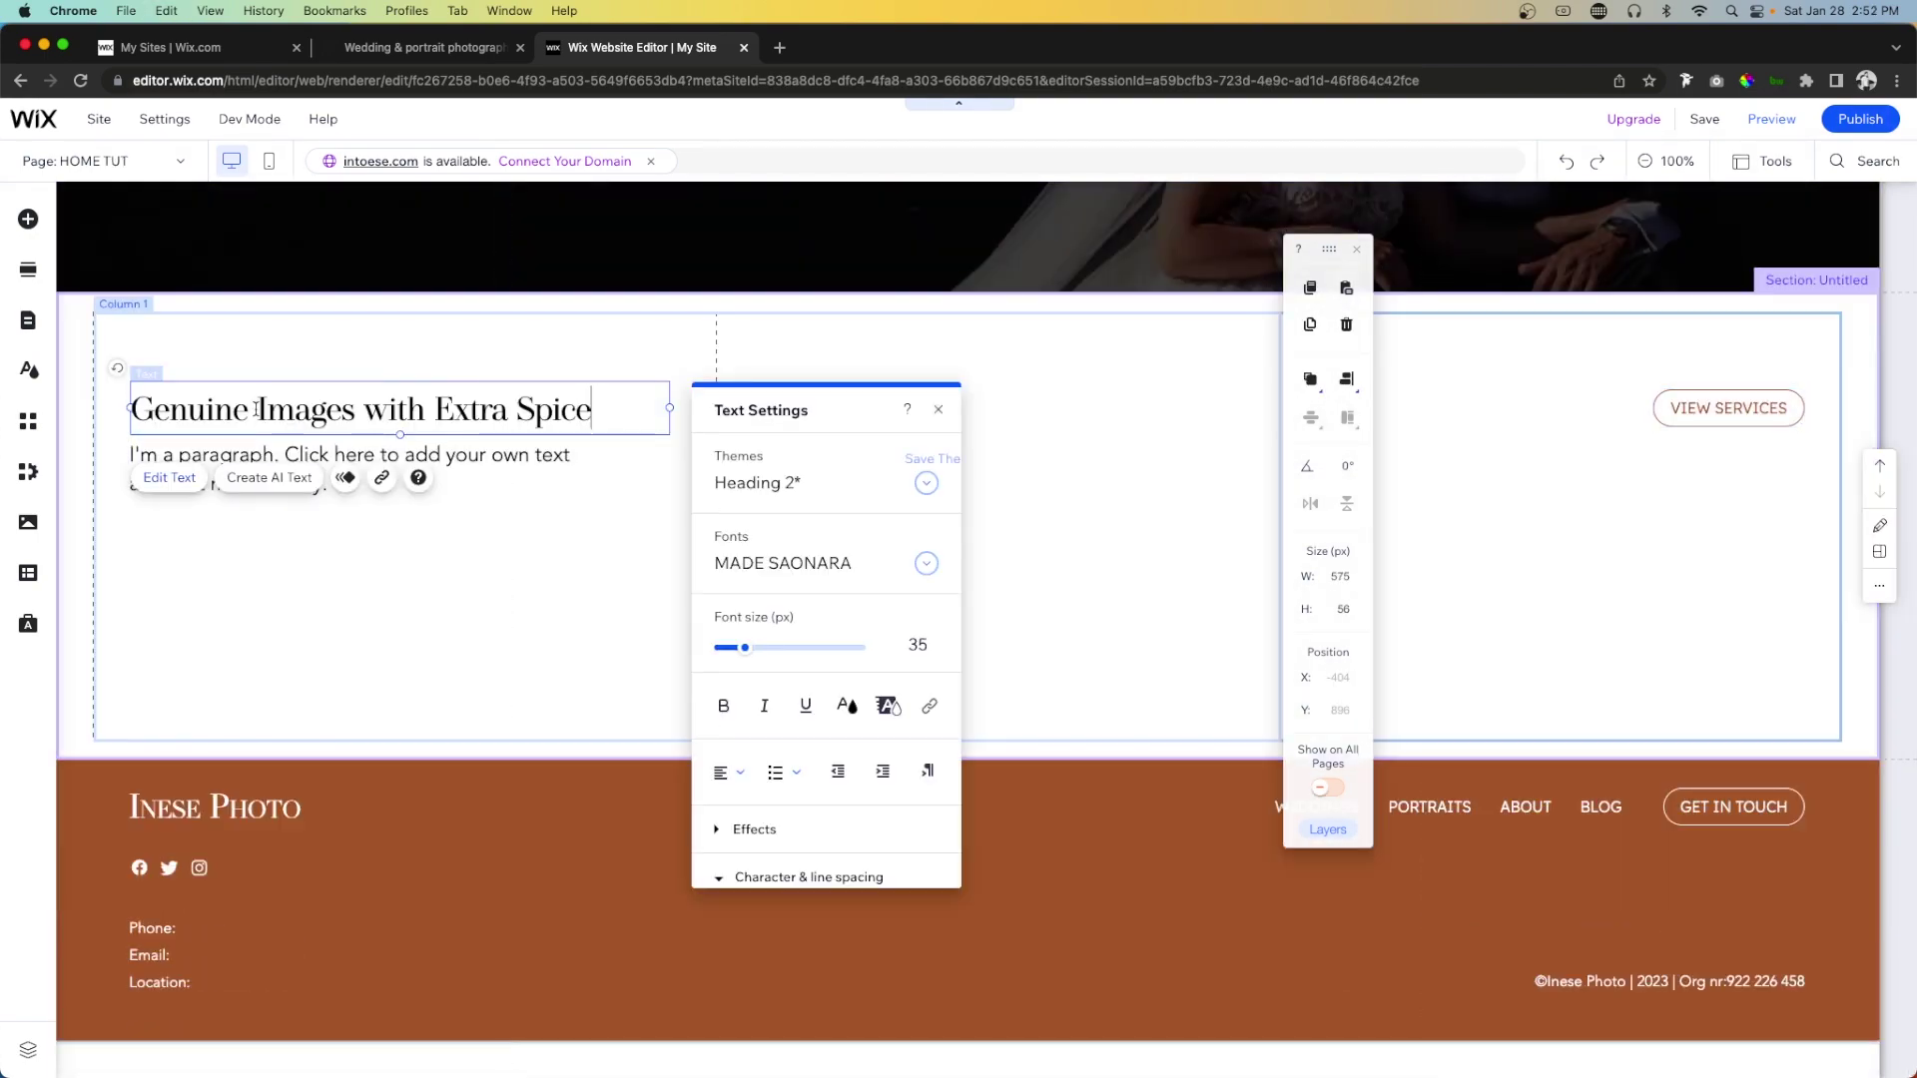
Copy the paragraph text below the heading on the HOME page and check its text color.
click(115, 163)
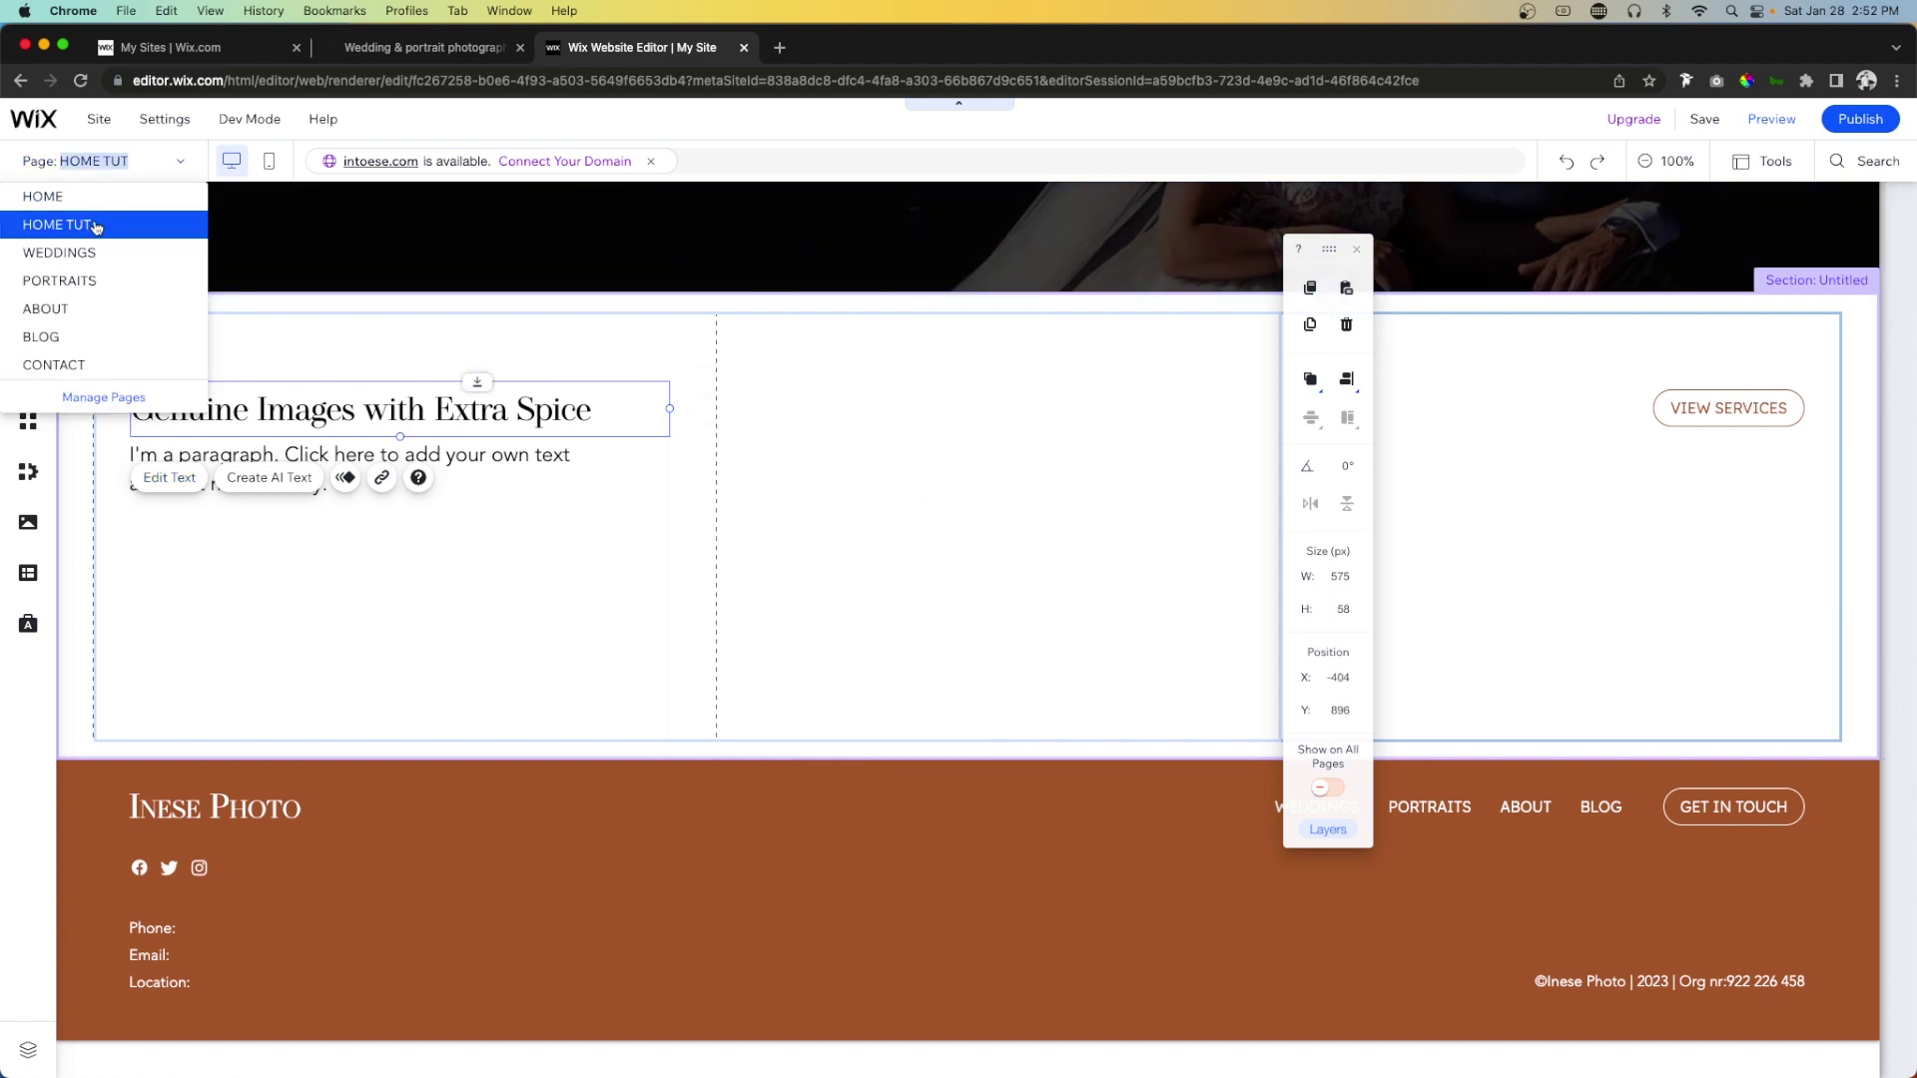
click(550, 449)
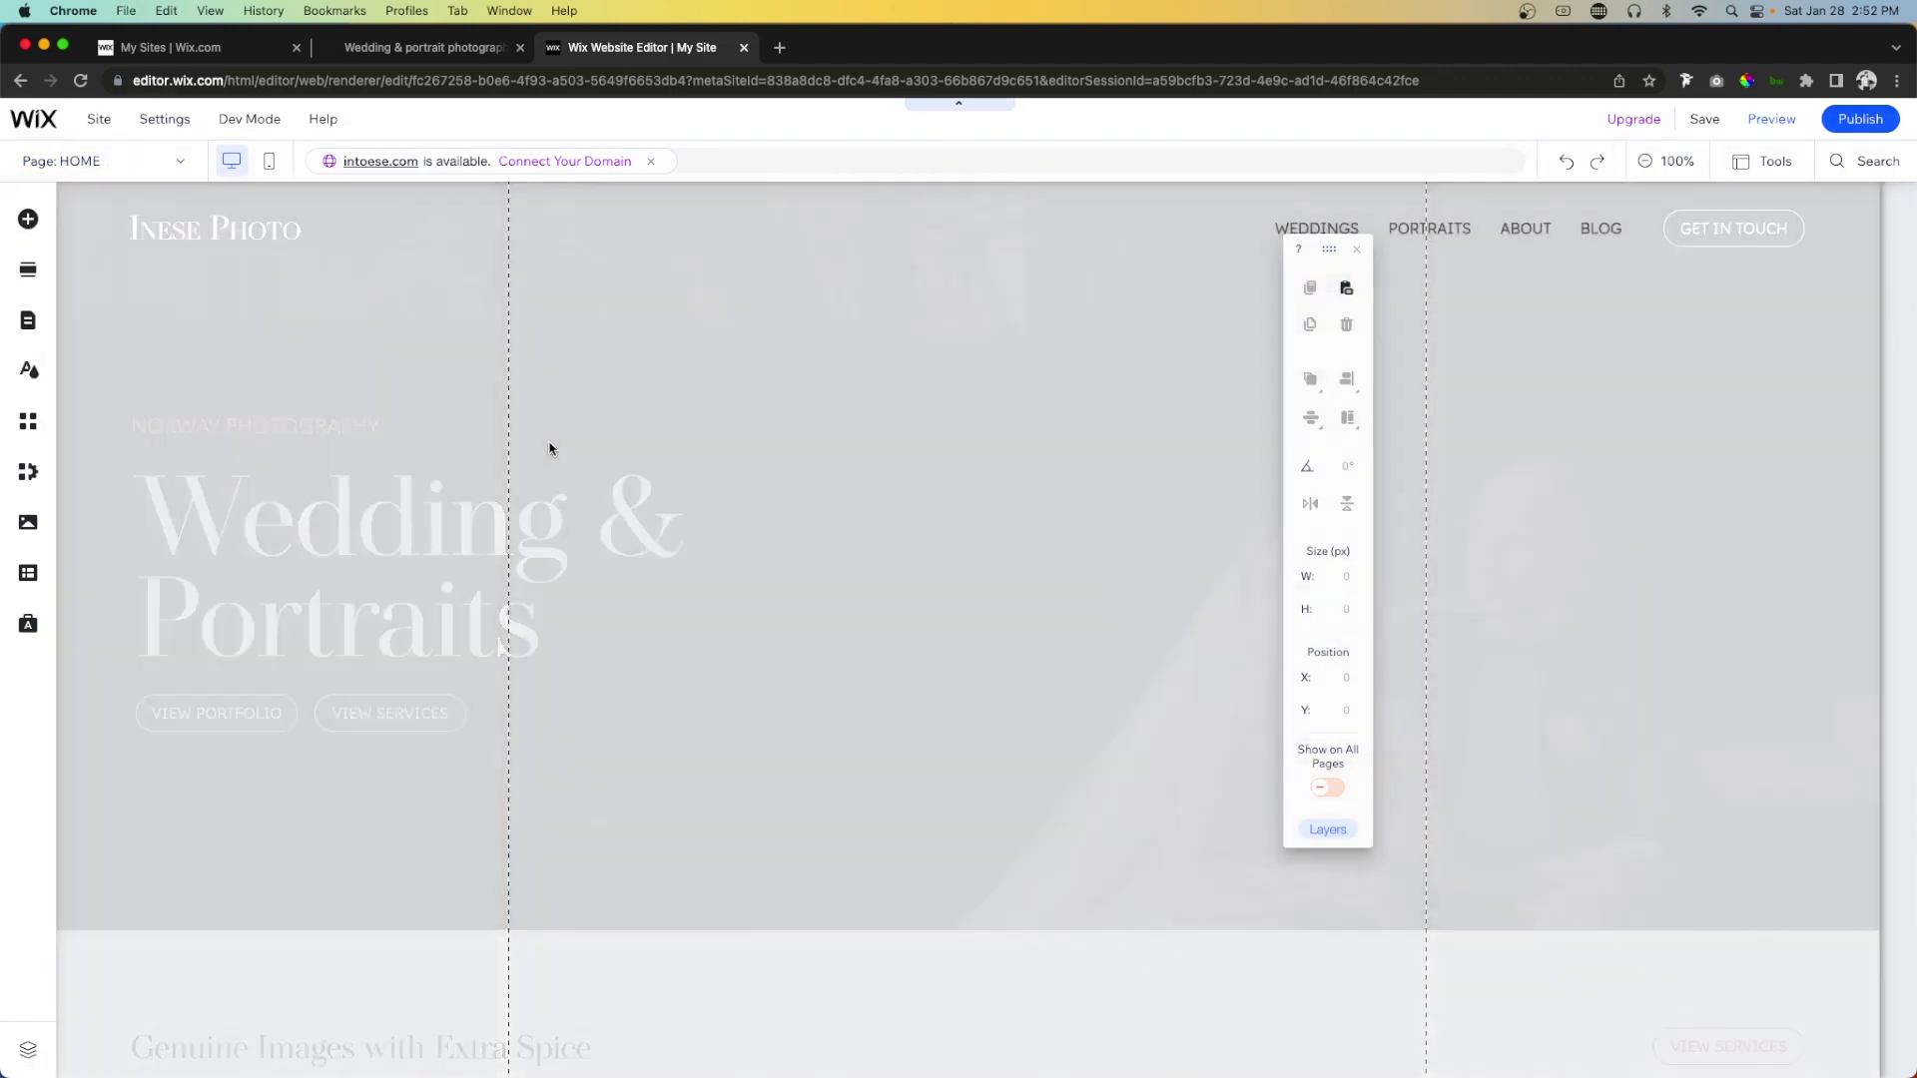
scroll(565, 685, down, 10)
scroll(431, 418, up, 3)
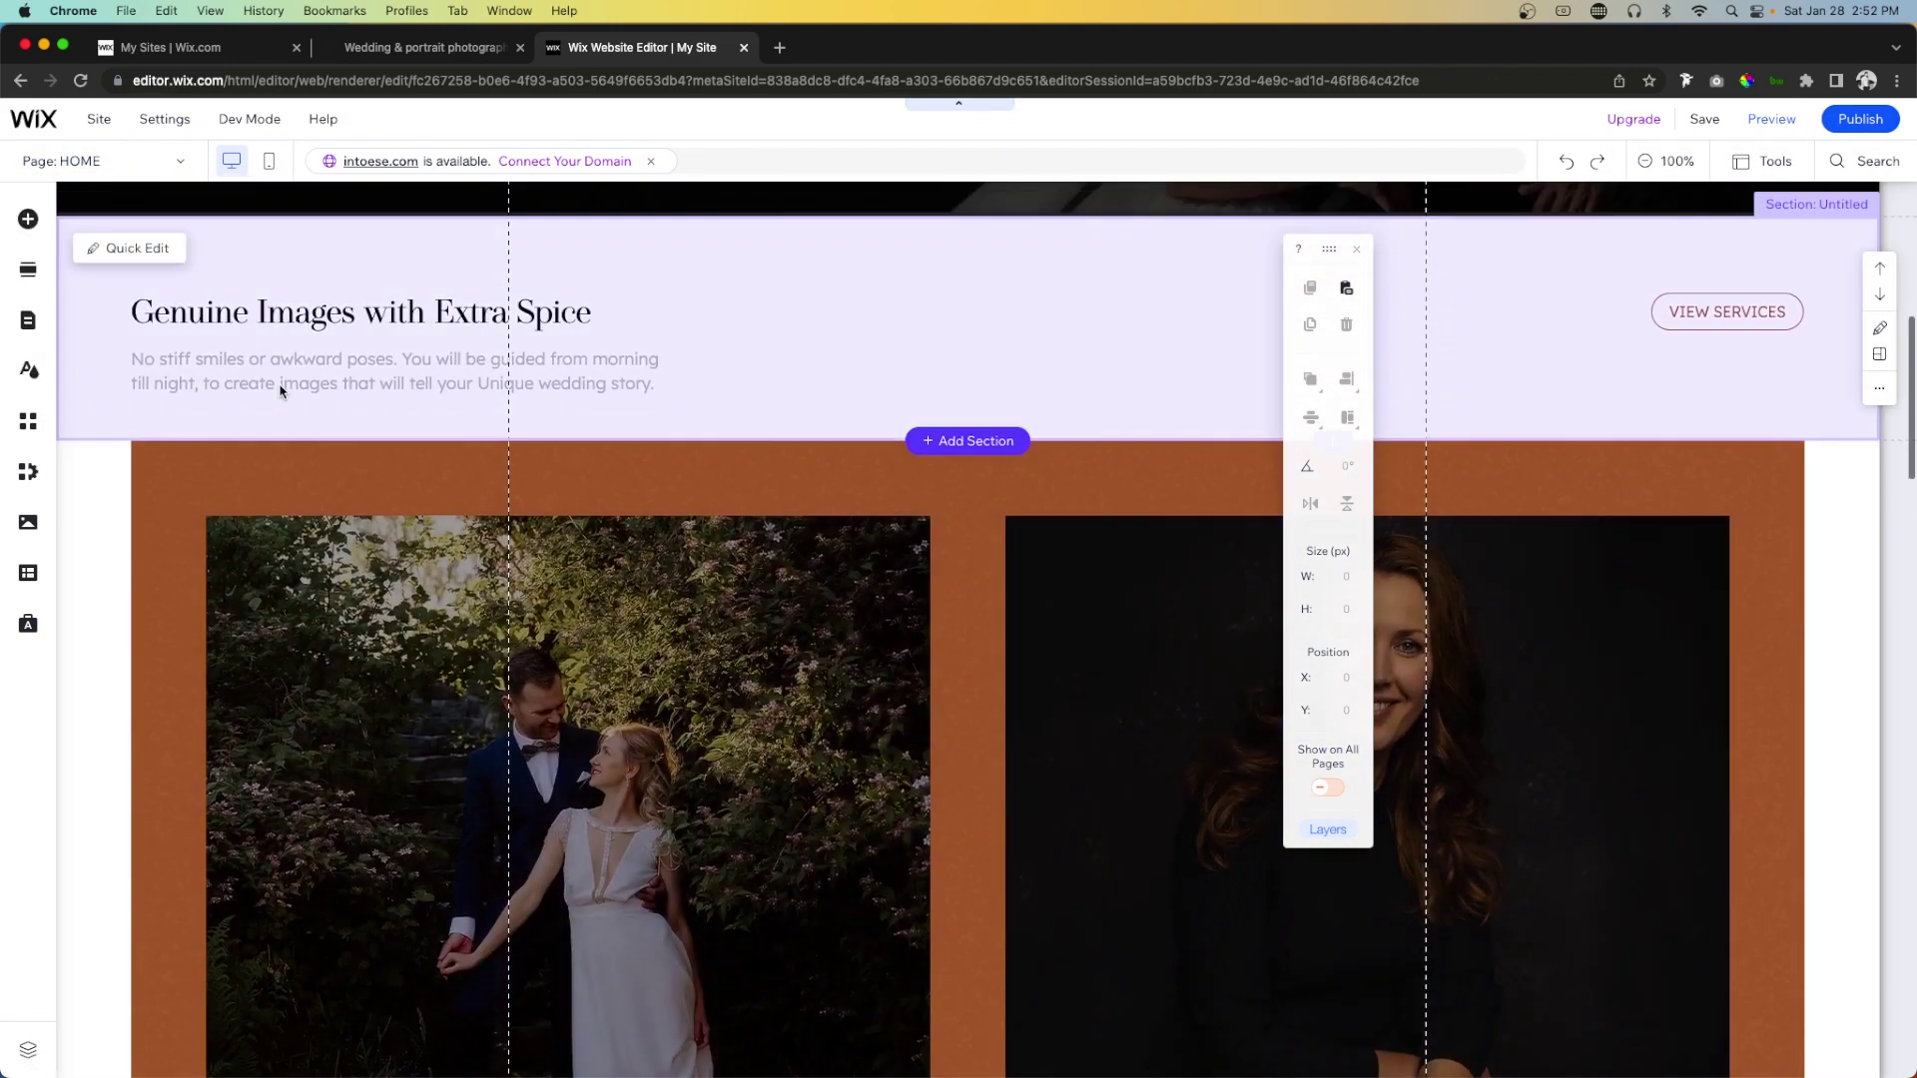
click(313, 372)
double_click(313, 372)
key(super+c)
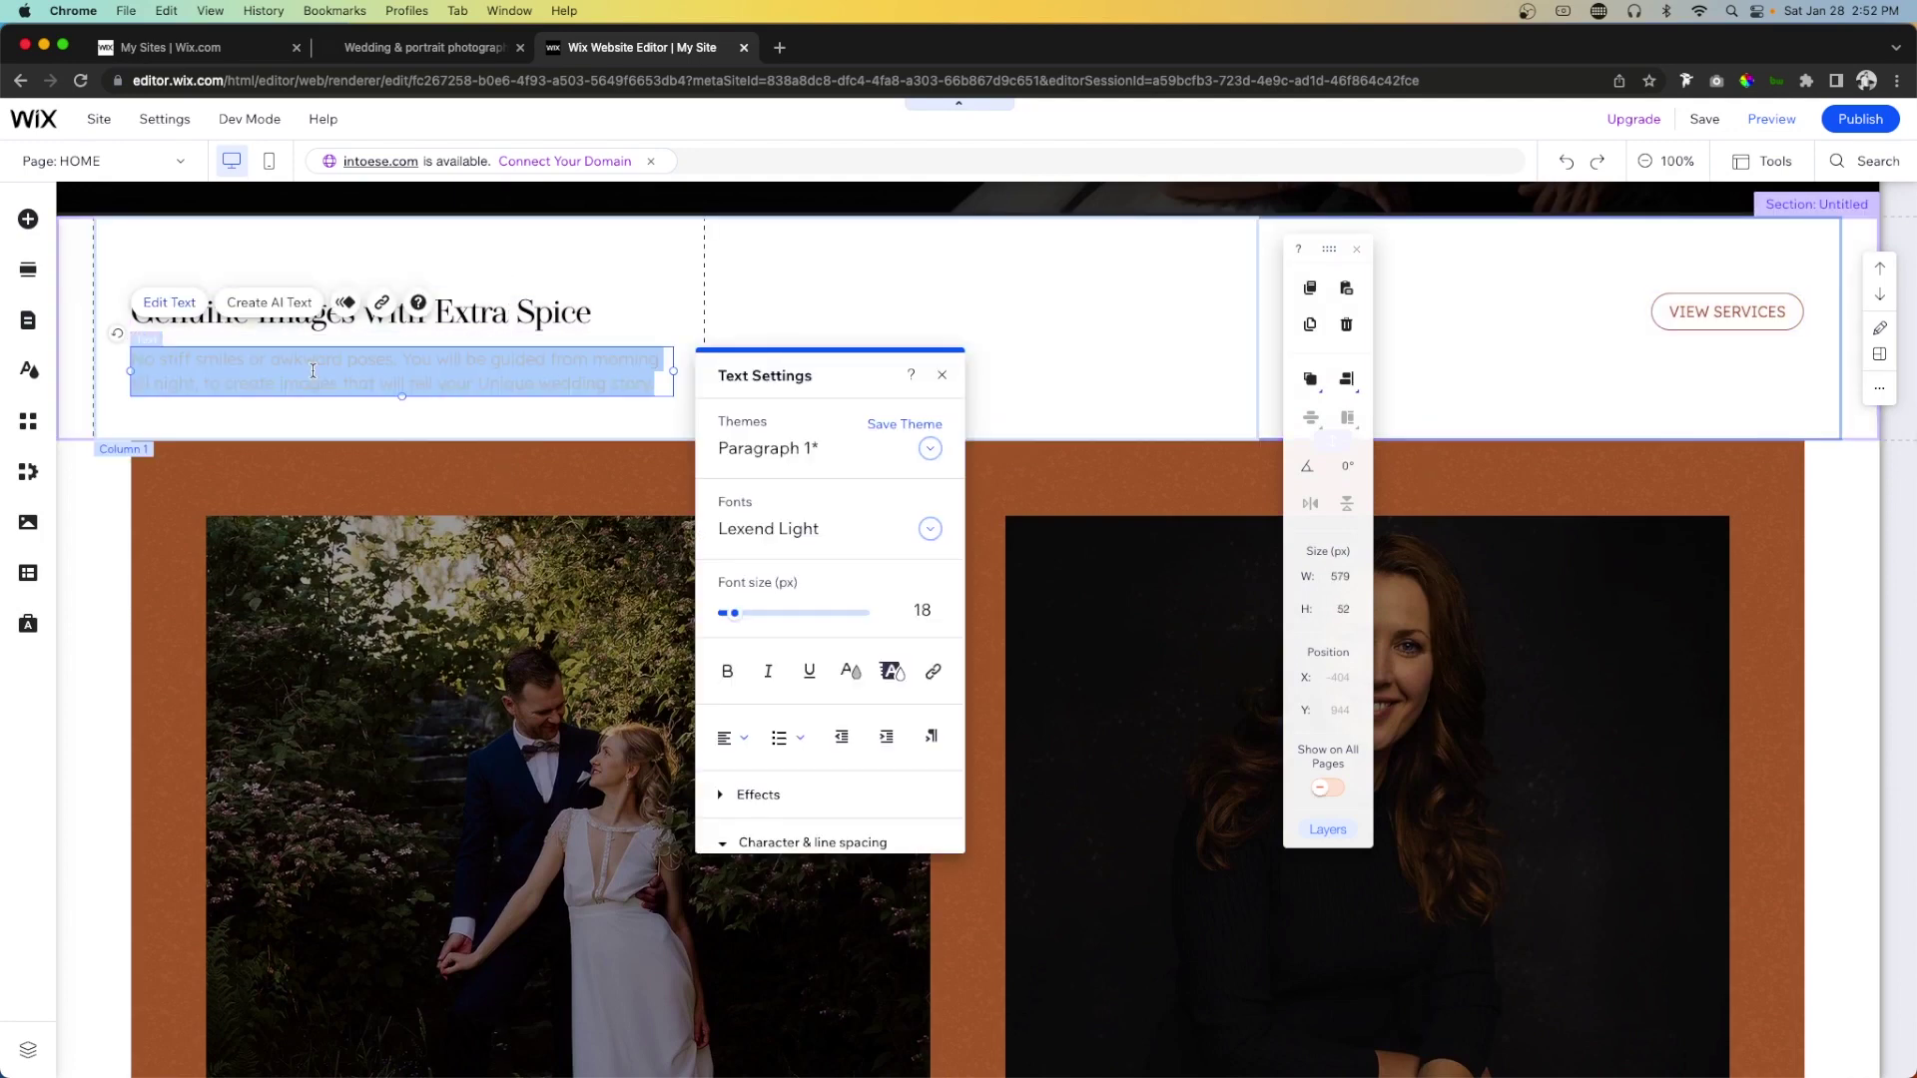
click(849, 671)
Replace the placeholder paragraph on the HOME TUT page with the copied paragraph text.
click(69, 160)
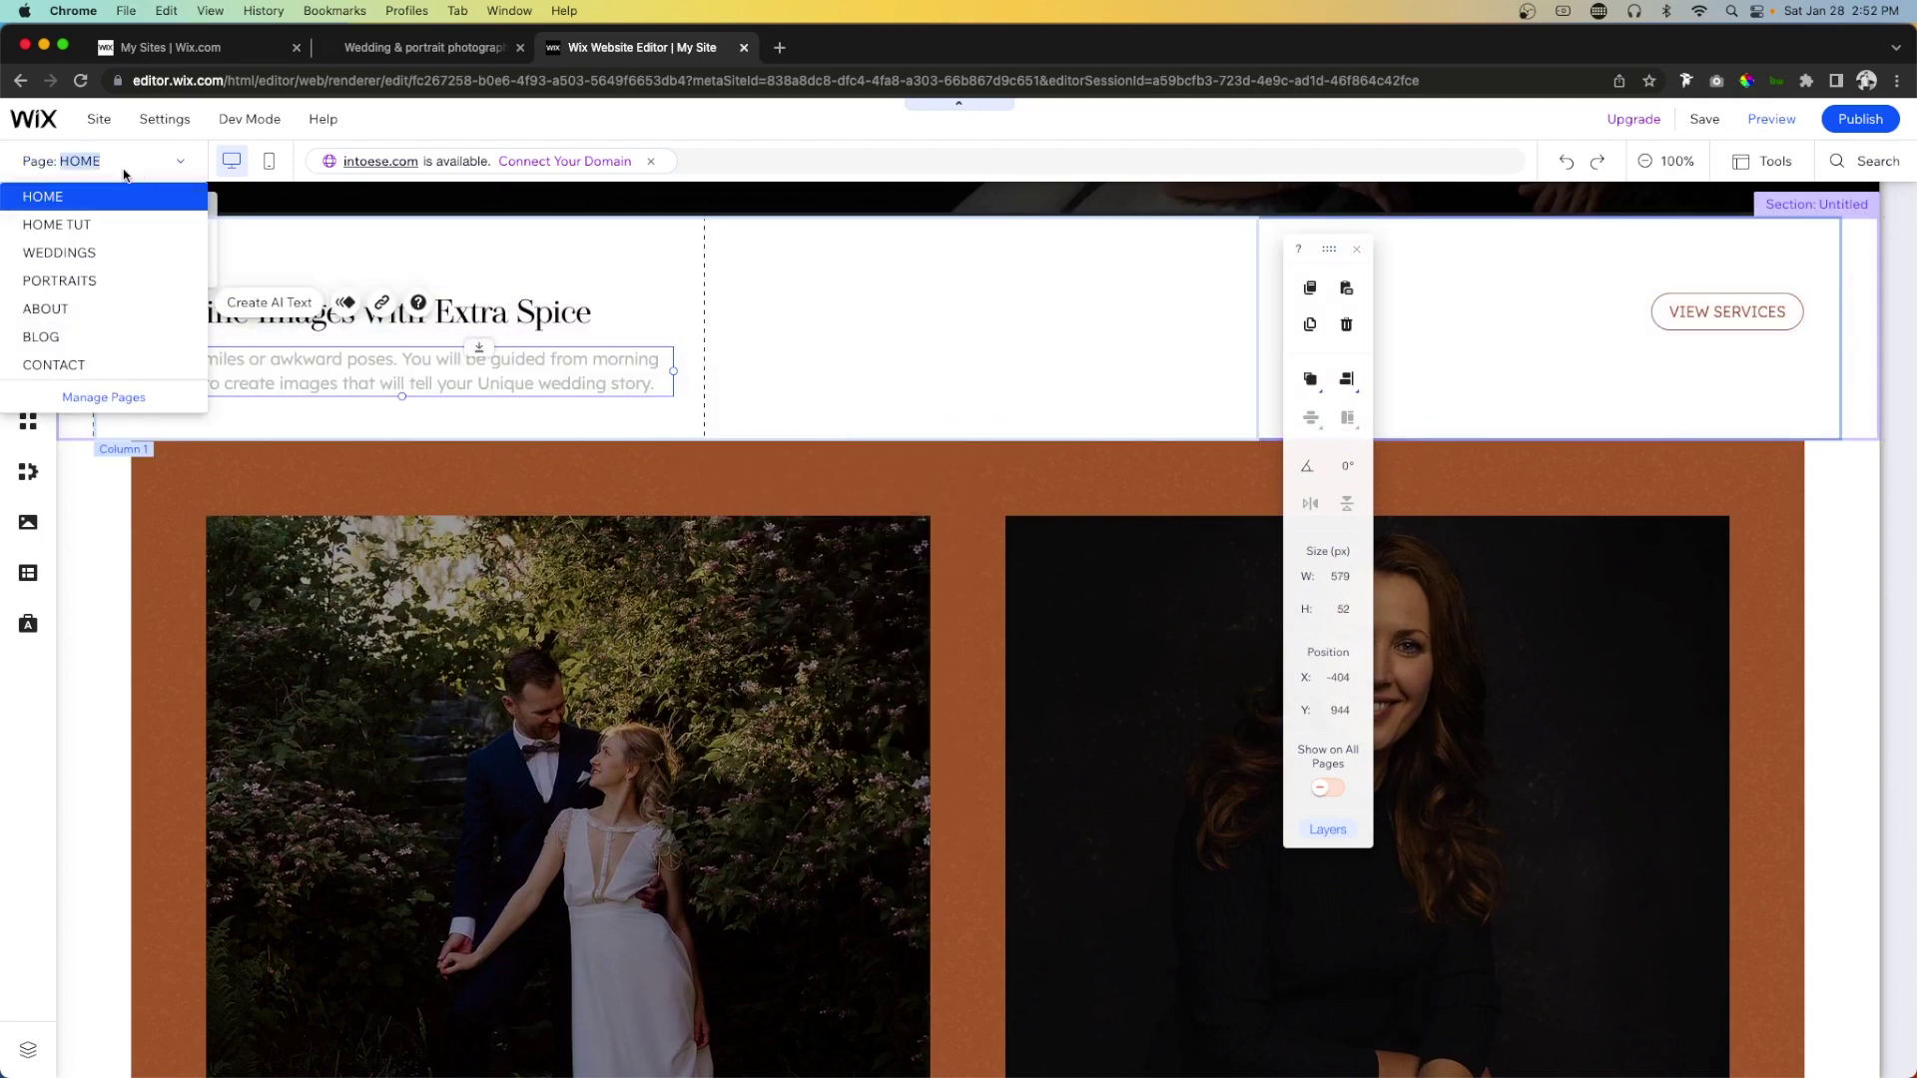
click(82, 225)
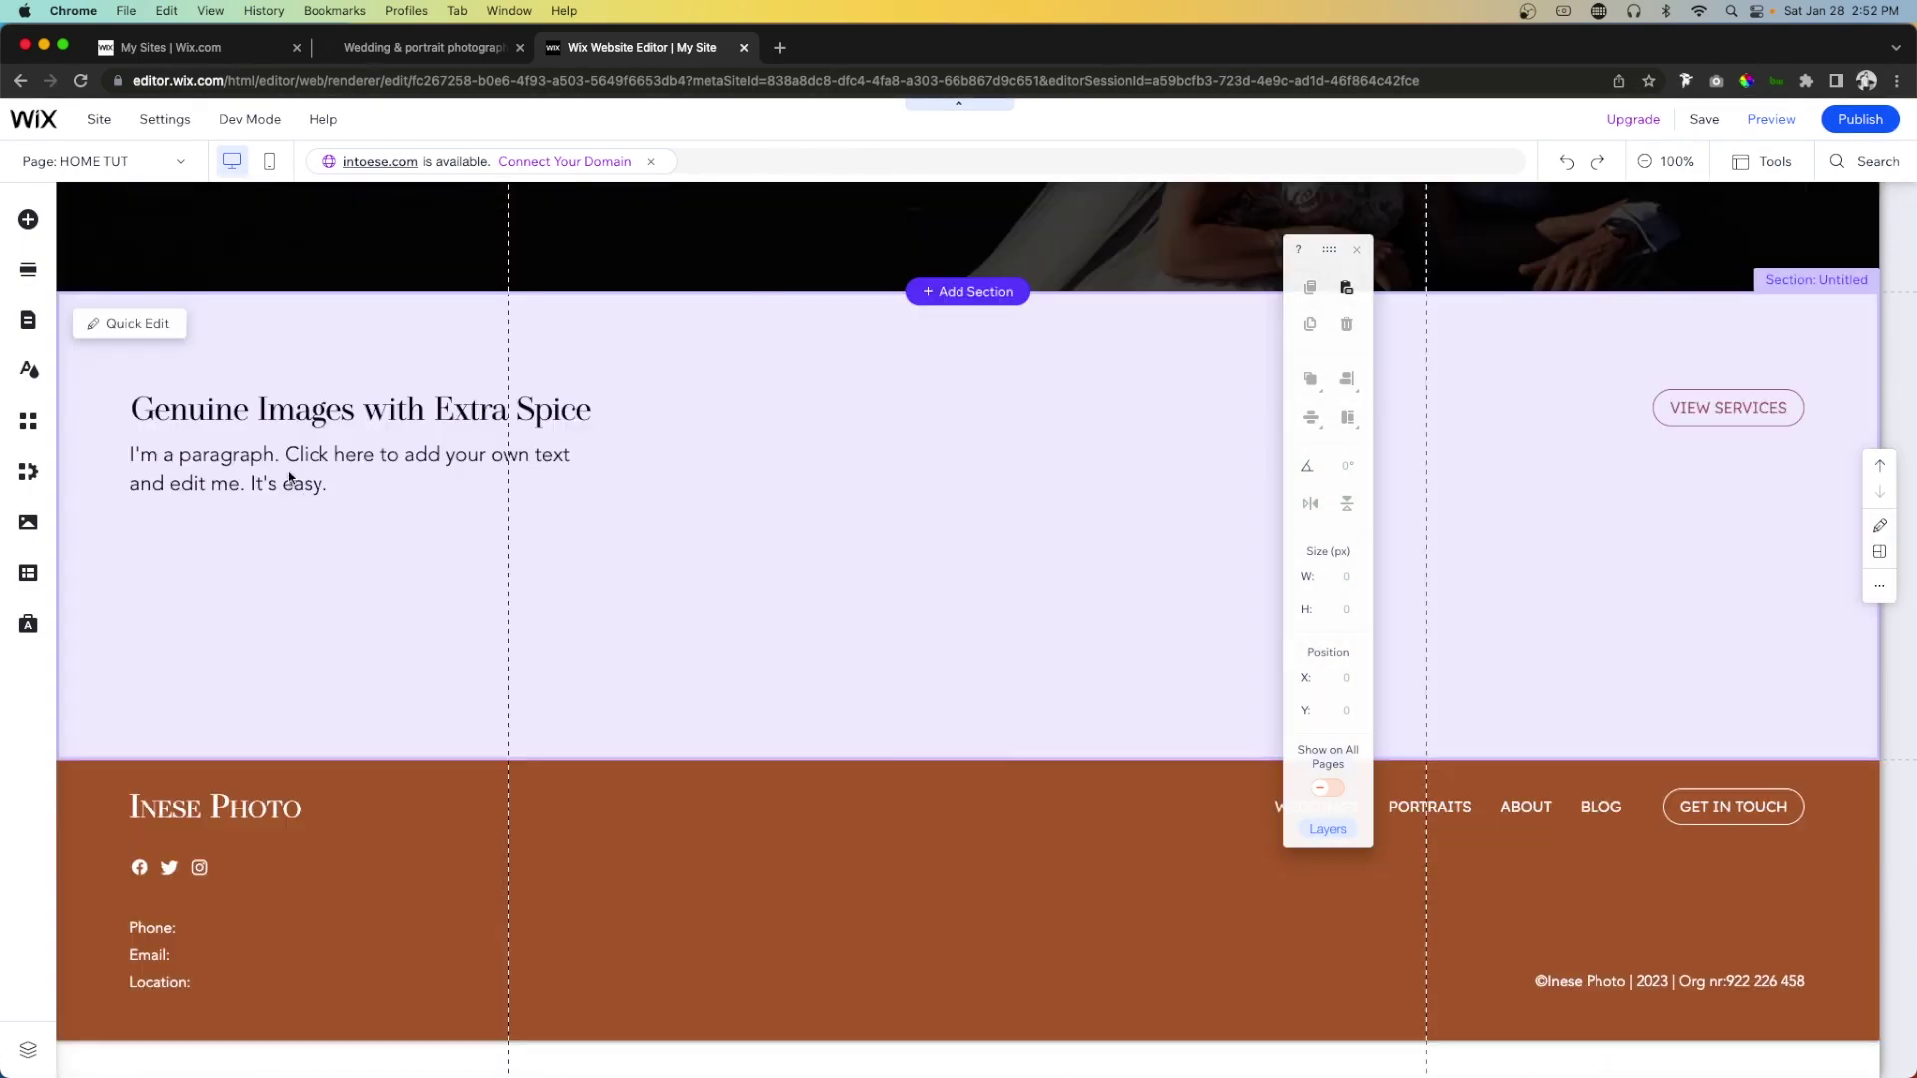
click(251, 458)
double_click(251, 458)
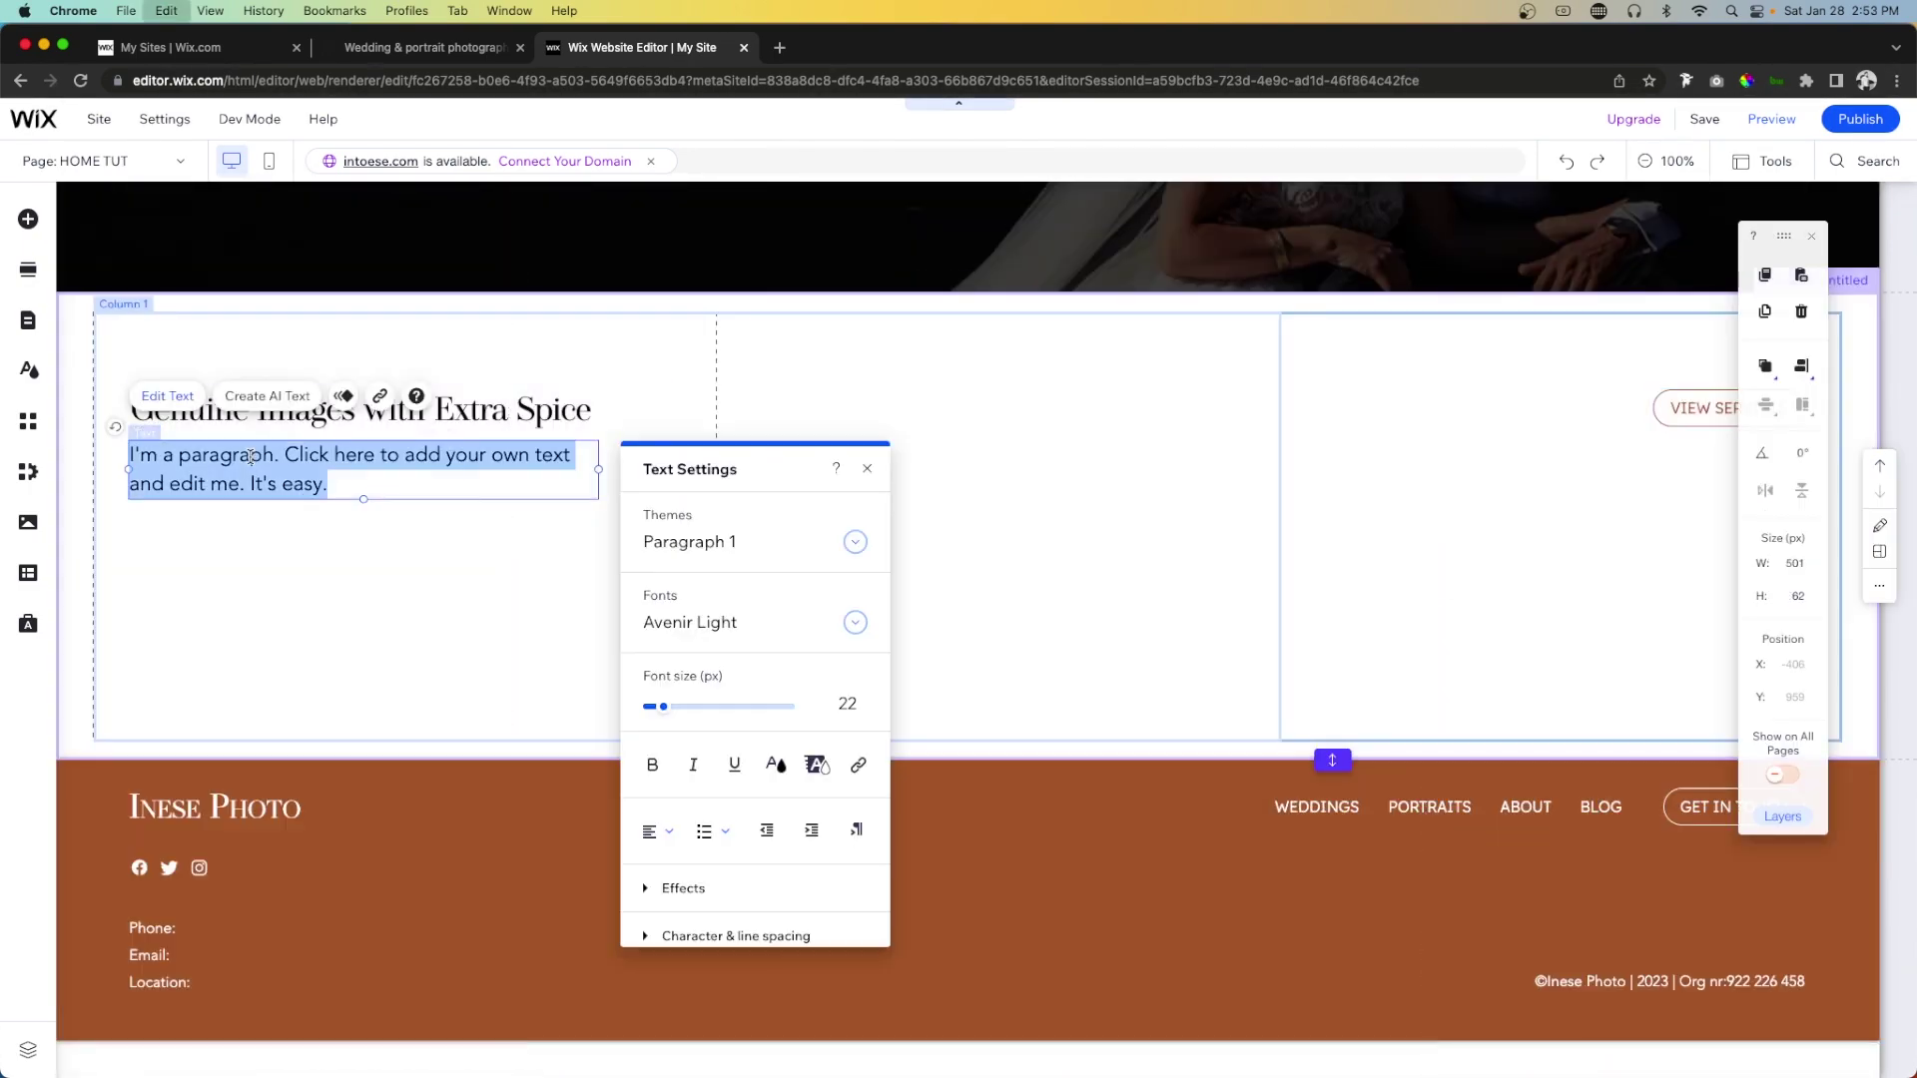
key(super+v)
Set the pasted paragraph's font size to 18 px and its color to the light gray theme color #C7C7C7.
click(847, 703)
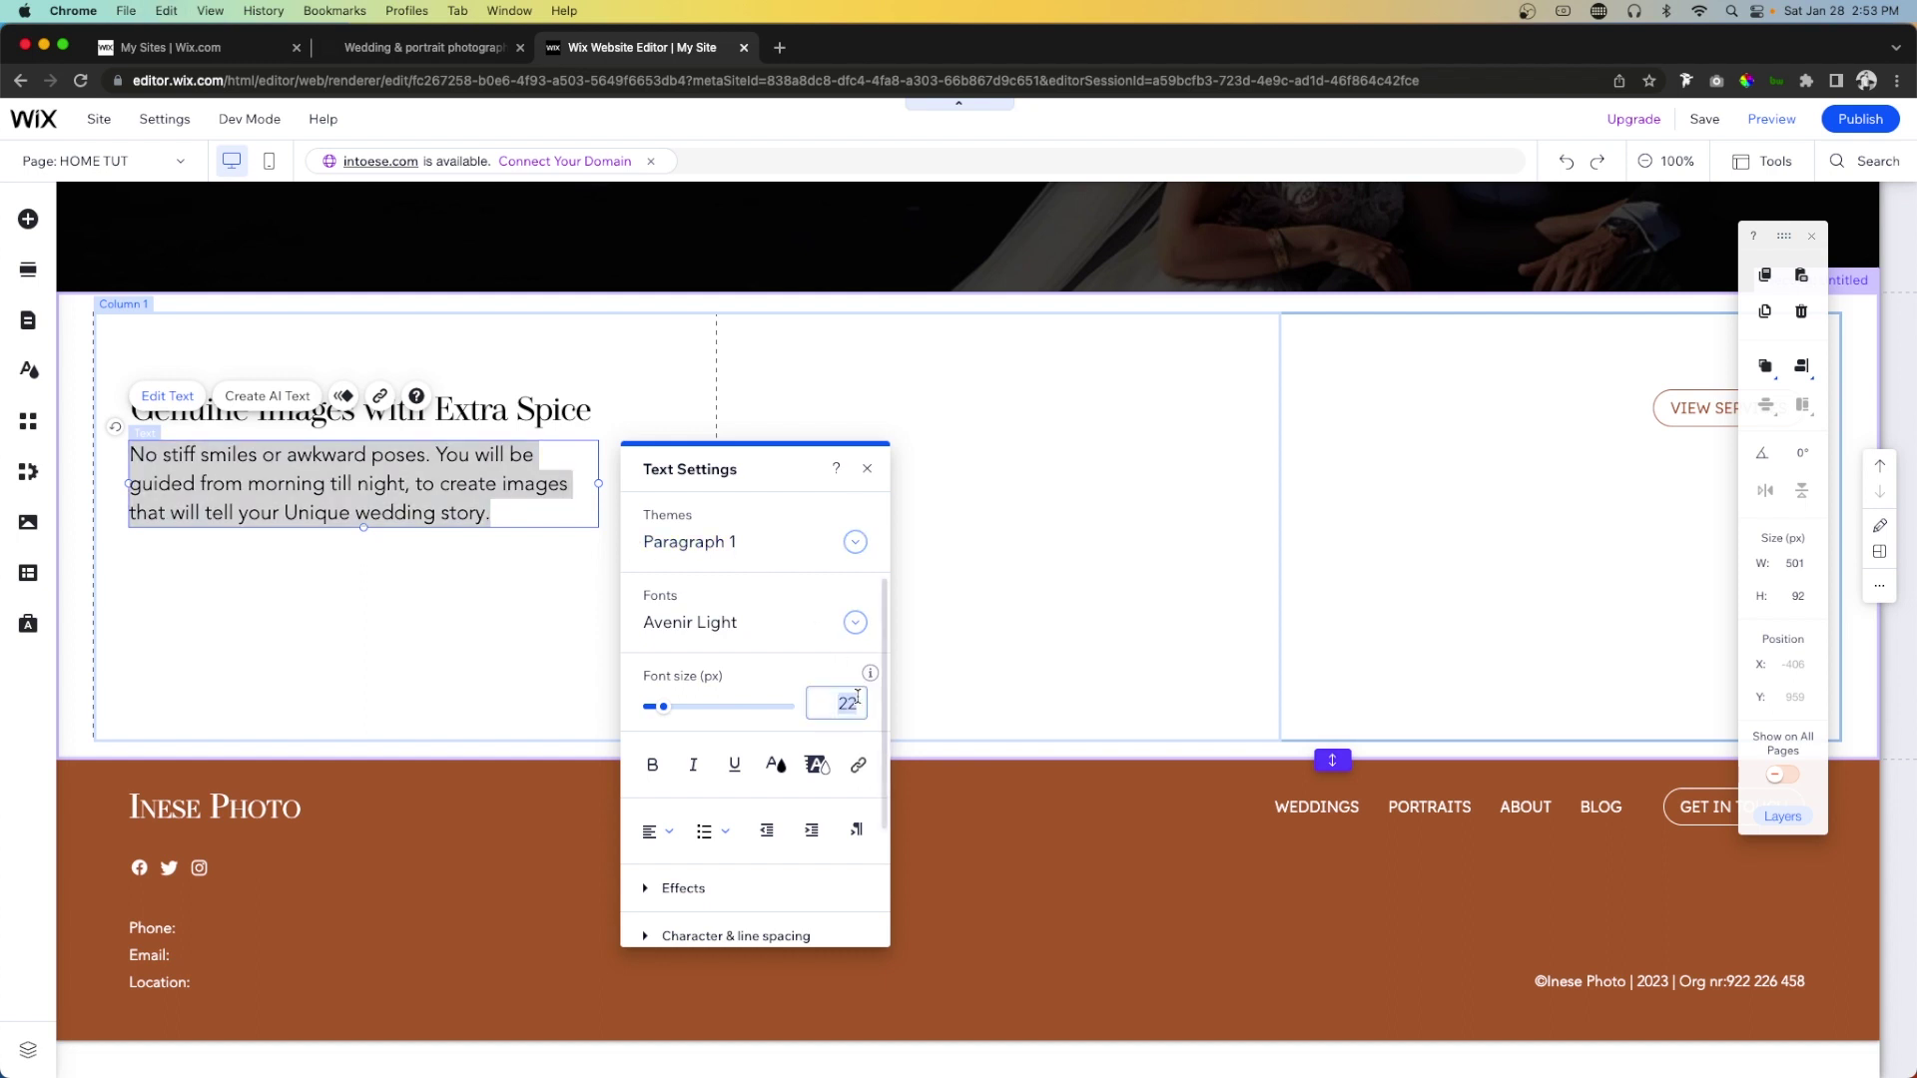
text(18)
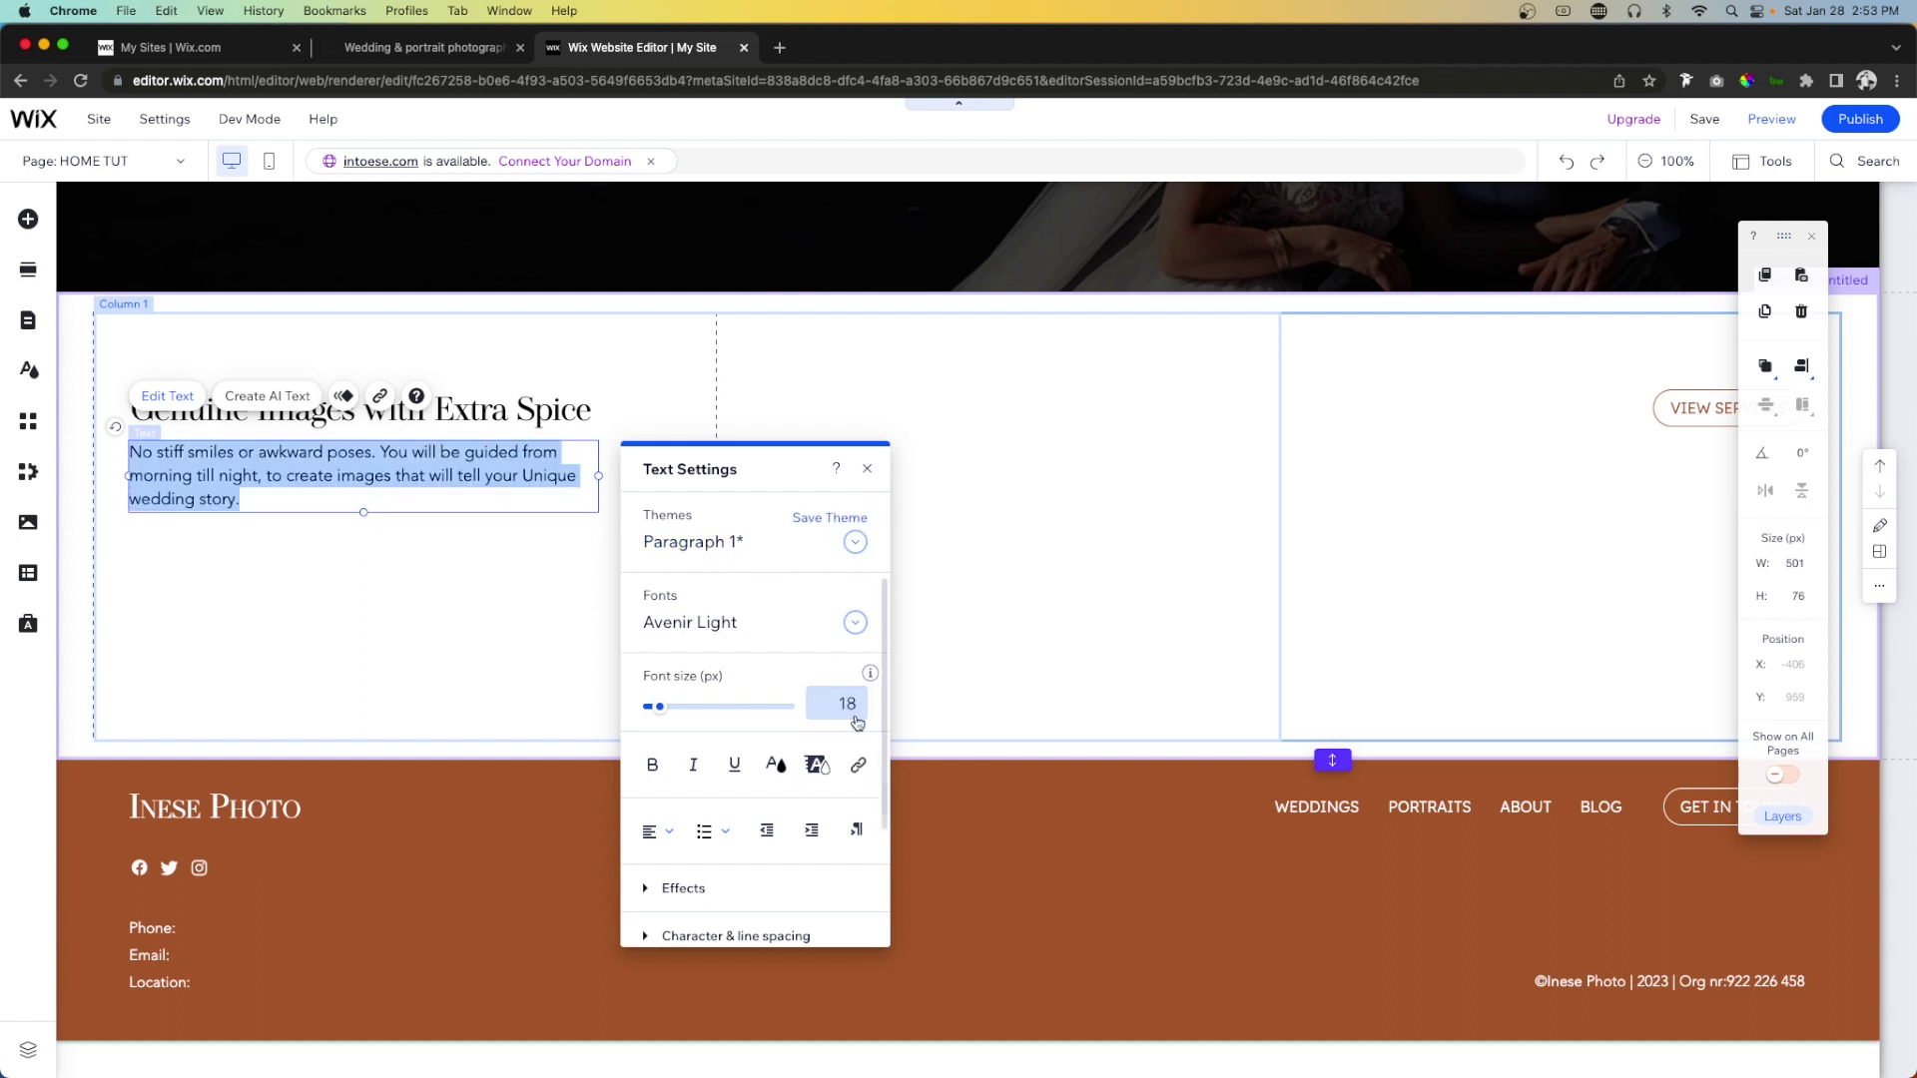
click(775, 765)
click(720, 616)
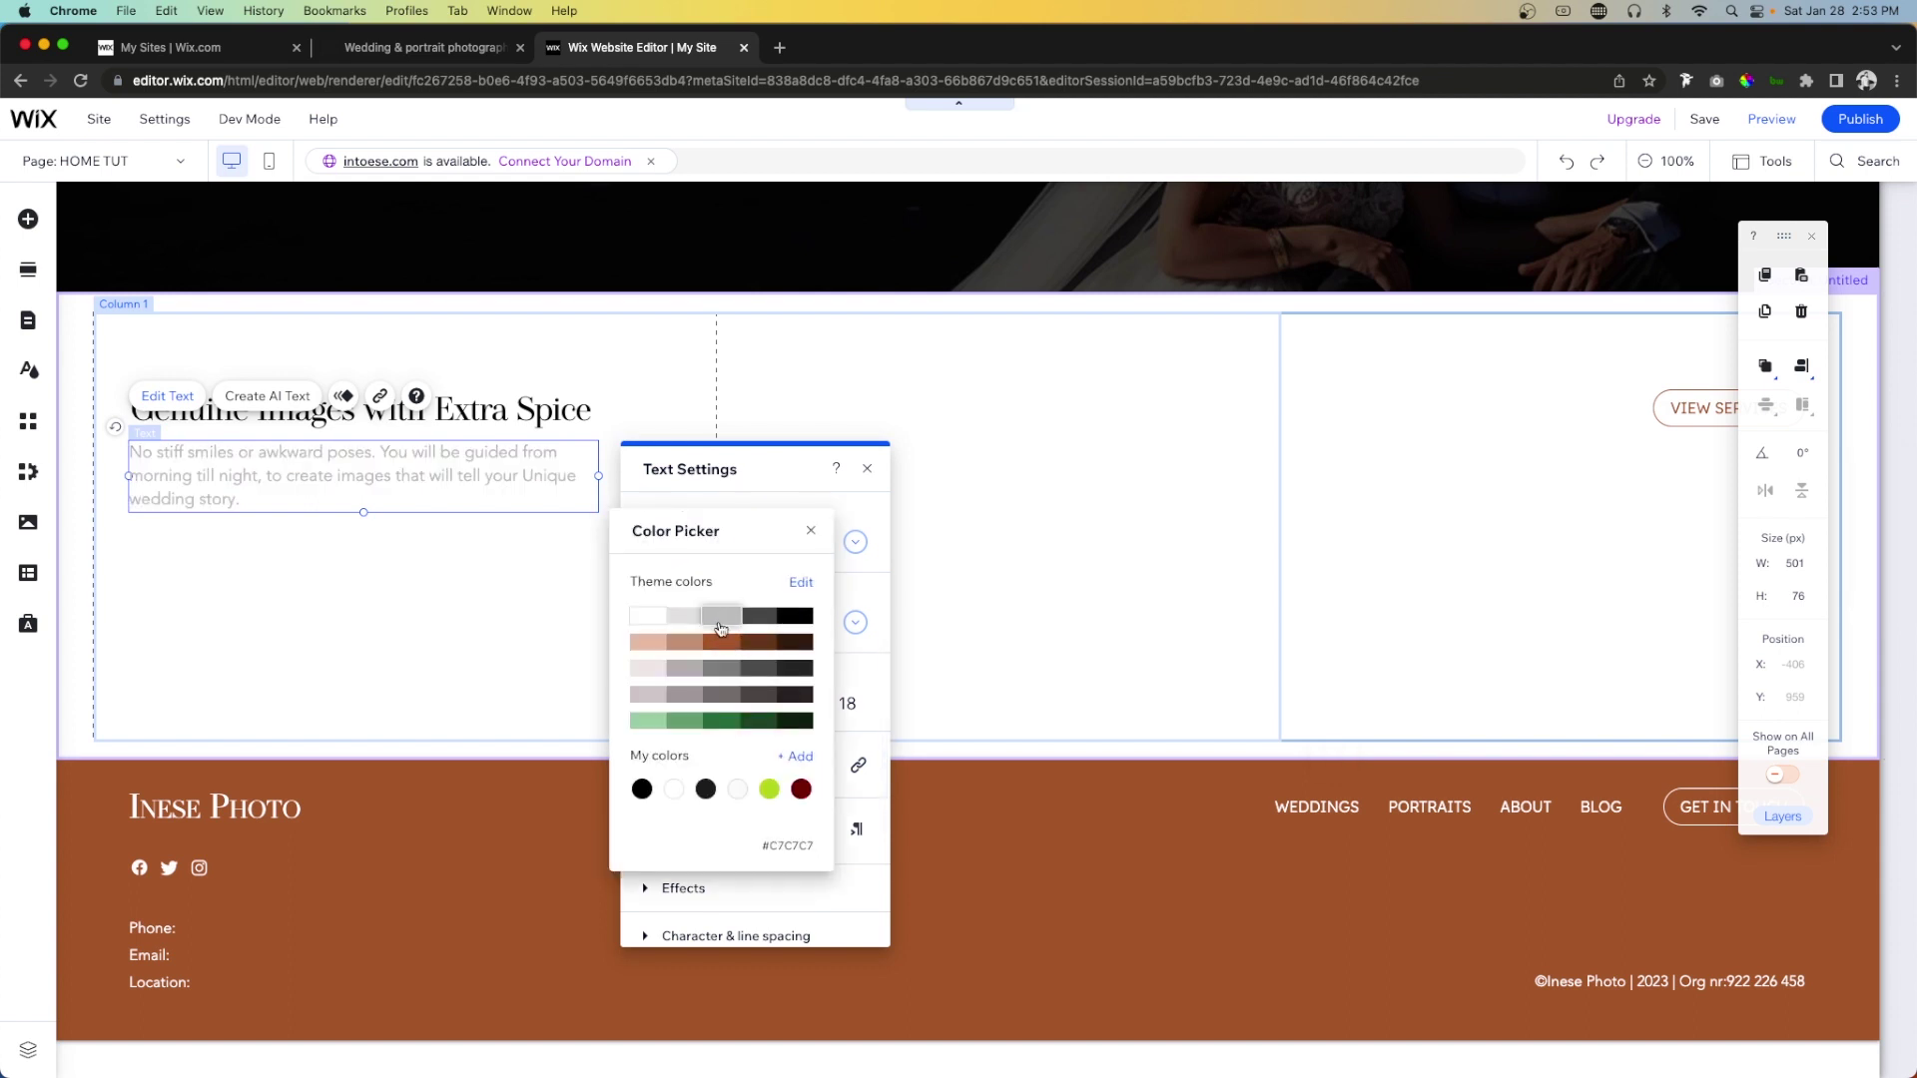
Widen the paragraph's text box to about 563 px so its text wraps onto two lines.
click(479, 579)
click(499, 574)
click(565, 462)
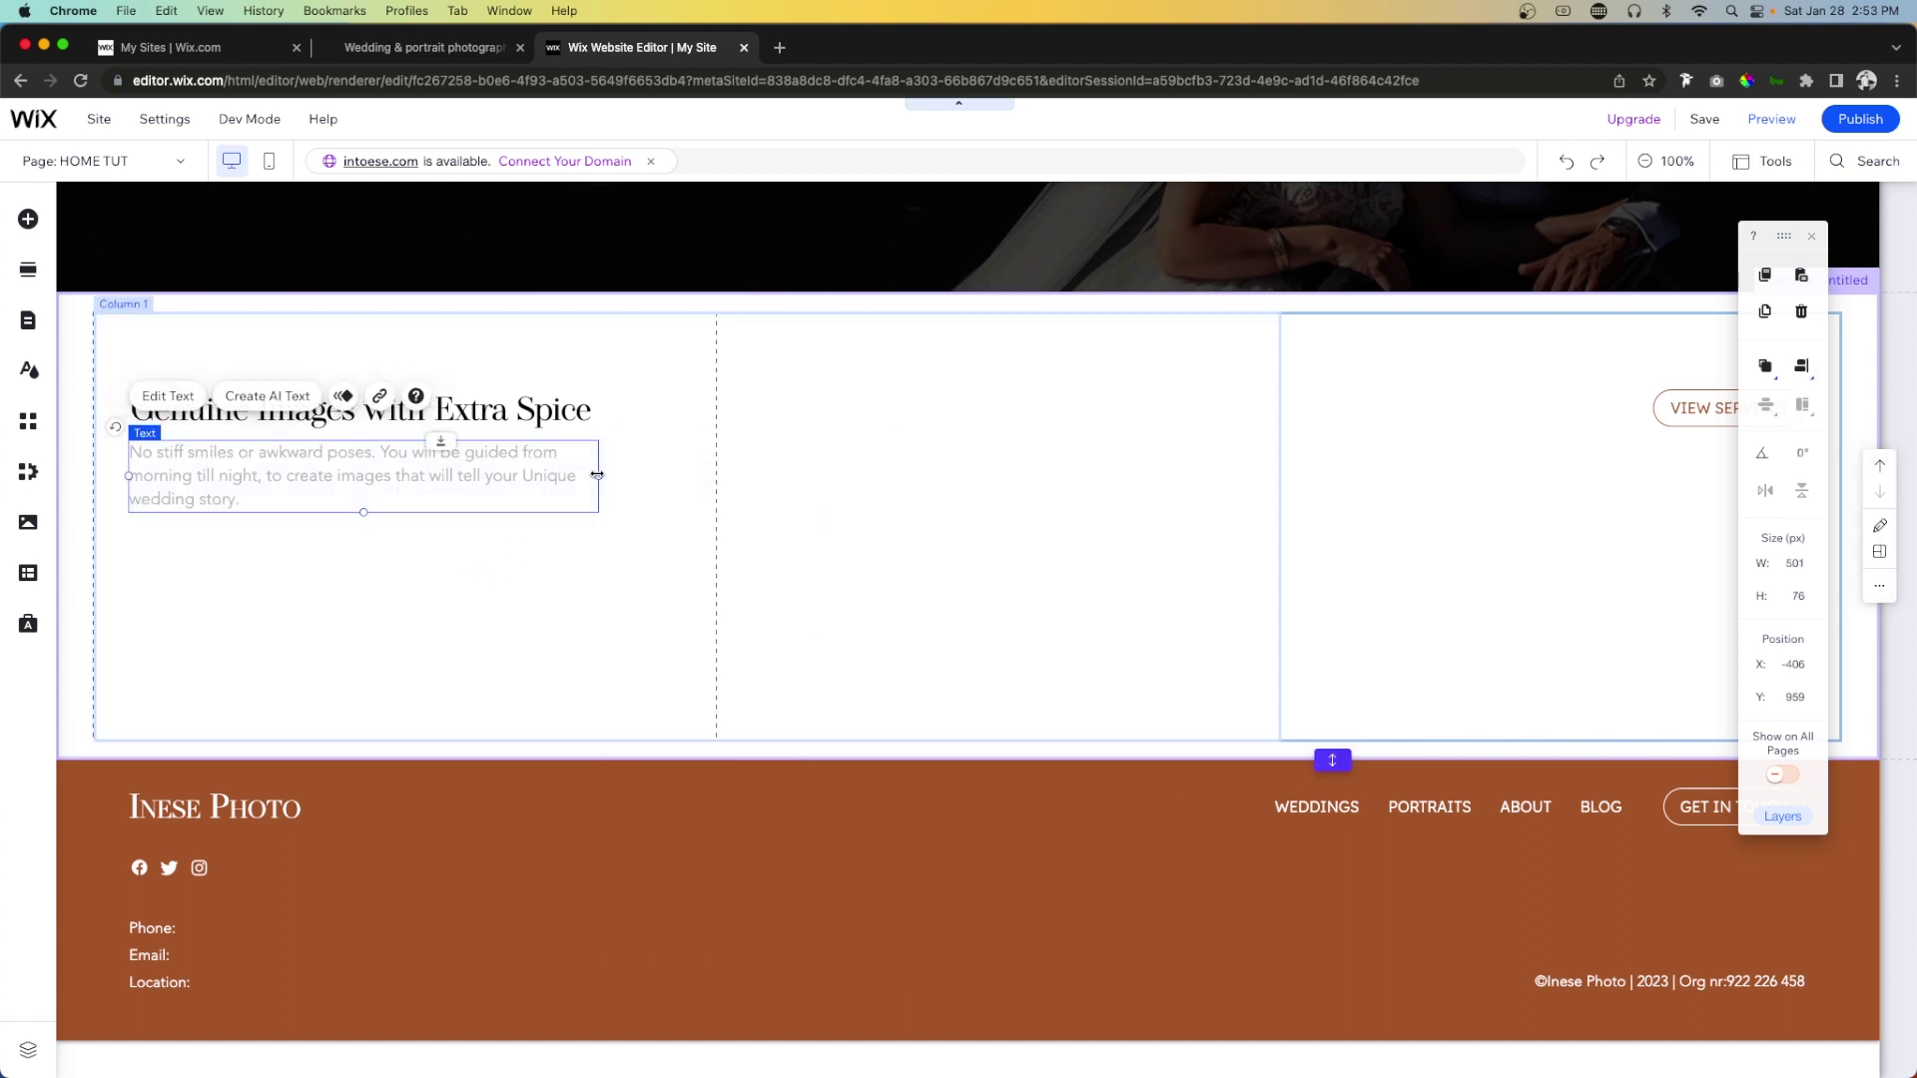
drag(598, 476, 656, 469)
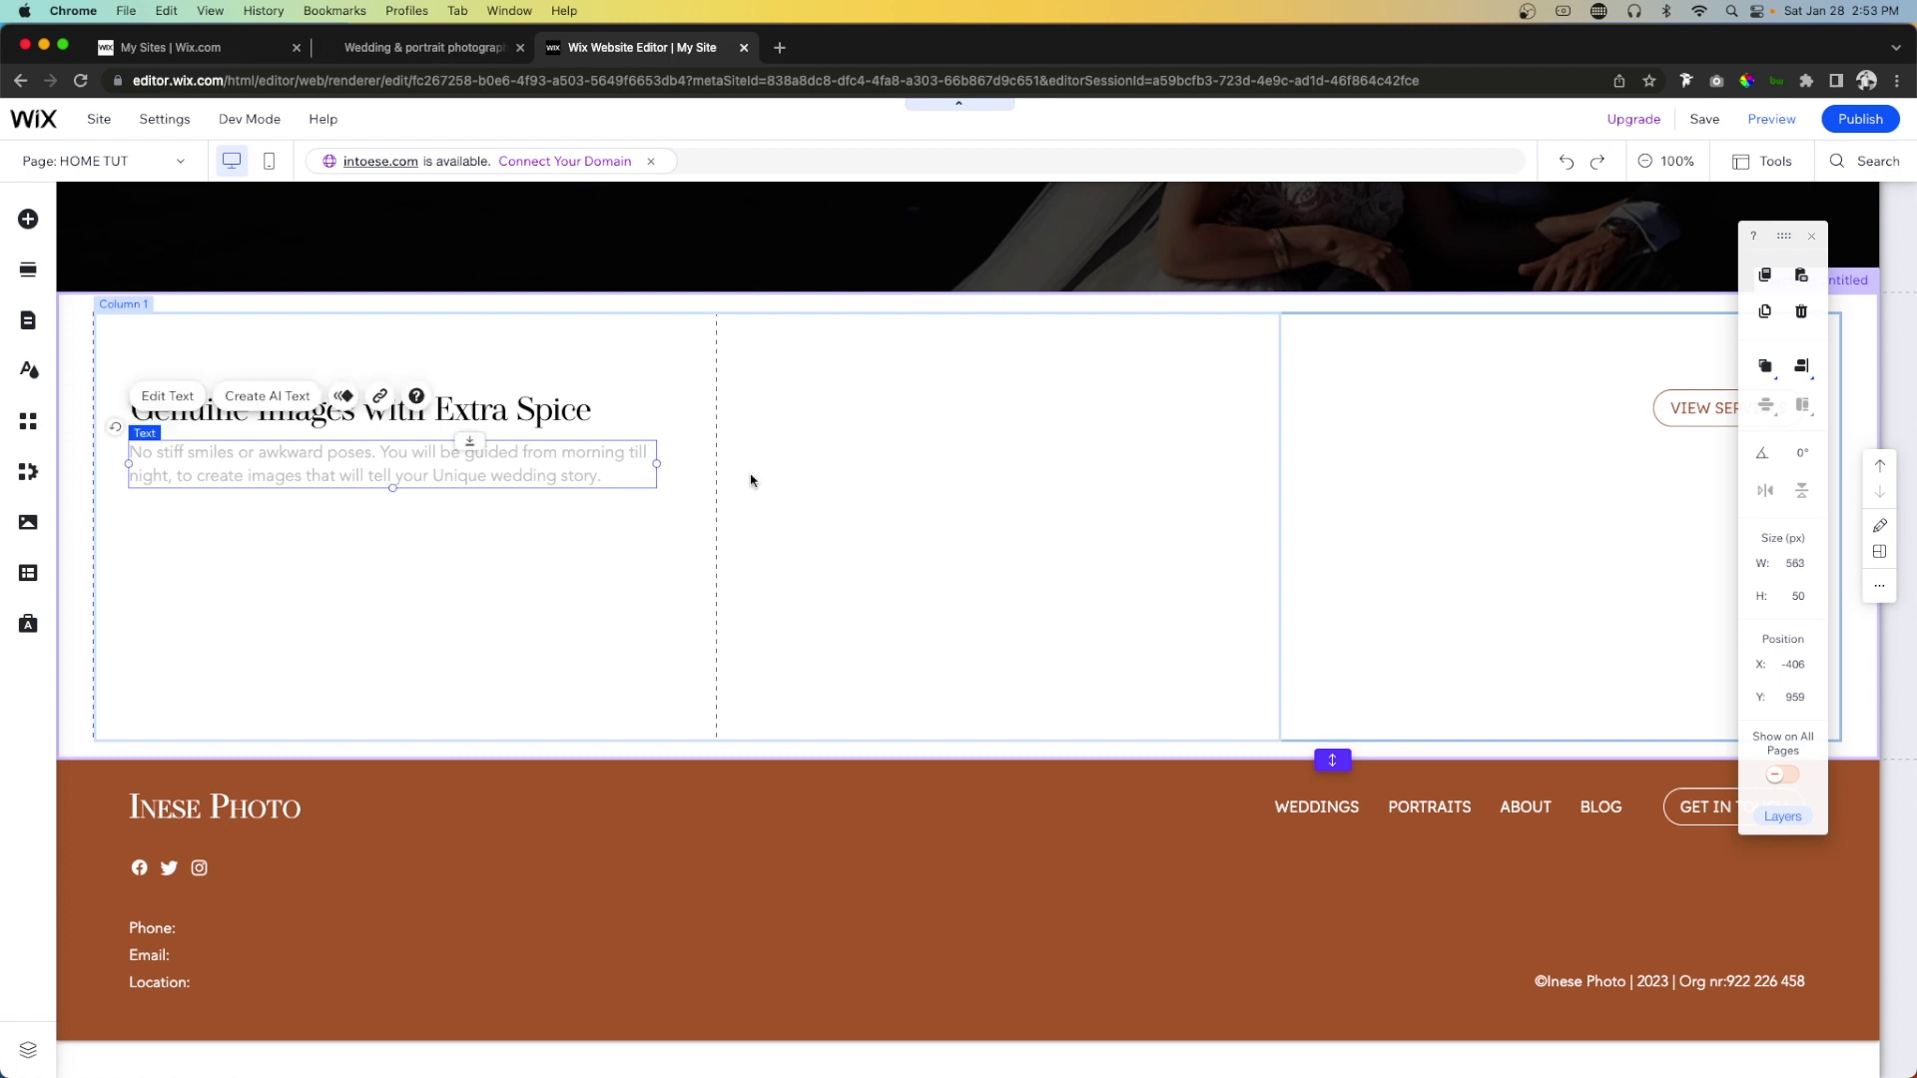
Reduce the height of the column strip holding the heading, paragraph and button to about 233 px.
click(1079, 515)
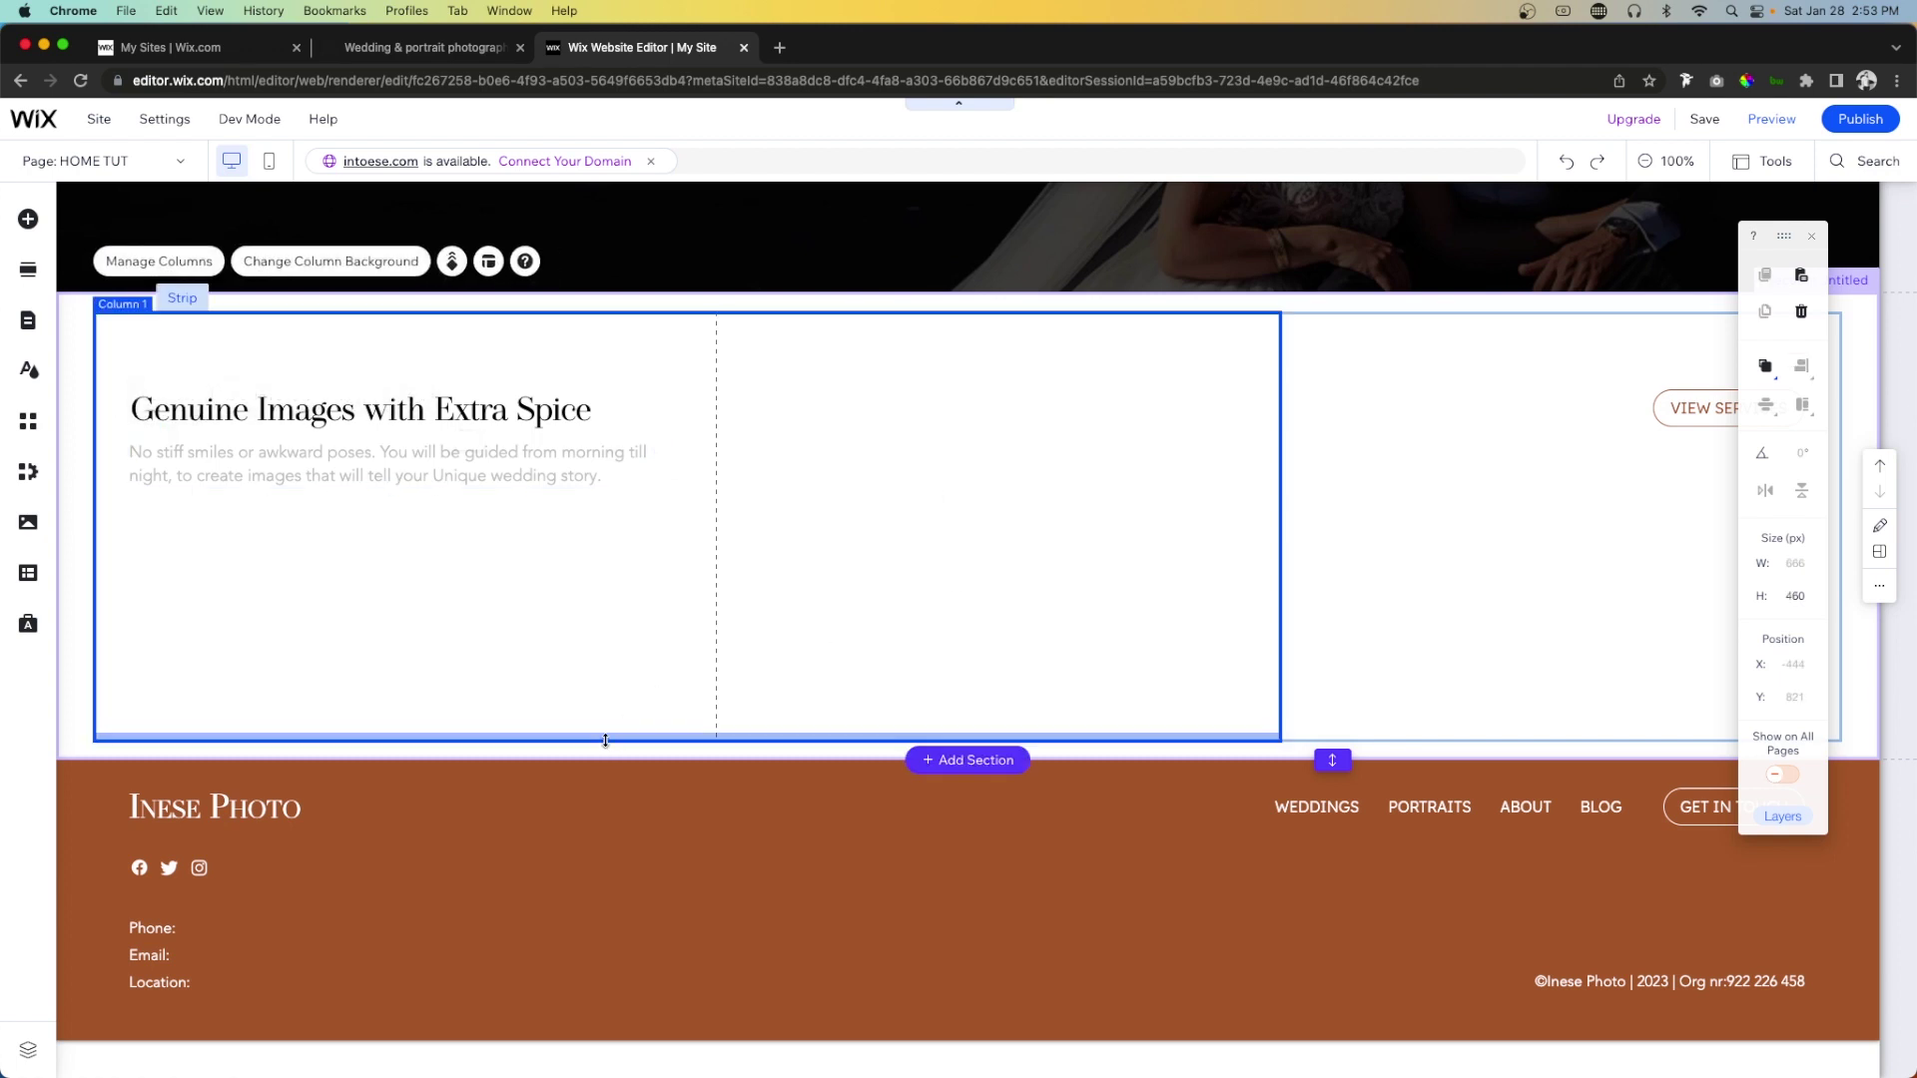
drag(607, 622, 611, 782)
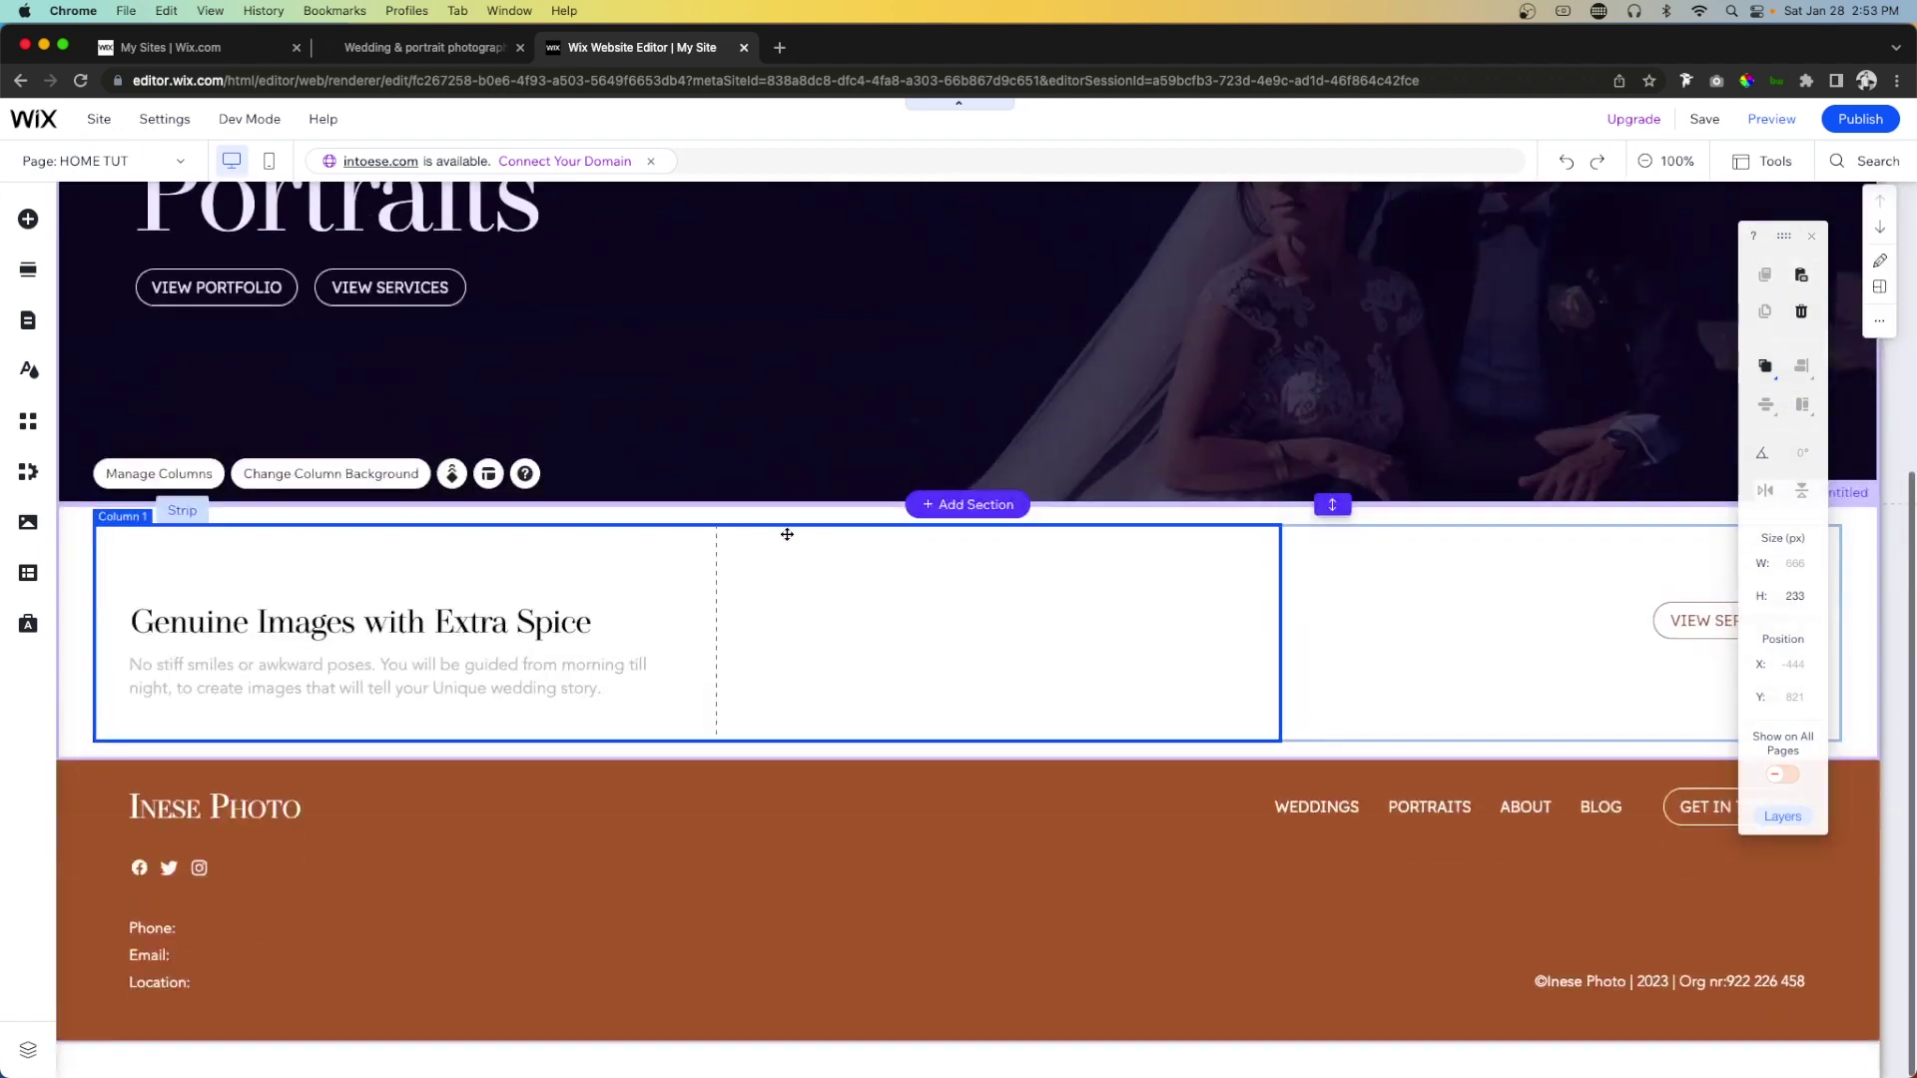
click(913, 634)
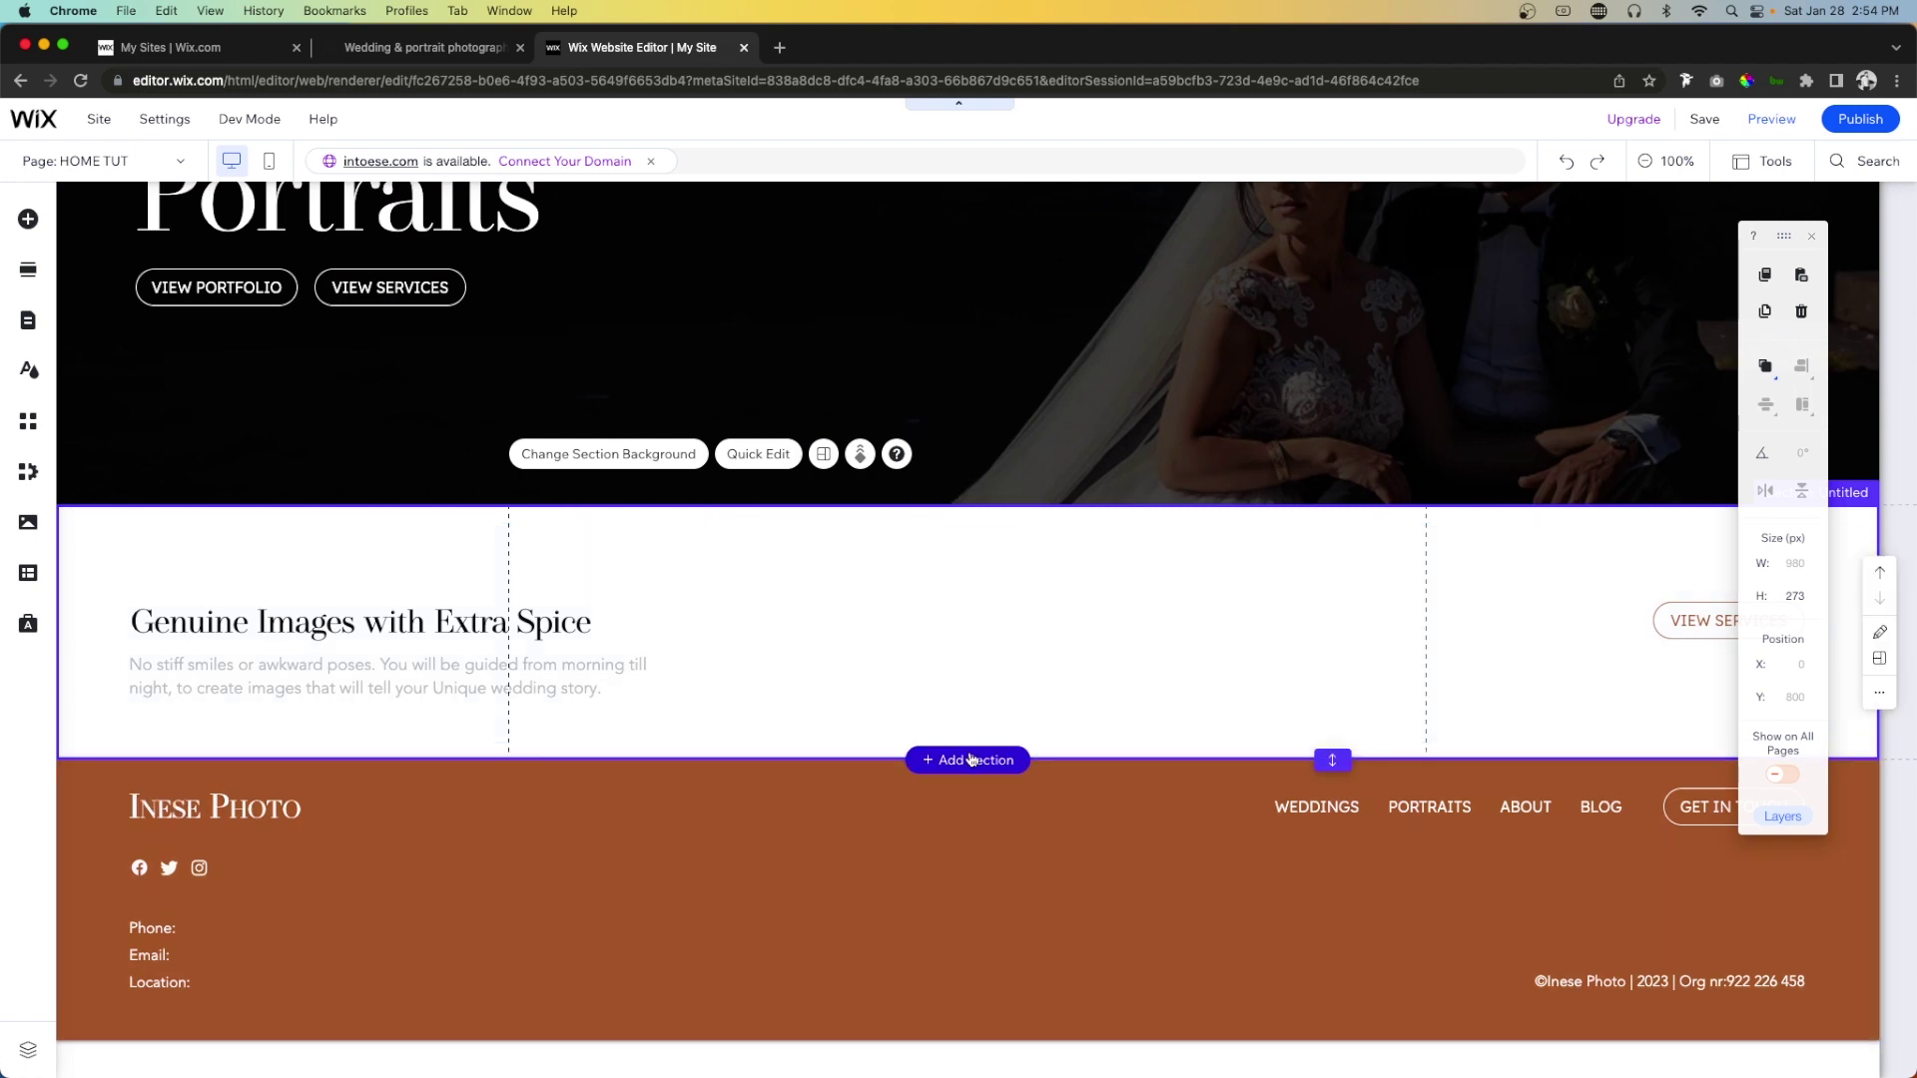
Add a blank section below the heading section and delete the surplus blank section.
click(971, 761)
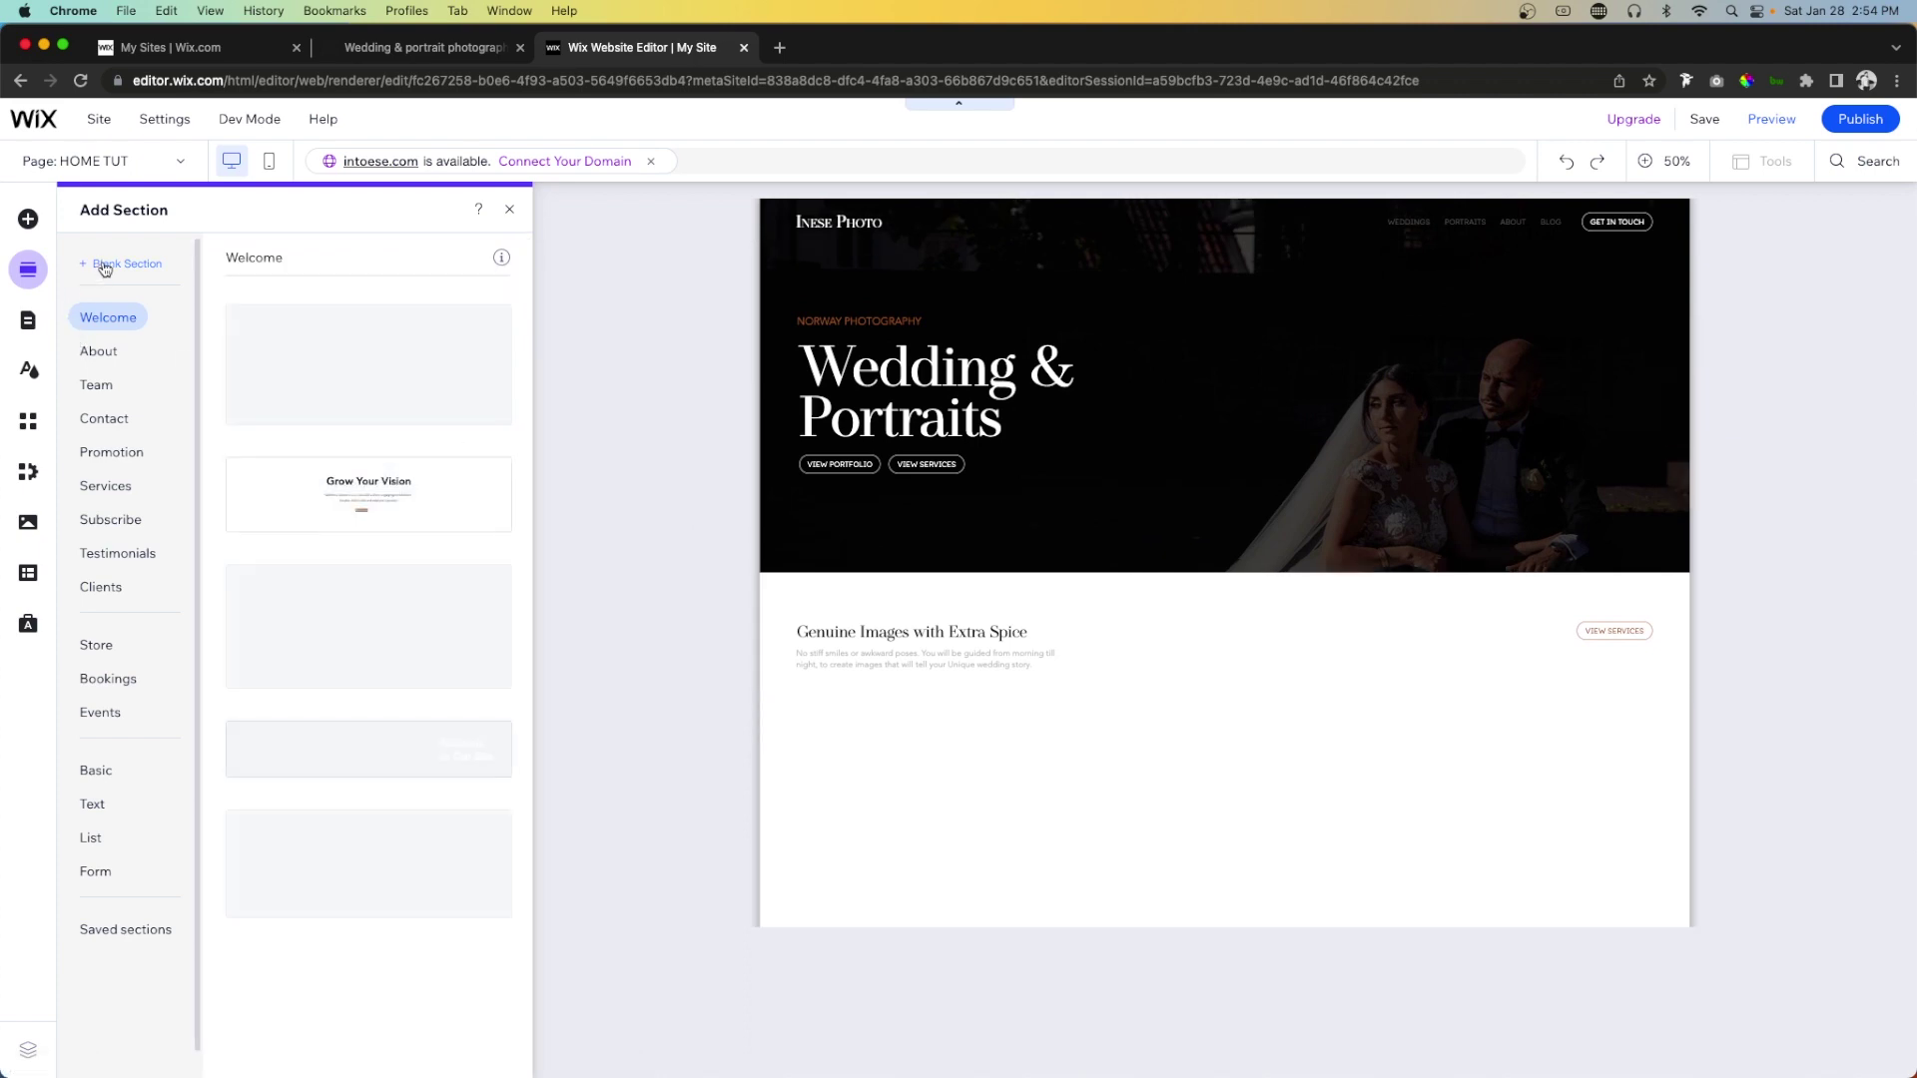
click(103, 266)
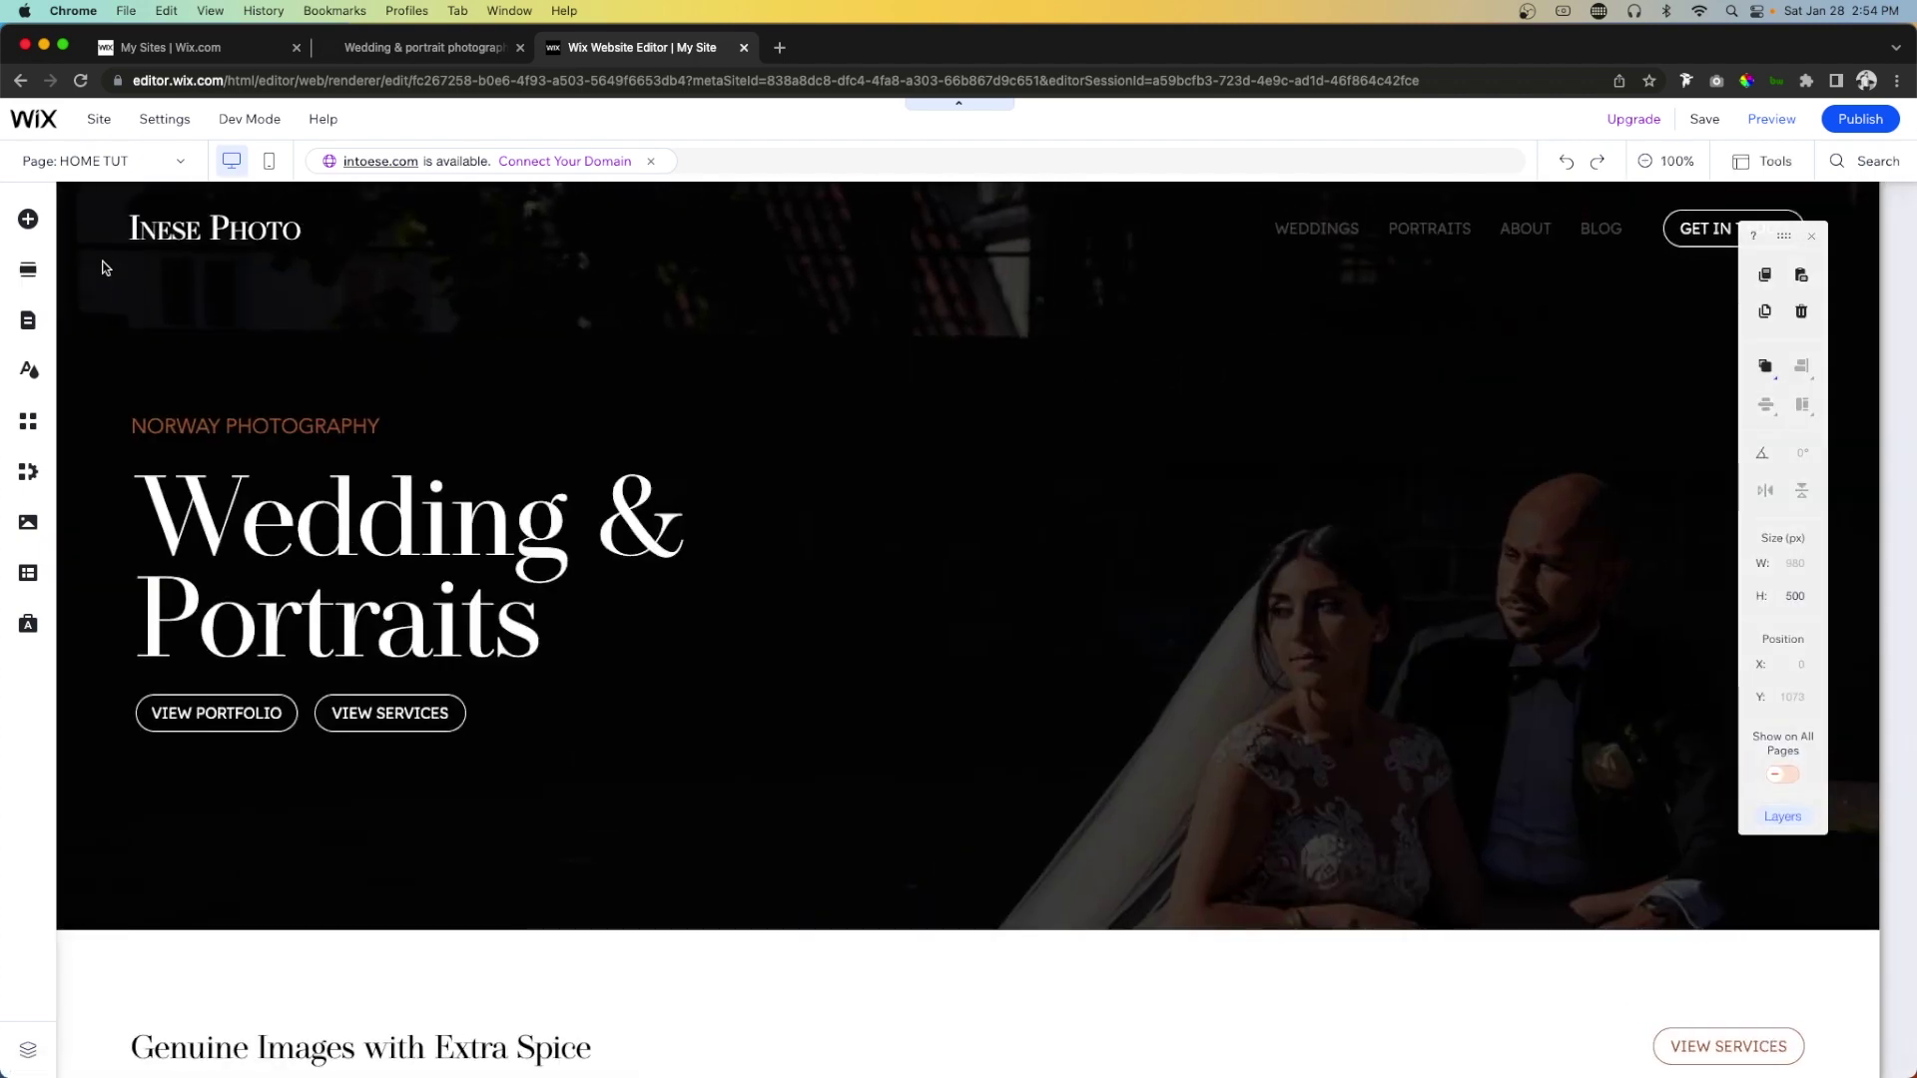
scroll(880, 542, down, 5)
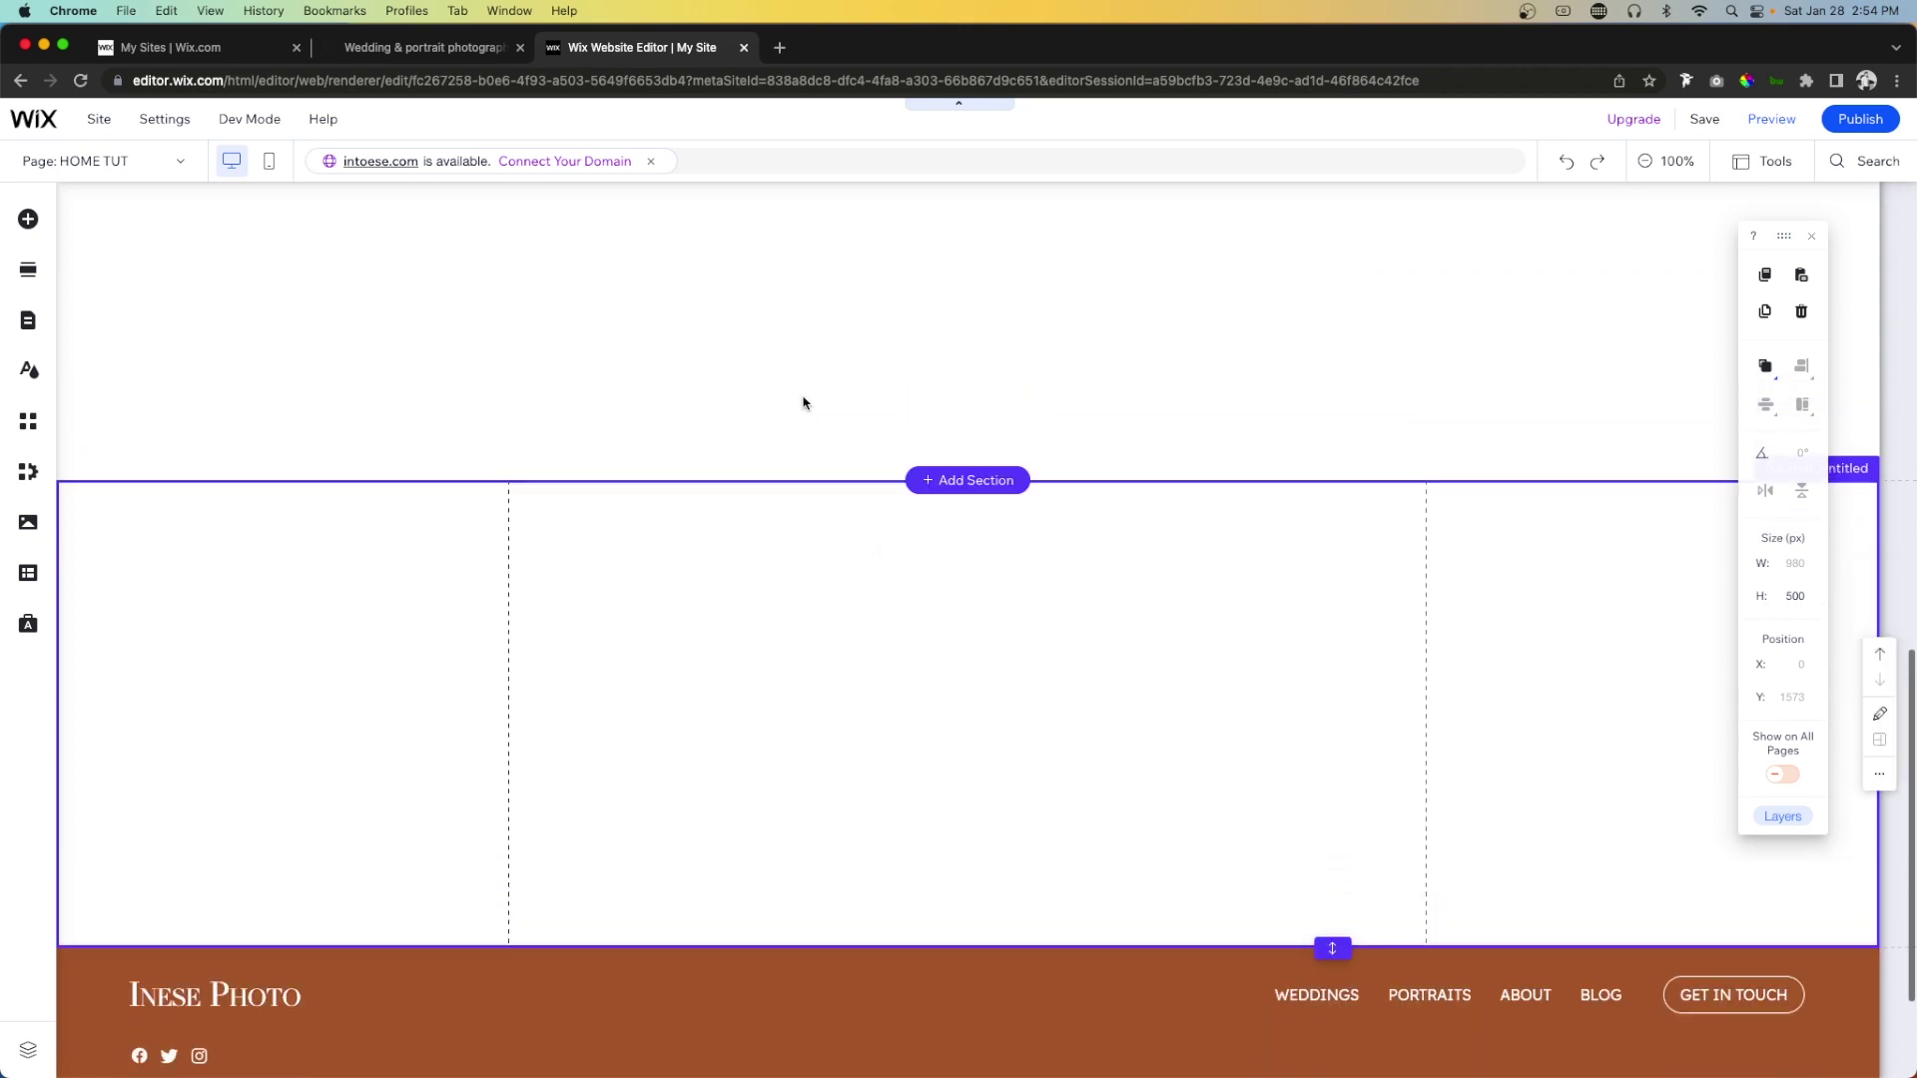
click(672, 895)
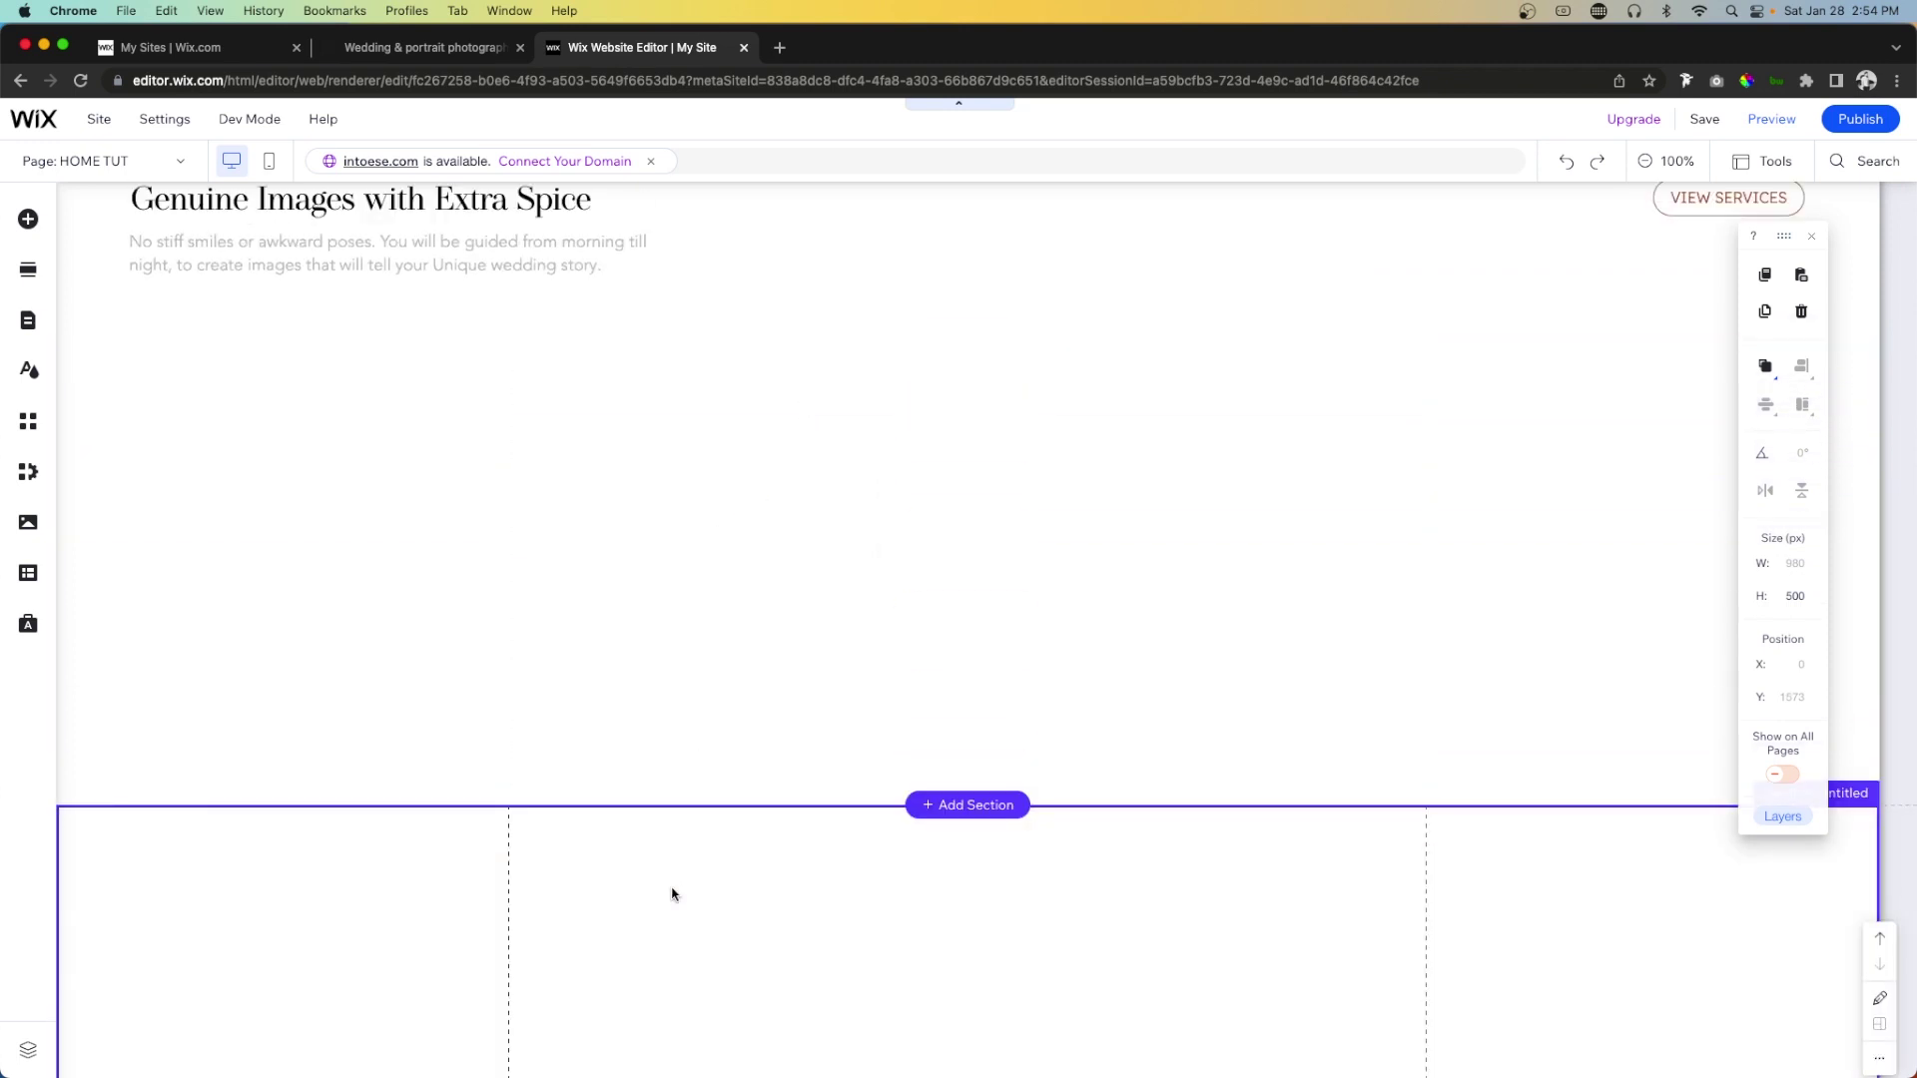
key(Delete)
Set the remaining blank section's height to 900 px.
click(688, 527)
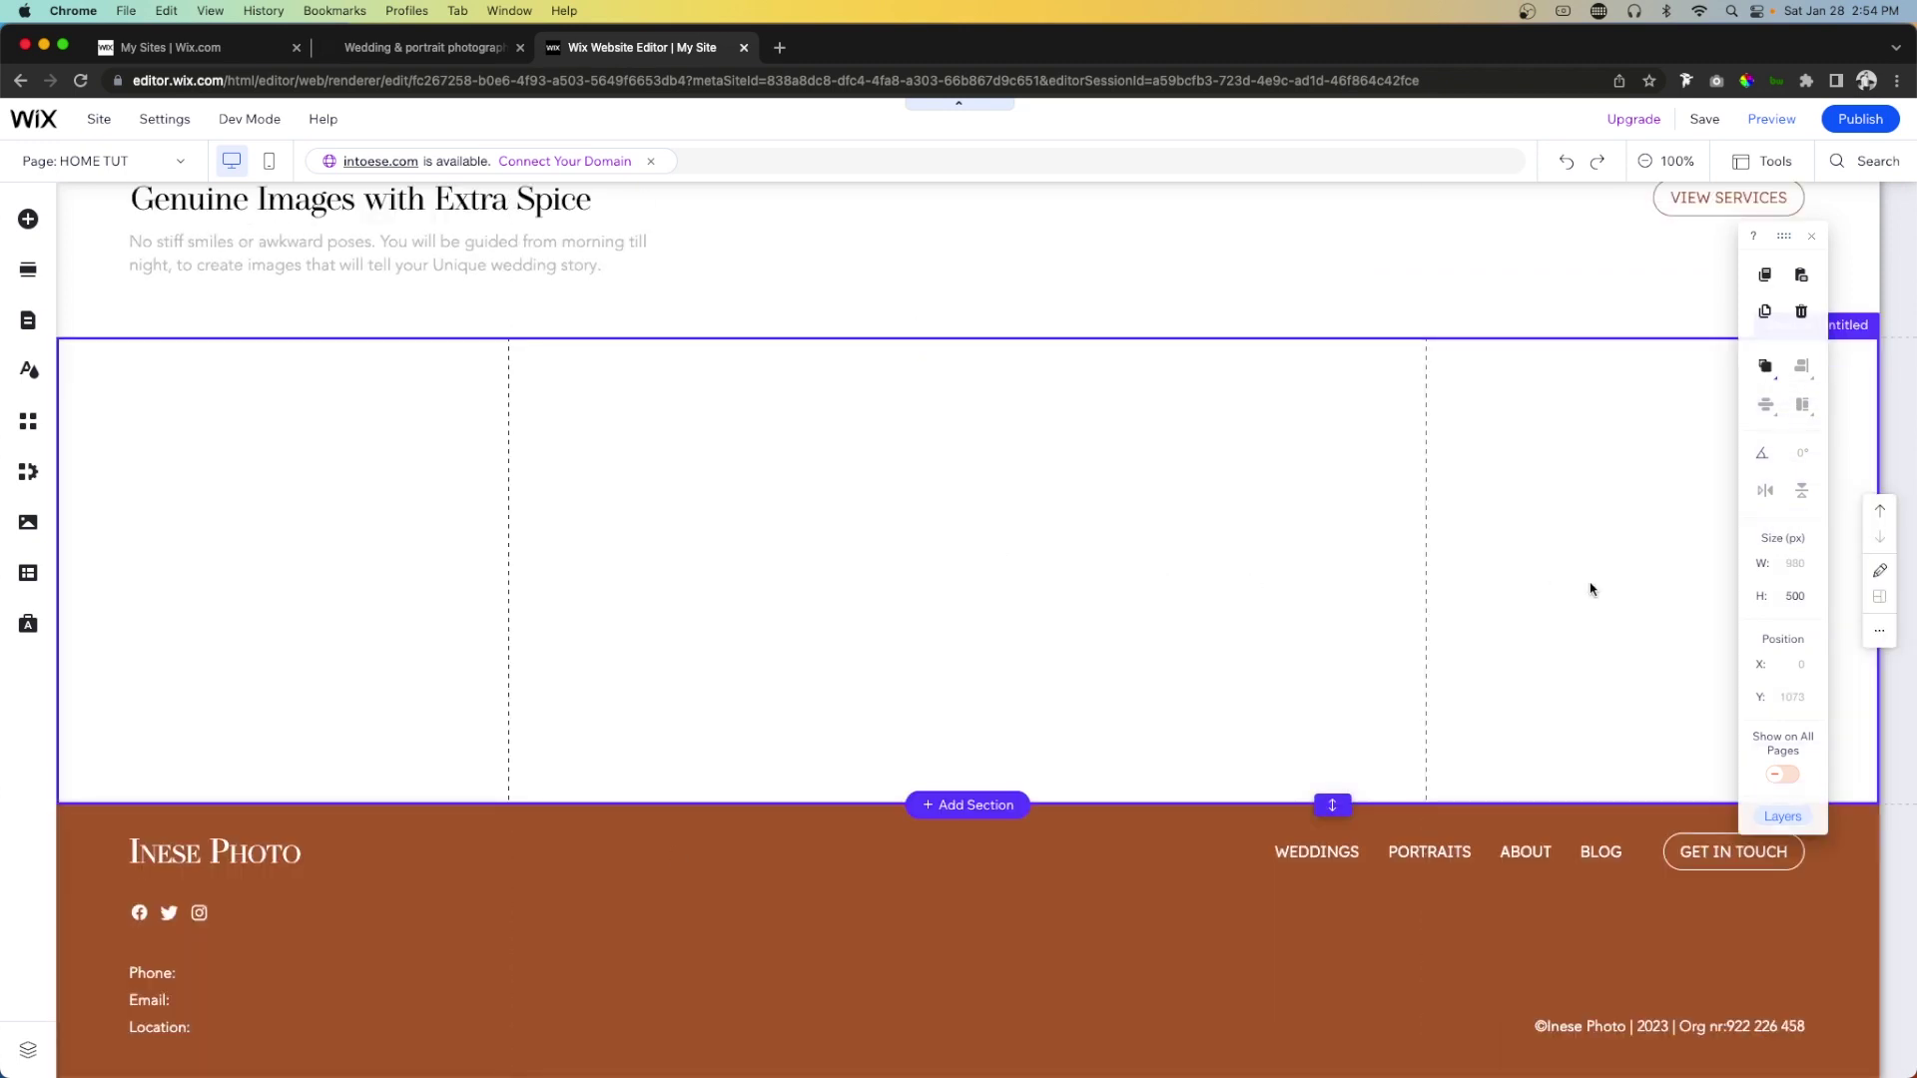
click(1807, 595)
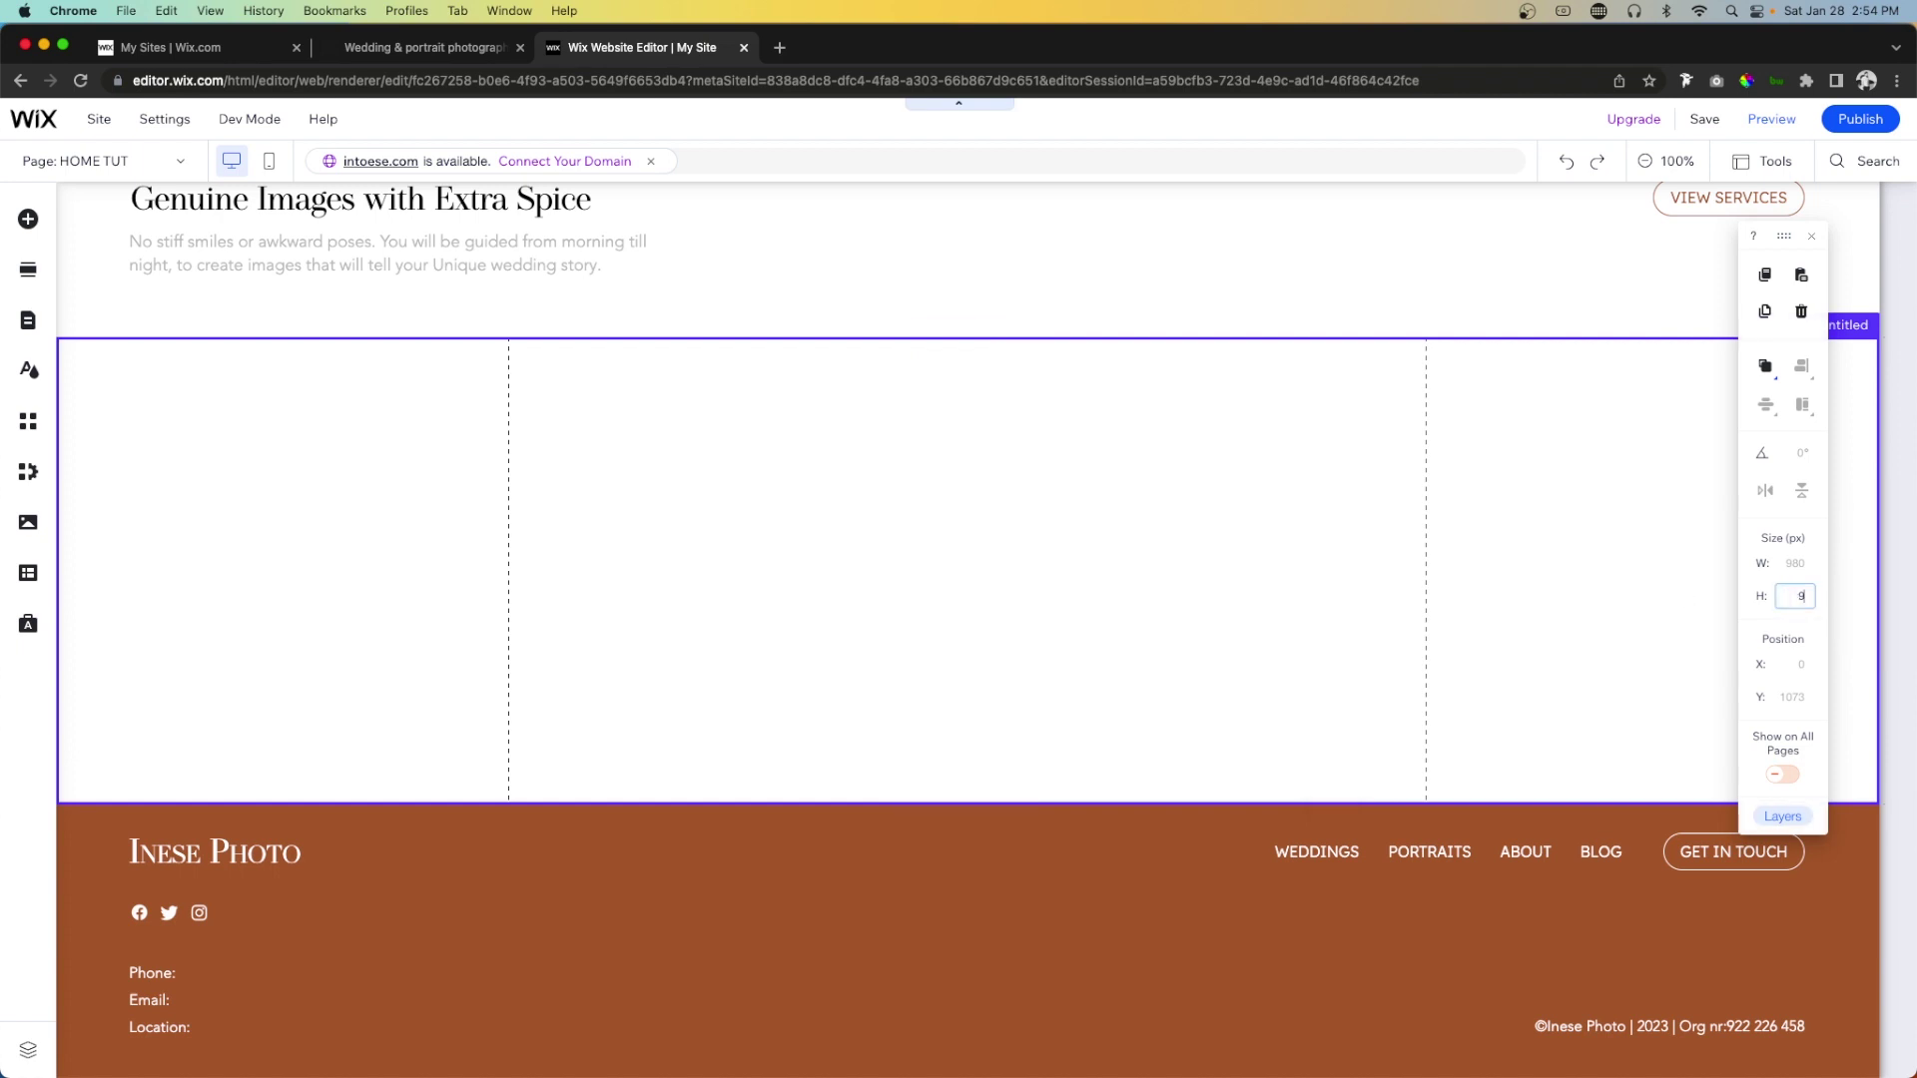
text(900)
key(Return)
scroll(842, 560, down, 1)
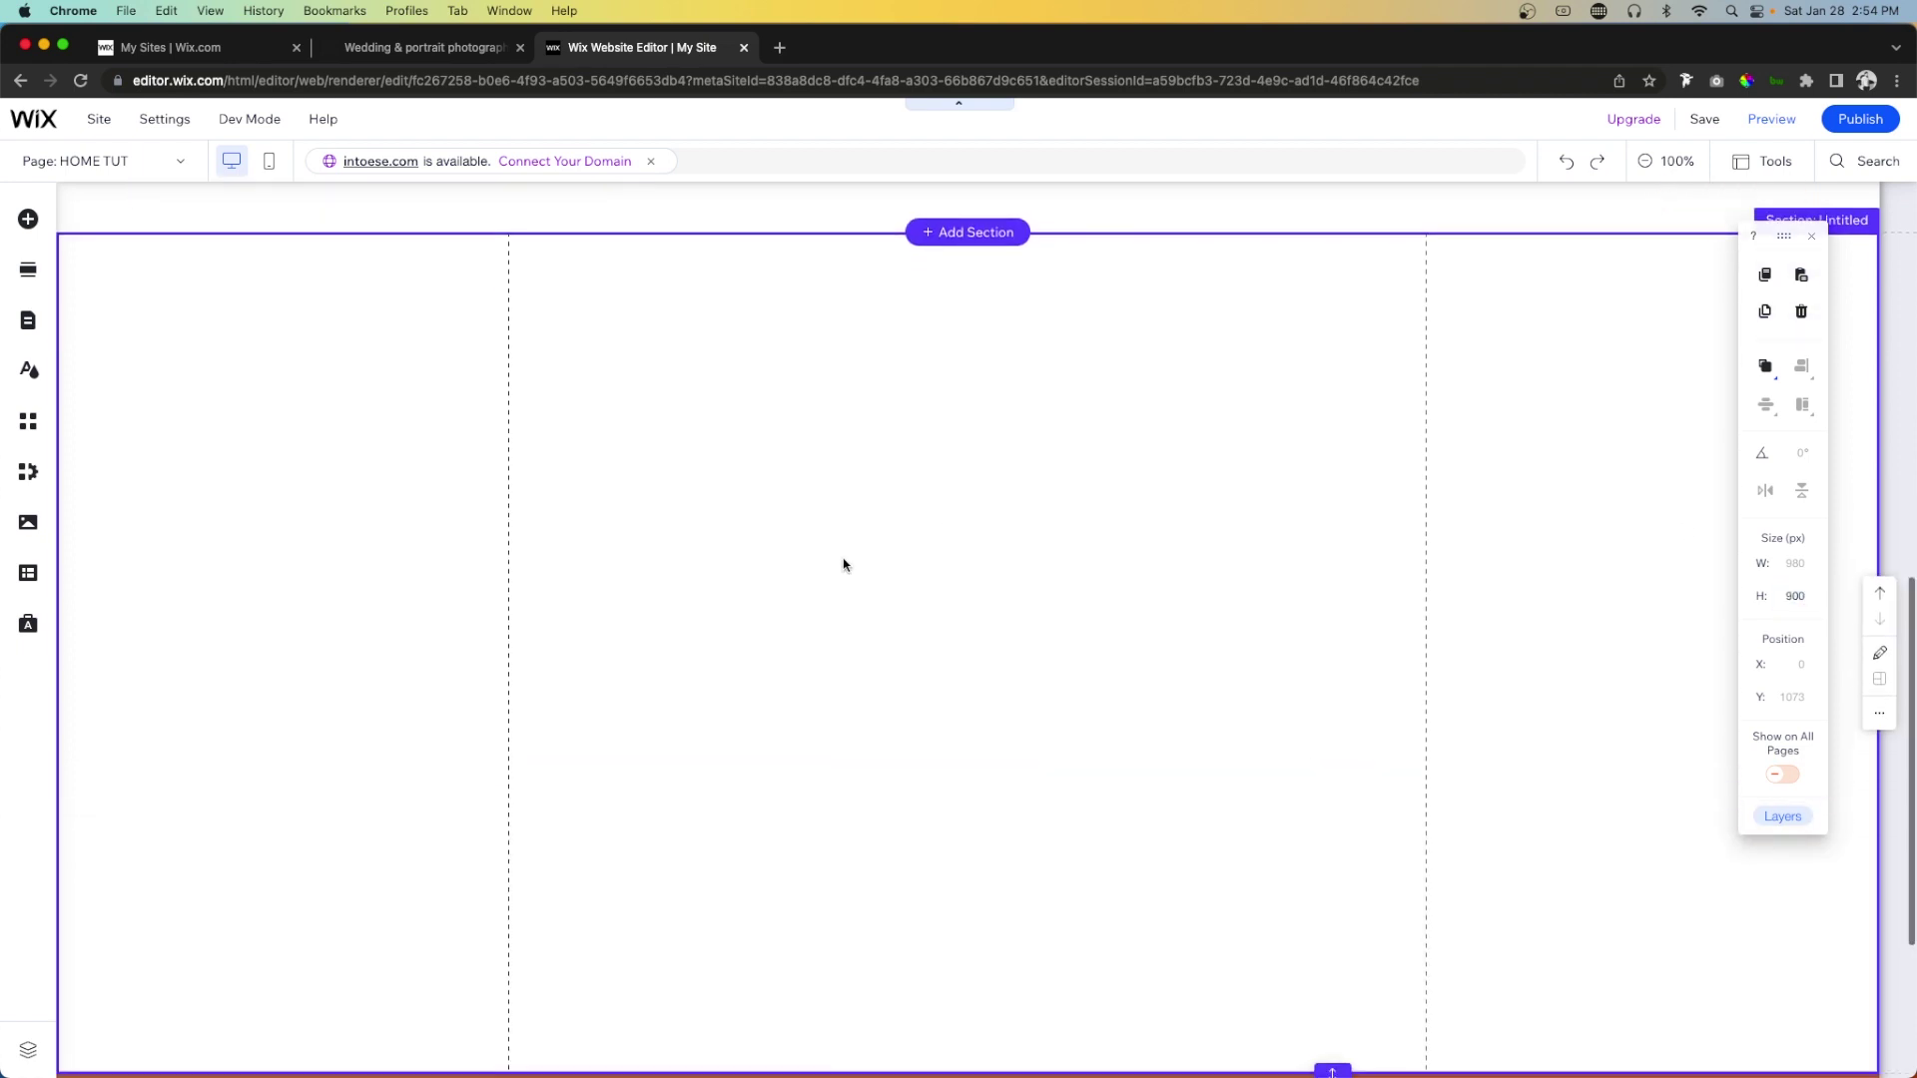
Add a blank strip 800 px high to the new section, aligned to the section's top.
click(28, 218)
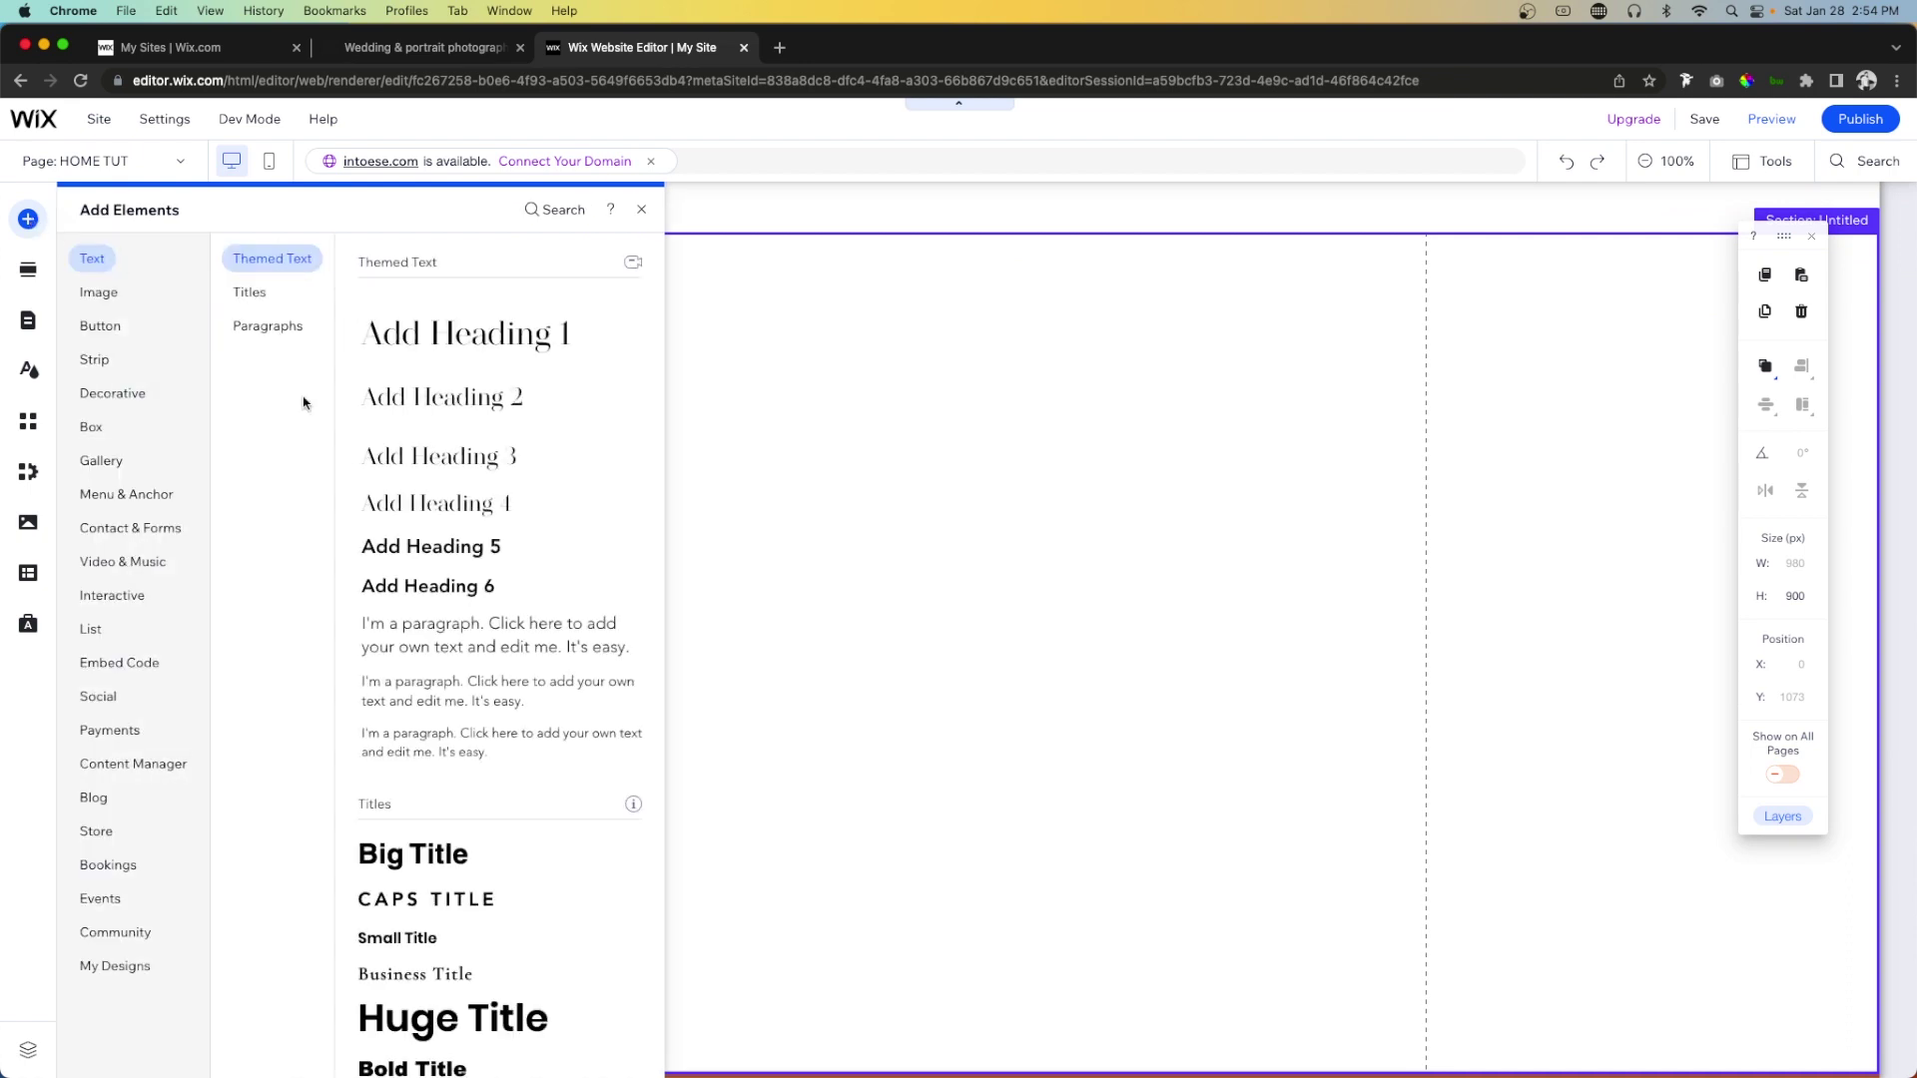
click(99, 297)
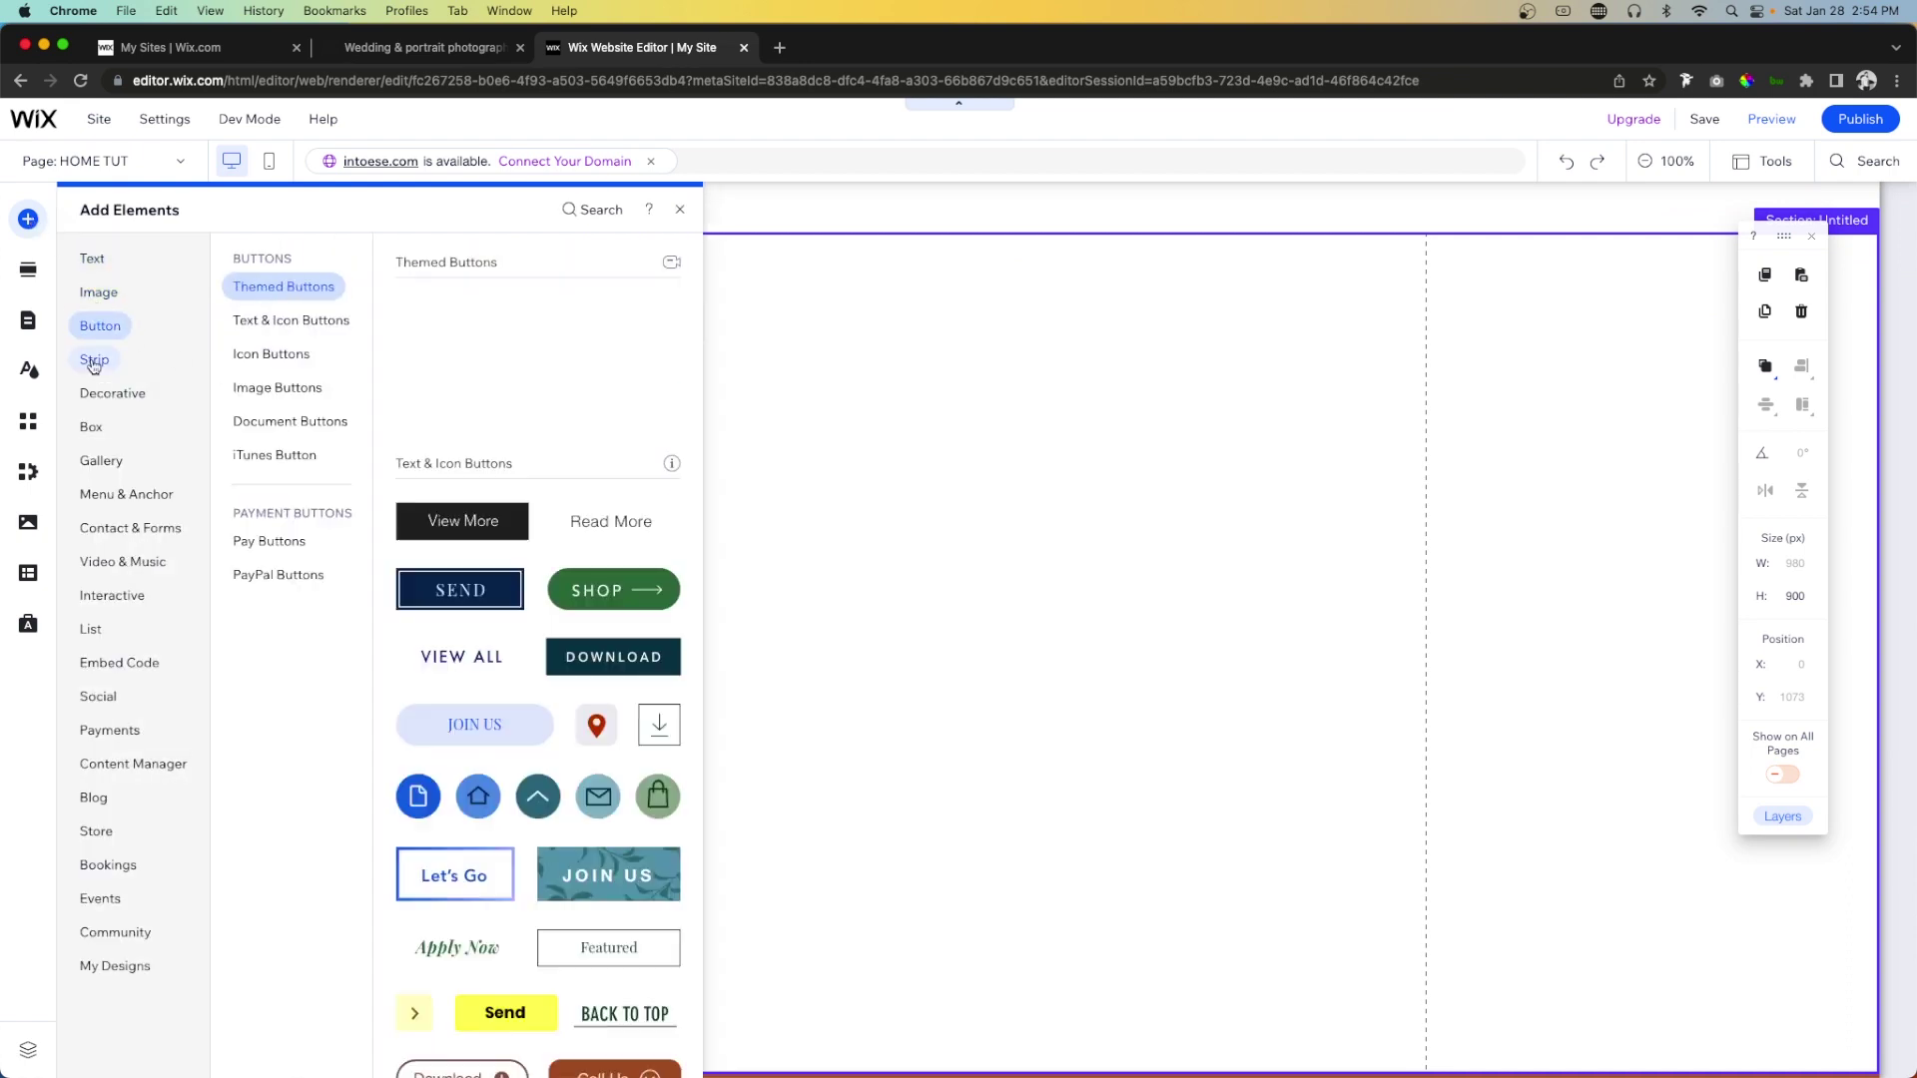
mouse_move(93, 361)
drag(469, 413, 962, 458)
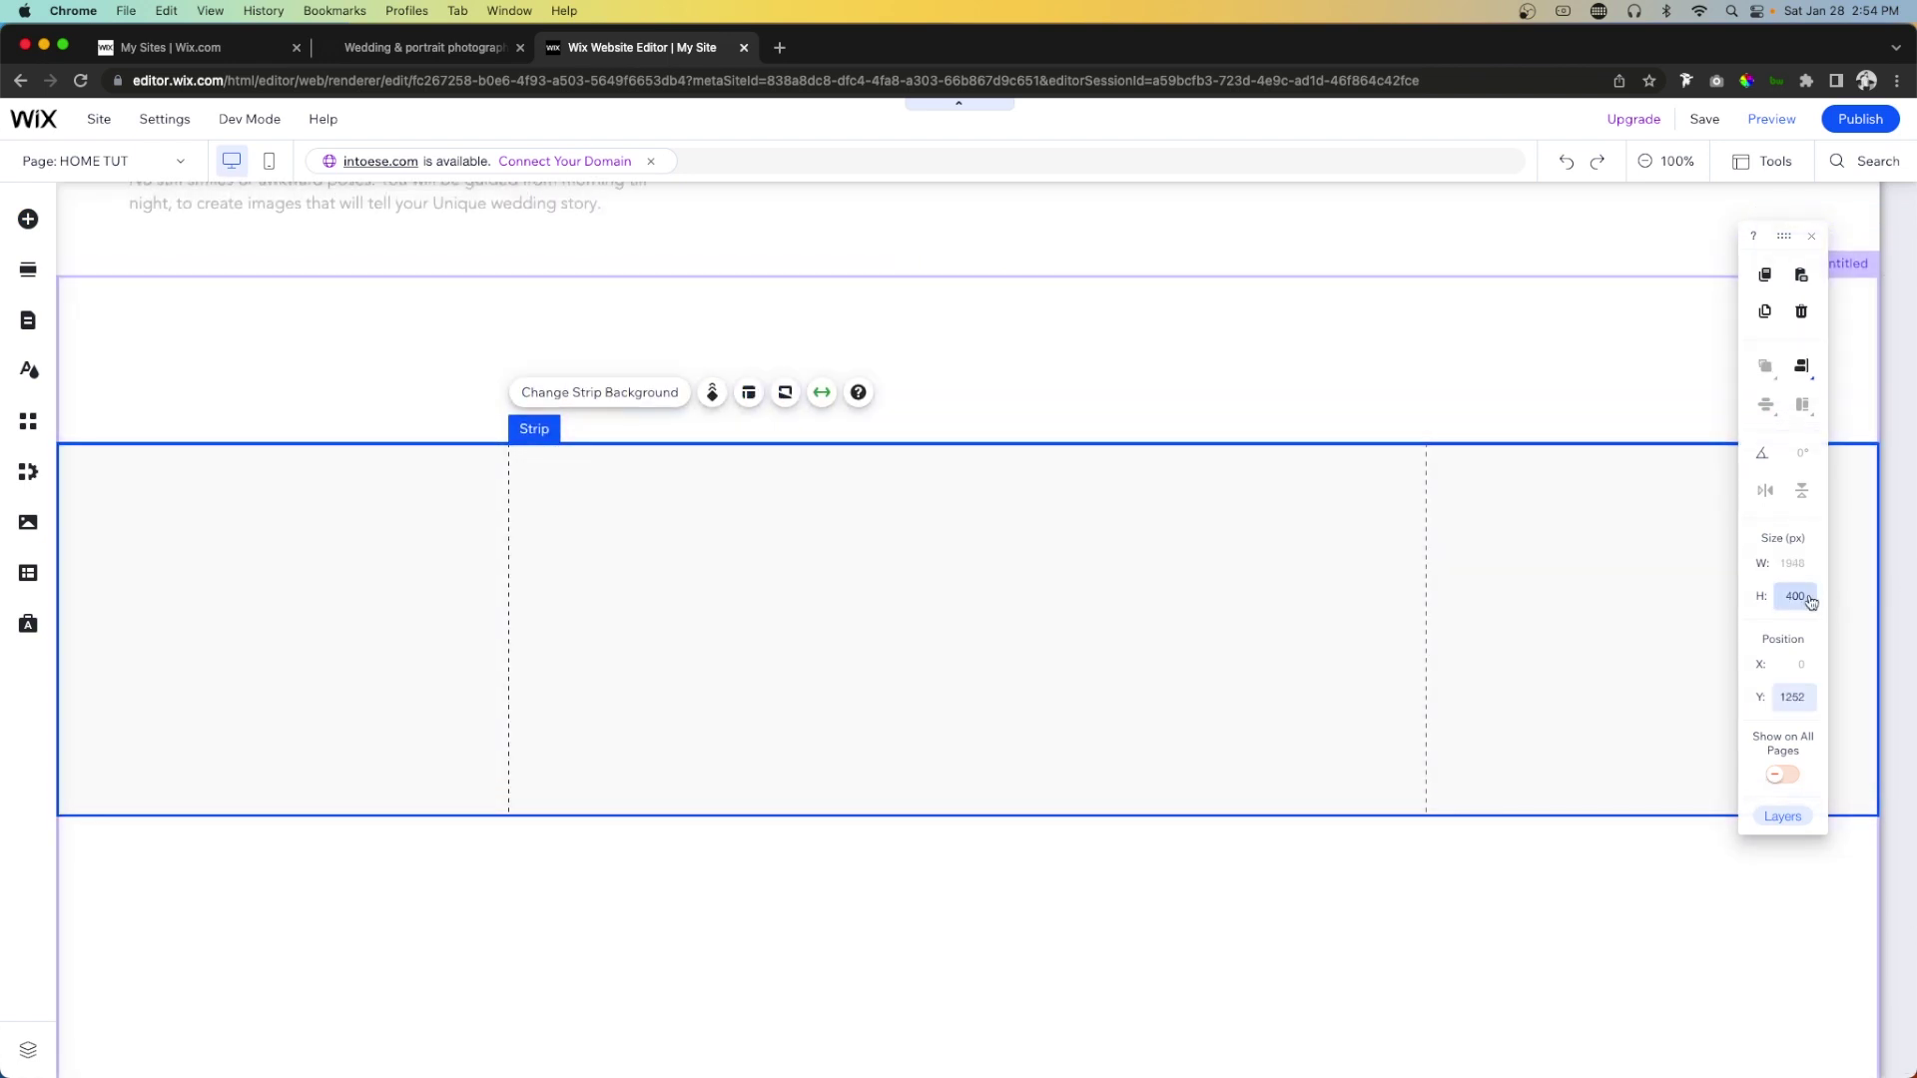
key(Return)
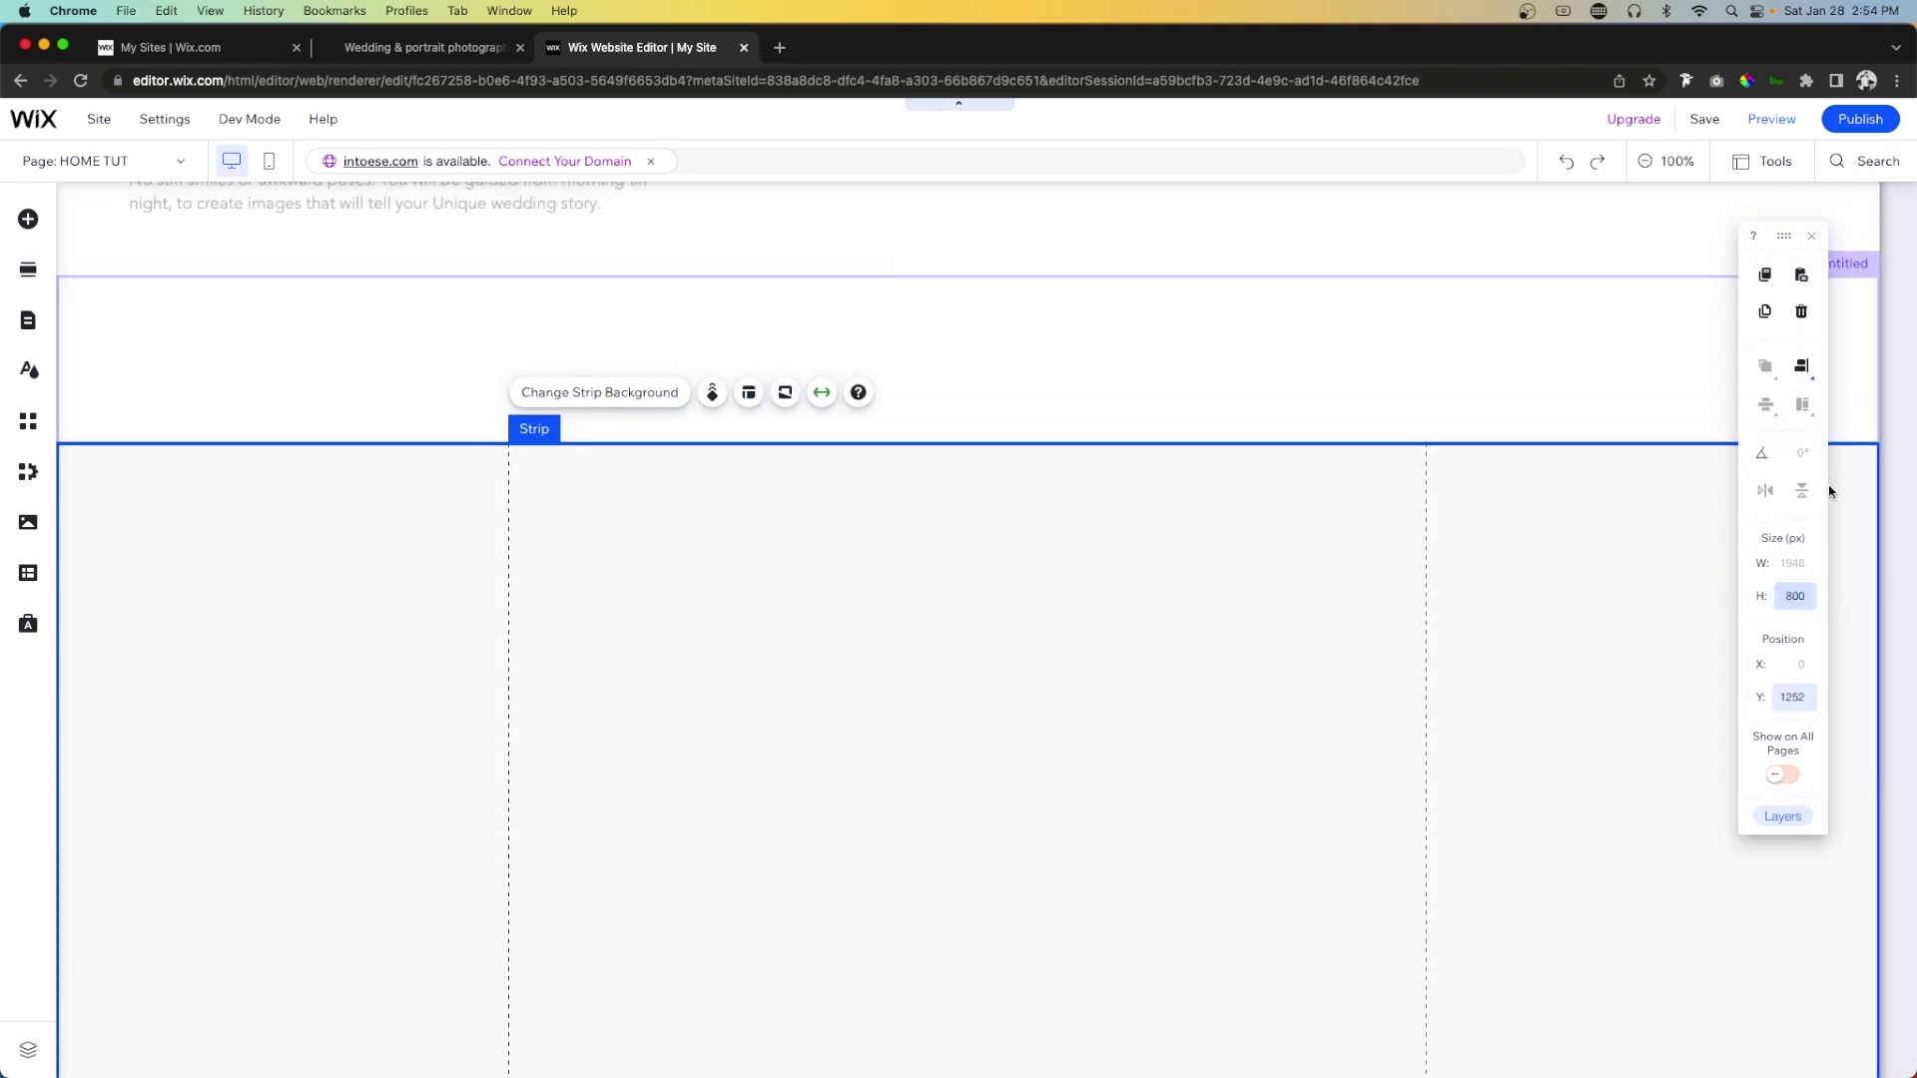
click(1802, 366)
click(1720, 407)
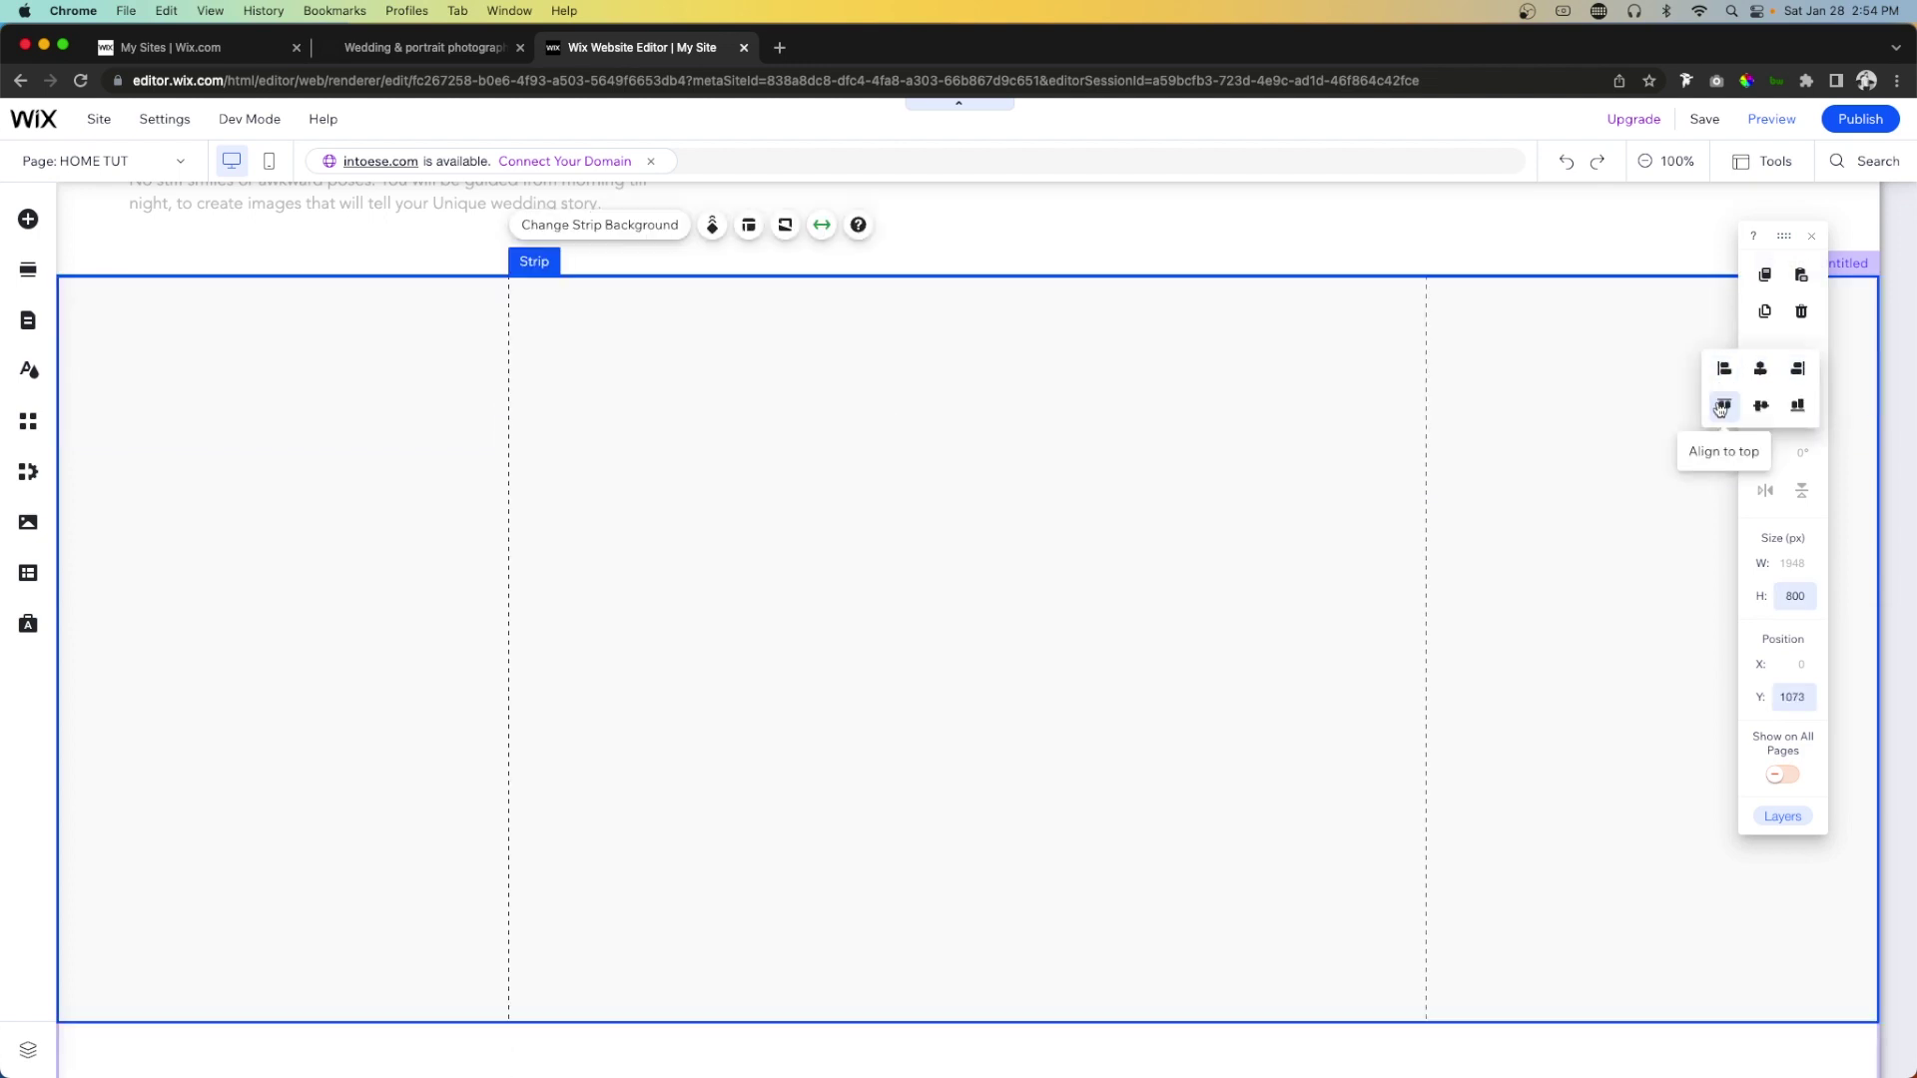
Lower the opacity of the strip's background color and give the strip a two-column layout.
click(598, 225)
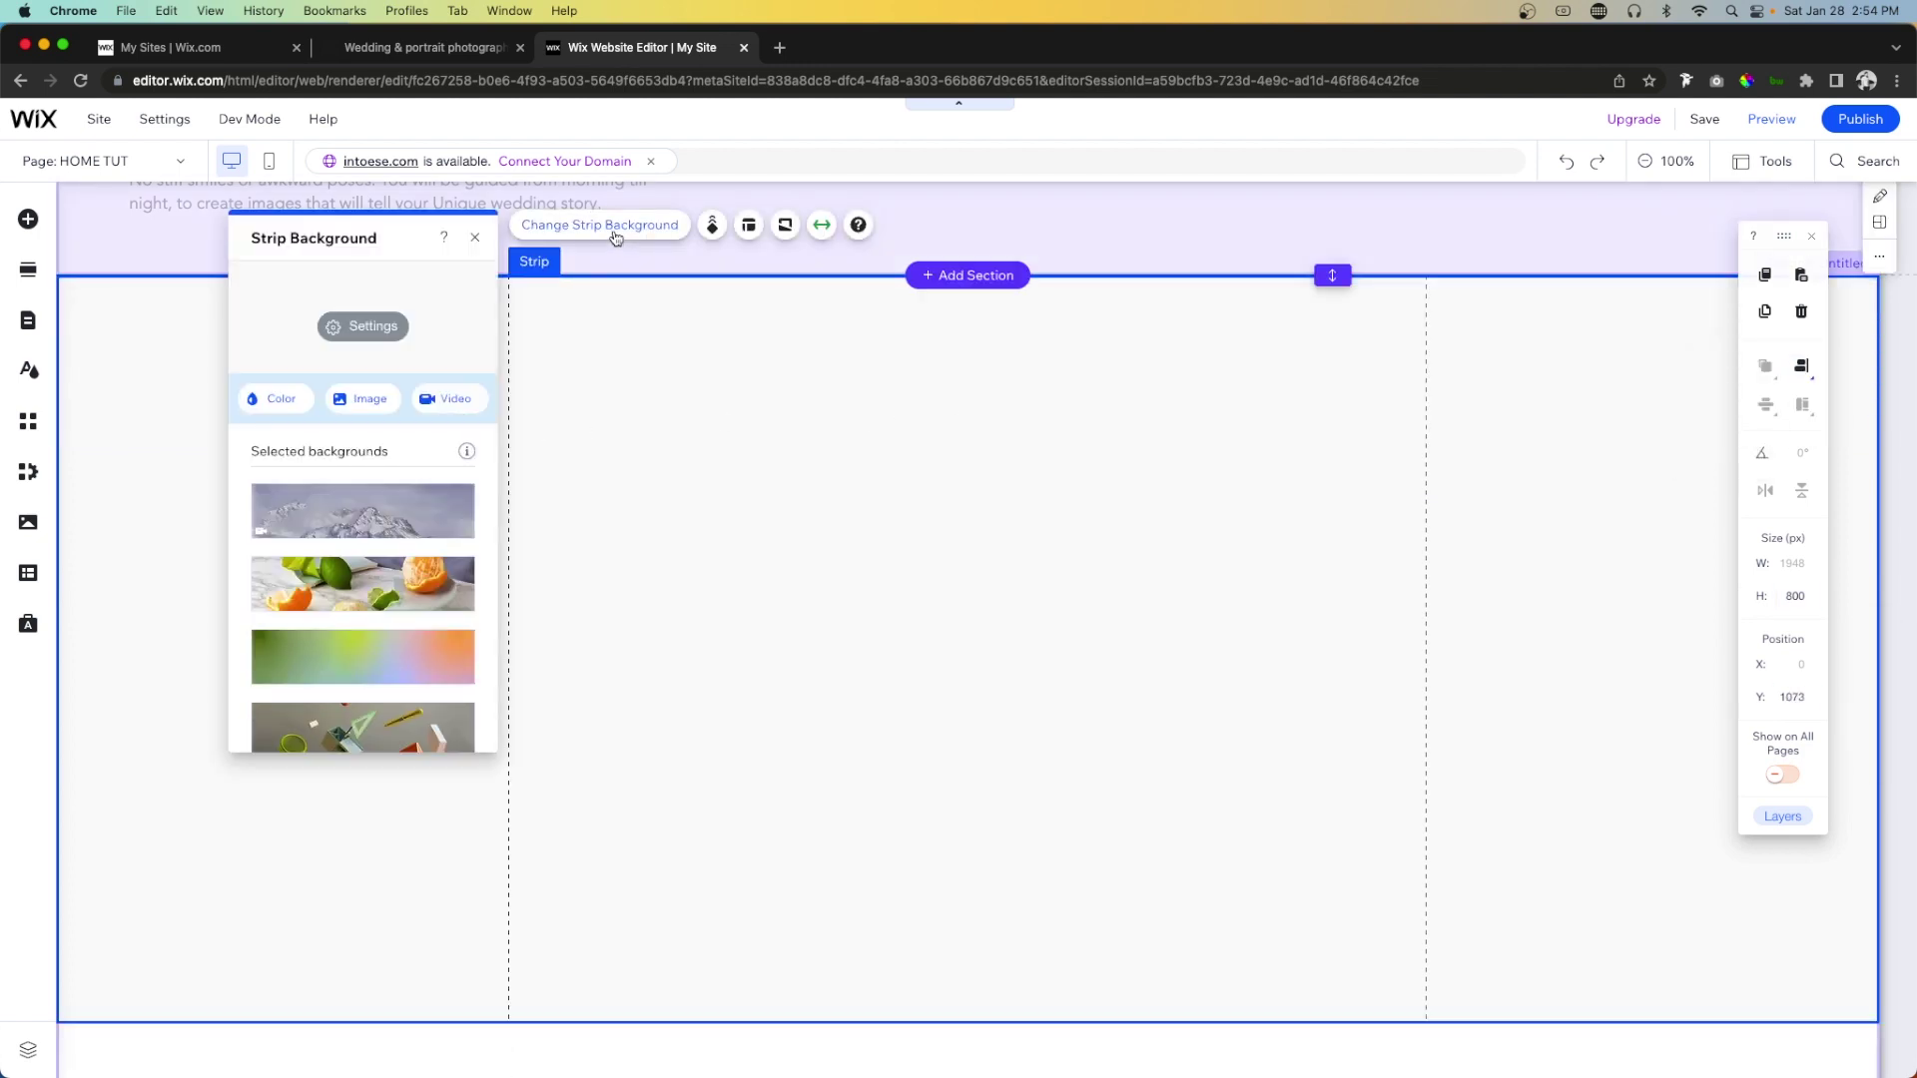
click(399, 325)
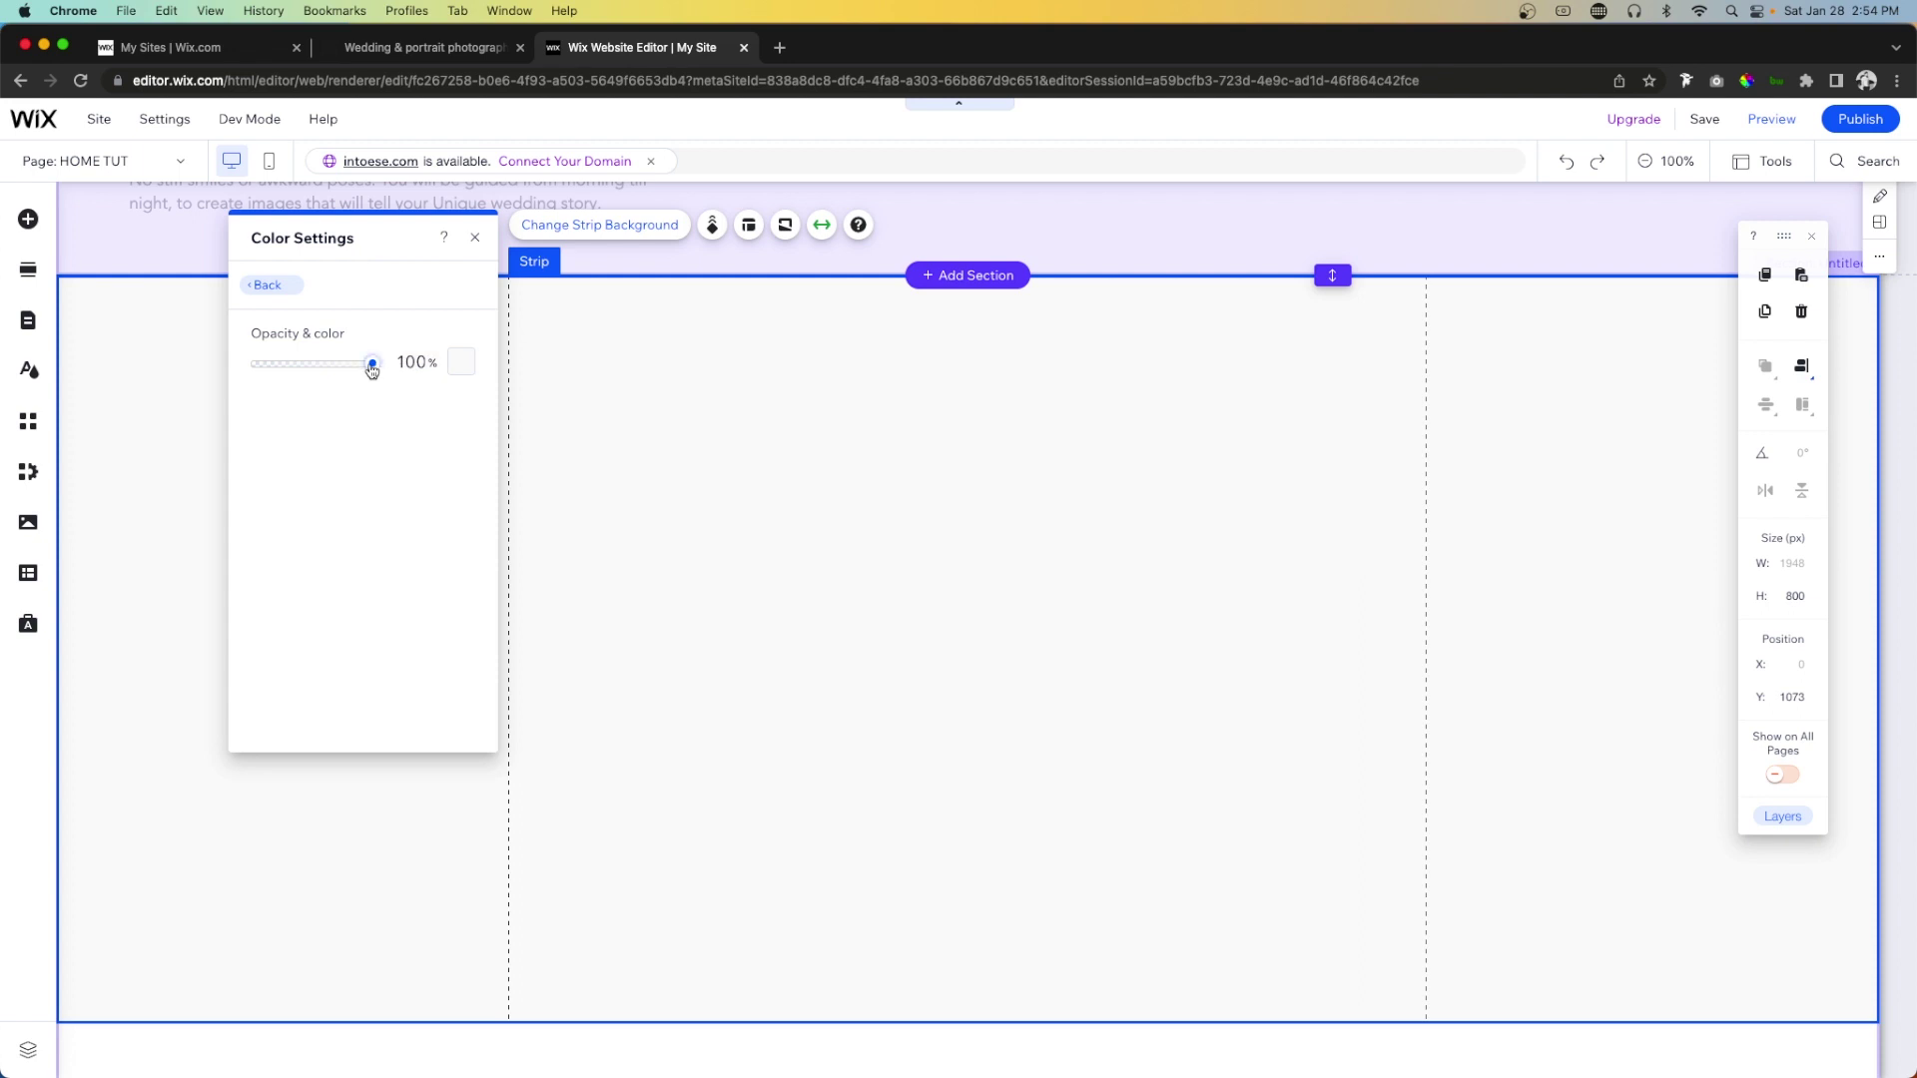
click(749, 226)
click(360, 301)
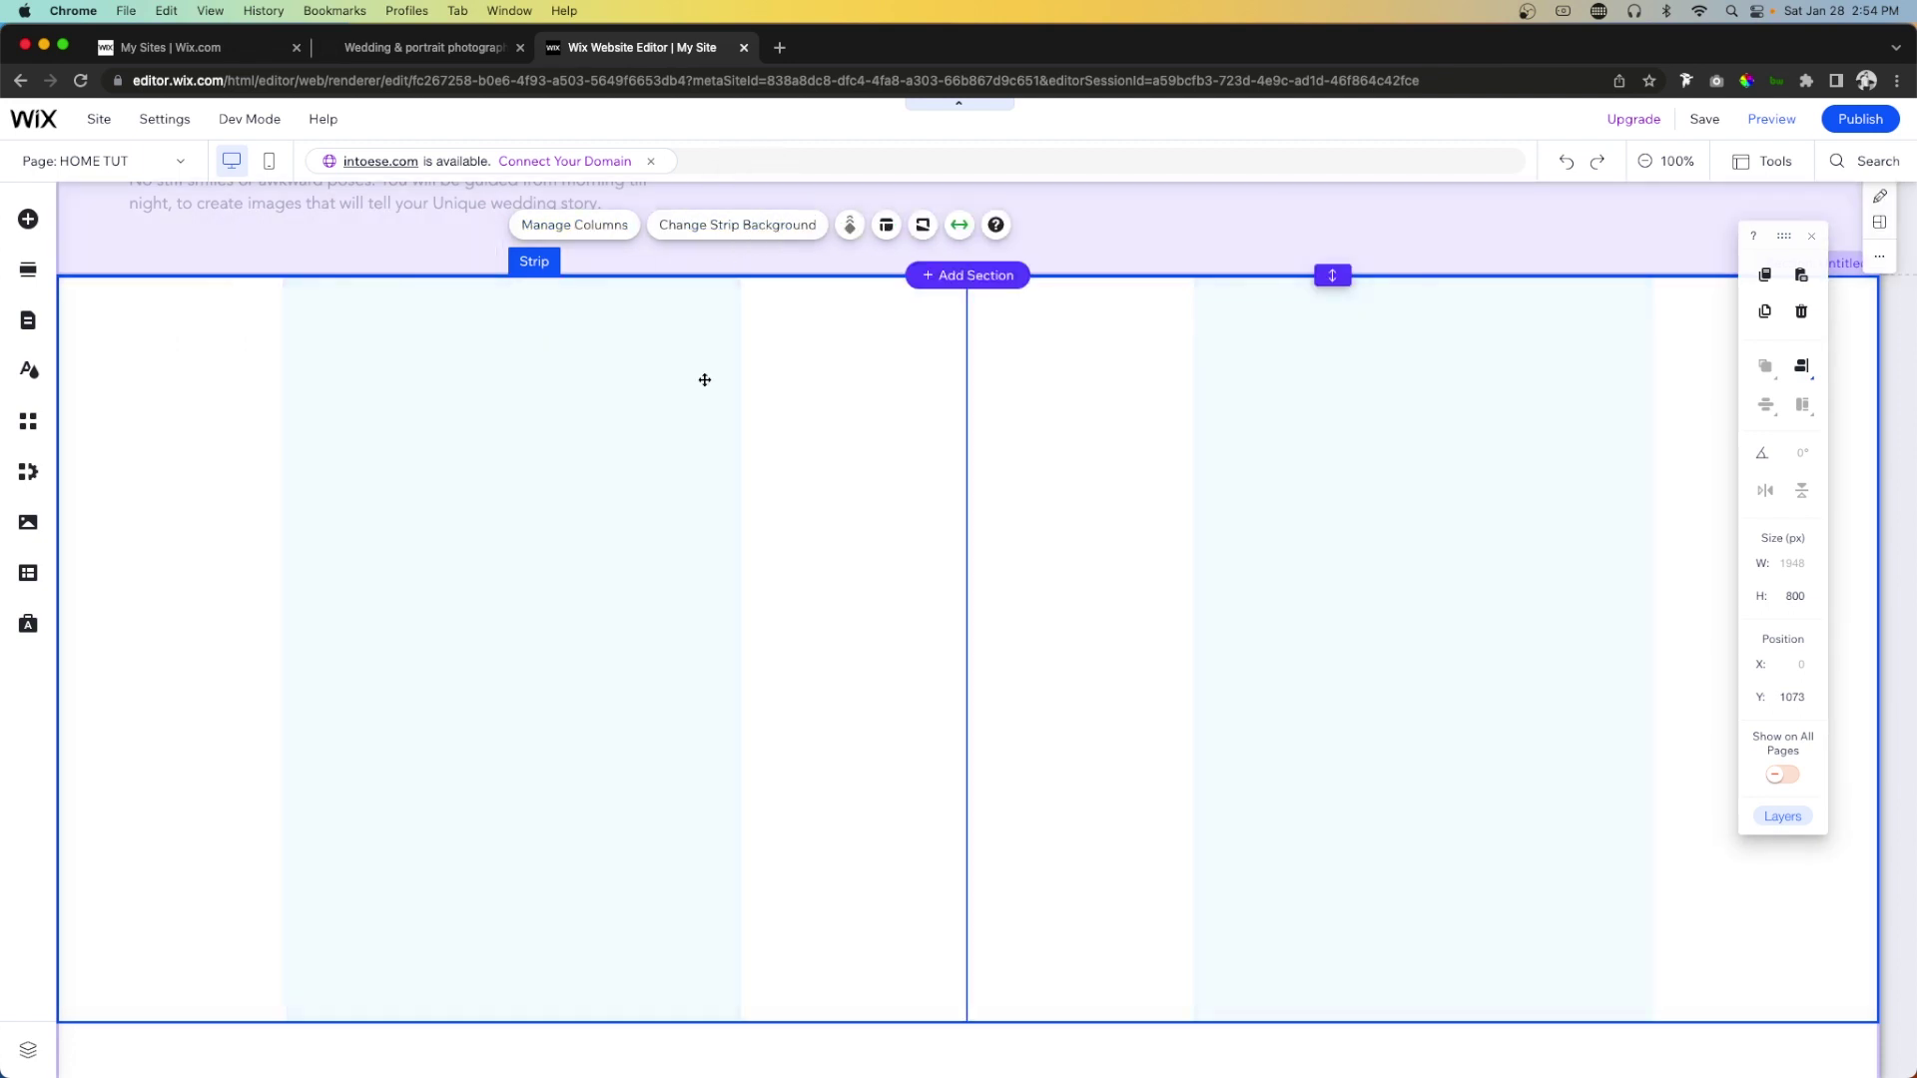
Keep the strip stretched to the screen and set its margins to 80 px.
click(960, 226)
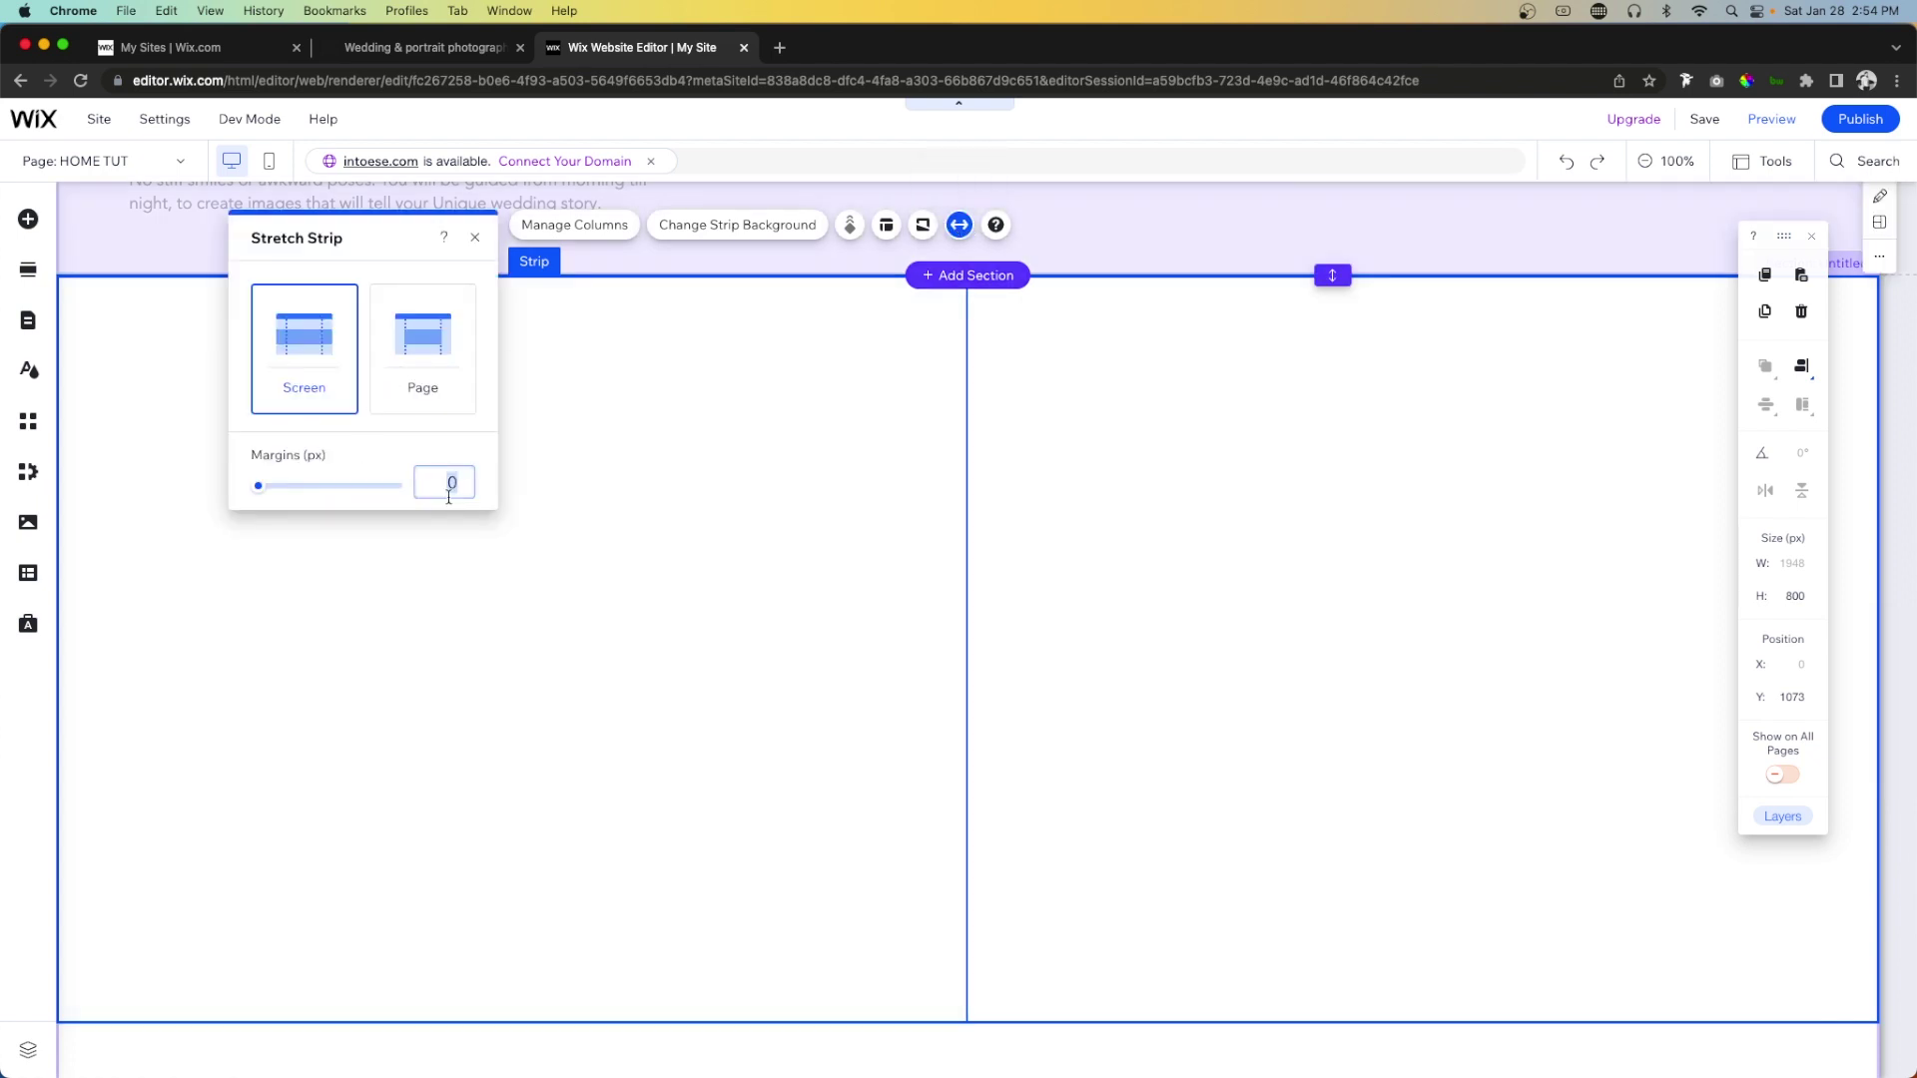
text(80)
key(Return)
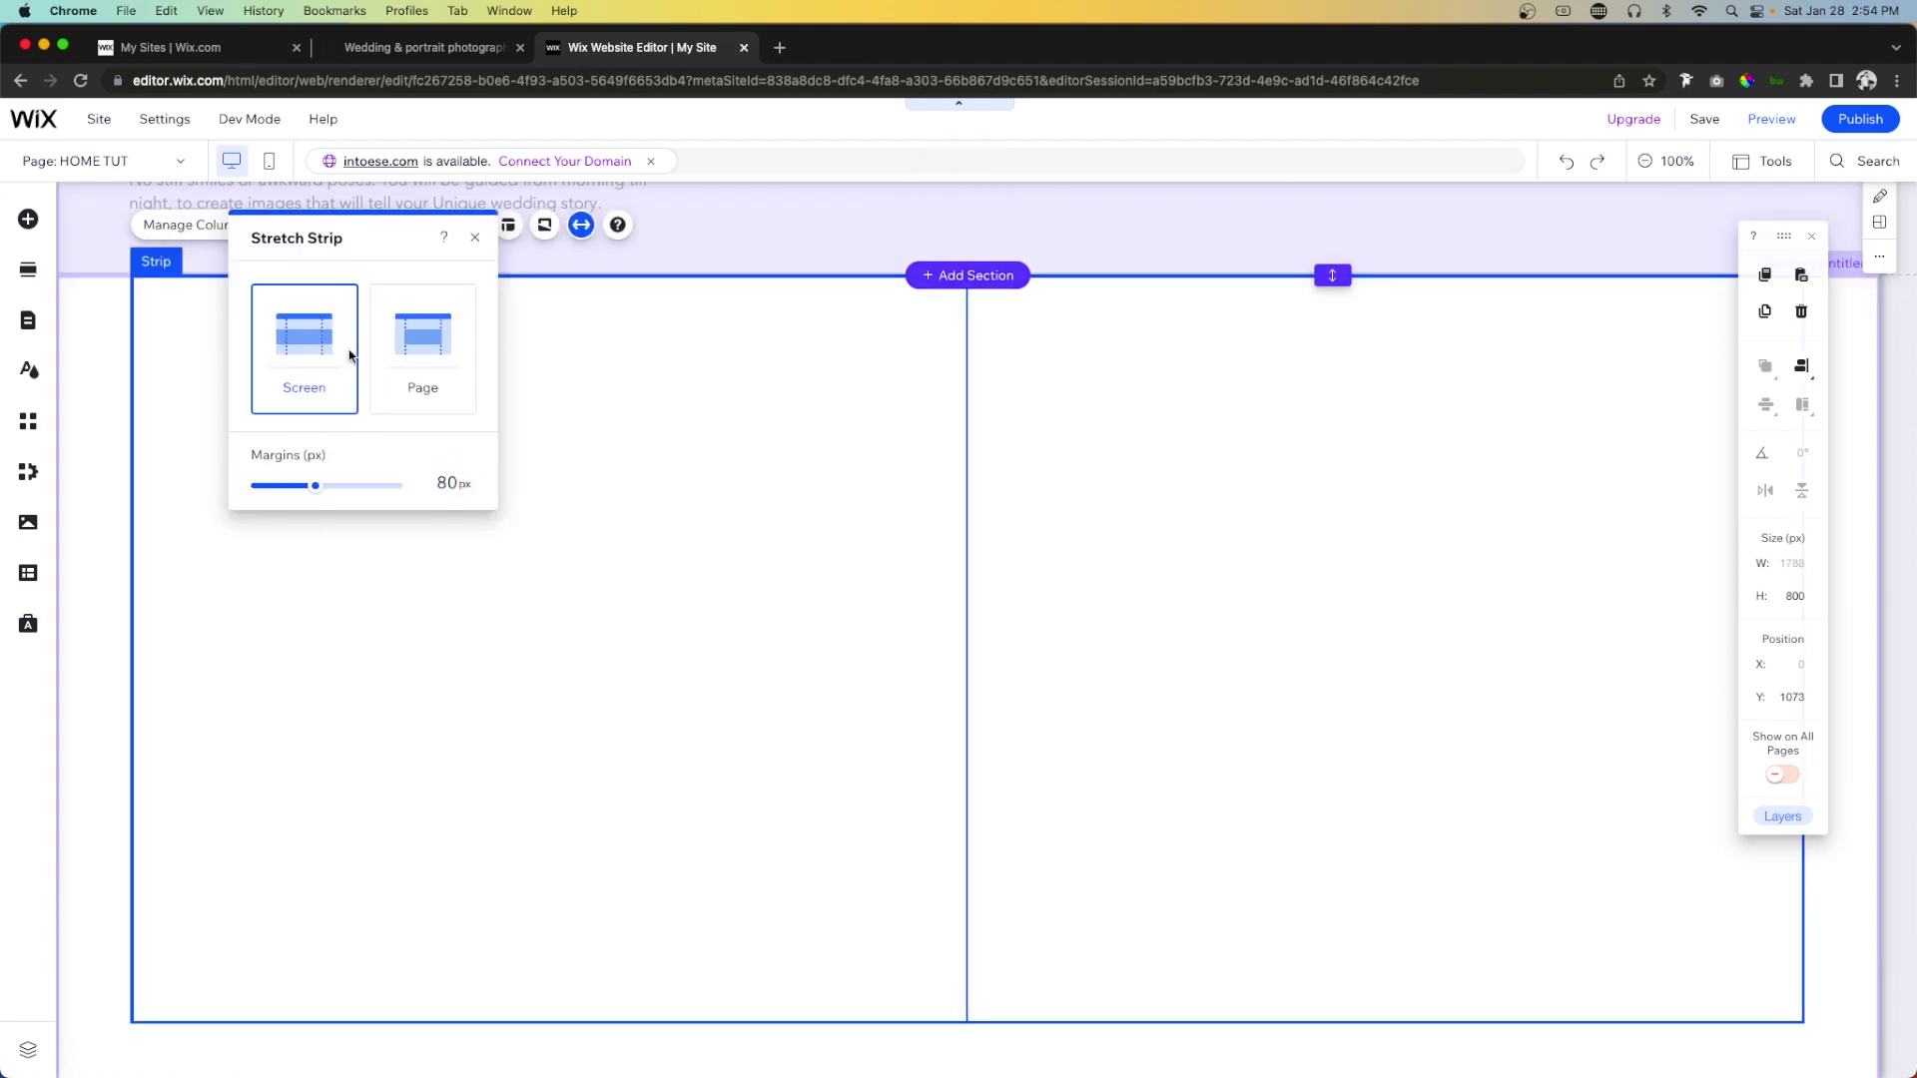
Set the first column's background to the site-file photo of the wedding couple embracing in a field.
click(736, 414)
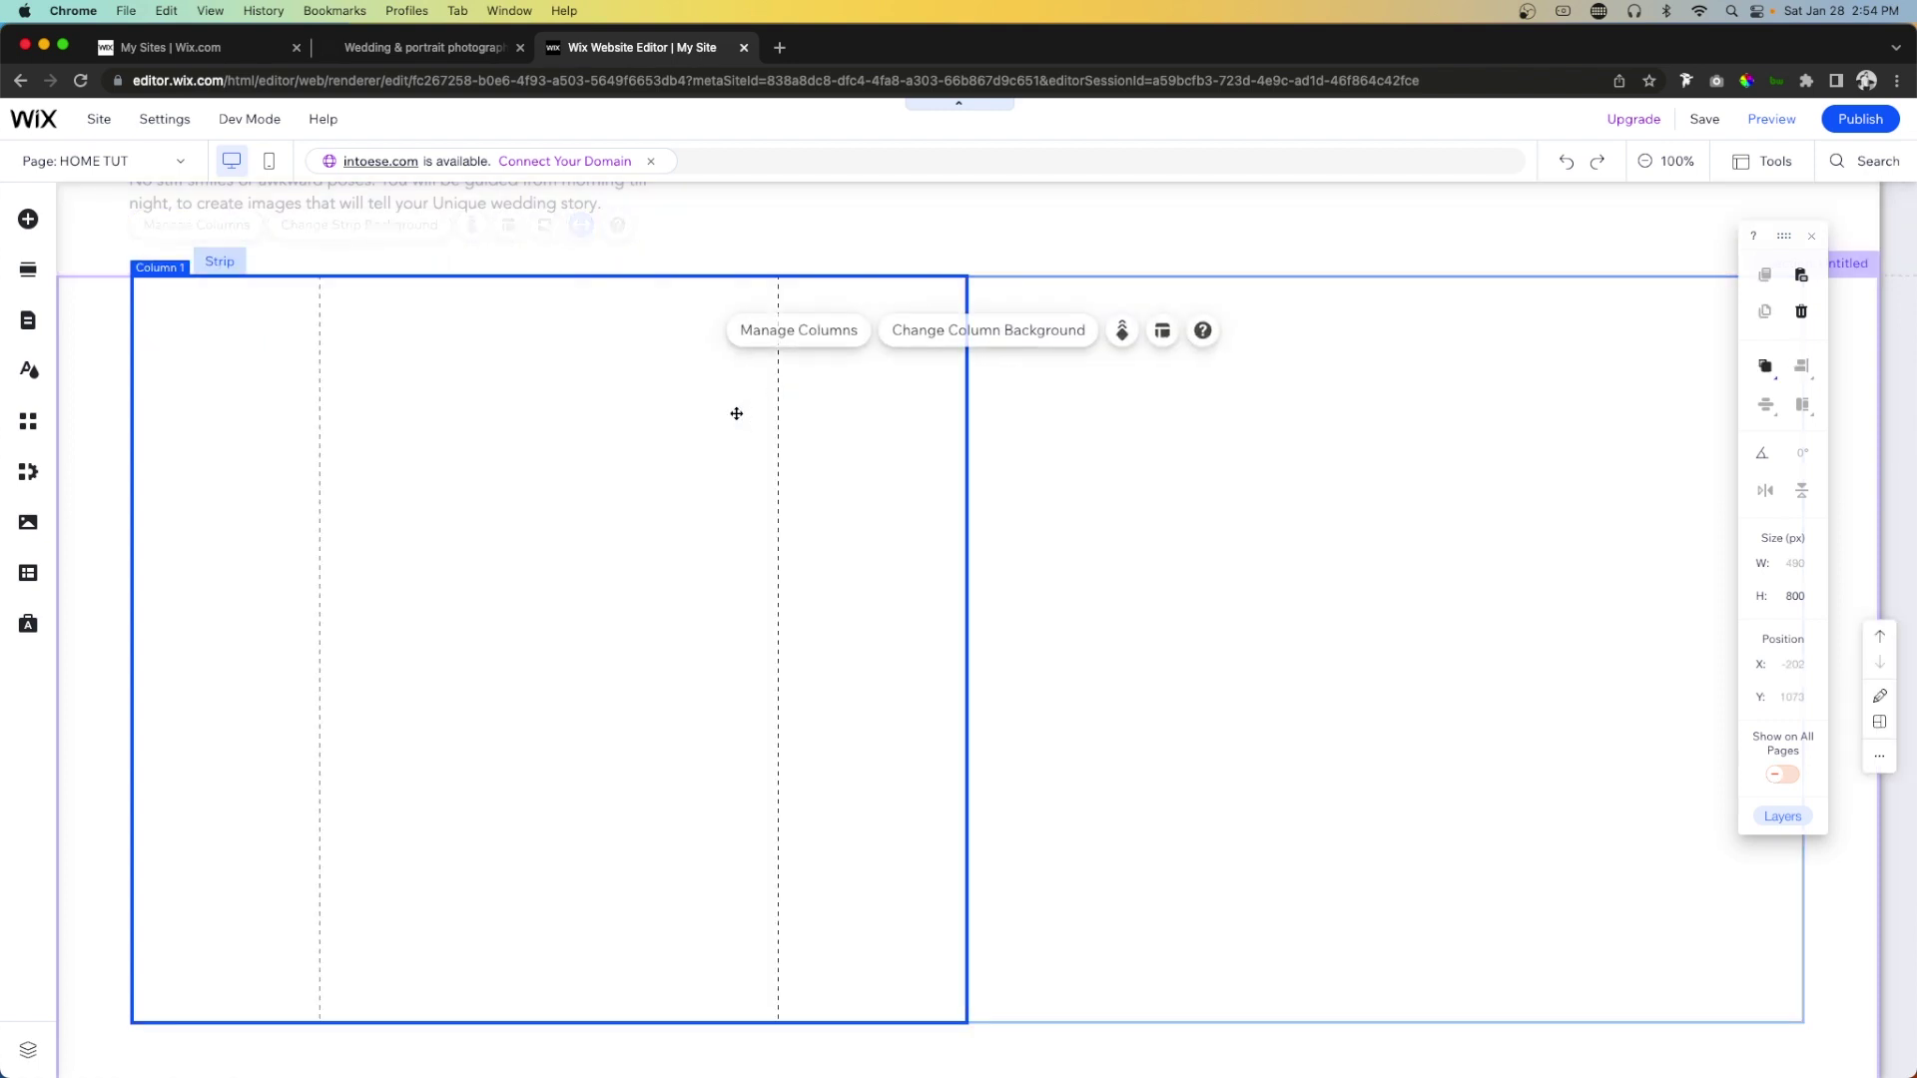
click(985, 346)
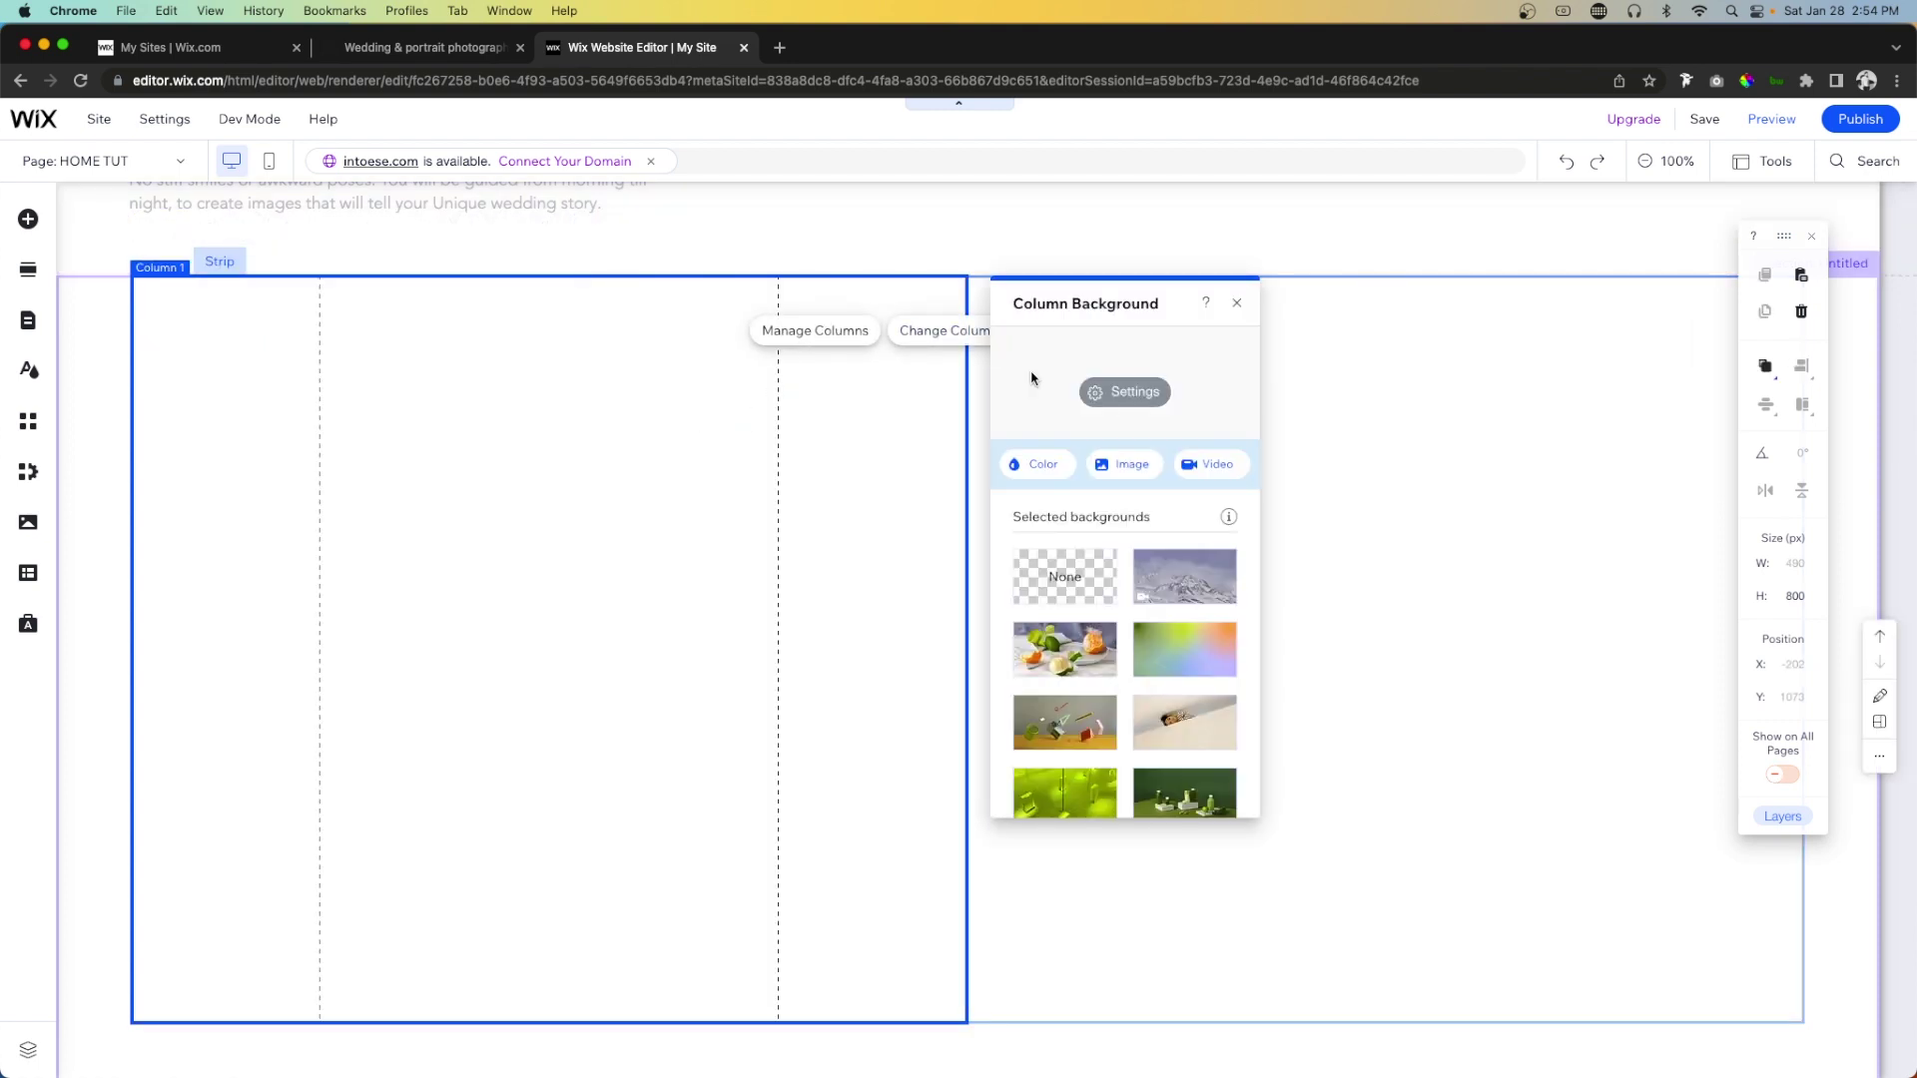
click(1113, 463)
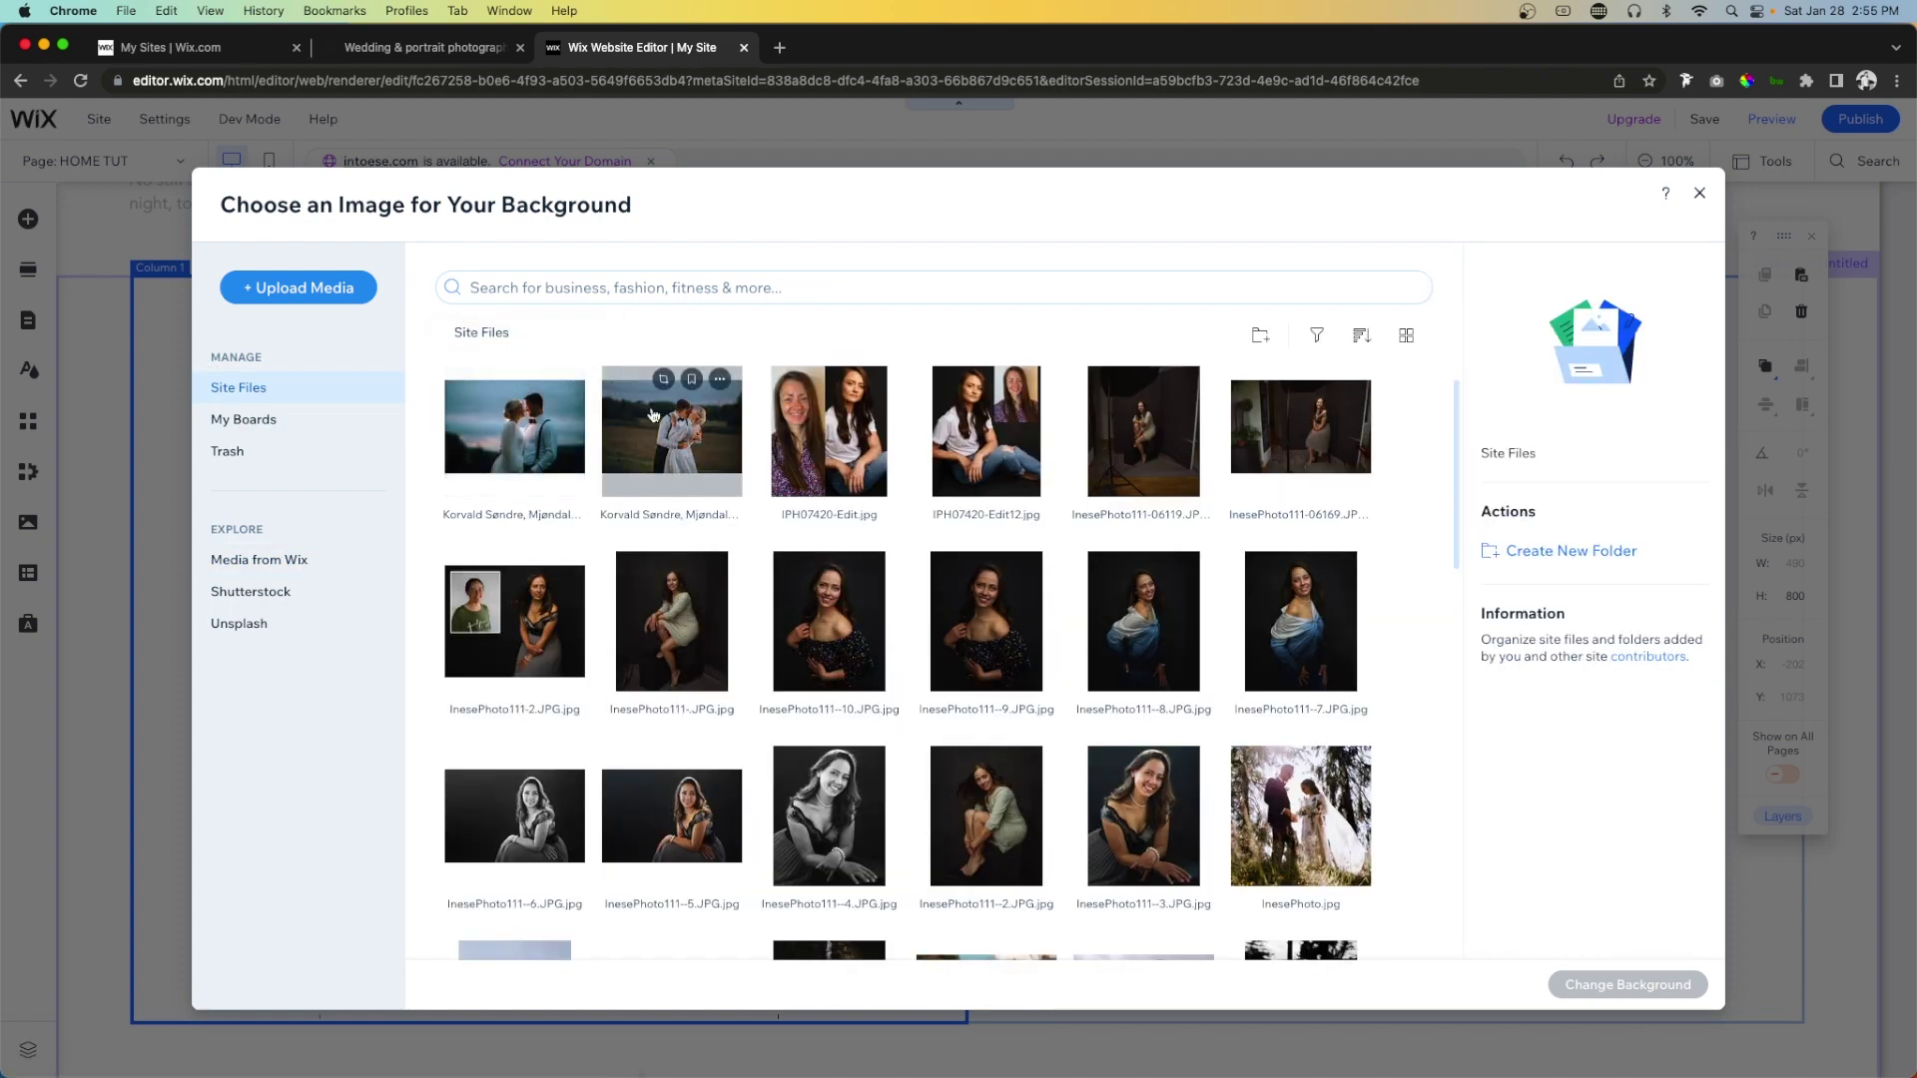
double_click(650, 414)
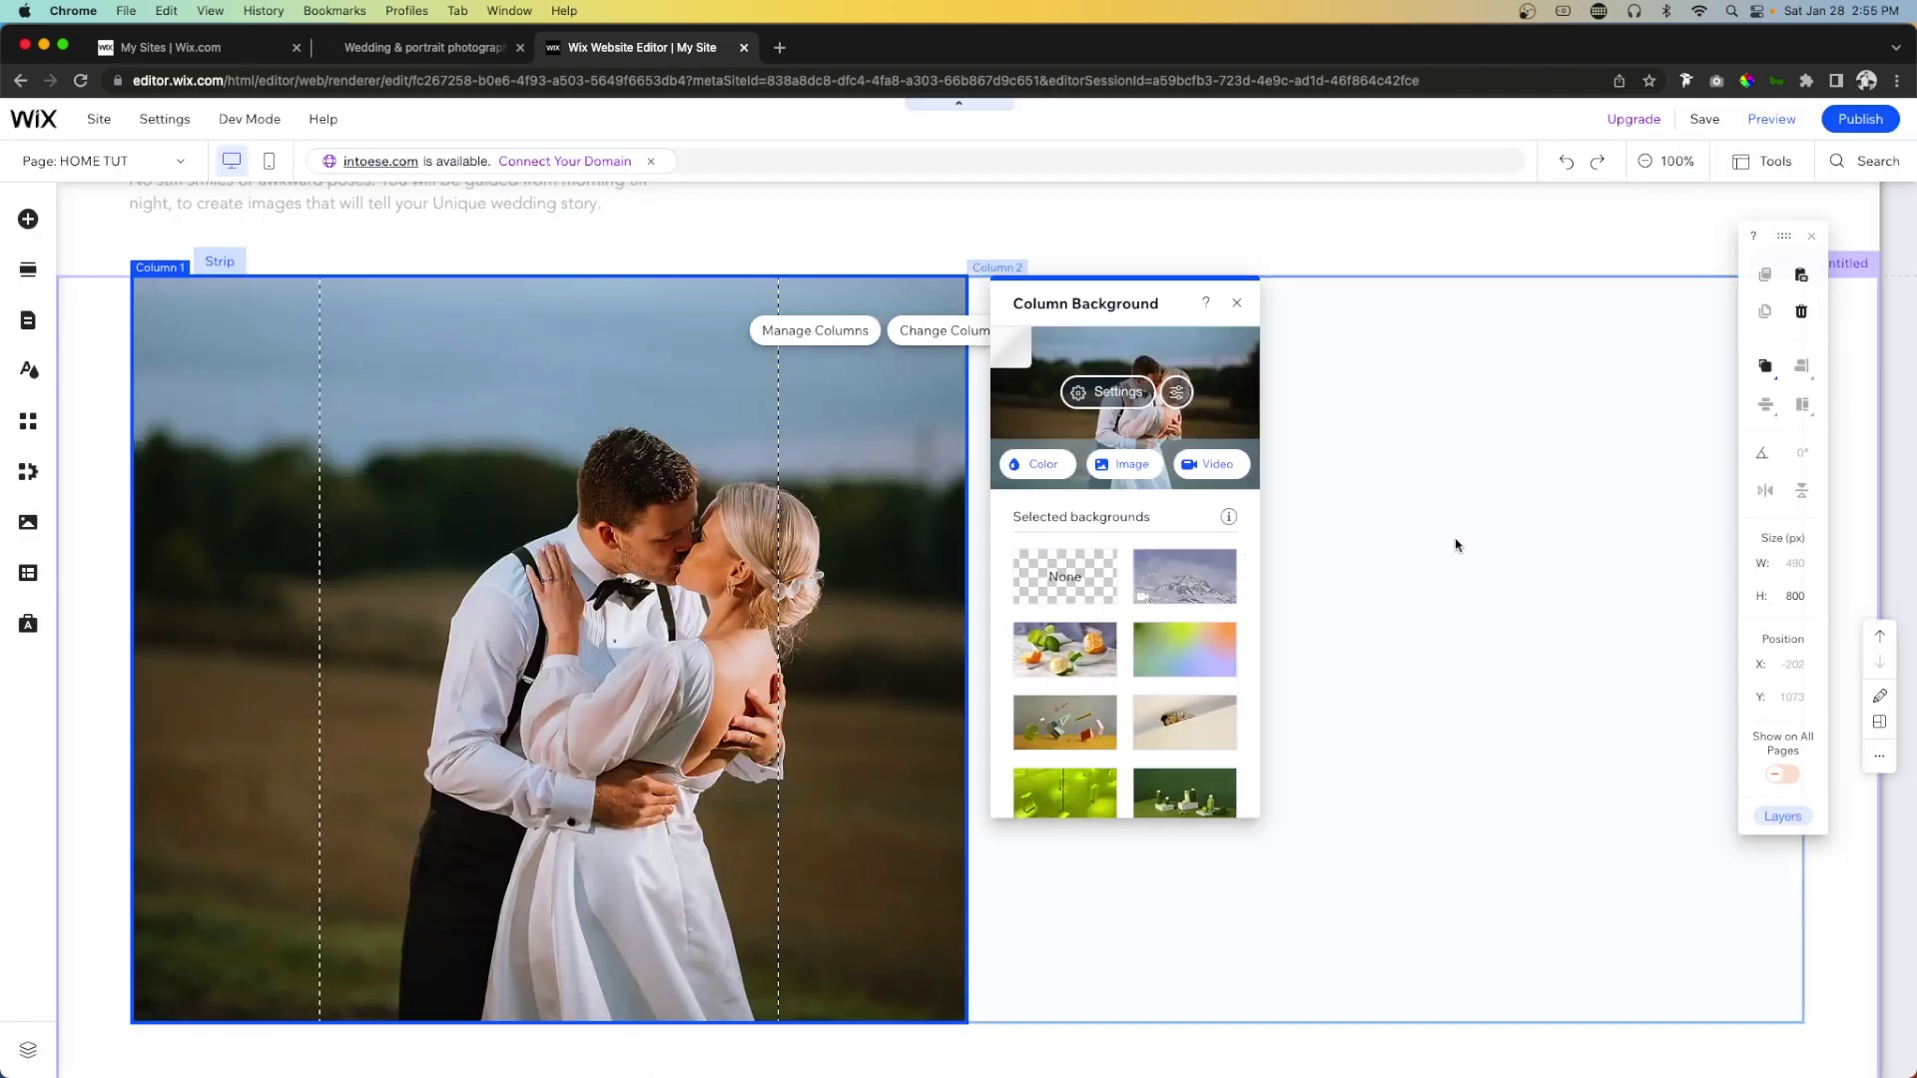
Set the second column's background to the site-file portrait InesePhoto111--10.JPG.jpg.
click(1459, 542)
click(1599, 489)
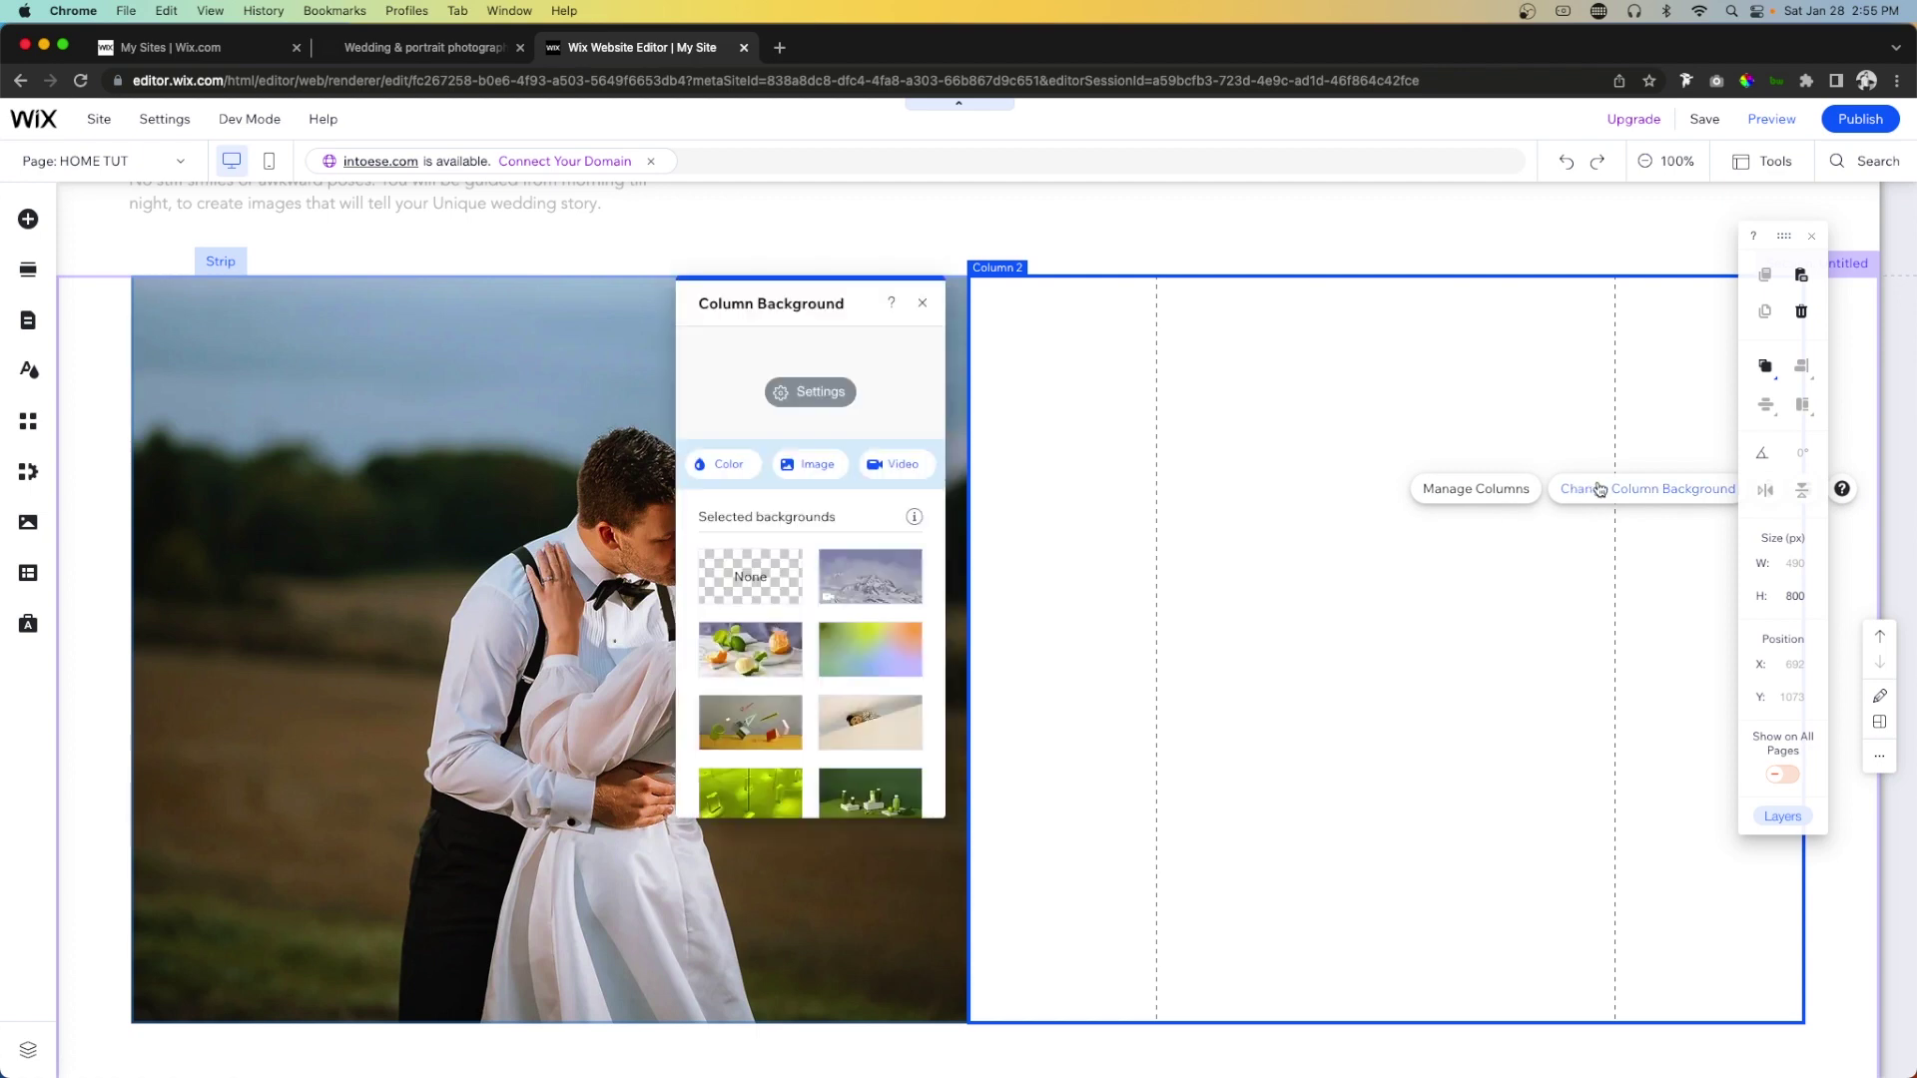
click(806, 469)
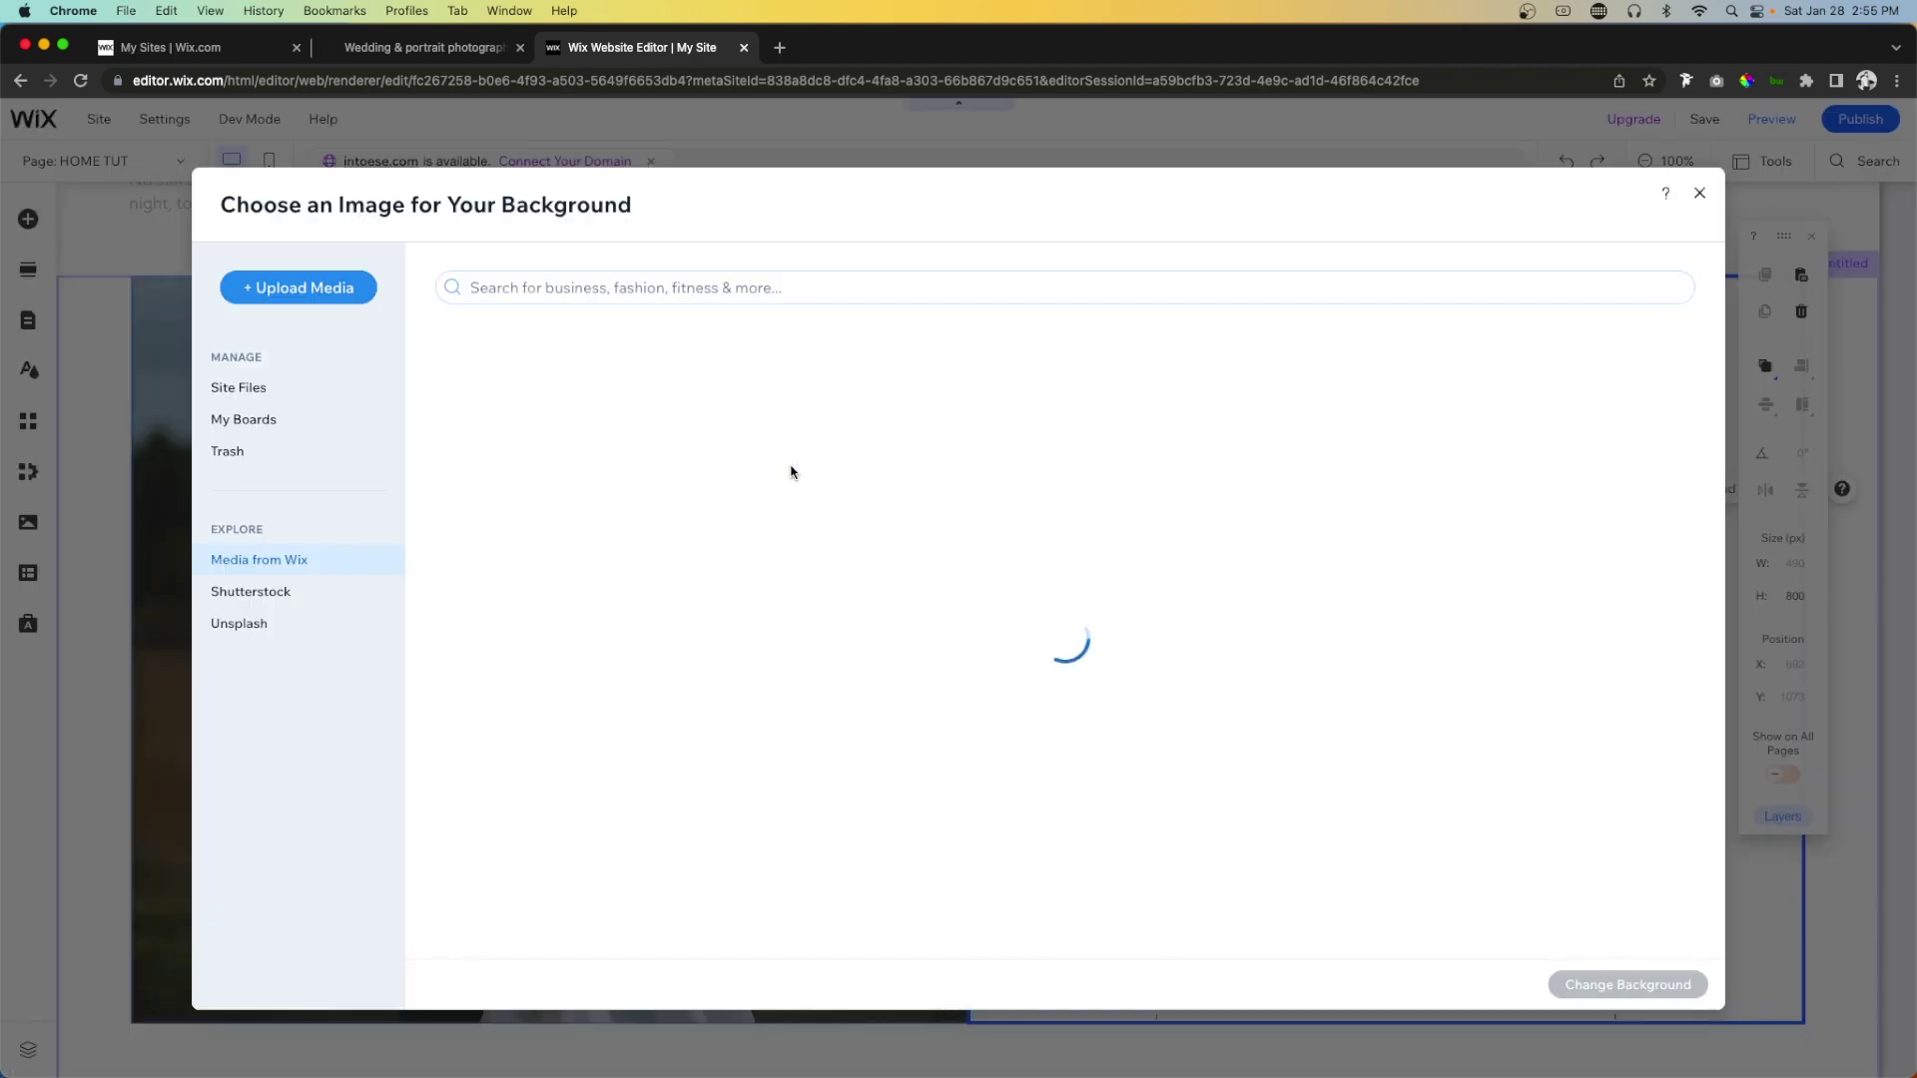
click(250, 388)
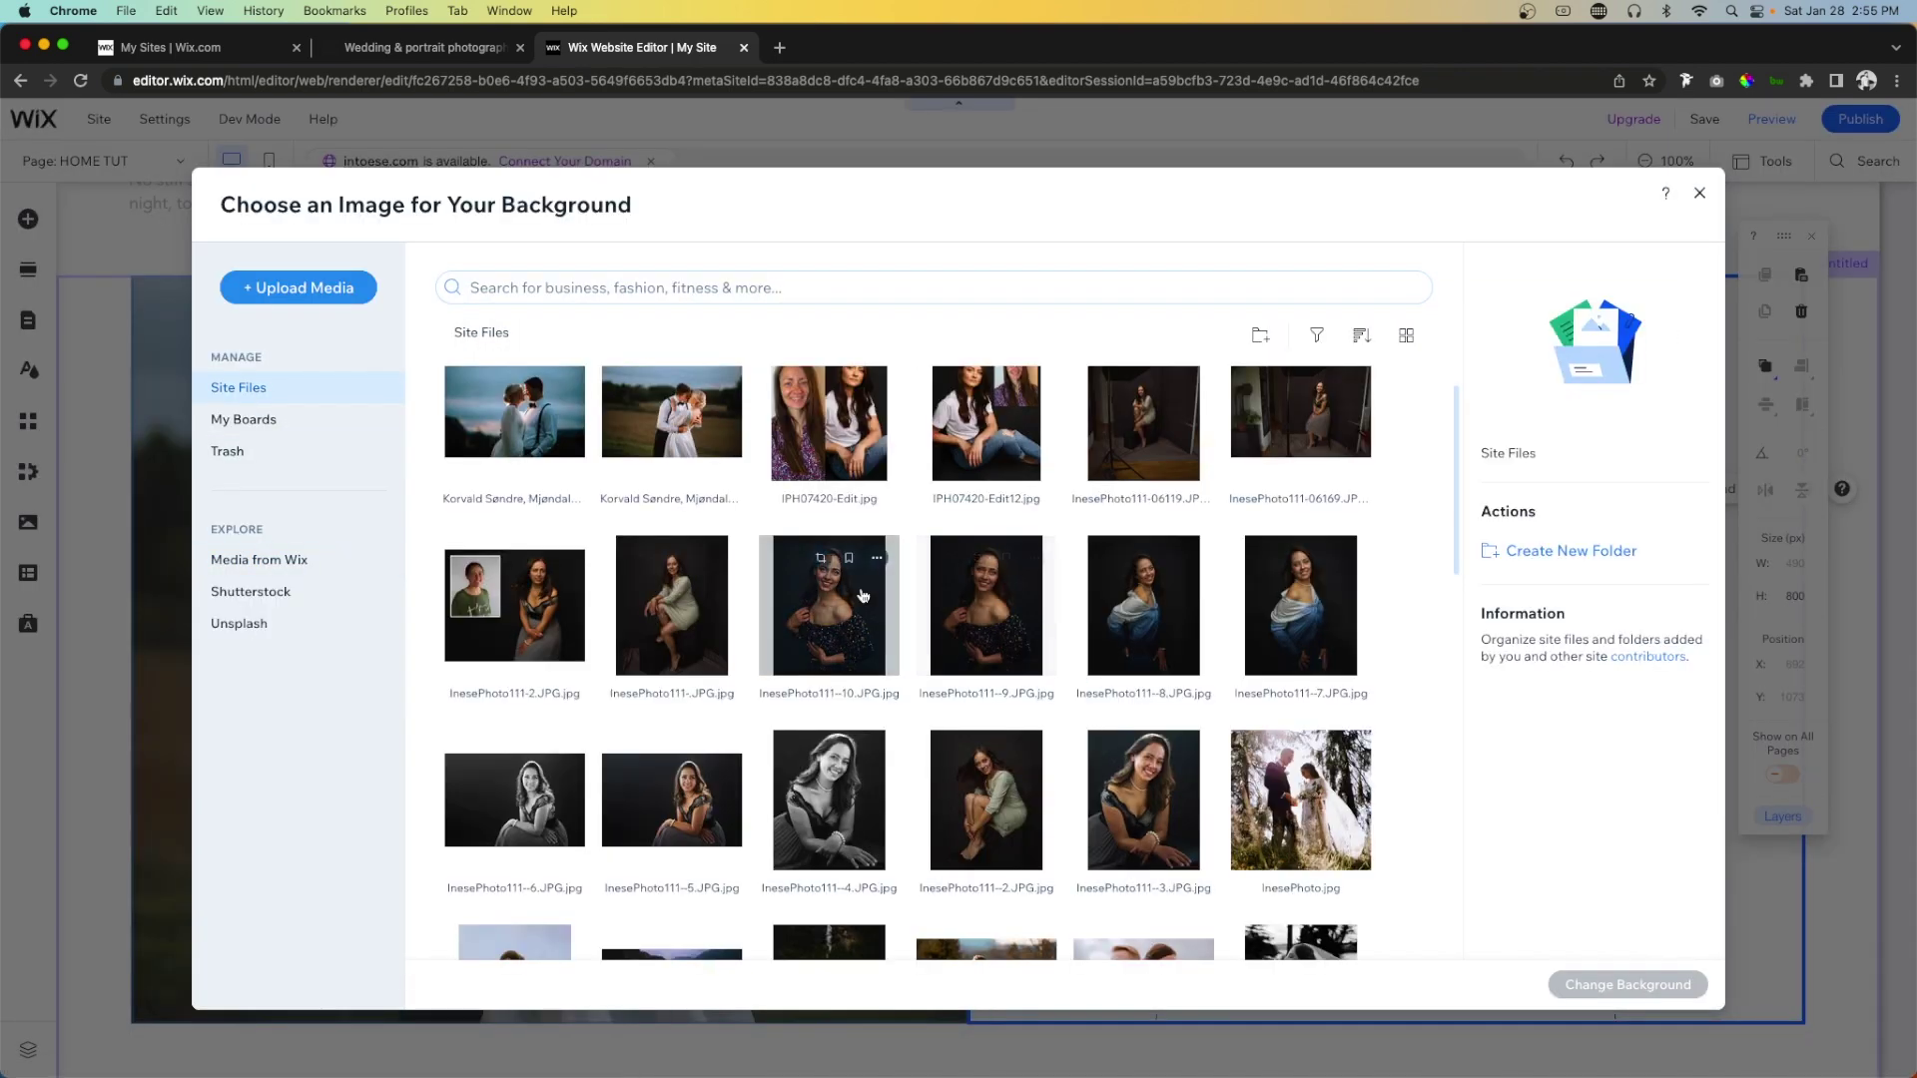
double_click(863, 596)
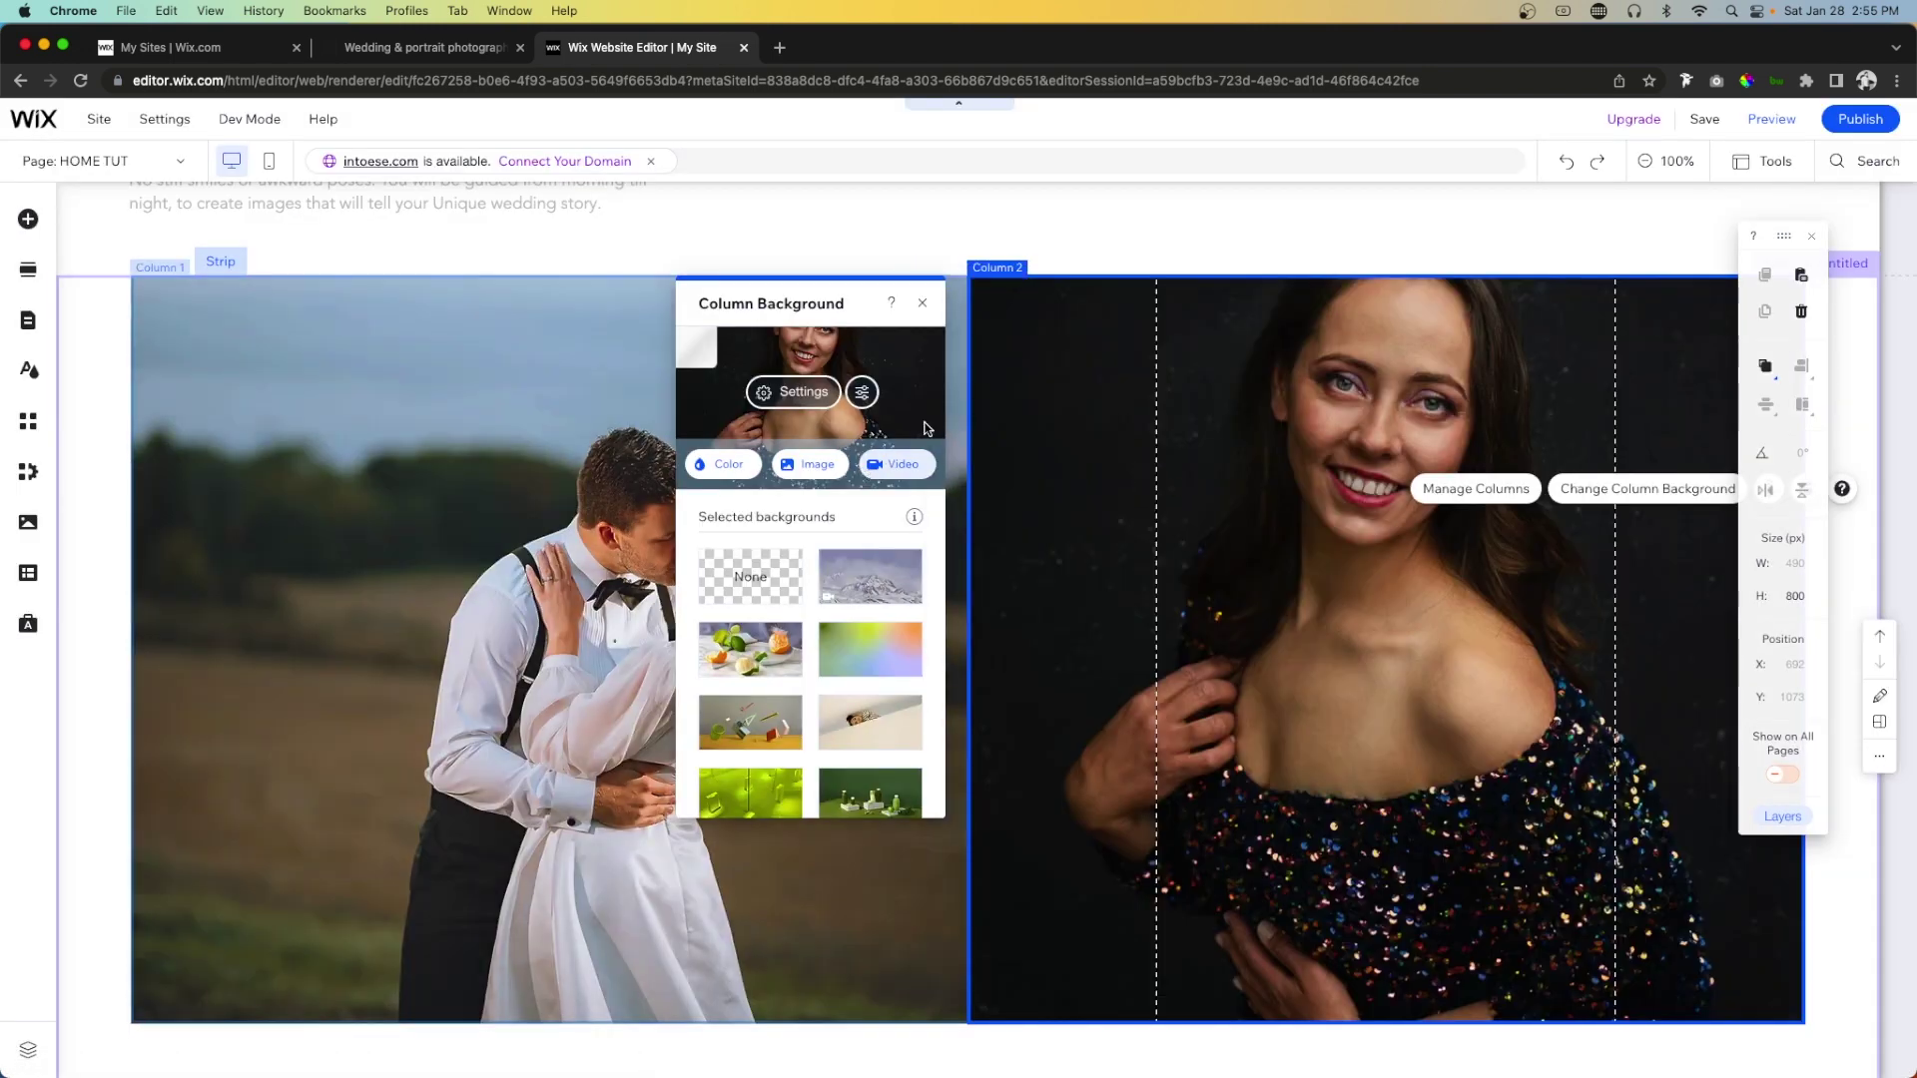
click(795, 459)
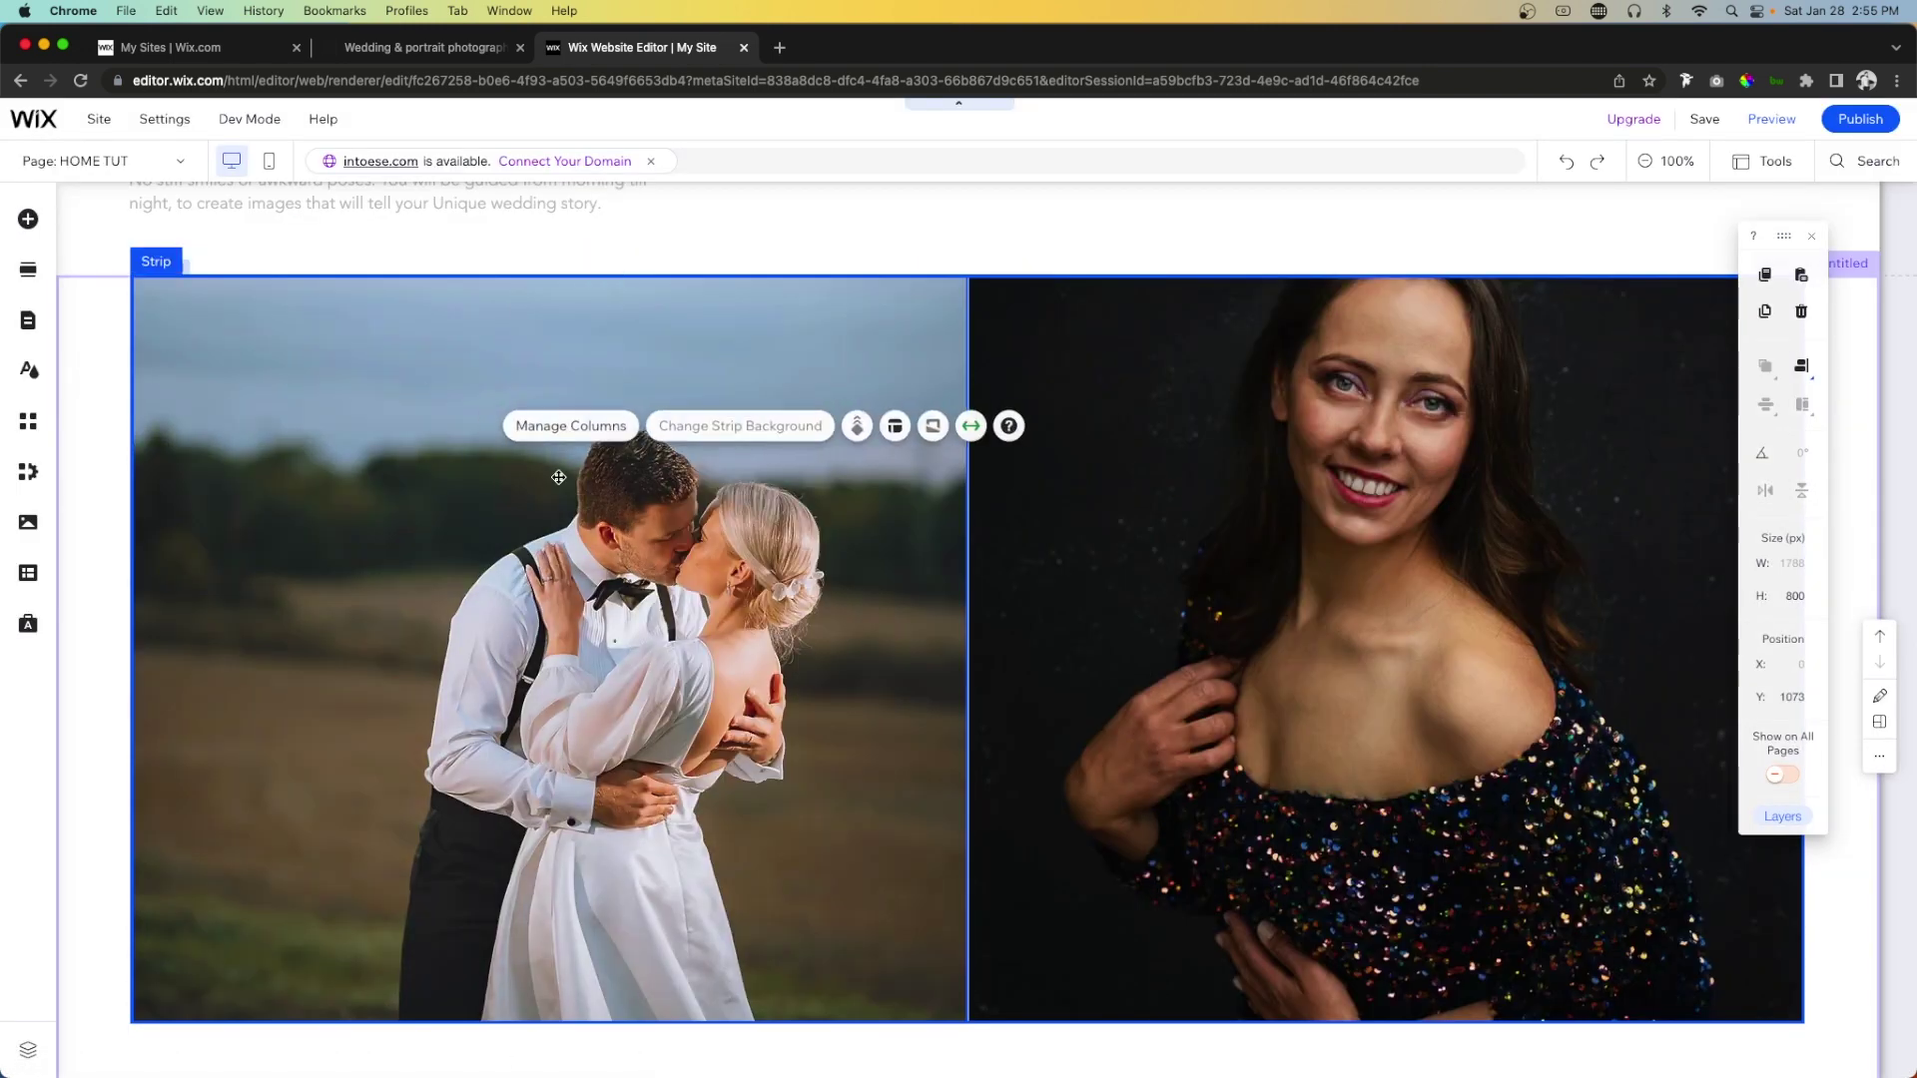
Set both the column spacing and the padding in the strip's layout to 40 px.
click(890, 429)
scroll(1607, 659, down, 3)
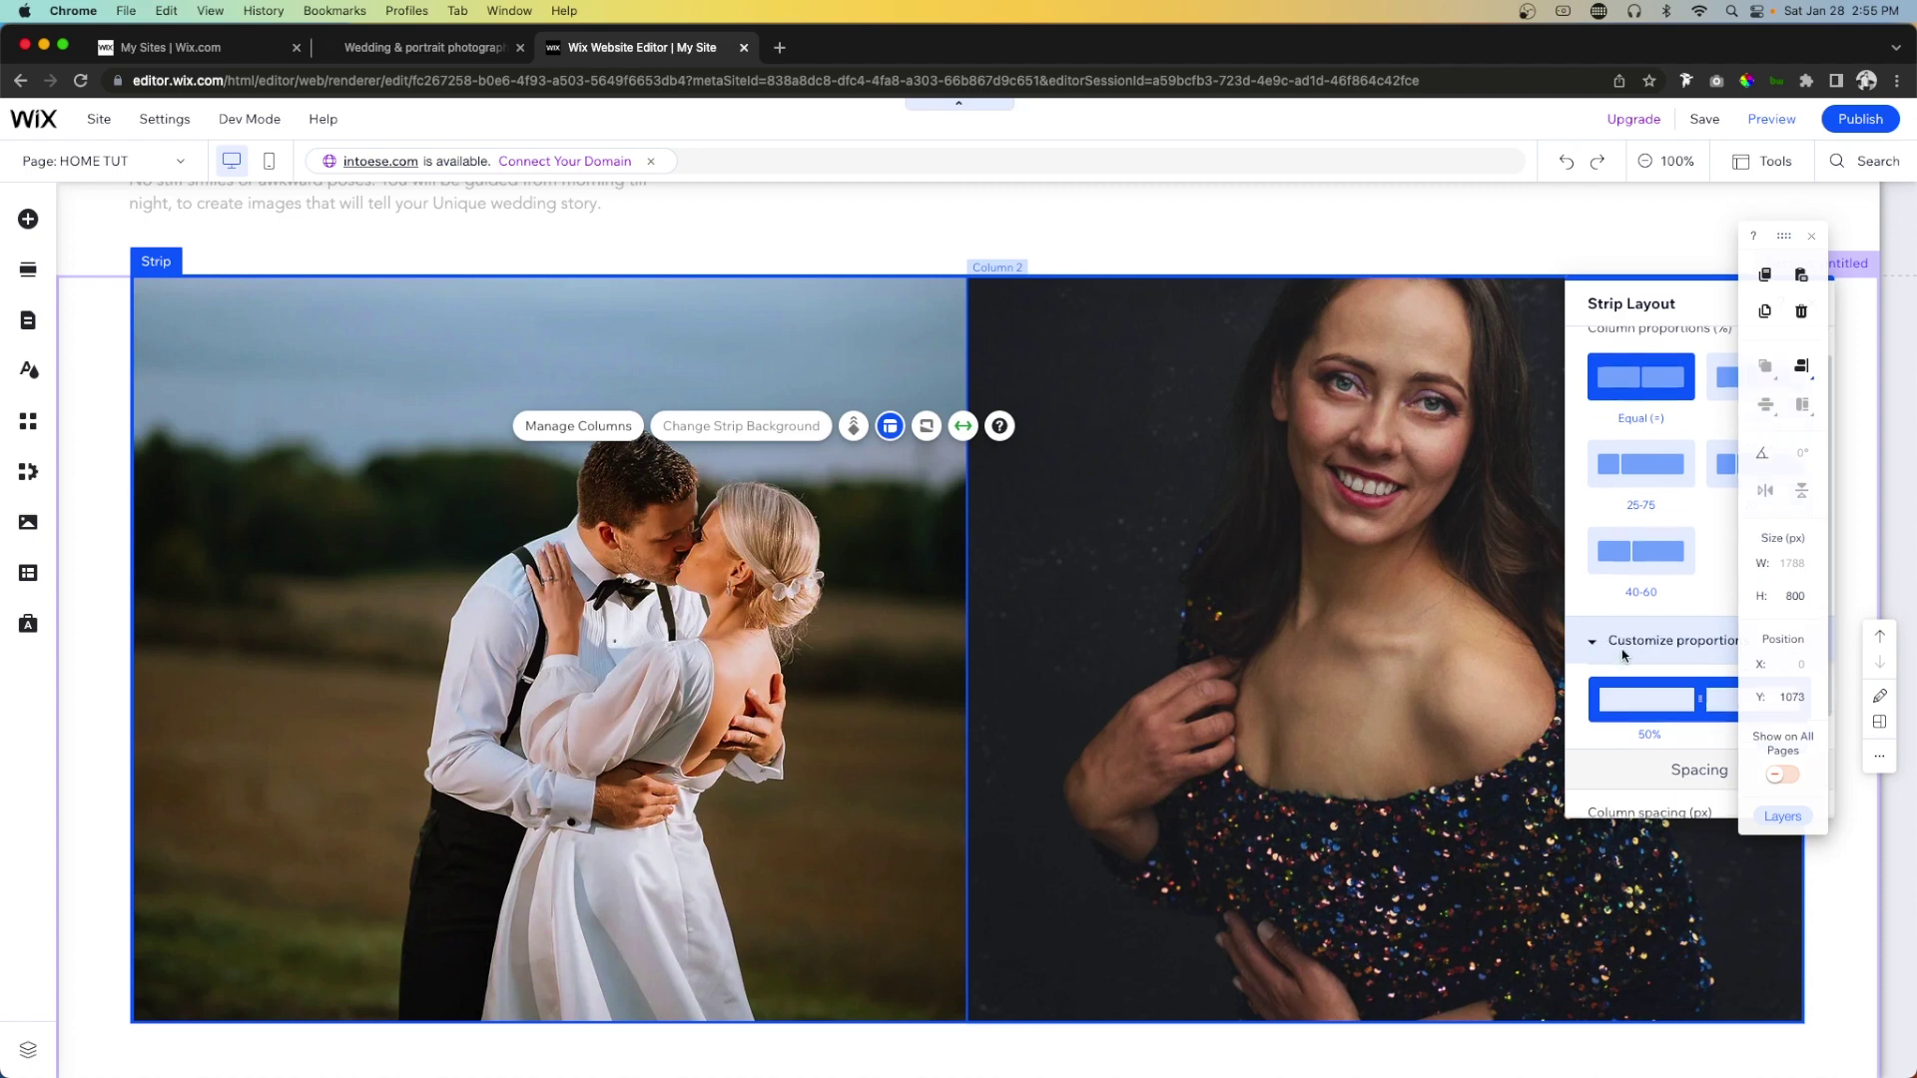
drag(1645, 292, 1342, 266)
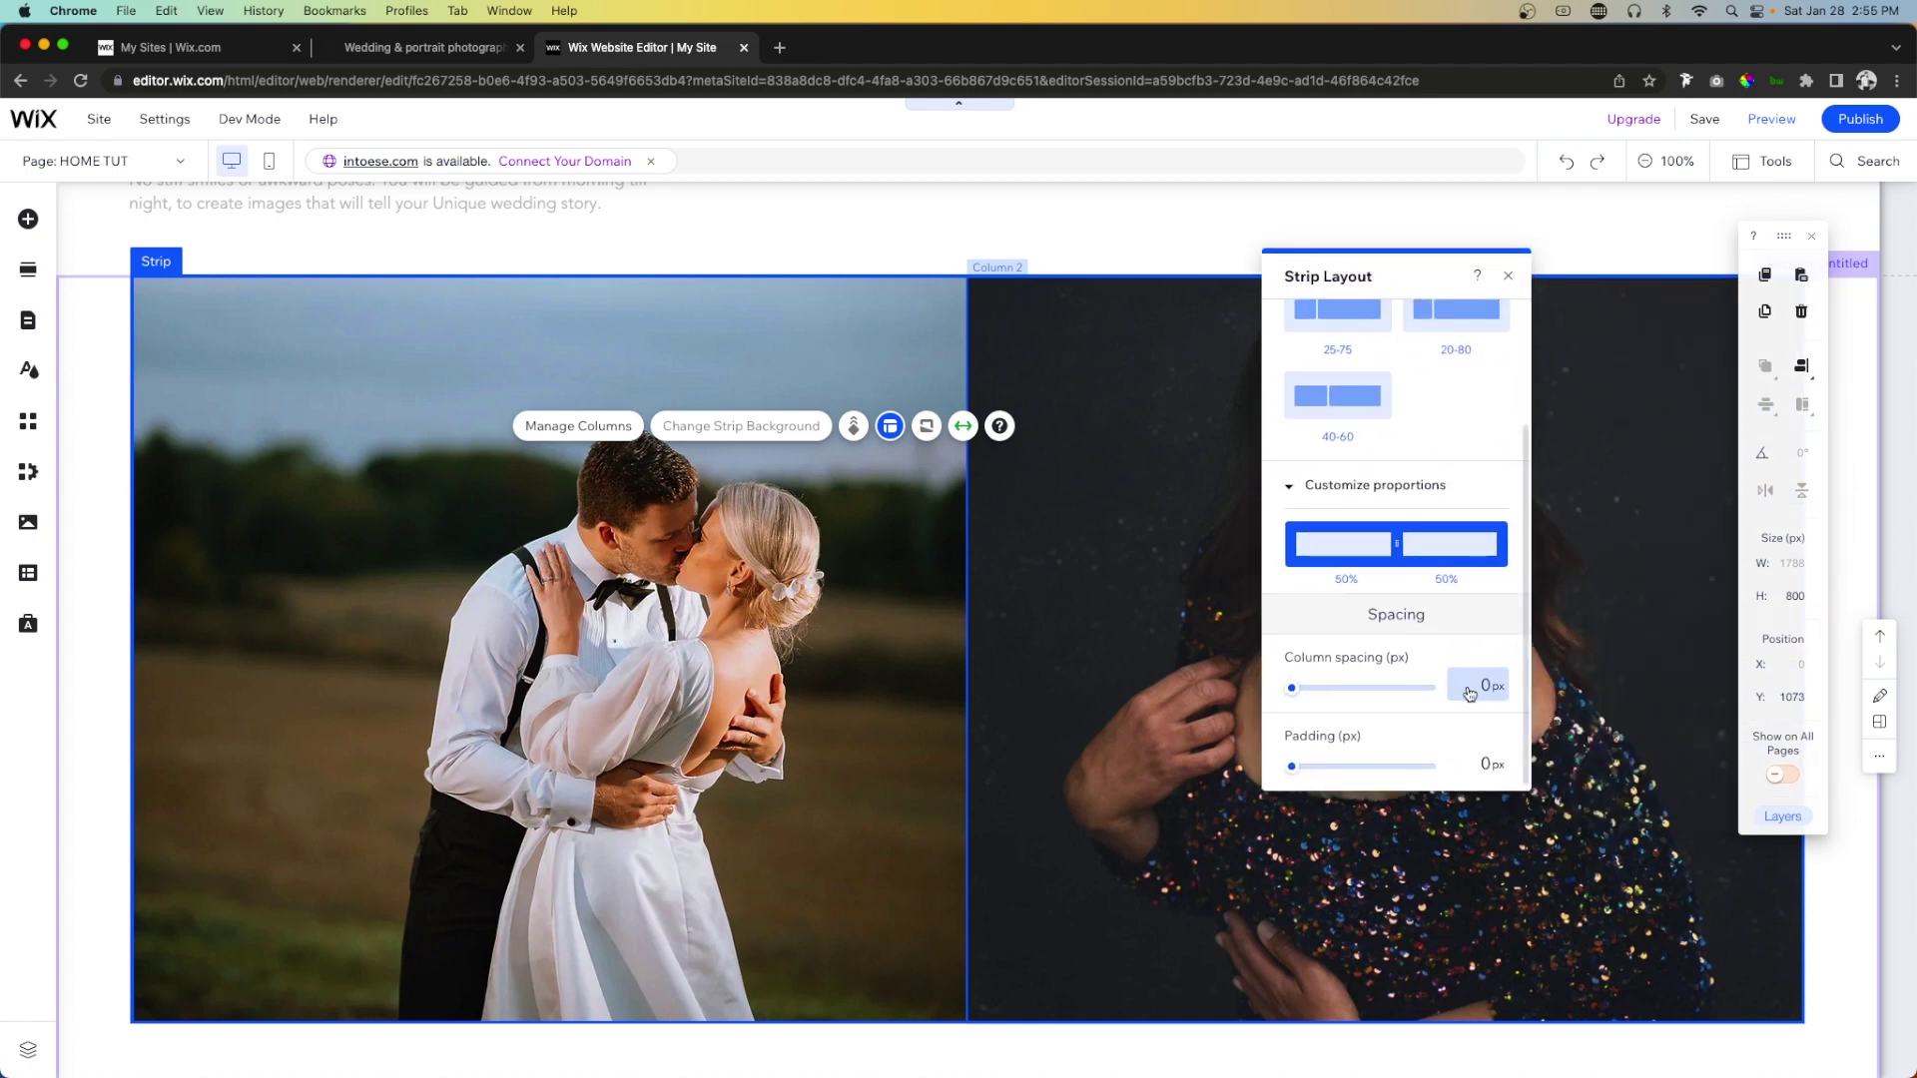
text(40)
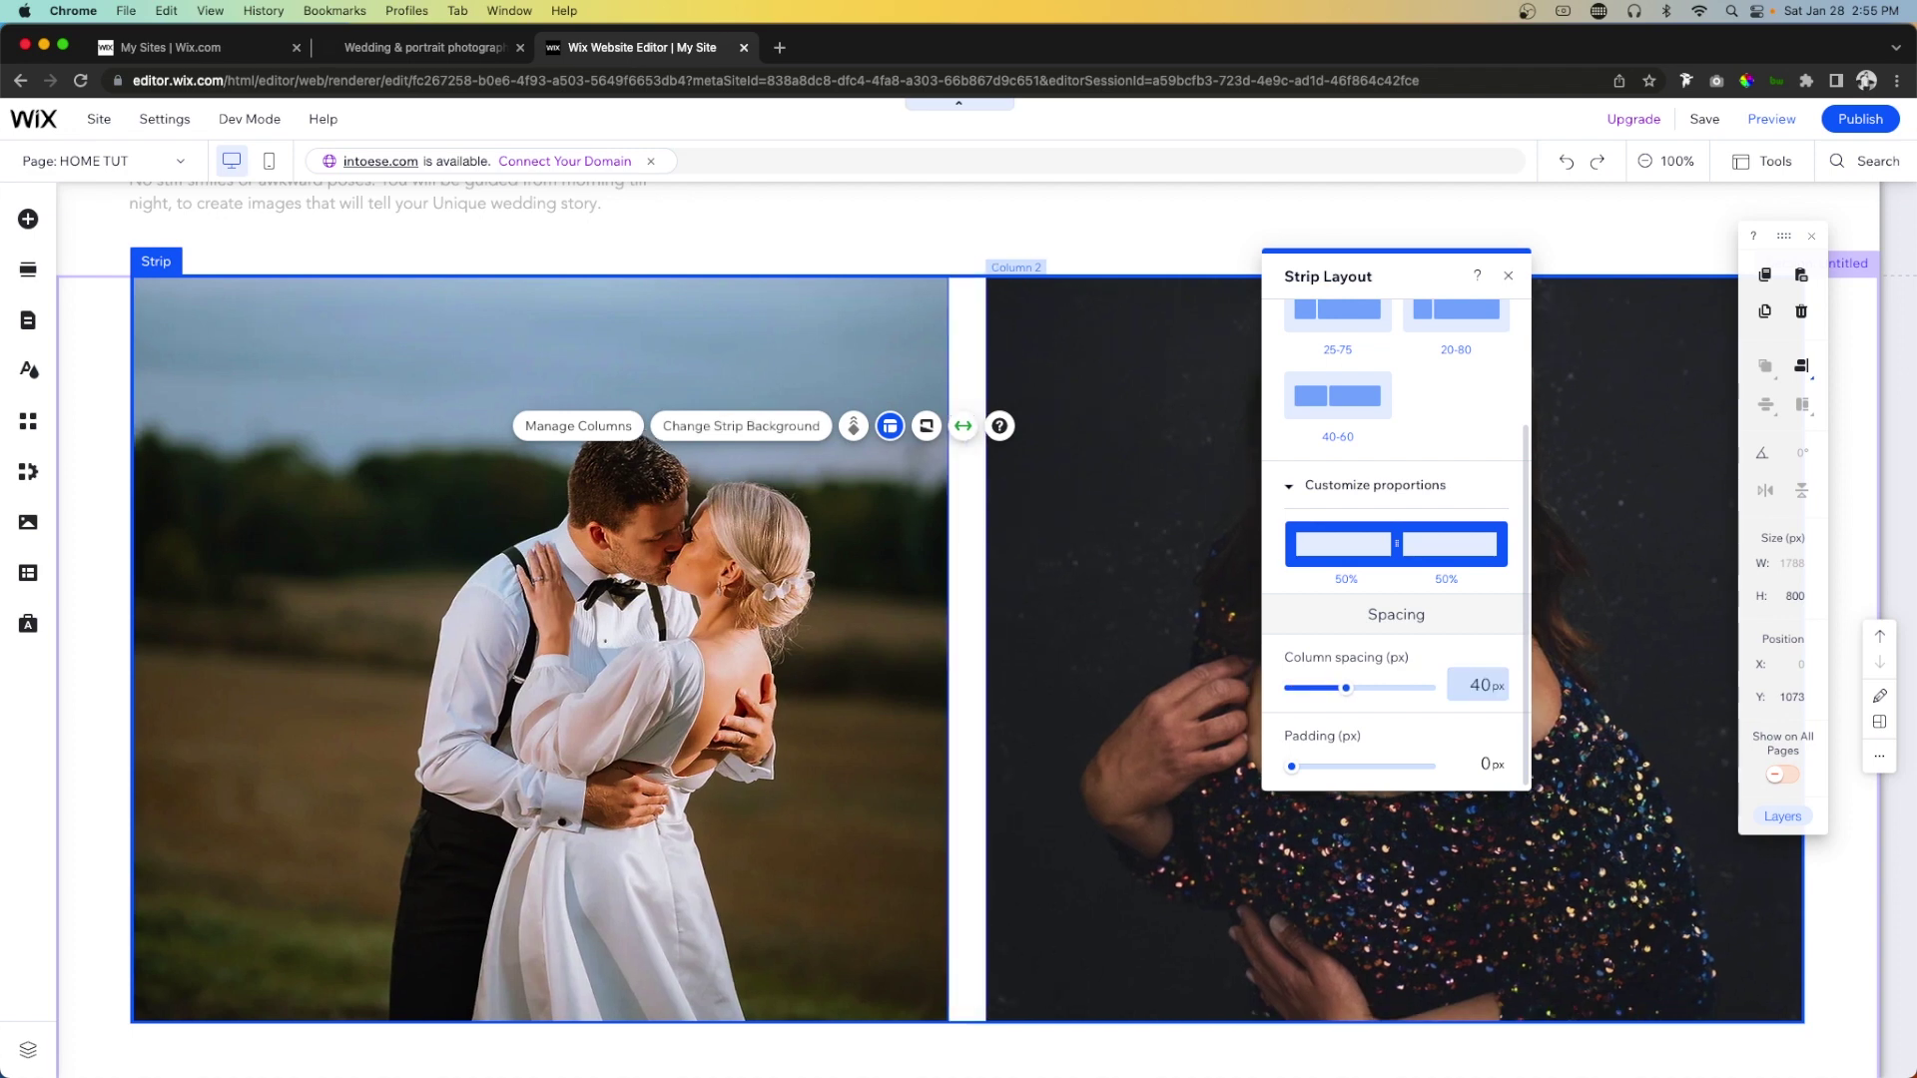
key(Tab)
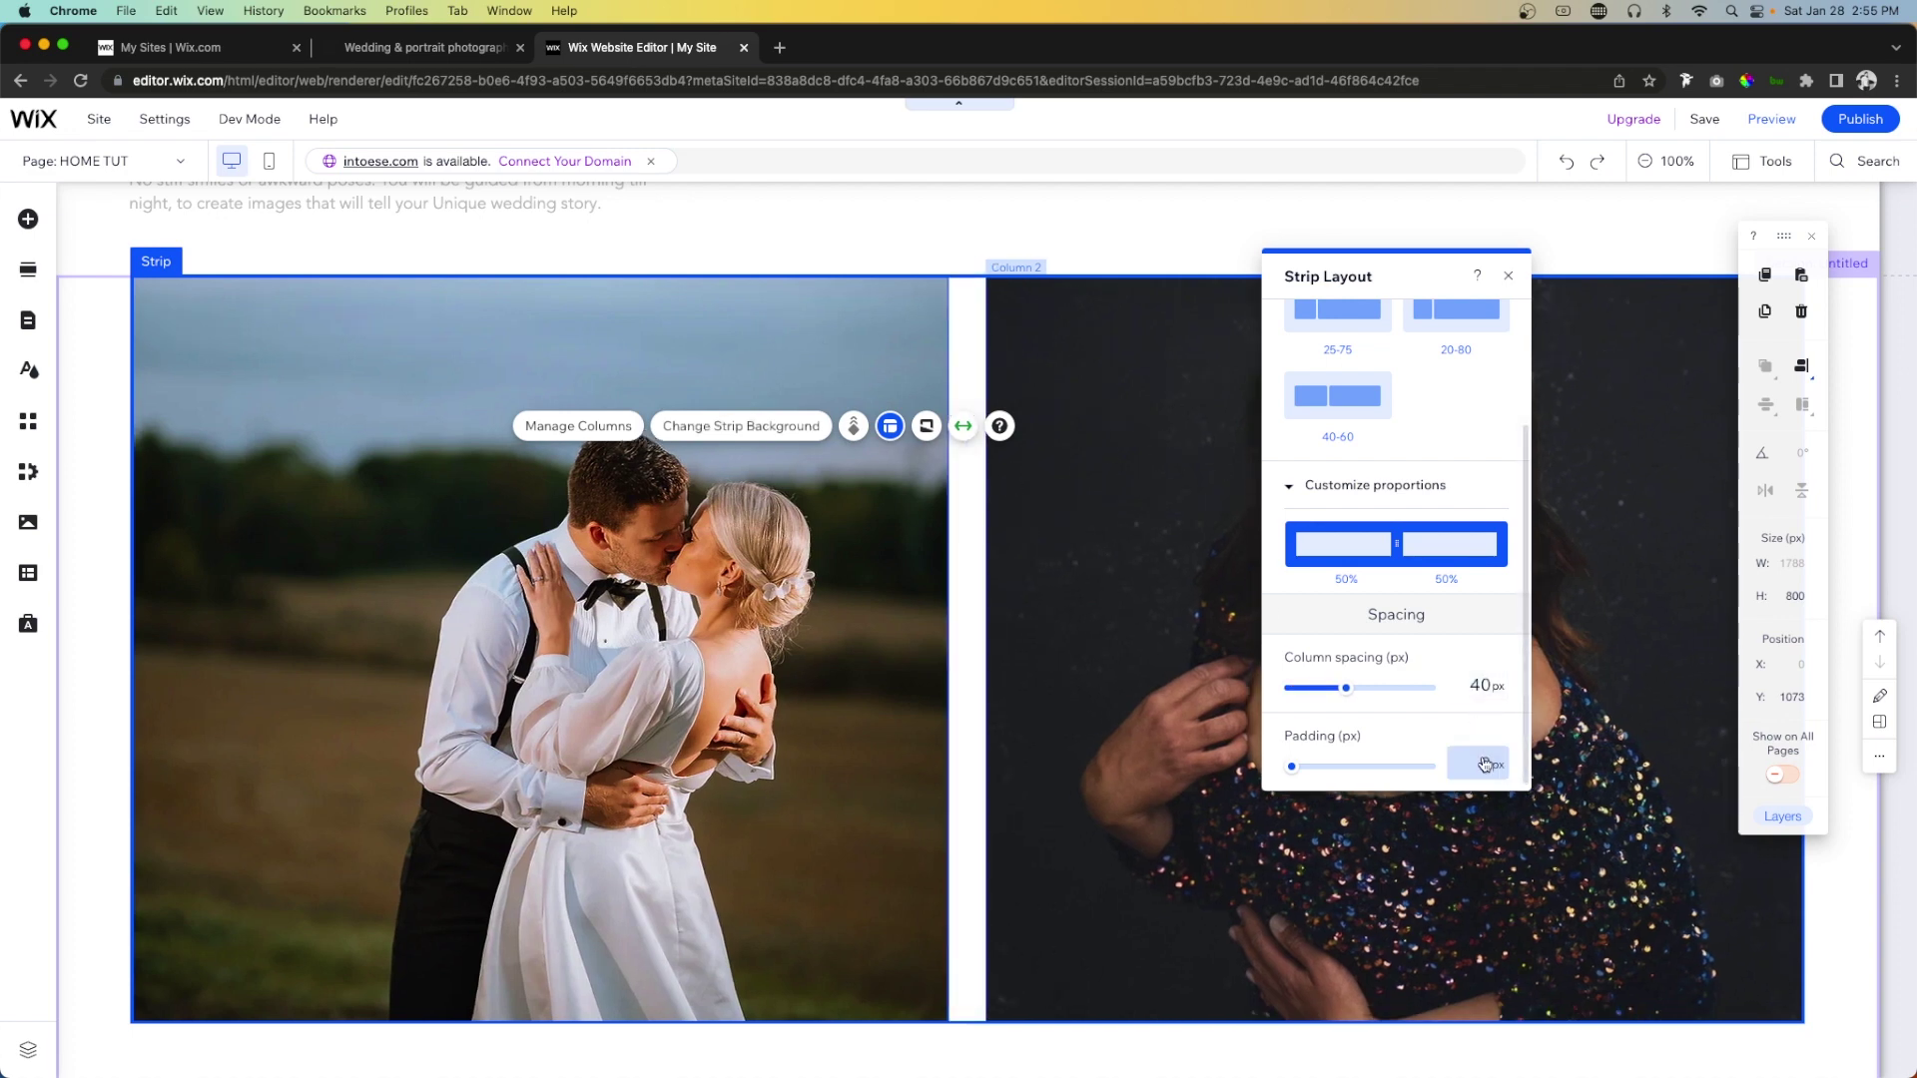
text(40)
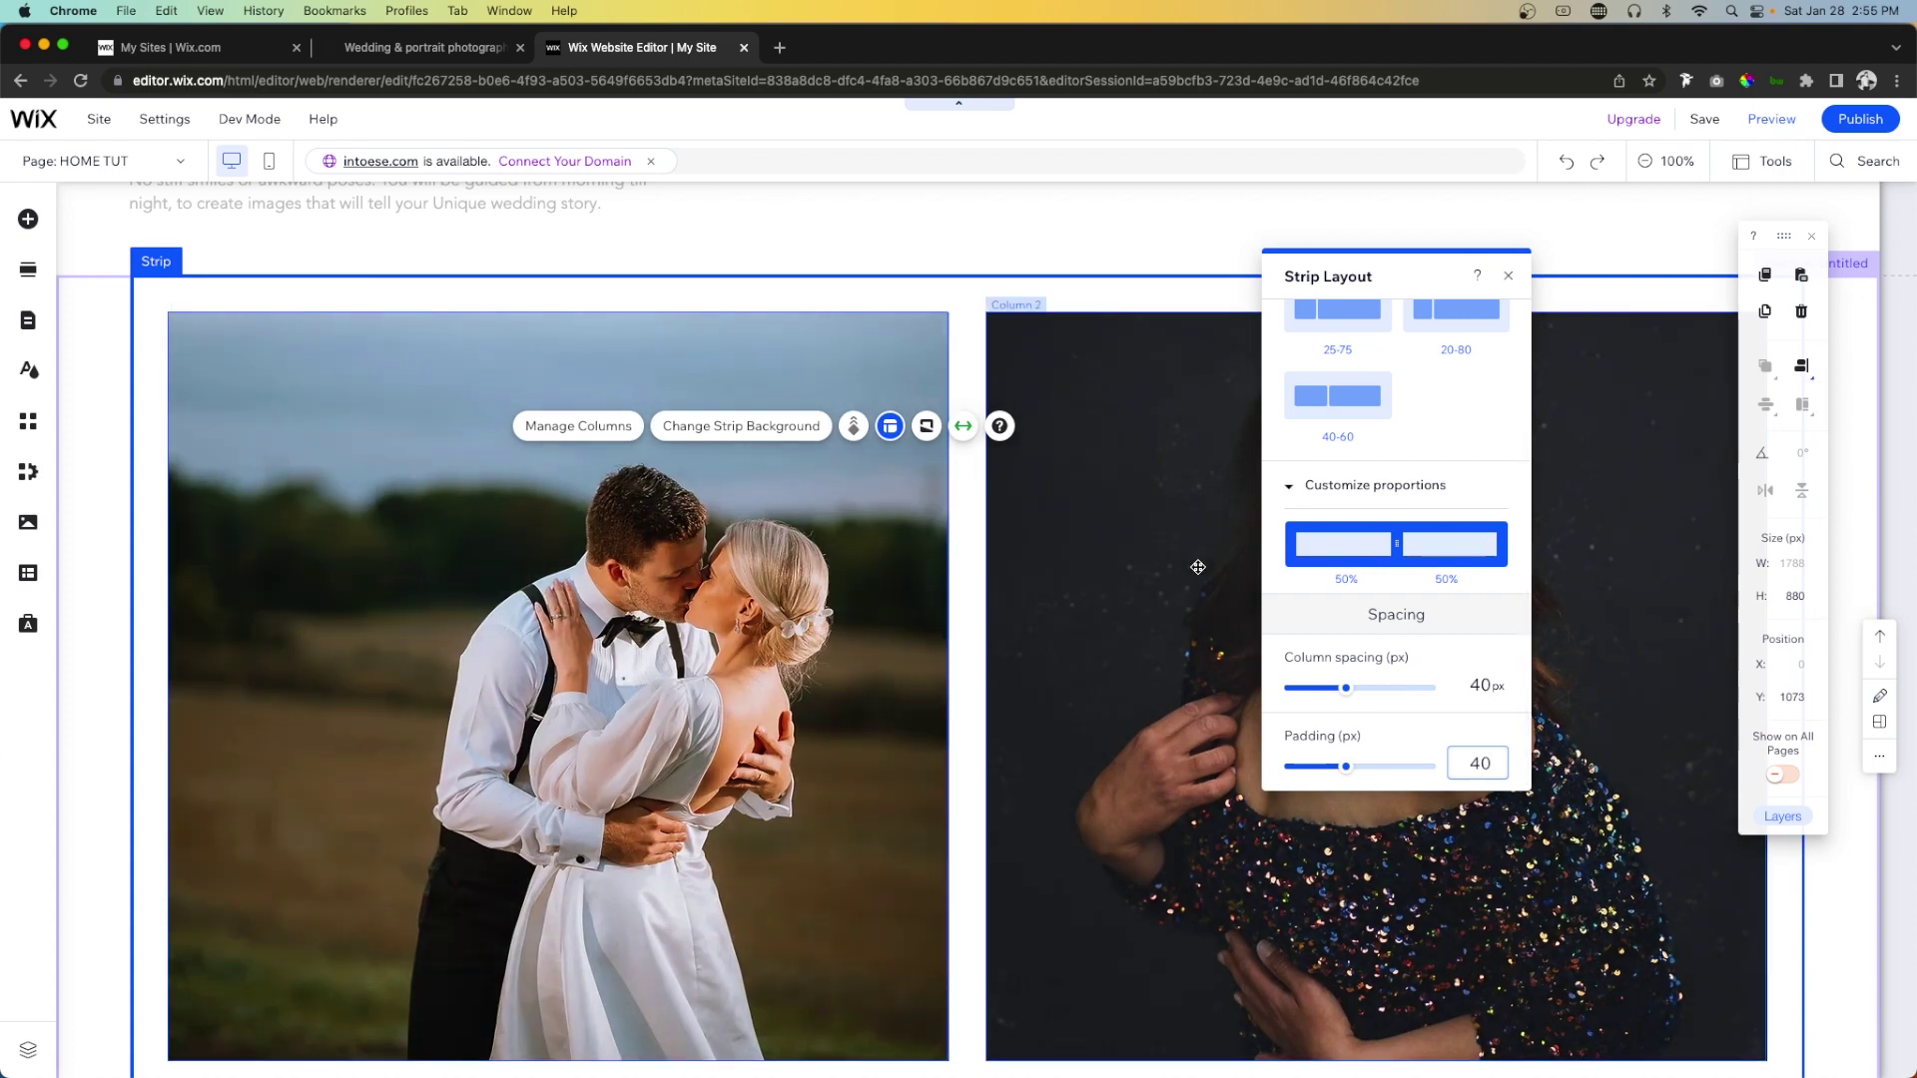
Increase the strip's column spacing and padding to 80 px each.
click(1480, 686)
text(80)
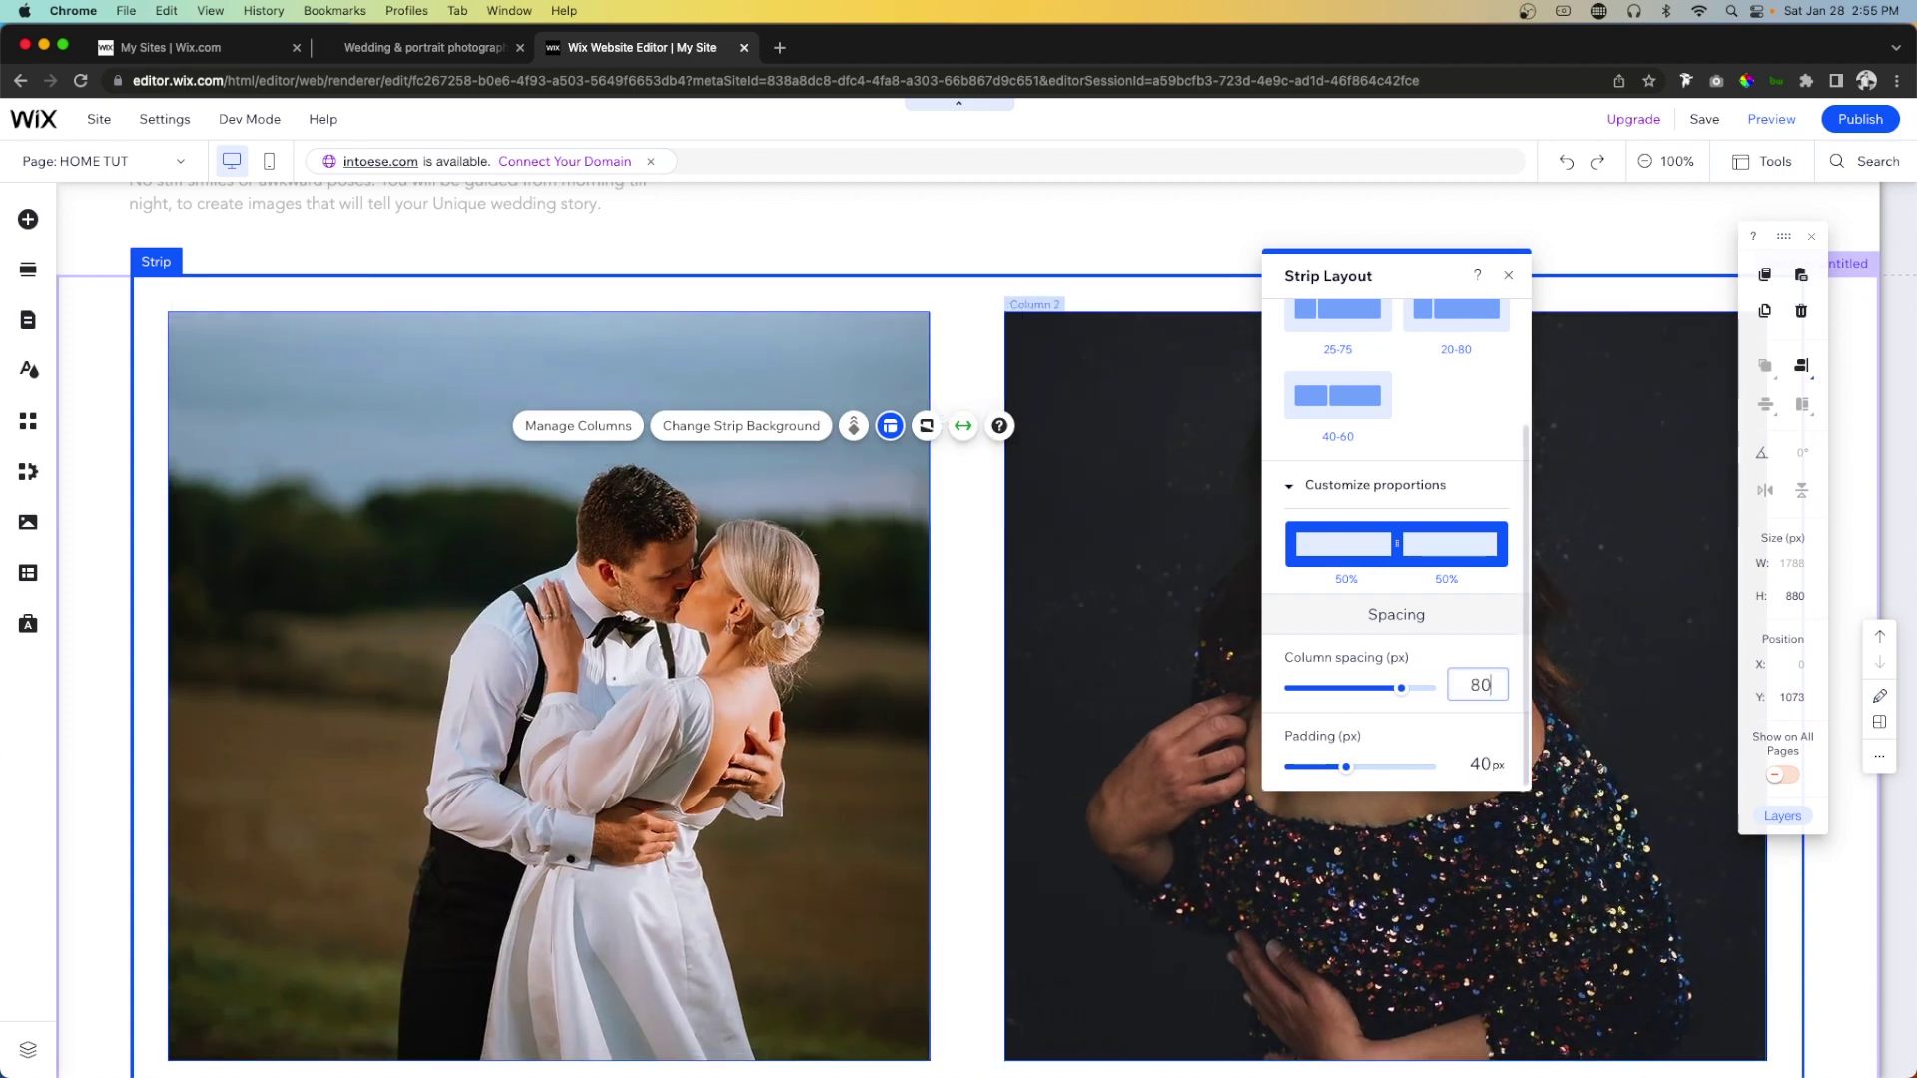
key(Tab)
text(80)
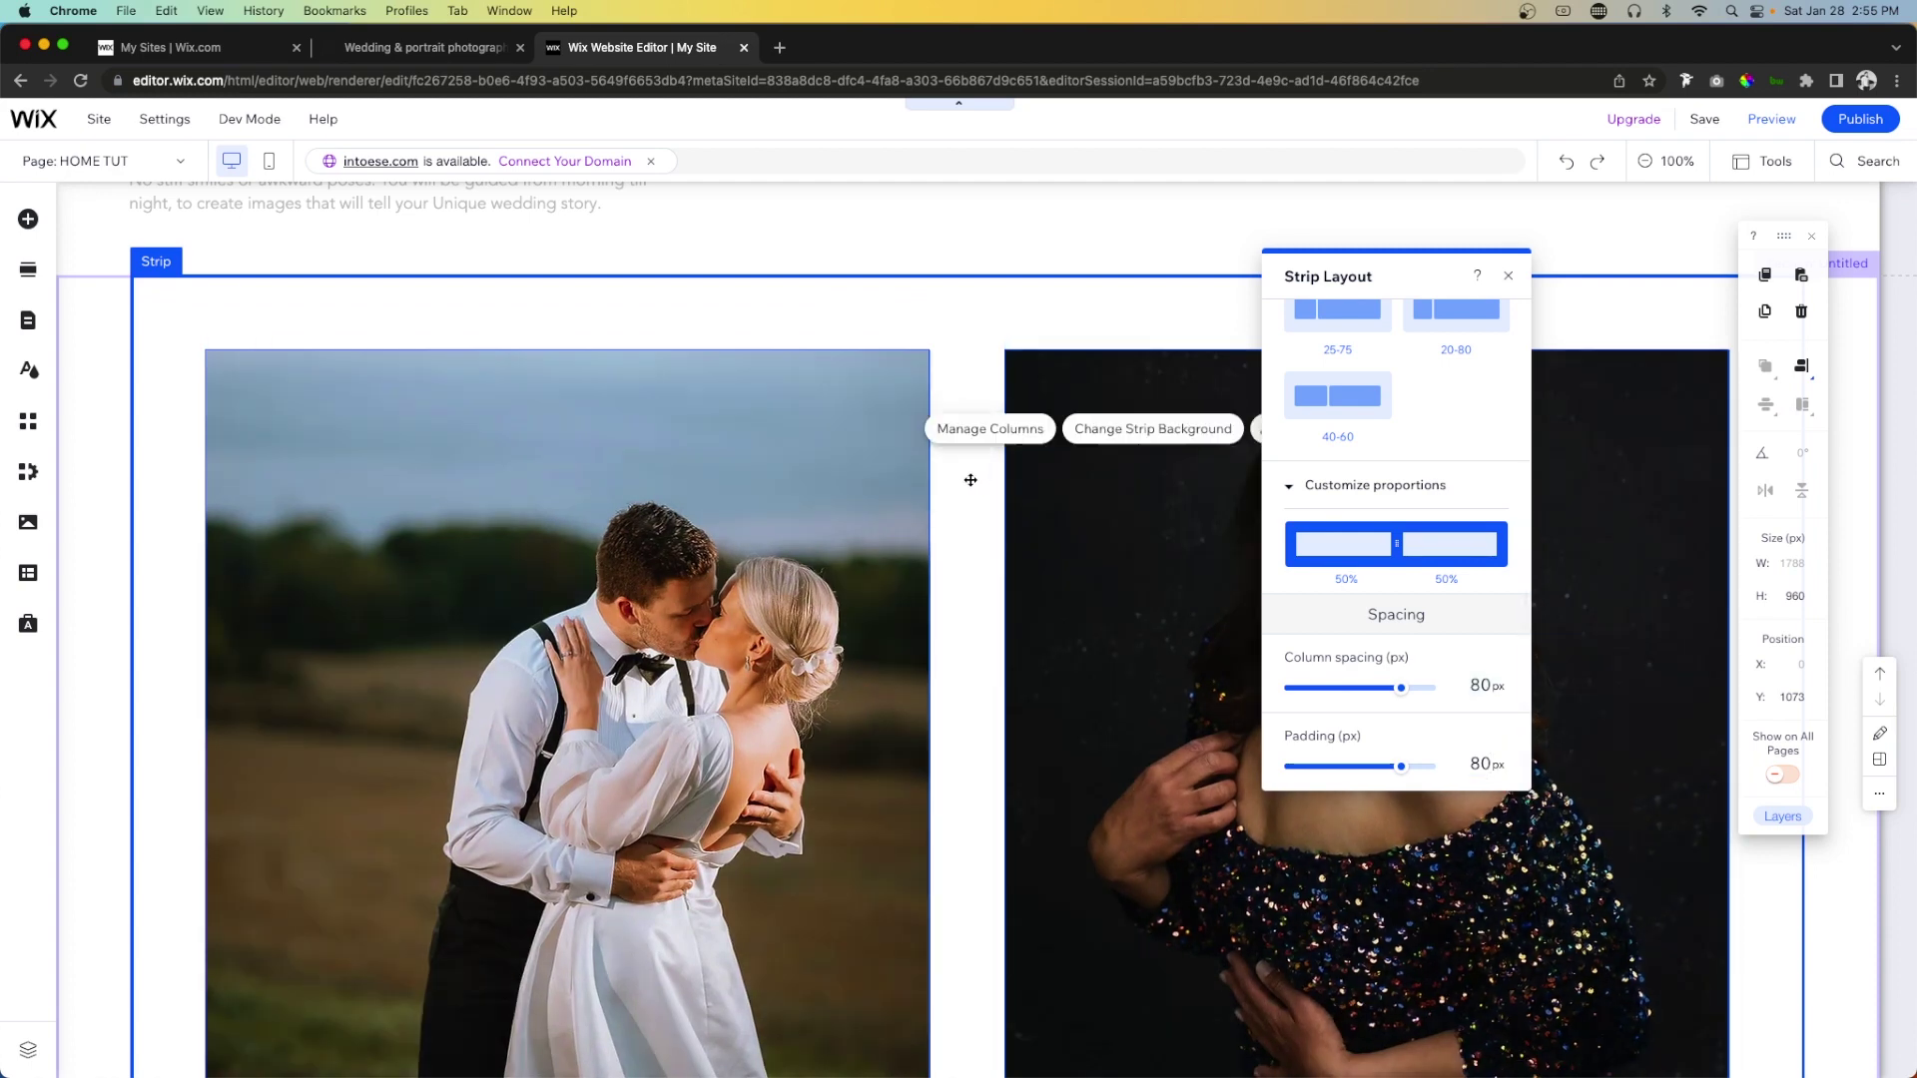
Give the strip a gray concrete background image from the Textures in Media from Wix.
click(1135, 432)
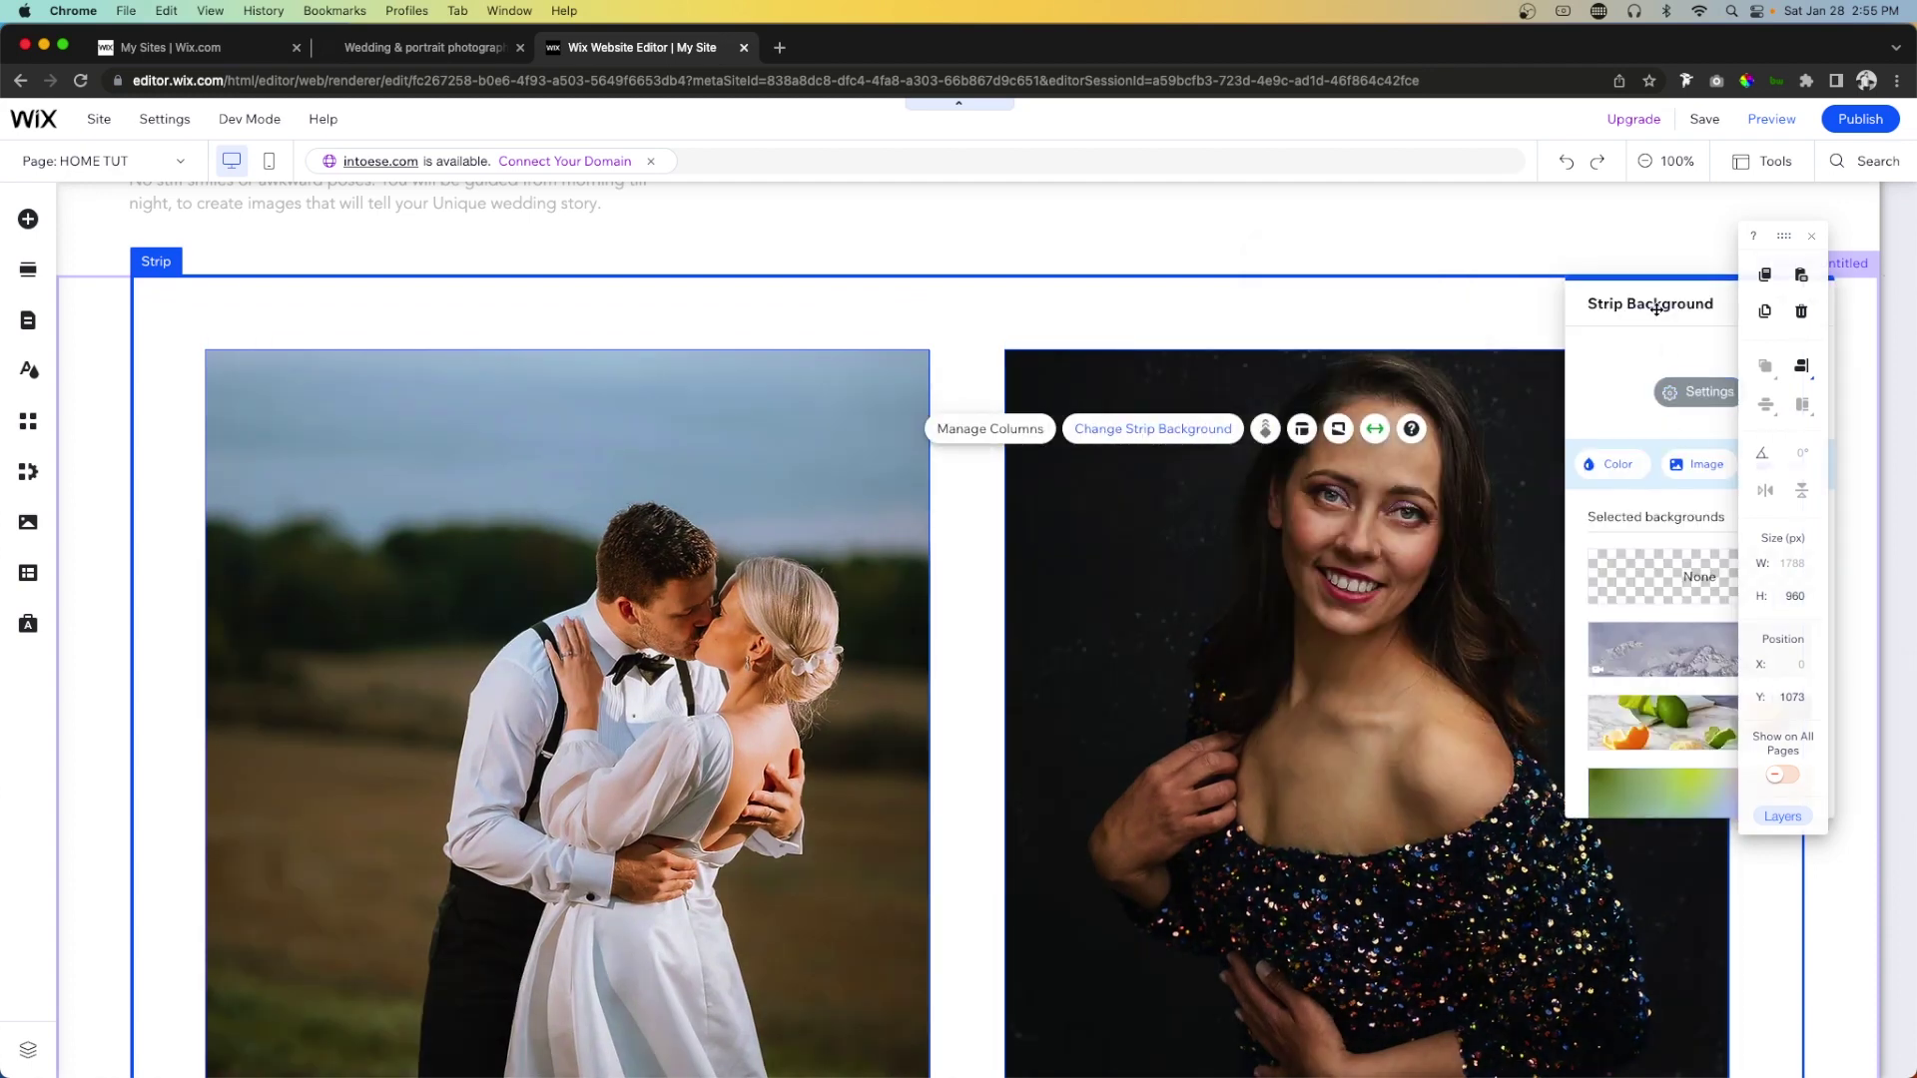
click(1417, 448)
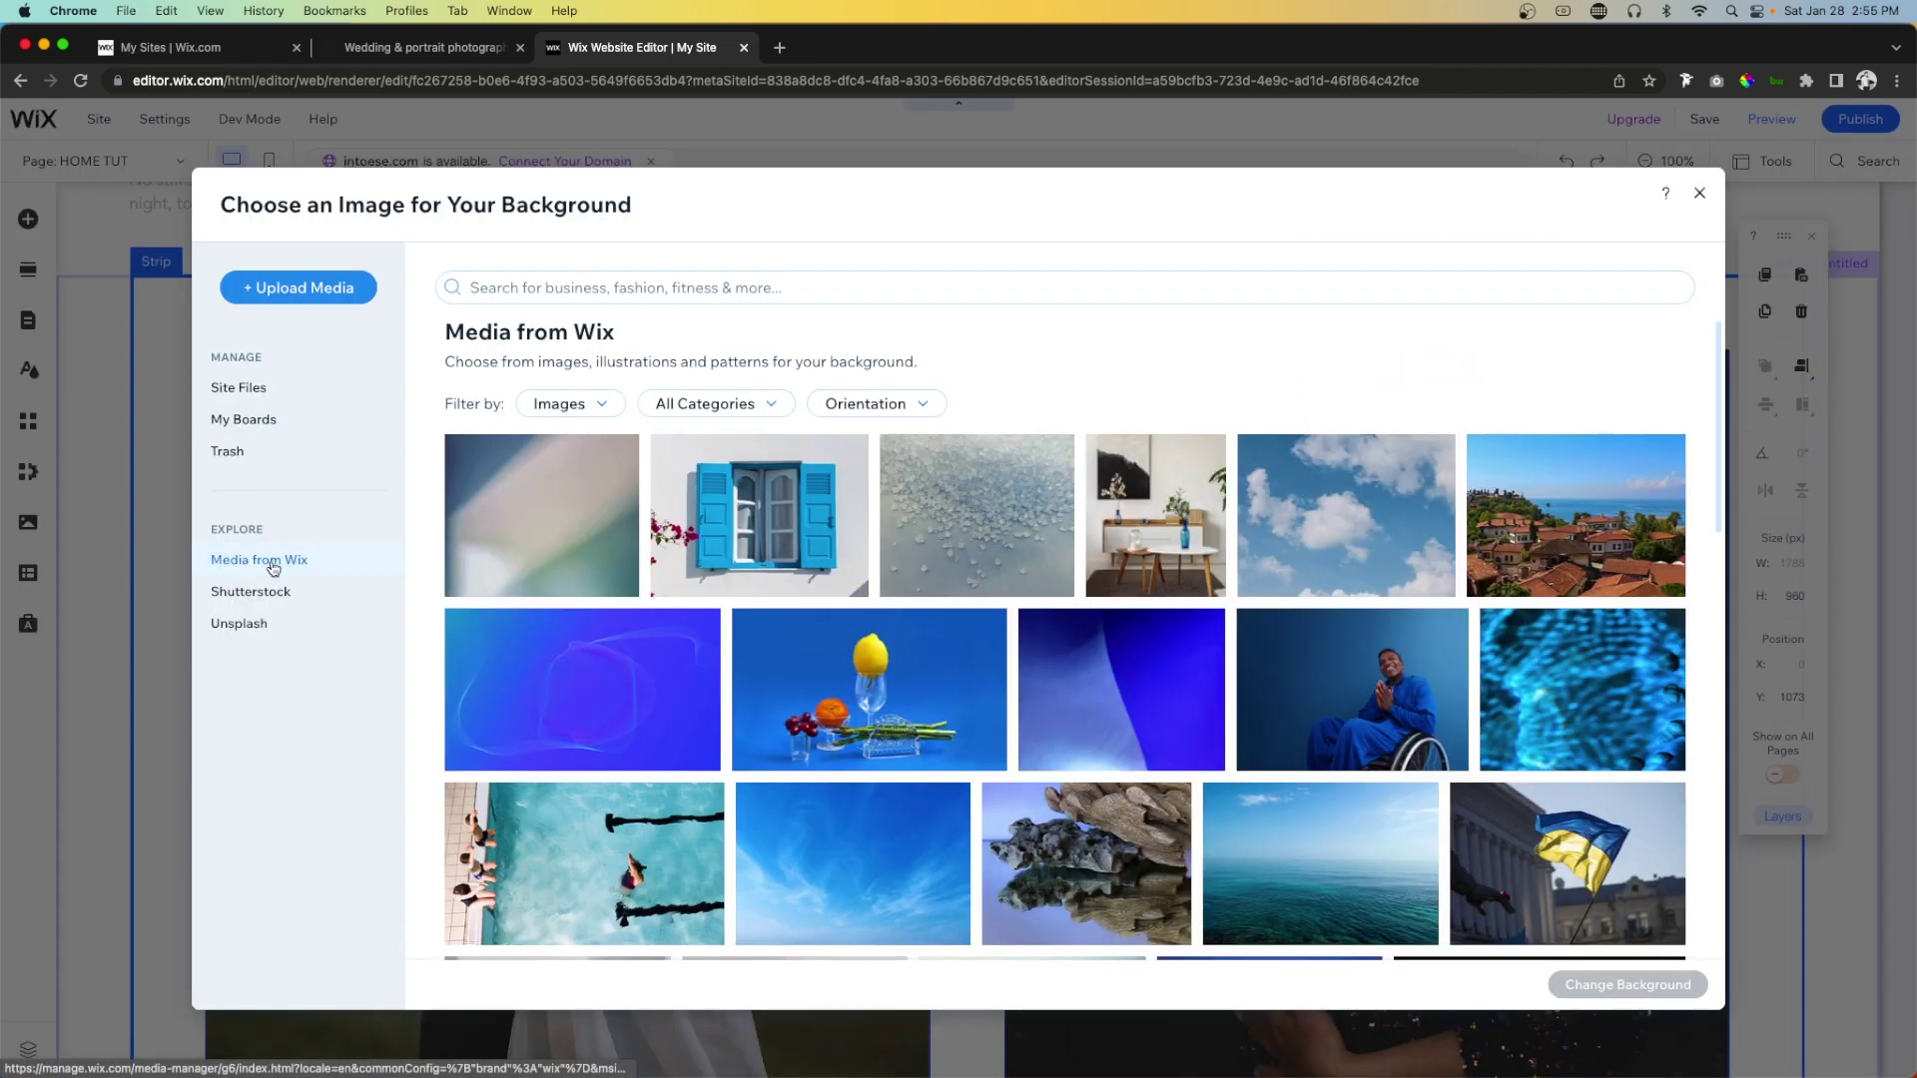
scroll(555, 608, down, 2)
scroll(555, 608, up, 2)
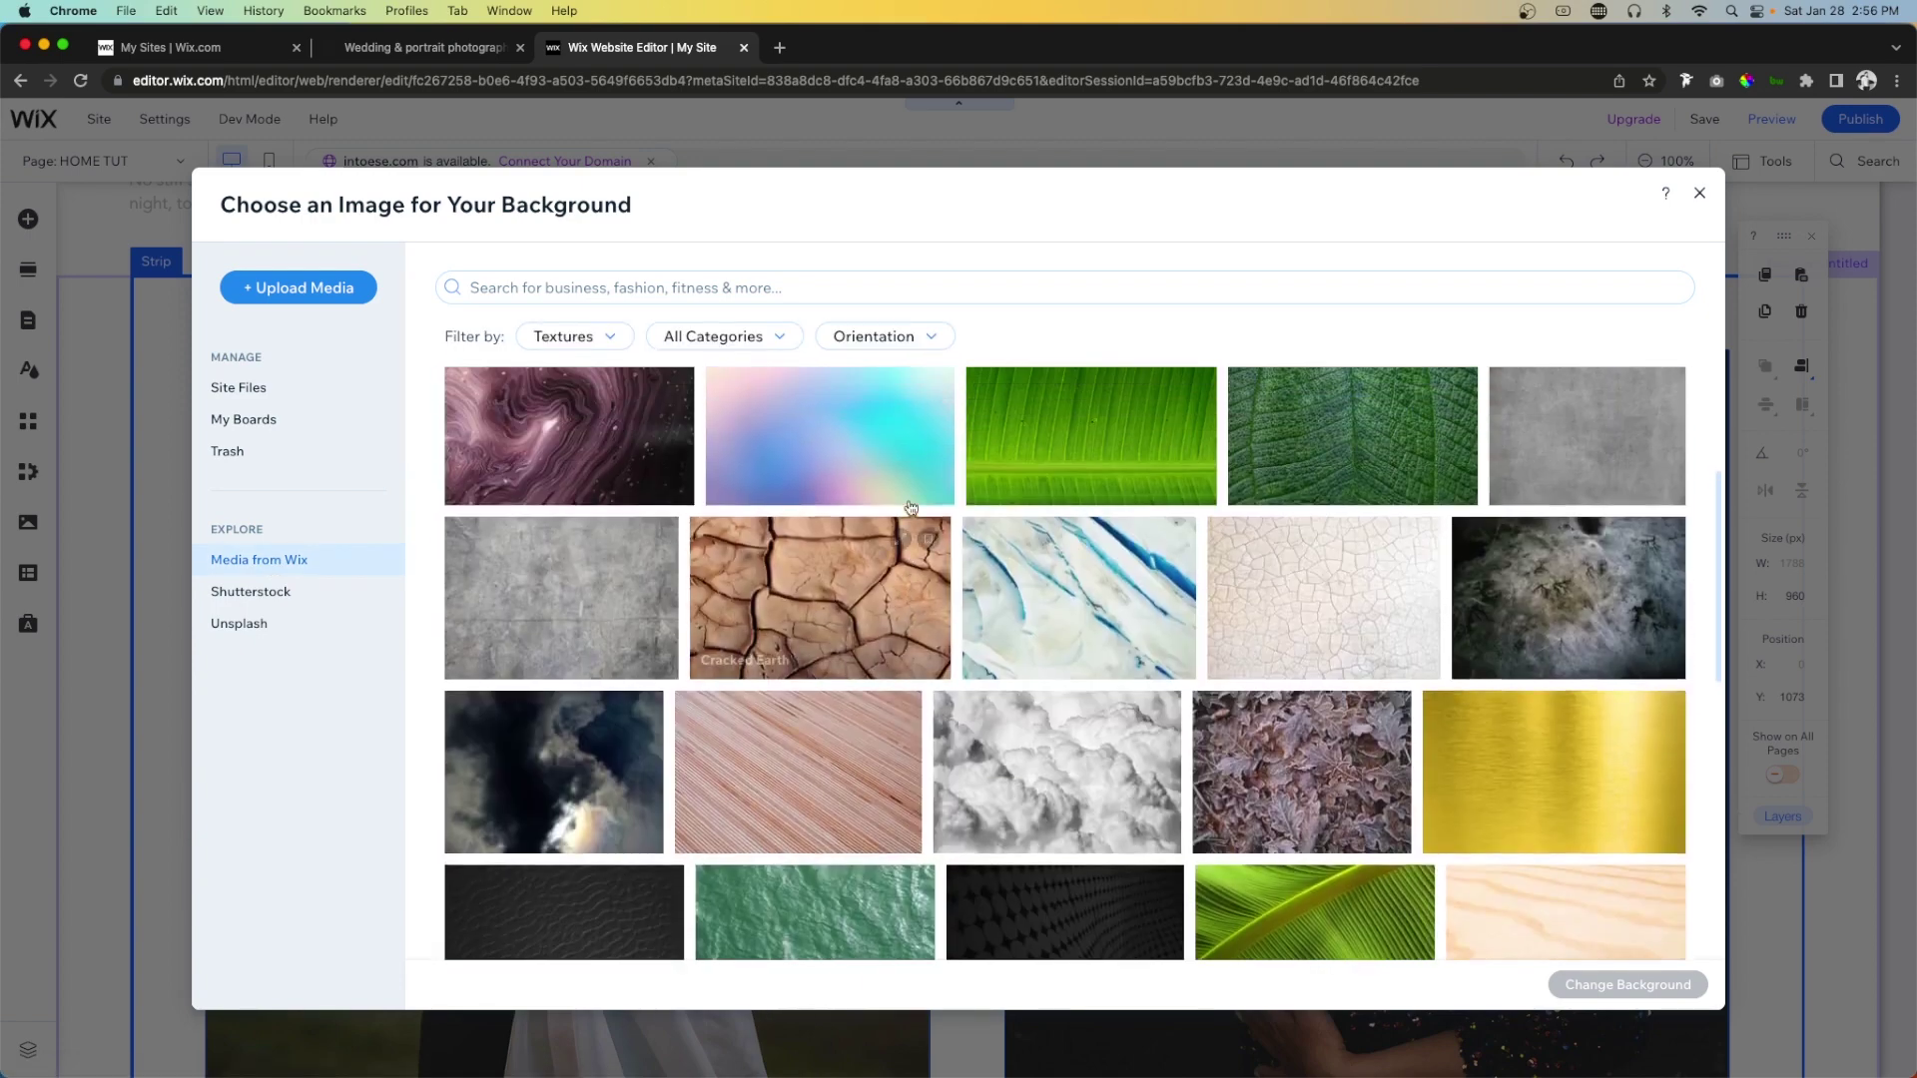
double_click(555, 611)
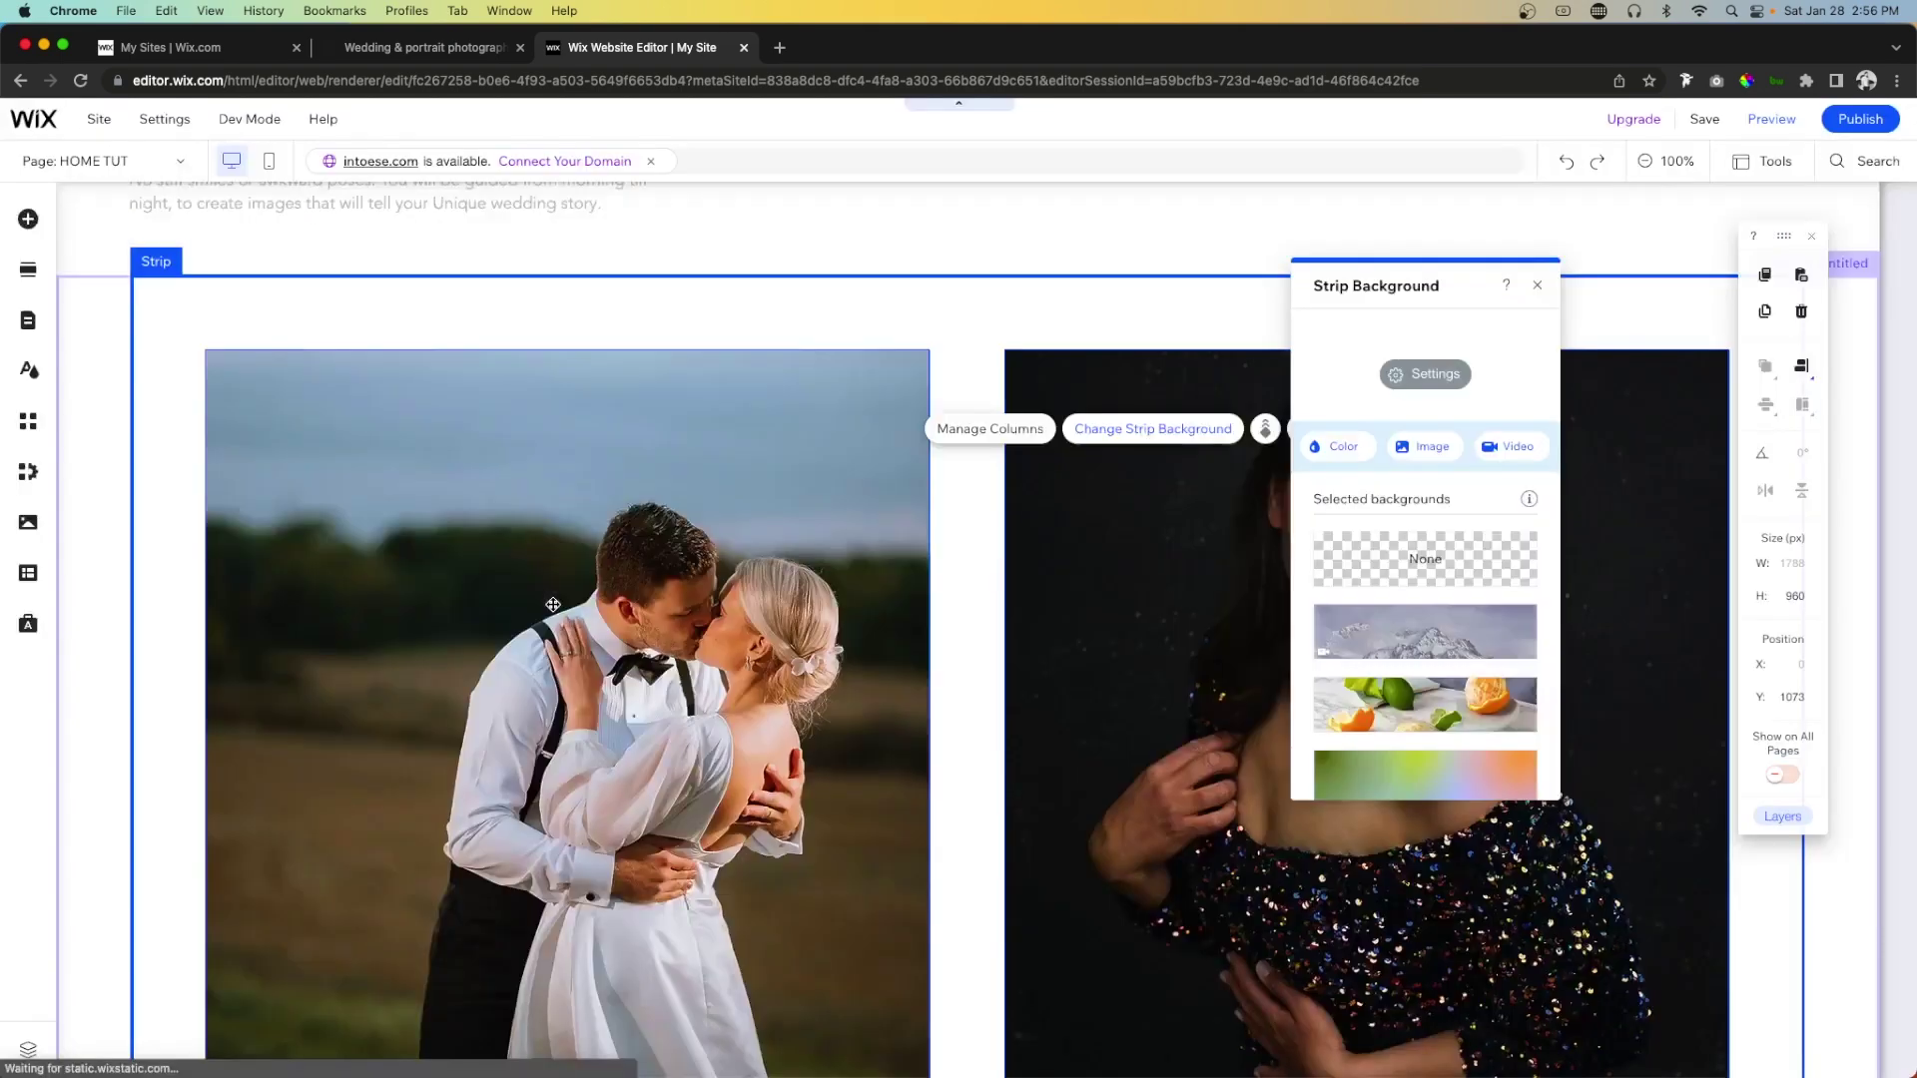
Put the brown theme color behind the strip's background image and reduce the image opacity to 7%.
click(1438, 383)
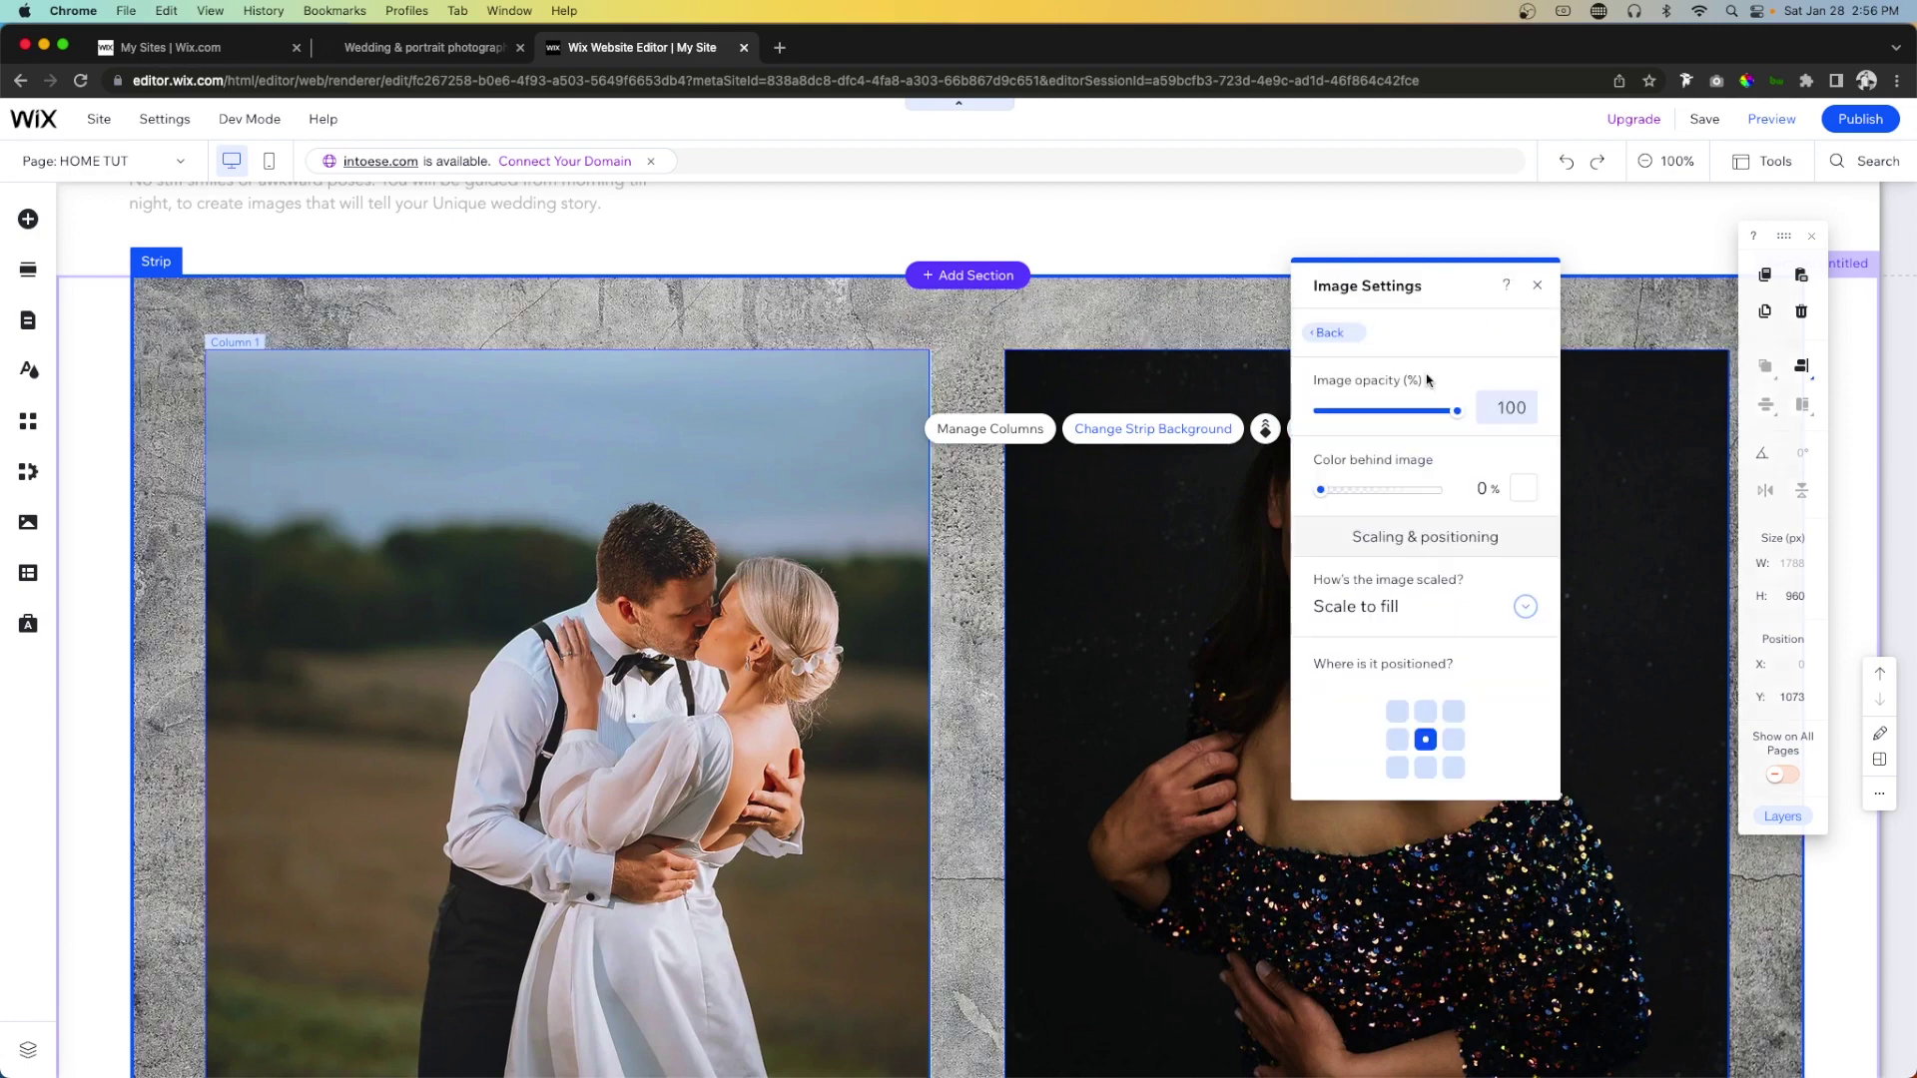
click(1523, 489)
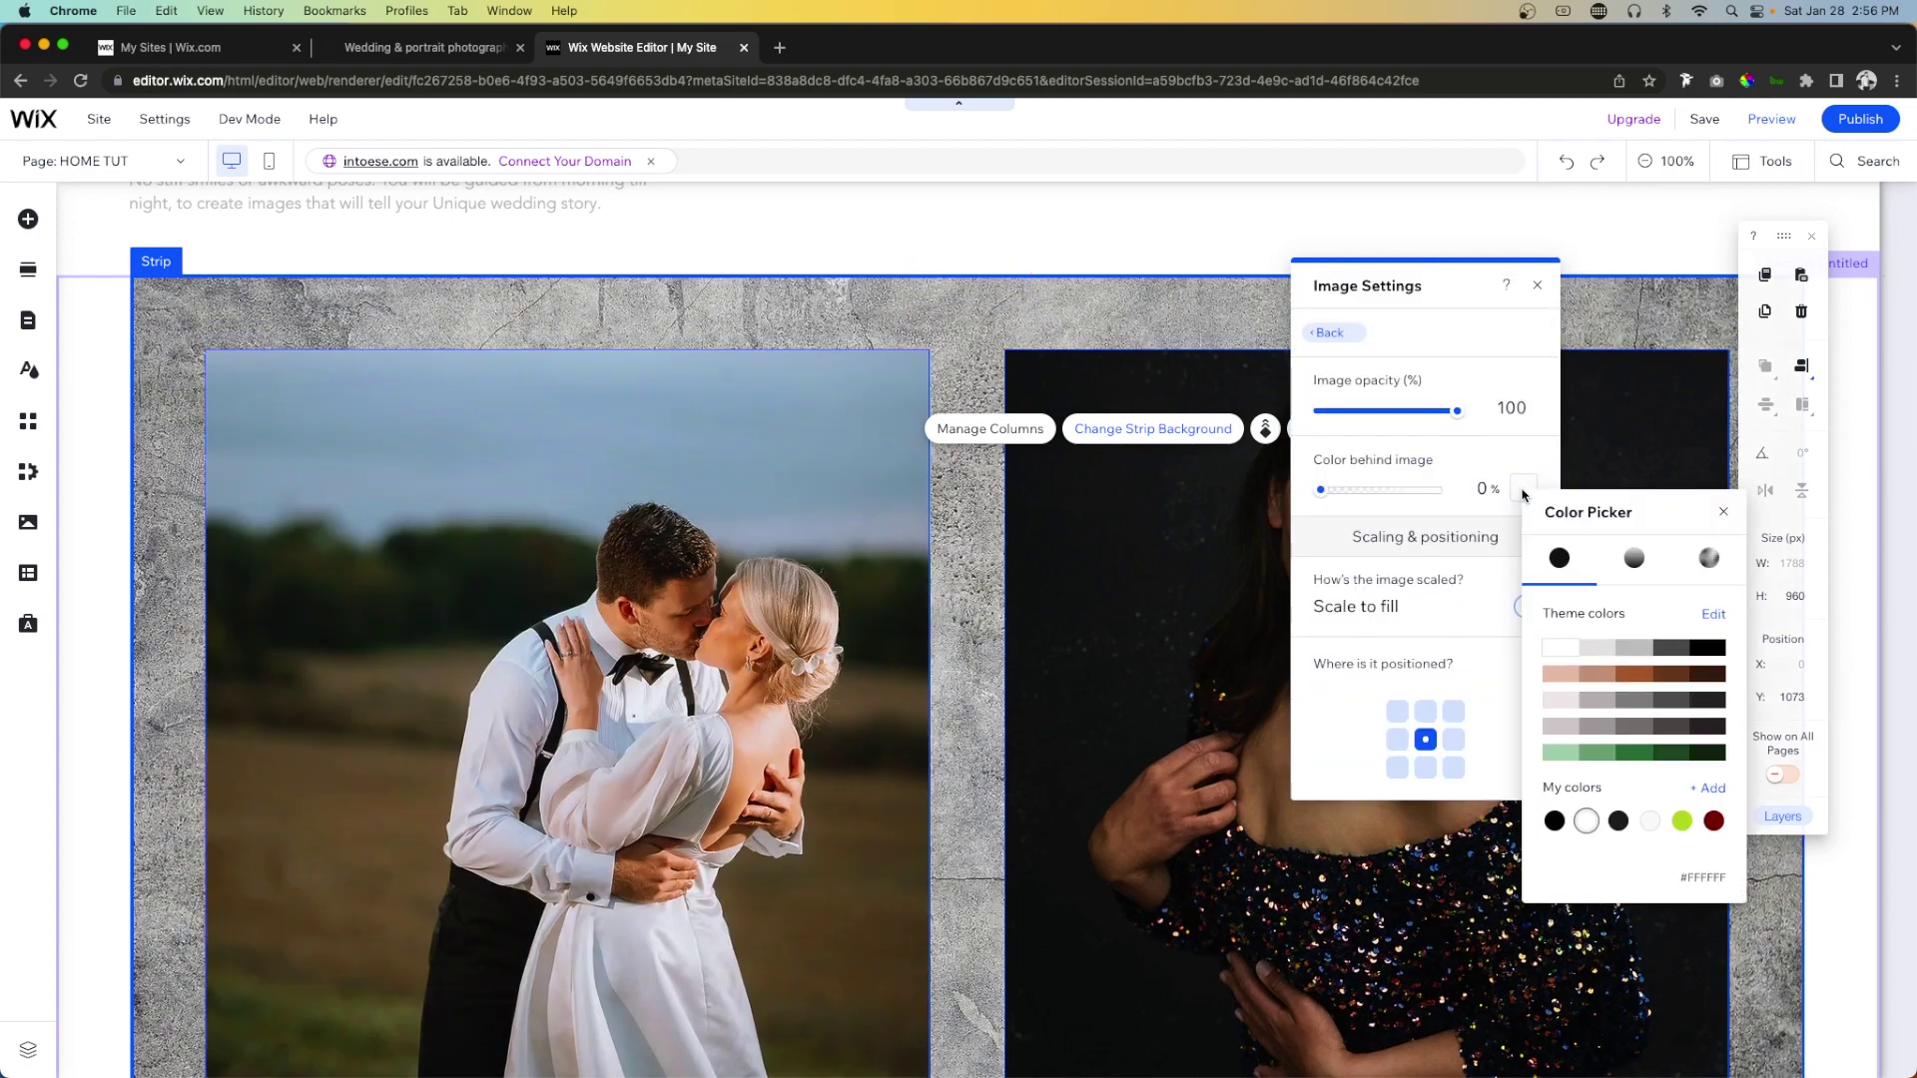
click(1633, 674)
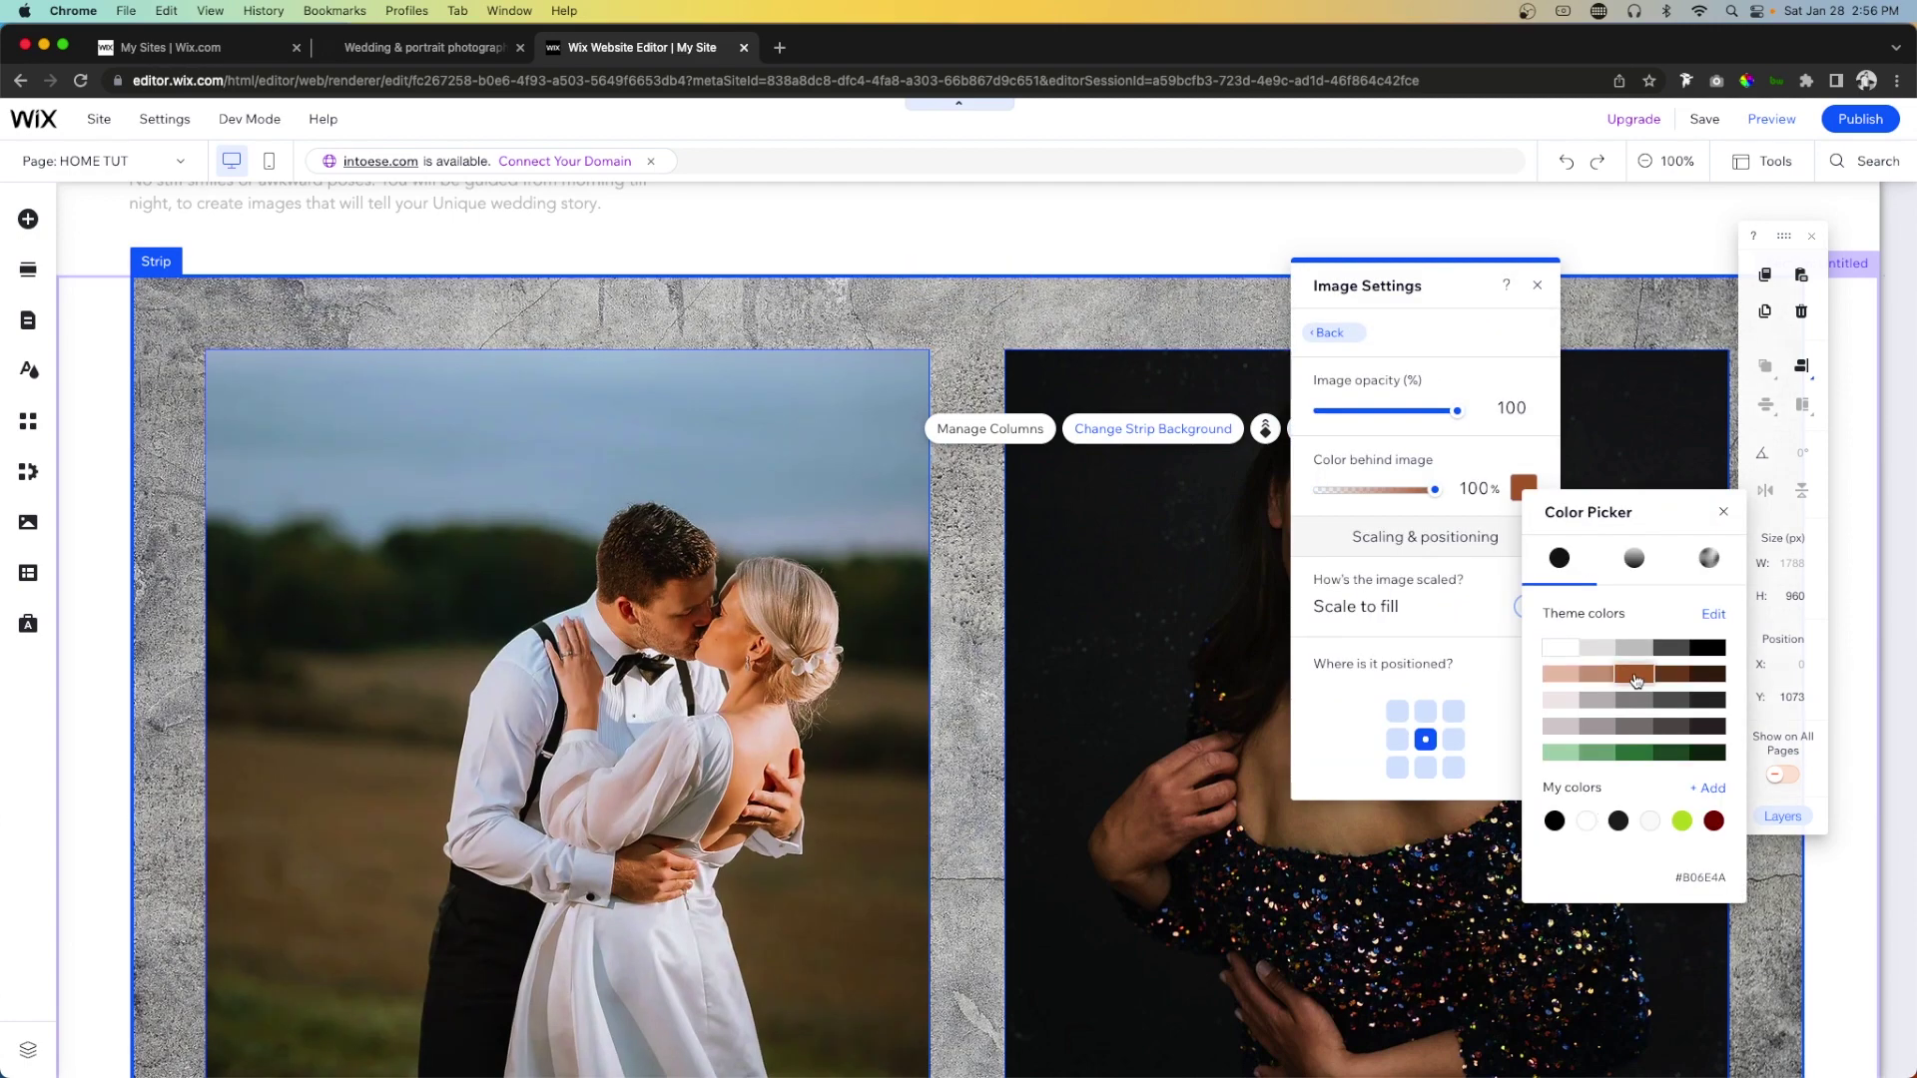
click(1466, 383)
drag(1457, 410, 1319, 418)
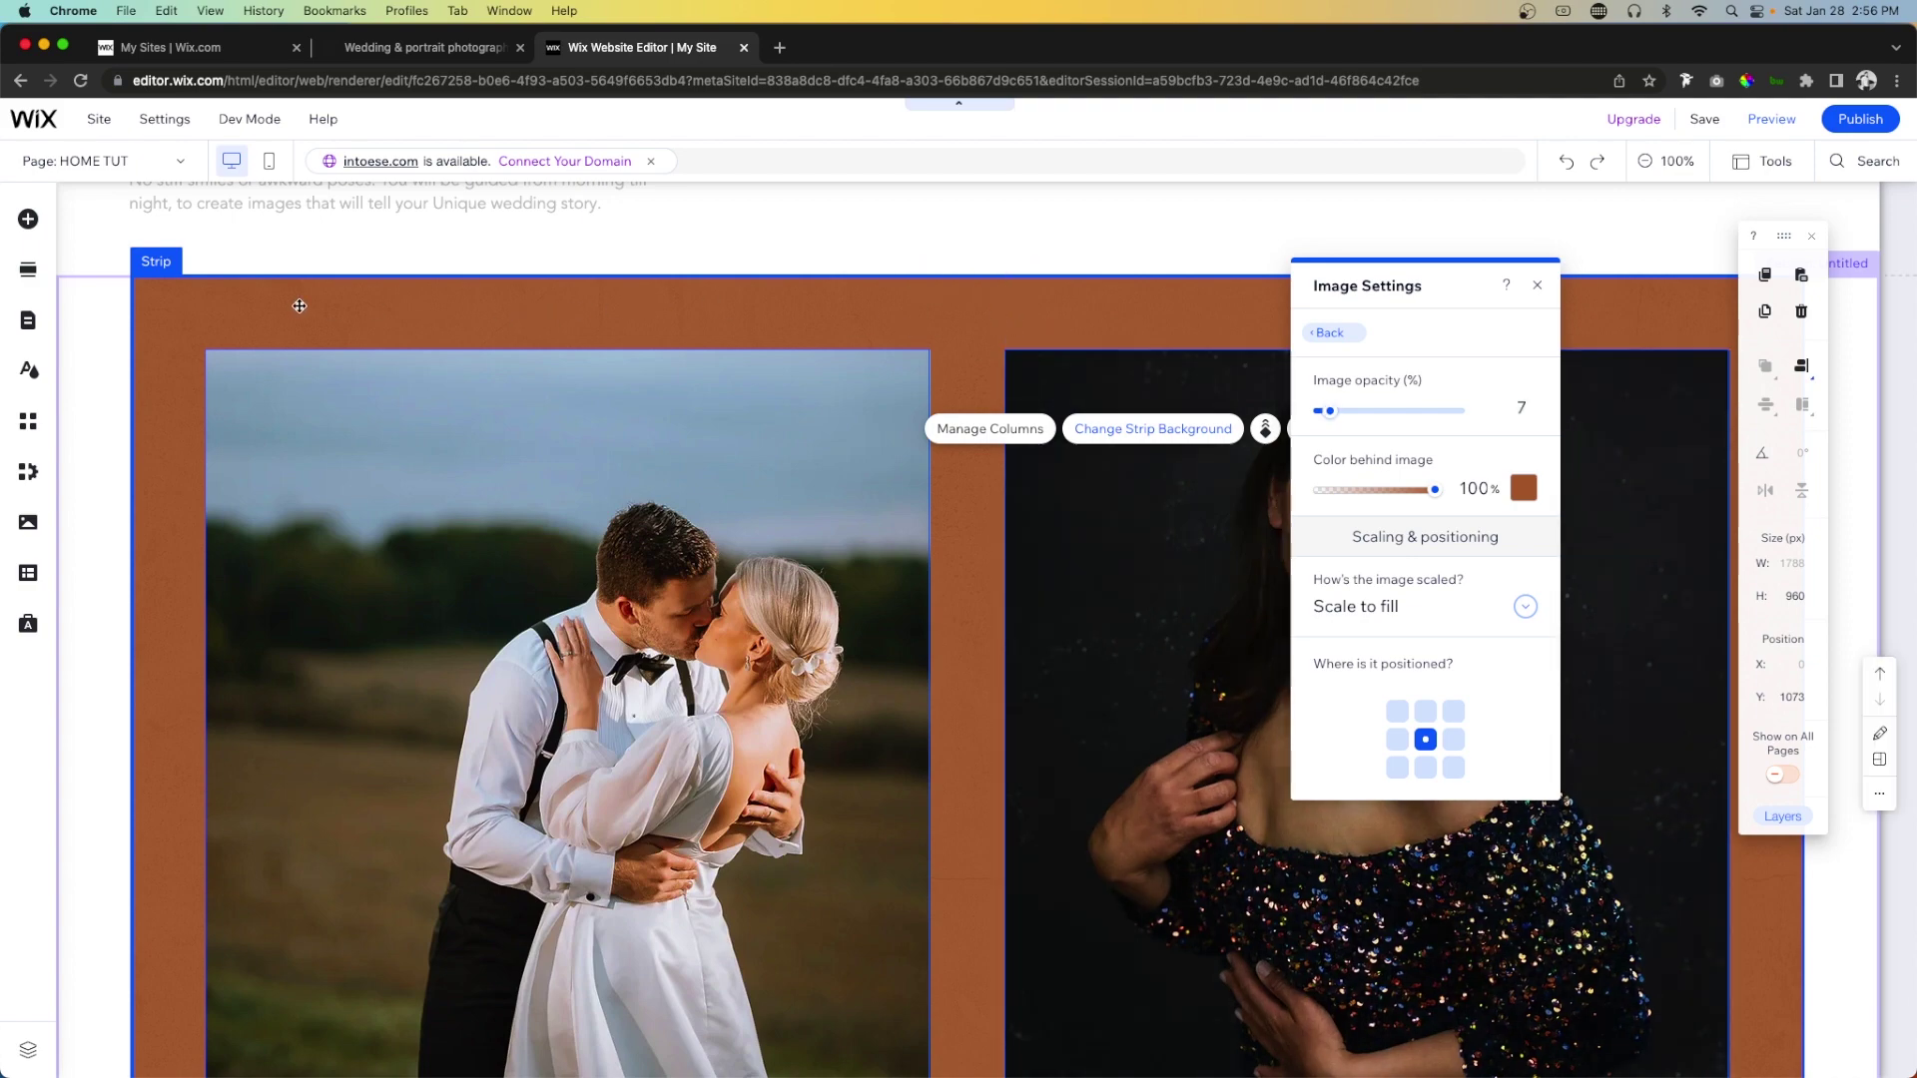
Align the content of both strip columns to the left in their column layouts.
scroll(188, 616, down, 3)
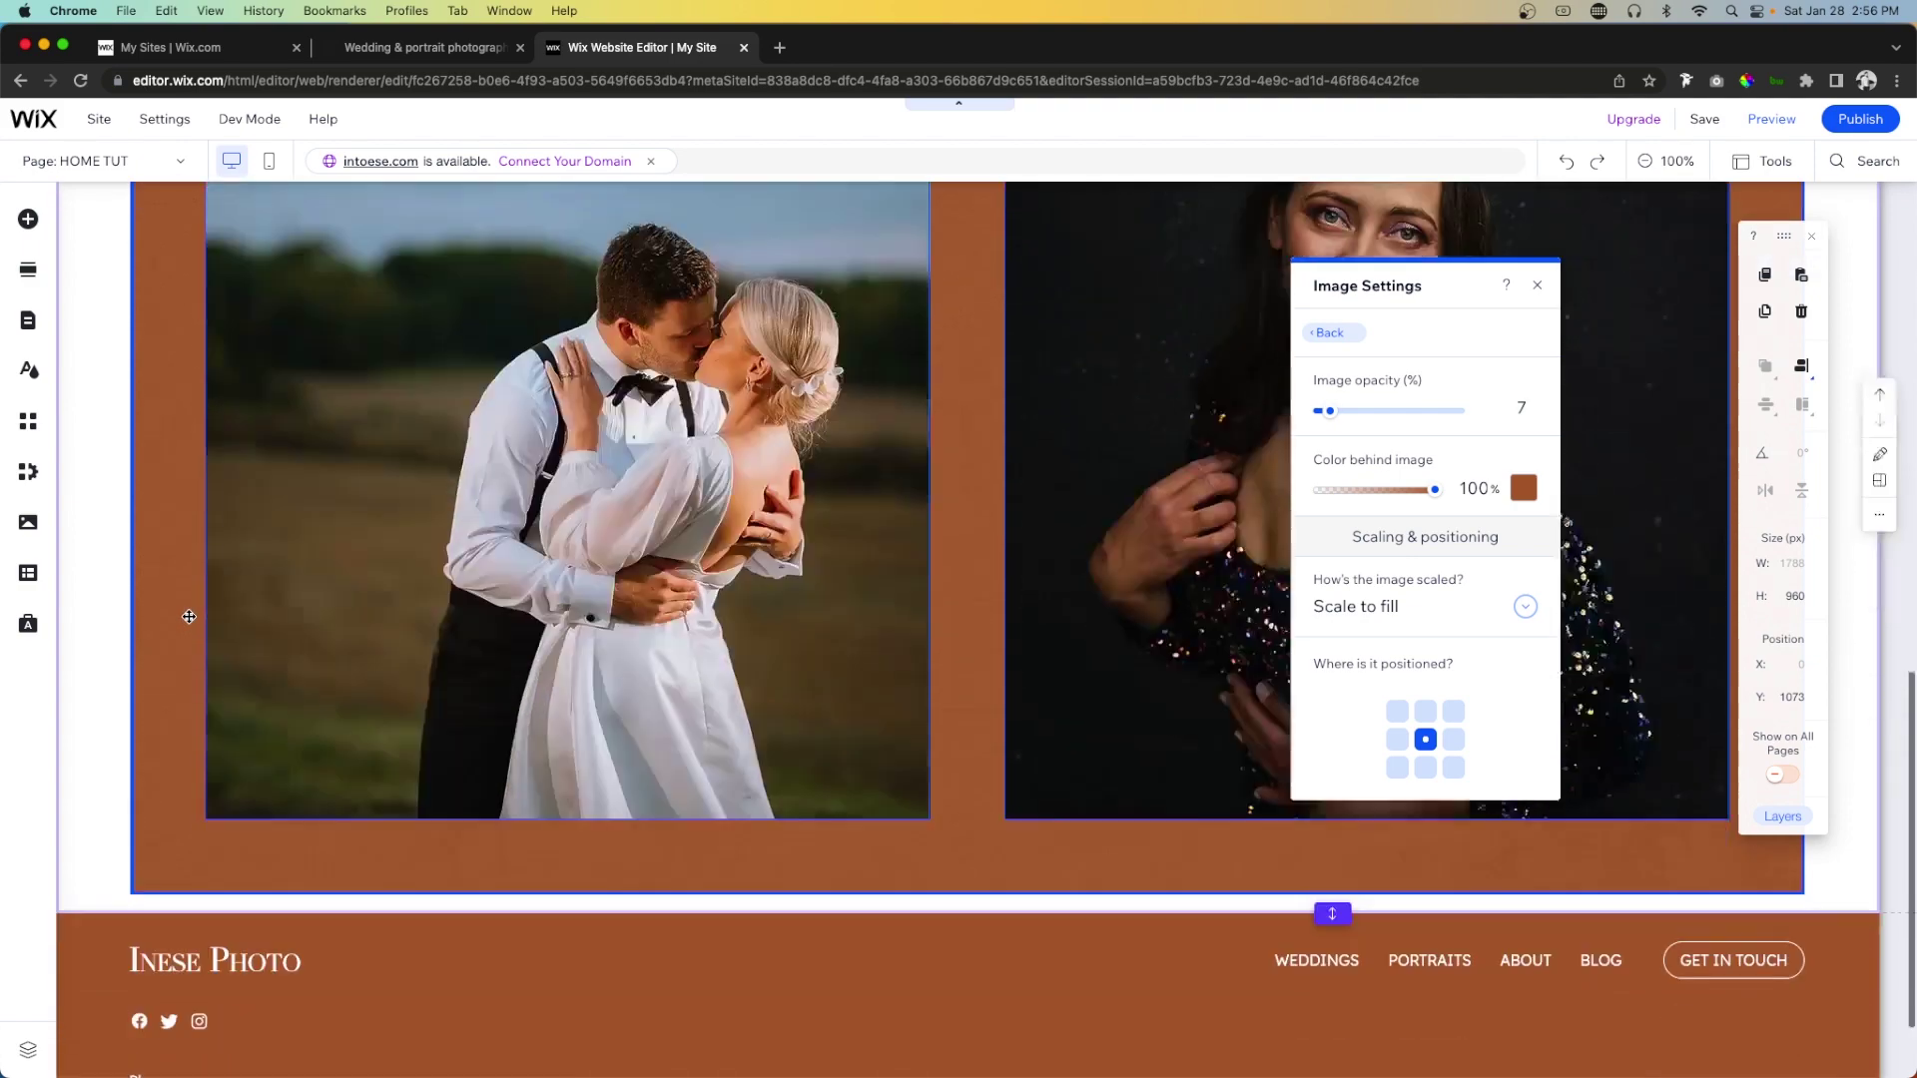
scroll(399, 598, up, 2)
click(699, 599)
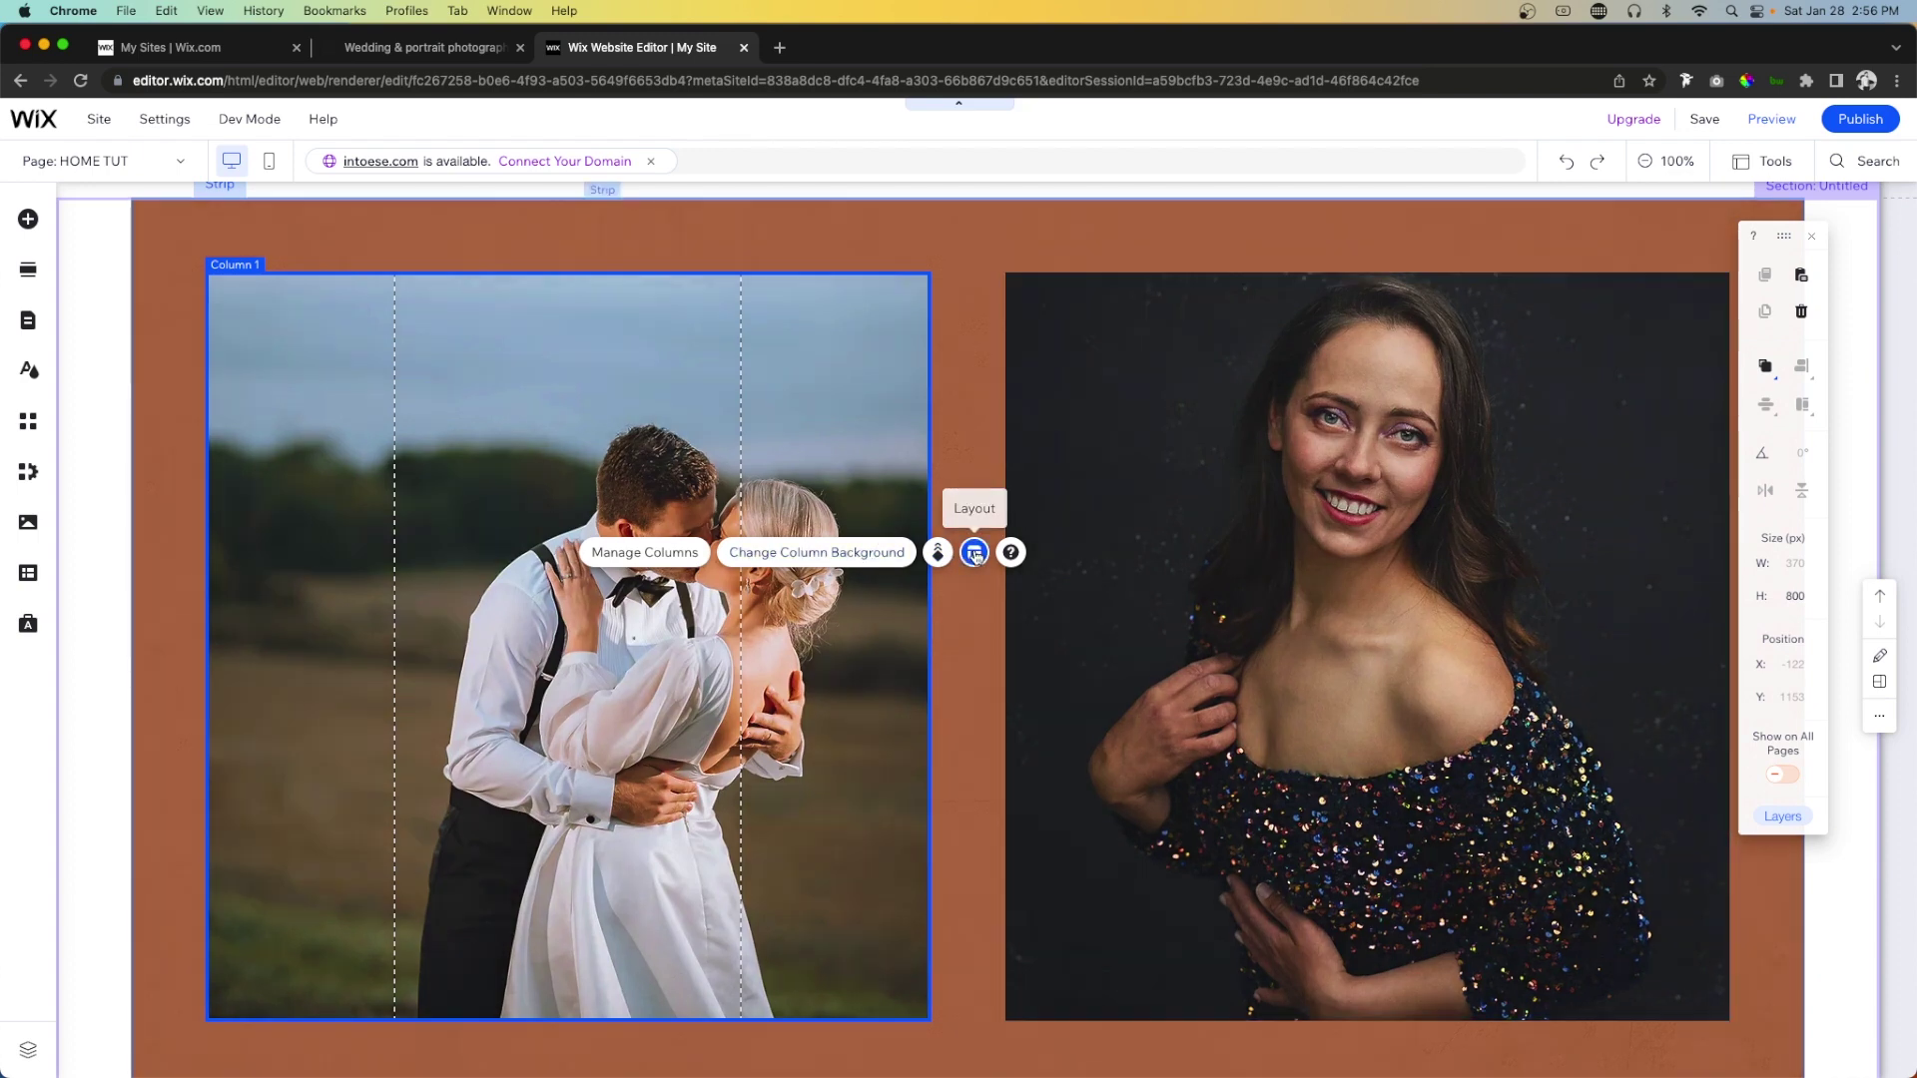
click(973, 552)
click(983, 438)
click(1321, 614)
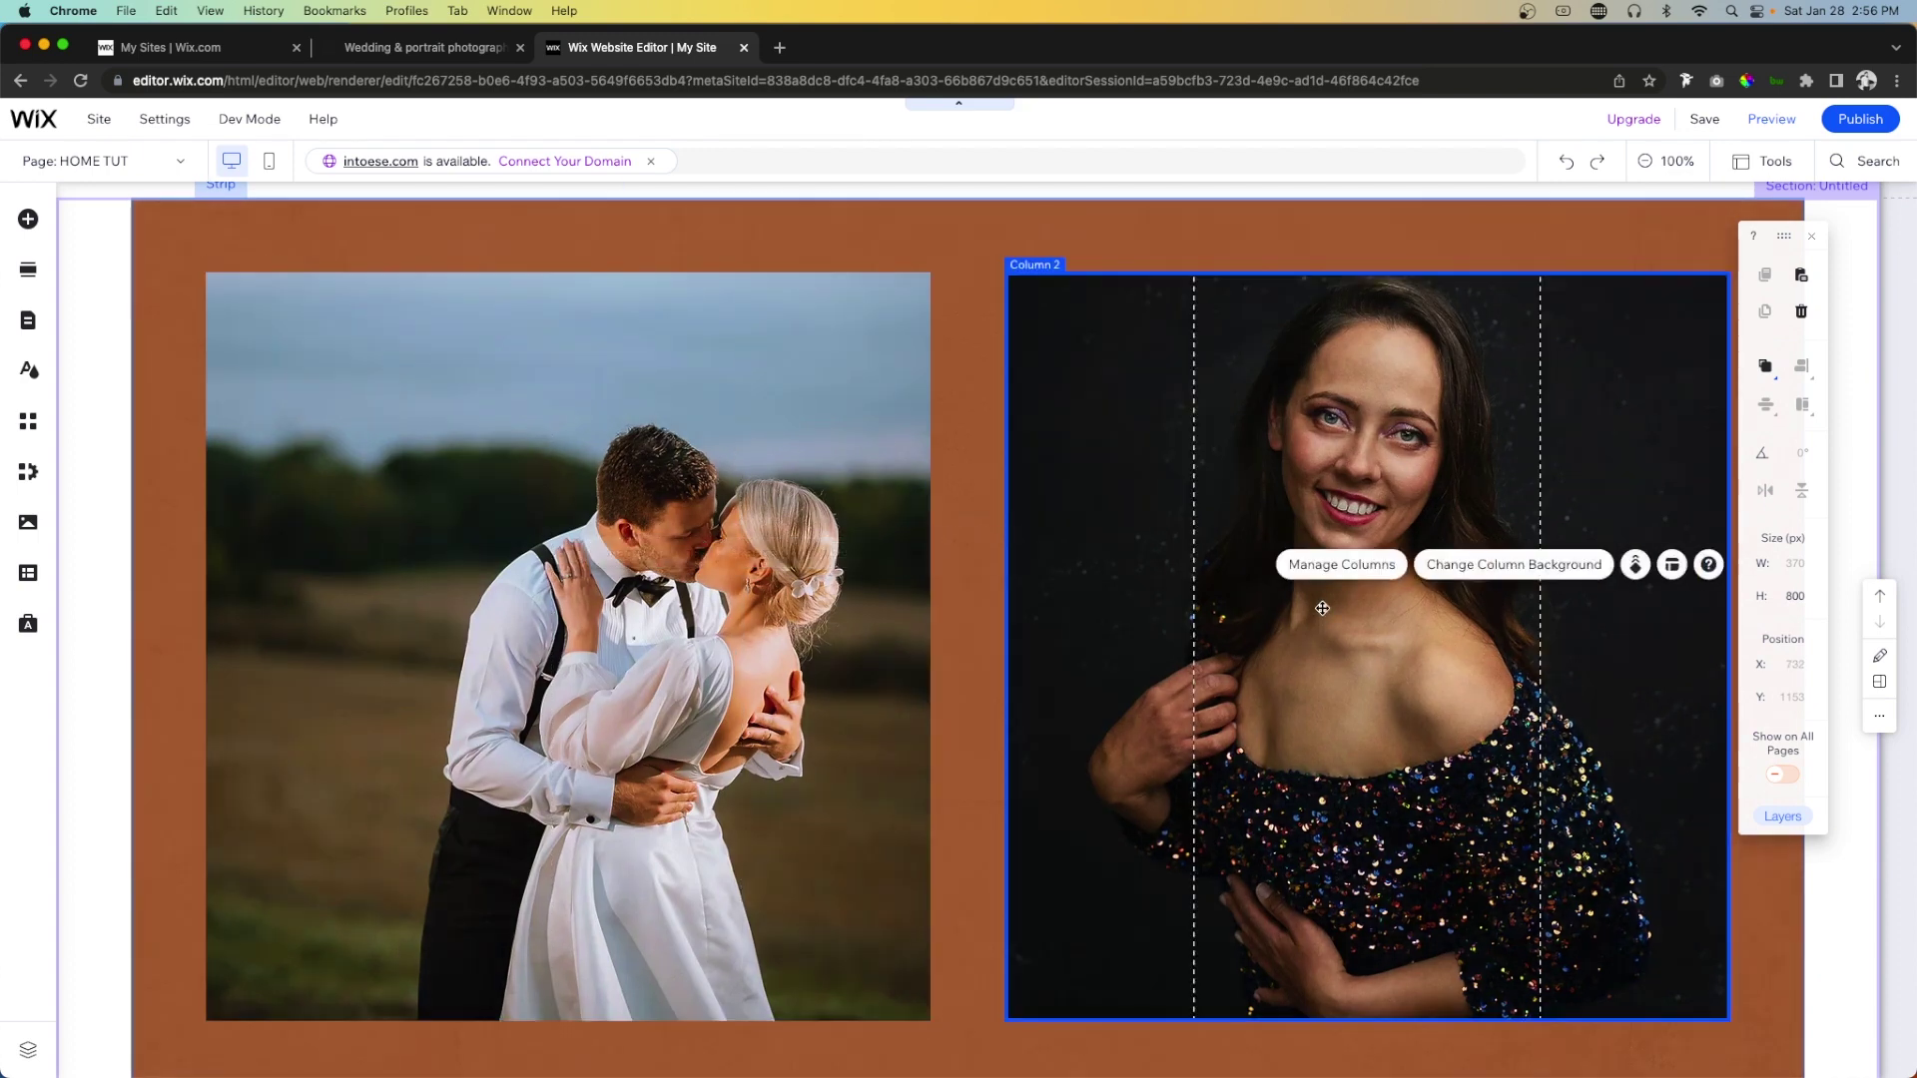
click(1671, 564)
click(769, 414)
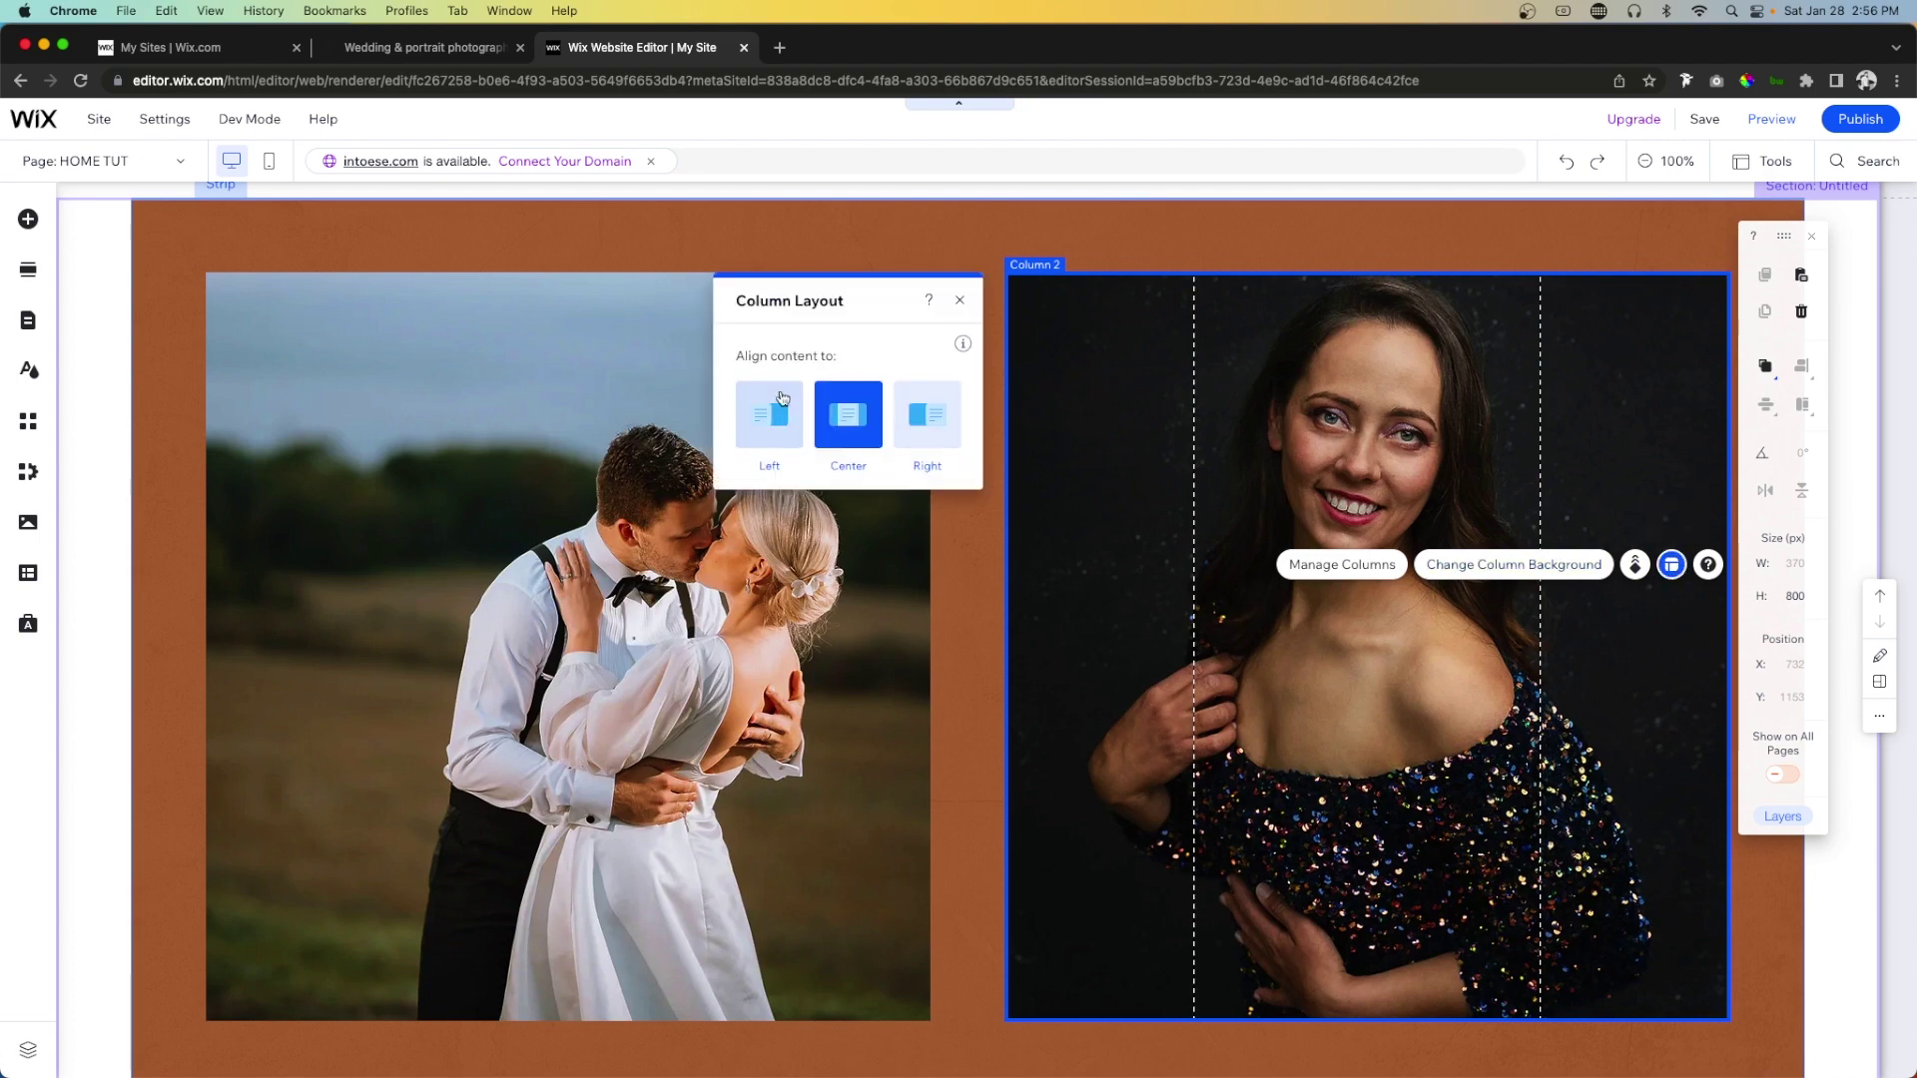
Add a Heading 3 text to the first column and align it to the column's left and bottom edges.
click(456, 489)
scroll(399, 499, down, 2)
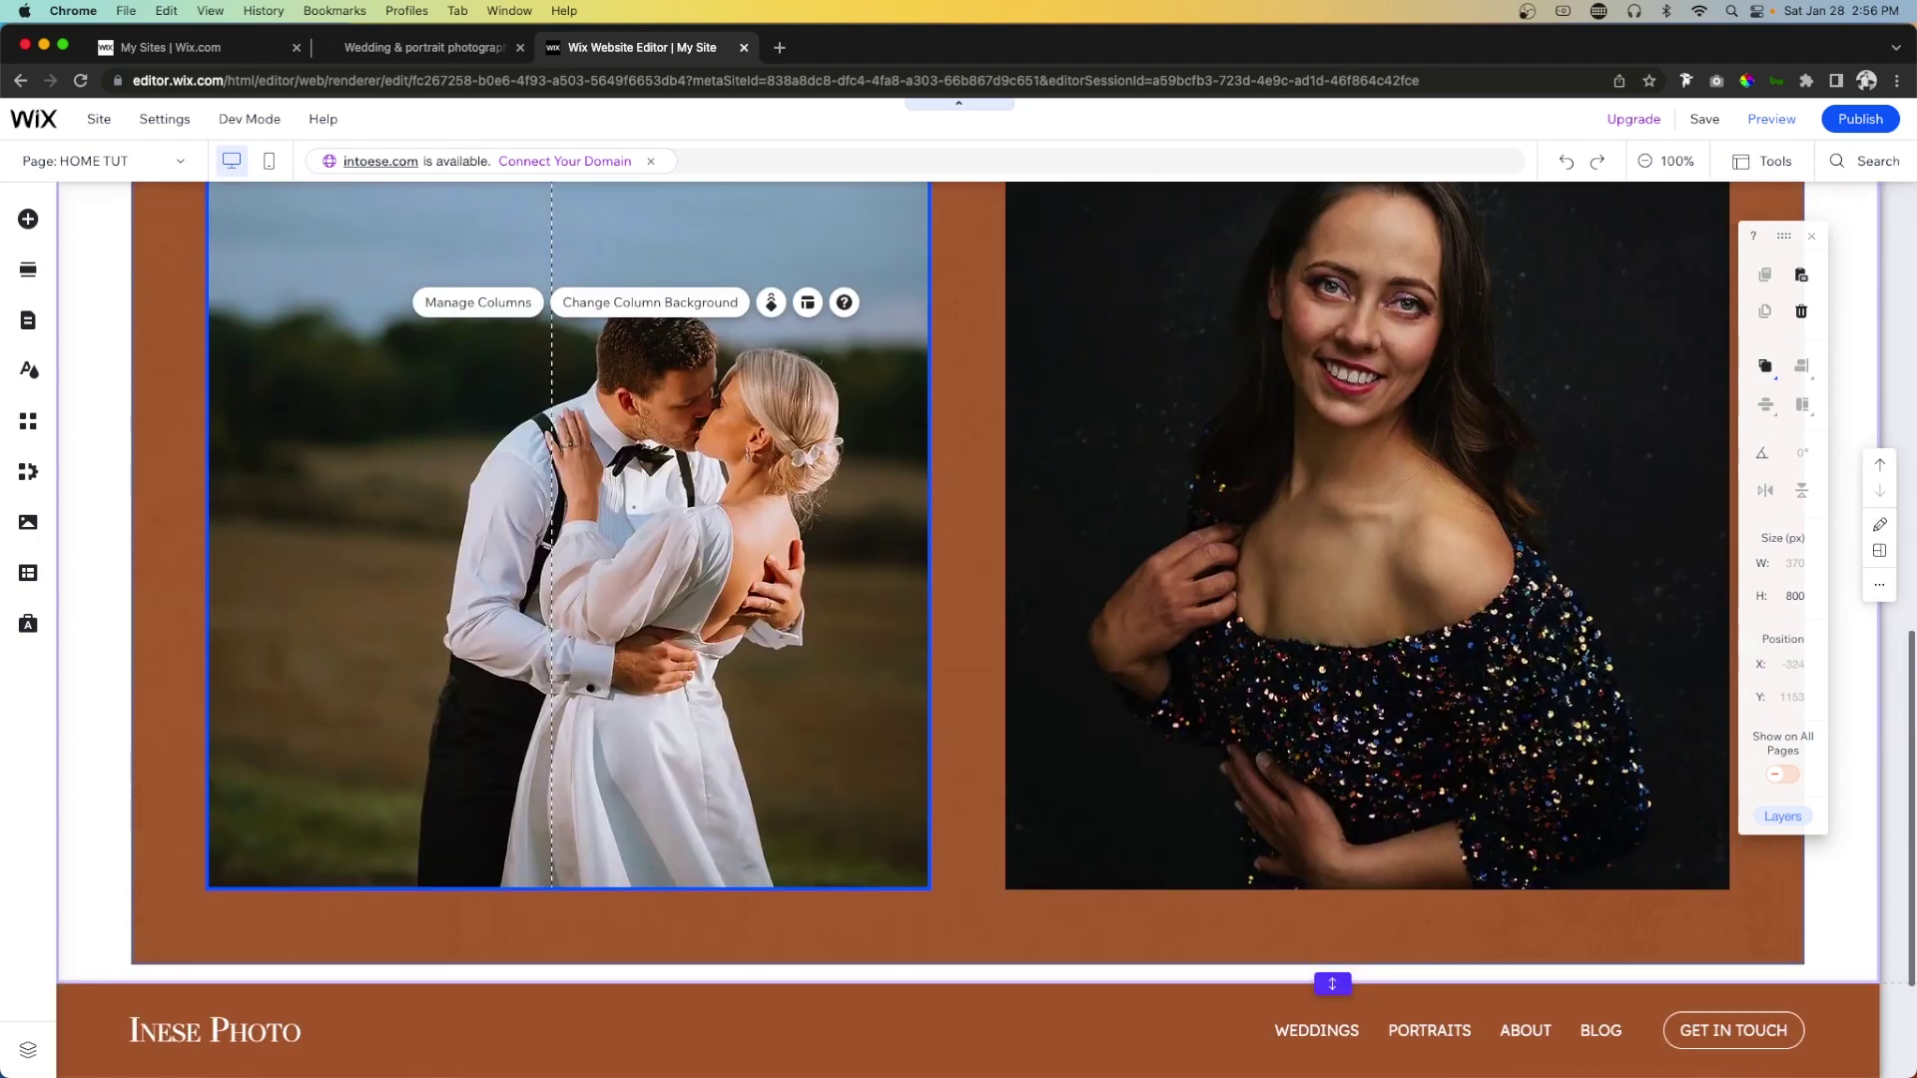
click(28, 218)
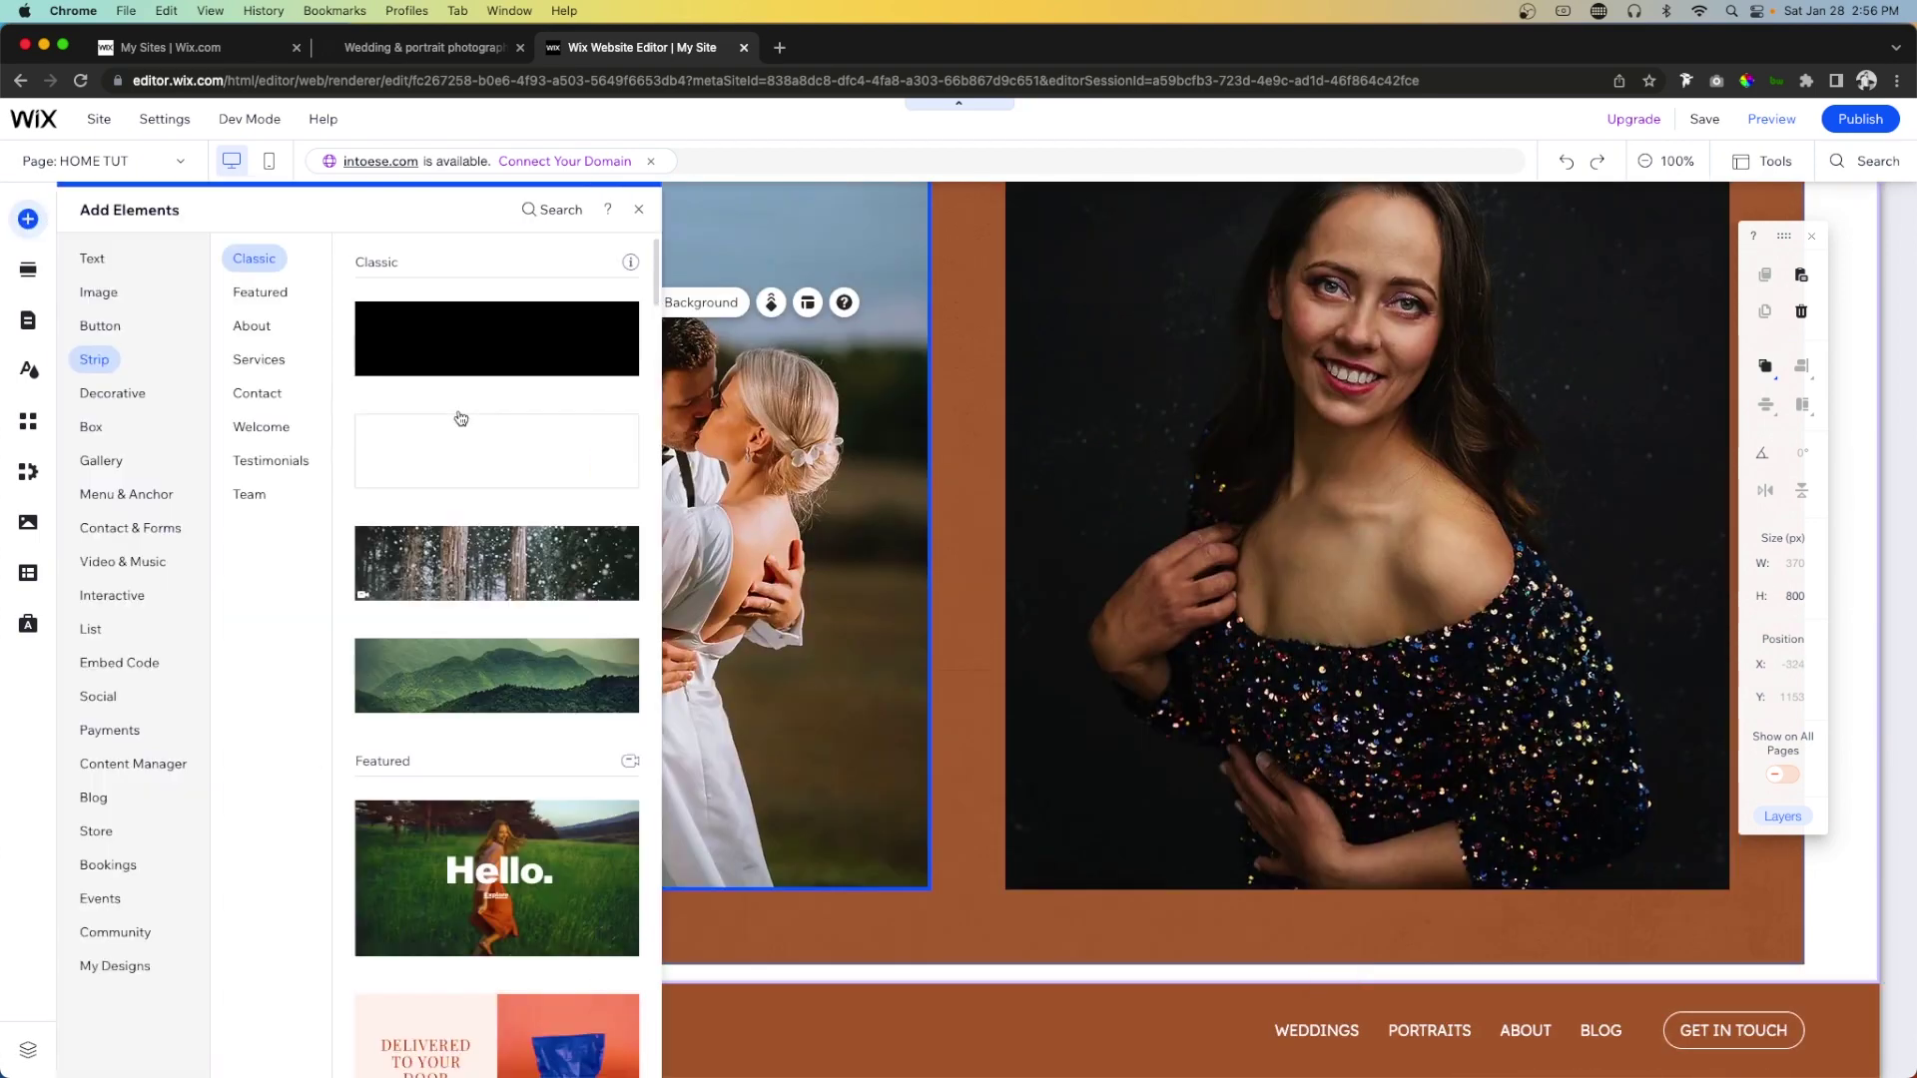
click(81, 261)
drag(424, 469, 613, 684)
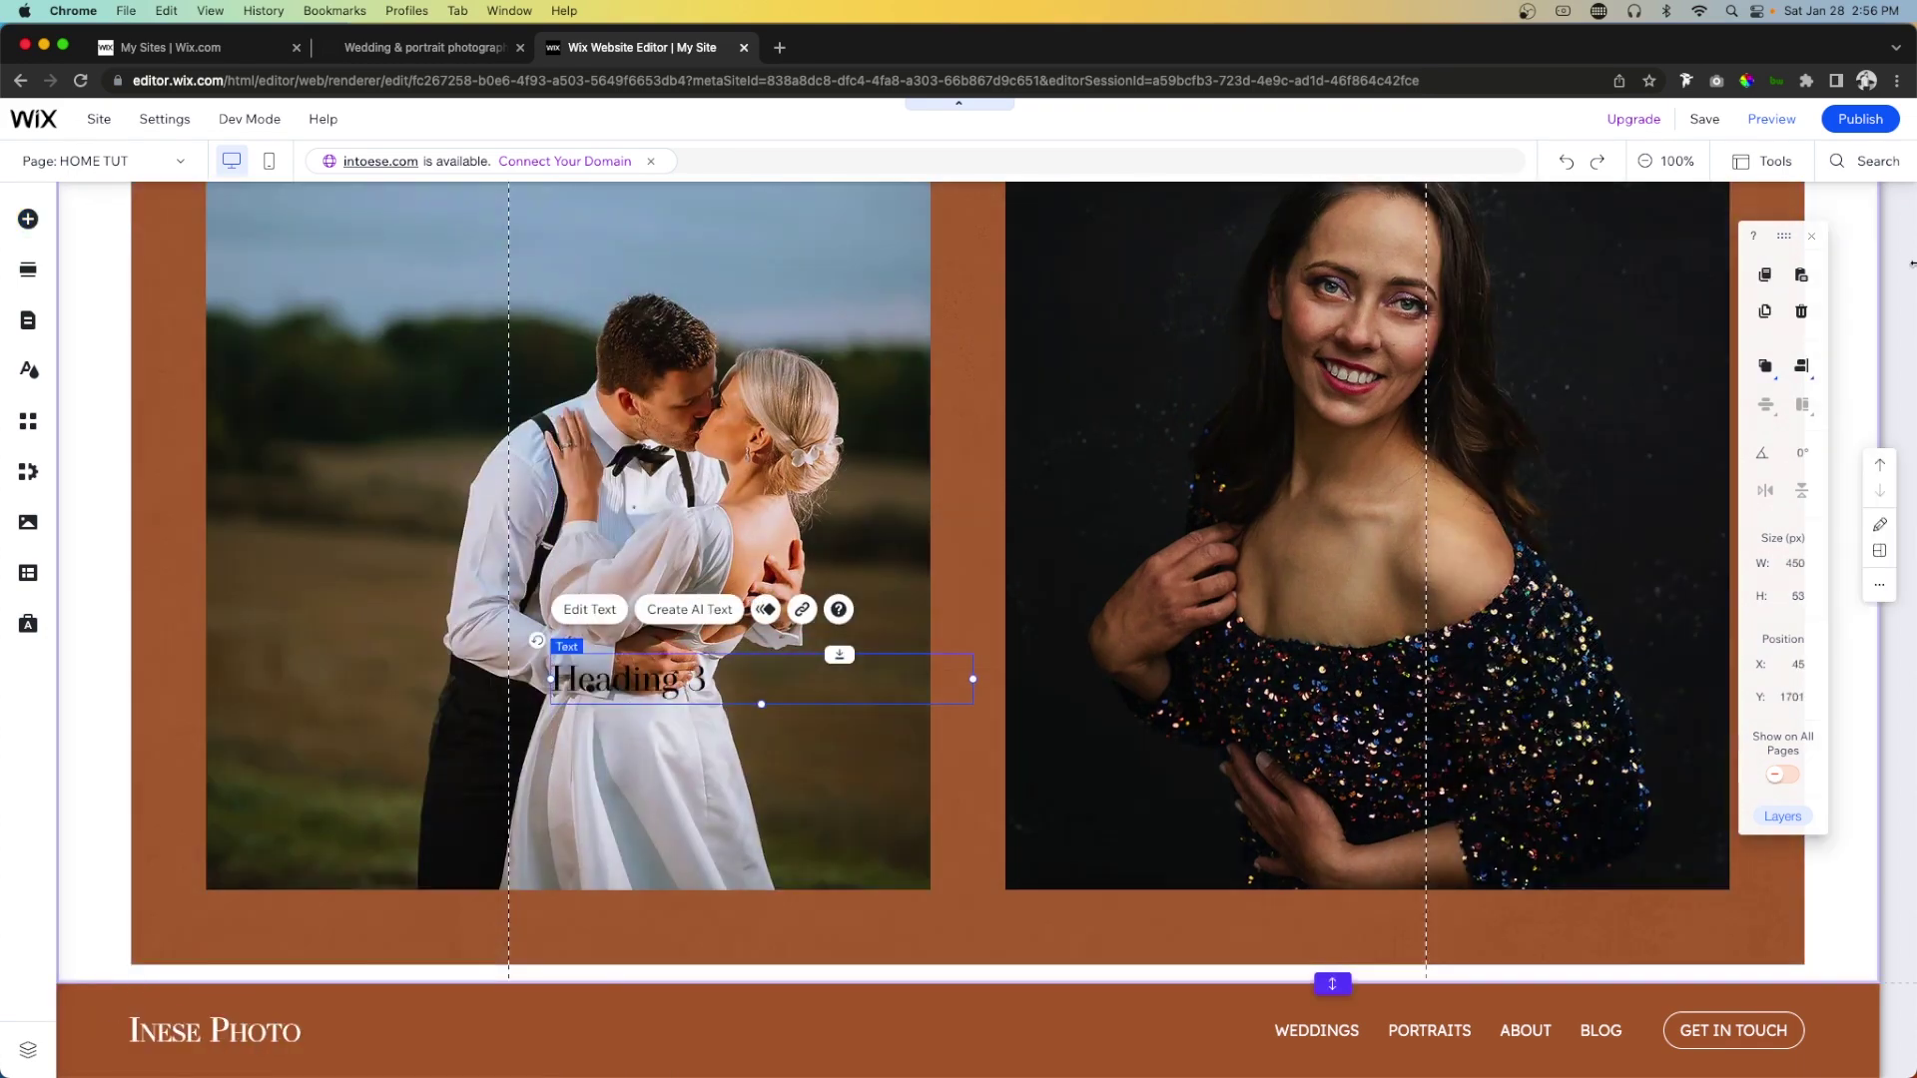
click(1725, 369)
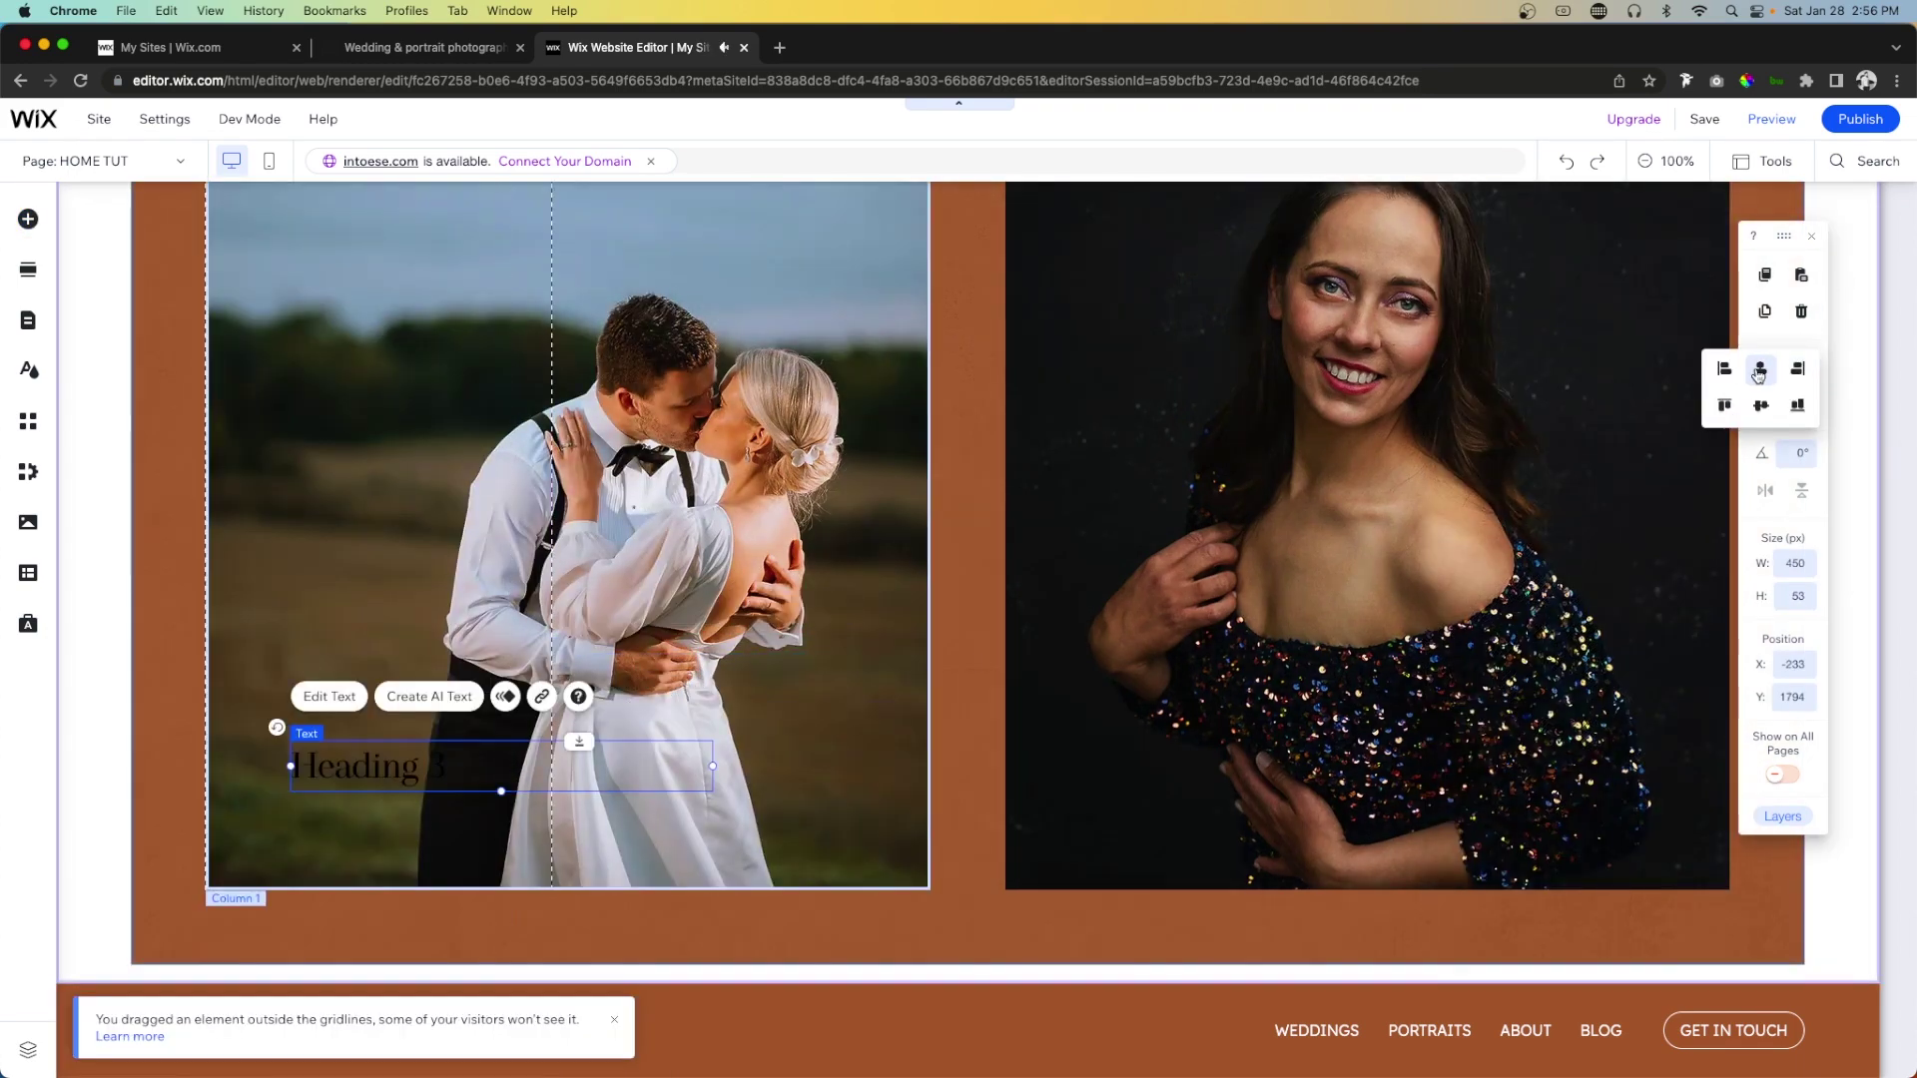
click(1797, 404)
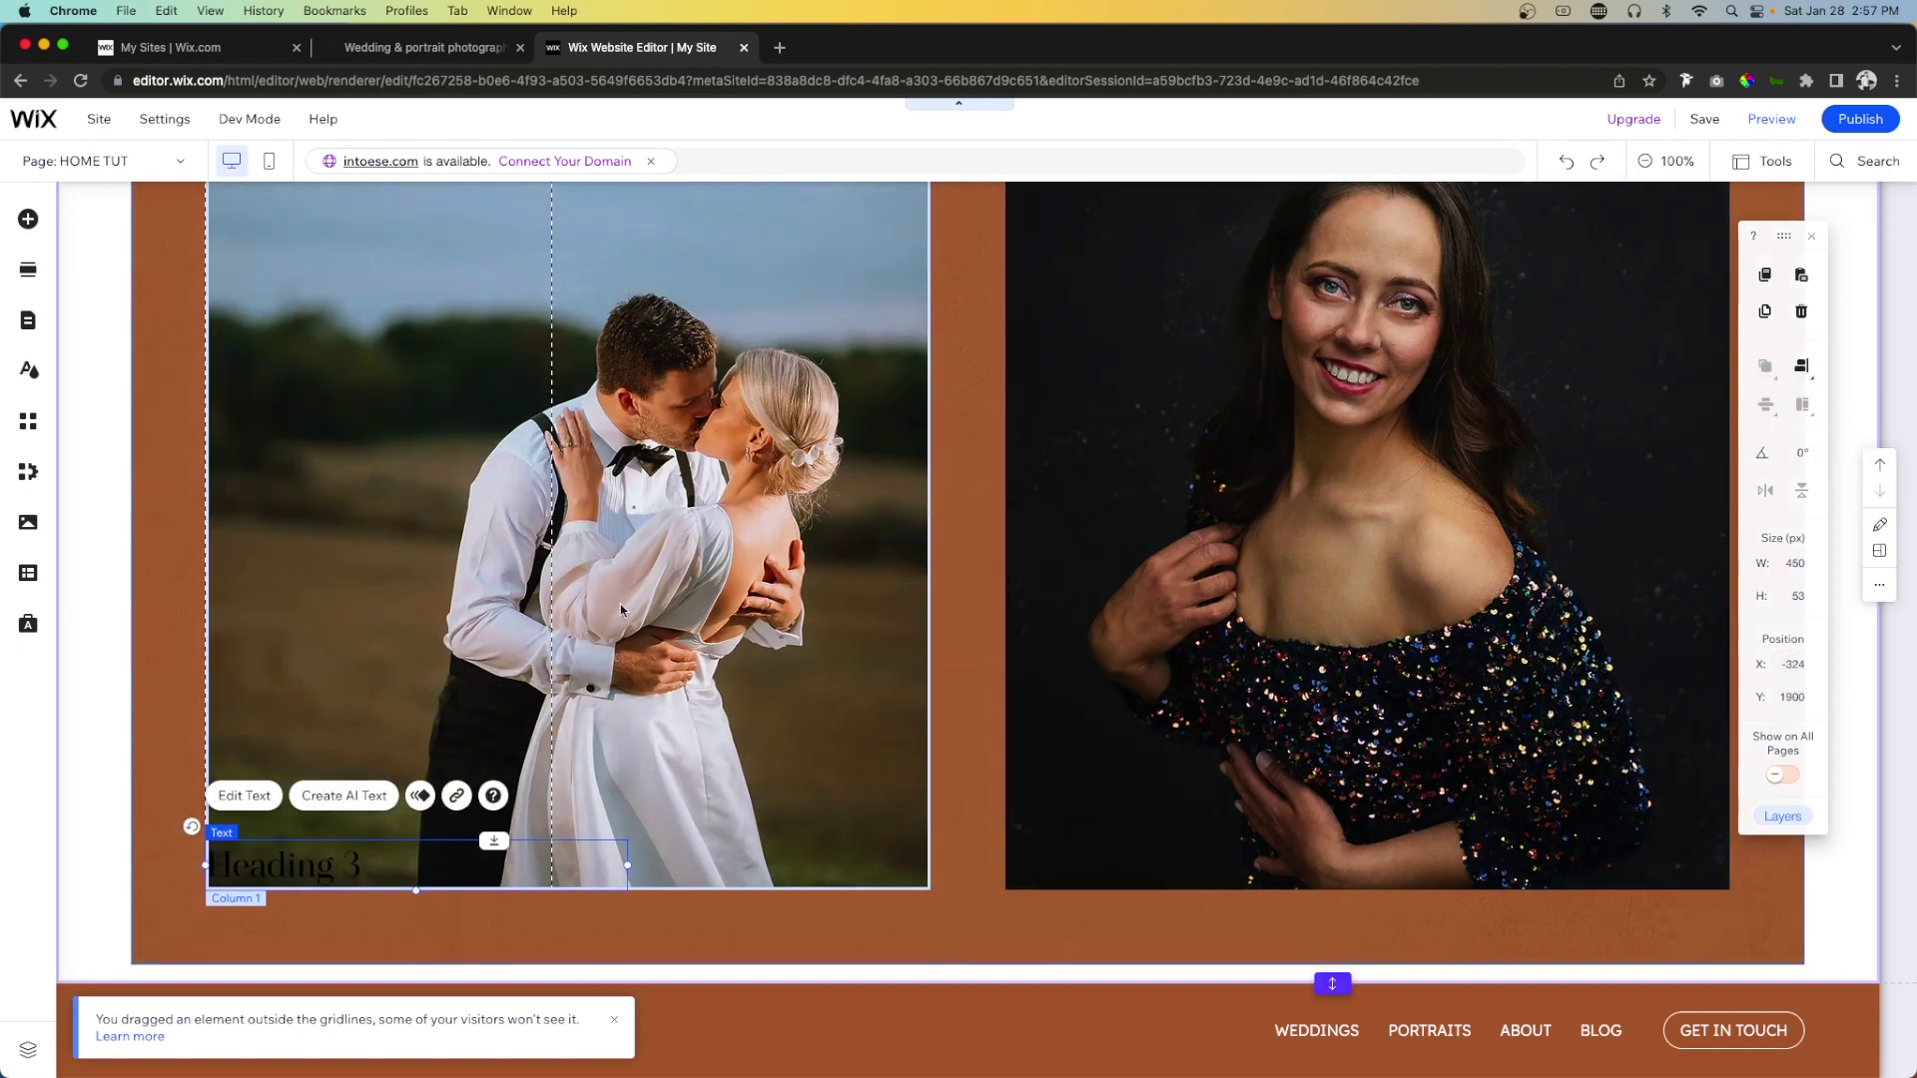
Move the Heading 3 text 20 px up and 20 px to the right within the first column.
key(shift+Up)
key(shift+Up)
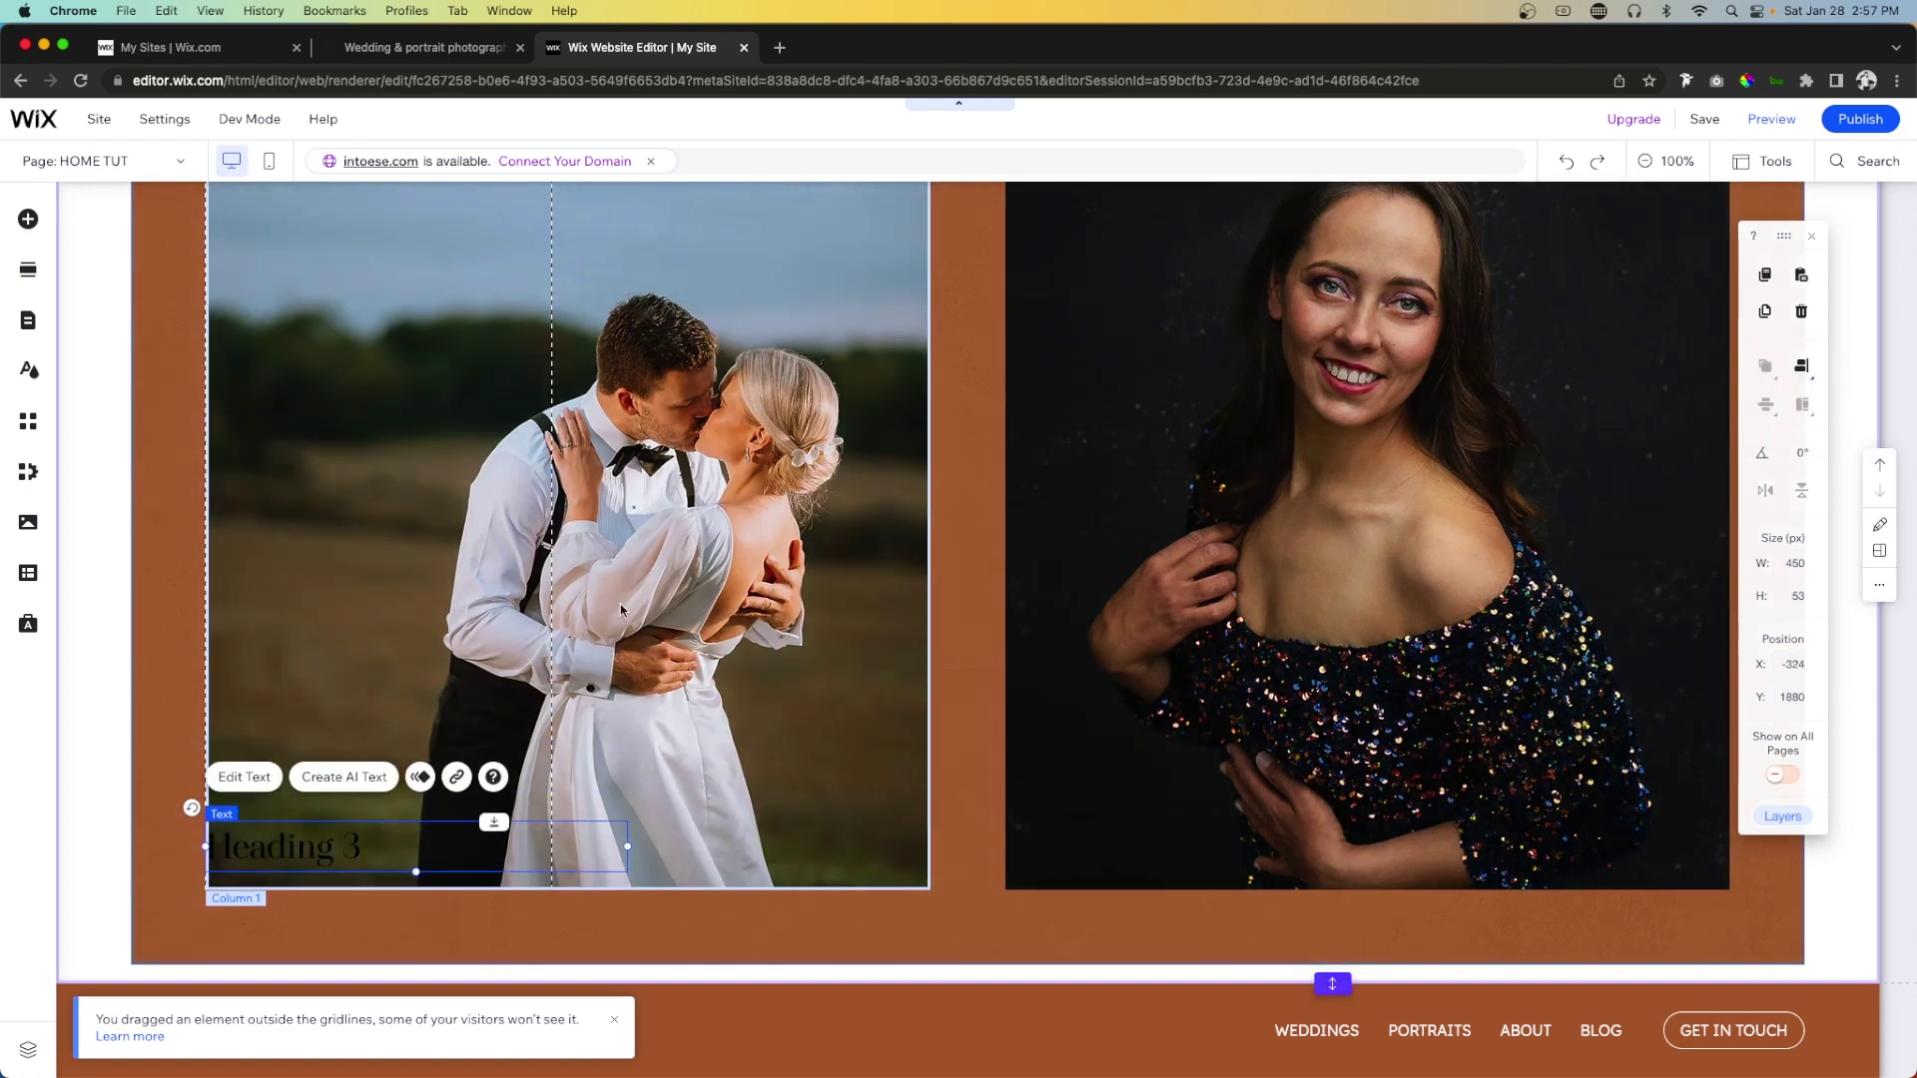
key(shift+Right)
key(shift+Right)
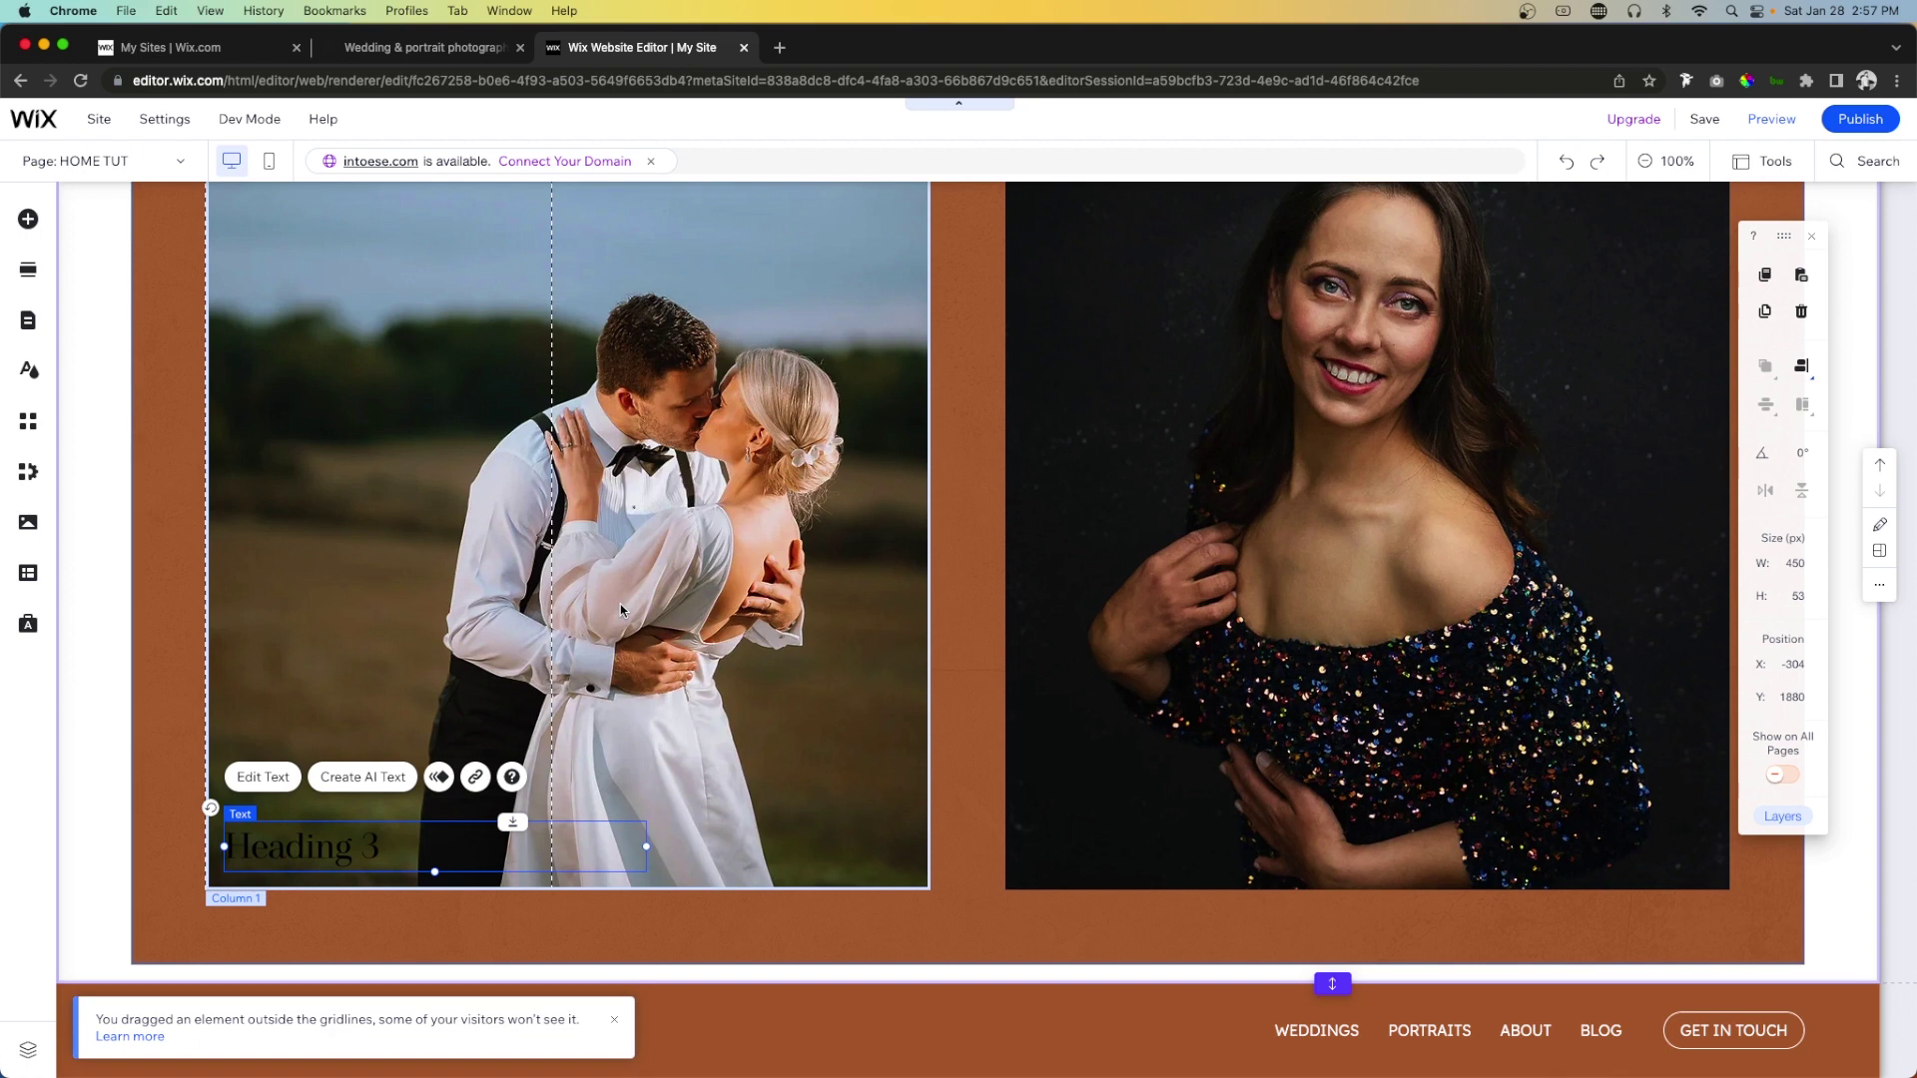
Change the first column's heading text to "Weddings" and color it white.
click(263, 776)
text(Wed)
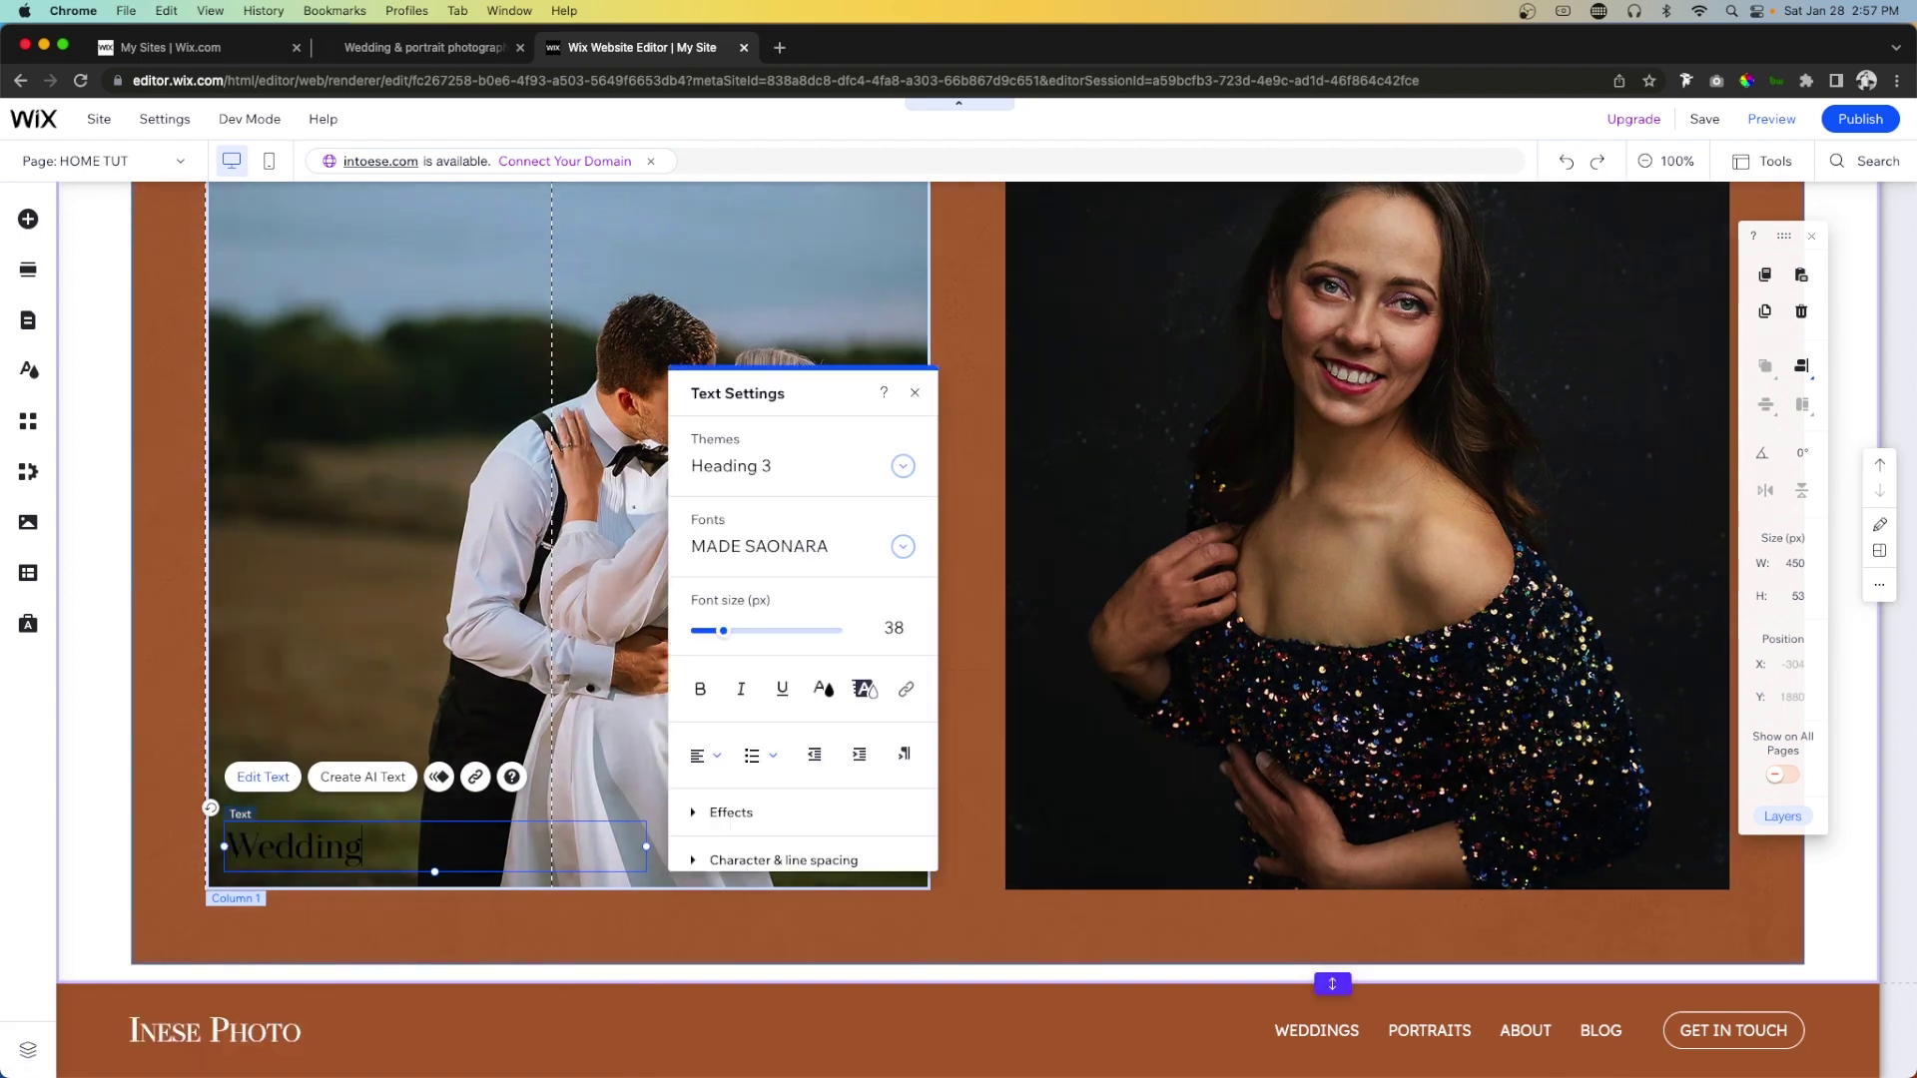
key(super+a)
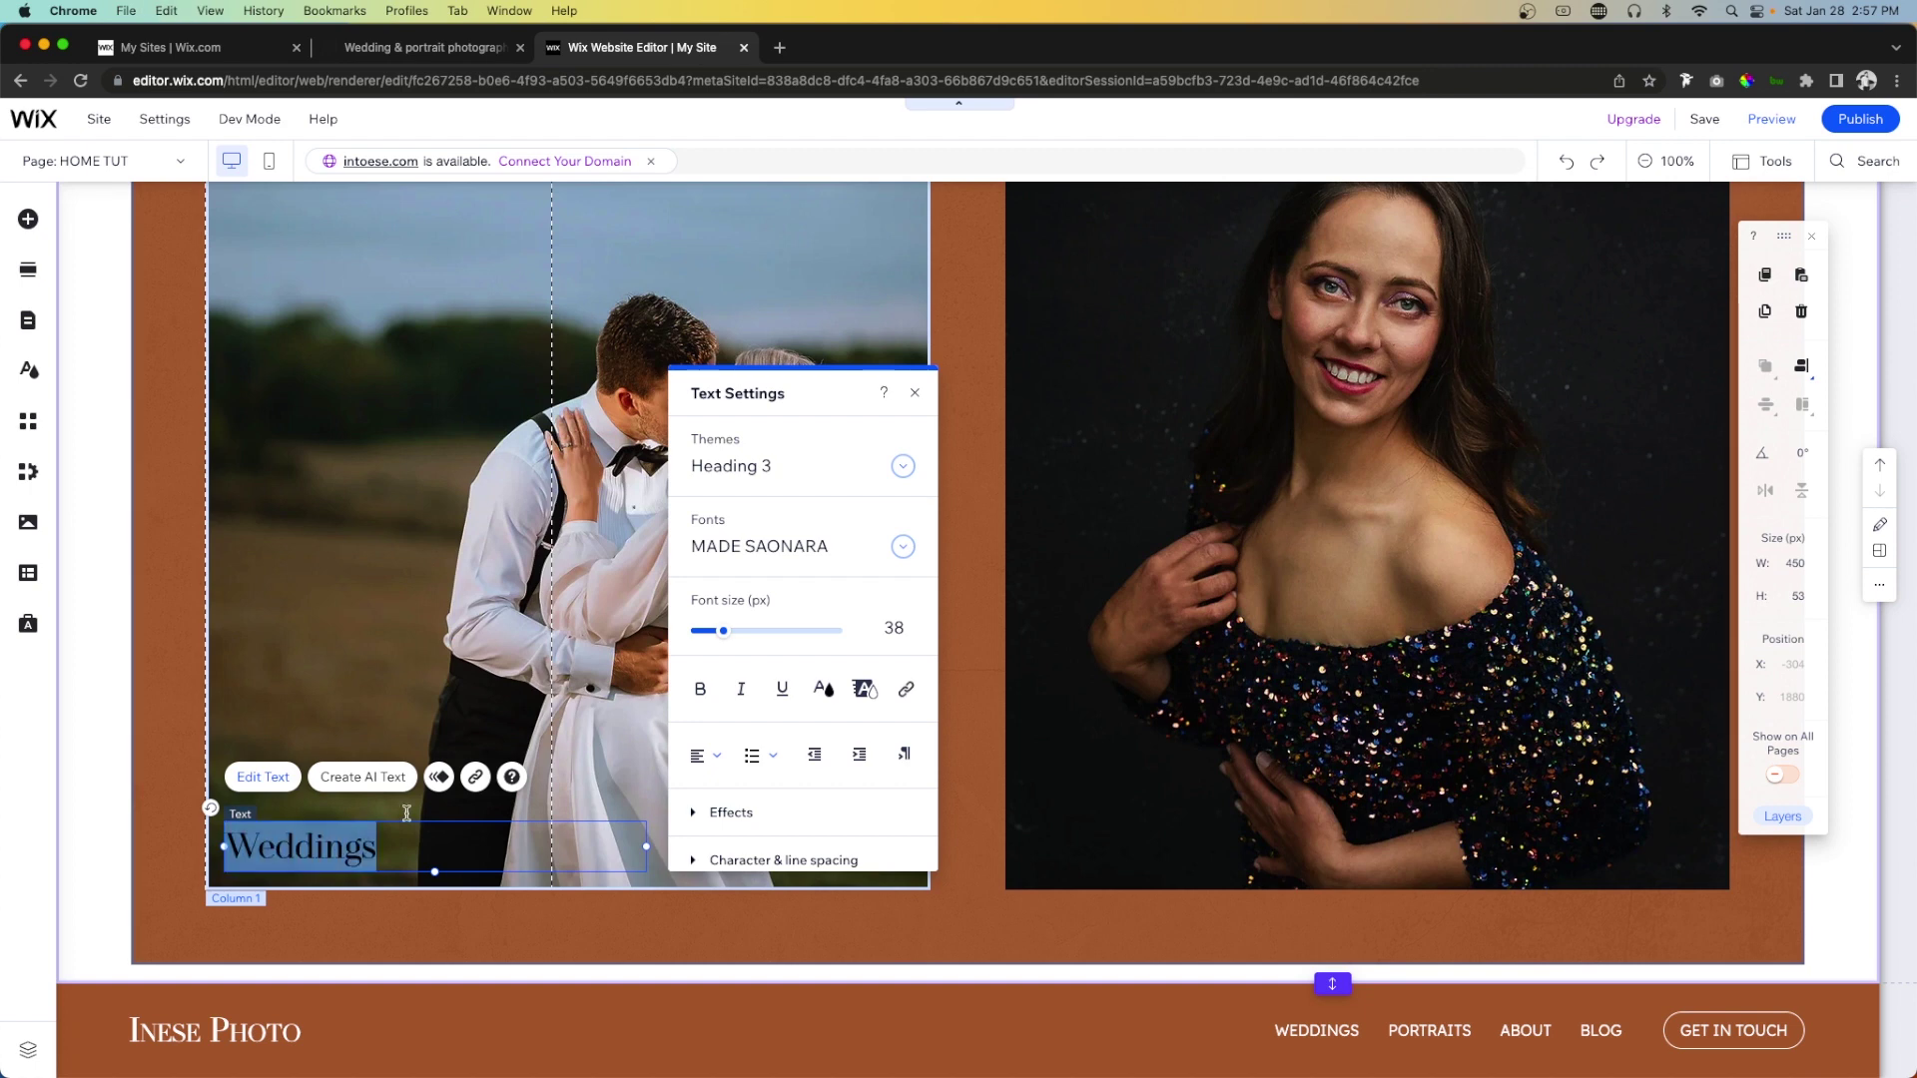
click(822, 689)
click(696, 540)
click(404, 631)
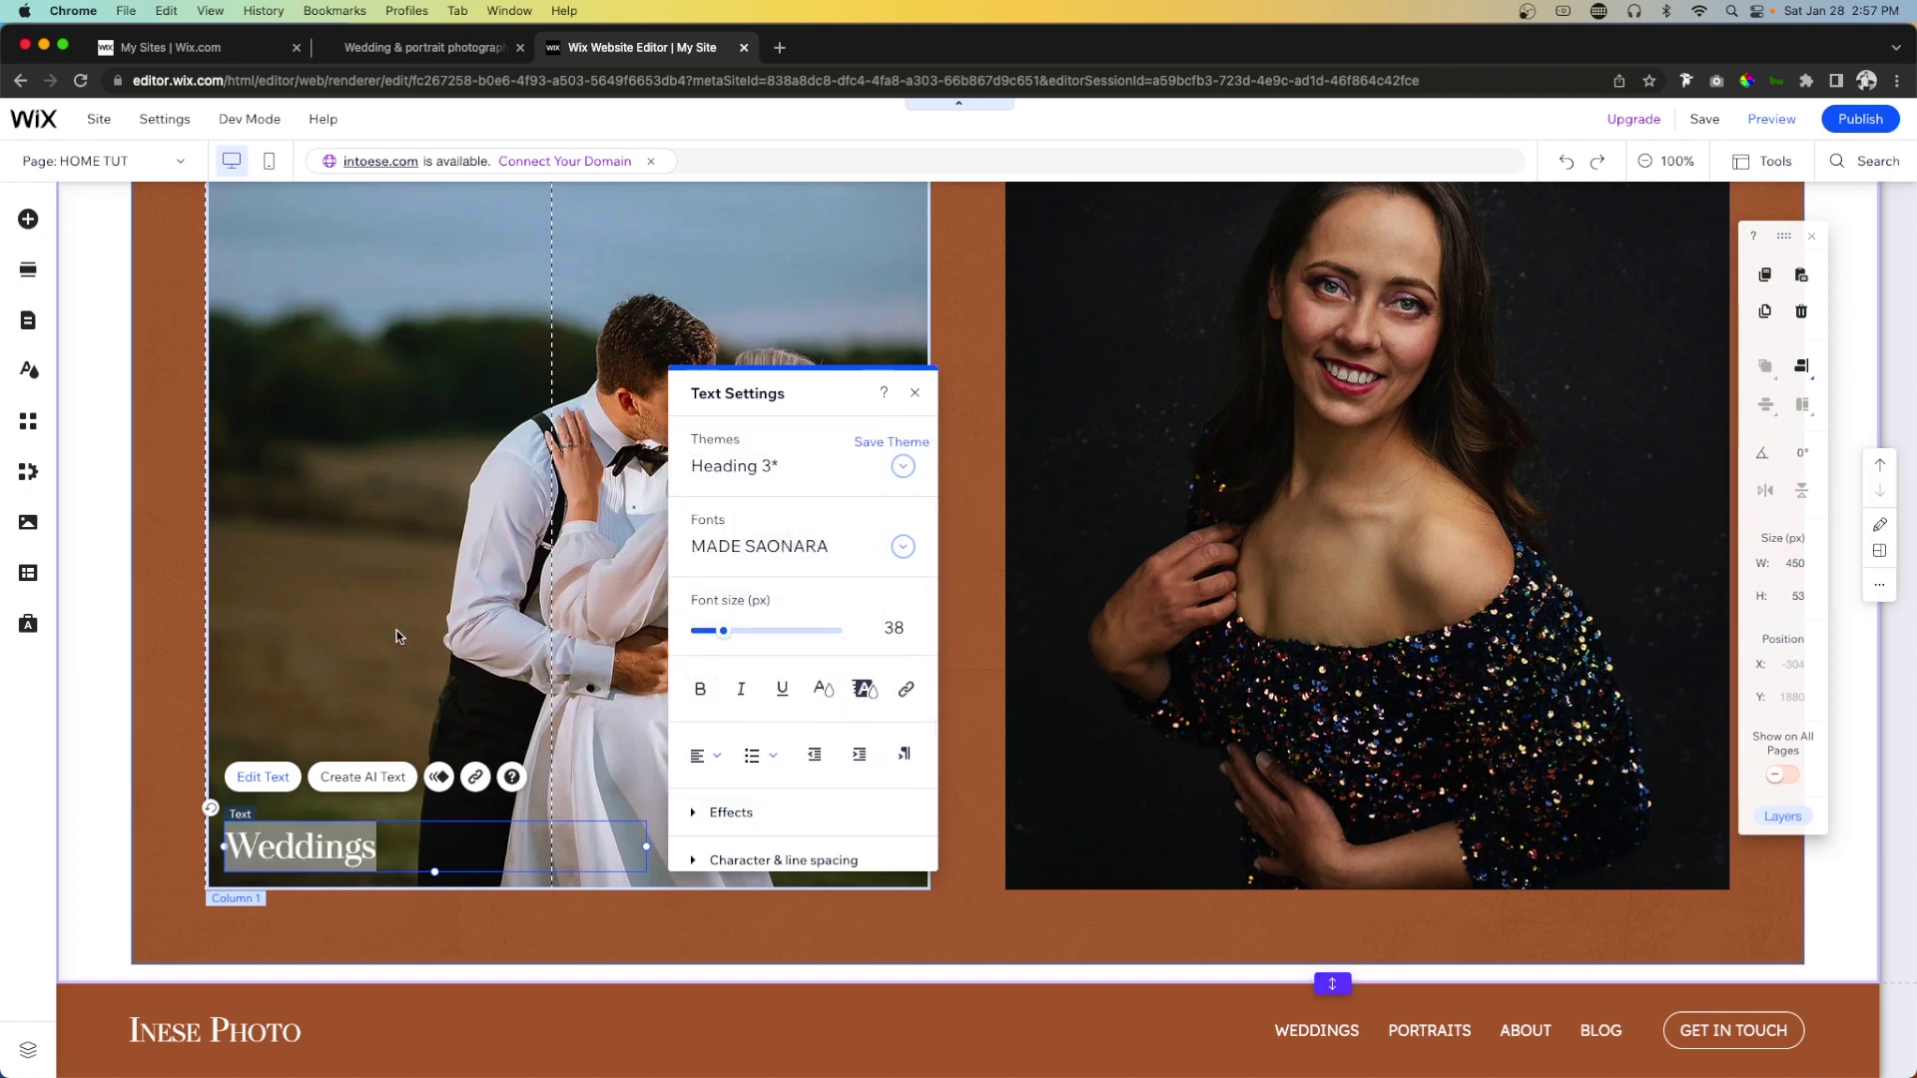
click(397, 631)
click(364, 845)
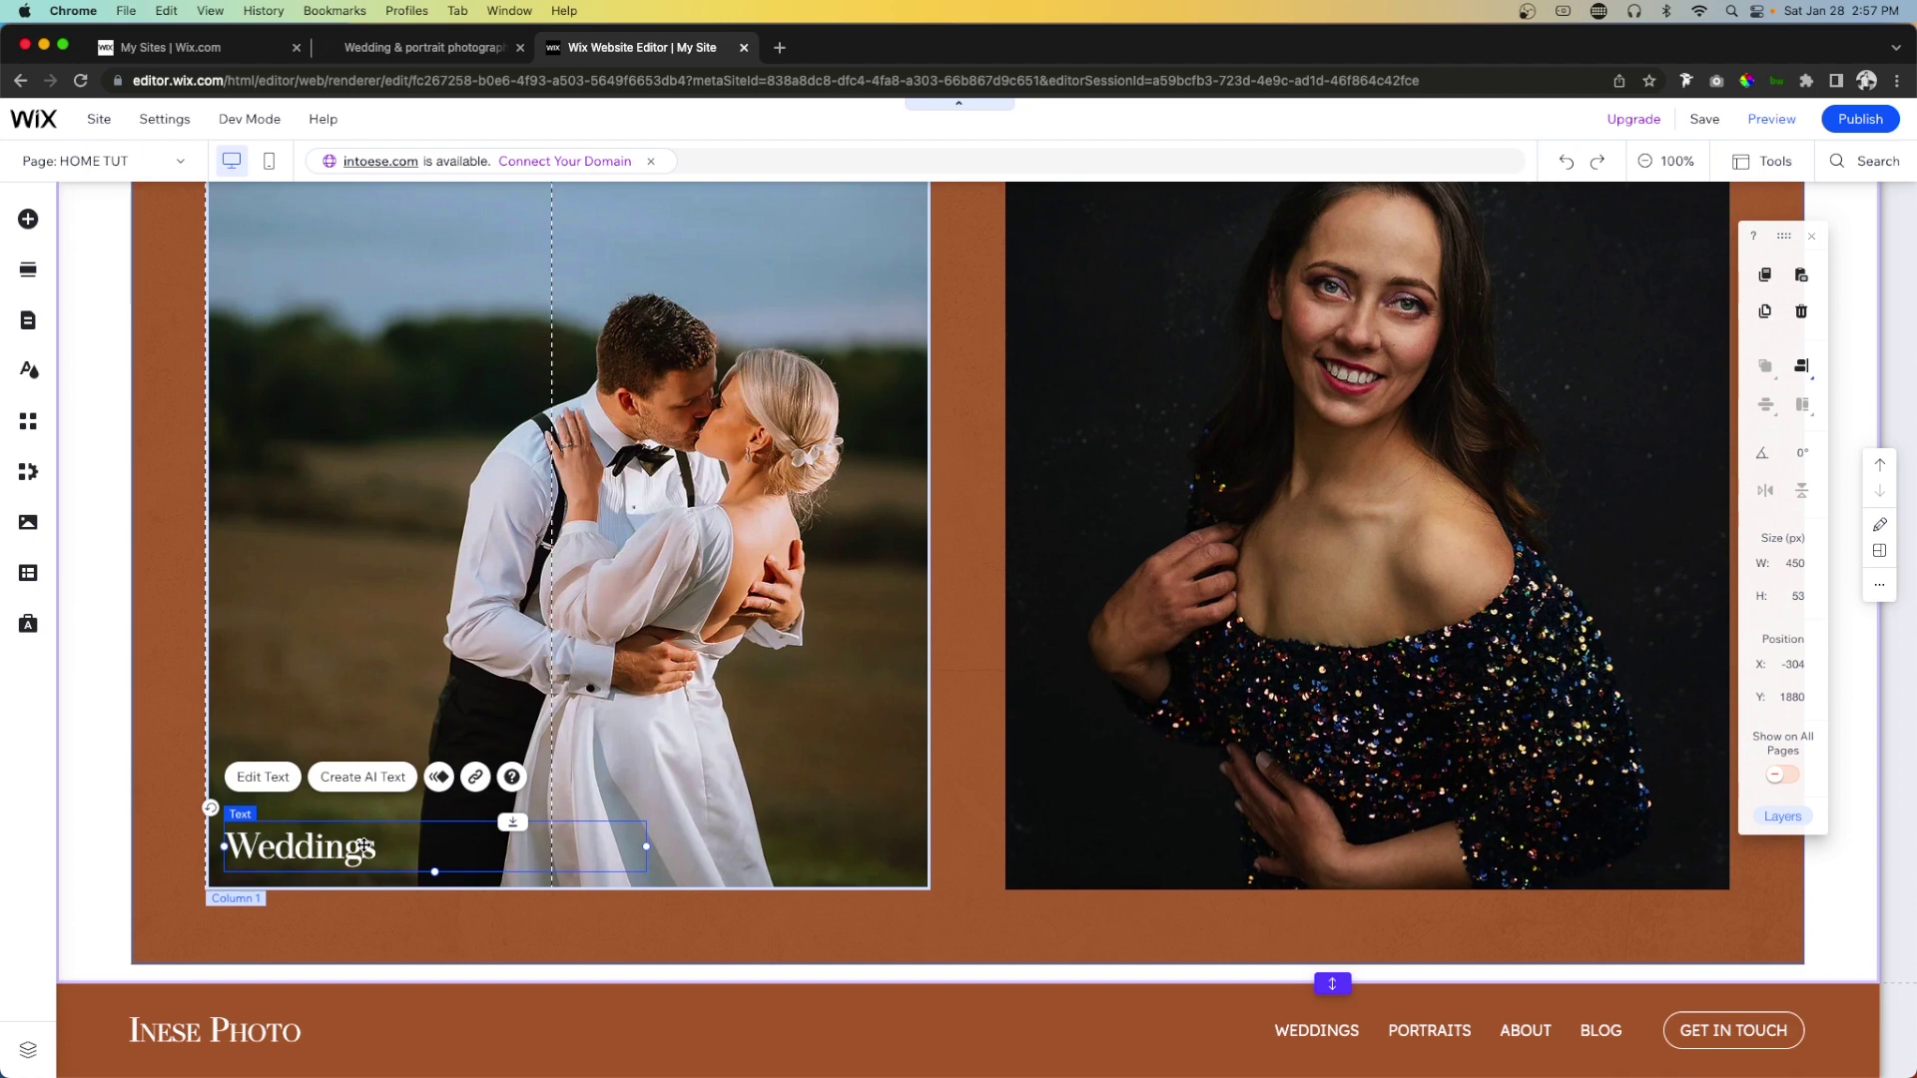
double_click(365, 846)
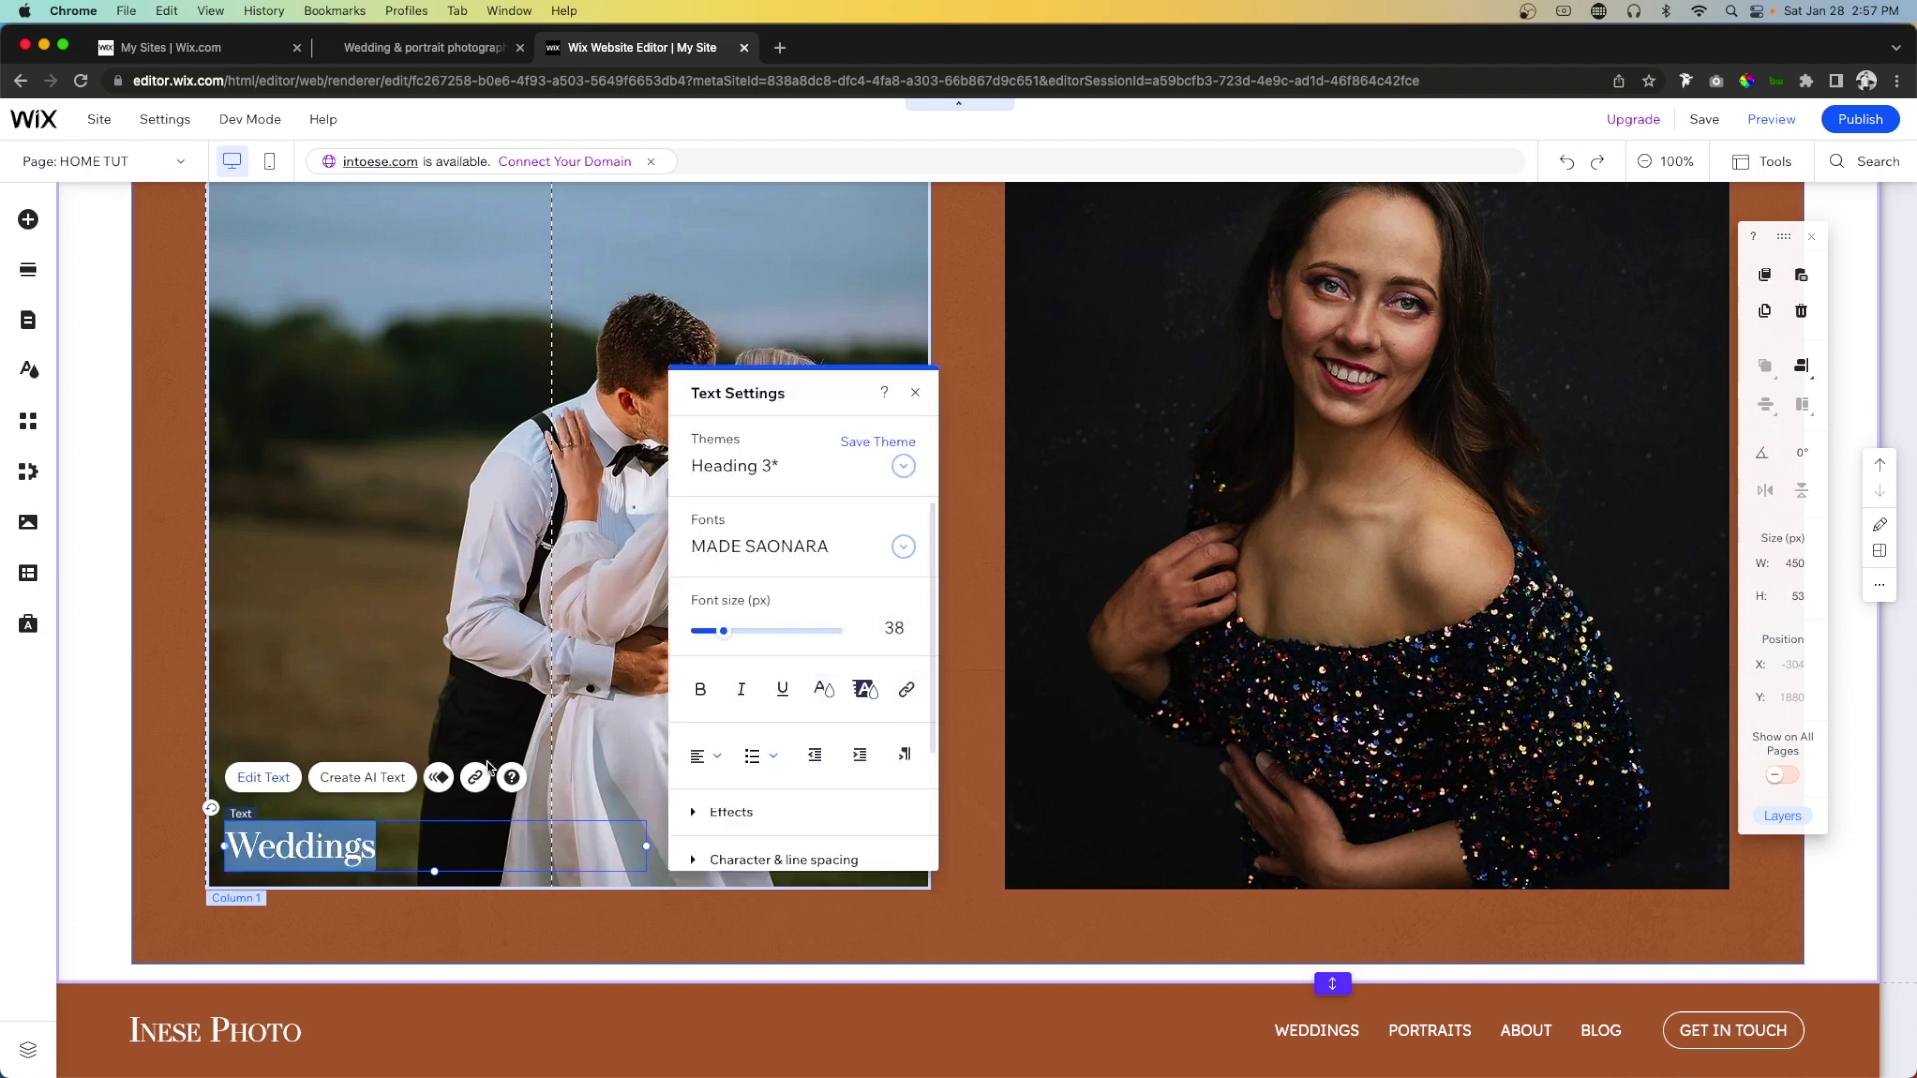
click(503, 698)
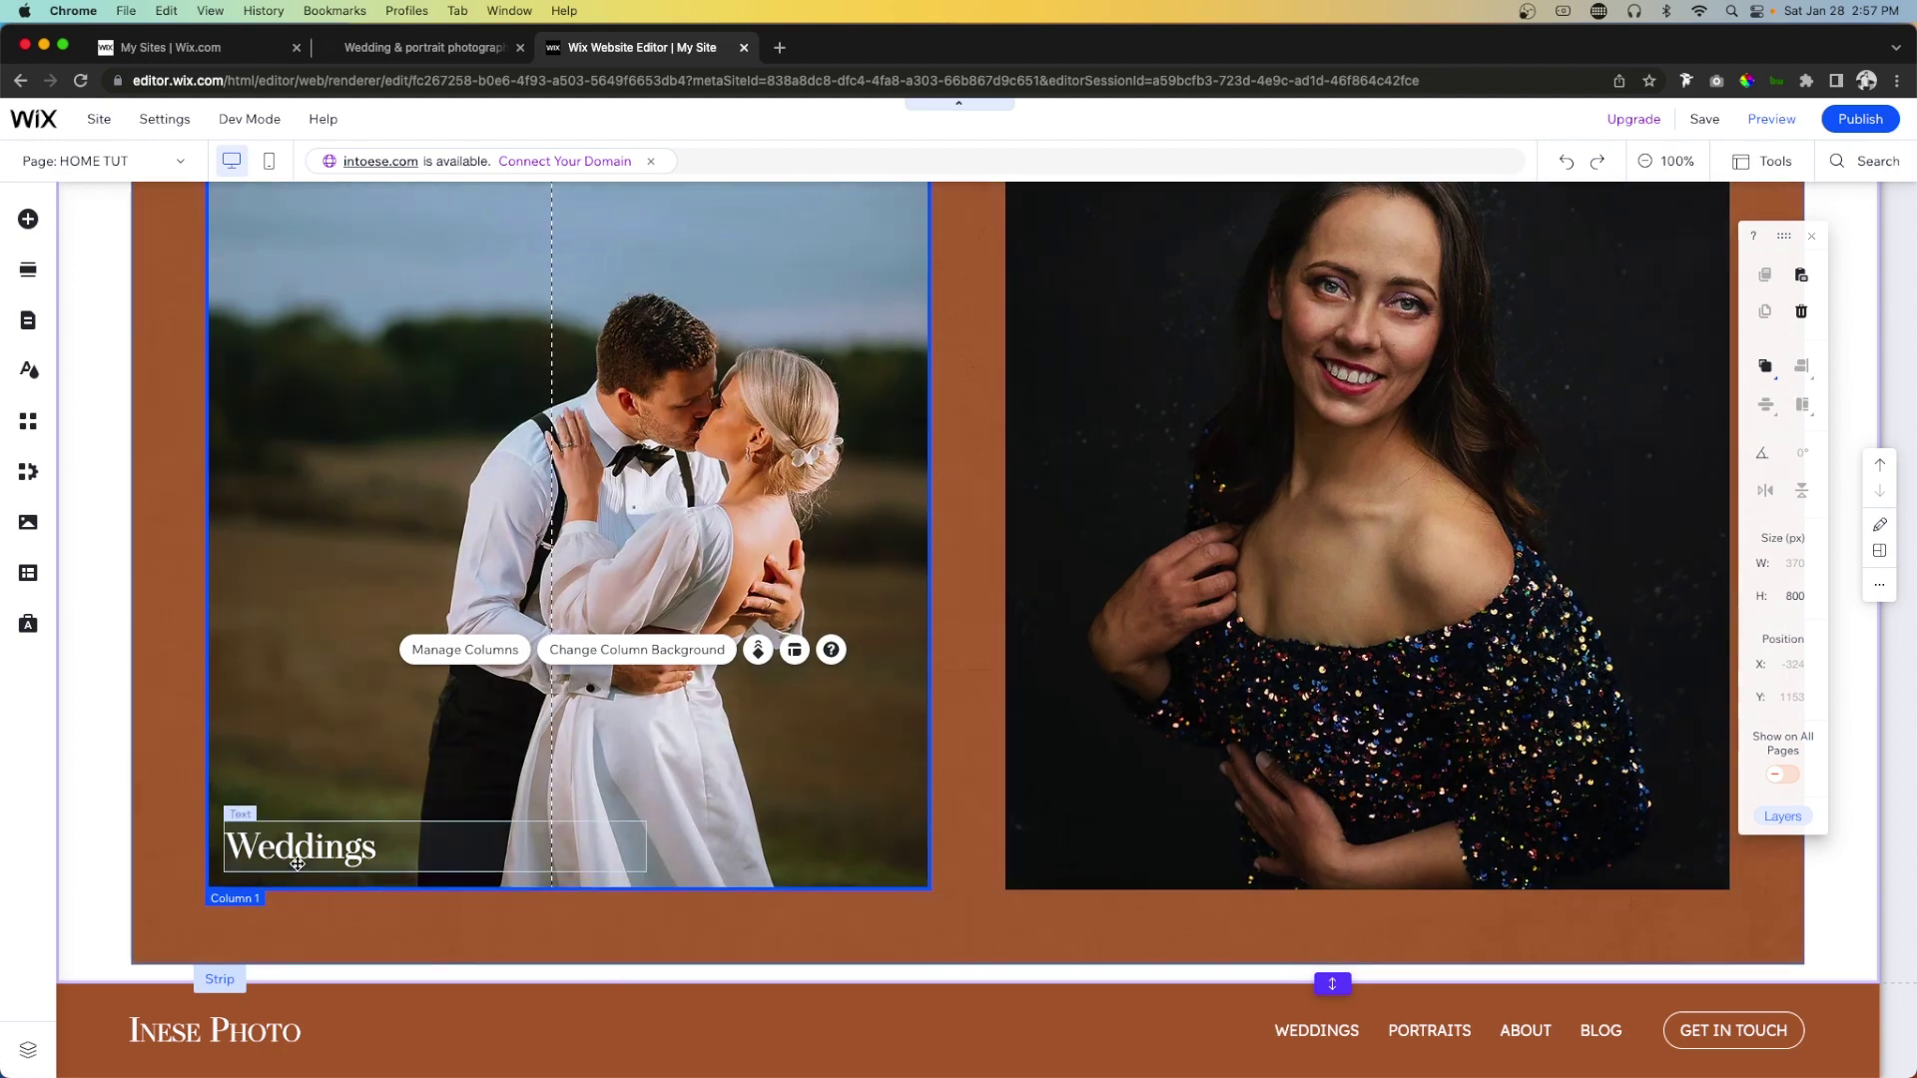
Place a copy of the Weddings caption in the second column.
click(298, 864)
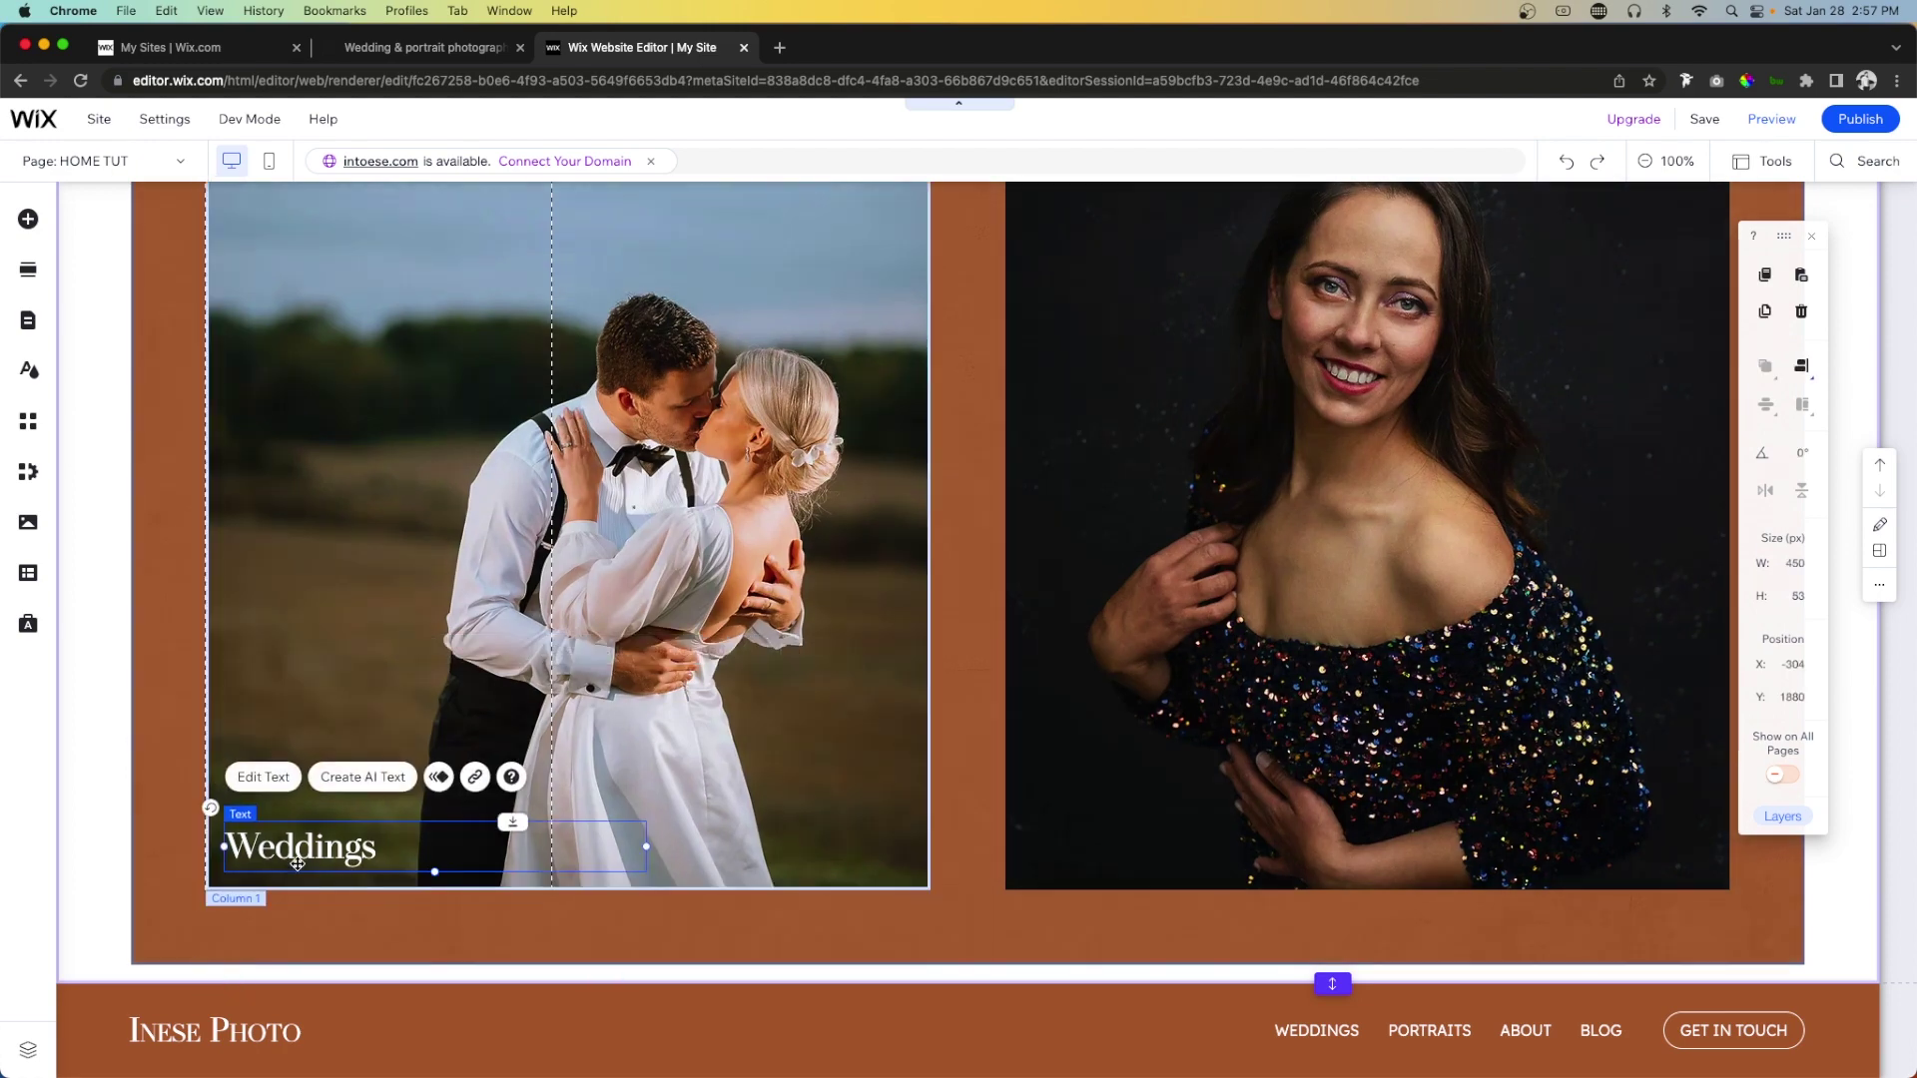
click(1387, 799)
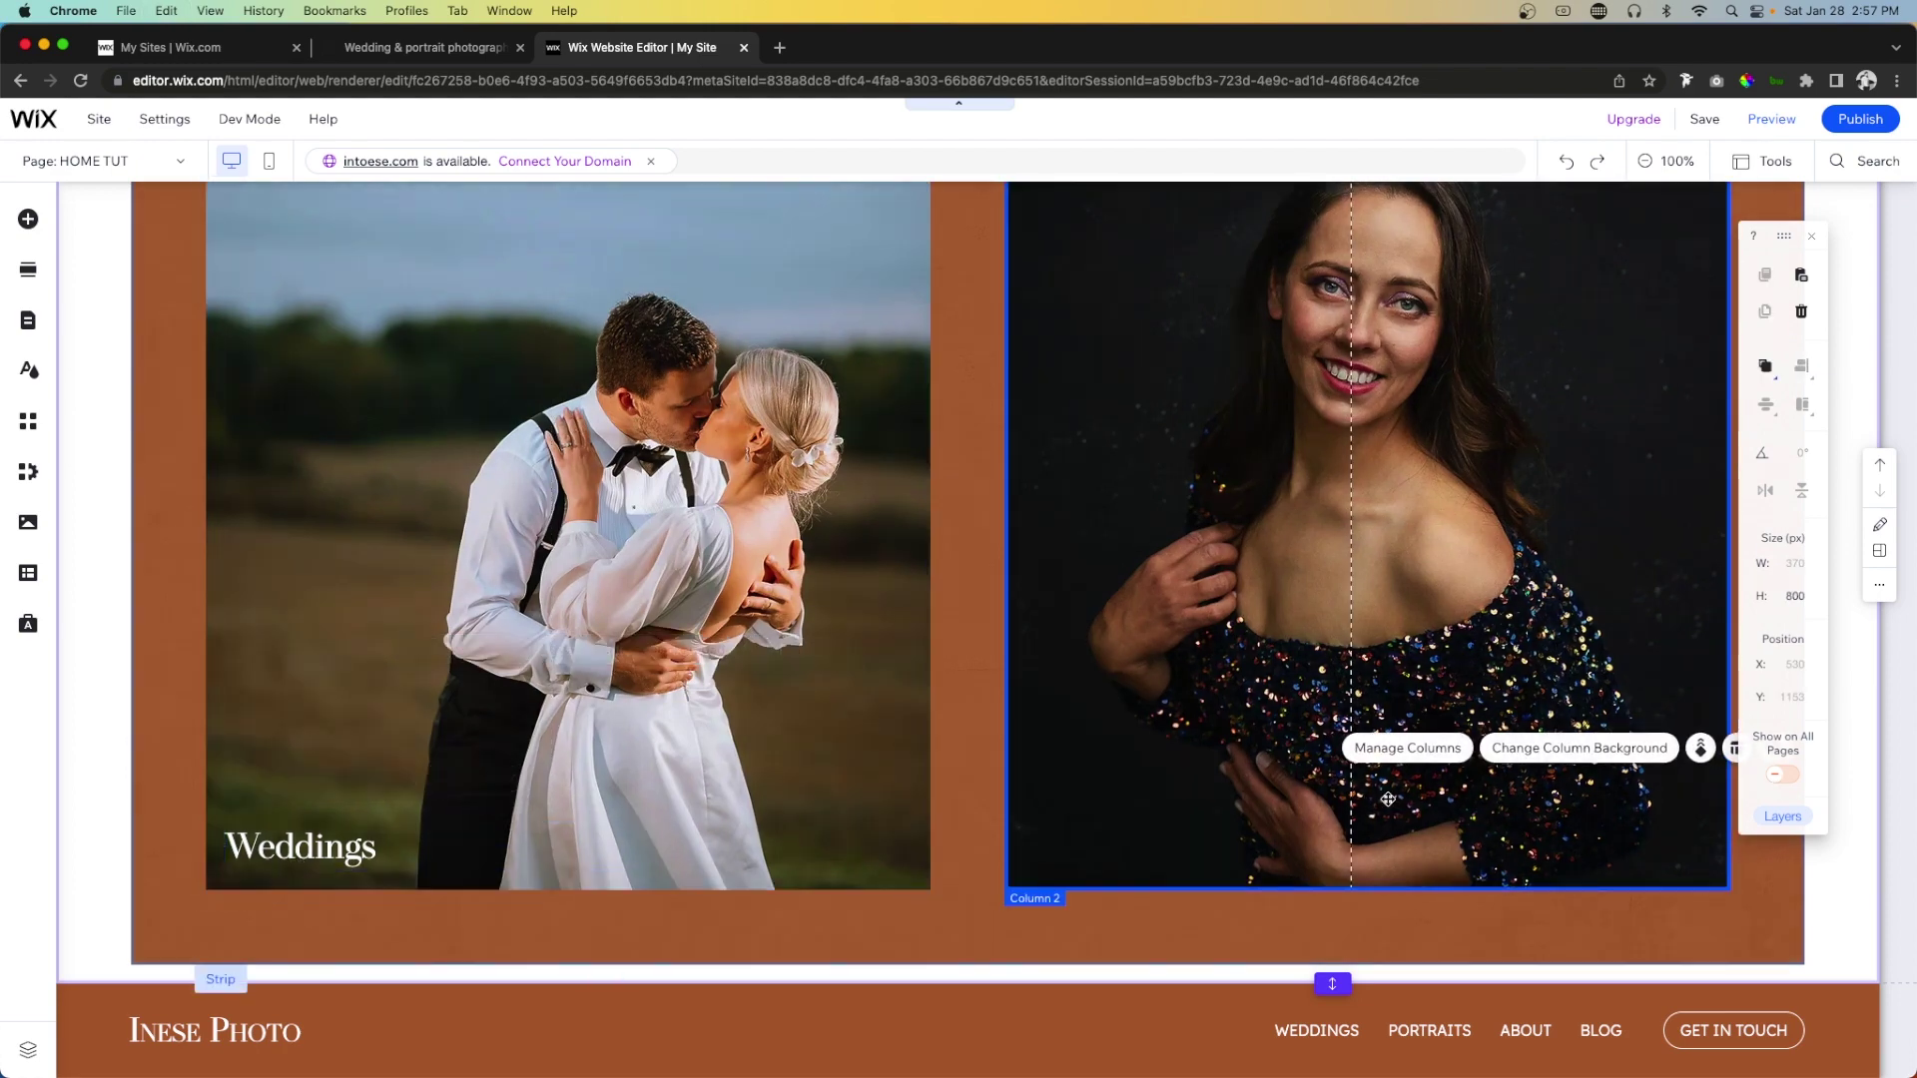
click(319, 858)
drag(360, 864, 1333, 793)
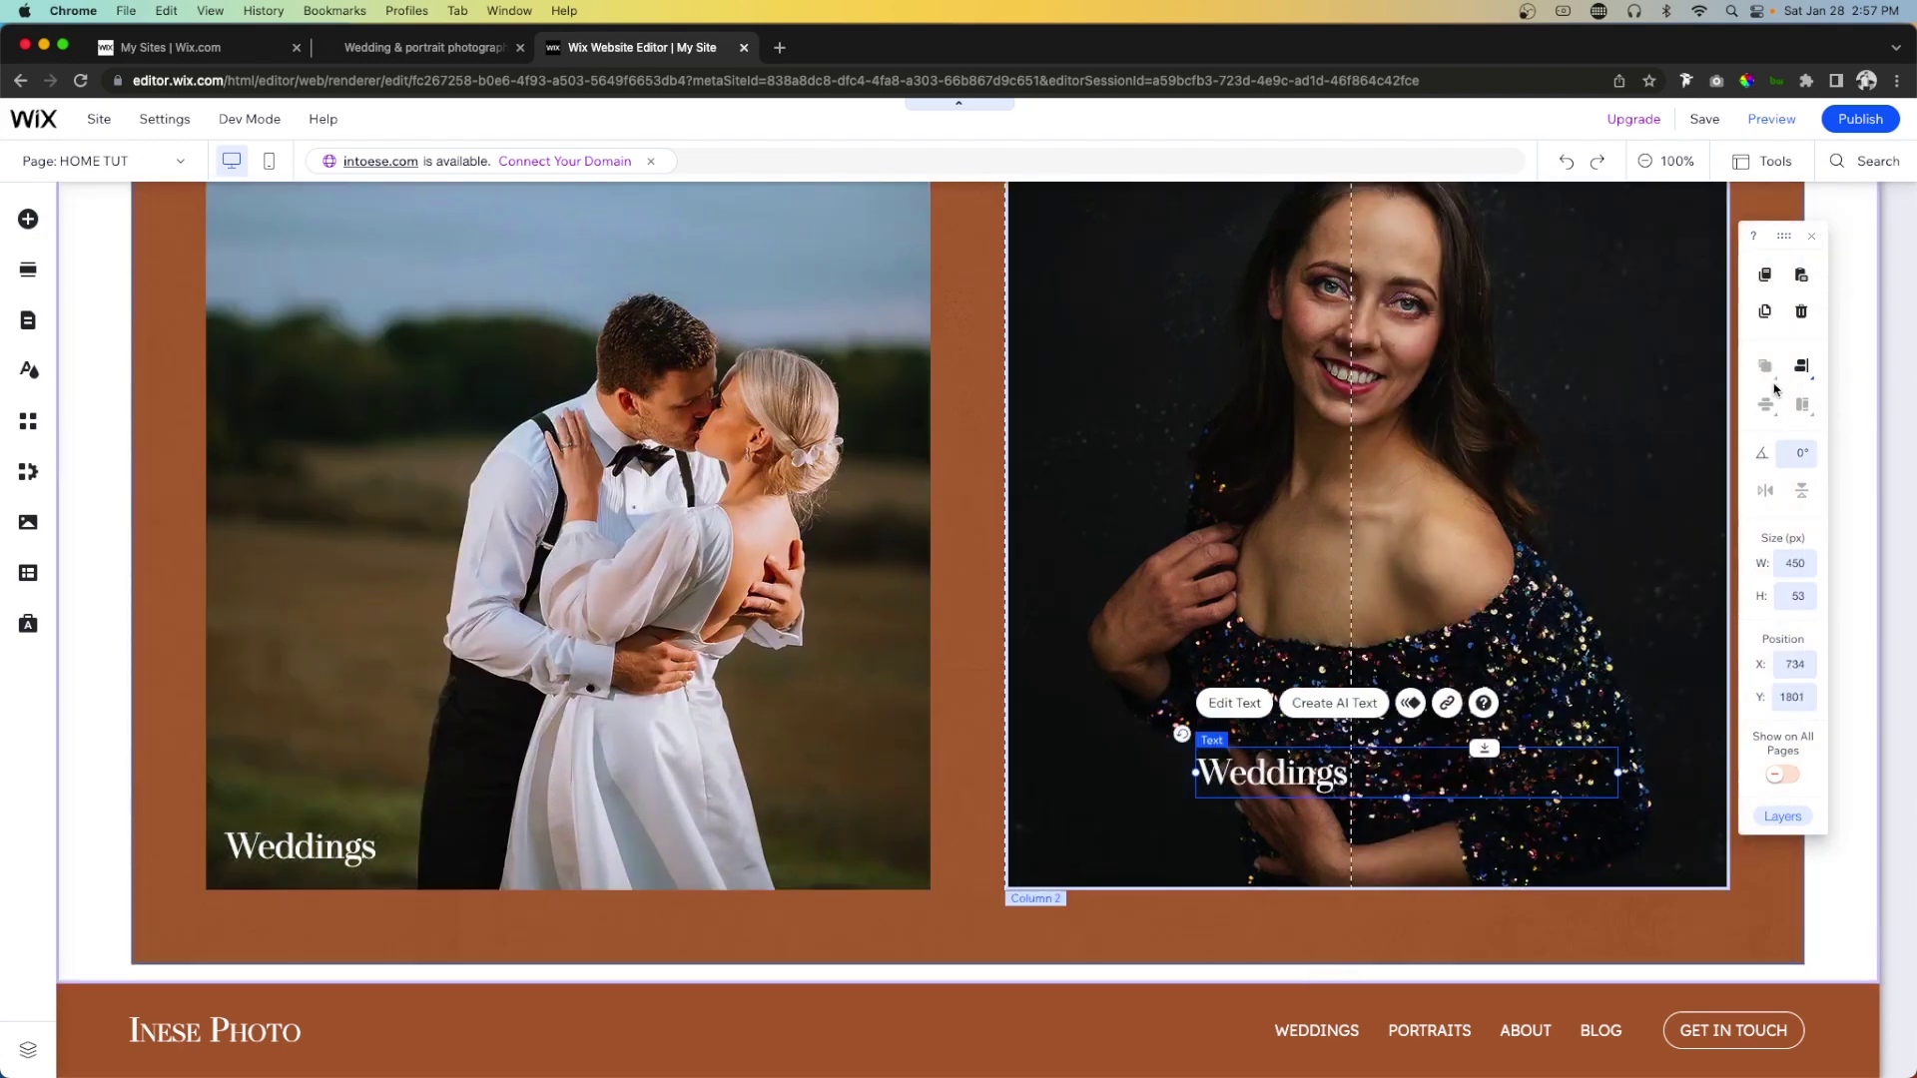
Align the copied caption to the second column's left and bottom edges and offset it 20 px up and 20 px right.
click(1800, 367)
click(1724, 368)
click(1796, 405)
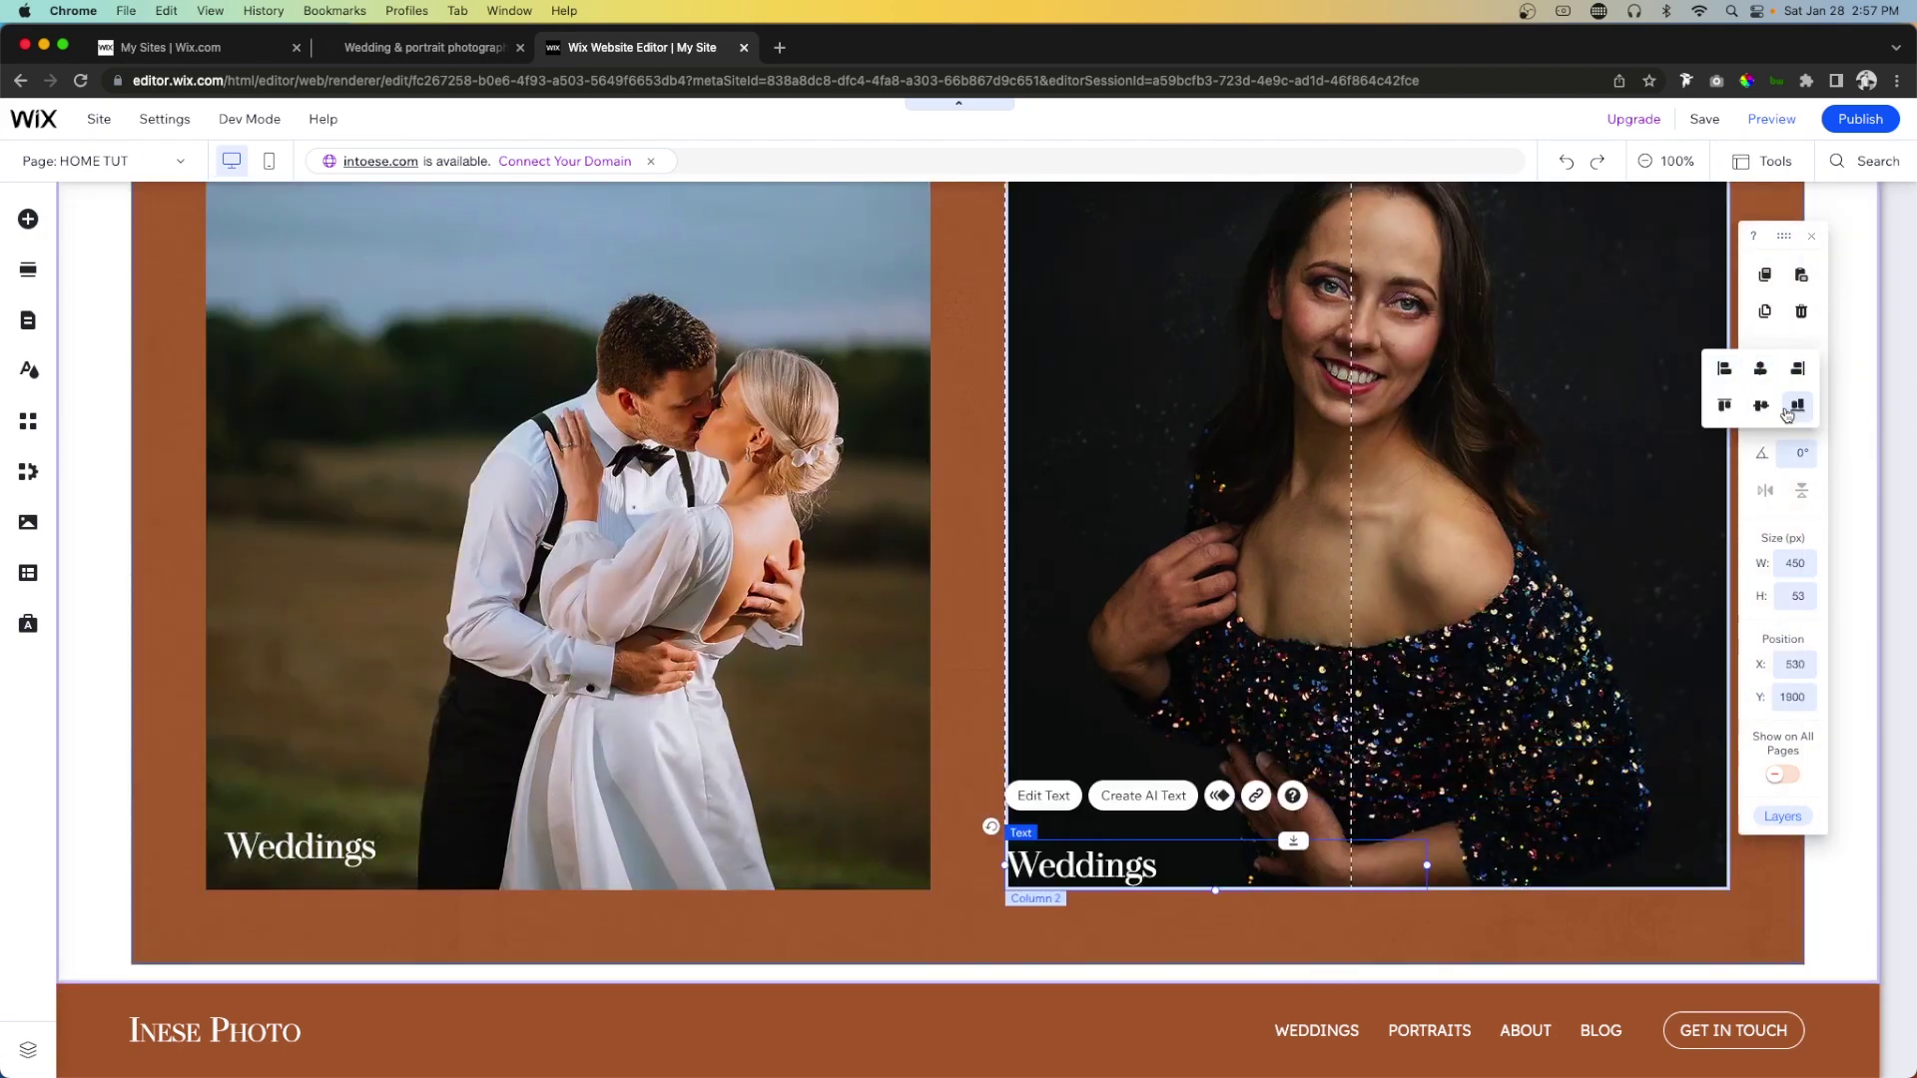
key(shift+Up)
key(shift+Up)
key(shift+Right)
key(shift+Right)
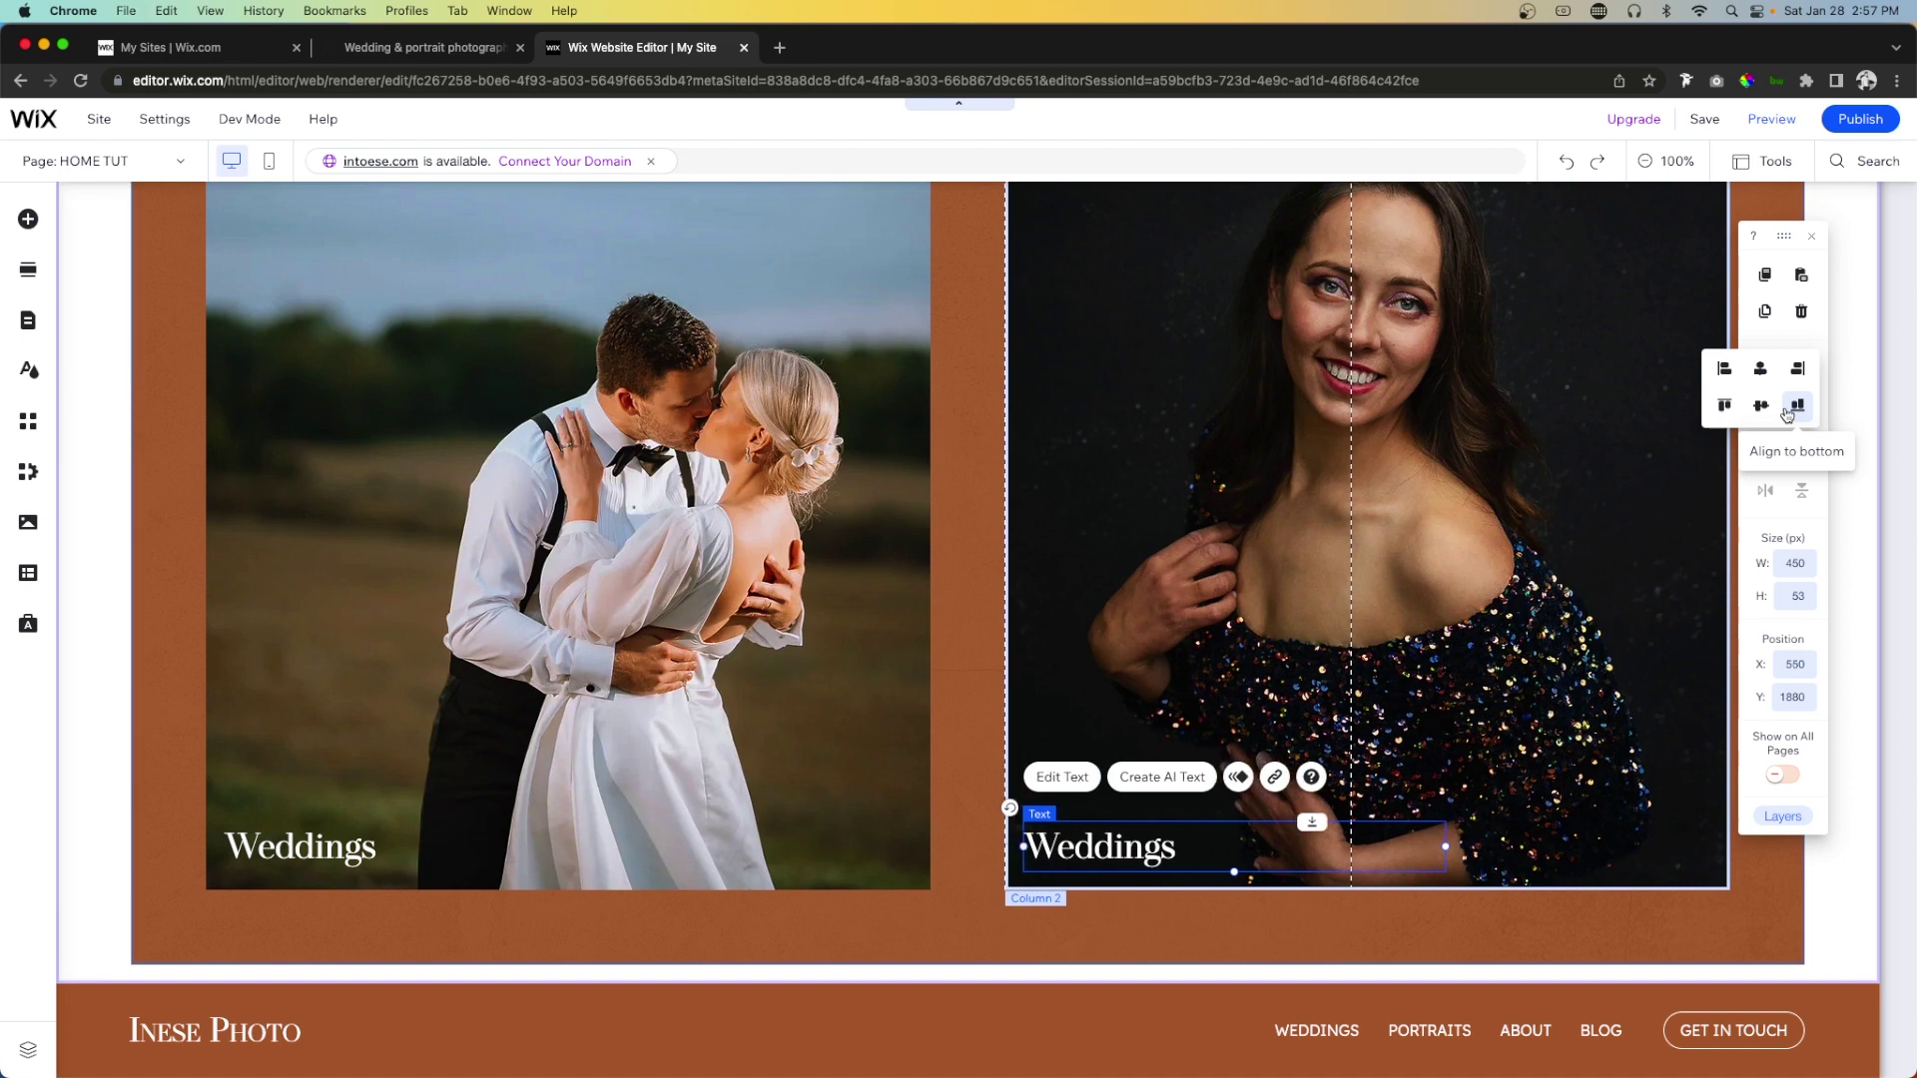
Change the second column's caption to "Portraits".
double_click(1131, 836)
text(Port)
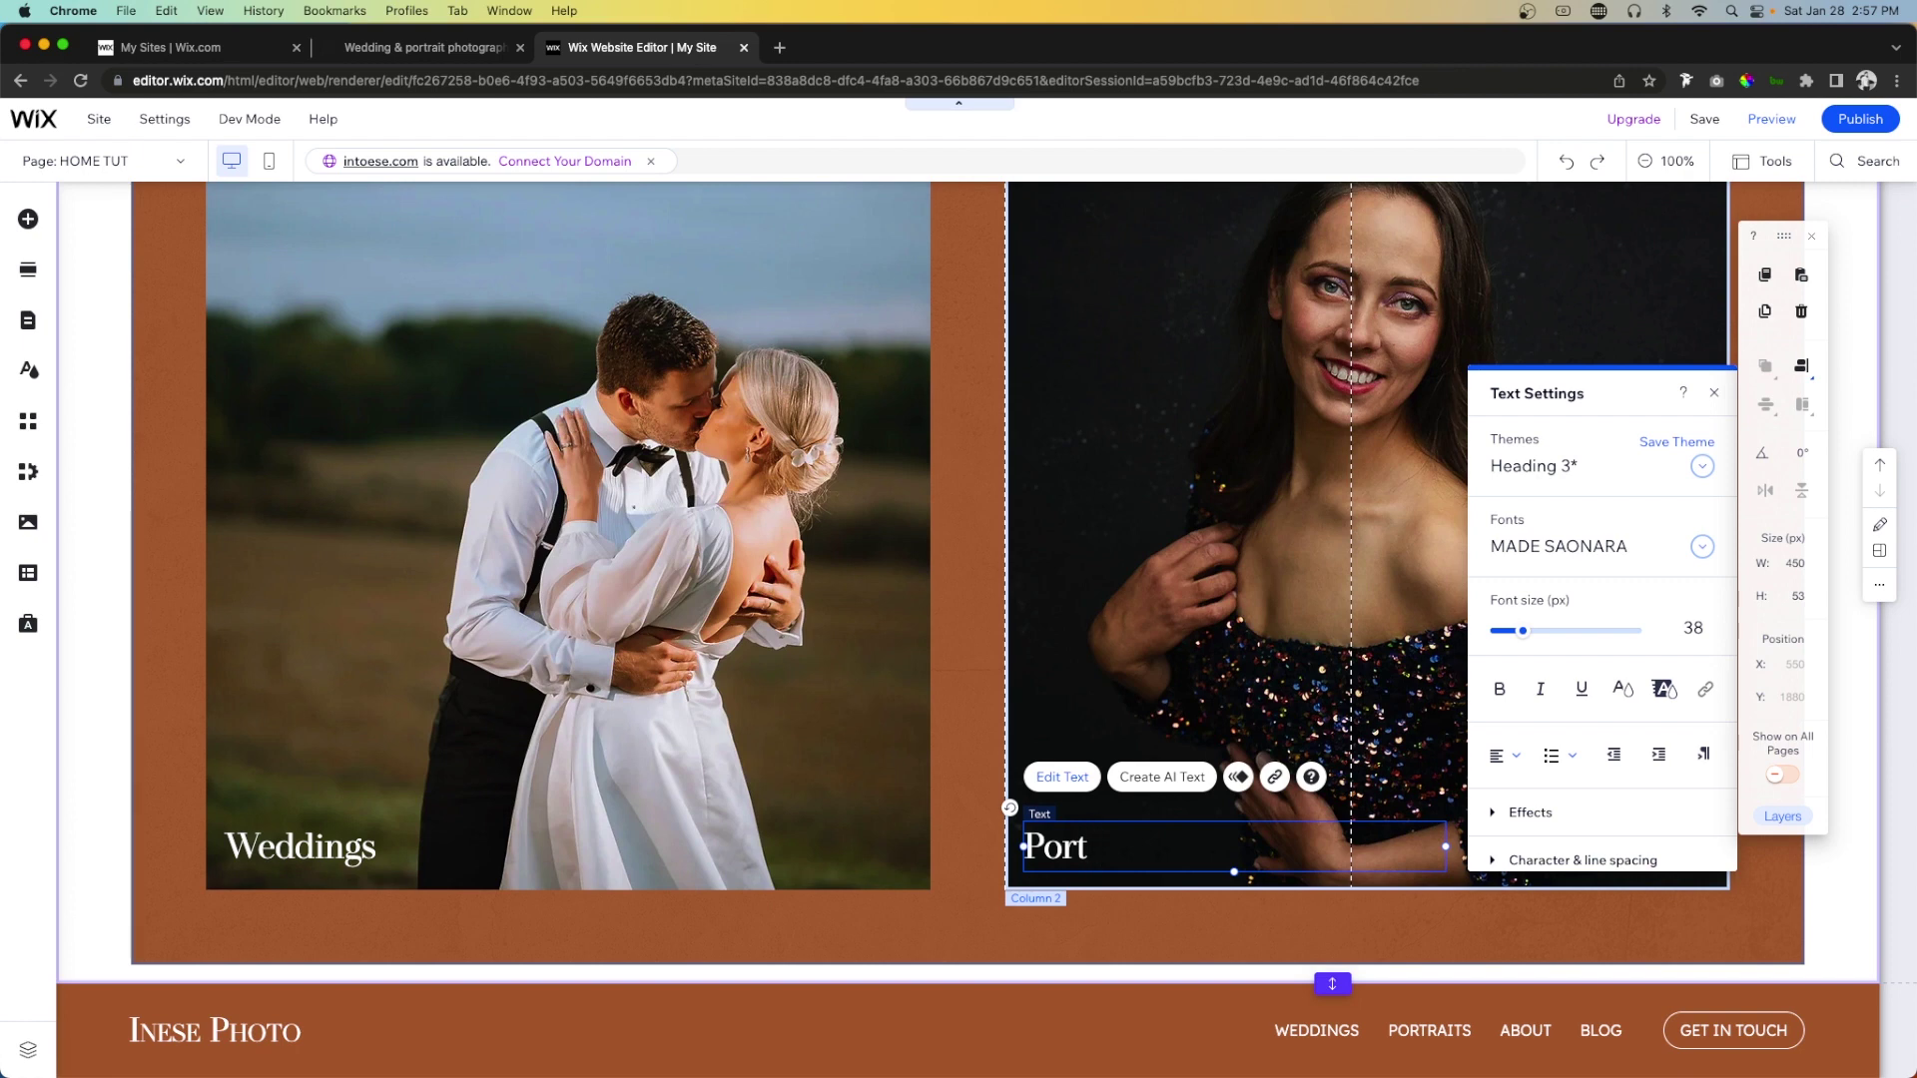
text(raits)
Remove the extra space below the photo strip at the end of its section.
click(98, 675)
scroll(98, 676, down, 1)
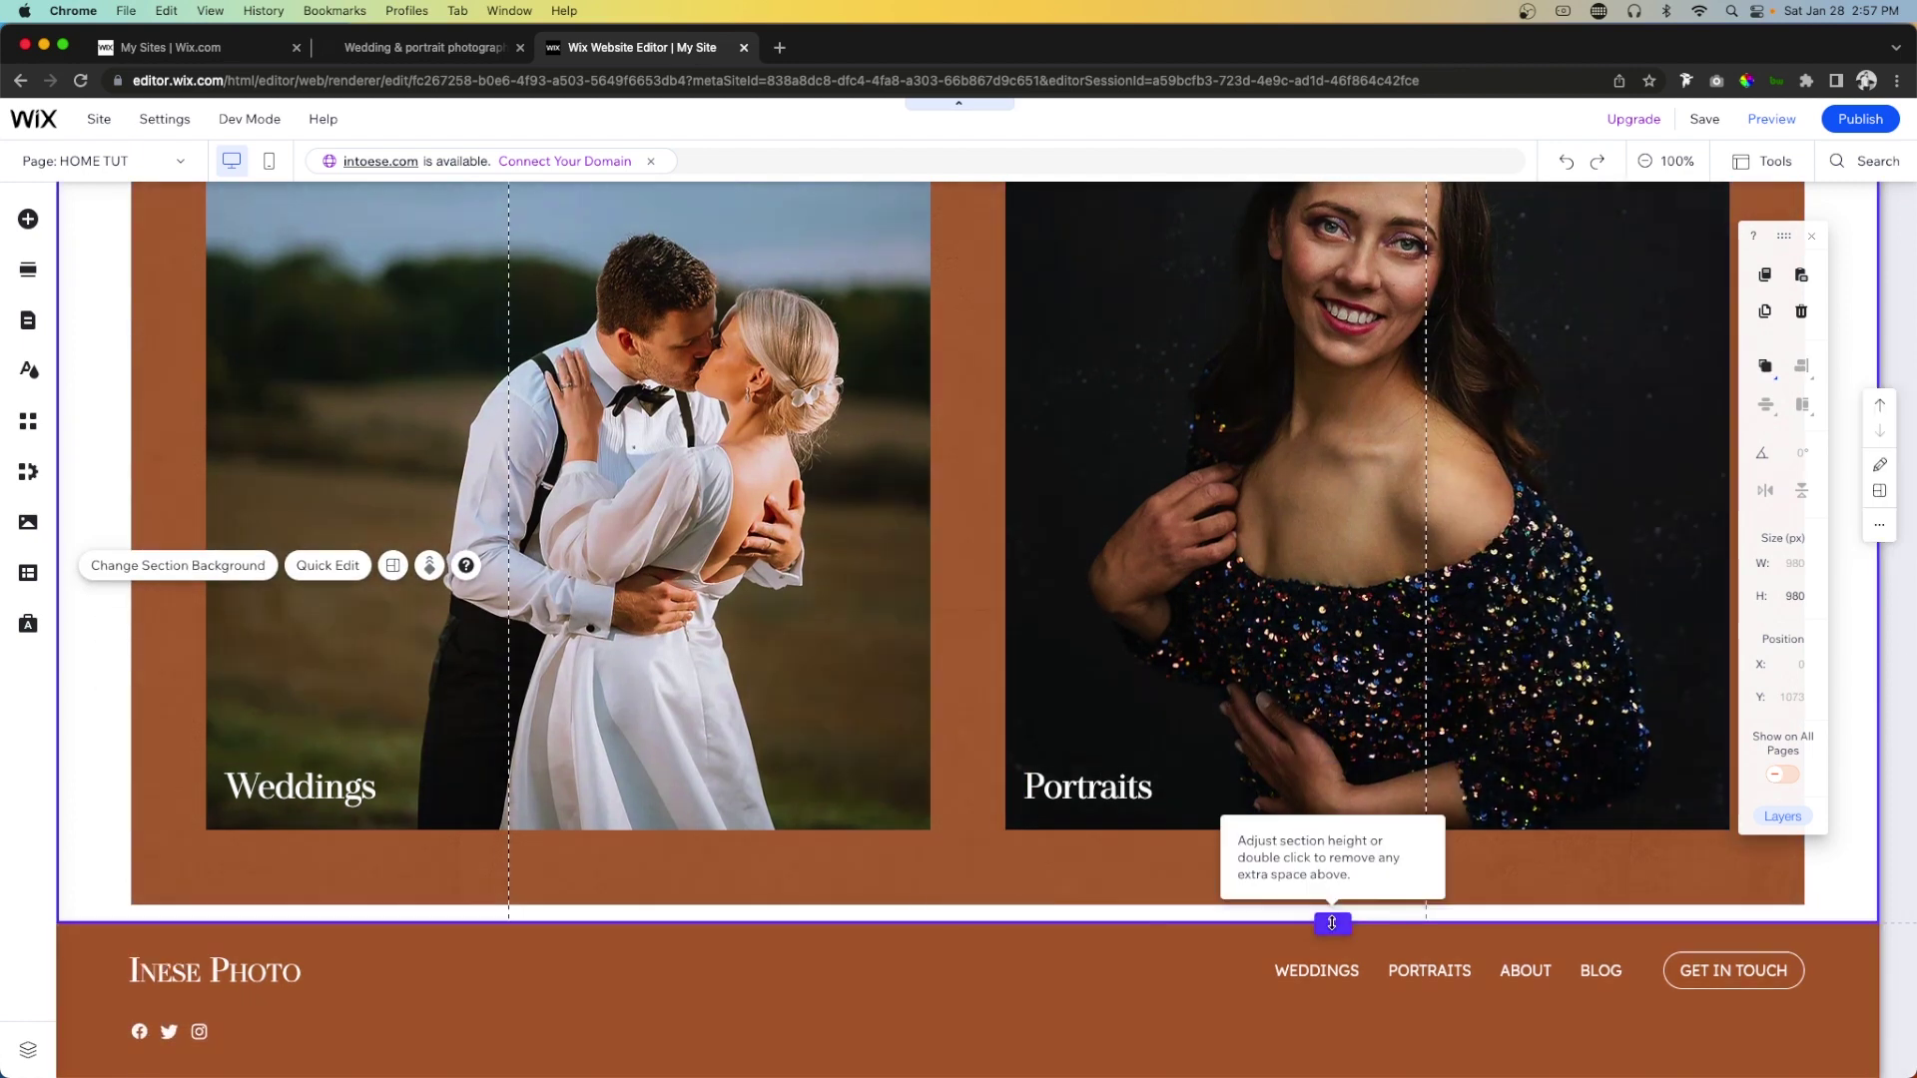
double_click(1331, 923)
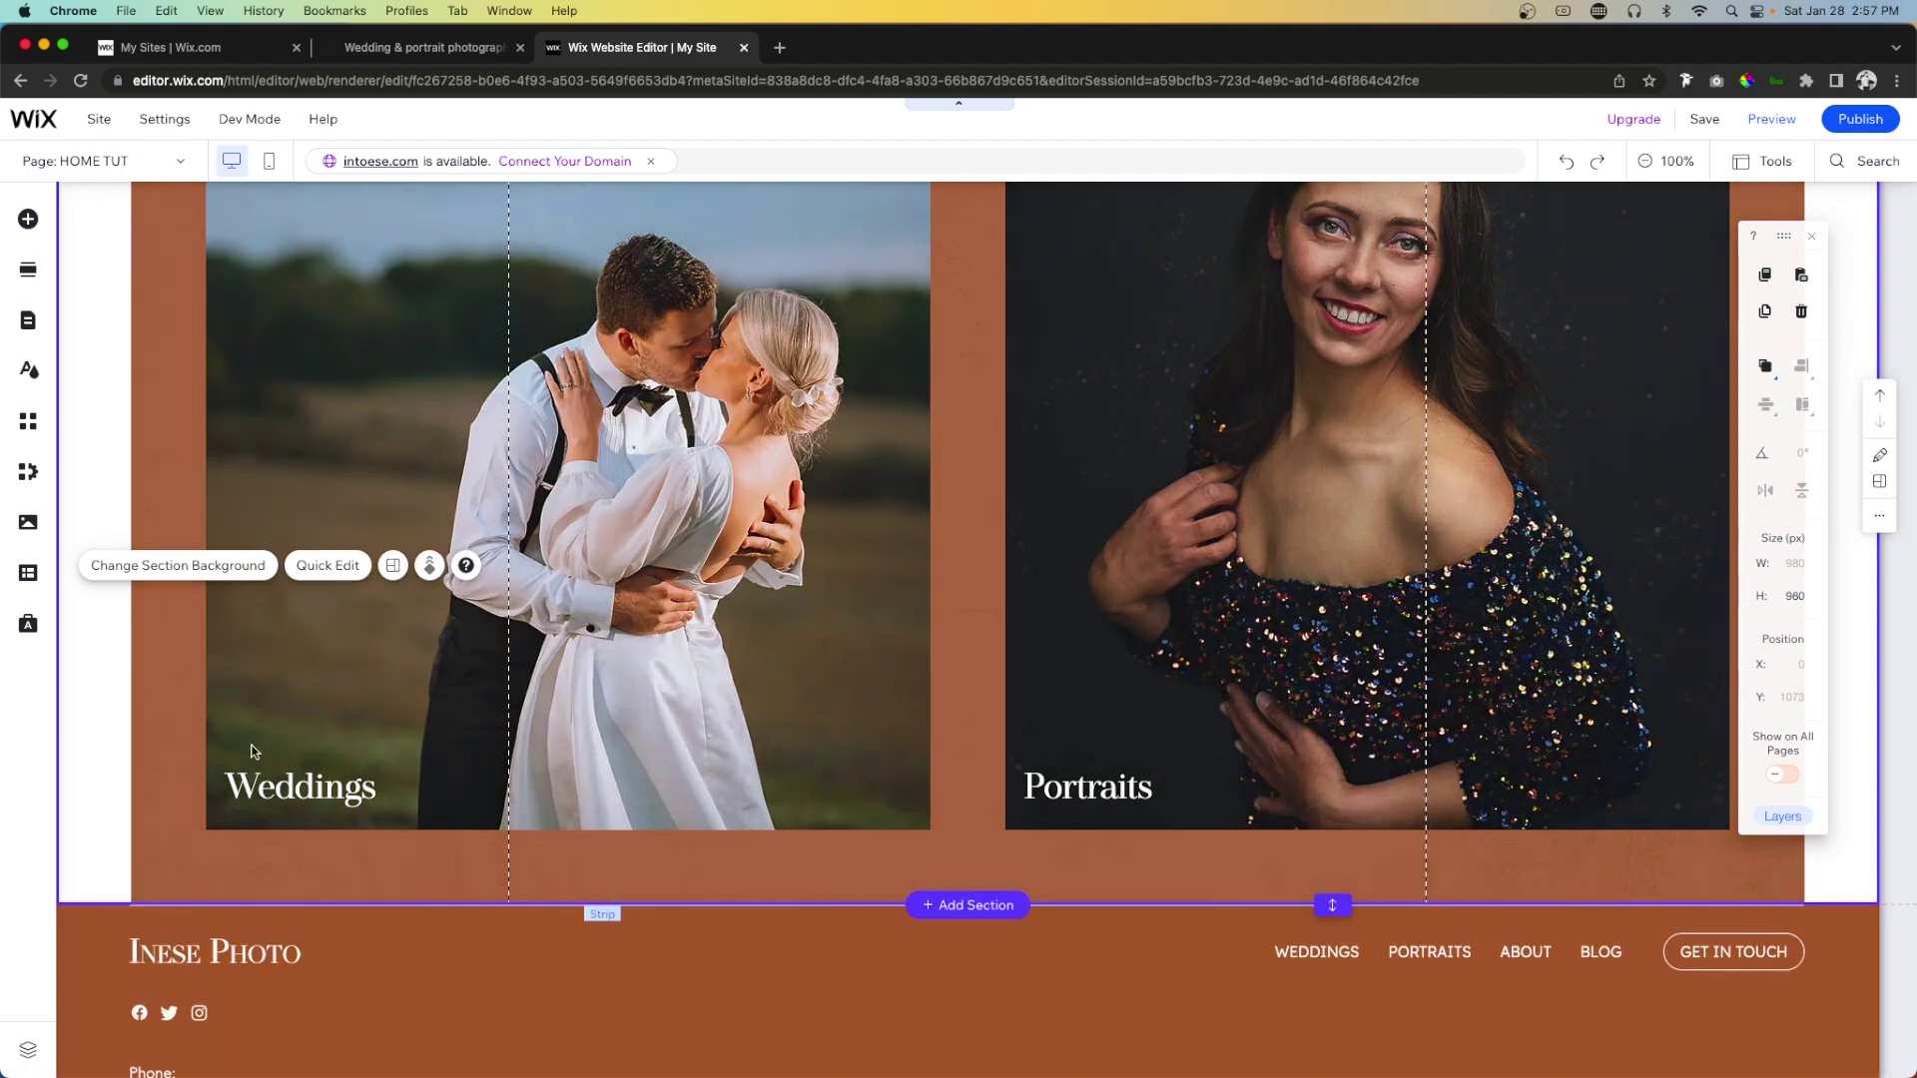
Add a blank section between the photo strip section and the footer.
scroll(866, 315, up, 3)
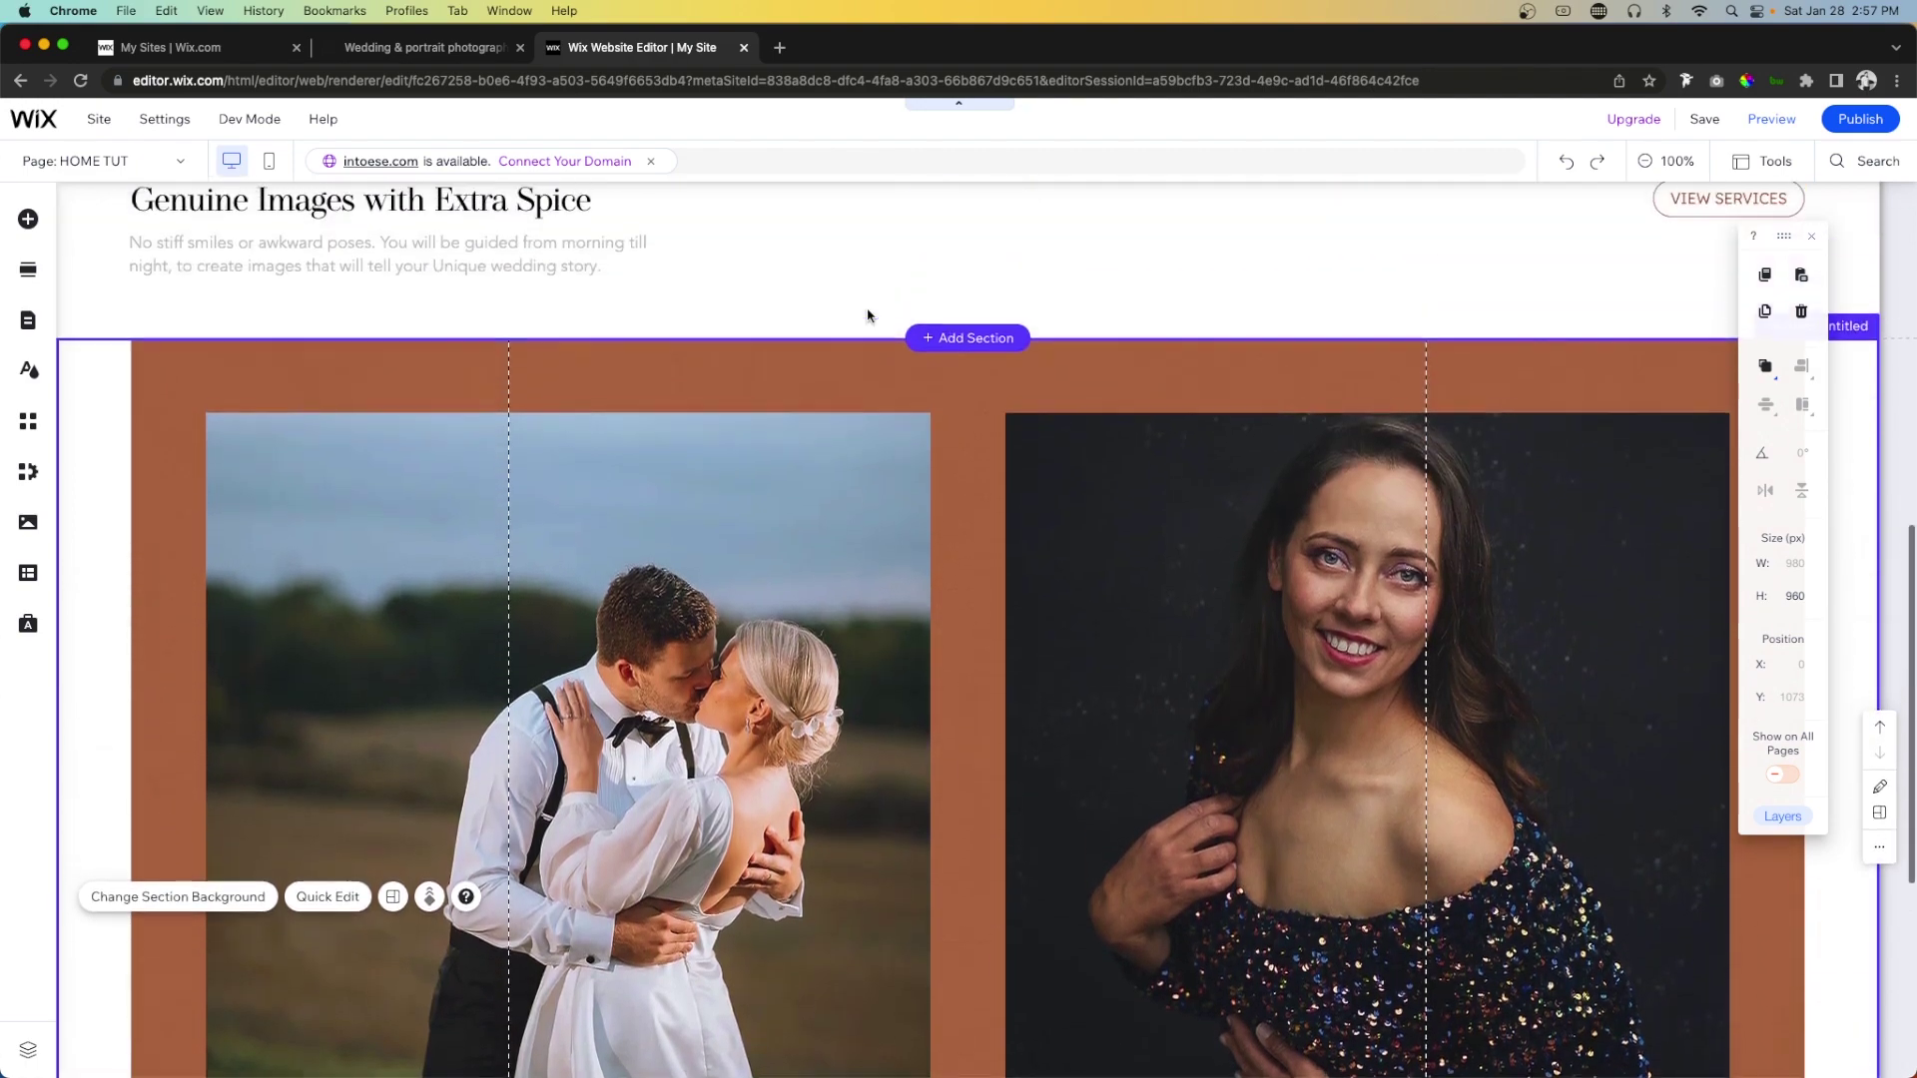
scroll(867, 315, down, 5)
key(super+minus)
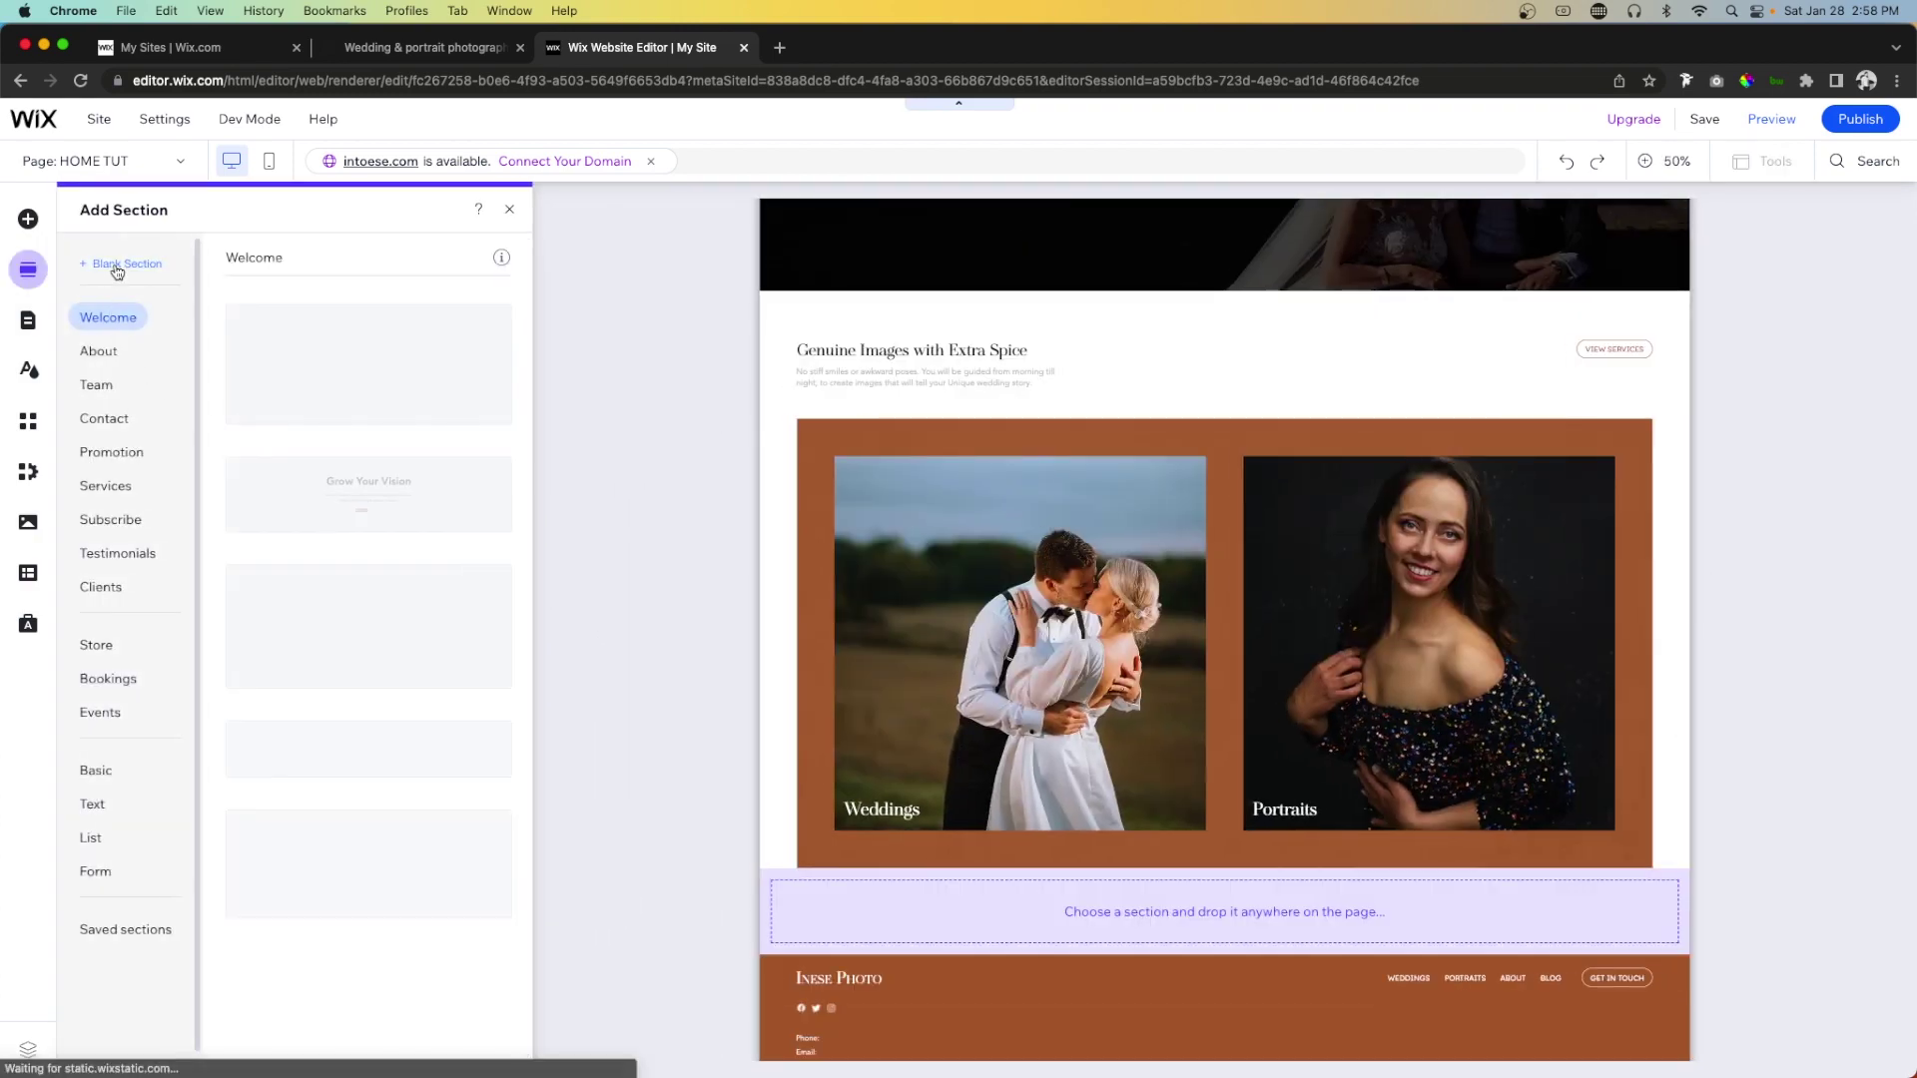
click(132, 265)
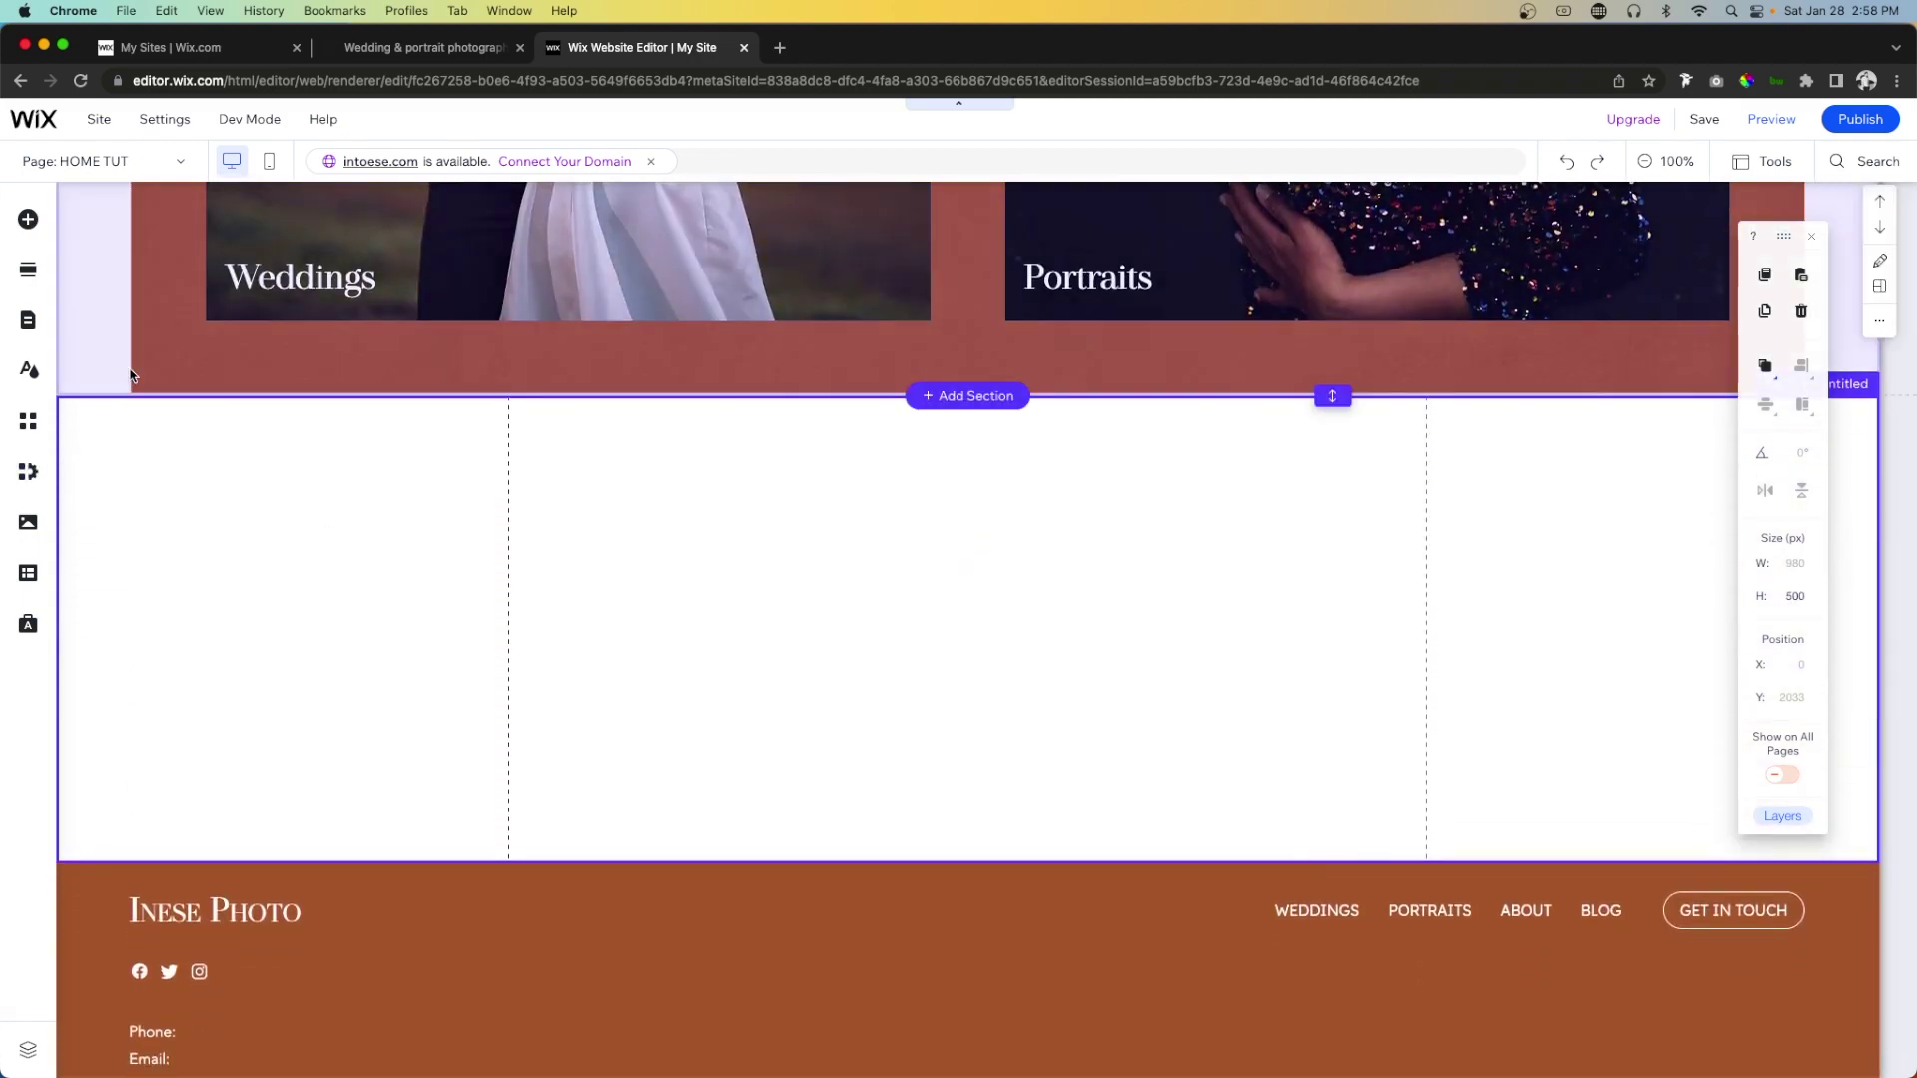
Add the plain light Classic strip to the new blank section.
click(28, 220)
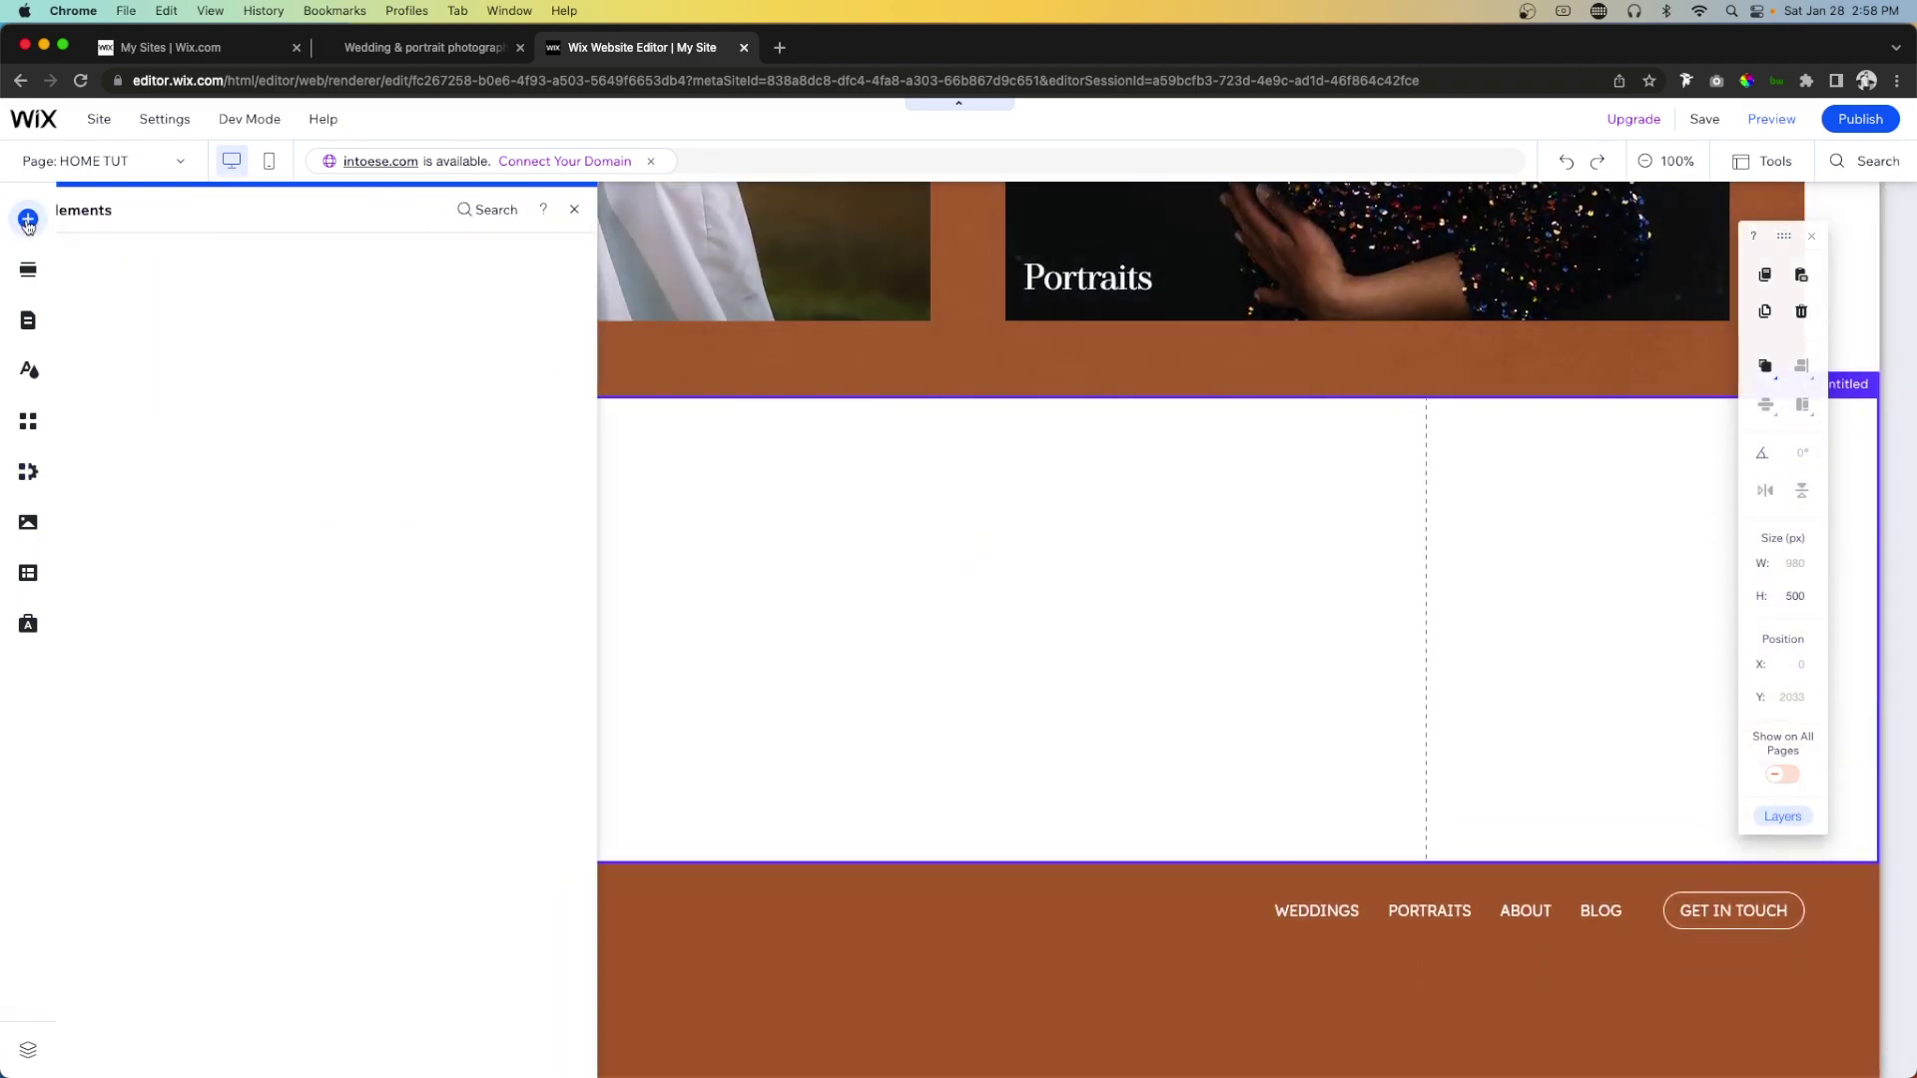
click(98, 361)
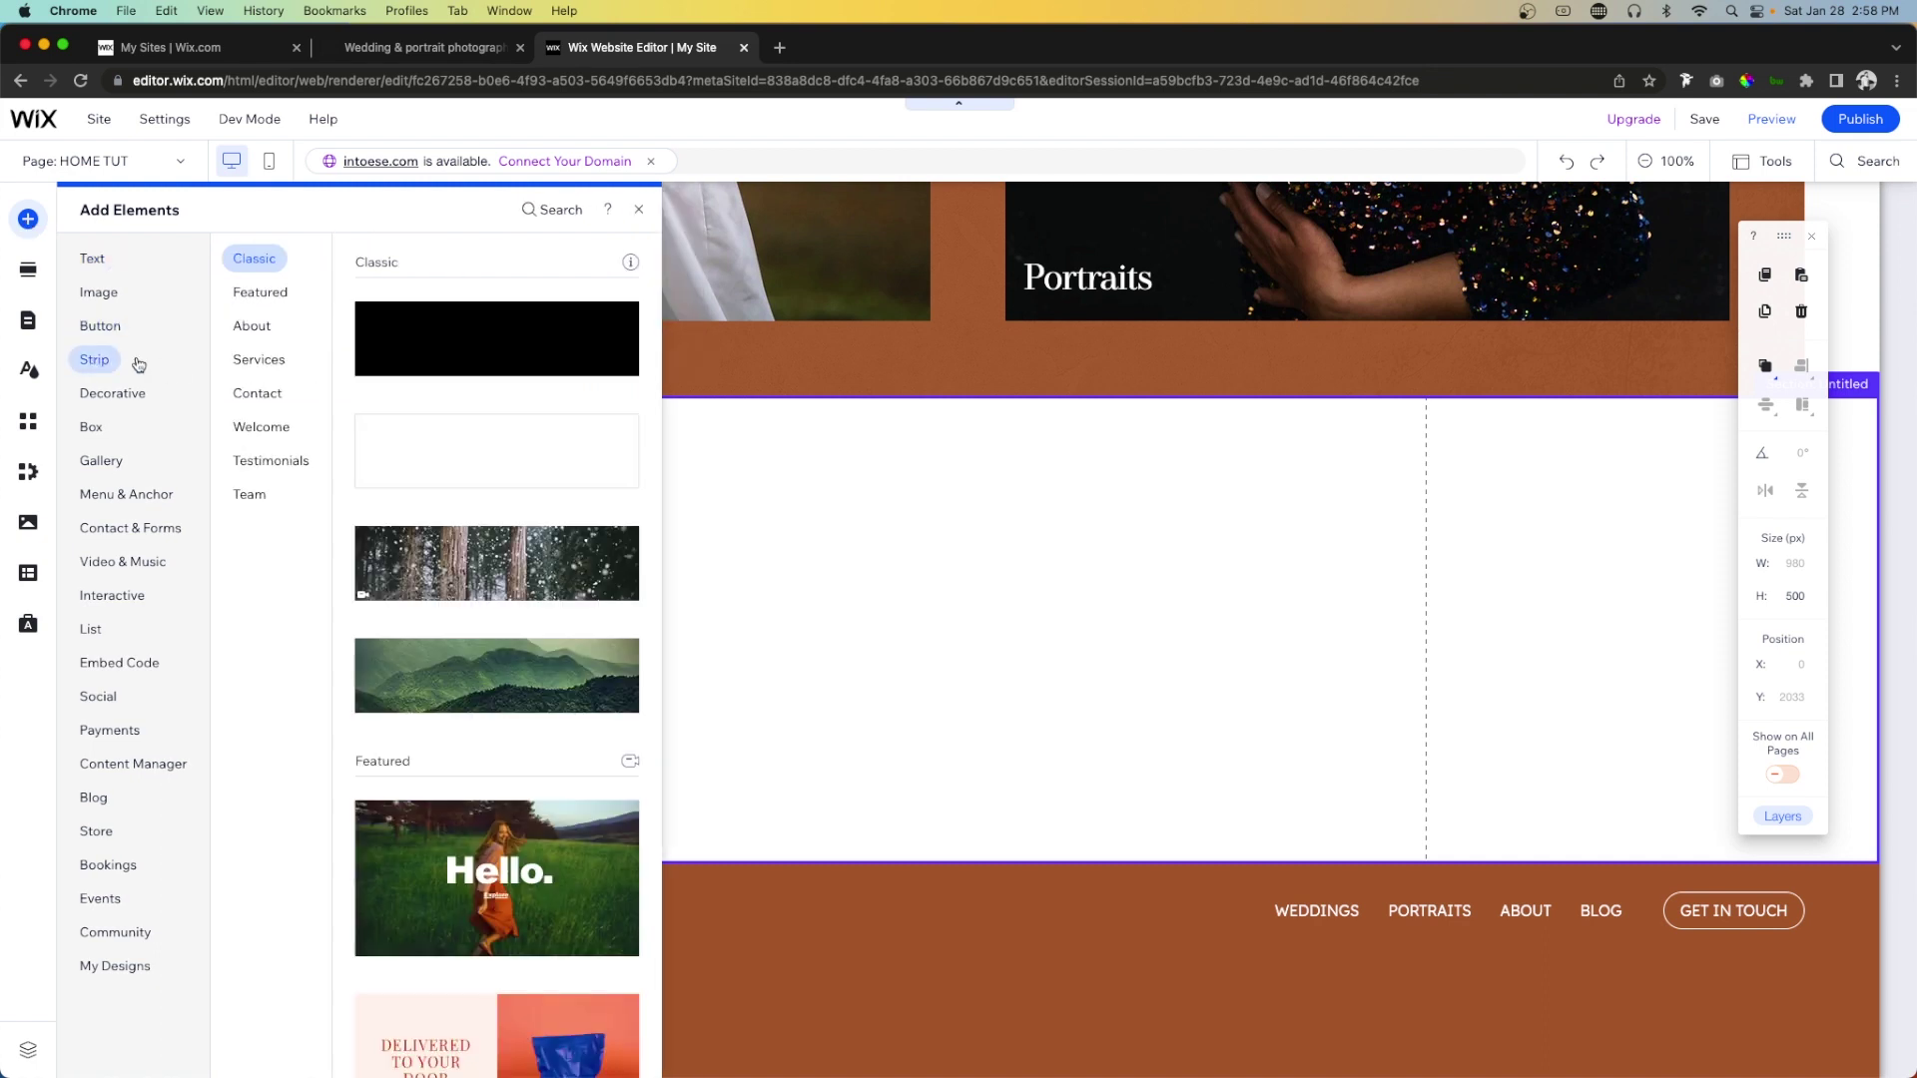
drag(496, 435, 1072, 556)
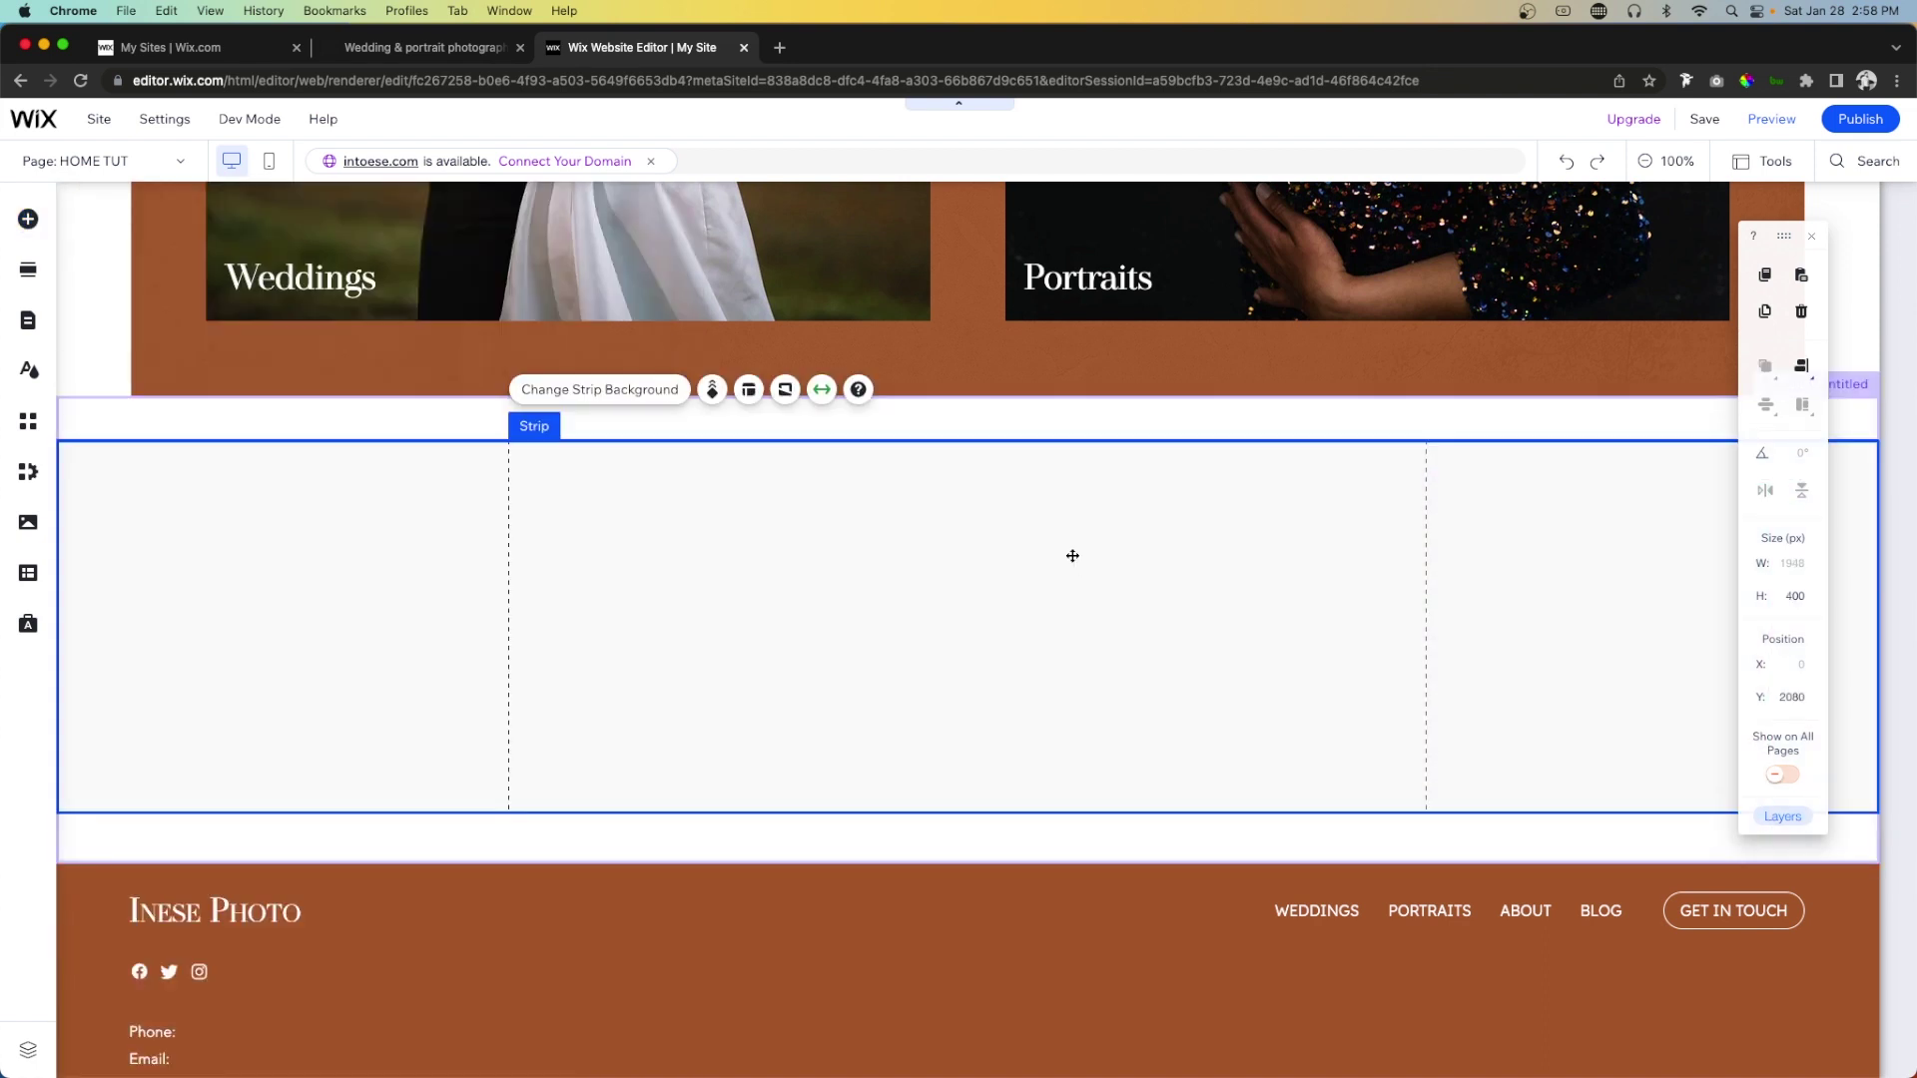
Align the new strip's content to the left in its strip layout.
click(749, 393)
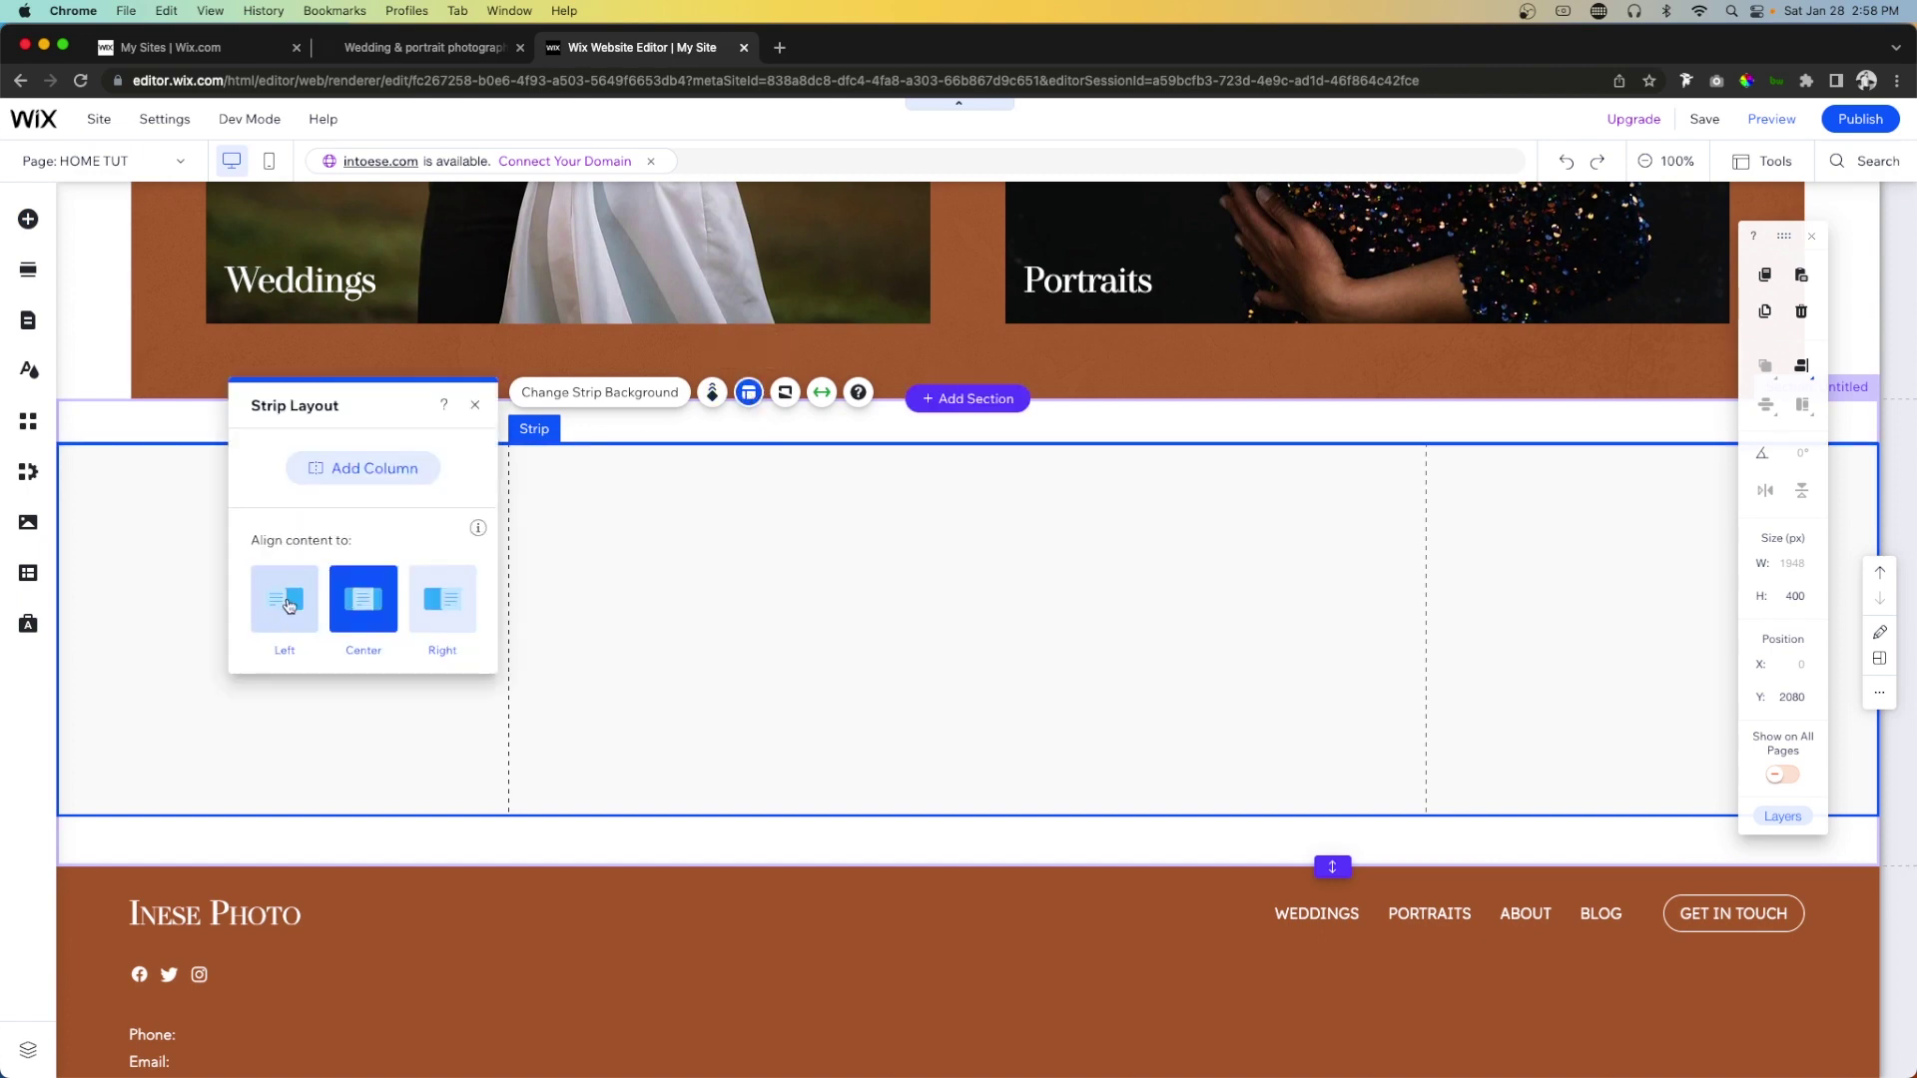
click(288, 603)
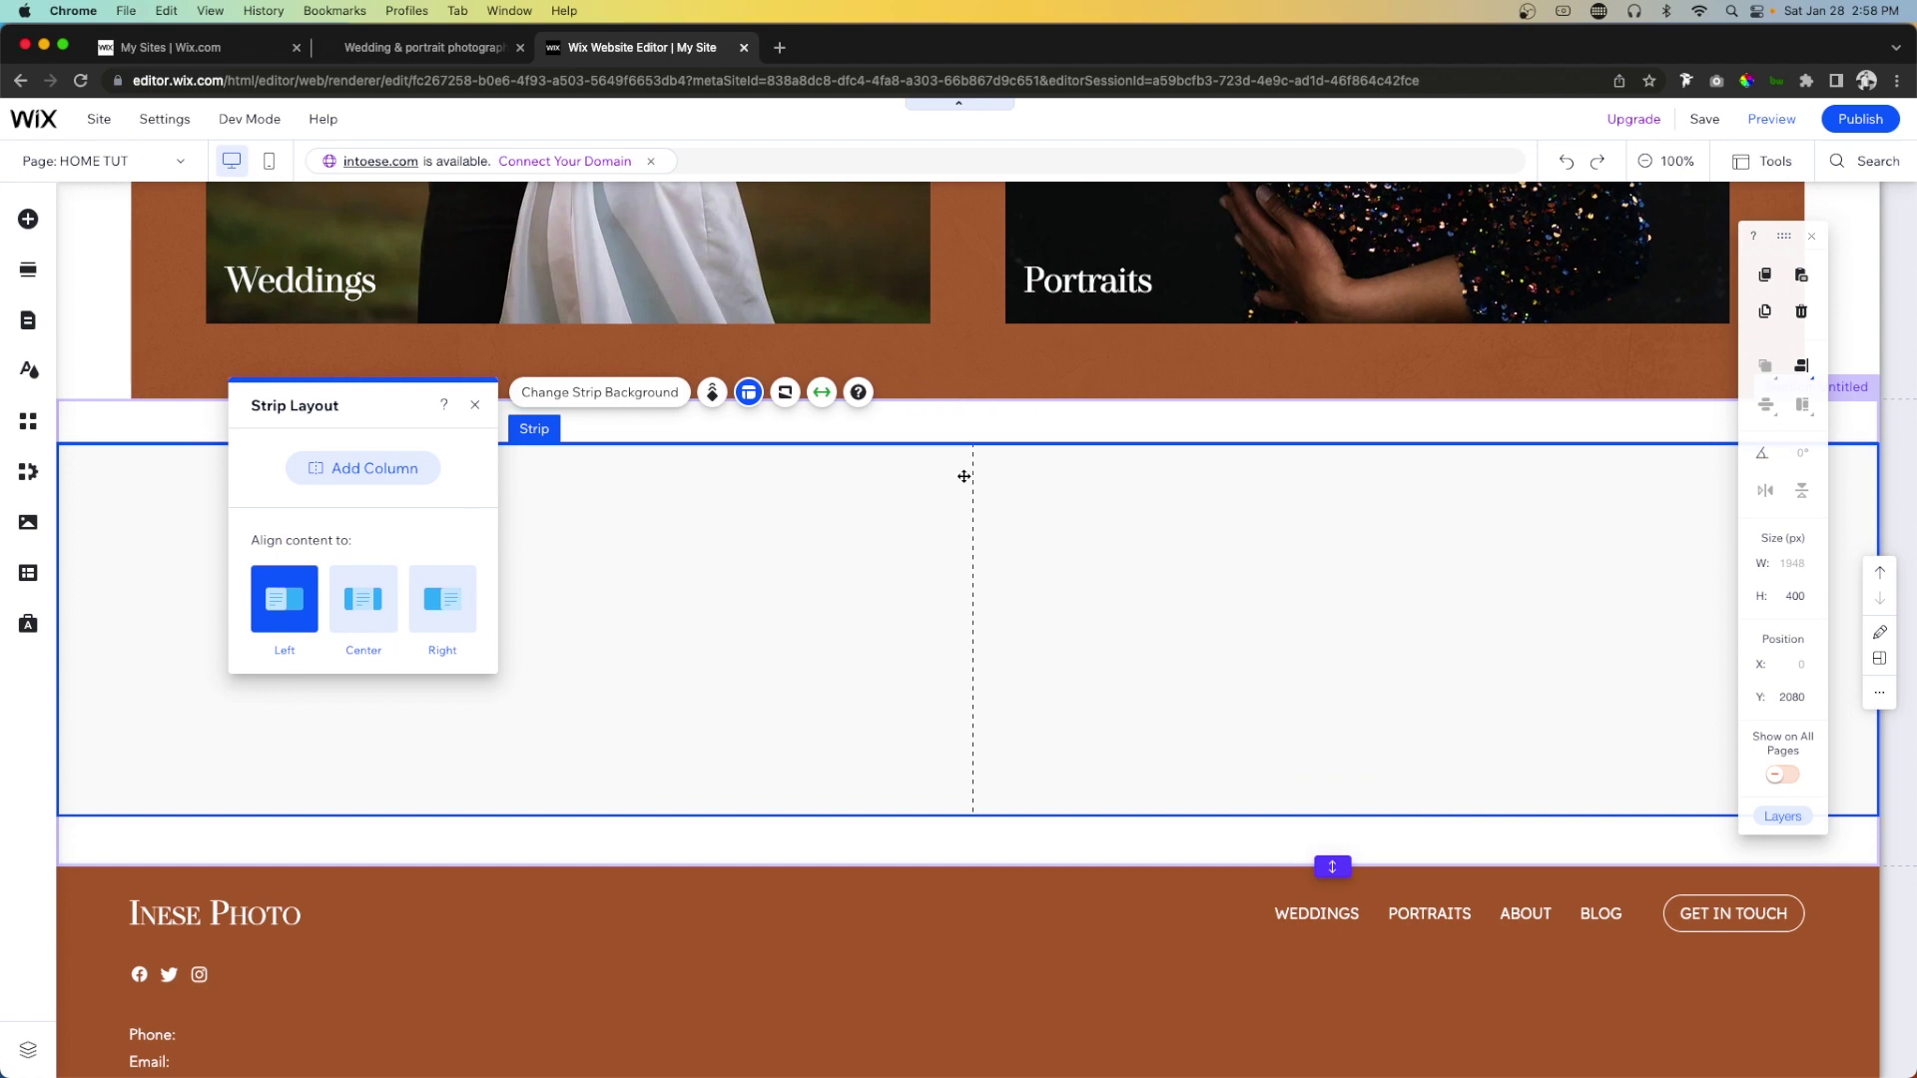
click(364, 599)
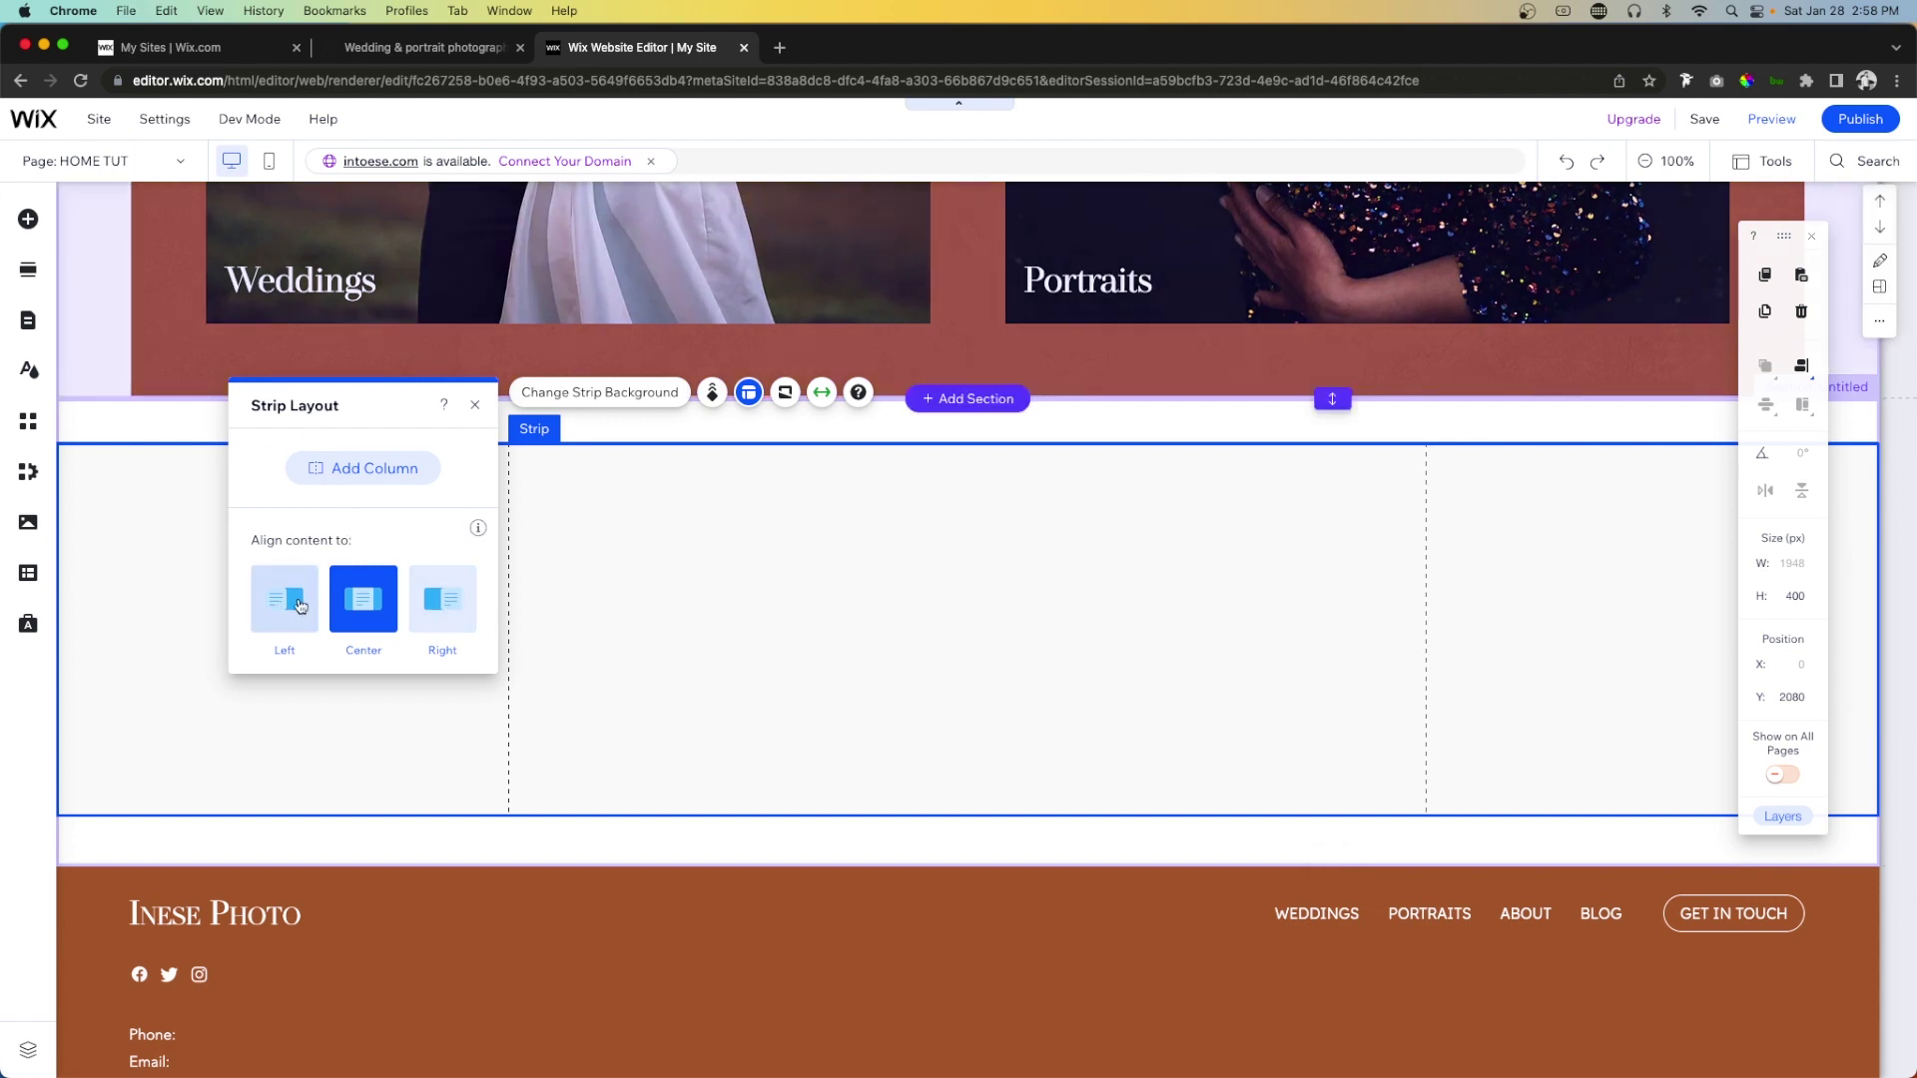
click(274, 605)
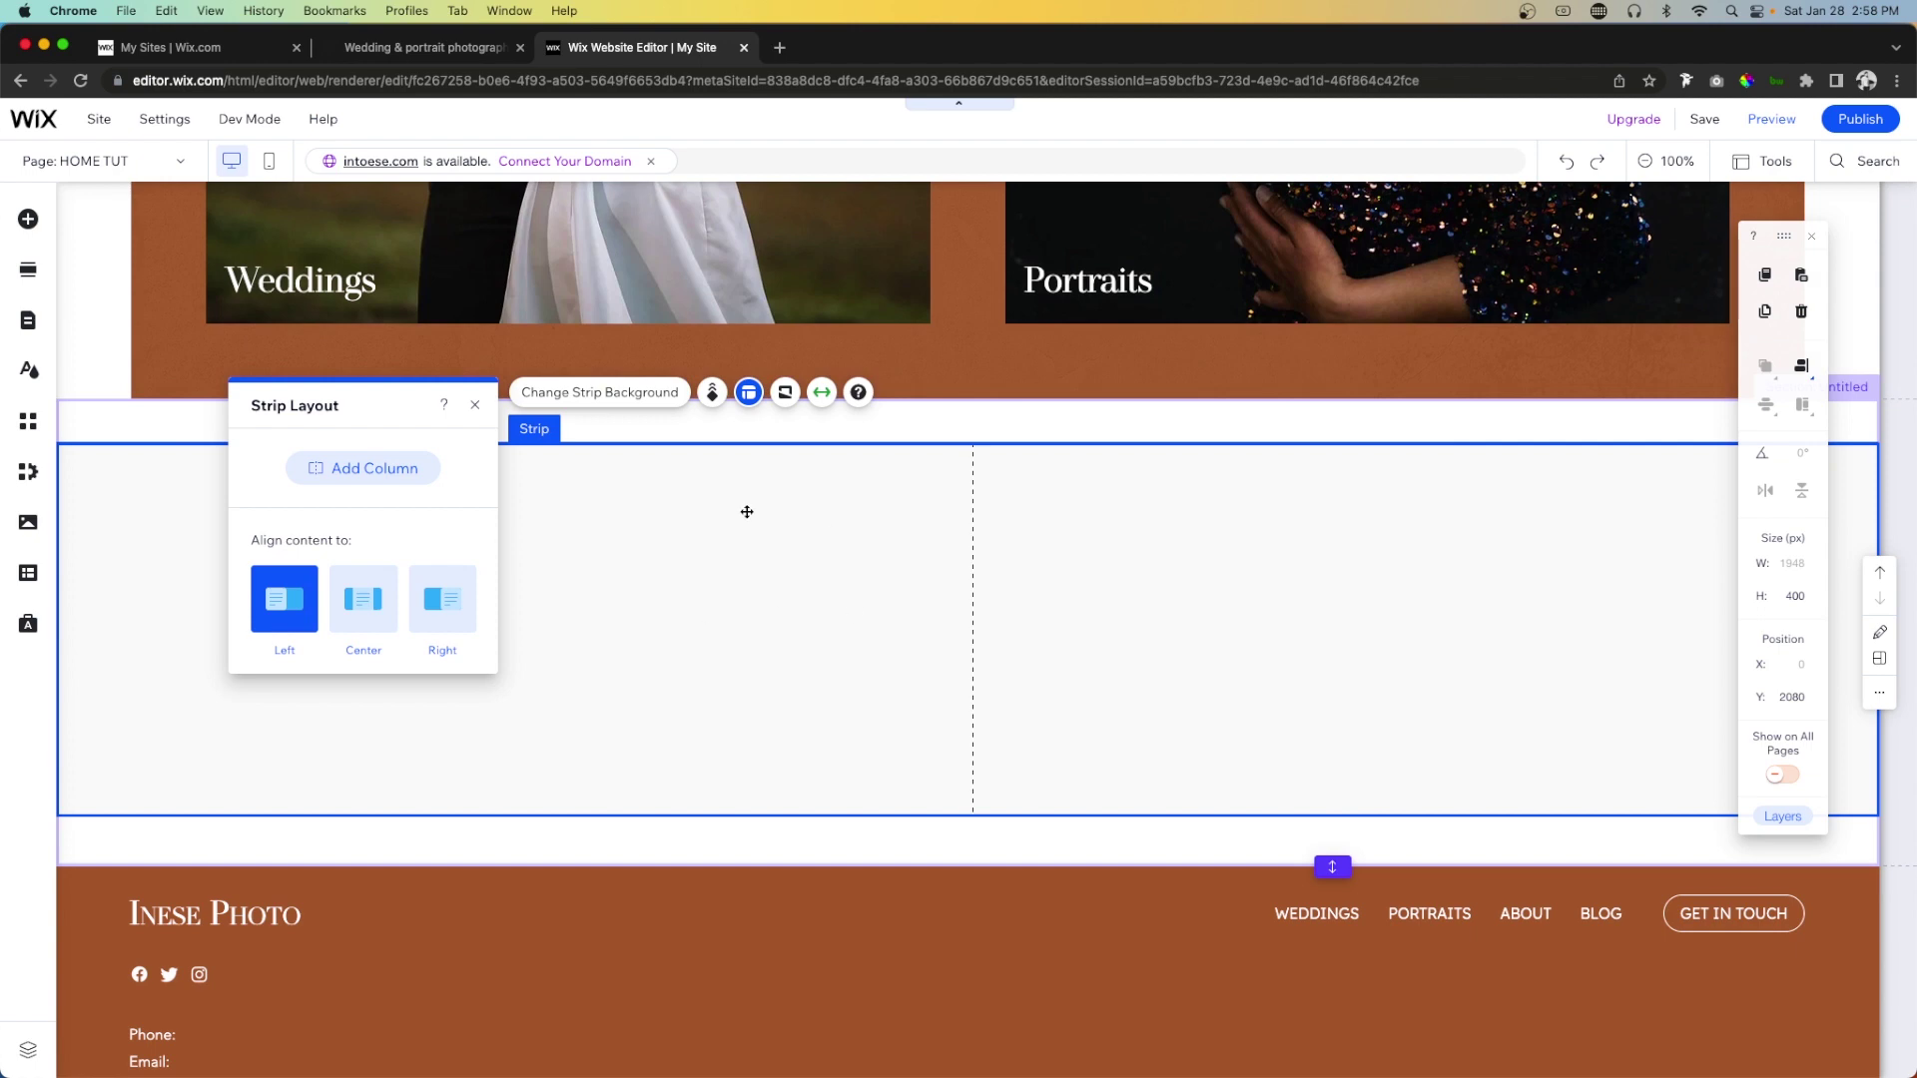
Set the new strip's background color opacity to 0.
click(583, 391)
click(365, 491)
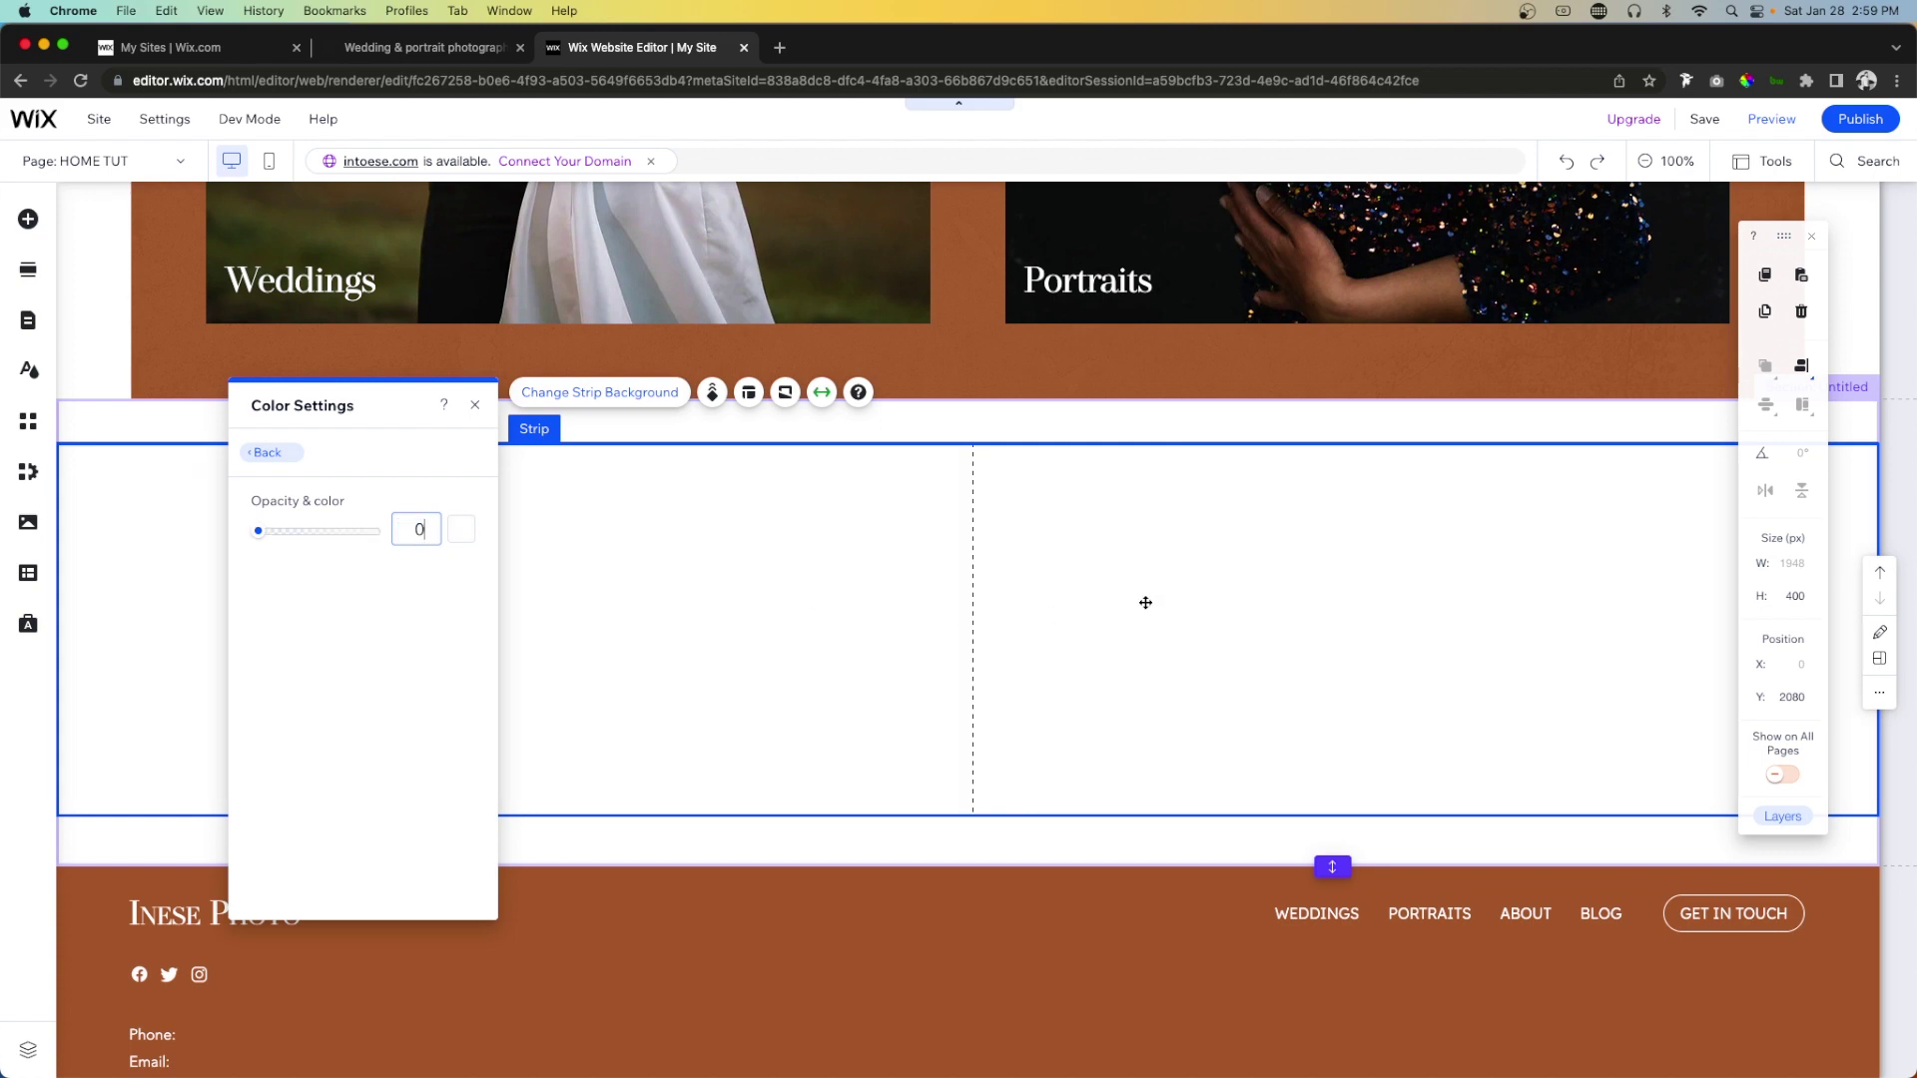
click(475, 406)
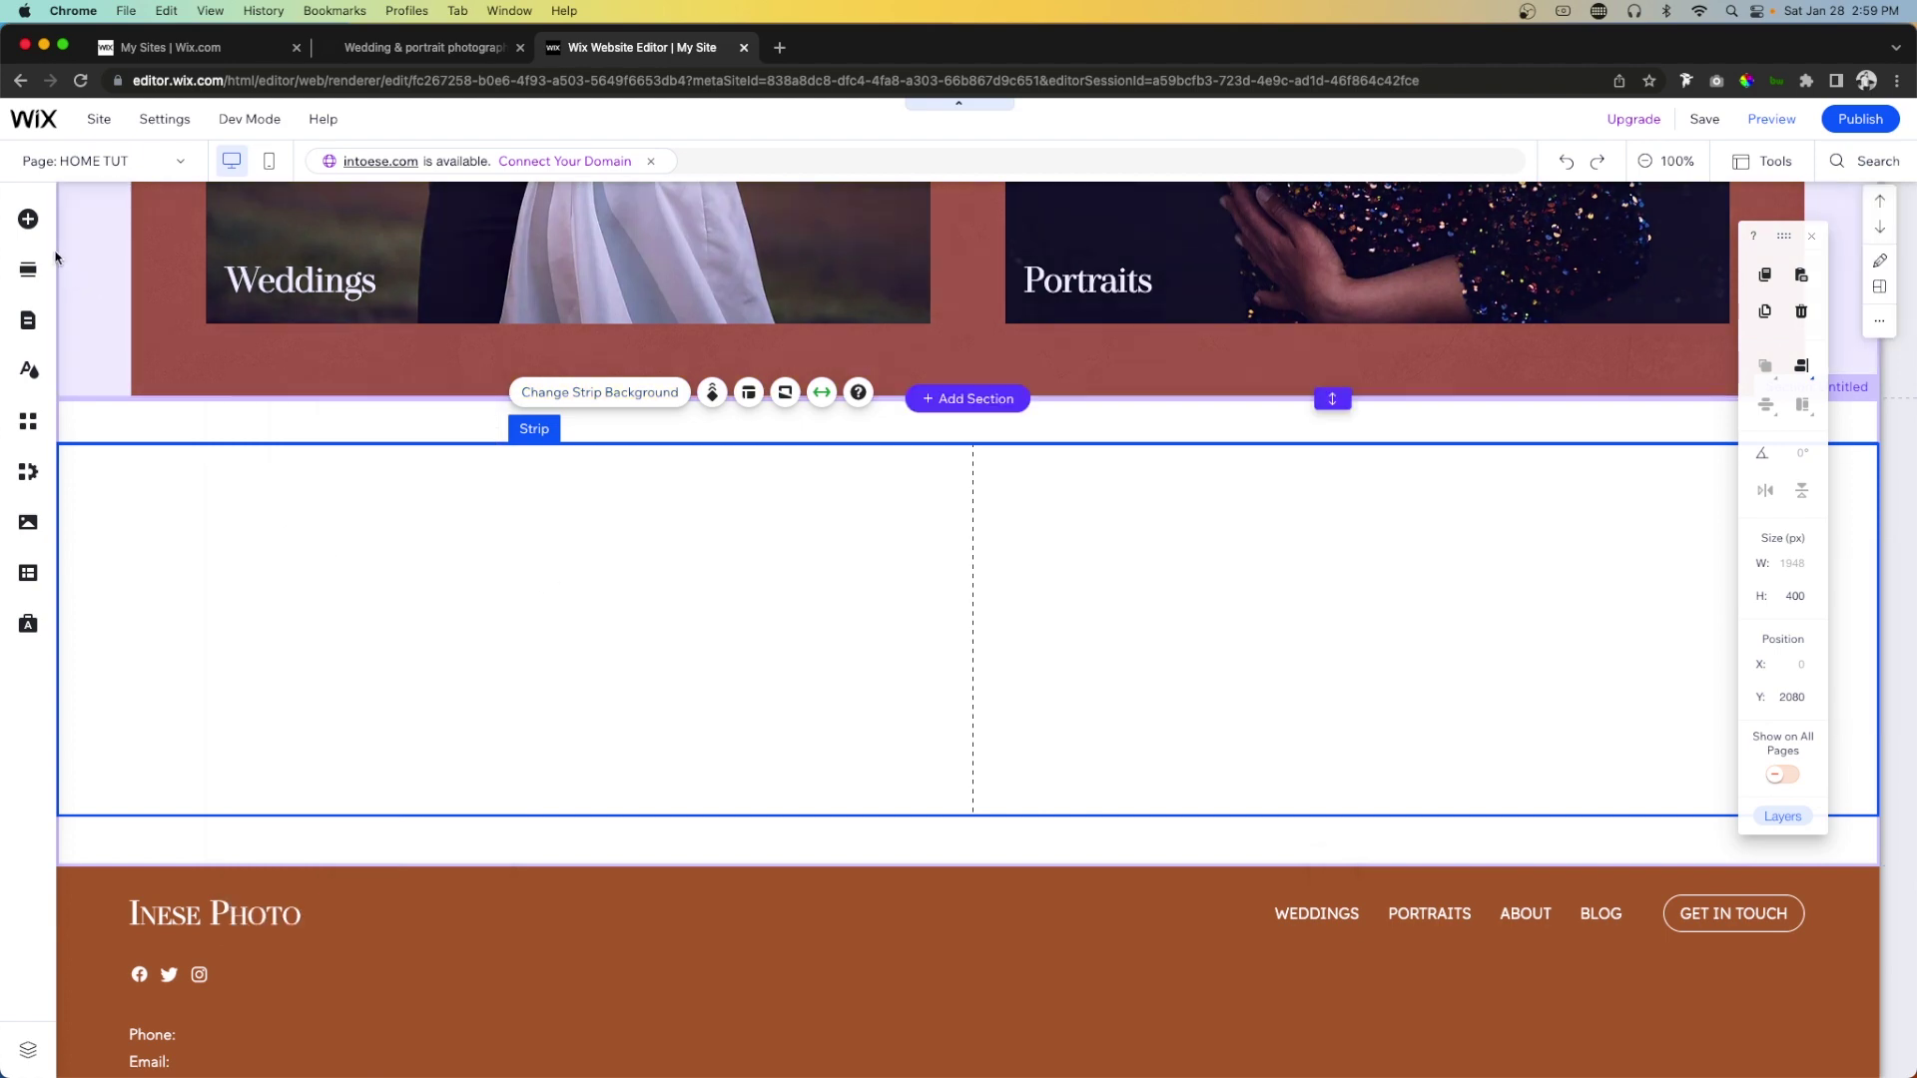
Add a Heading 2 text to the new strip's left half at about X -404, Y 2151, in line with the footer logo.
click(28, 218)
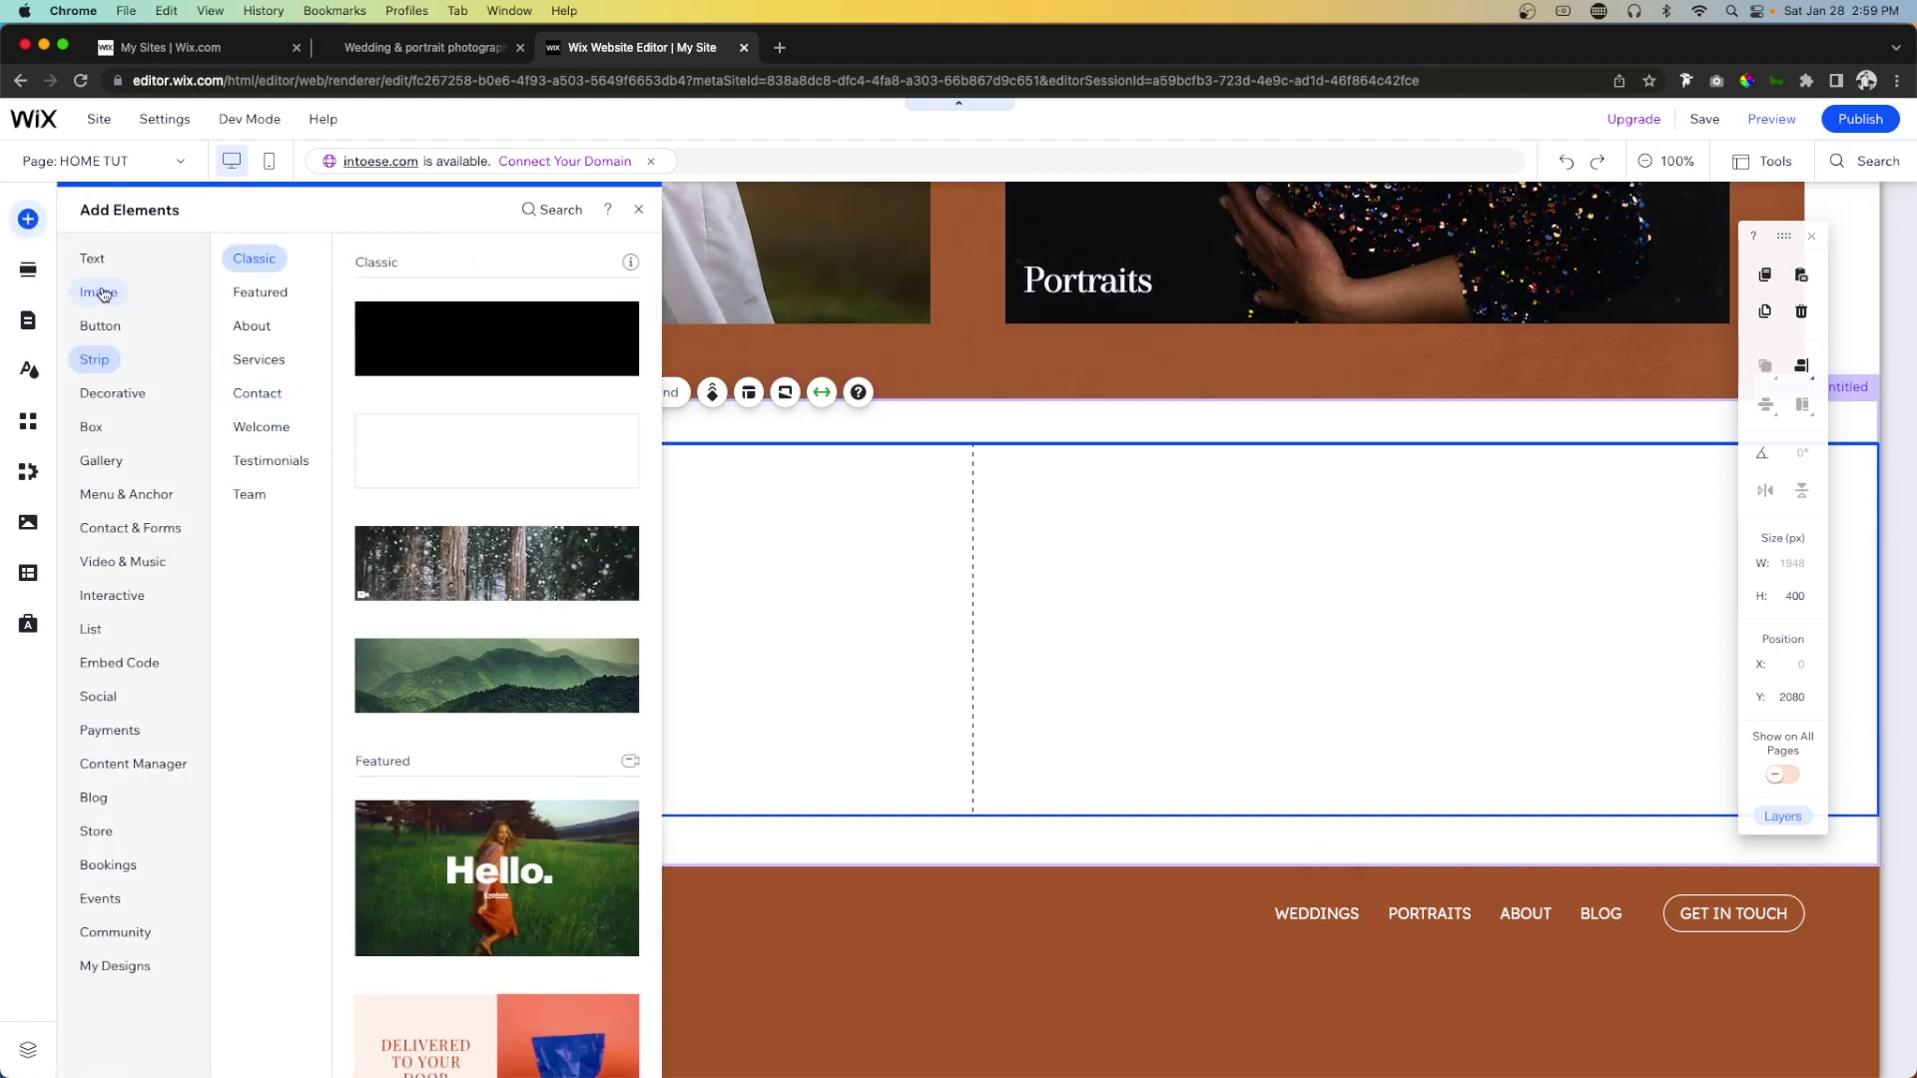
mouse_move(92, 258)
drag(459, 399, 877, 594)
drag(716, 599, 227, 534)
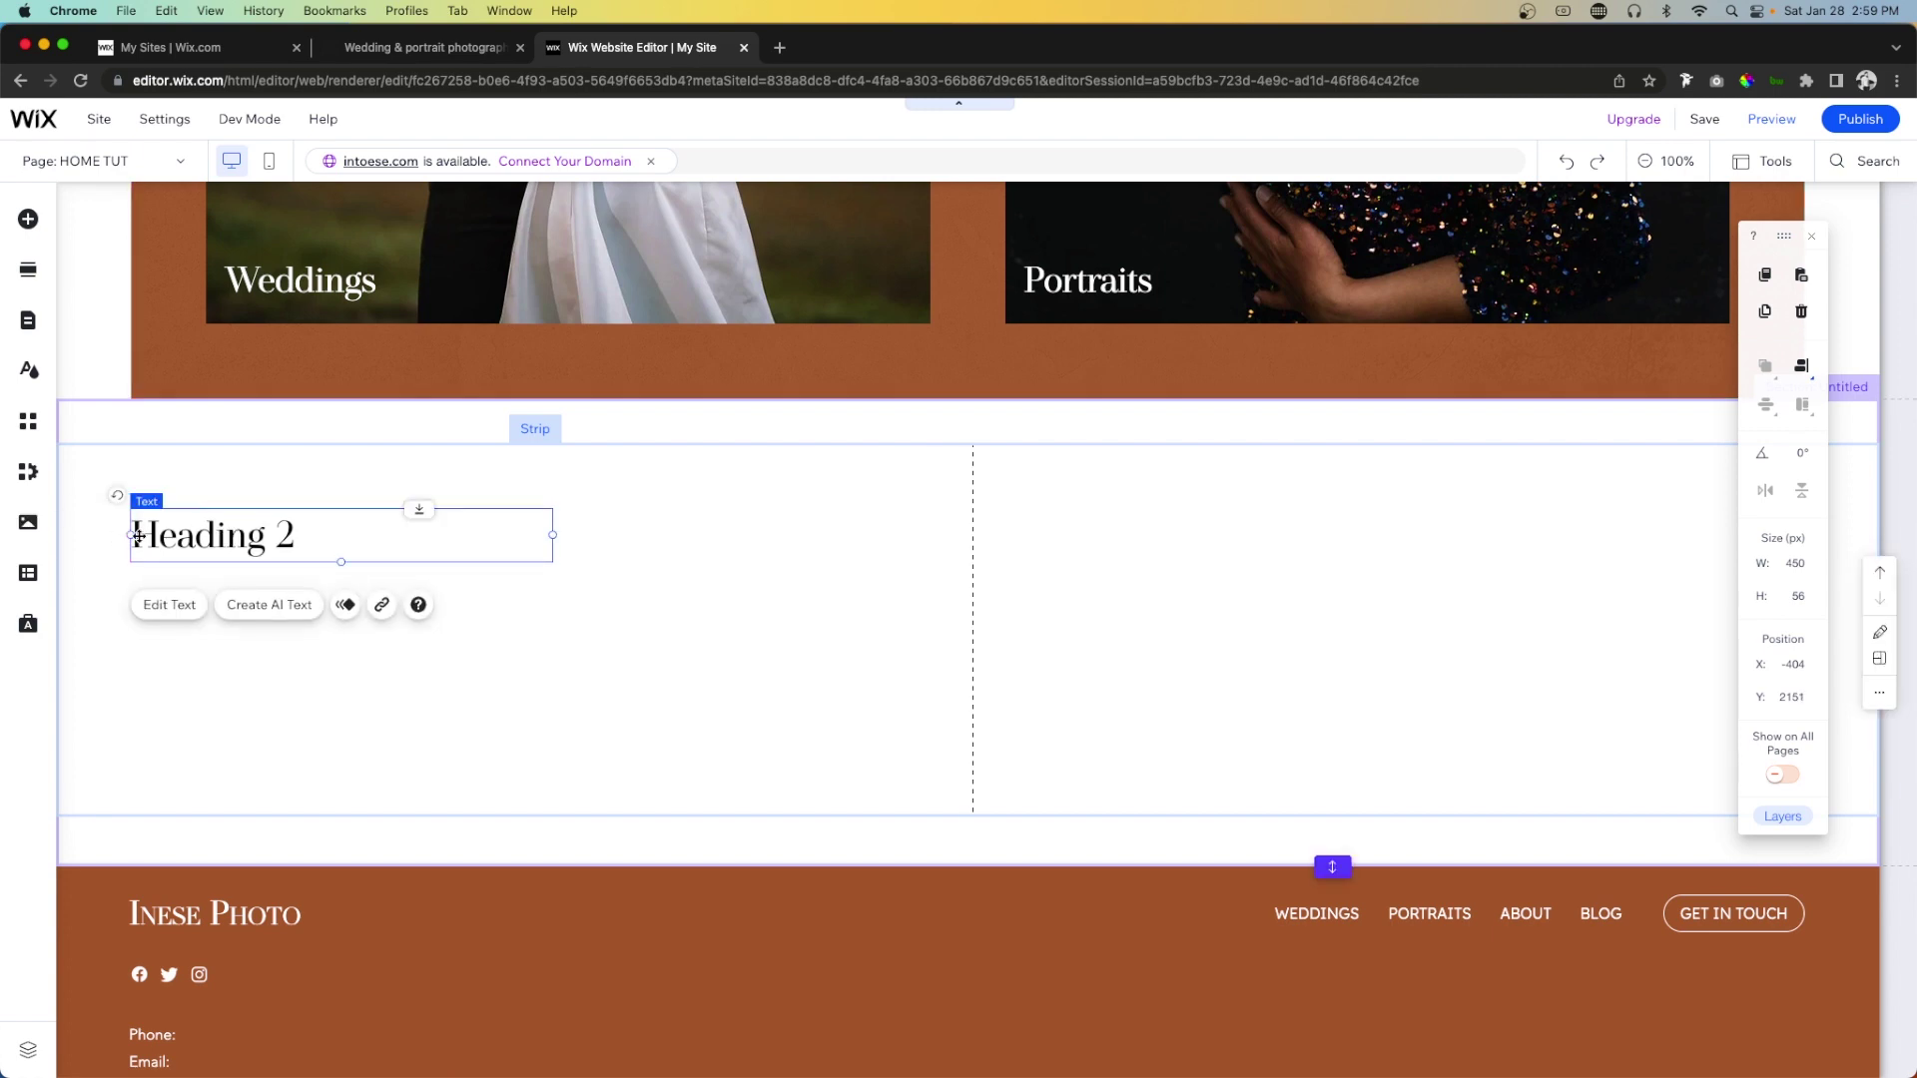
Widen the heading to about 885 px and change it to "Lorem ipsum dolor sit amet, consectetur adipiscing elit. Integer dictum pellentesque turpis, vitae blandit quam porttitor id.".
drag(553, 537, 962, 566)
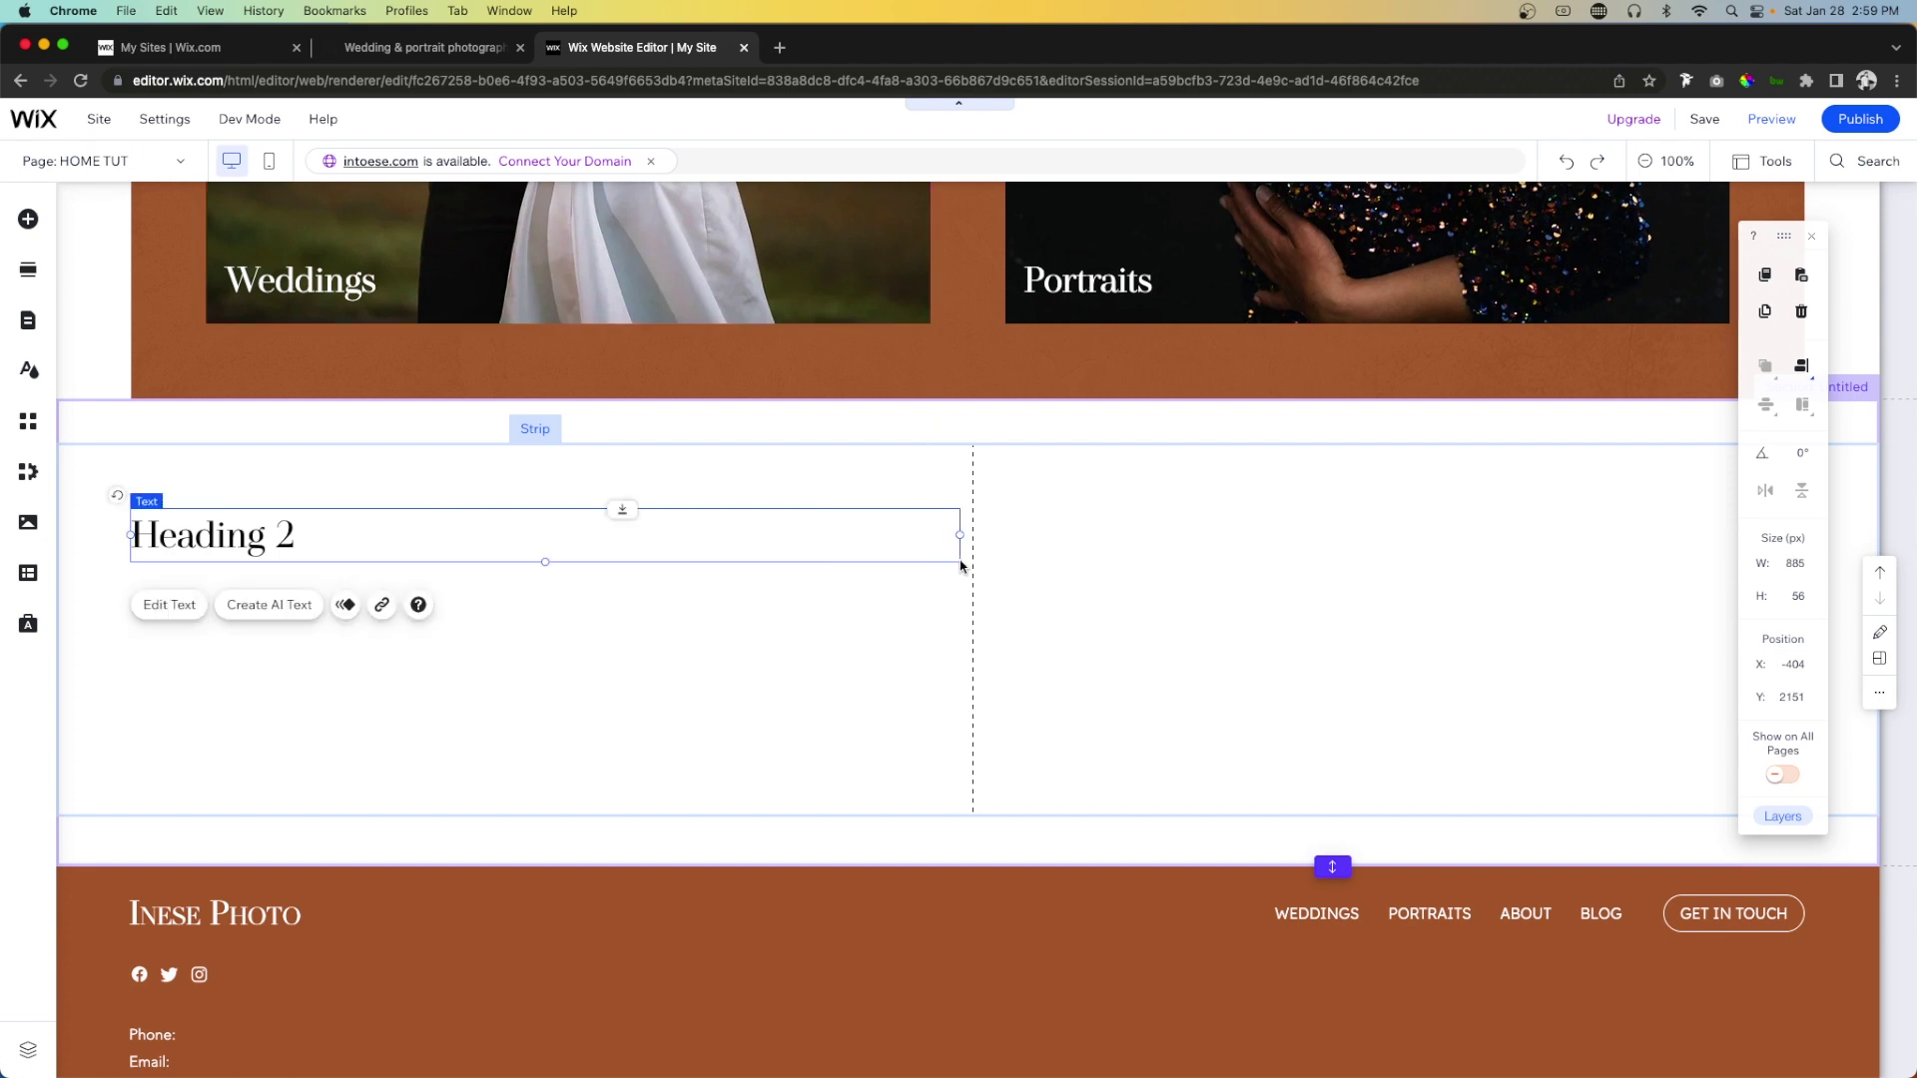
double_click(257, 537)
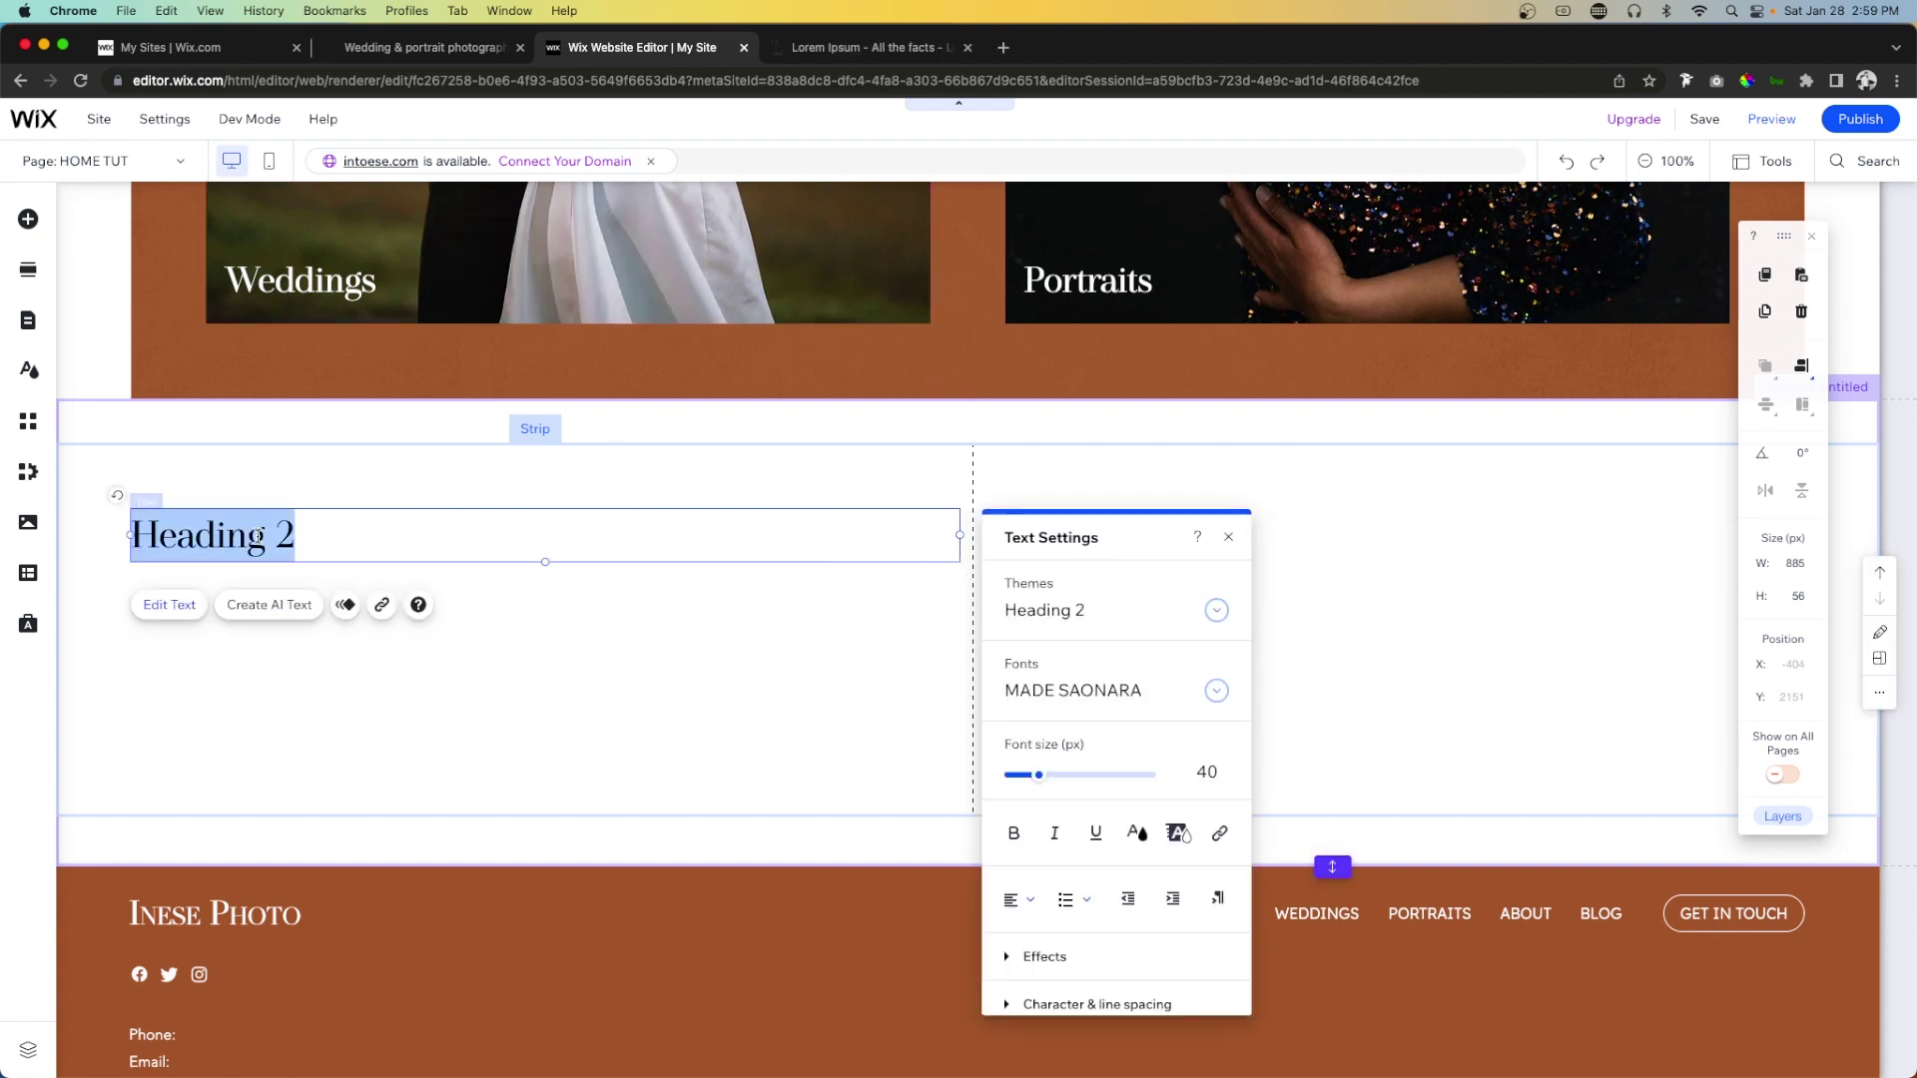
text(Lorem ipsum dolor sit amet, consectetur adipiscing elit. Integer dictum pellentesque turpis, vitae blandit quam porttitor id.)
Set the placeholder text's font size to 50 px and shorten the word "pellentesque" to "pellent".
key(super+a)
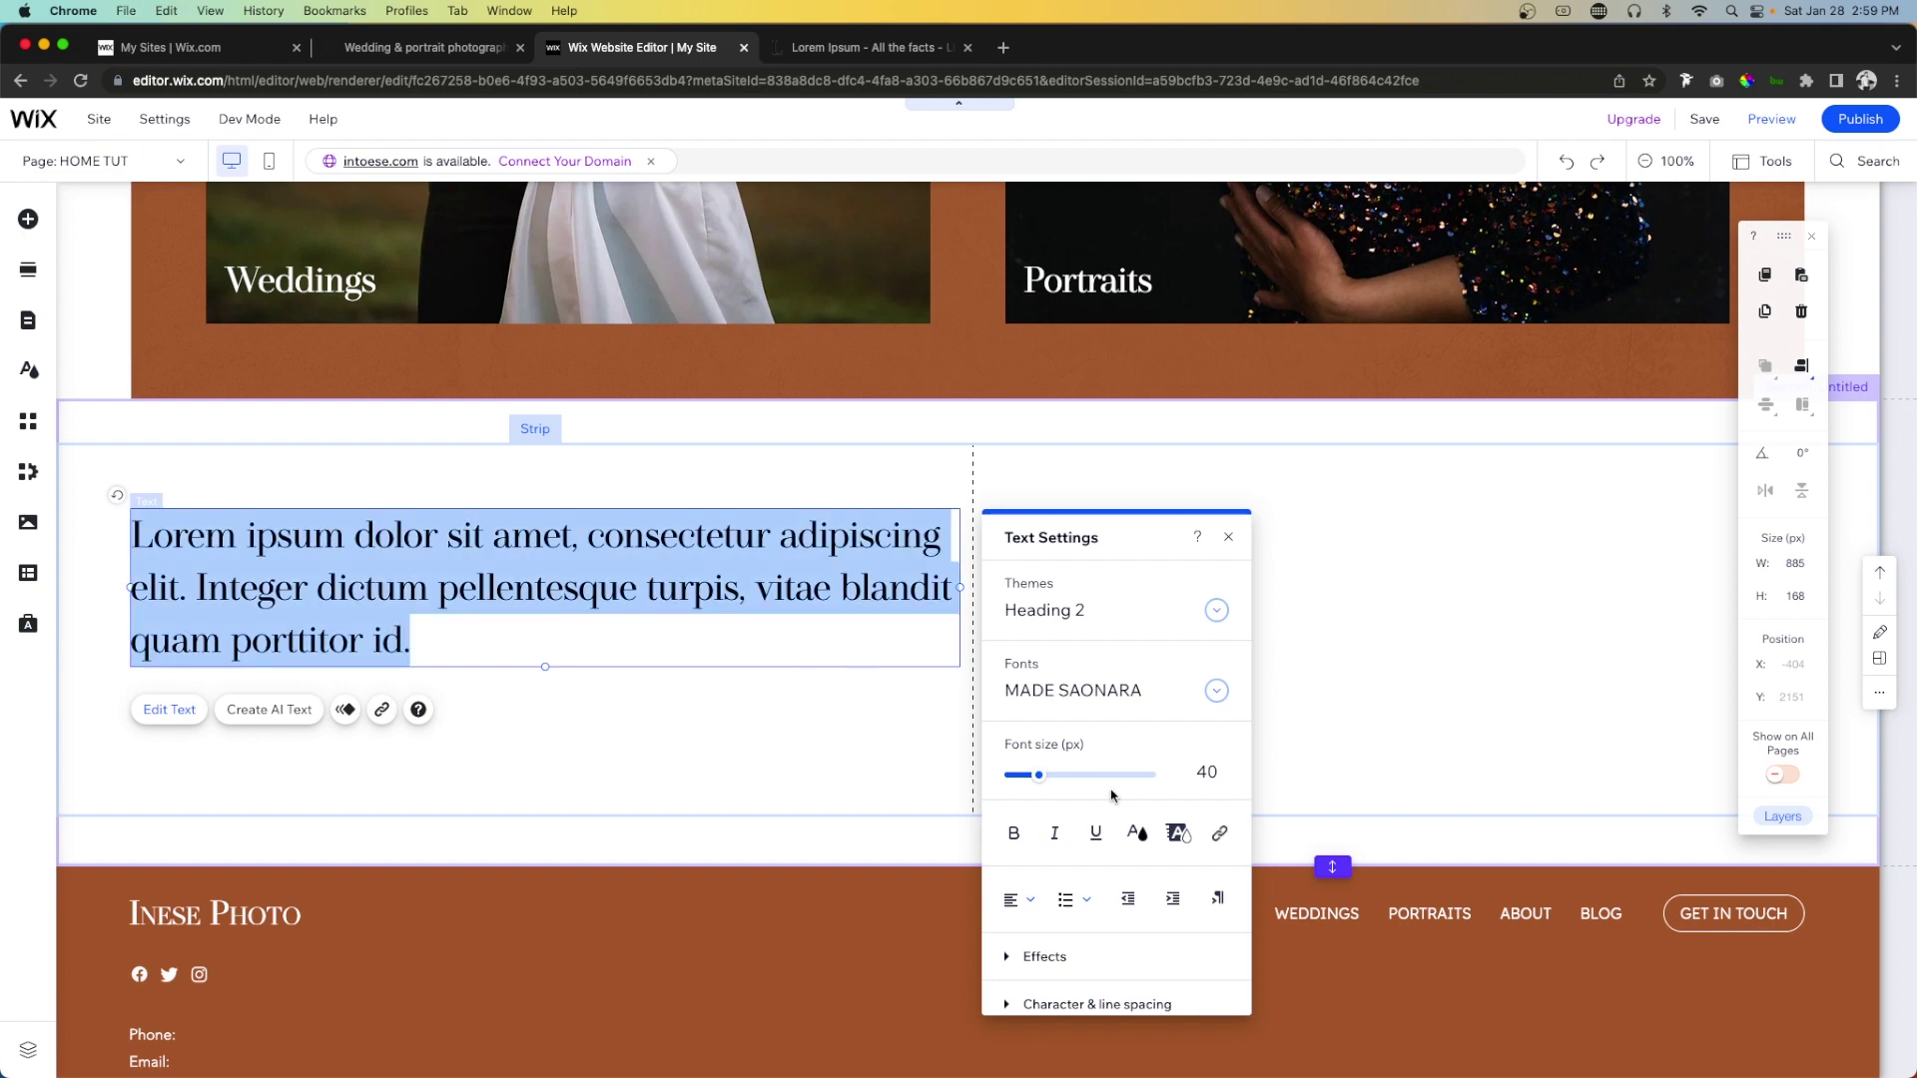
click(1200, 779)
text(50)
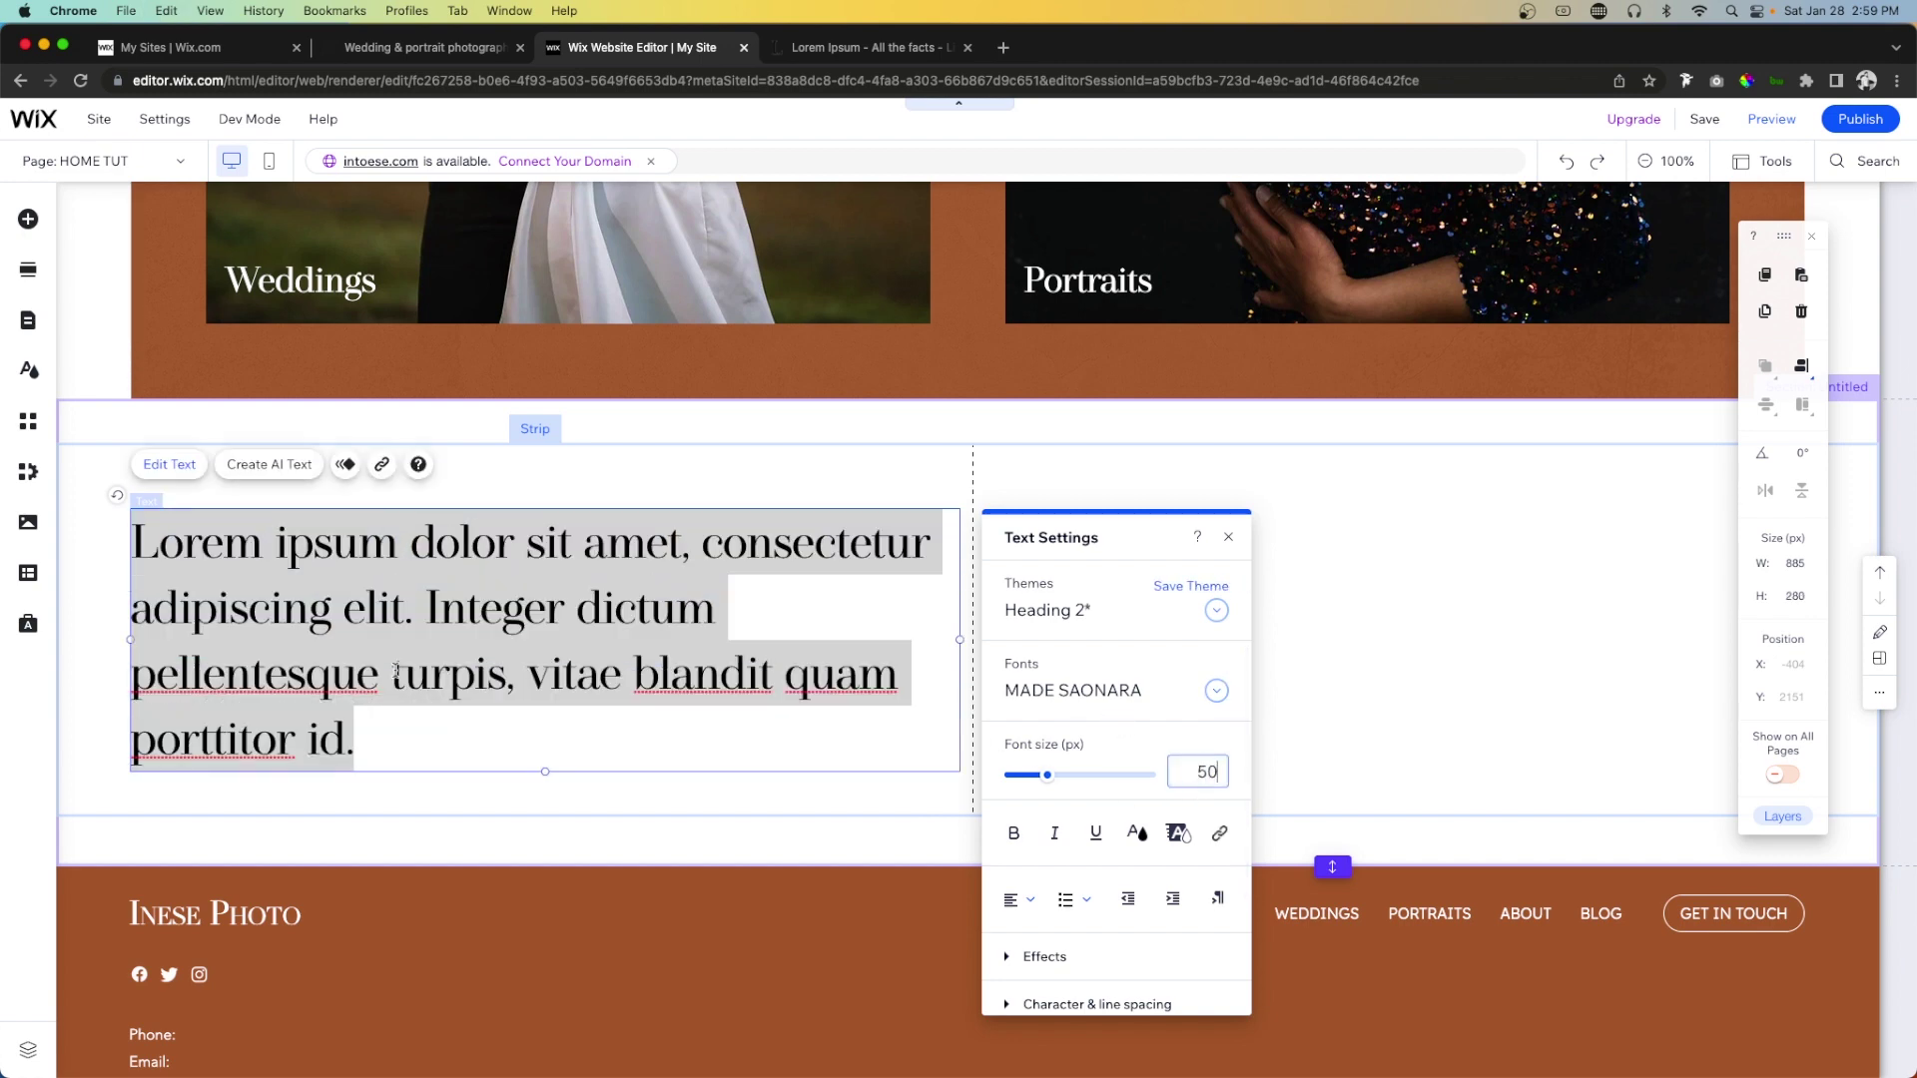
click(347, 676)
key(Escape)
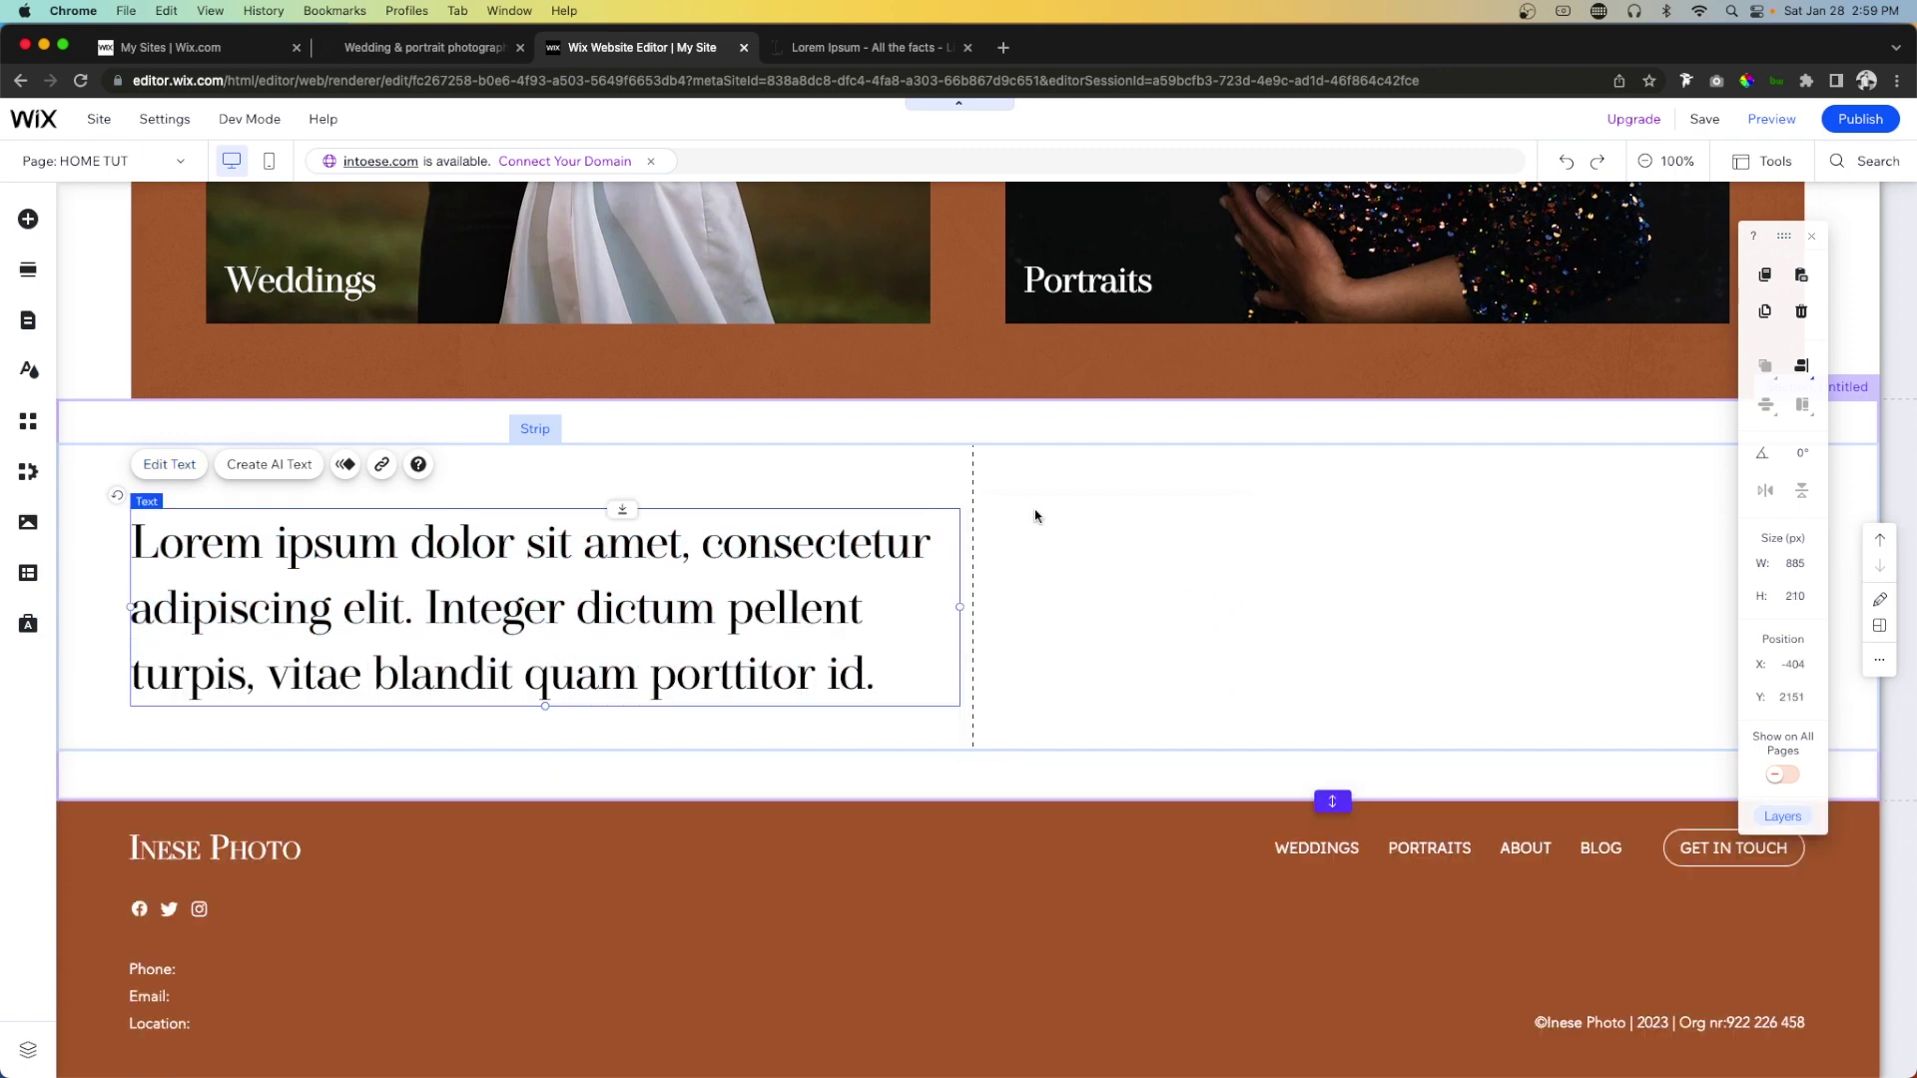
Move the placeholder heading to the top edge of its section and shrink the section's height to 210 px.
click(1087, 536)
click(597, 558)
drag(597, 558, 599, 503)
click(842, 693)
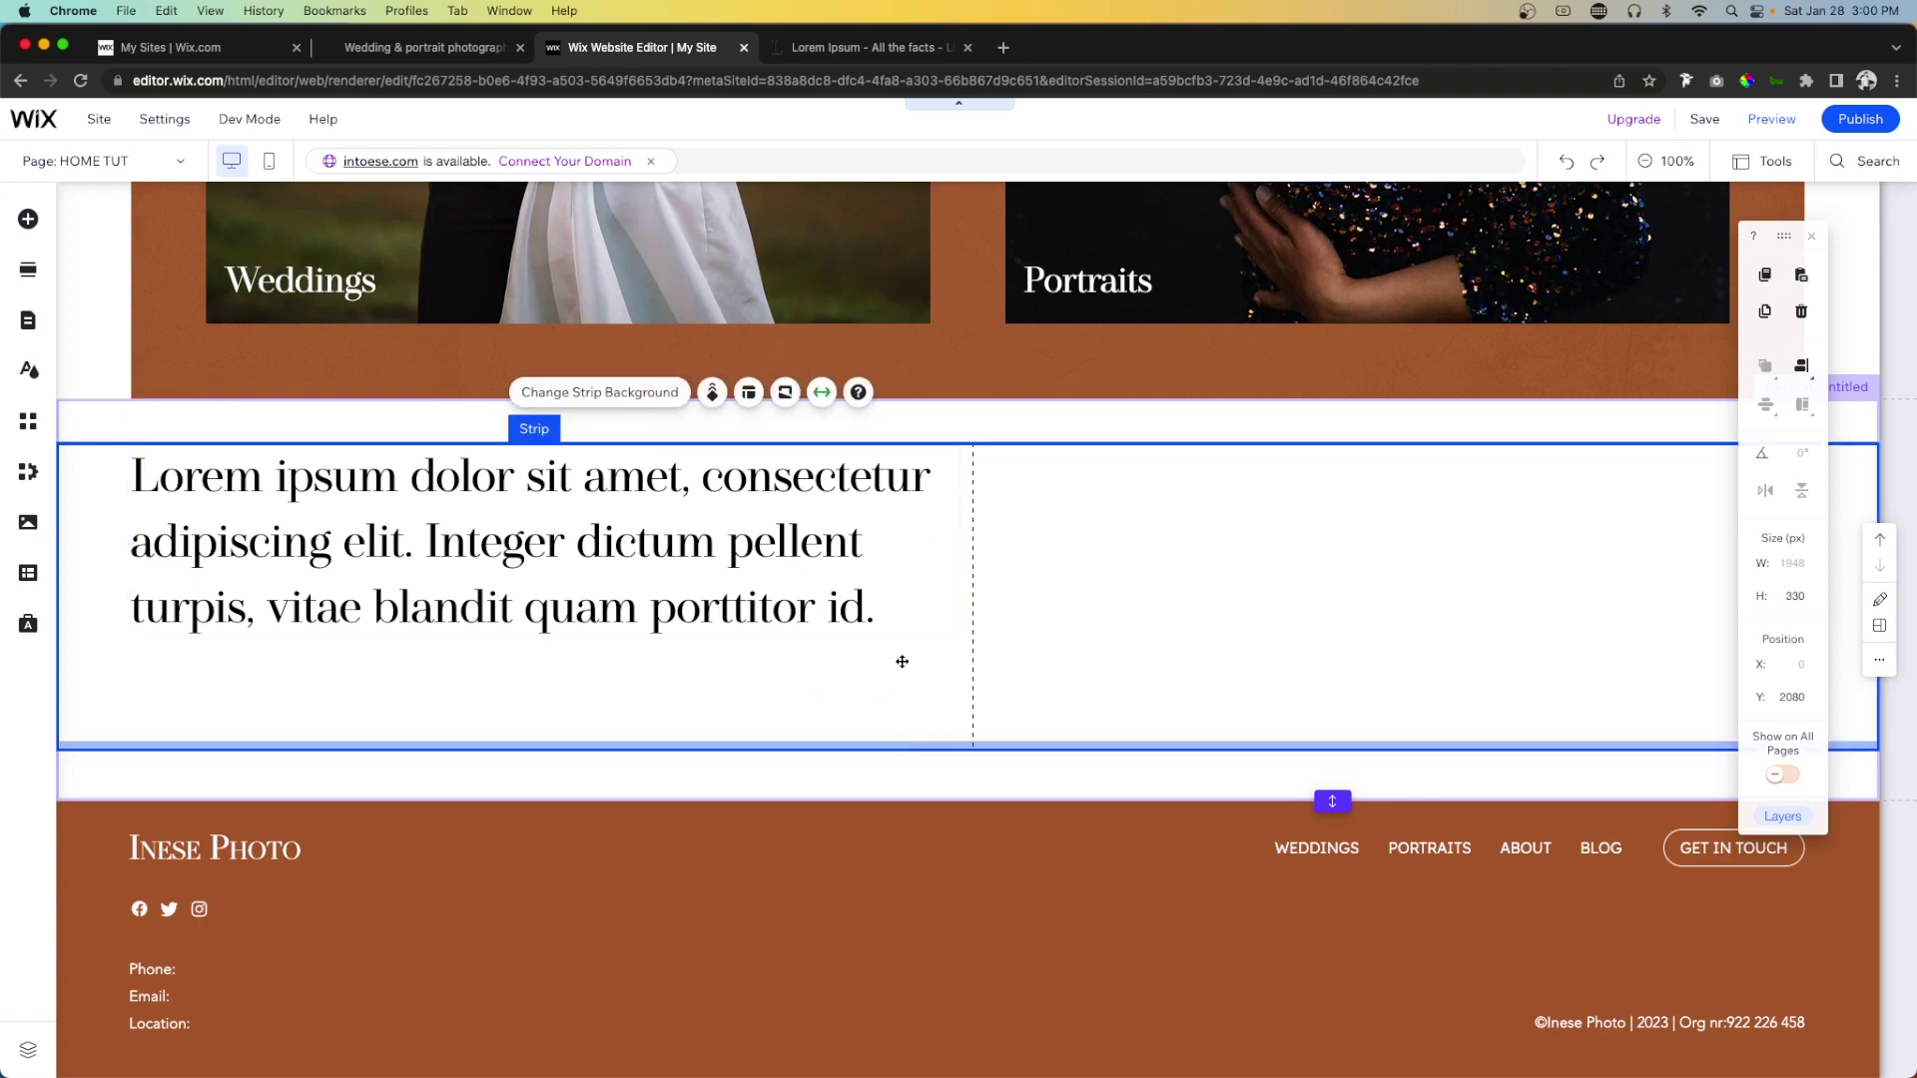
key(ctrl+z)
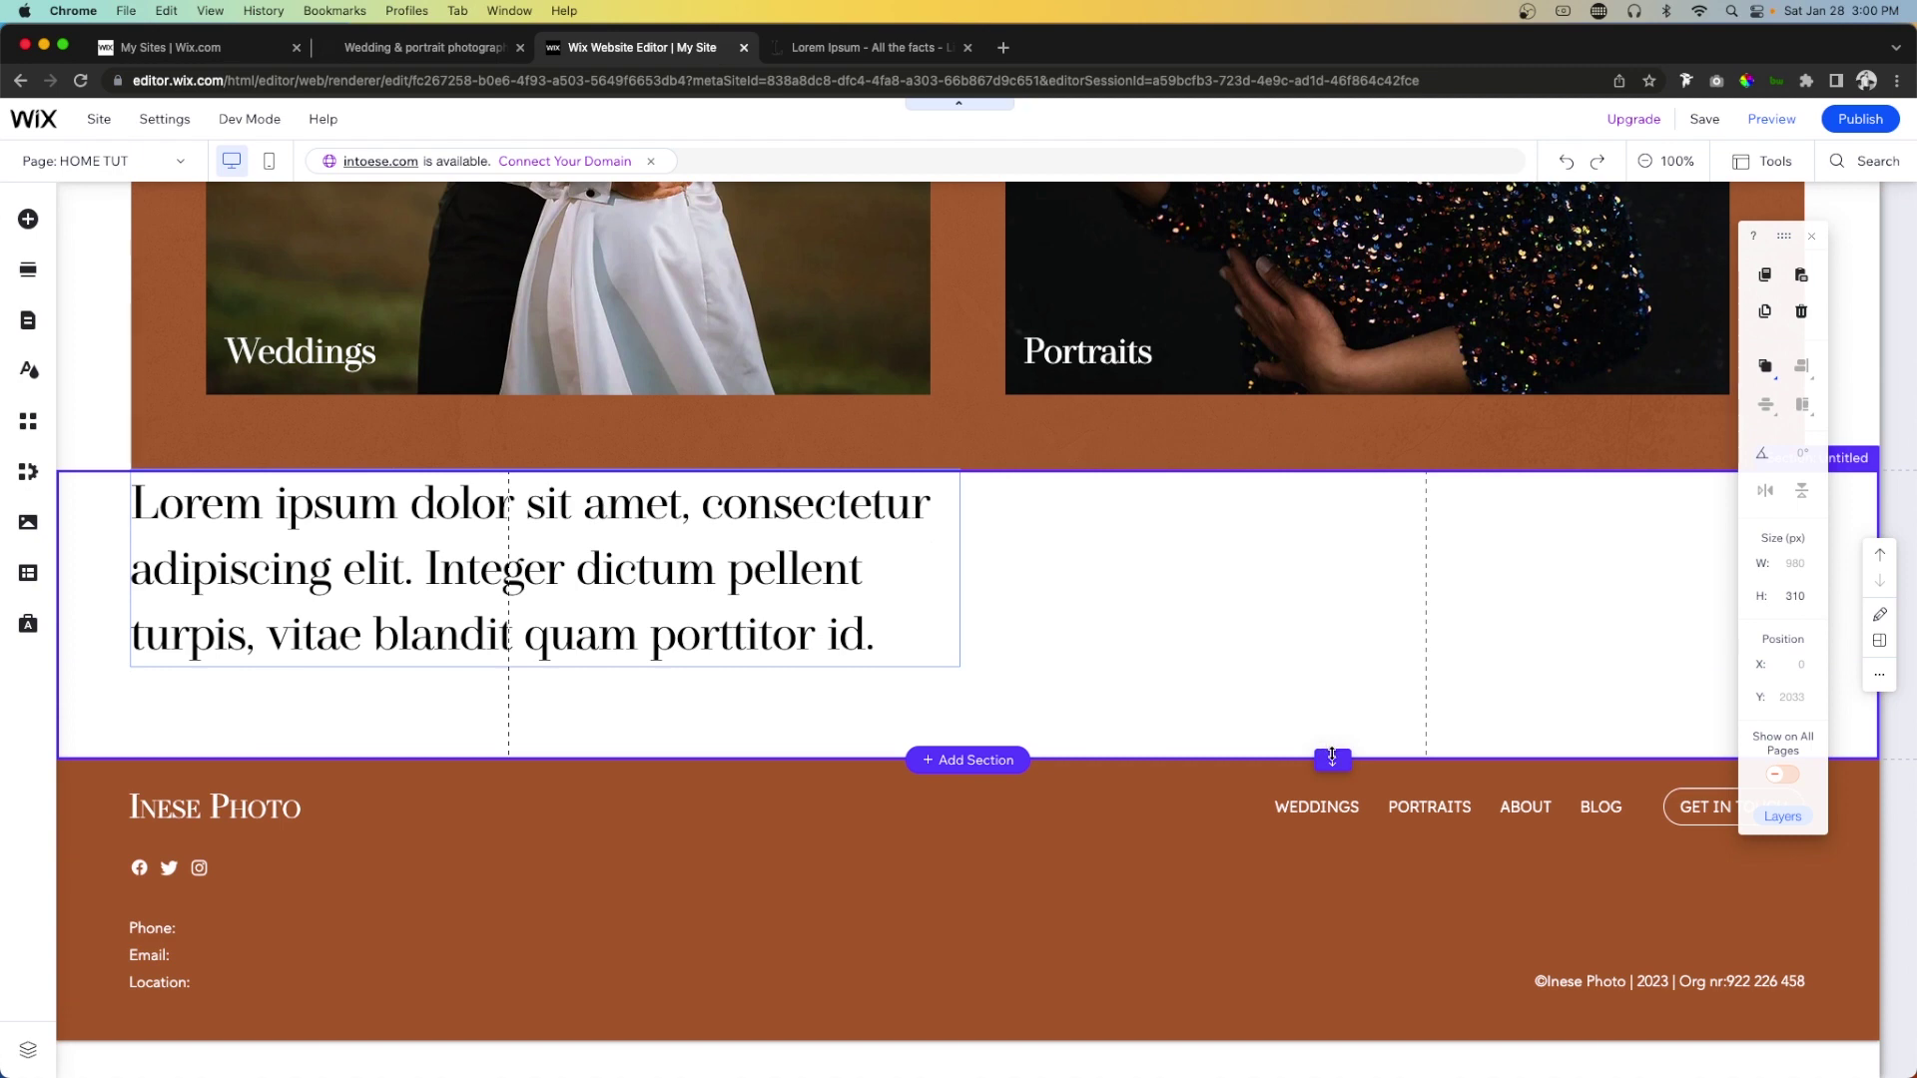
click(1332, 756)
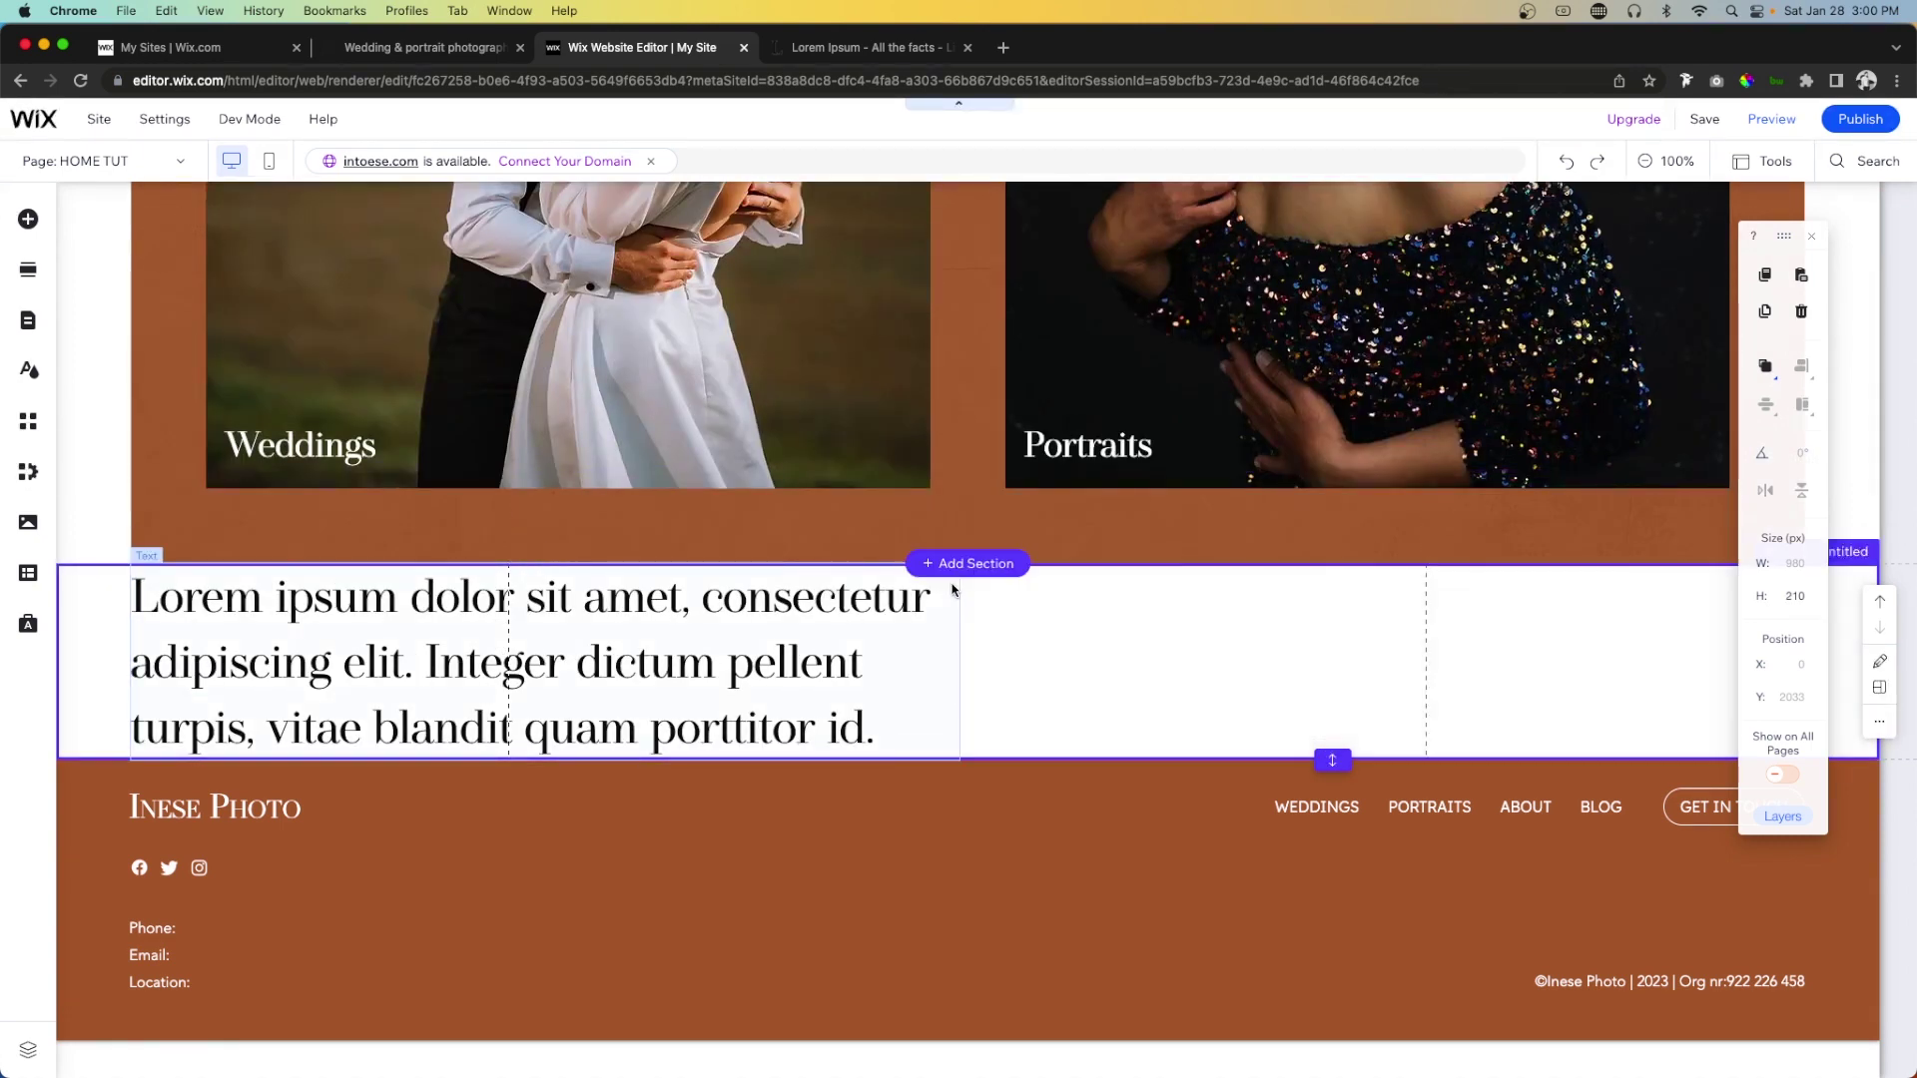
Add a blank 120 px high section between the photo strip and the heading section, and place a duplicate of it below the heading.
click(956, 567)
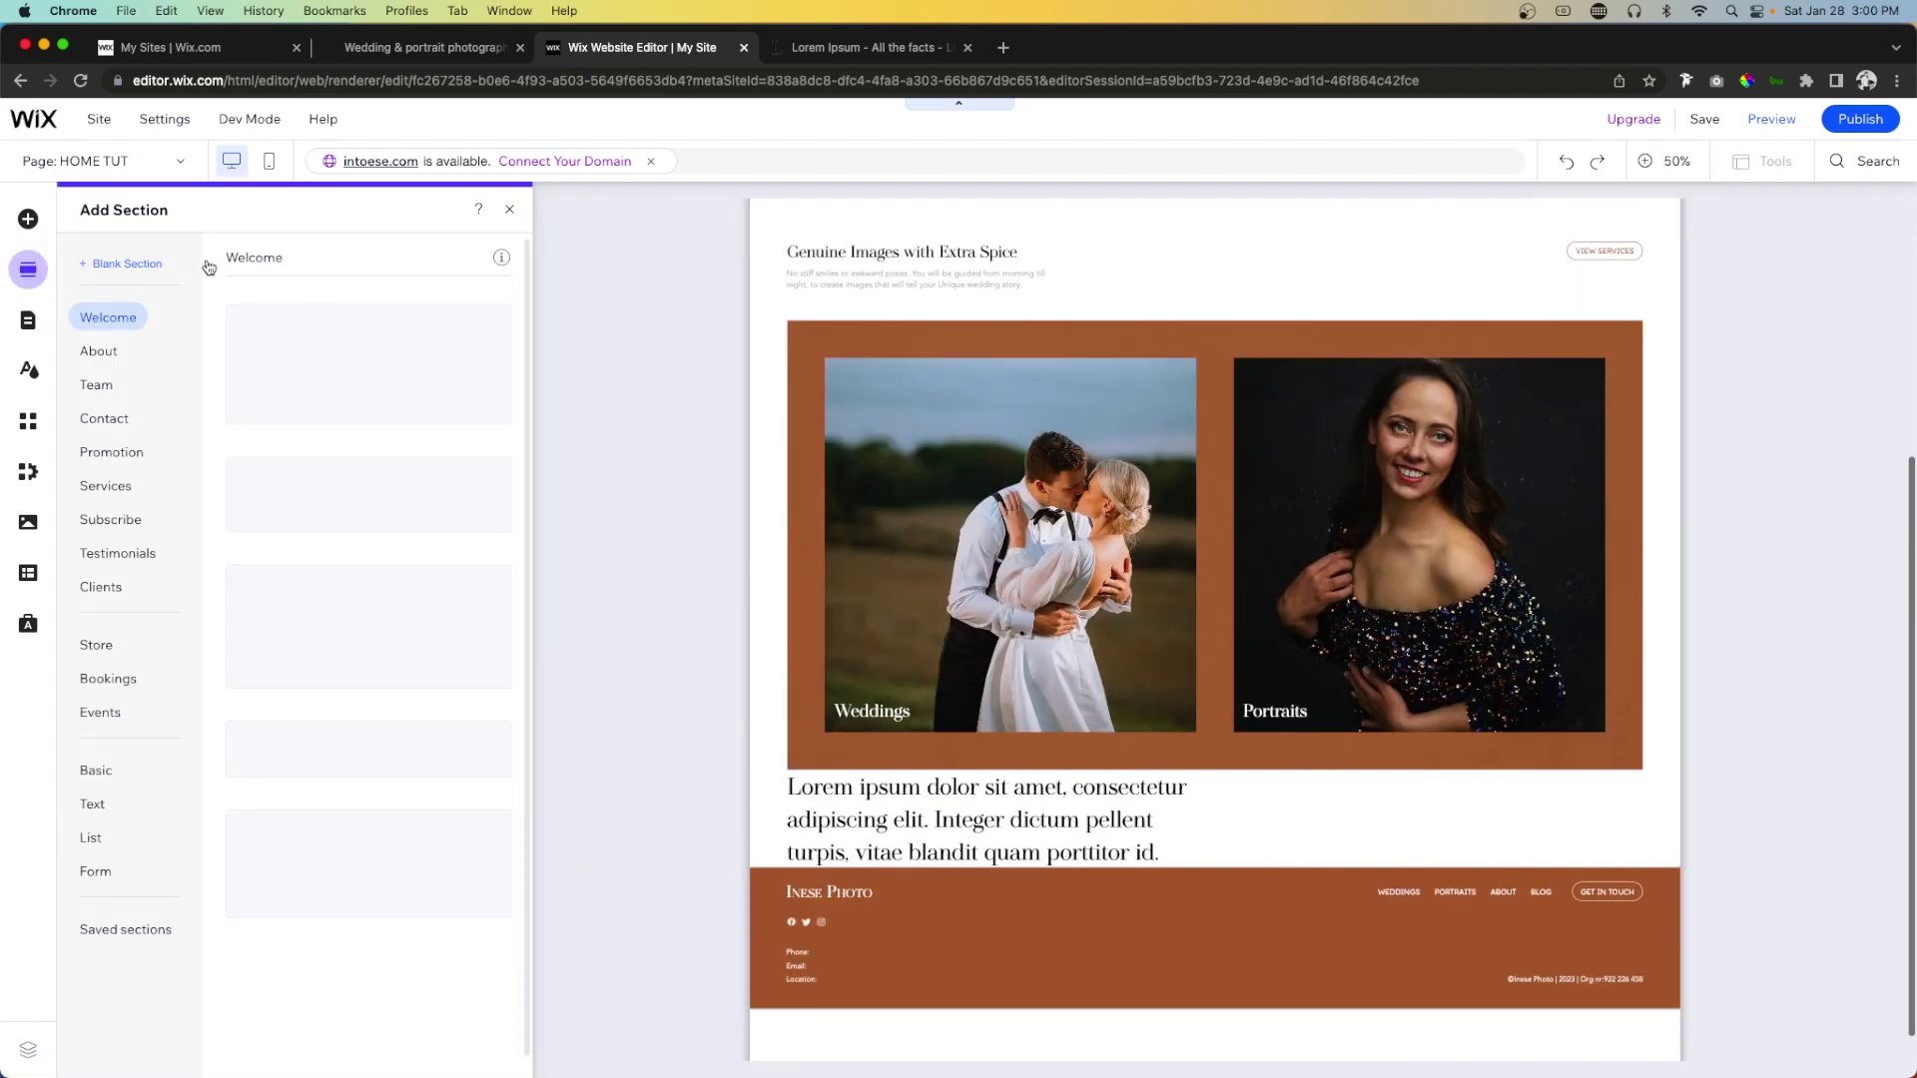
click(117, 266)
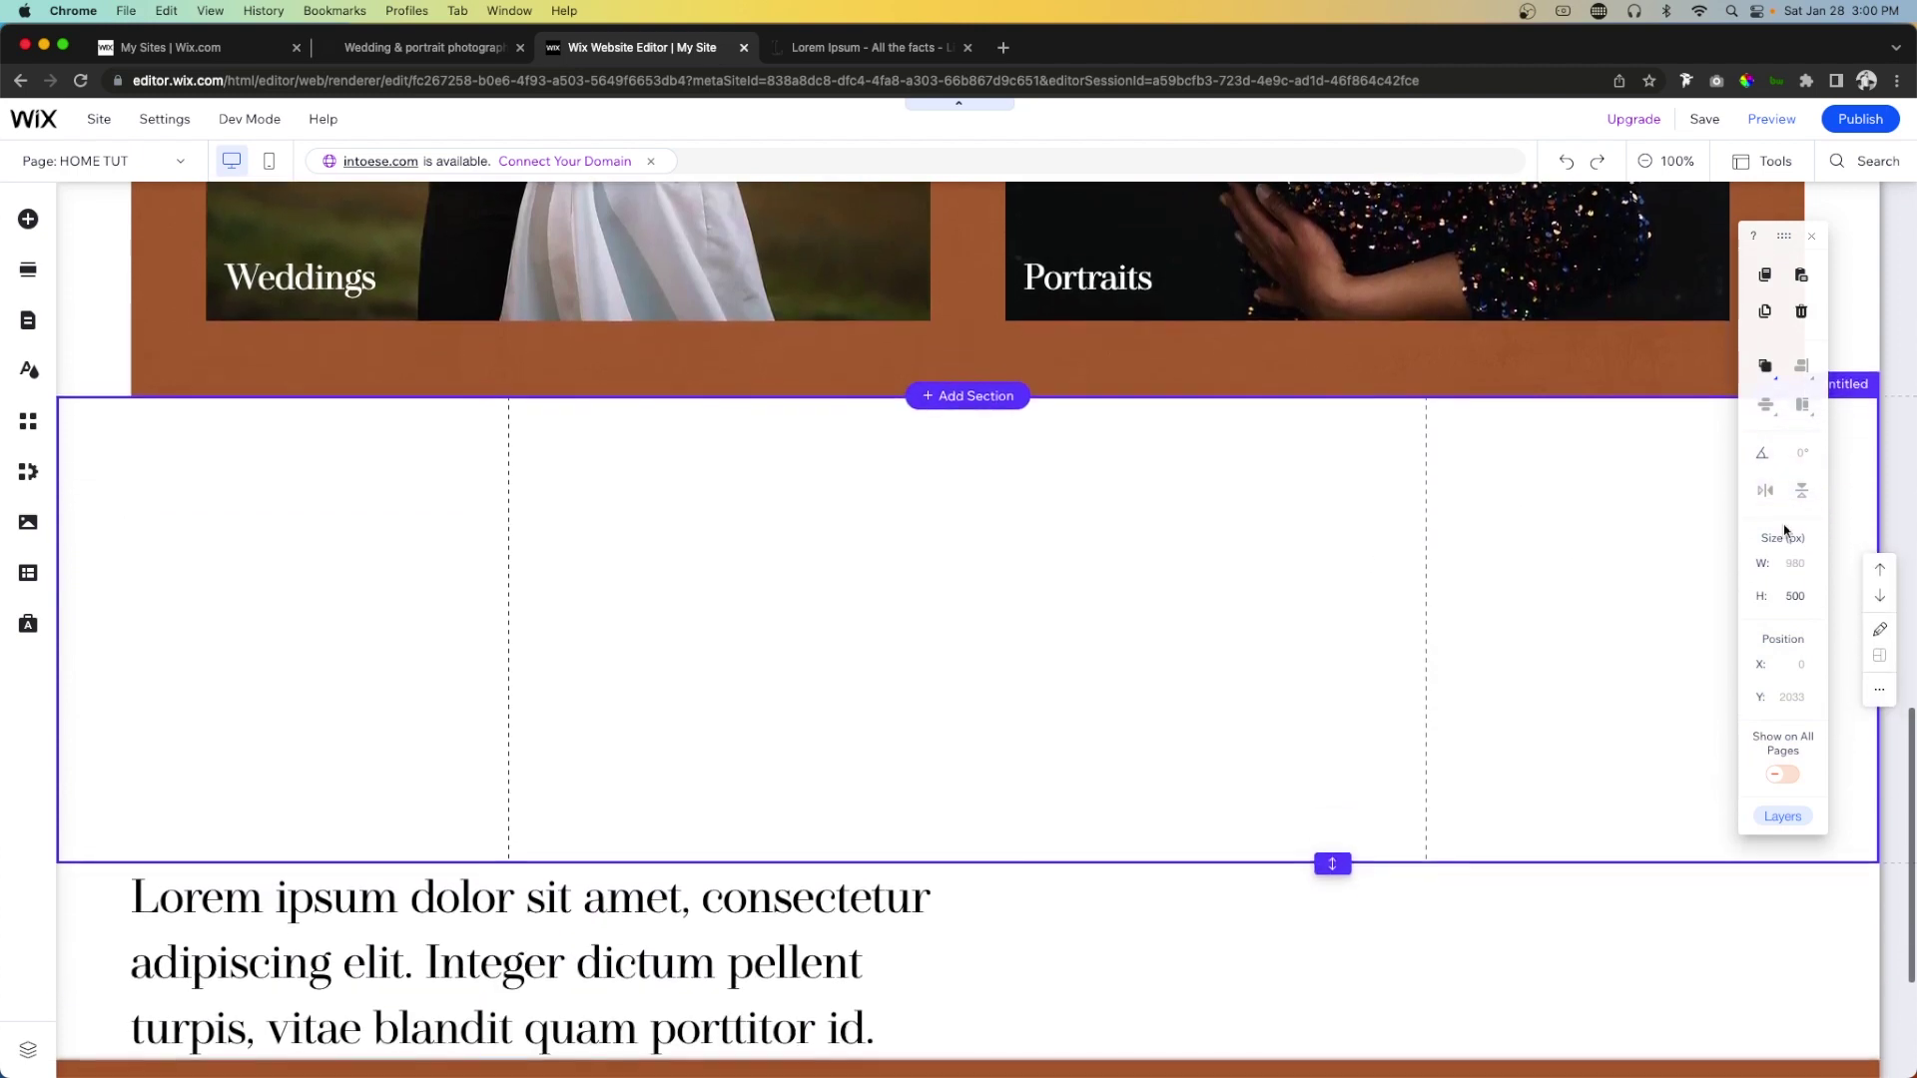
click(1807, 599)
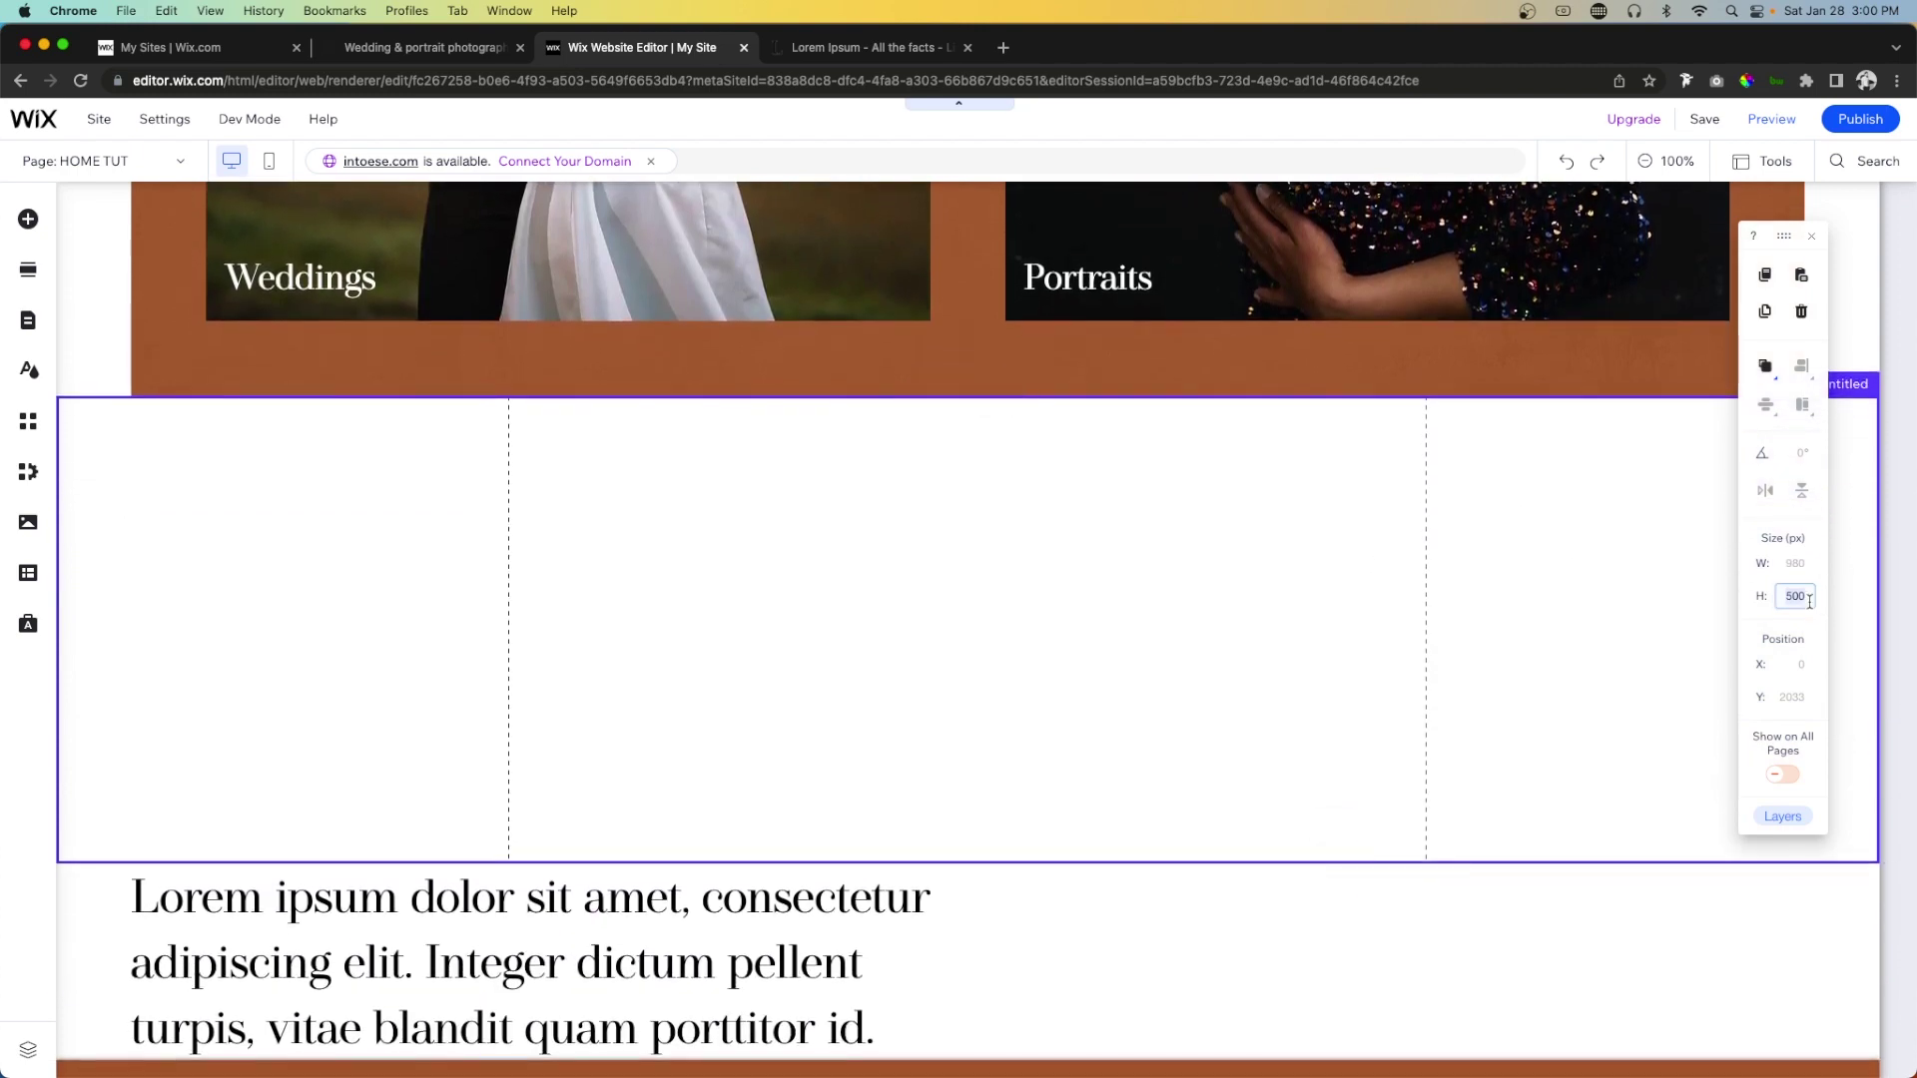
text(120)
key(Return)
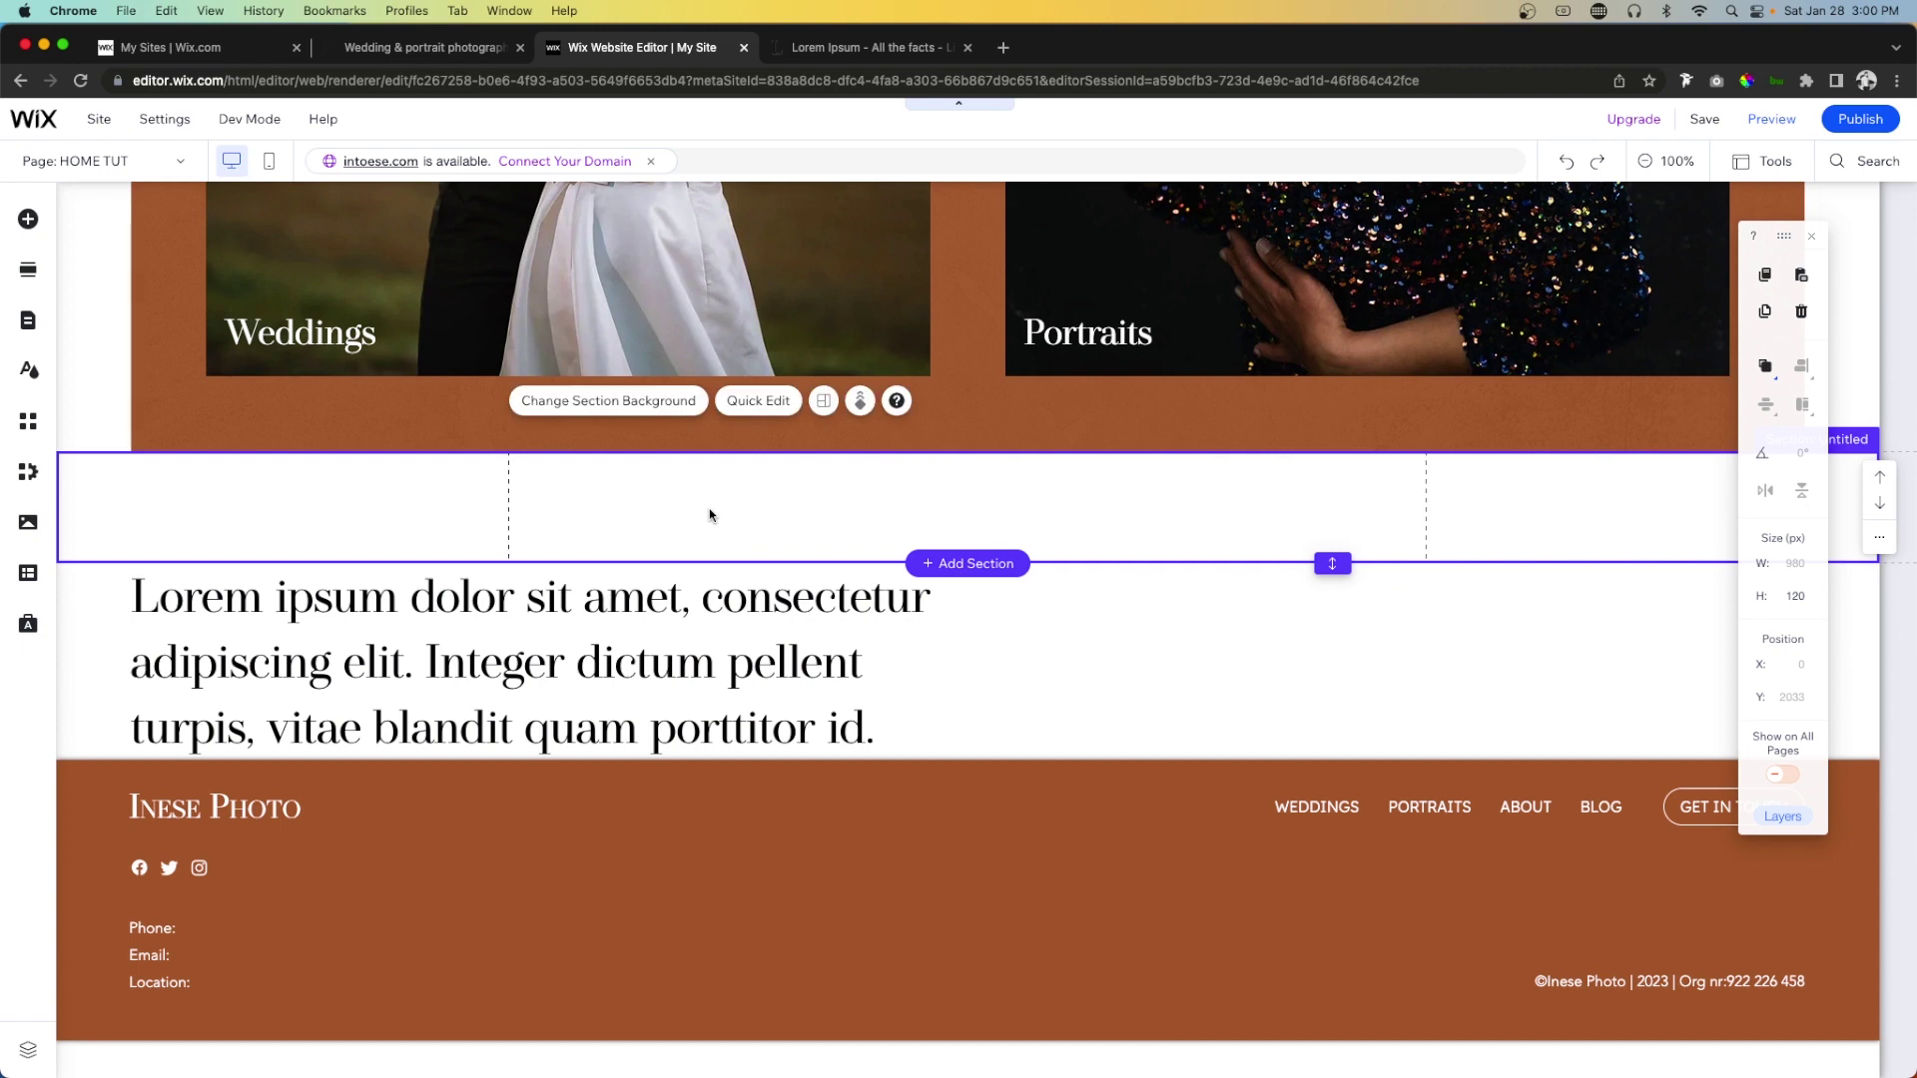
click(1879, 502)
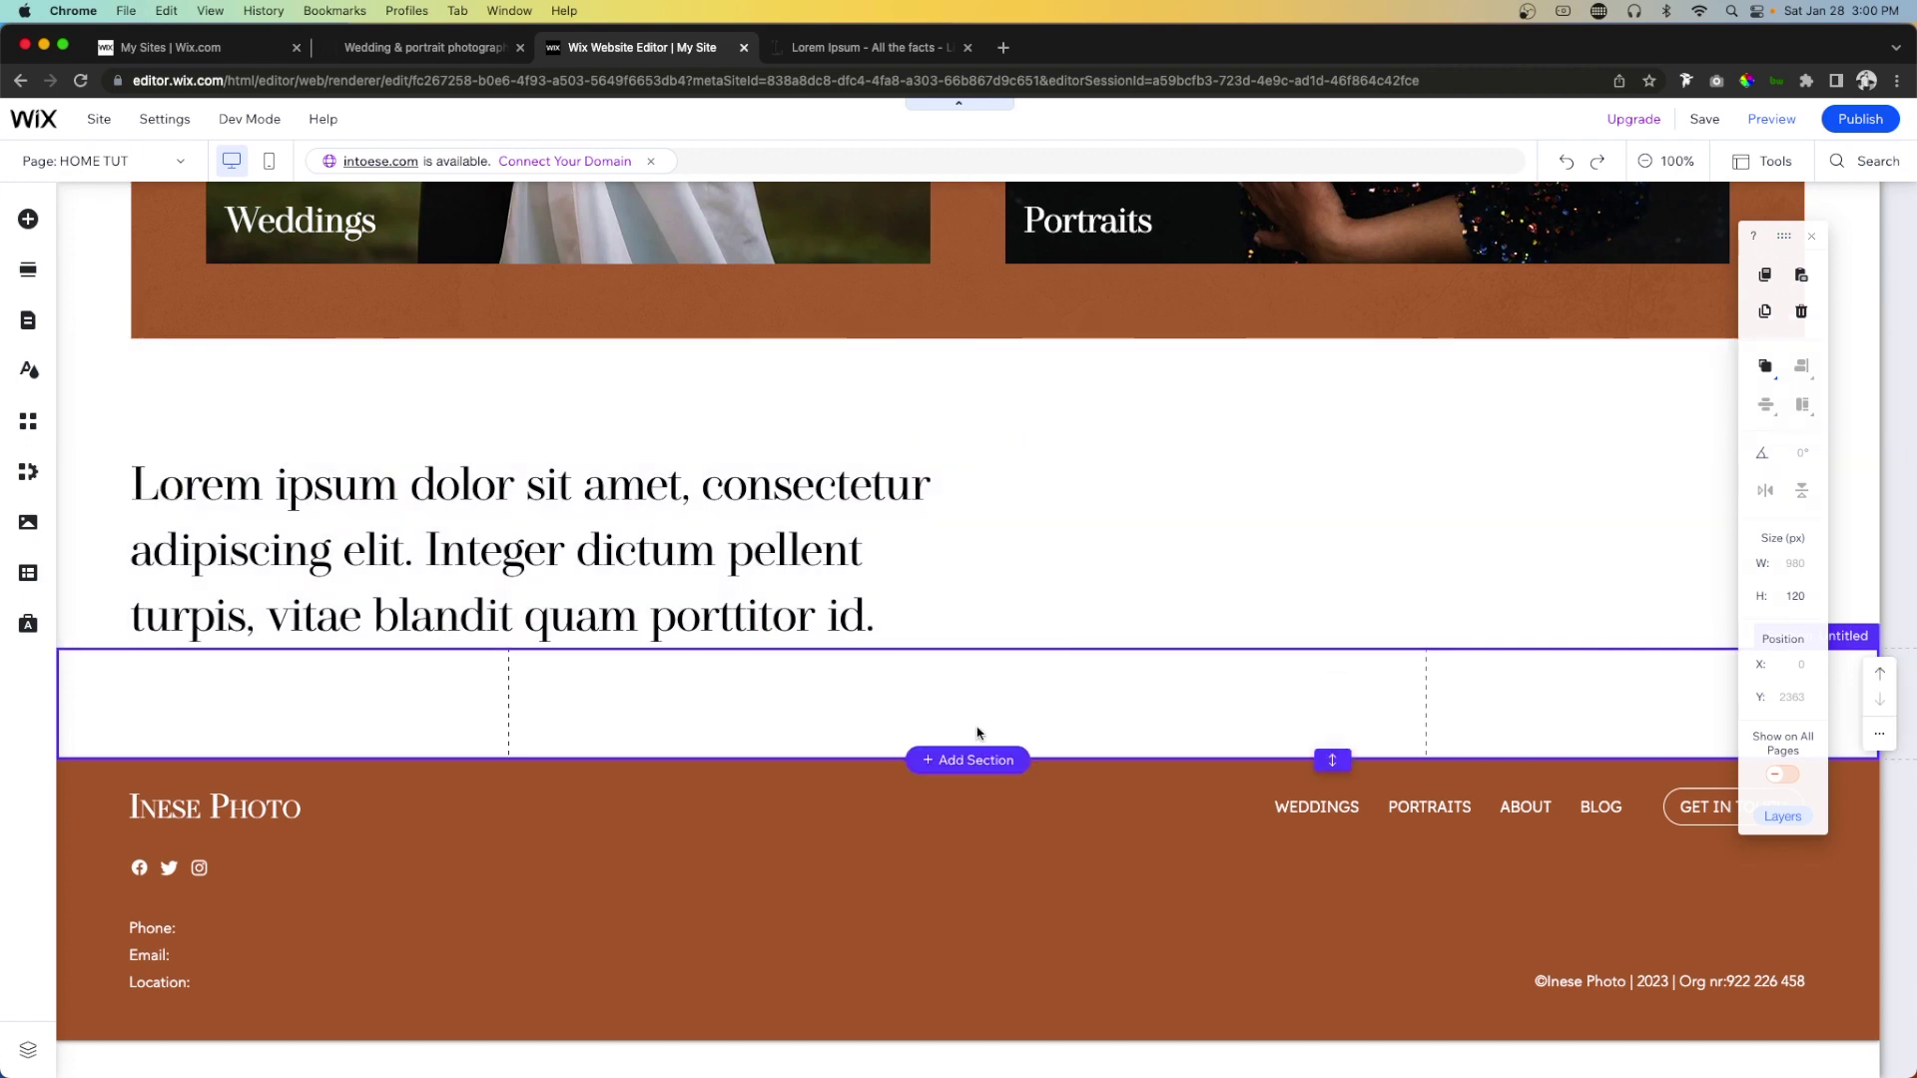
Add another blank section just above the footer and set its height to 800 px.
click(961, 758)
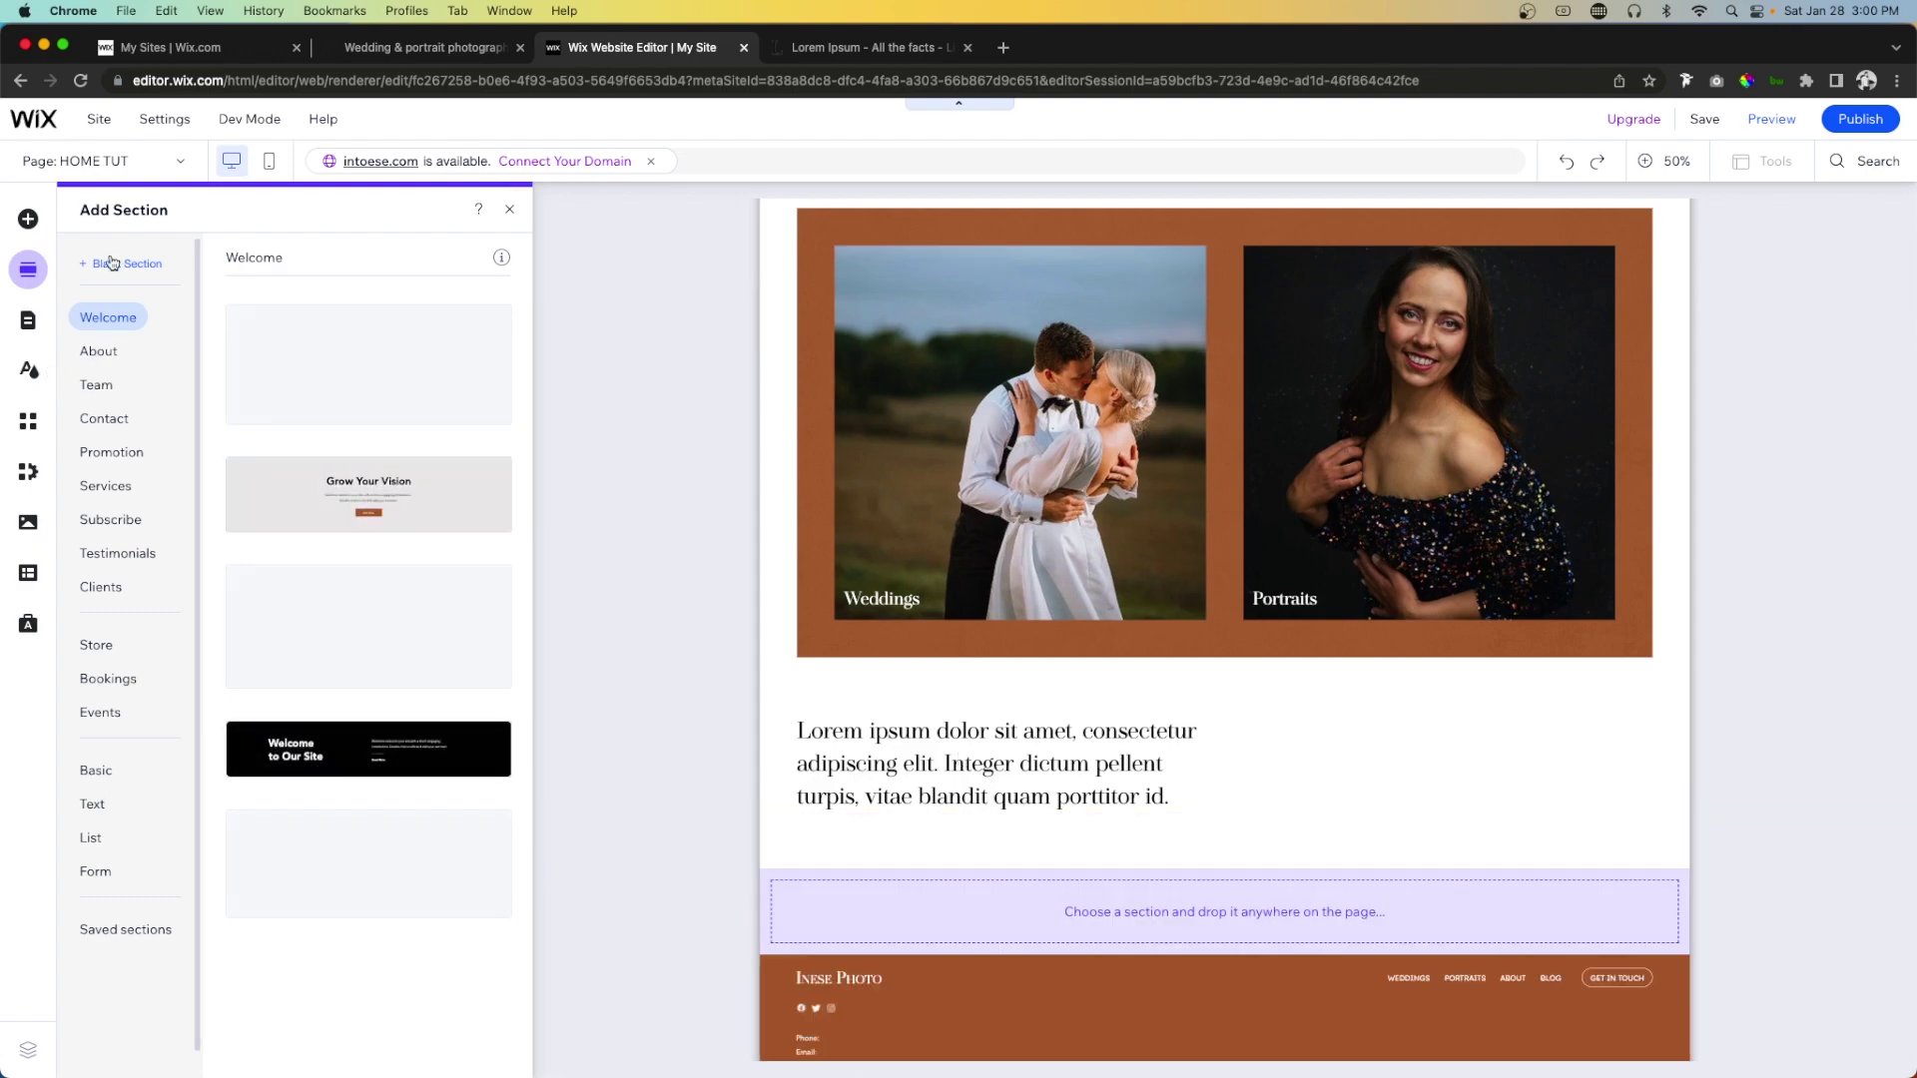
click(117, 266)
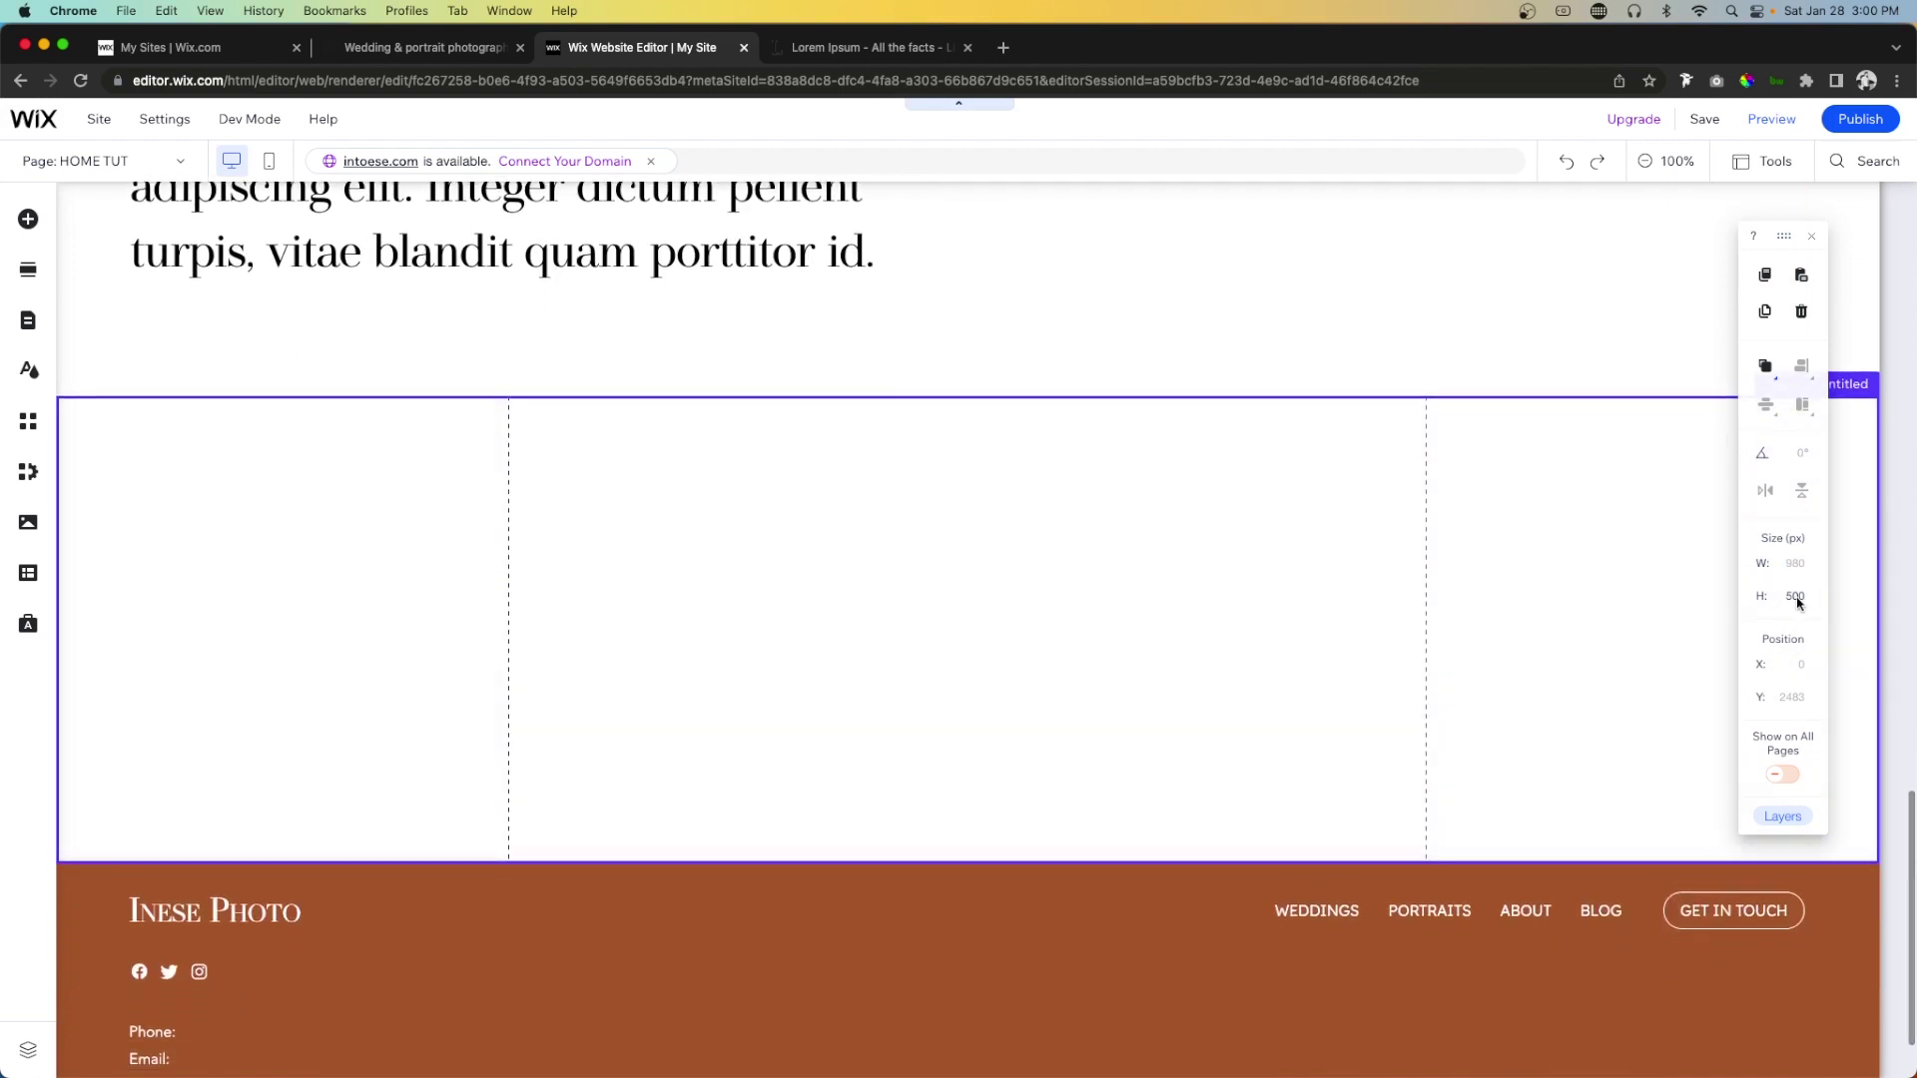
click(1797, 599)
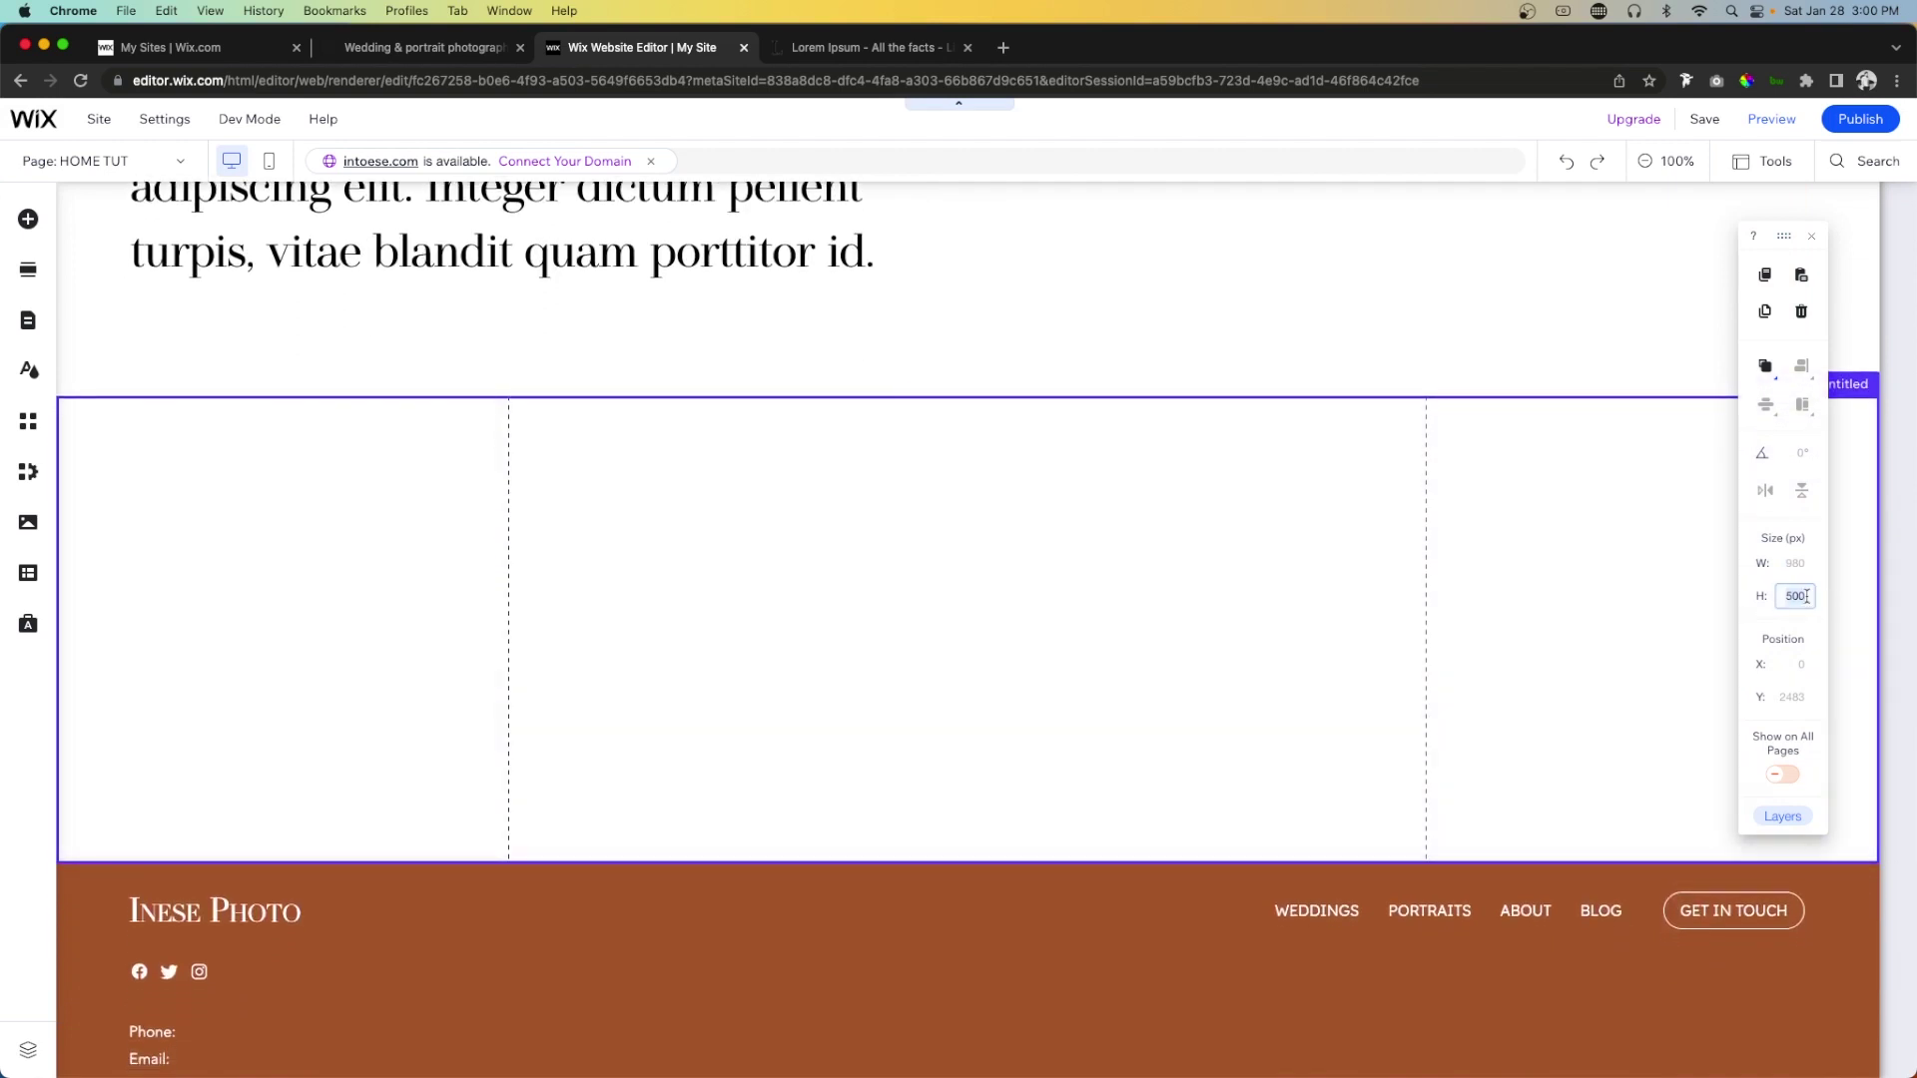
key(Return)
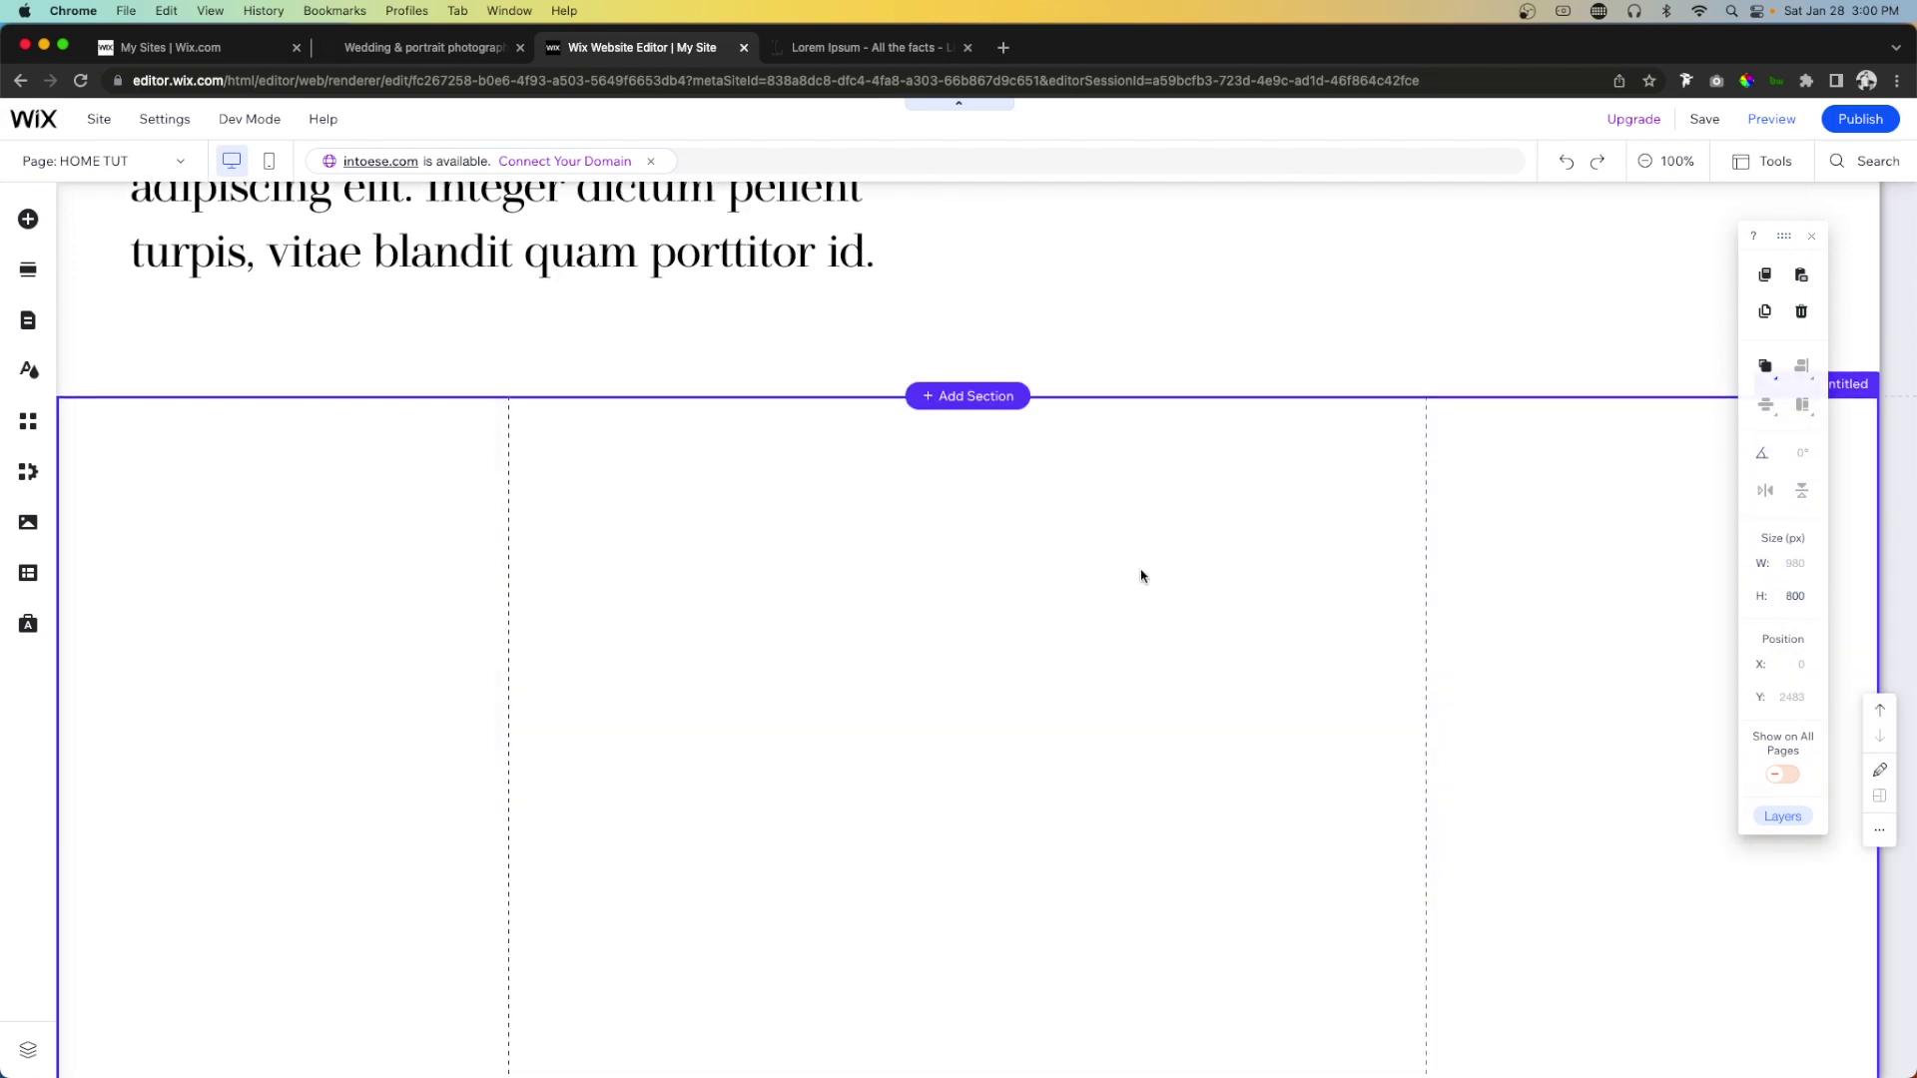
Add a plain white Classic strip to the new blank section and align it to the section's top edge.
scroll(1138, 572, down, 2)
click(28, 218)
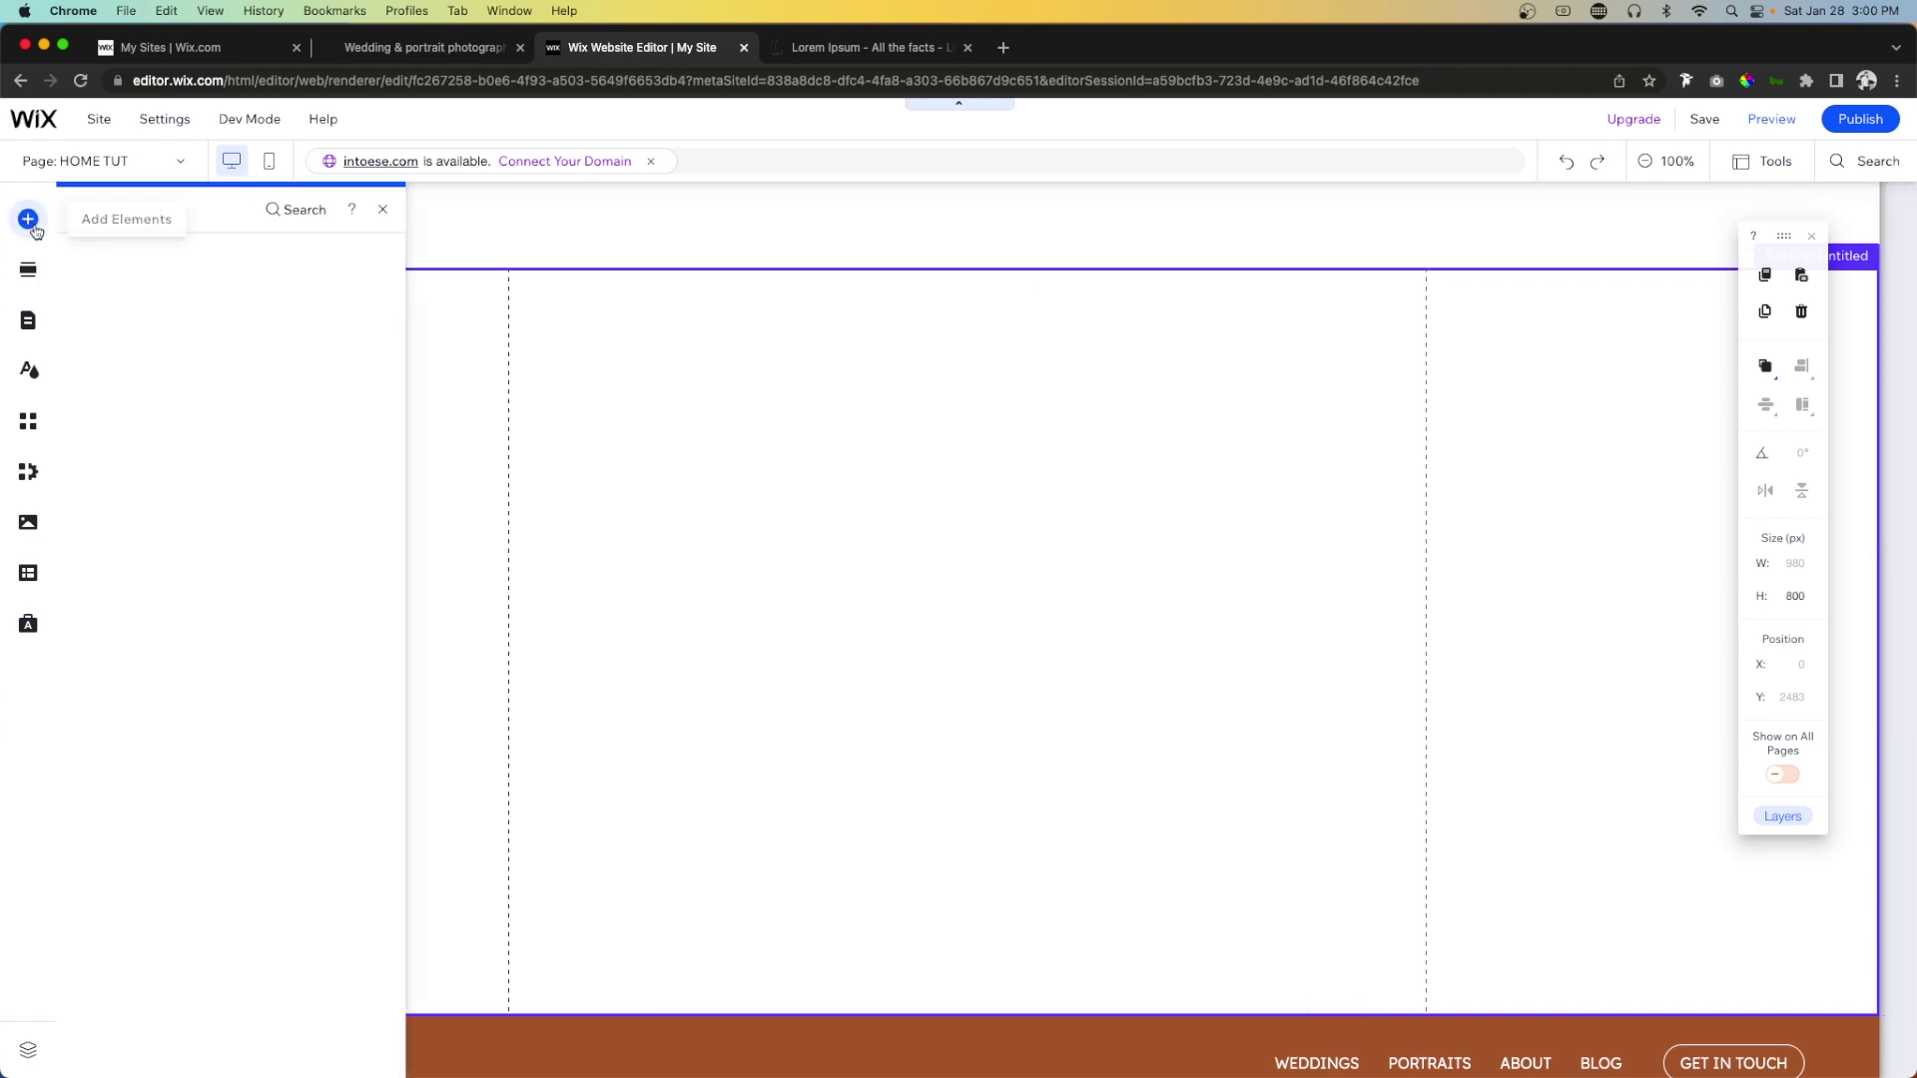
click(103, 361)
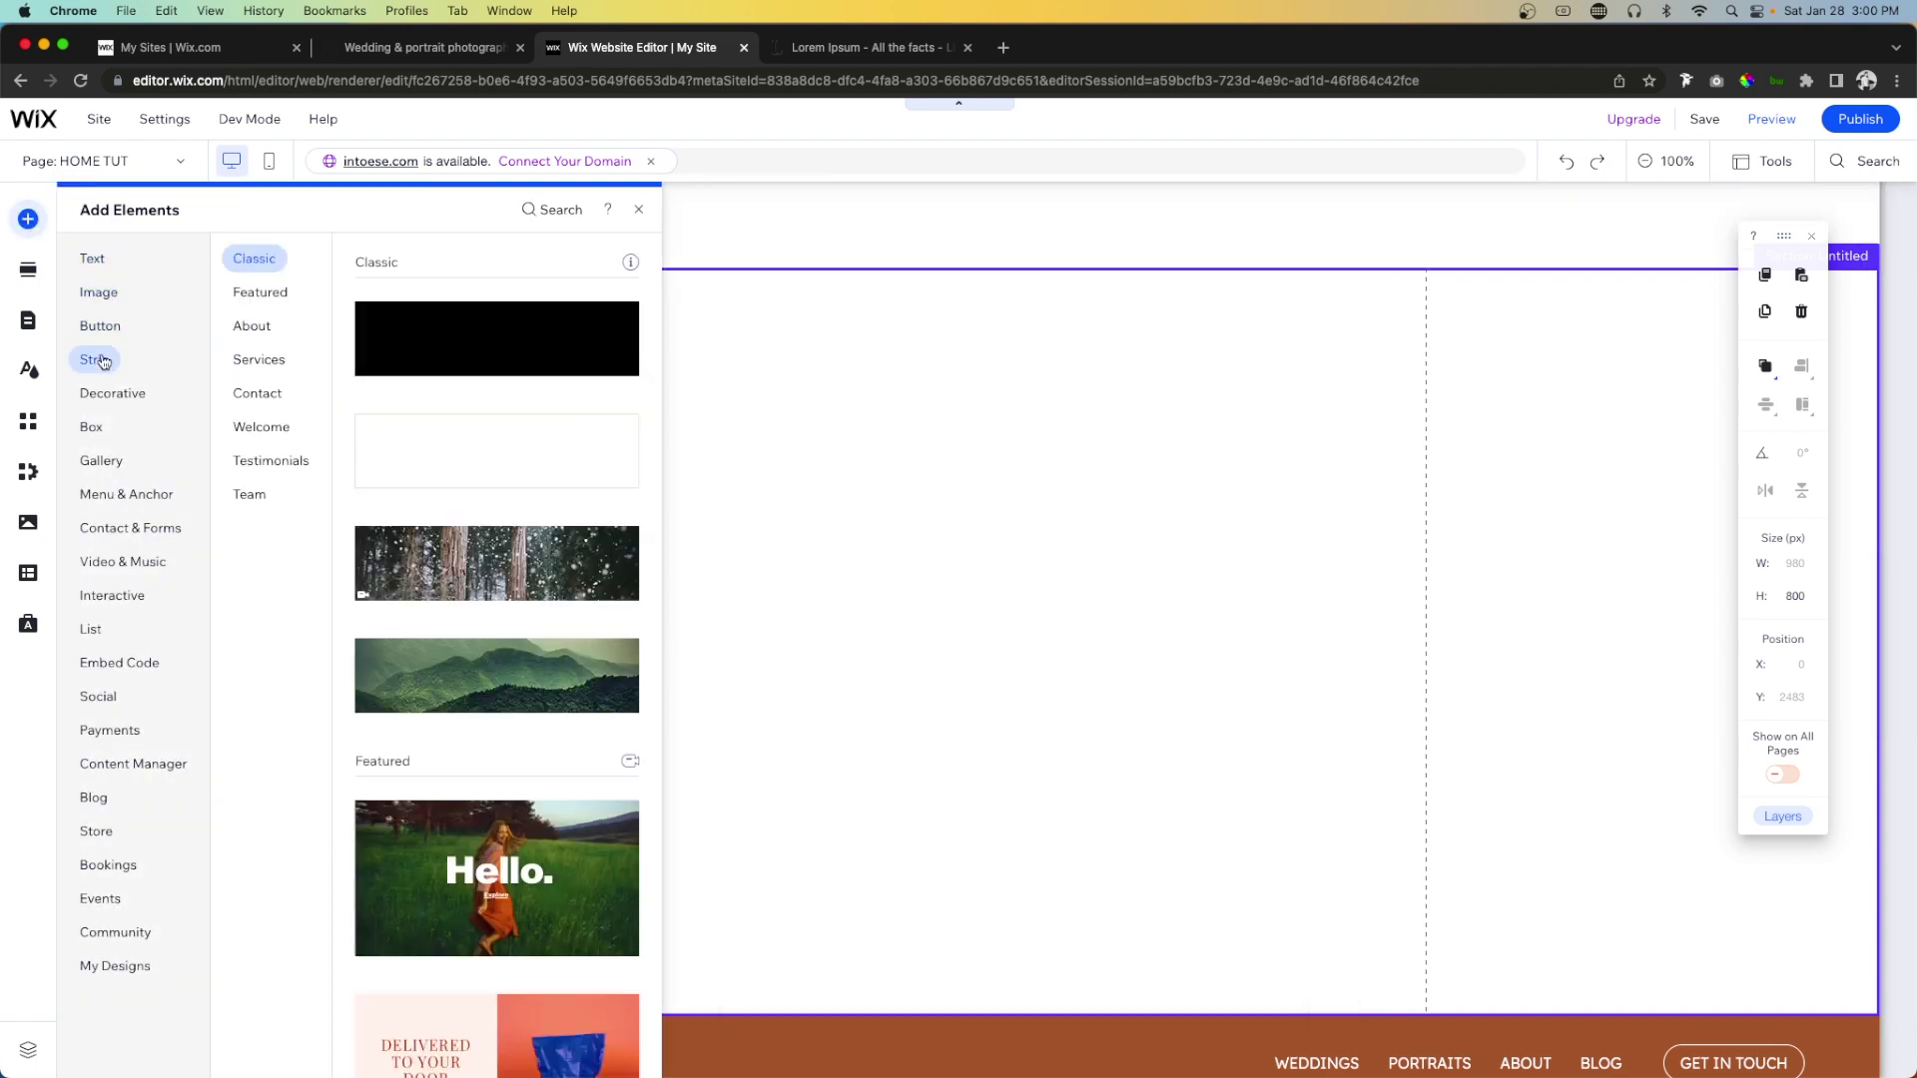
drag(455, 431, 975, 535)
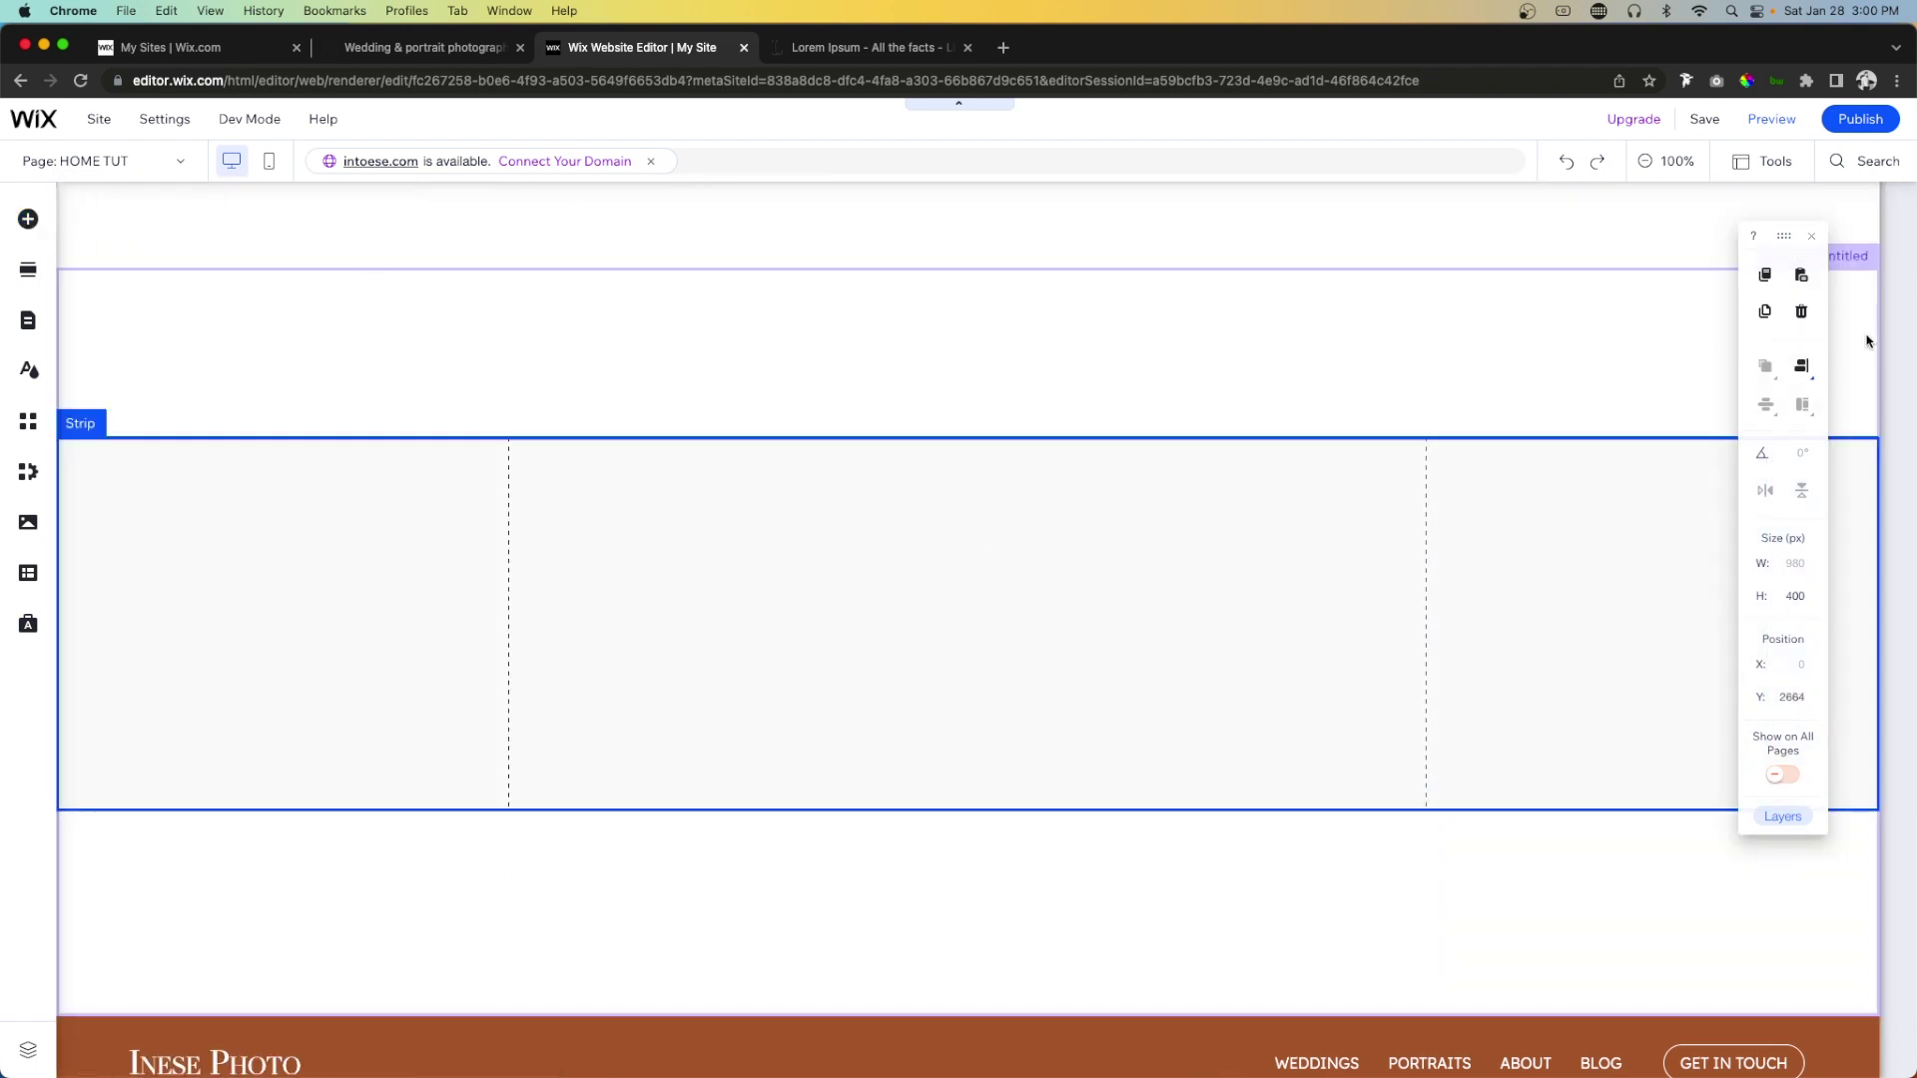
click(1802, 367)
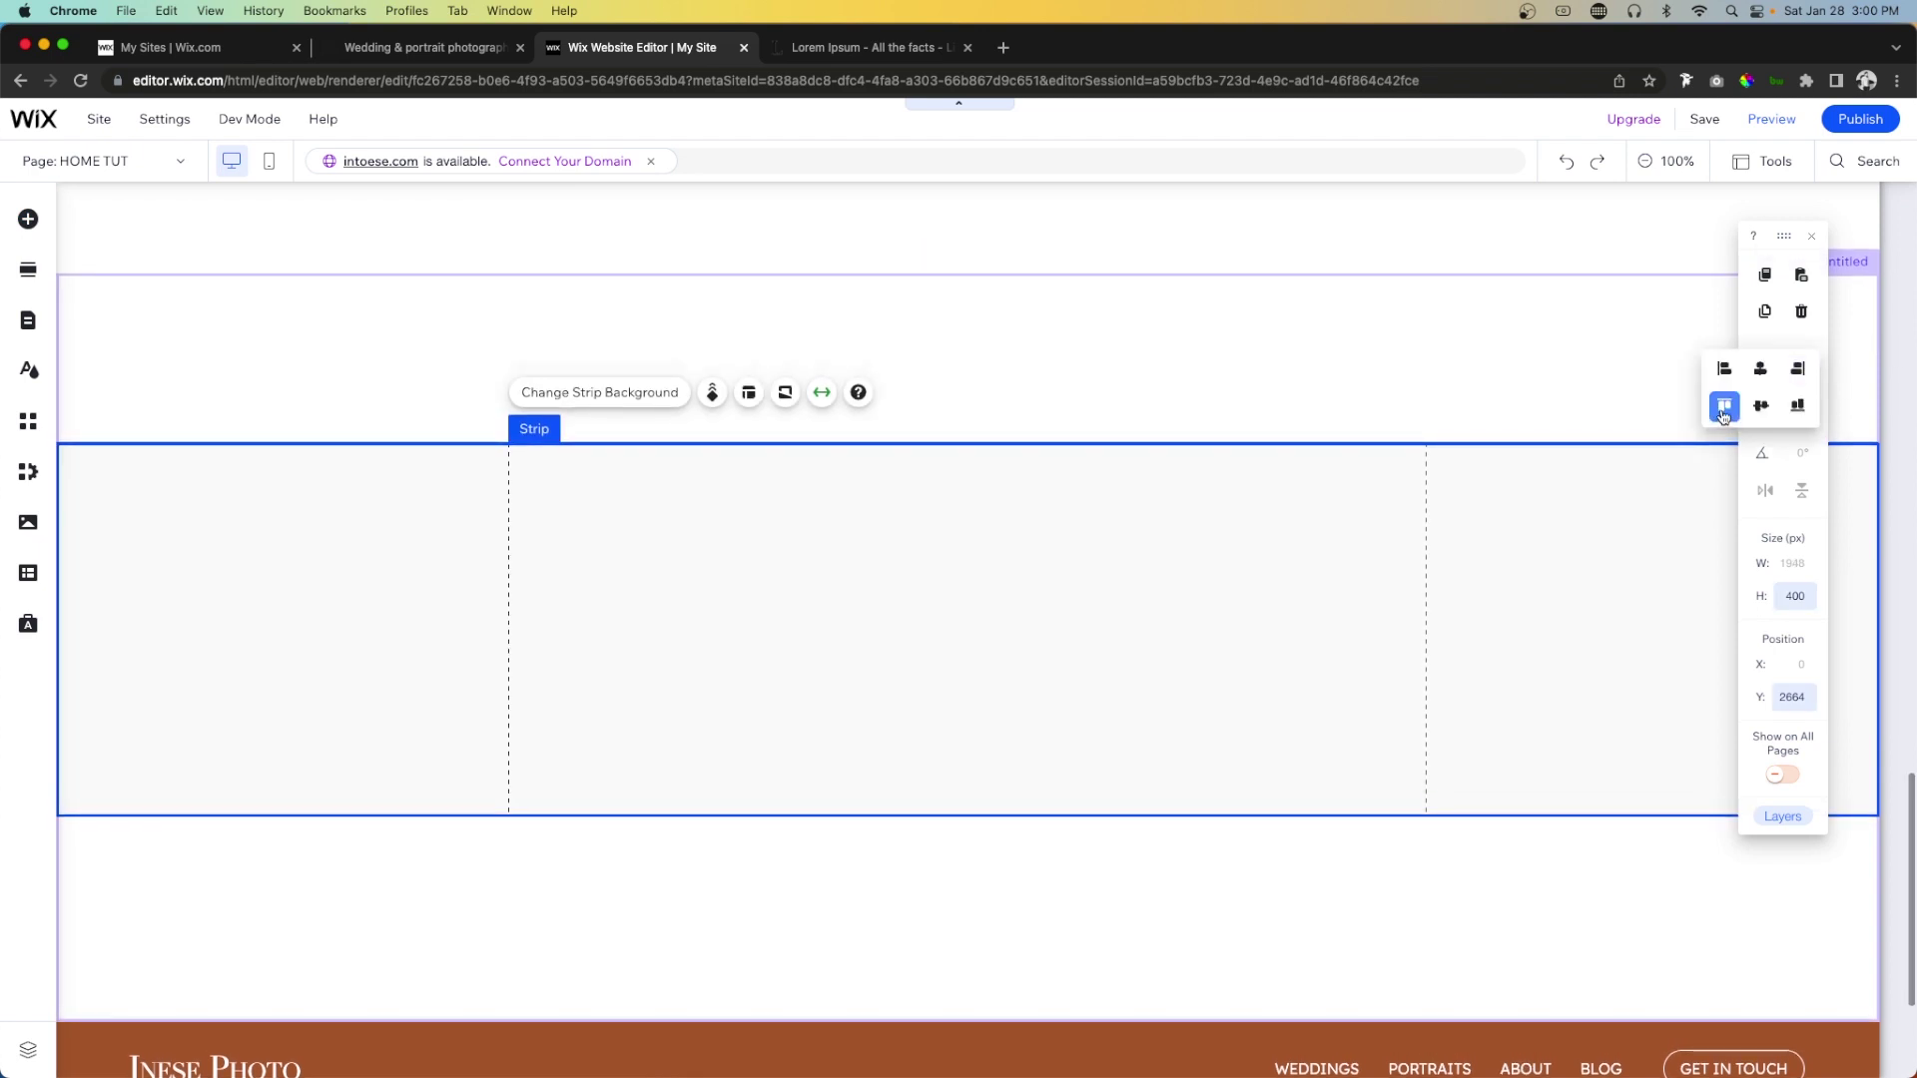
click(1724, 405)
Set the new strip's height to 800 px so it fills the section.
click(1804, 591)
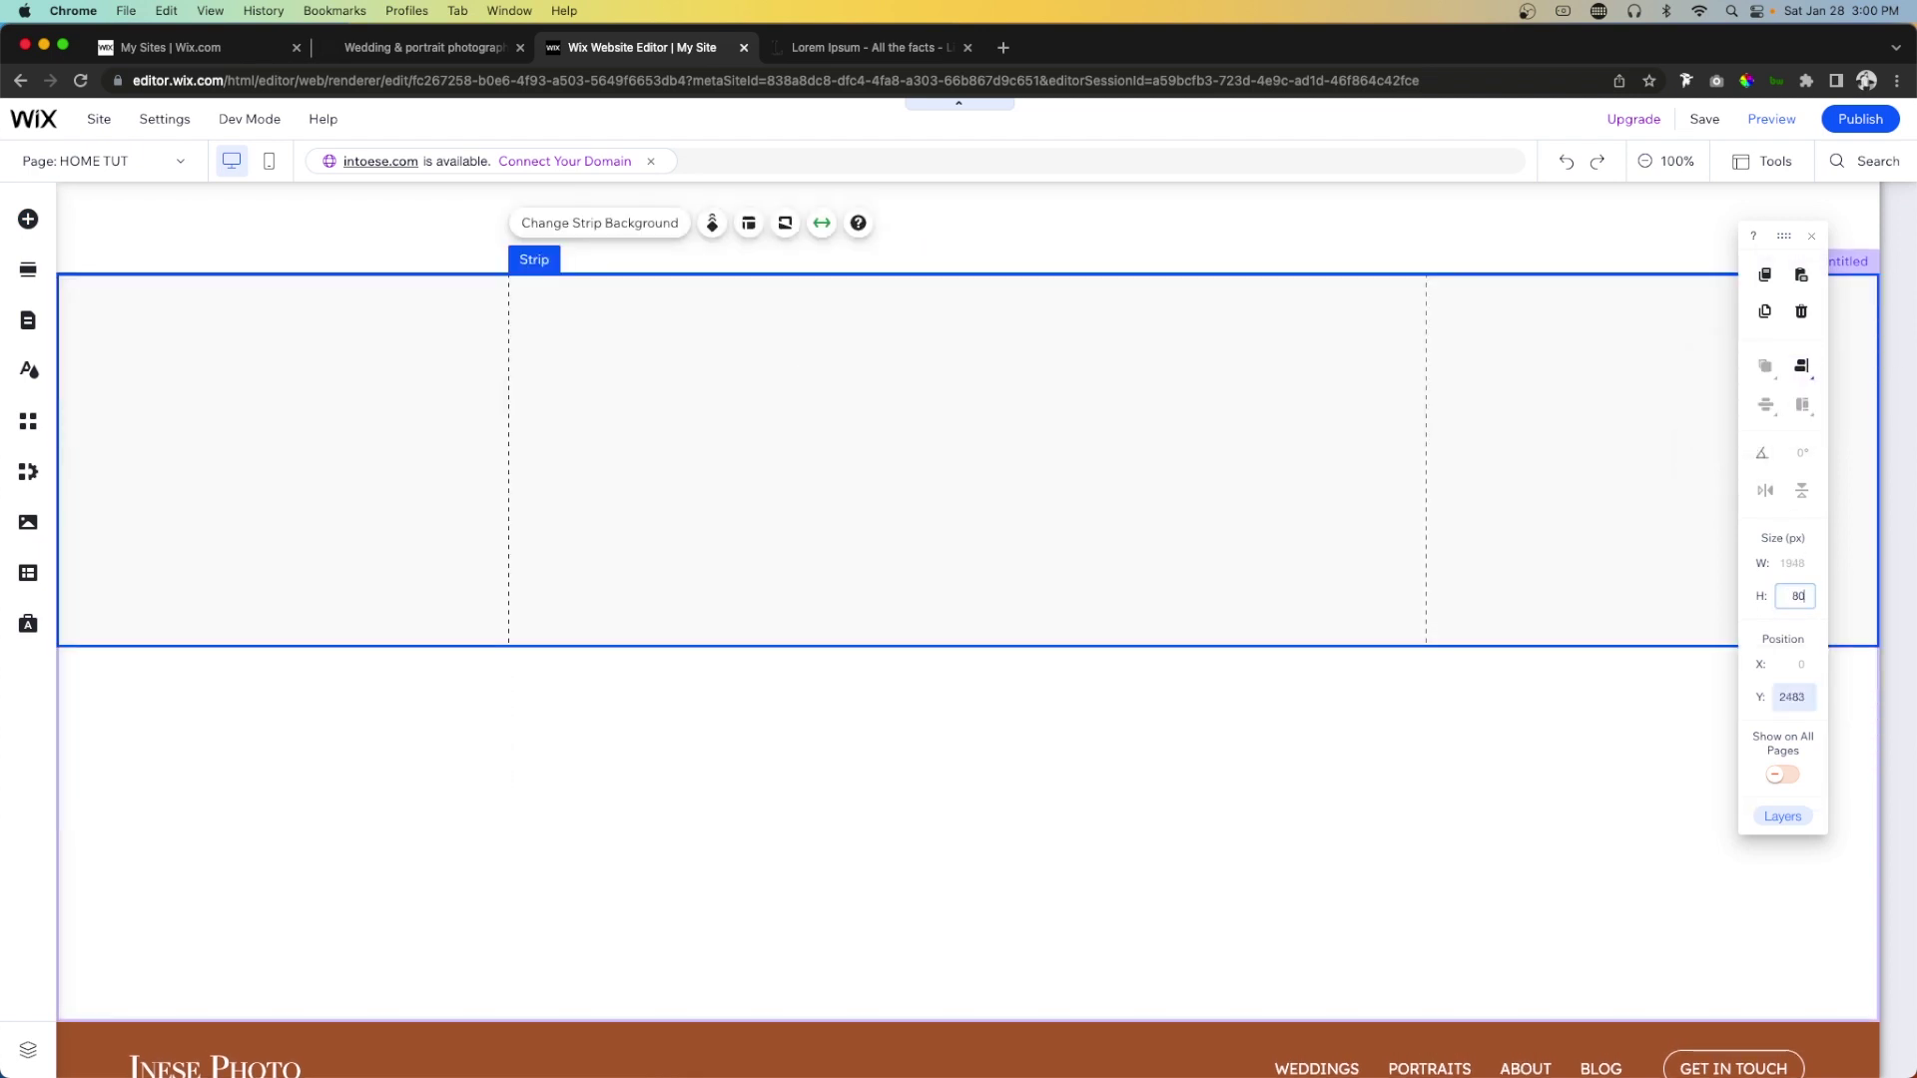
key(BackSpace)
key(BackSpace)
key(BackSpace)
text(800)
key(Return)
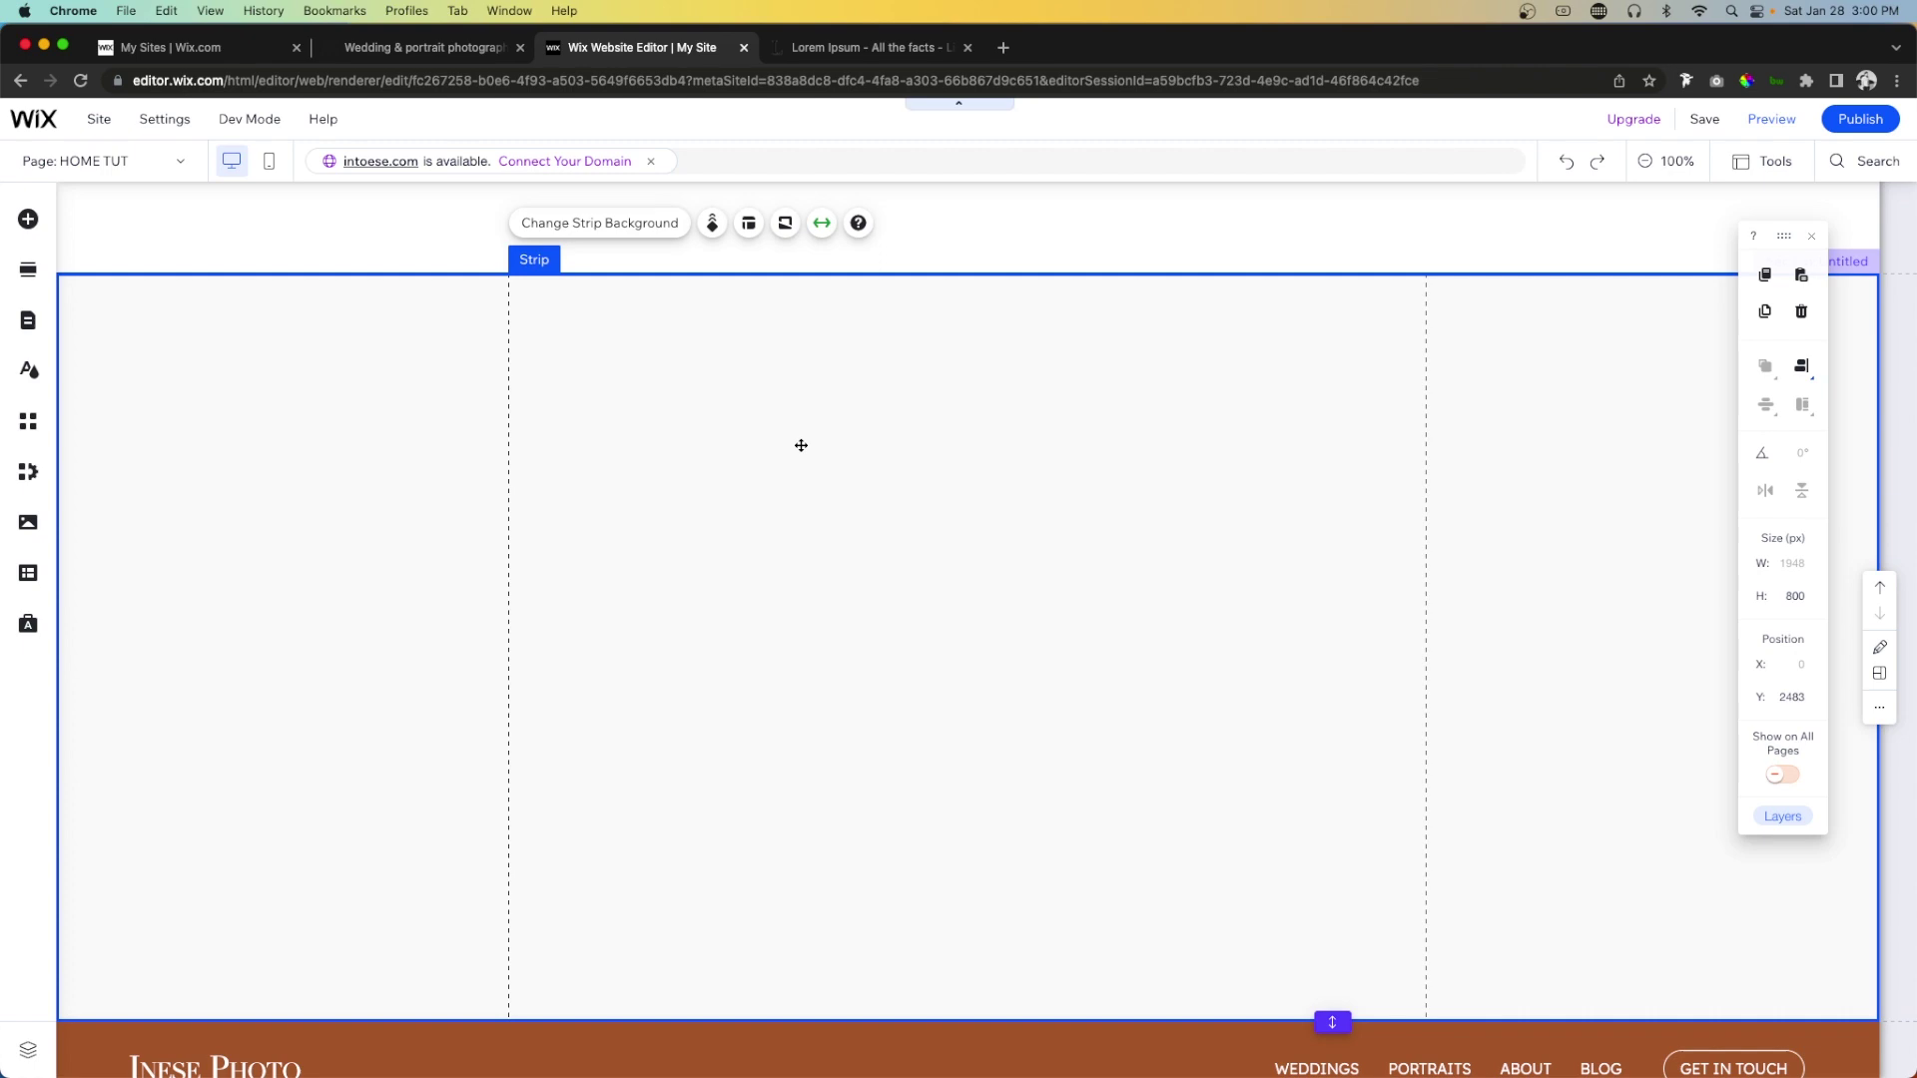
Use the first wedding couple photo in Site Files as the strip's background image and apply the Parallax scroll effect.
click(629, 226)
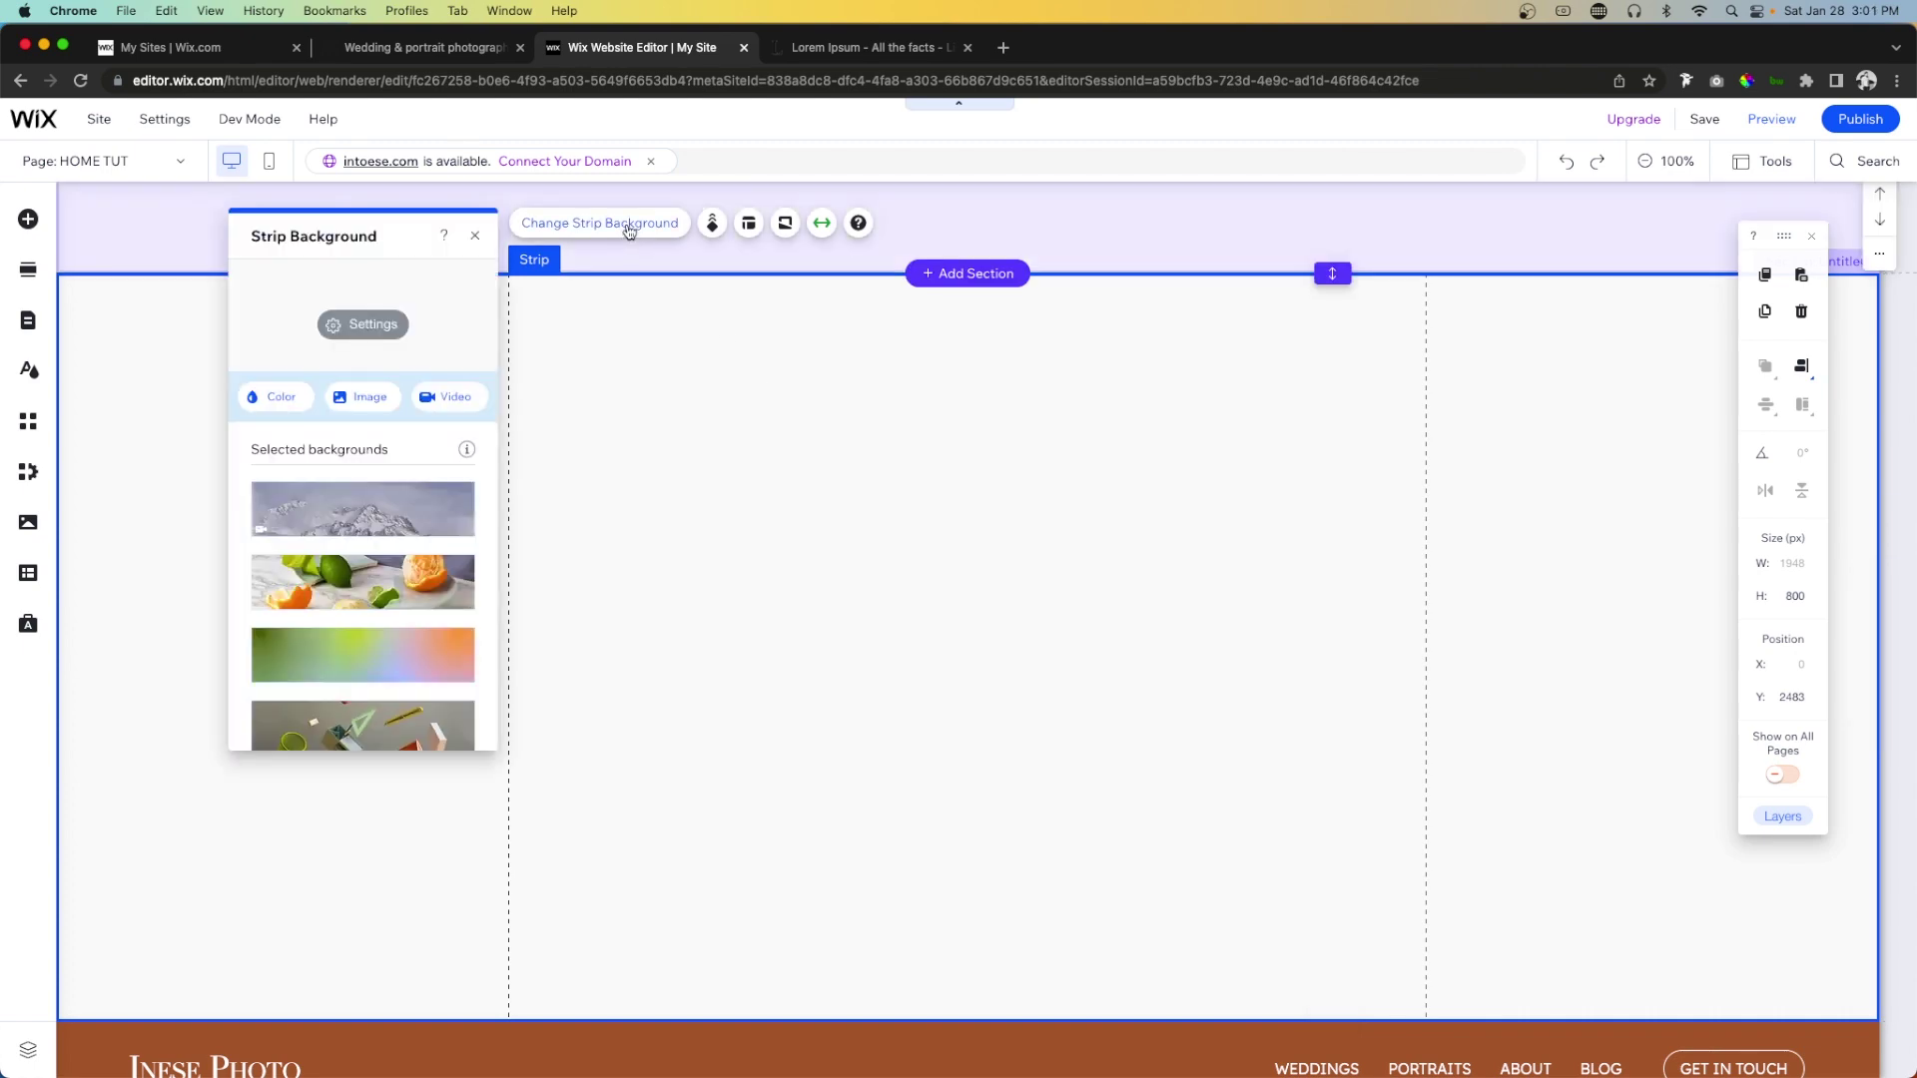
click(366, 398)
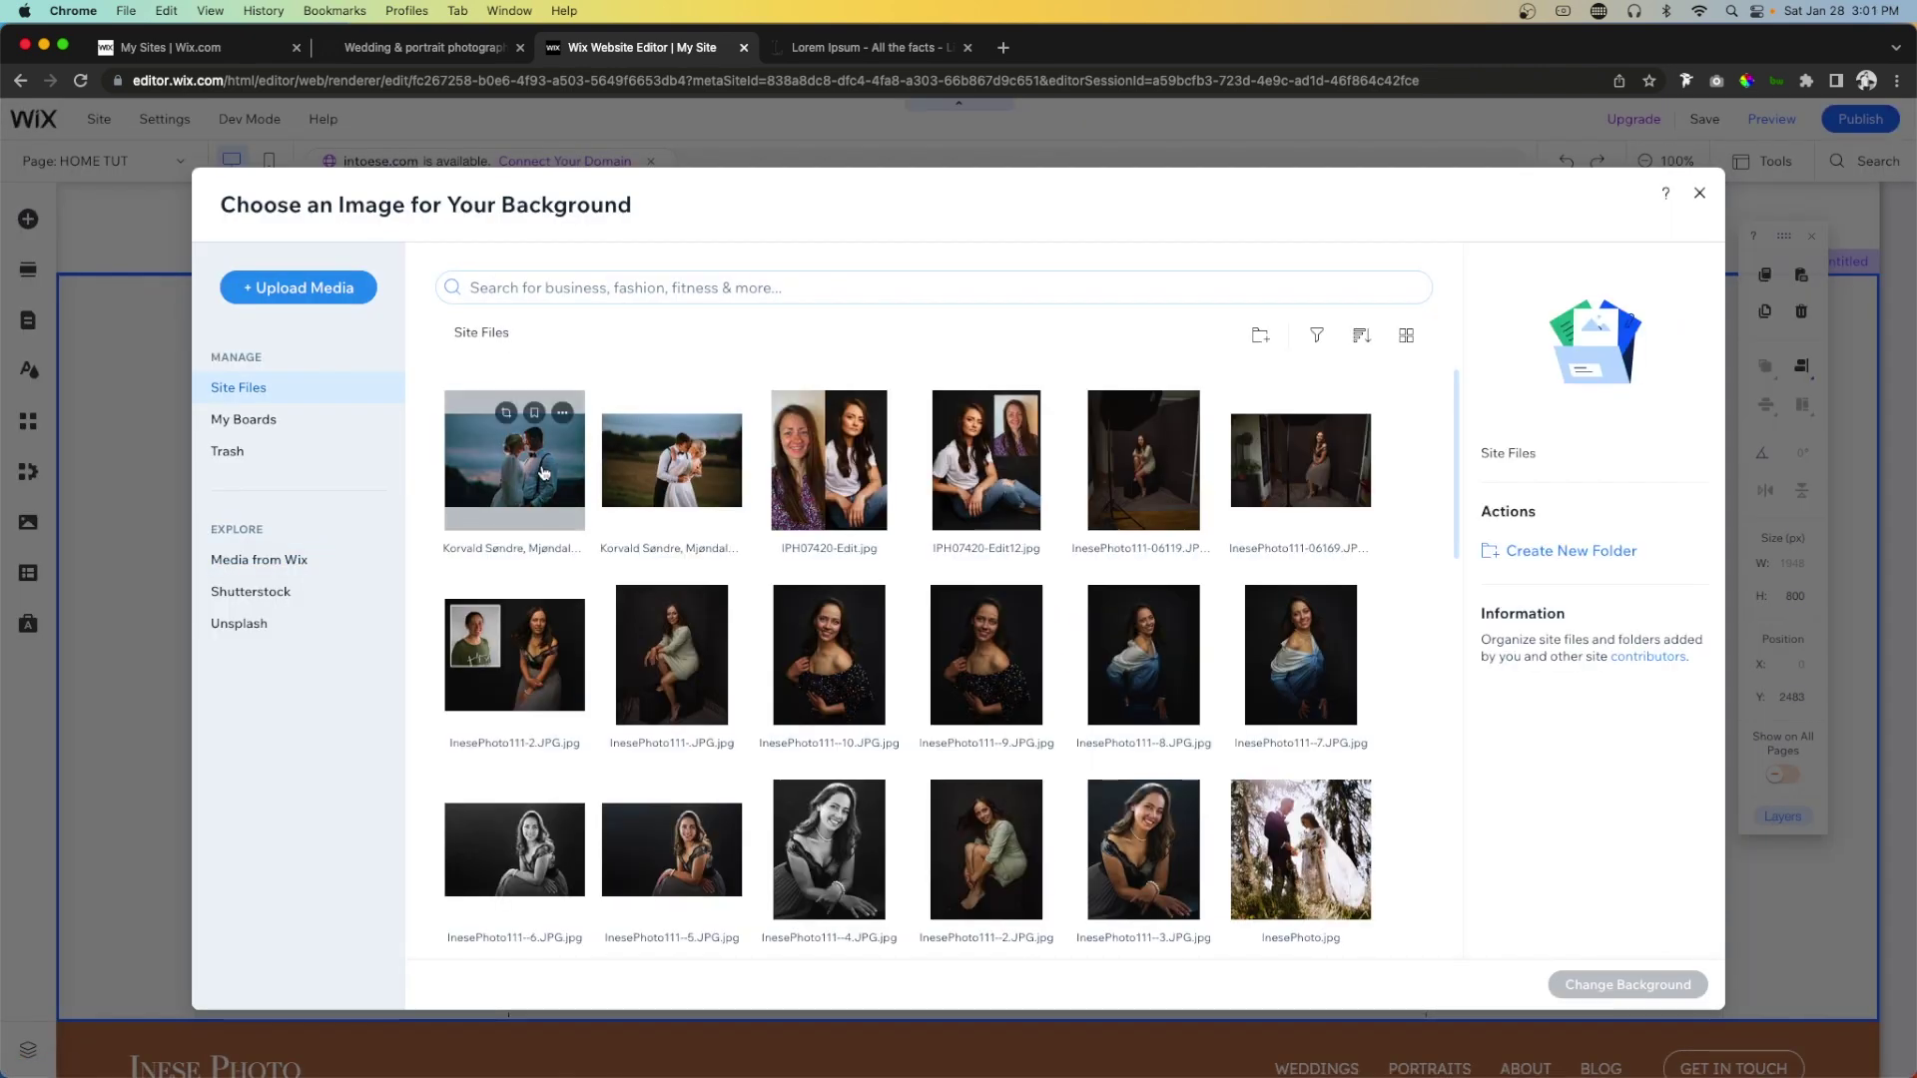
double_click(544, 472)
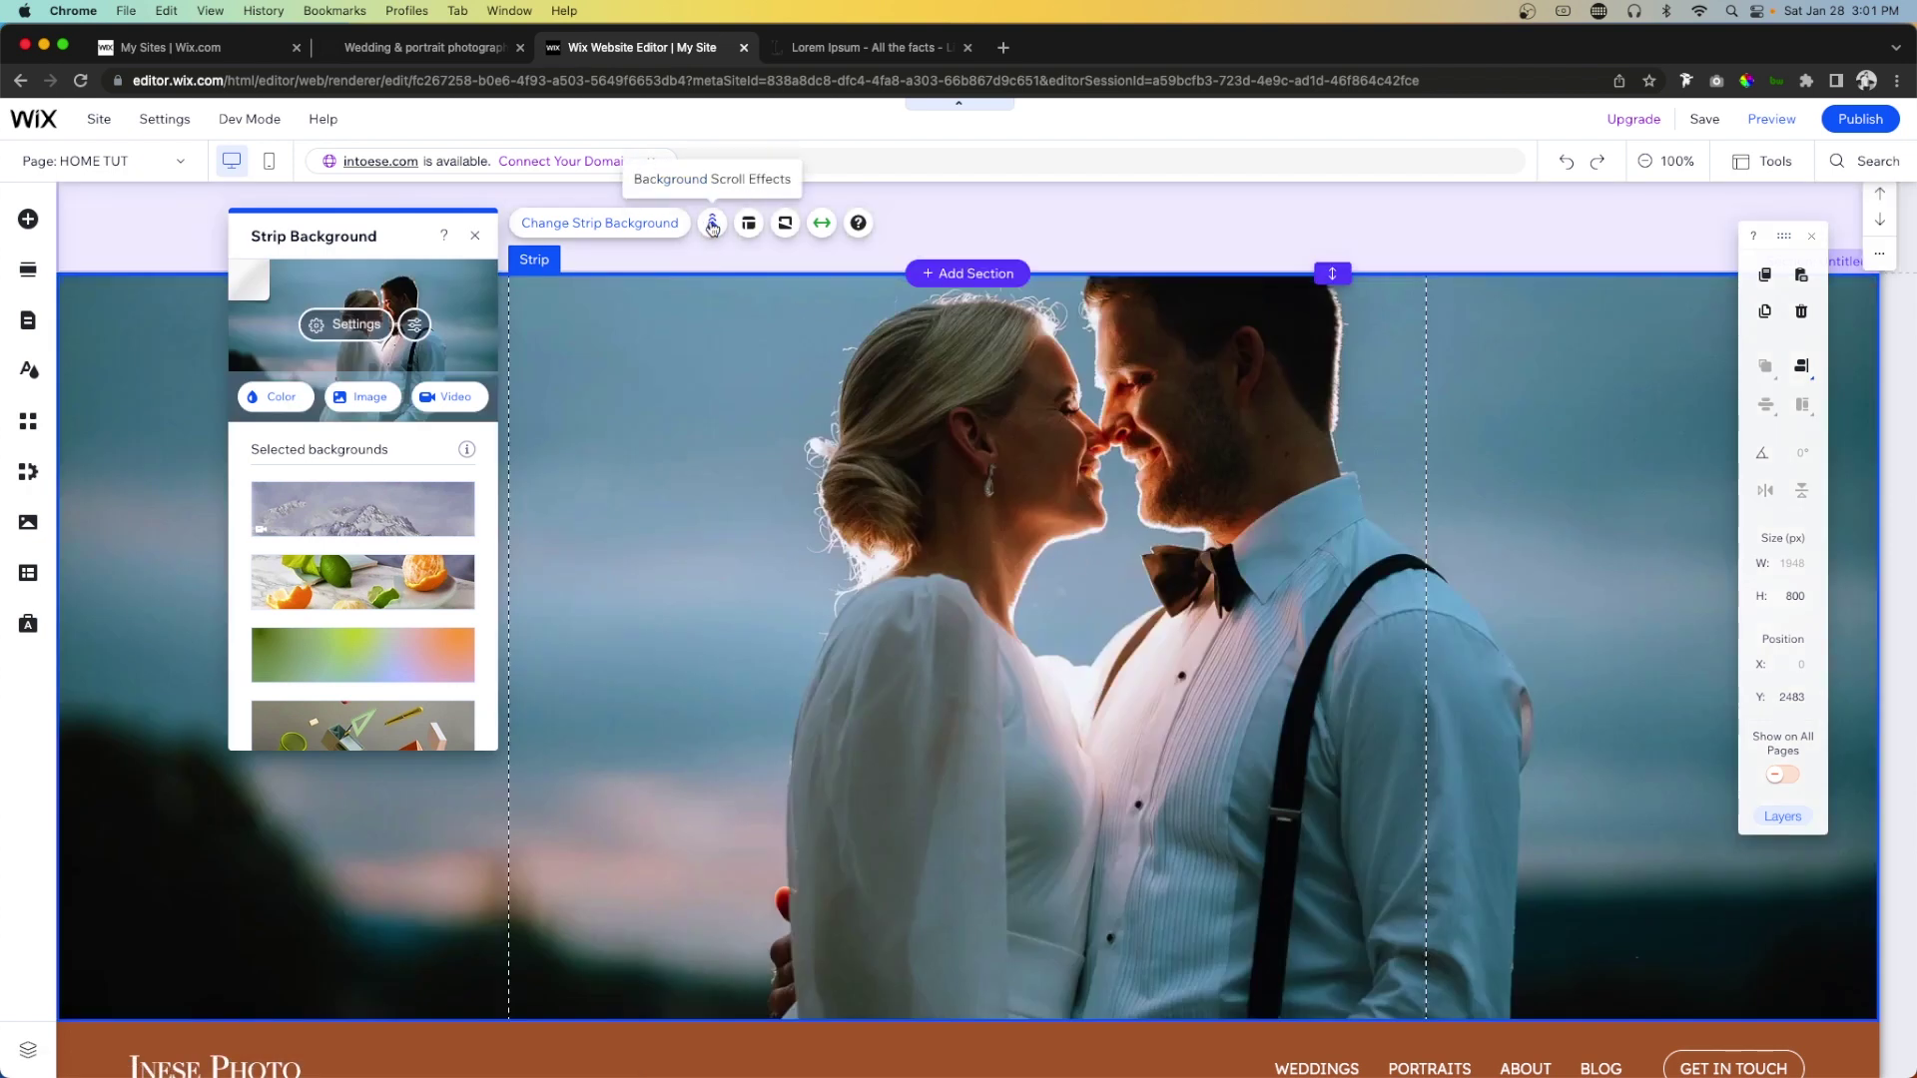
click(712, 226)
click(362, 315)
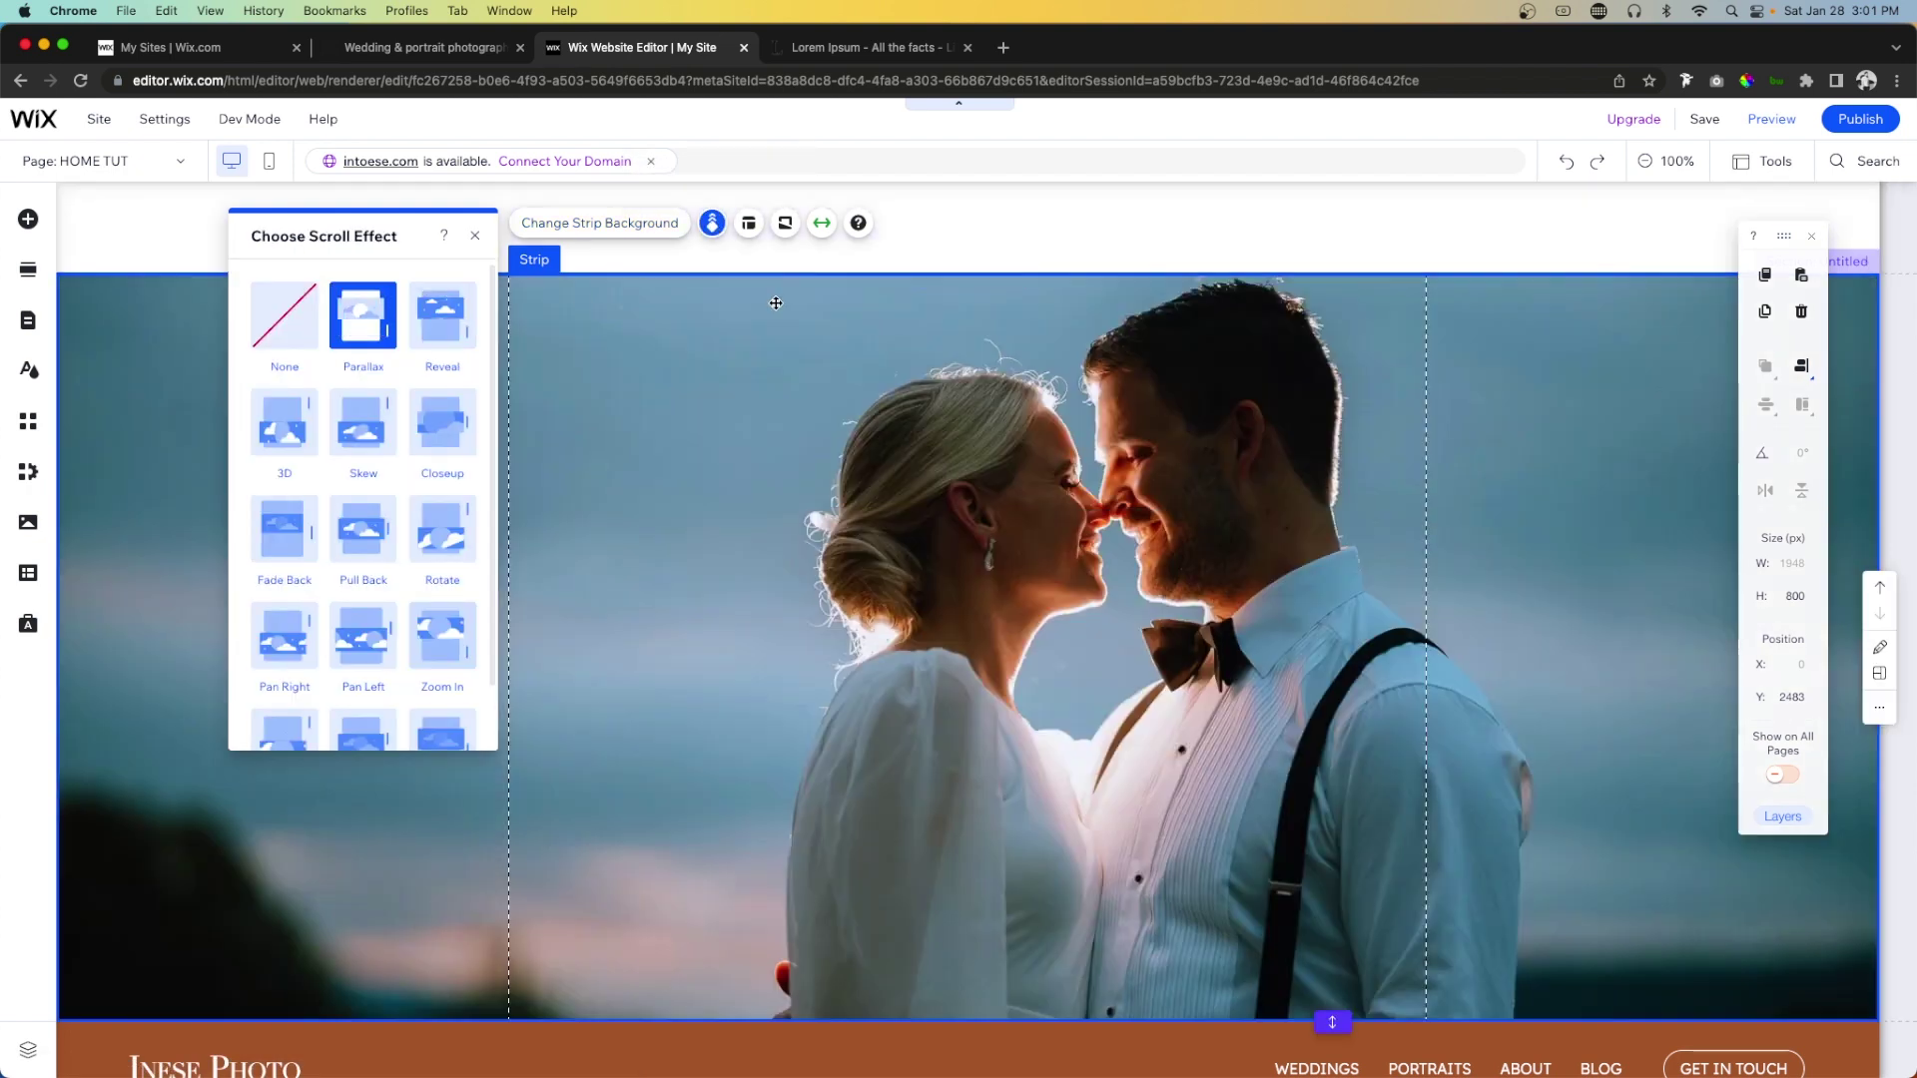
Set the strip's screen stretch margins to 80 px and align the content in its layout to the left.
click(748, 222)
click(820, 224)
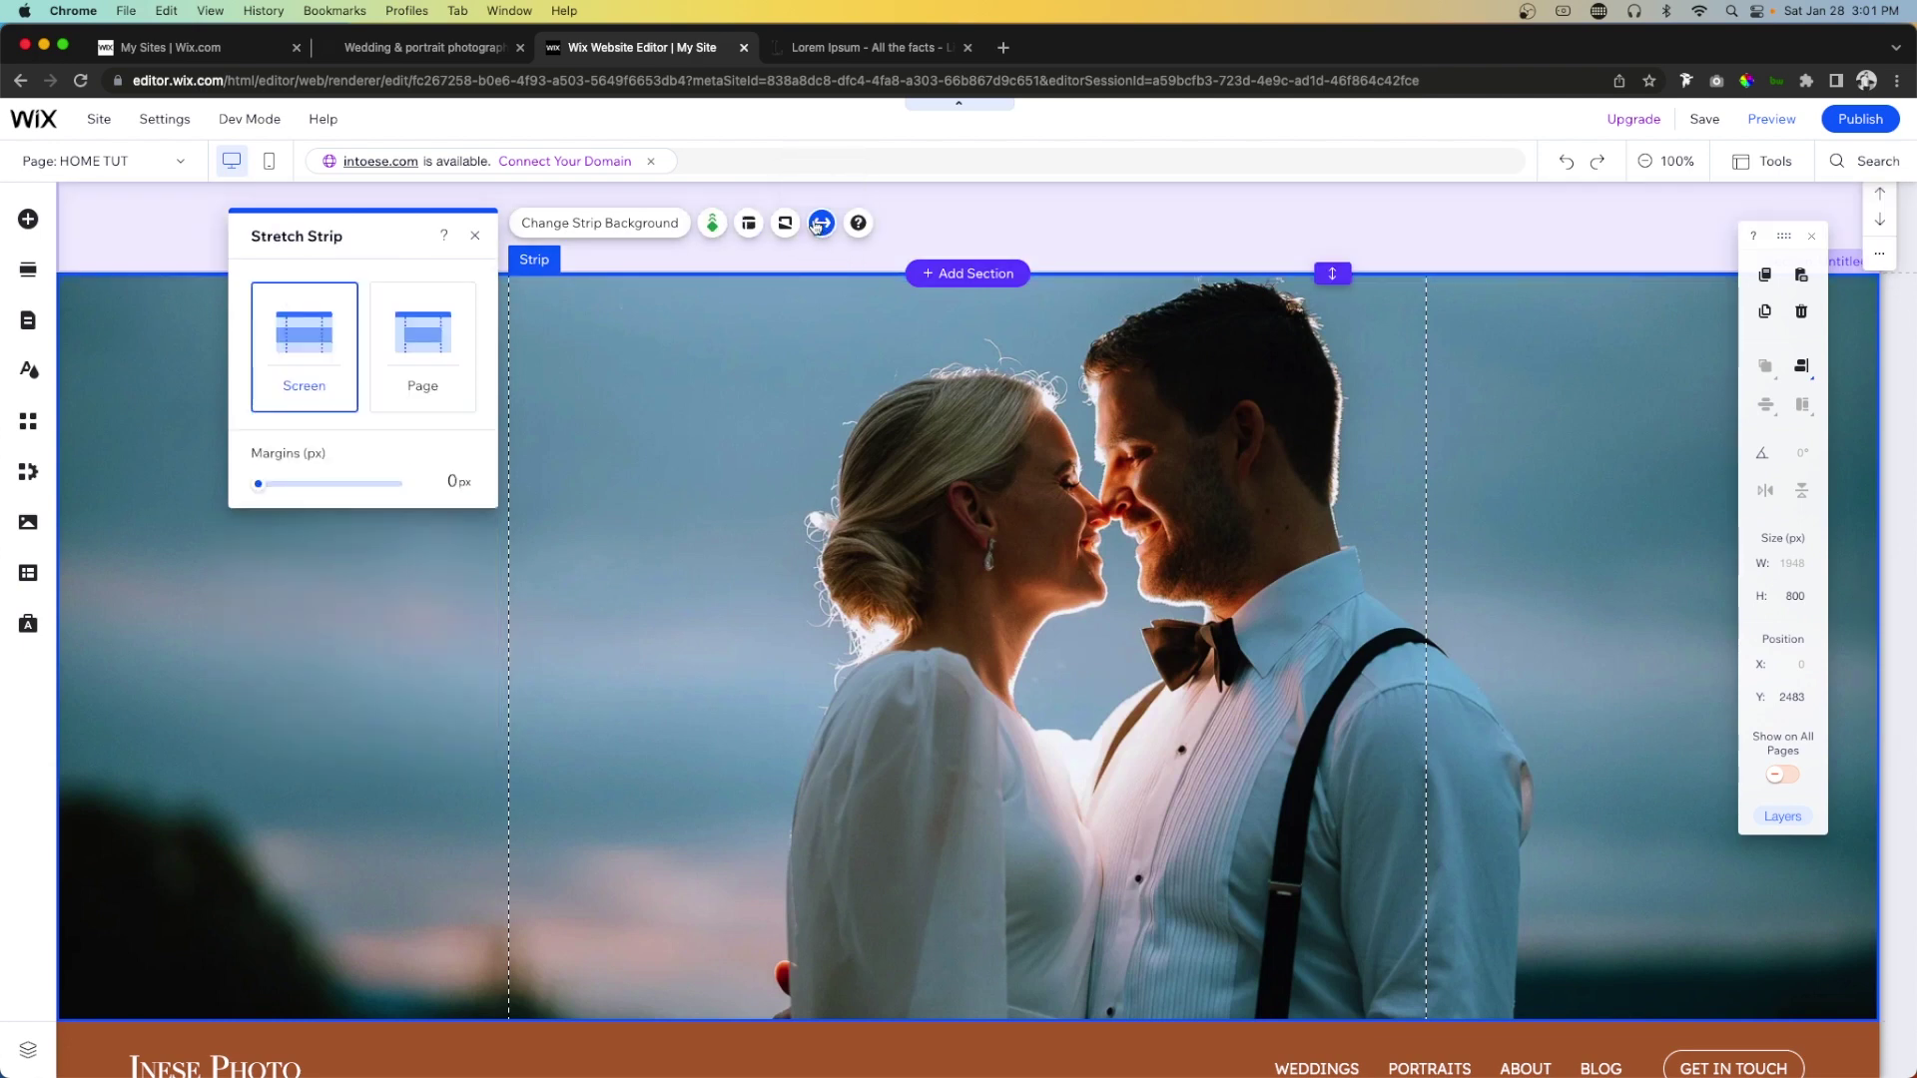
click(454, 483)
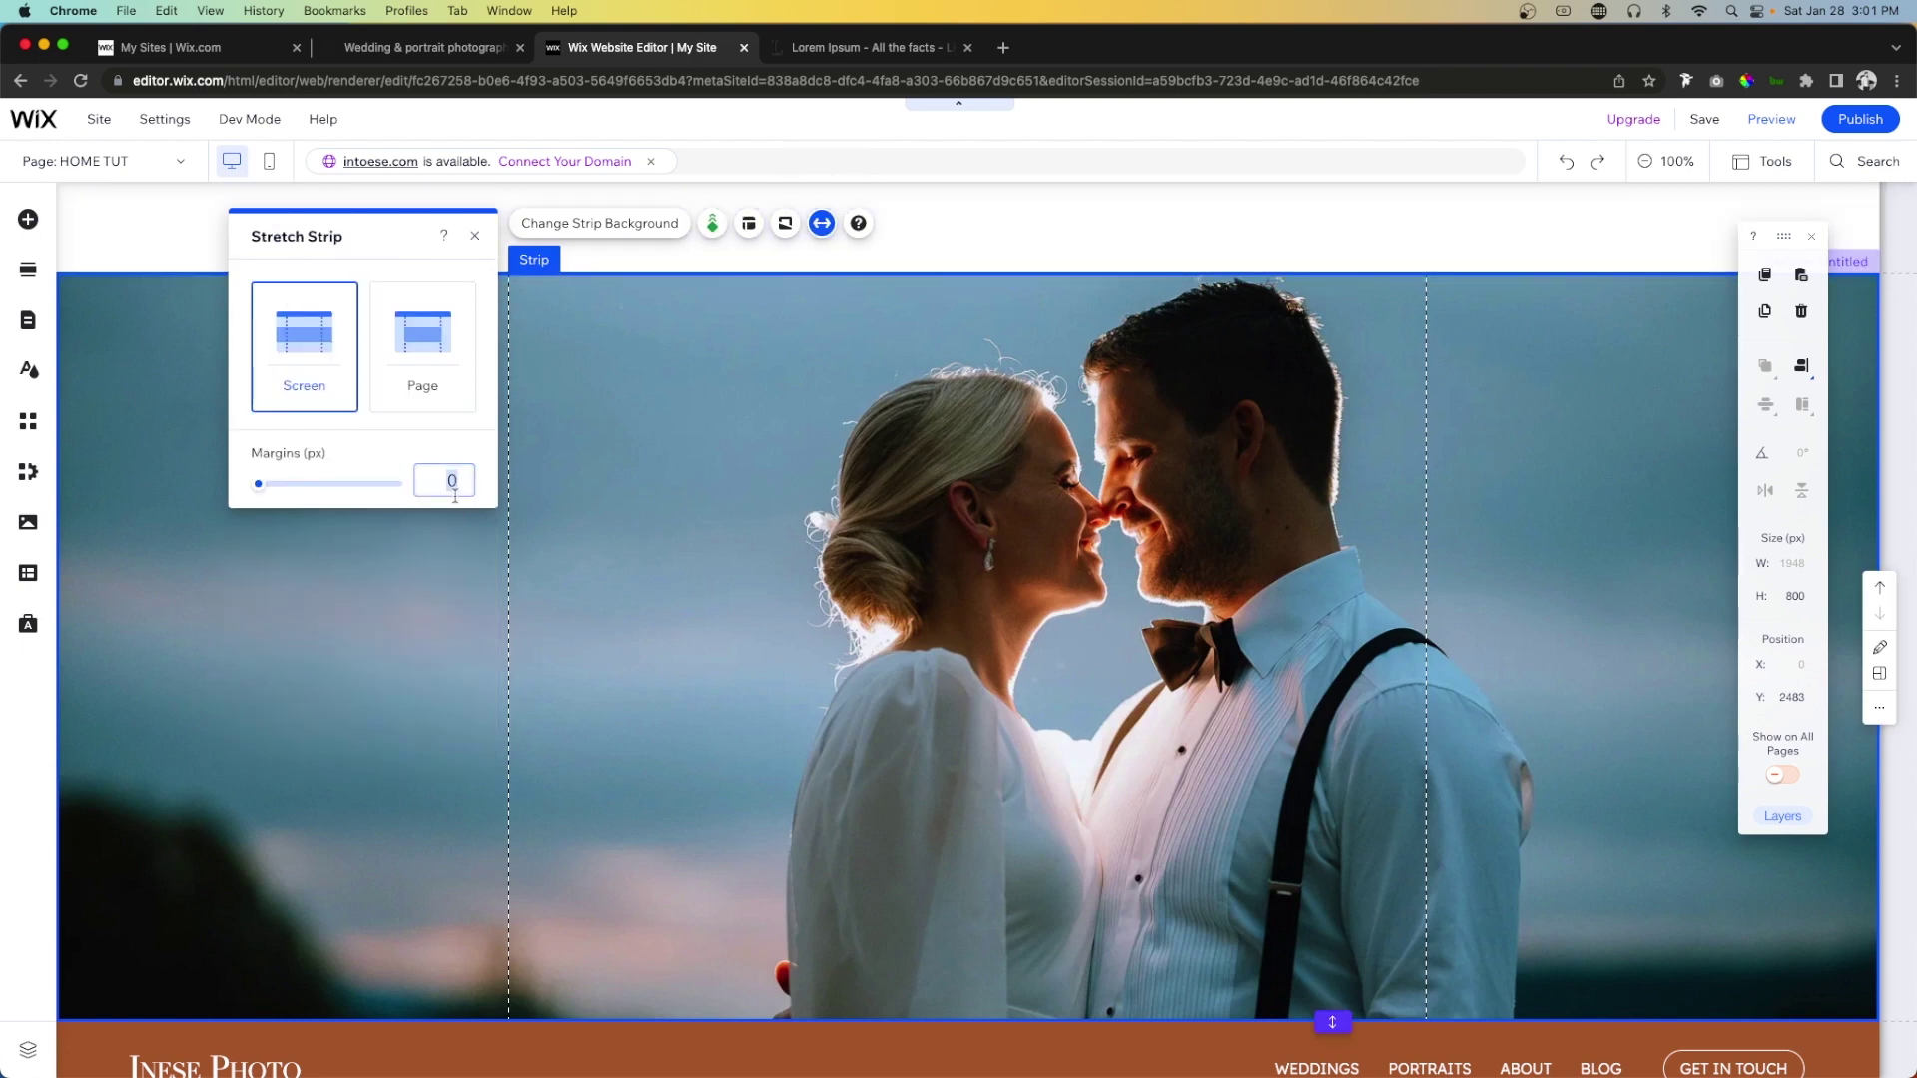
text(80)
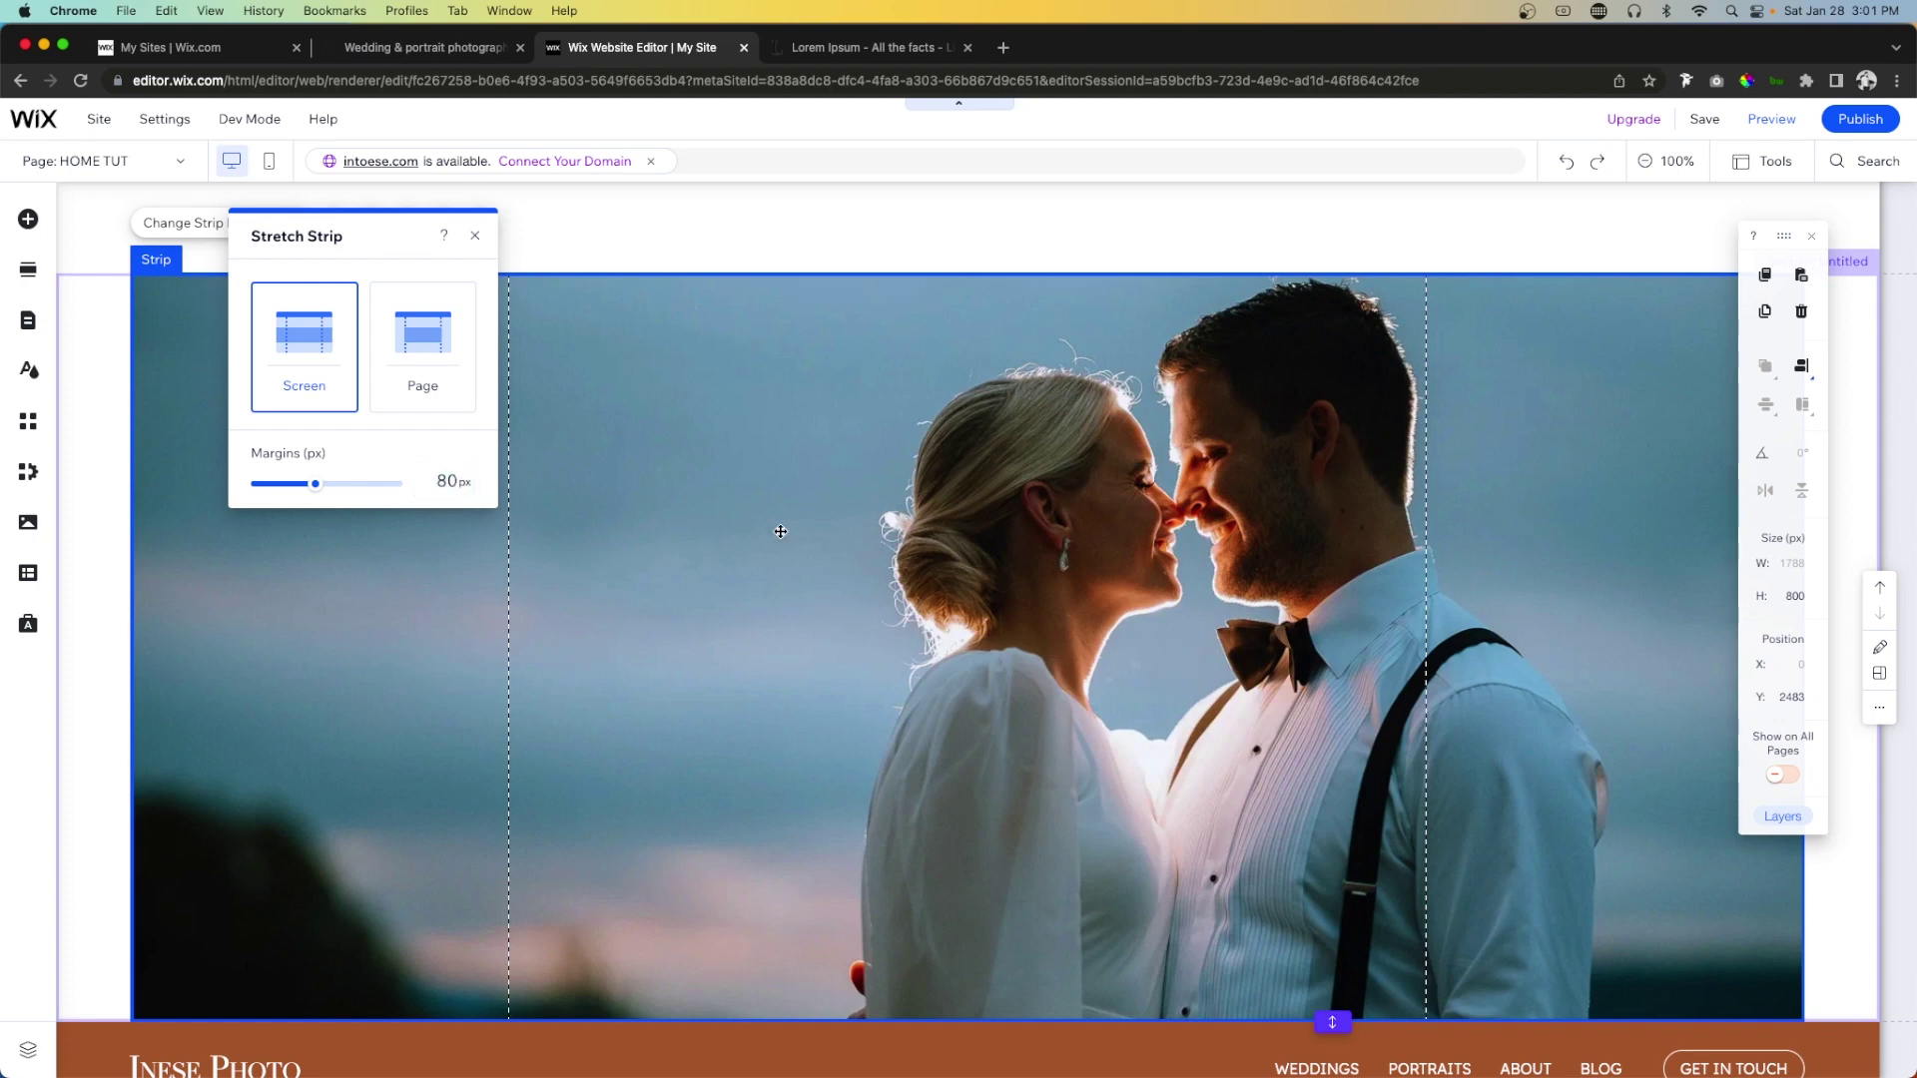
click(1121, 456)
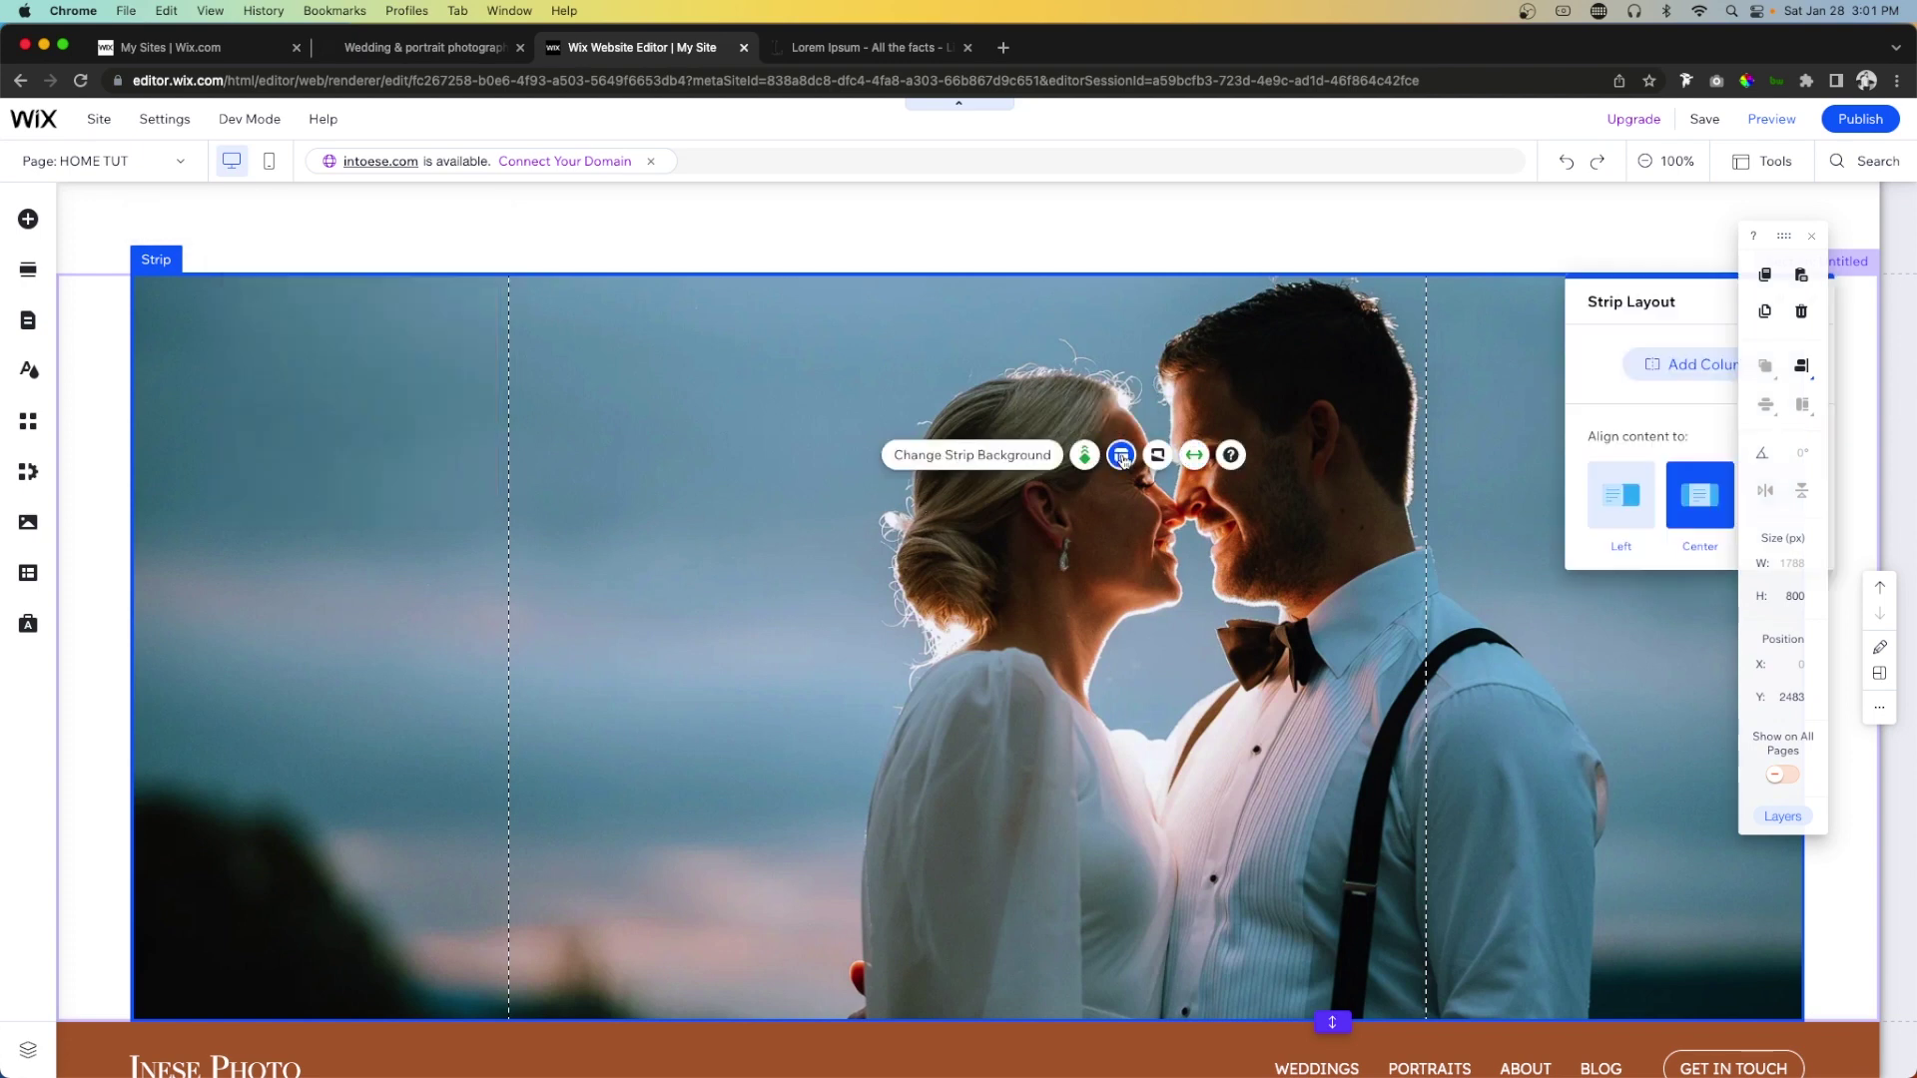
click(1624, 498)
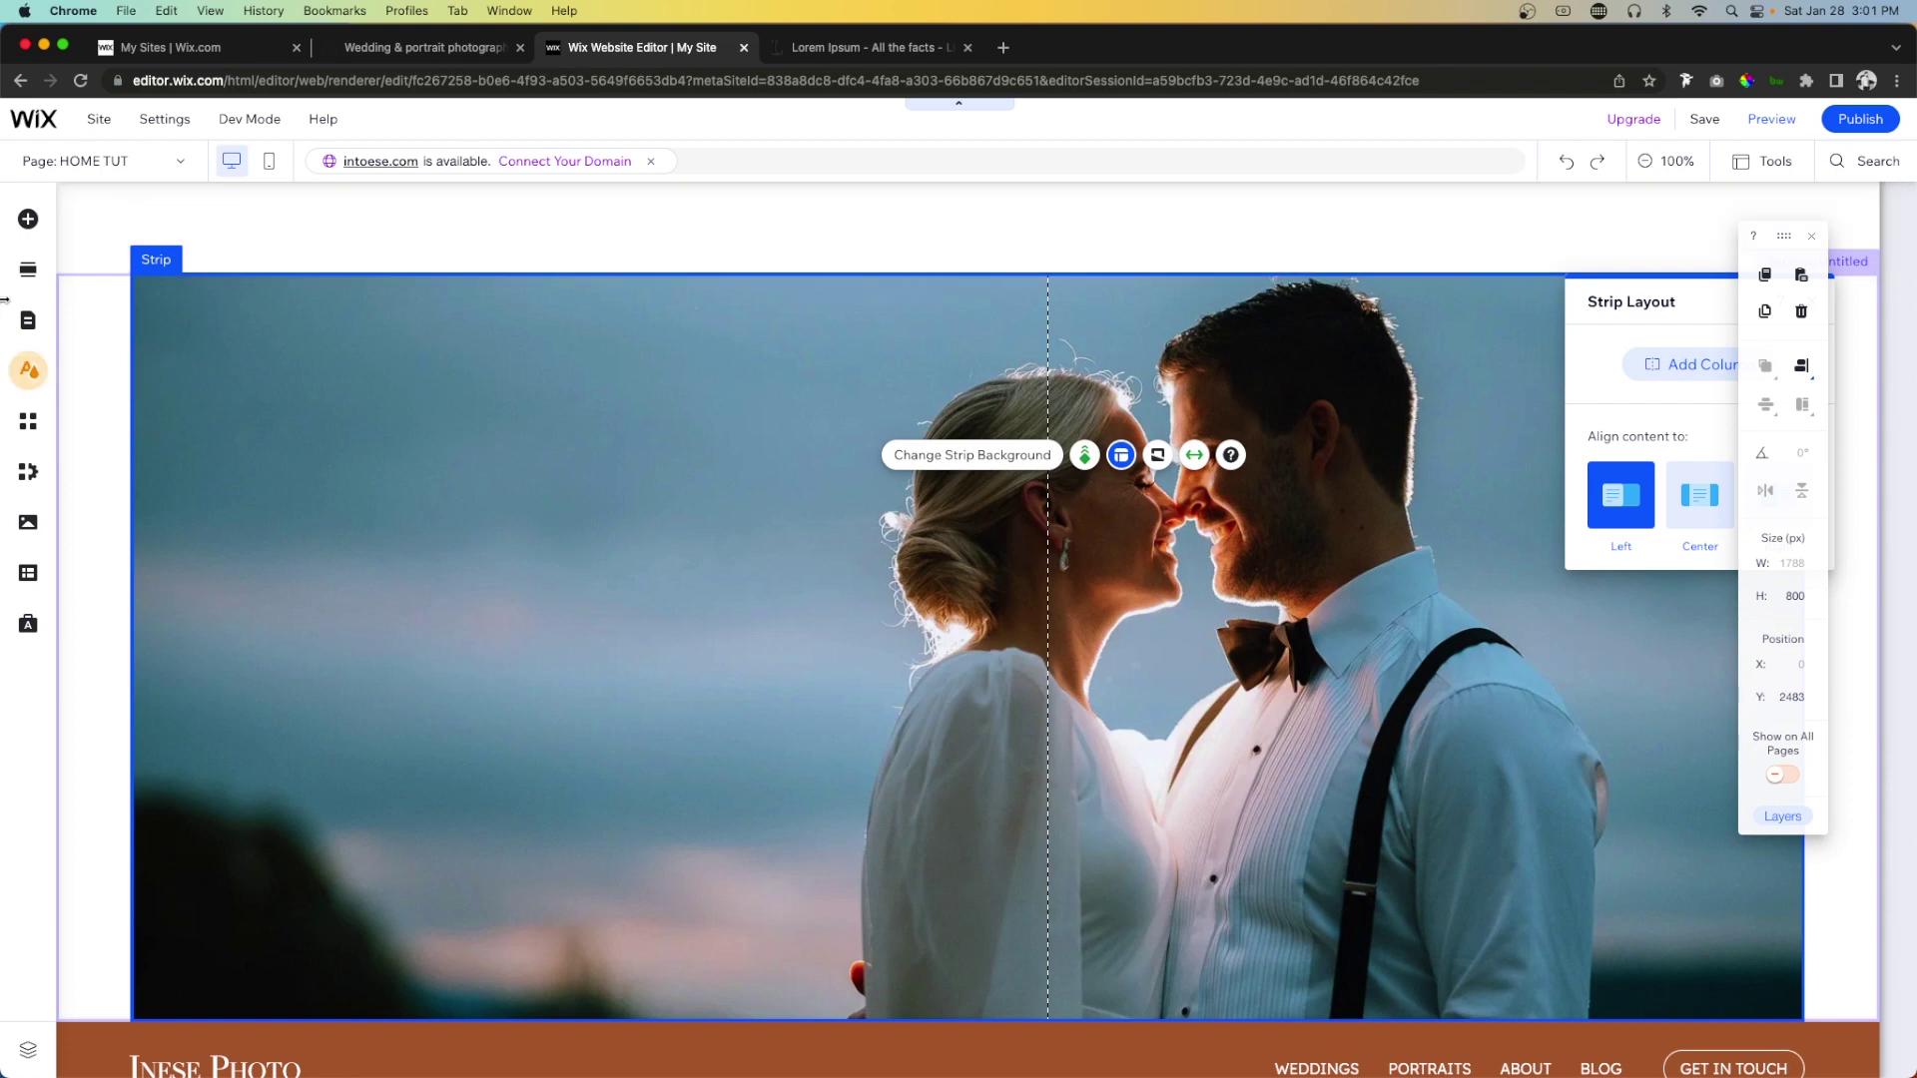
Add a blue rectangle basic shape to the wedding photo strip and align it to the strip's top-left corner.
click(27, 220)
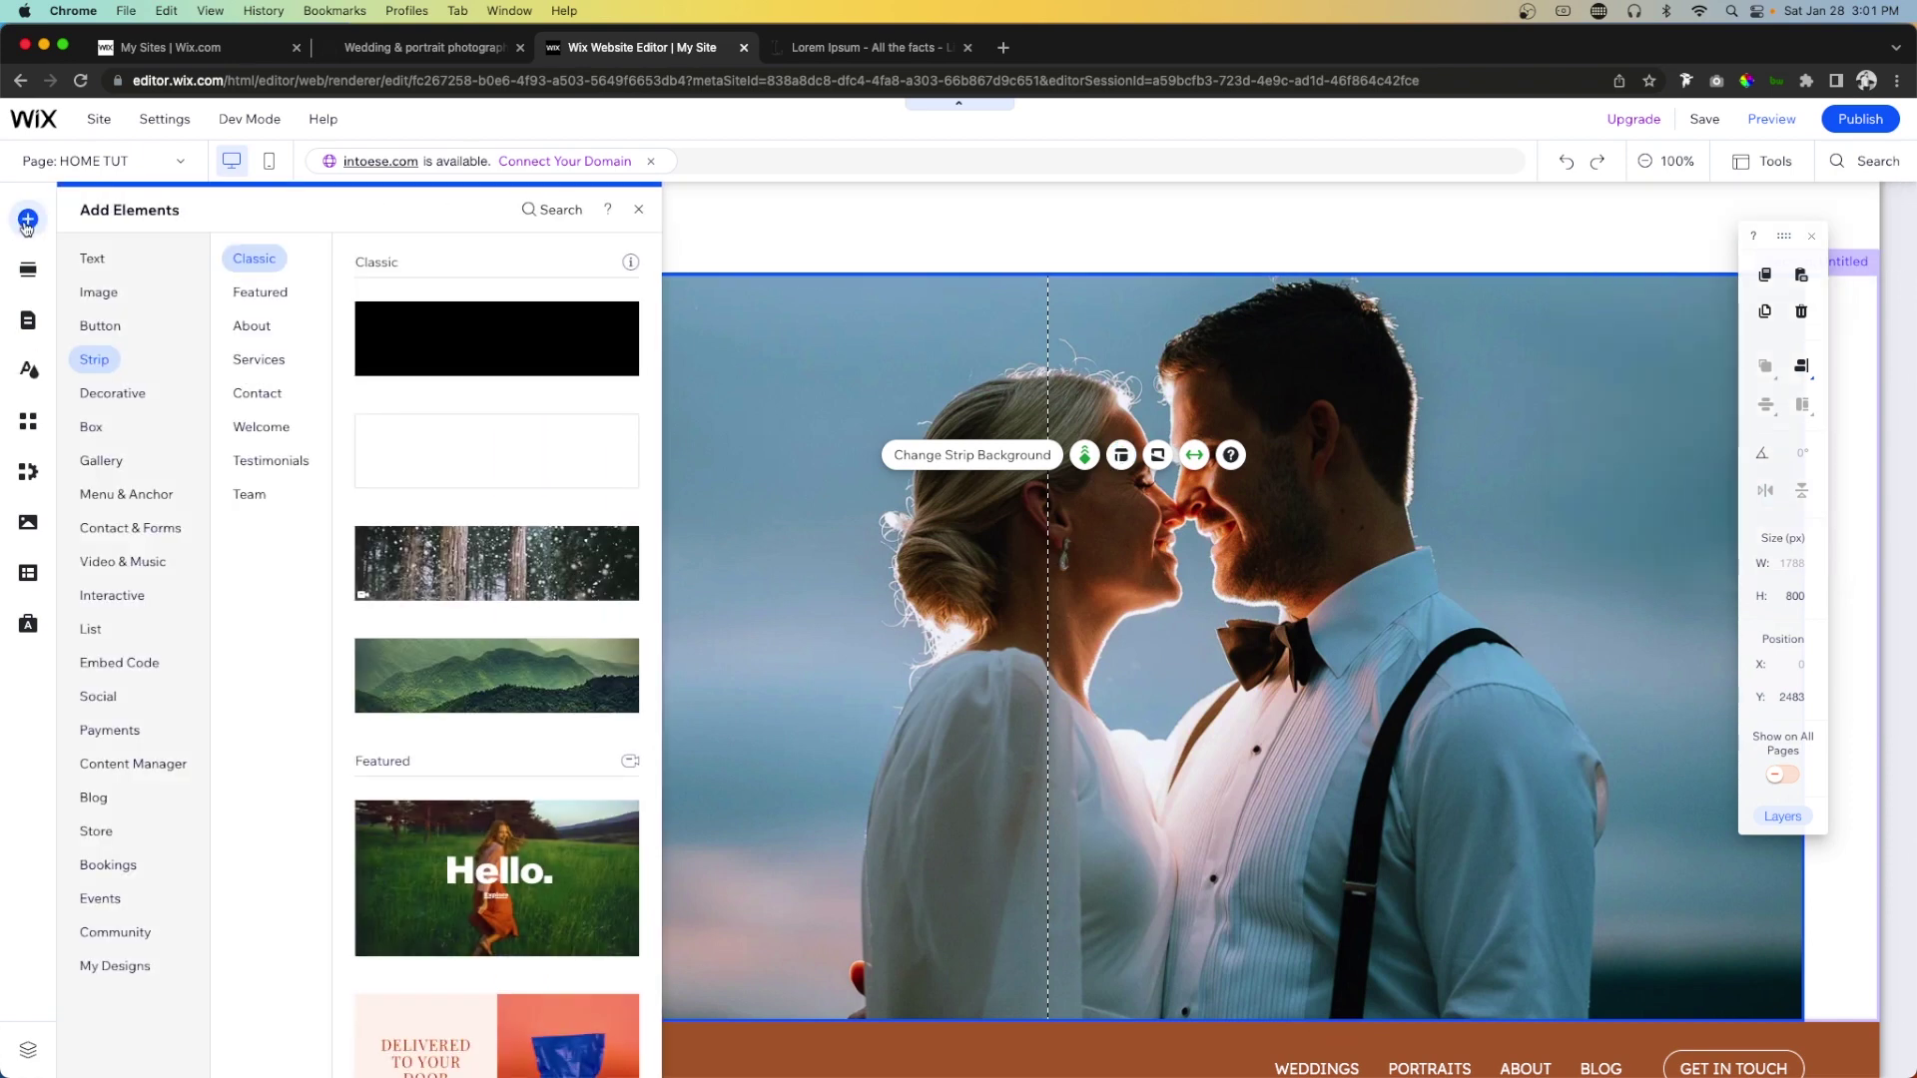
click(125, 393)
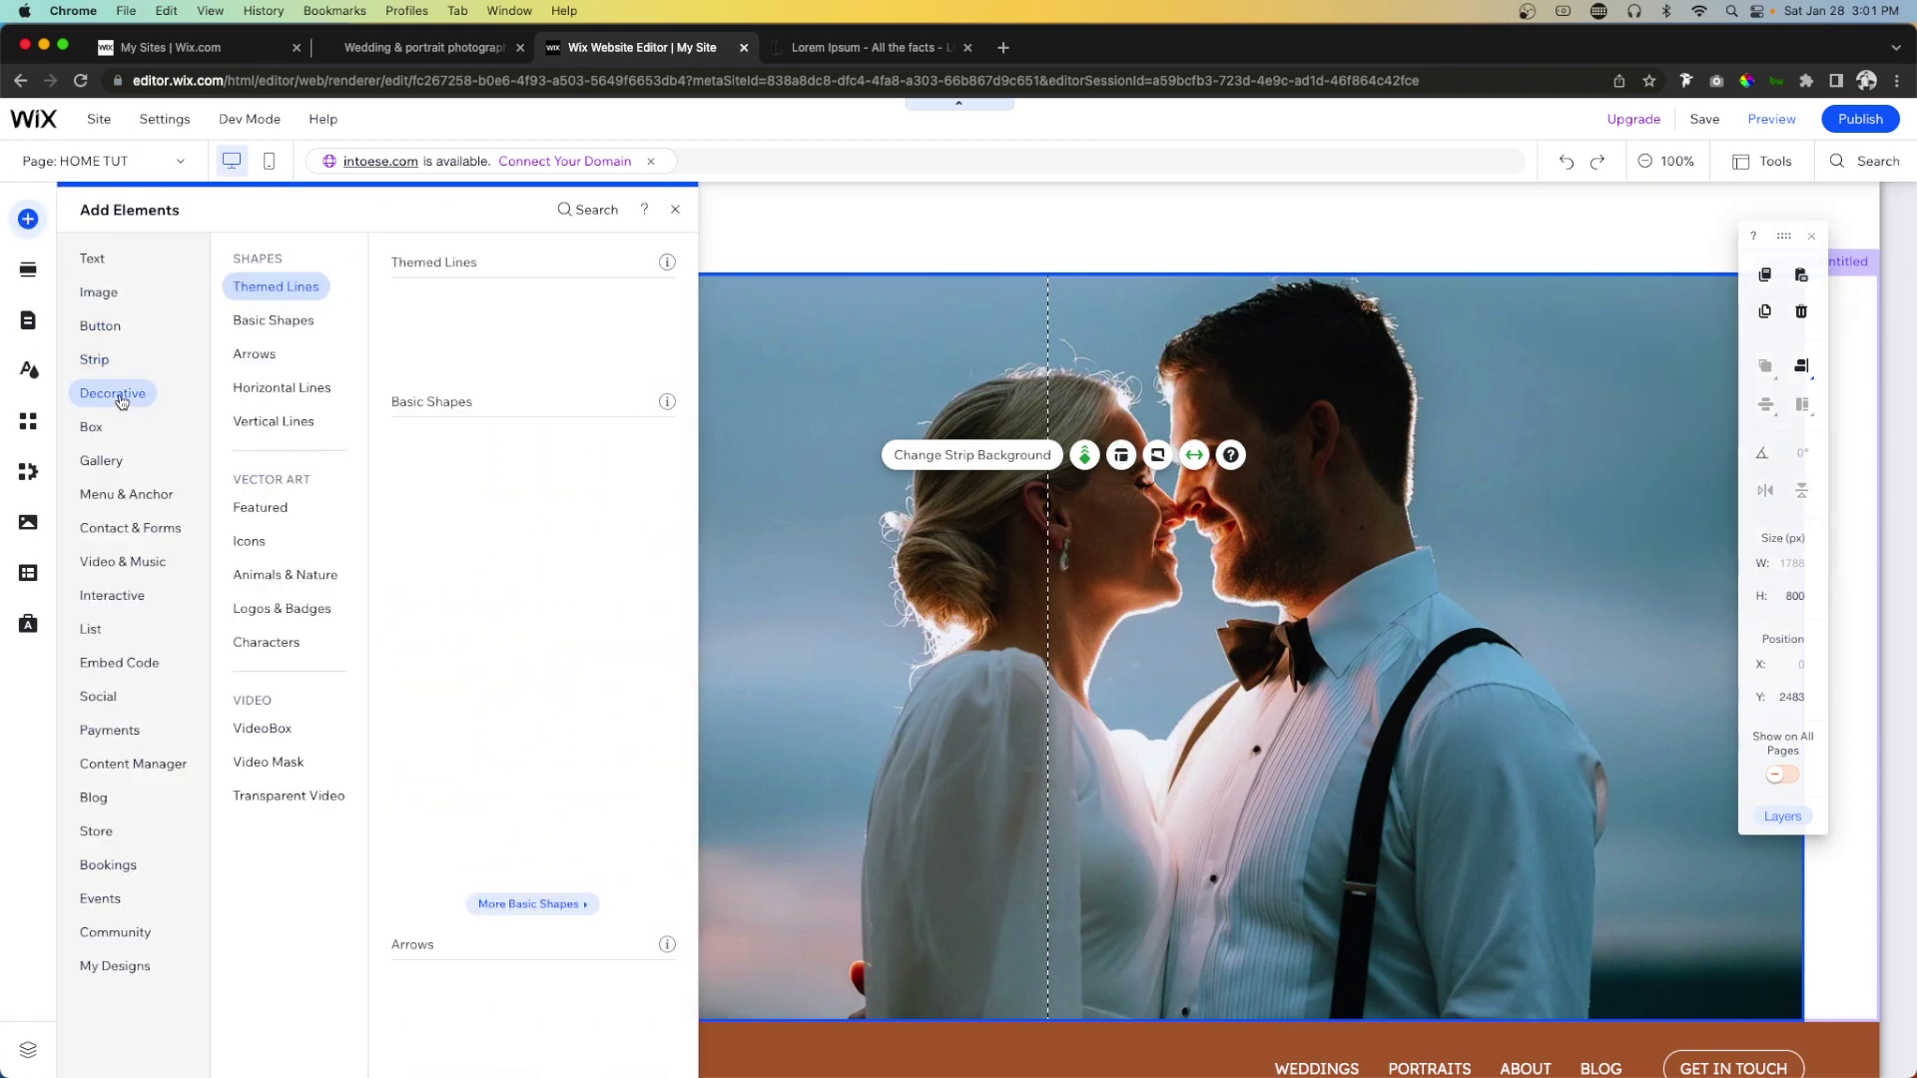
drag(843, 514, 915, 502)
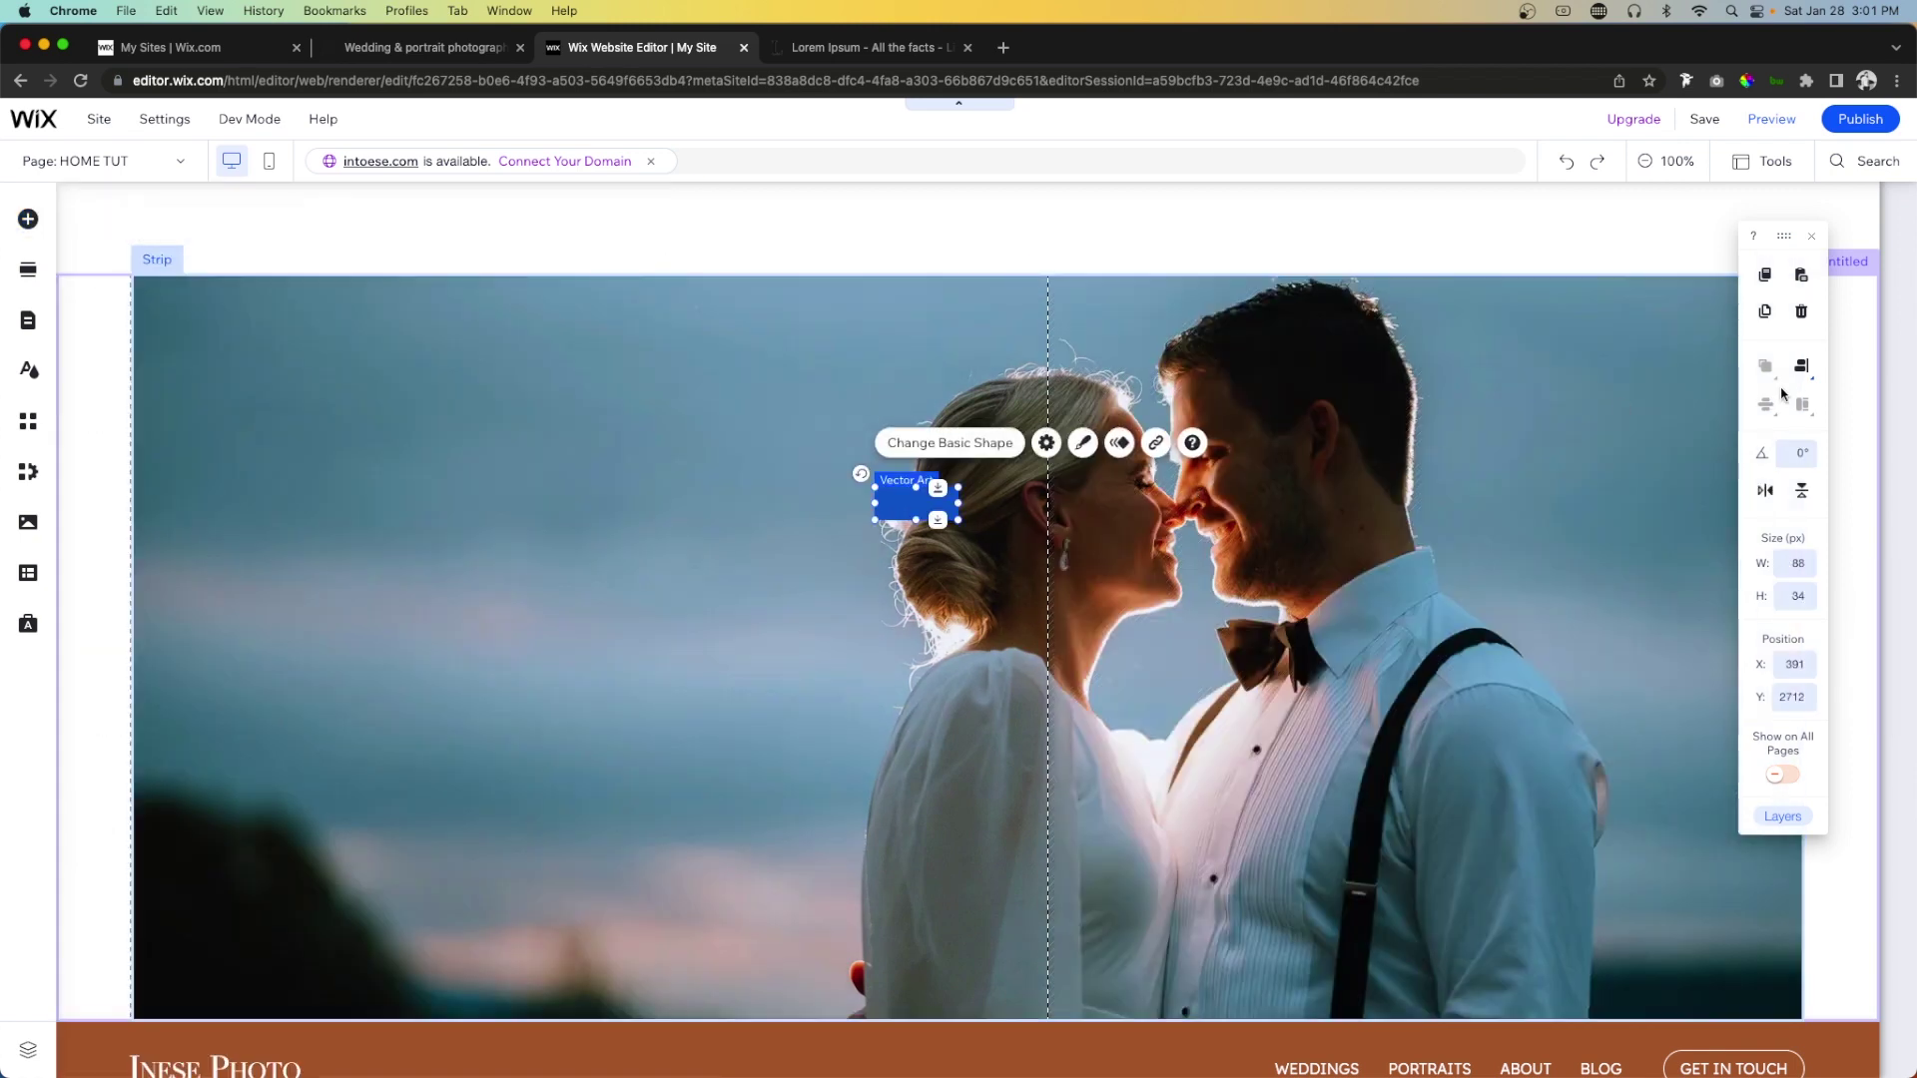
mouse_move(1800, 367)
click(1724, 368)
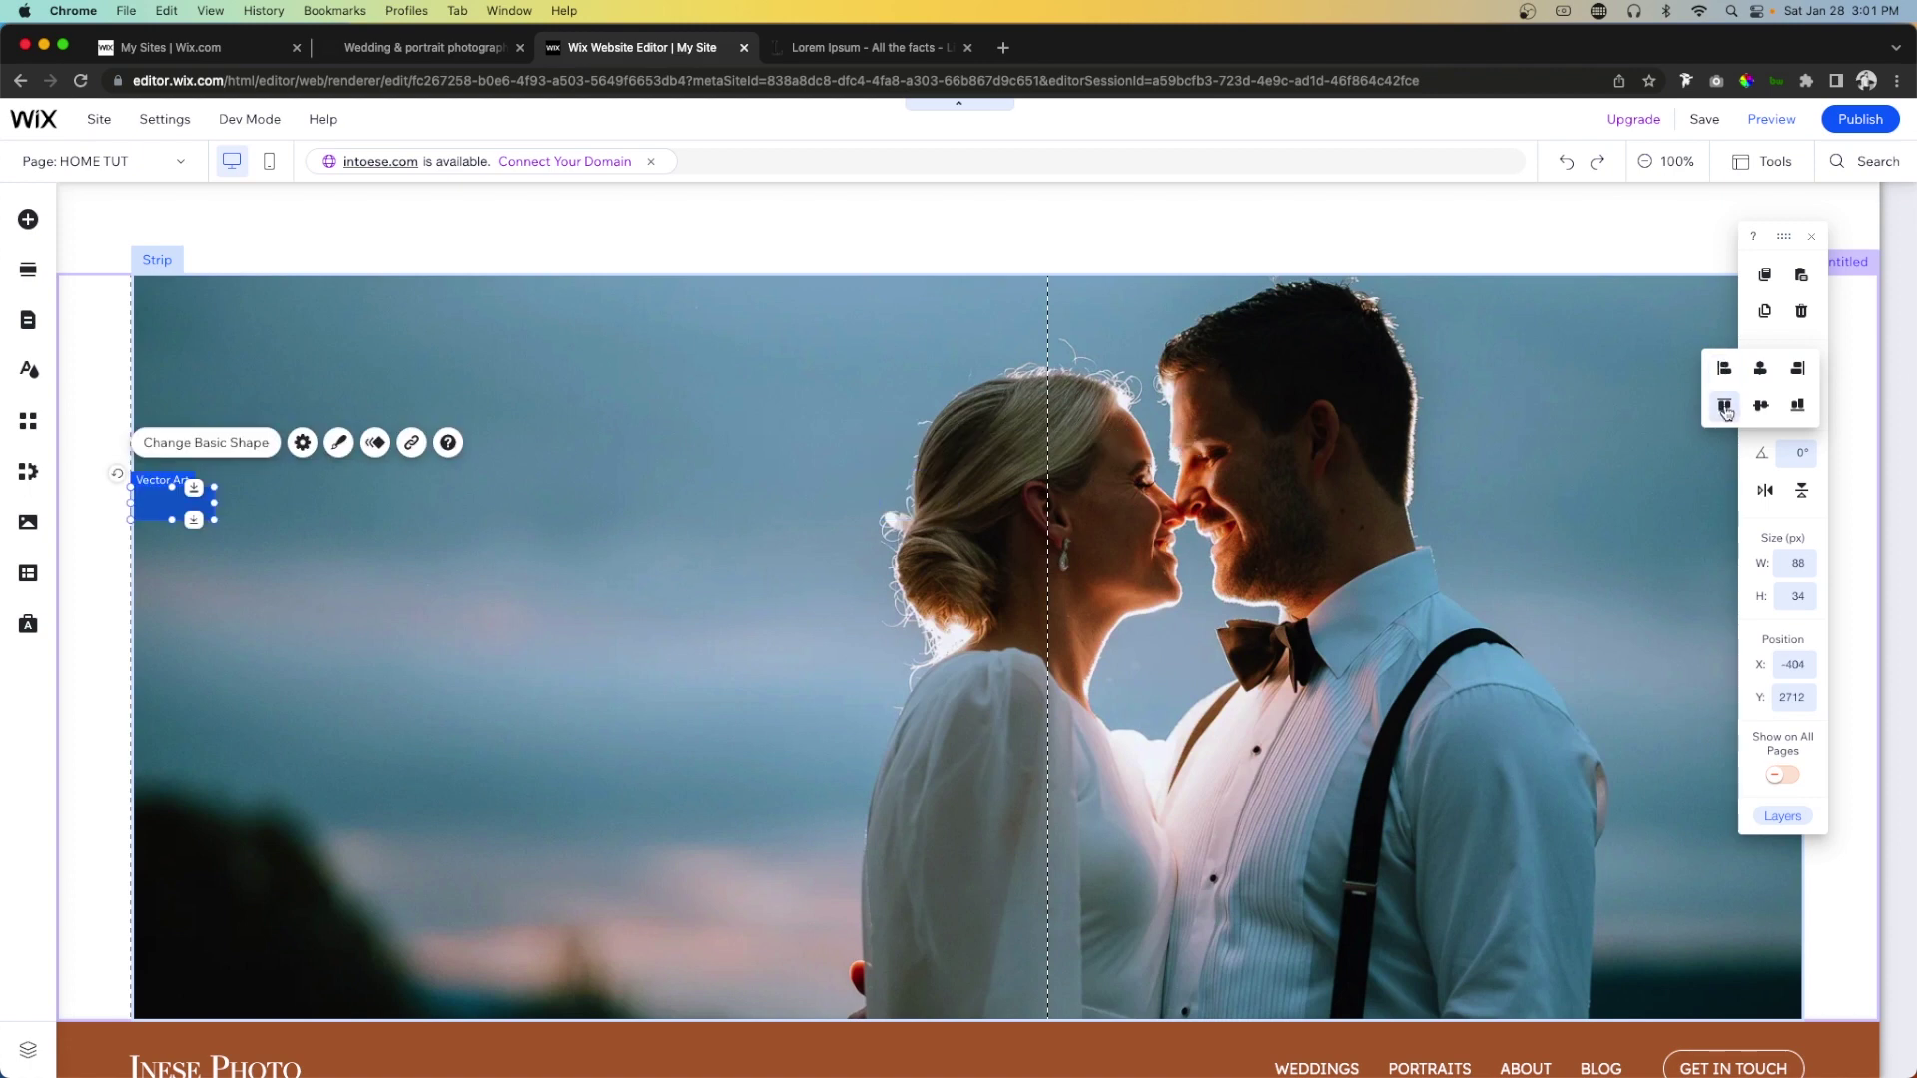
click(1724, 404)
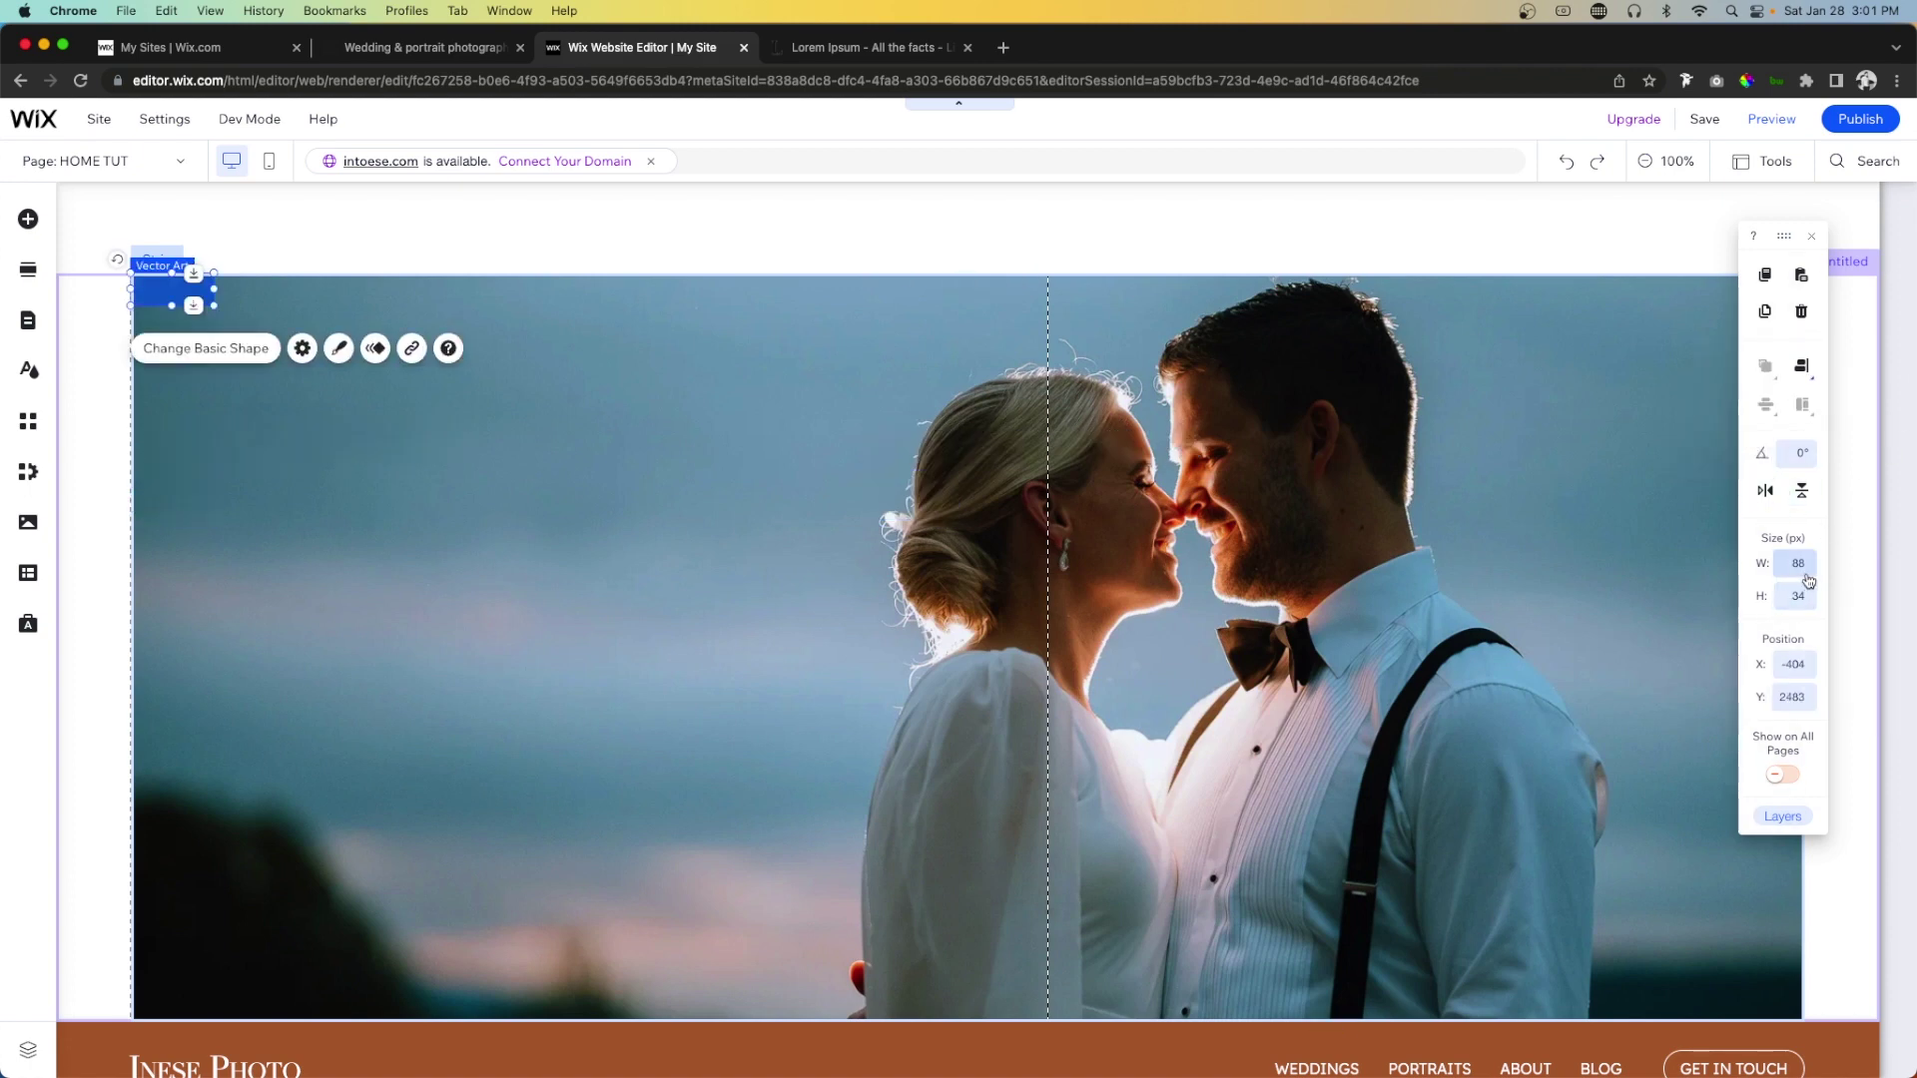
Resize the blue rectangle to 20 px wide by 800 px high and fill it with the reddish-brown theme color.
key(Return)
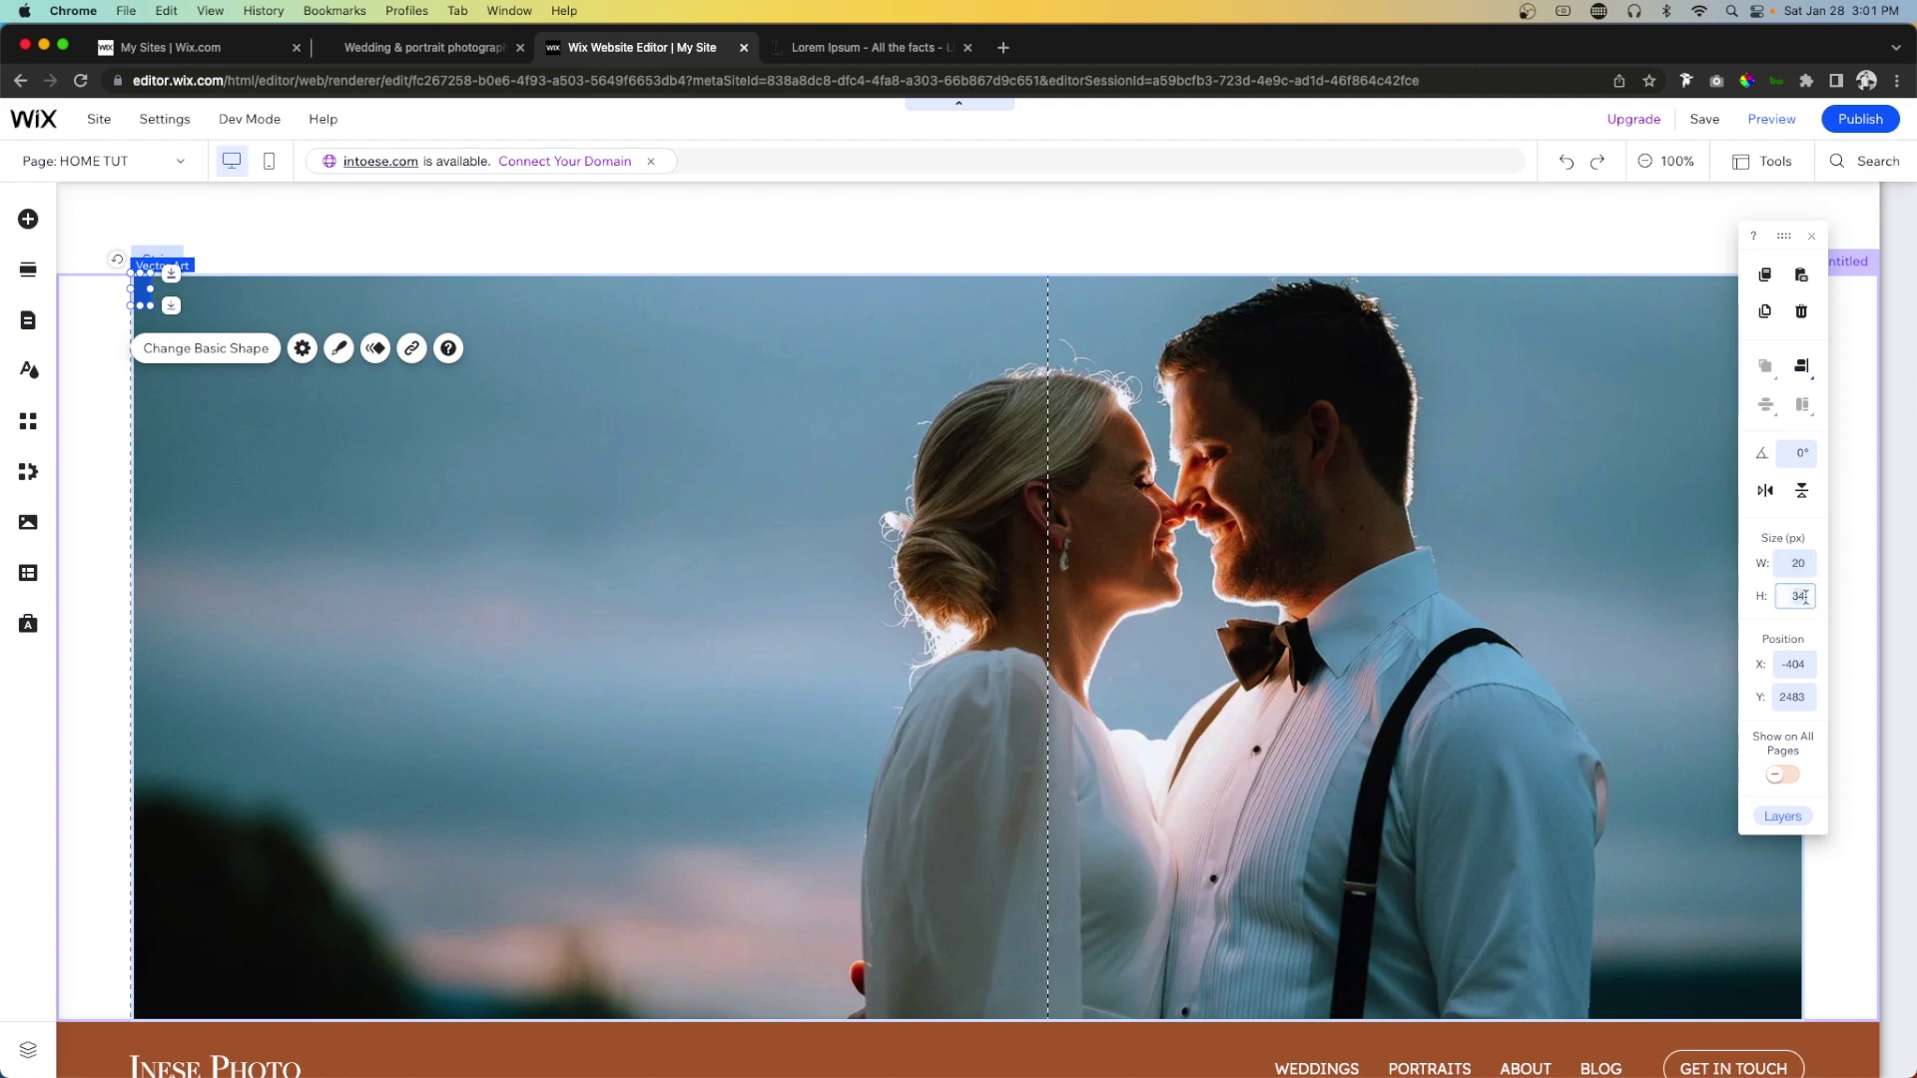
key(Return)
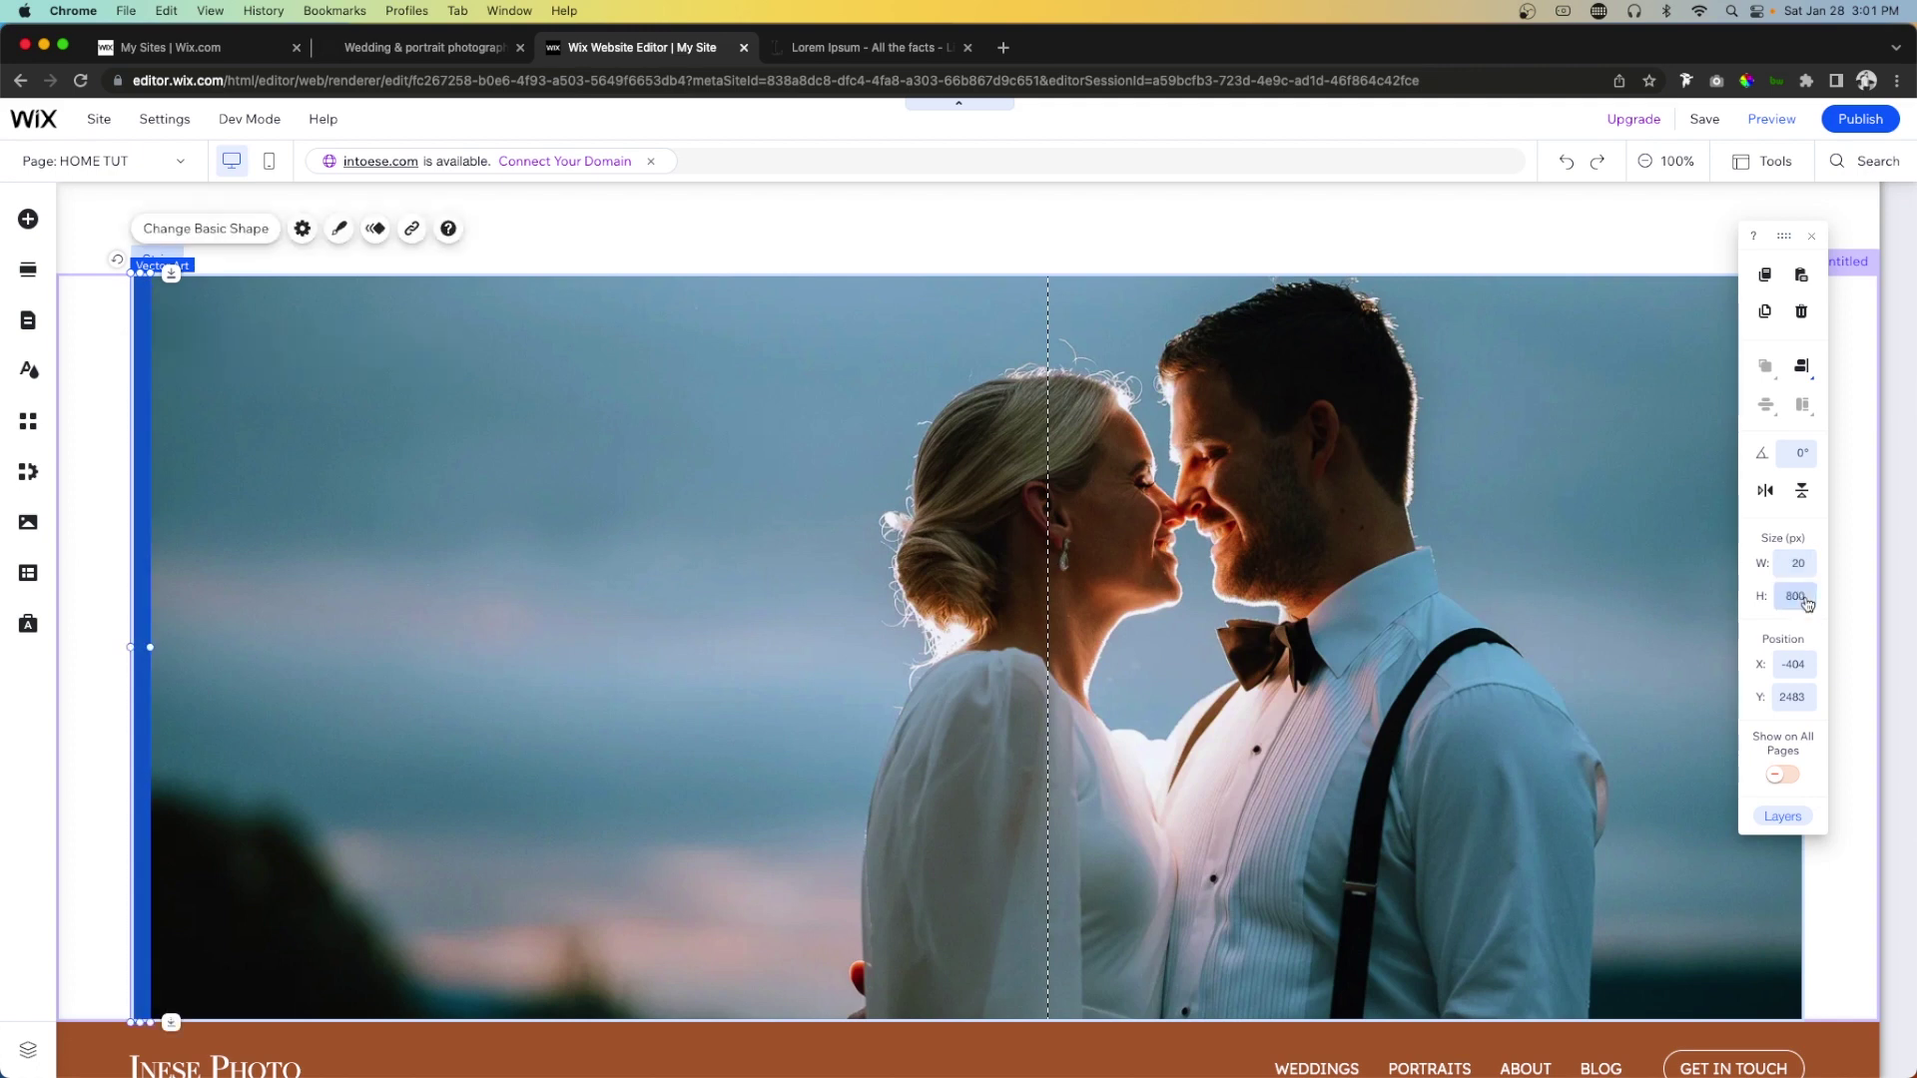
click(340, 229)
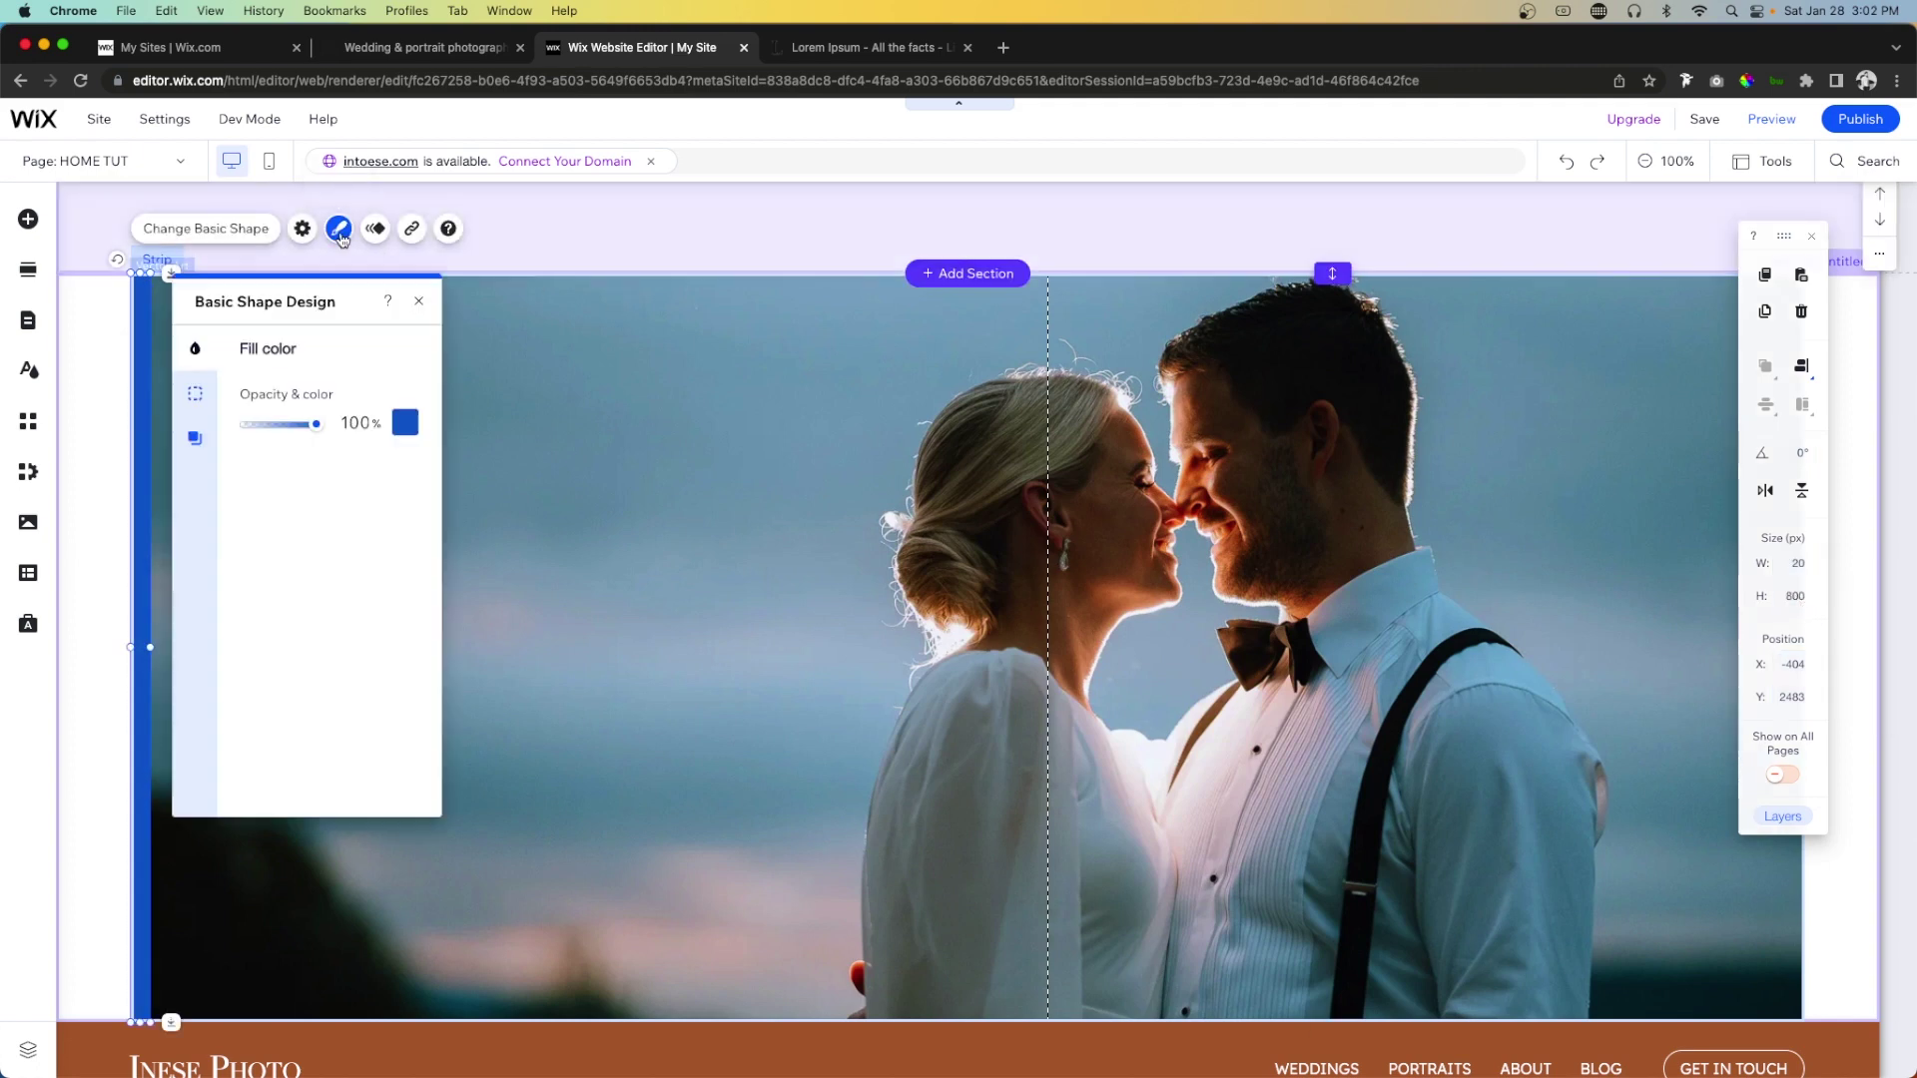
click(404, 423)
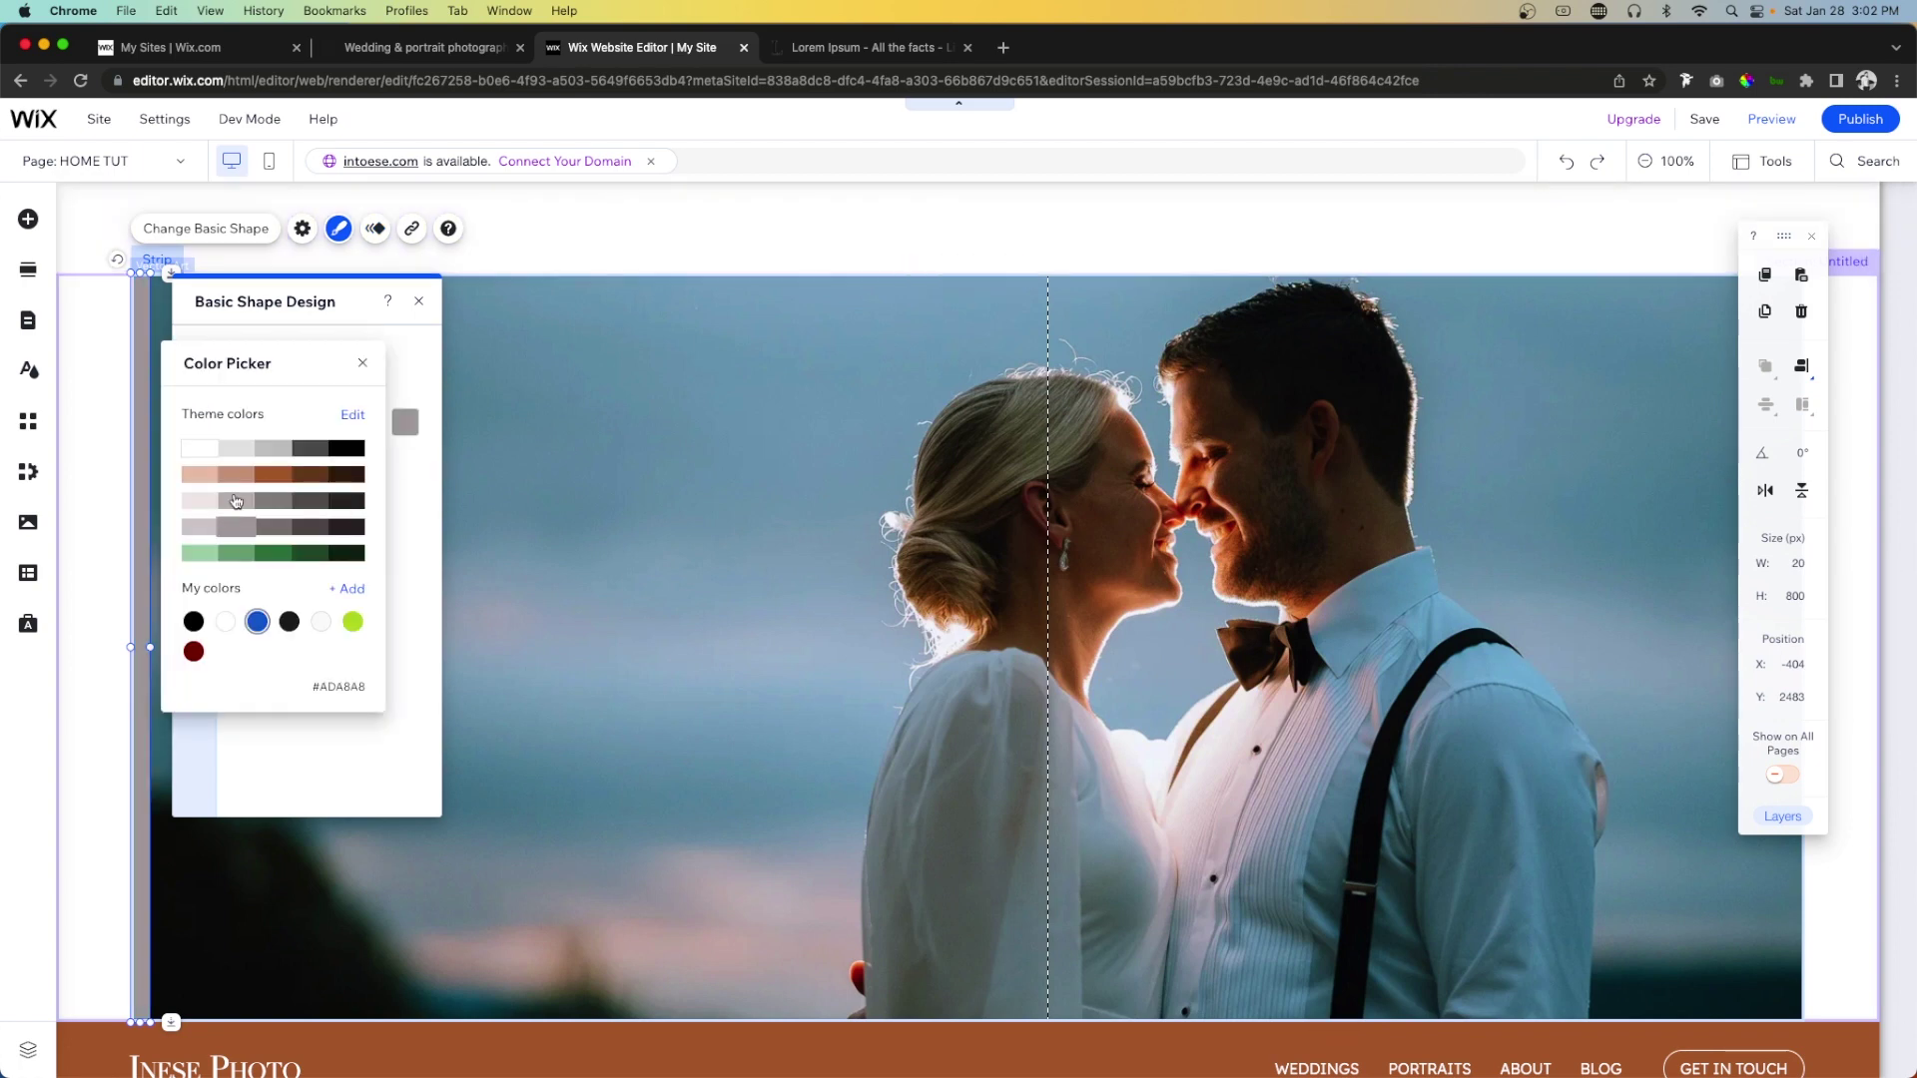
click(273, 474)
click(904, 557)
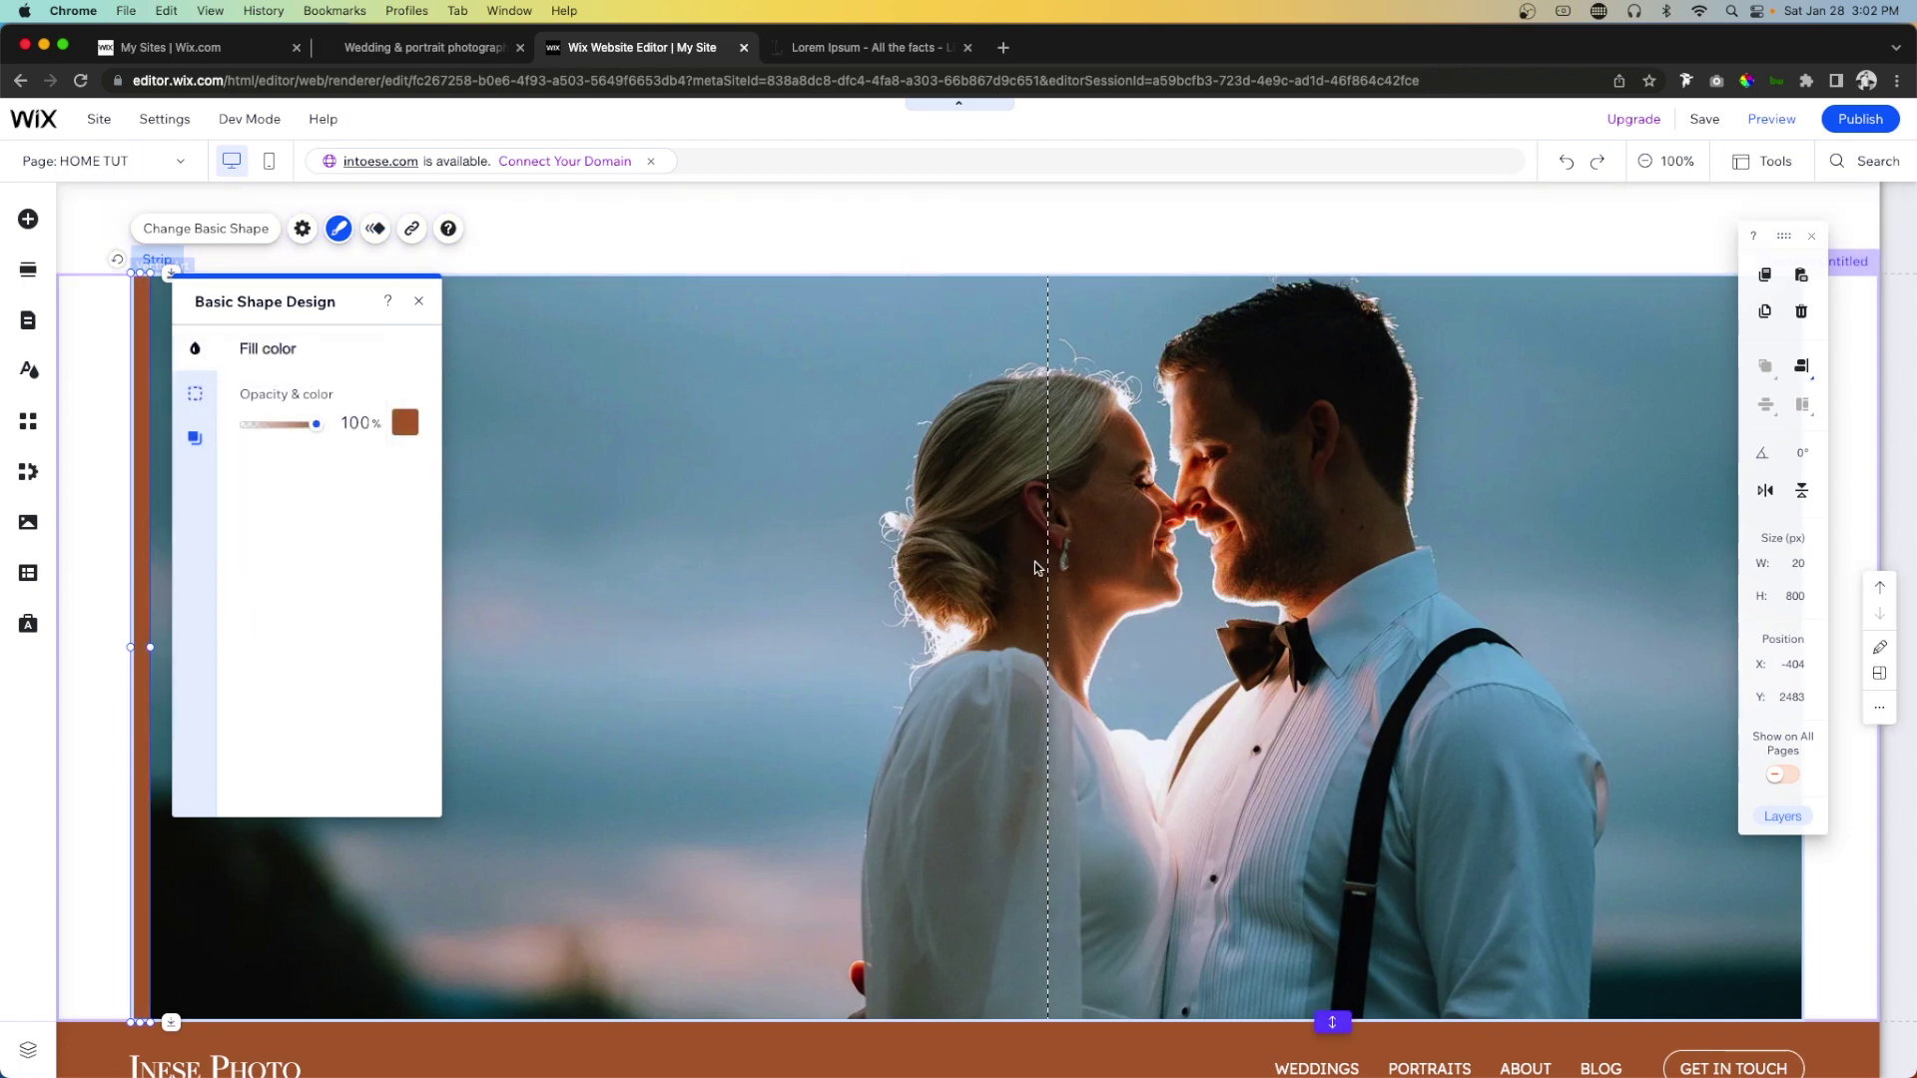
click(905, 557)
Duplicate the 120 px blank spacer section above the wedding photo strip and move the copy directly below the strip.
scroll(699, 499, up, 2)
click(682, 366)
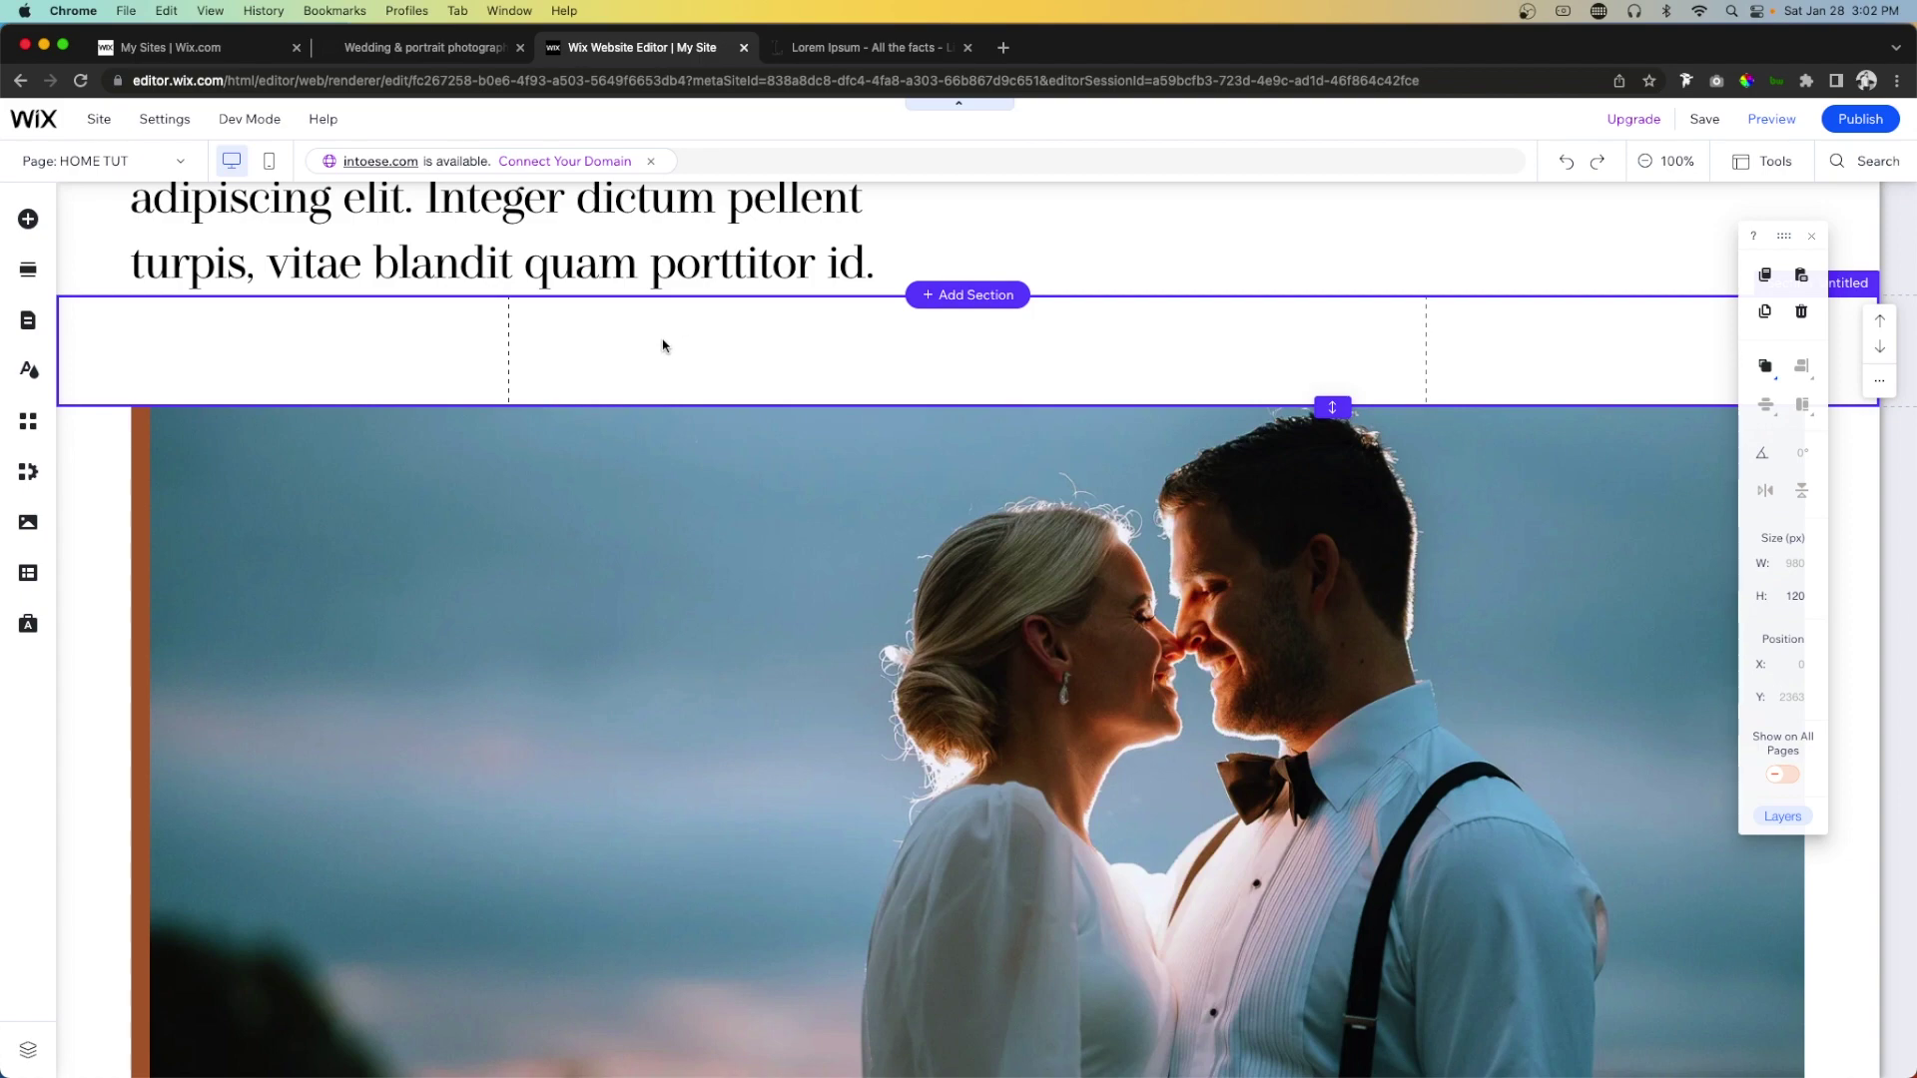
key(ctrl+Down)
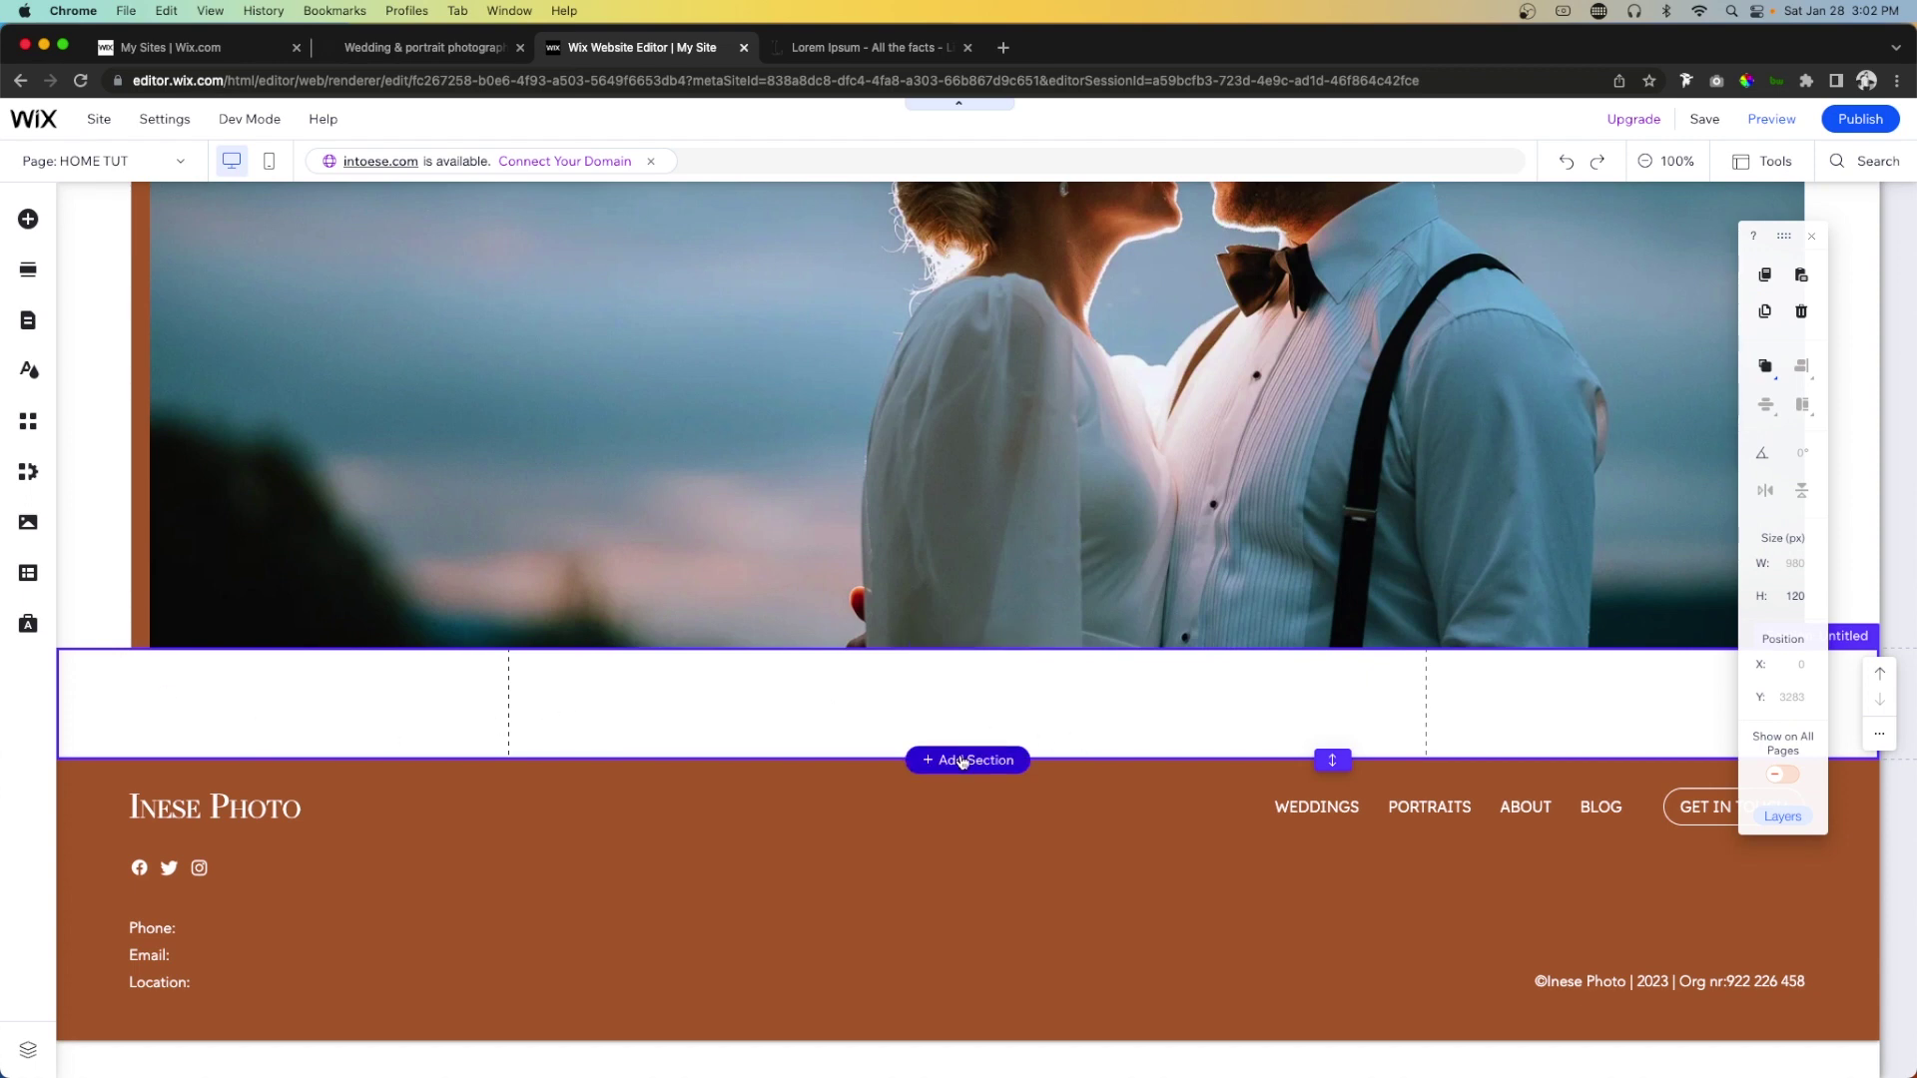
Add a blank section between the lower spacer and the footer and set its height to 2000 px.
click(962, 761)
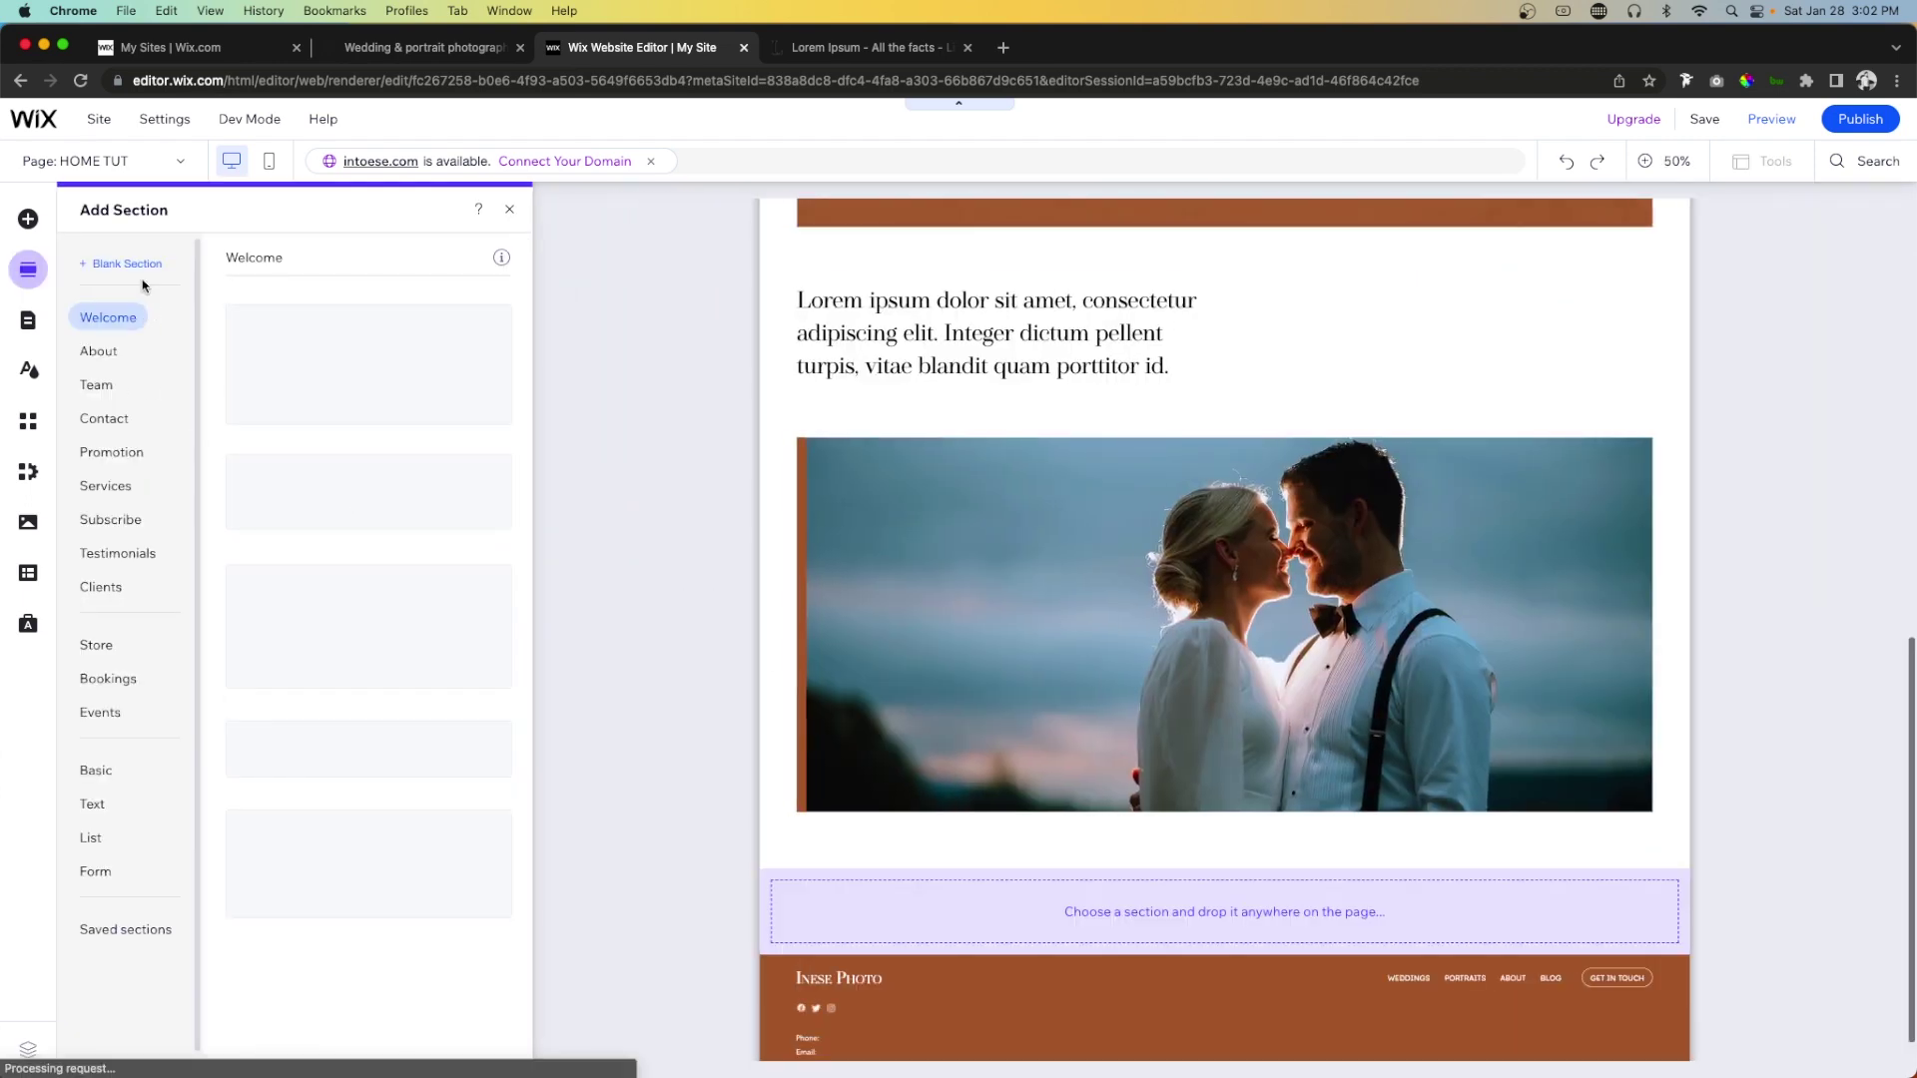
click(128, 266)
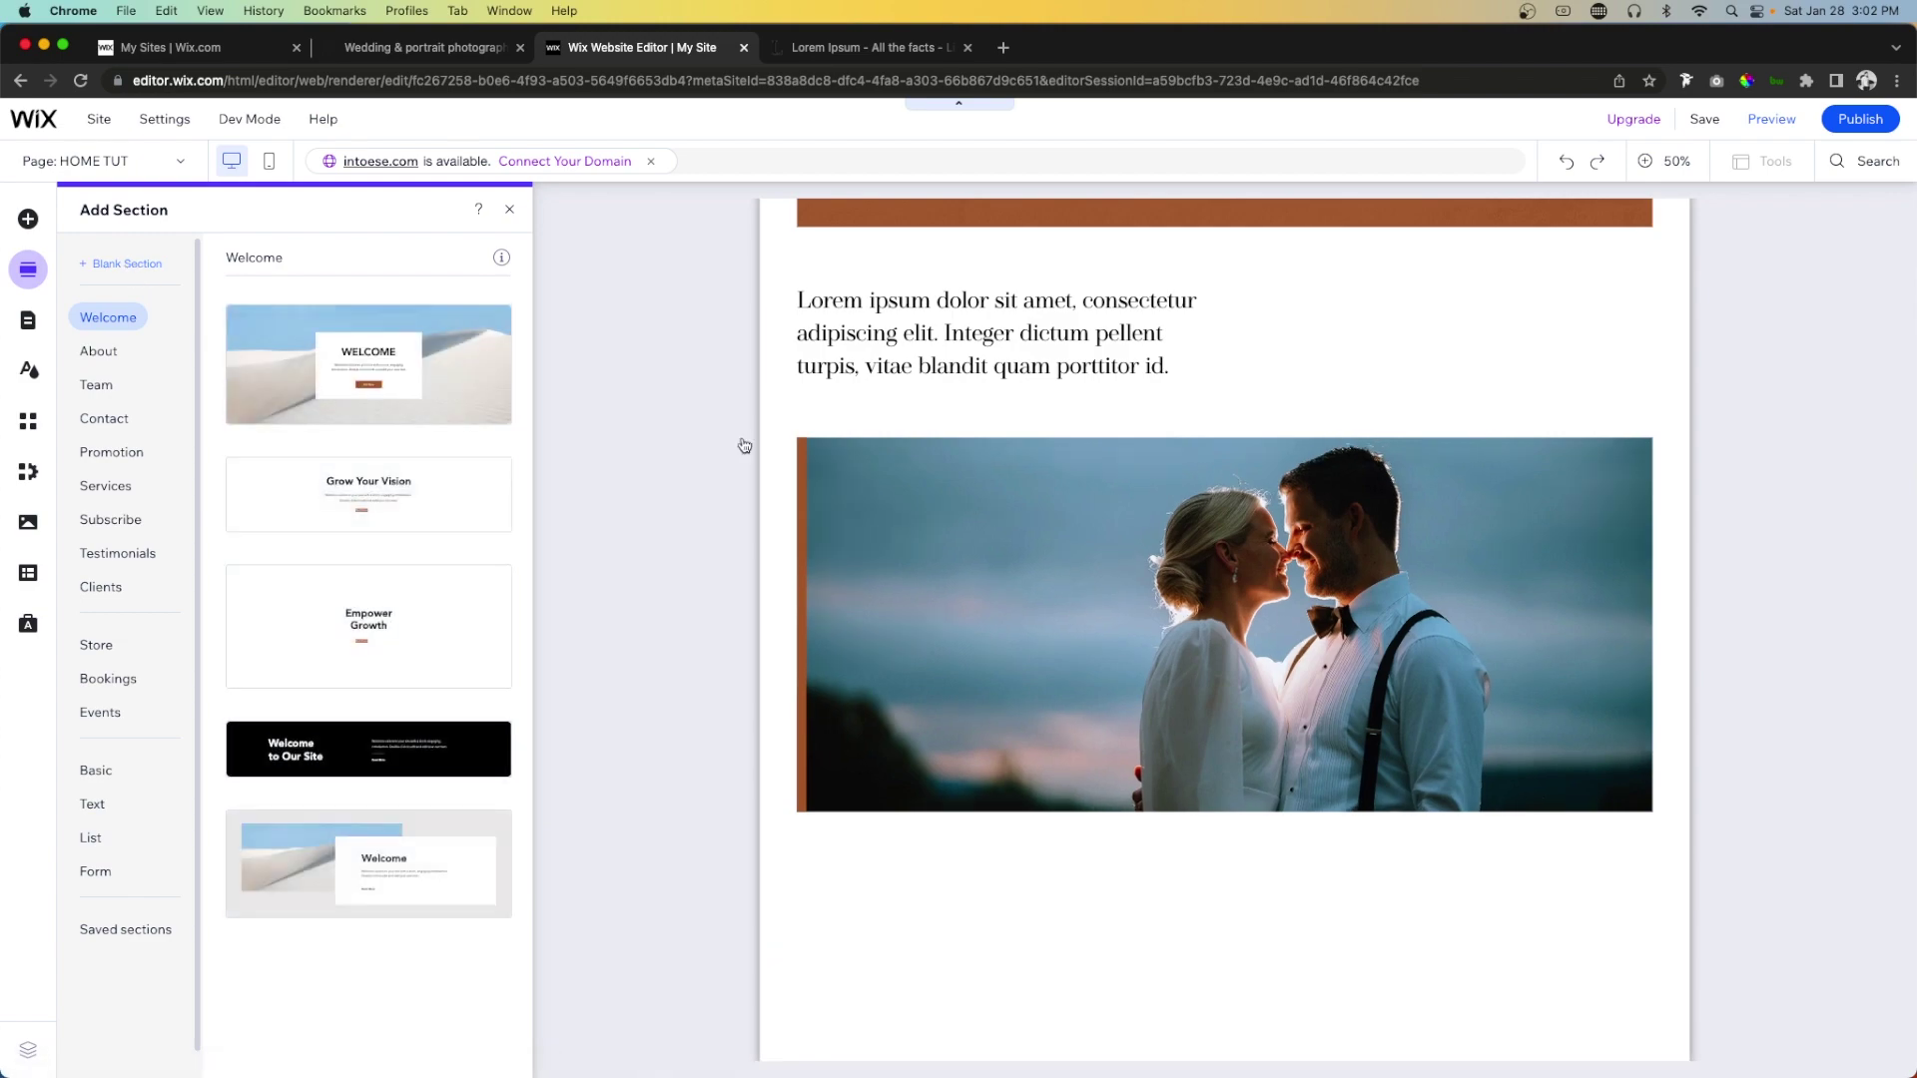
click(1296, 622)
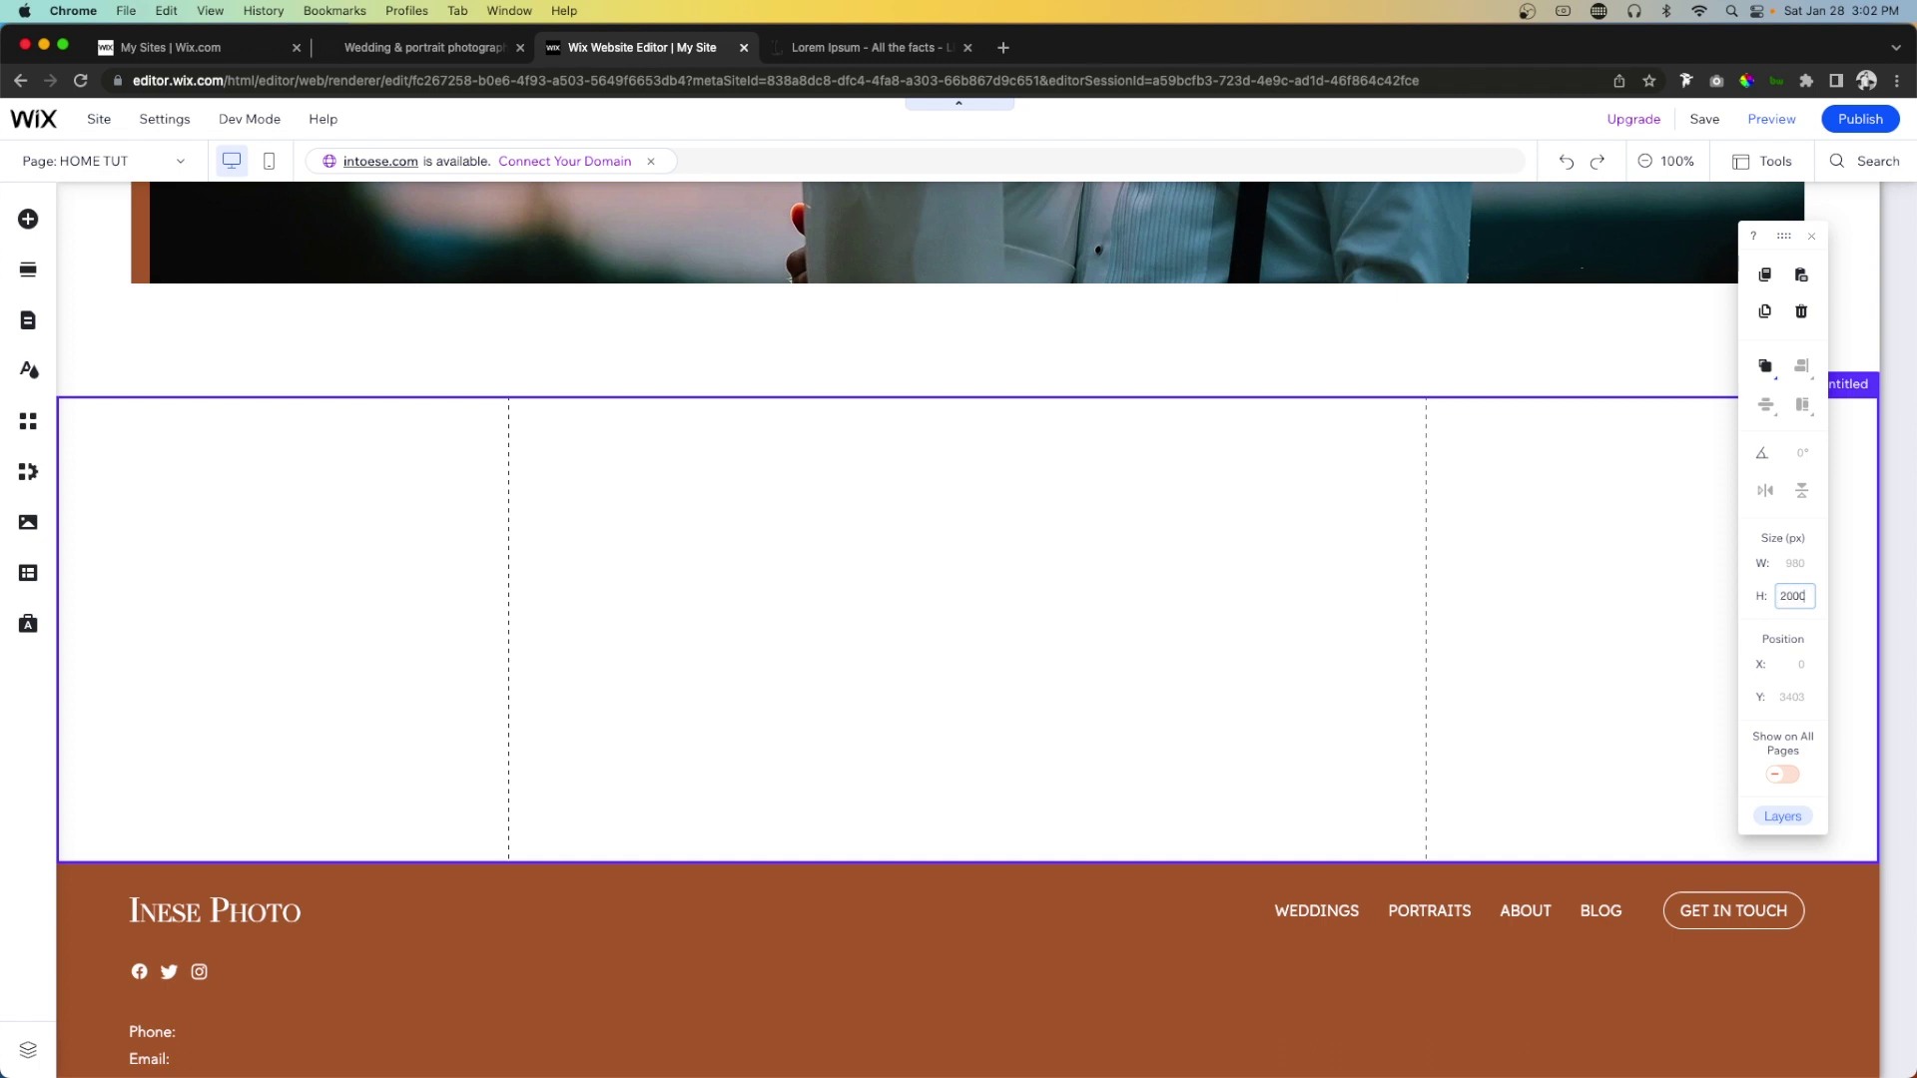
key(Return)
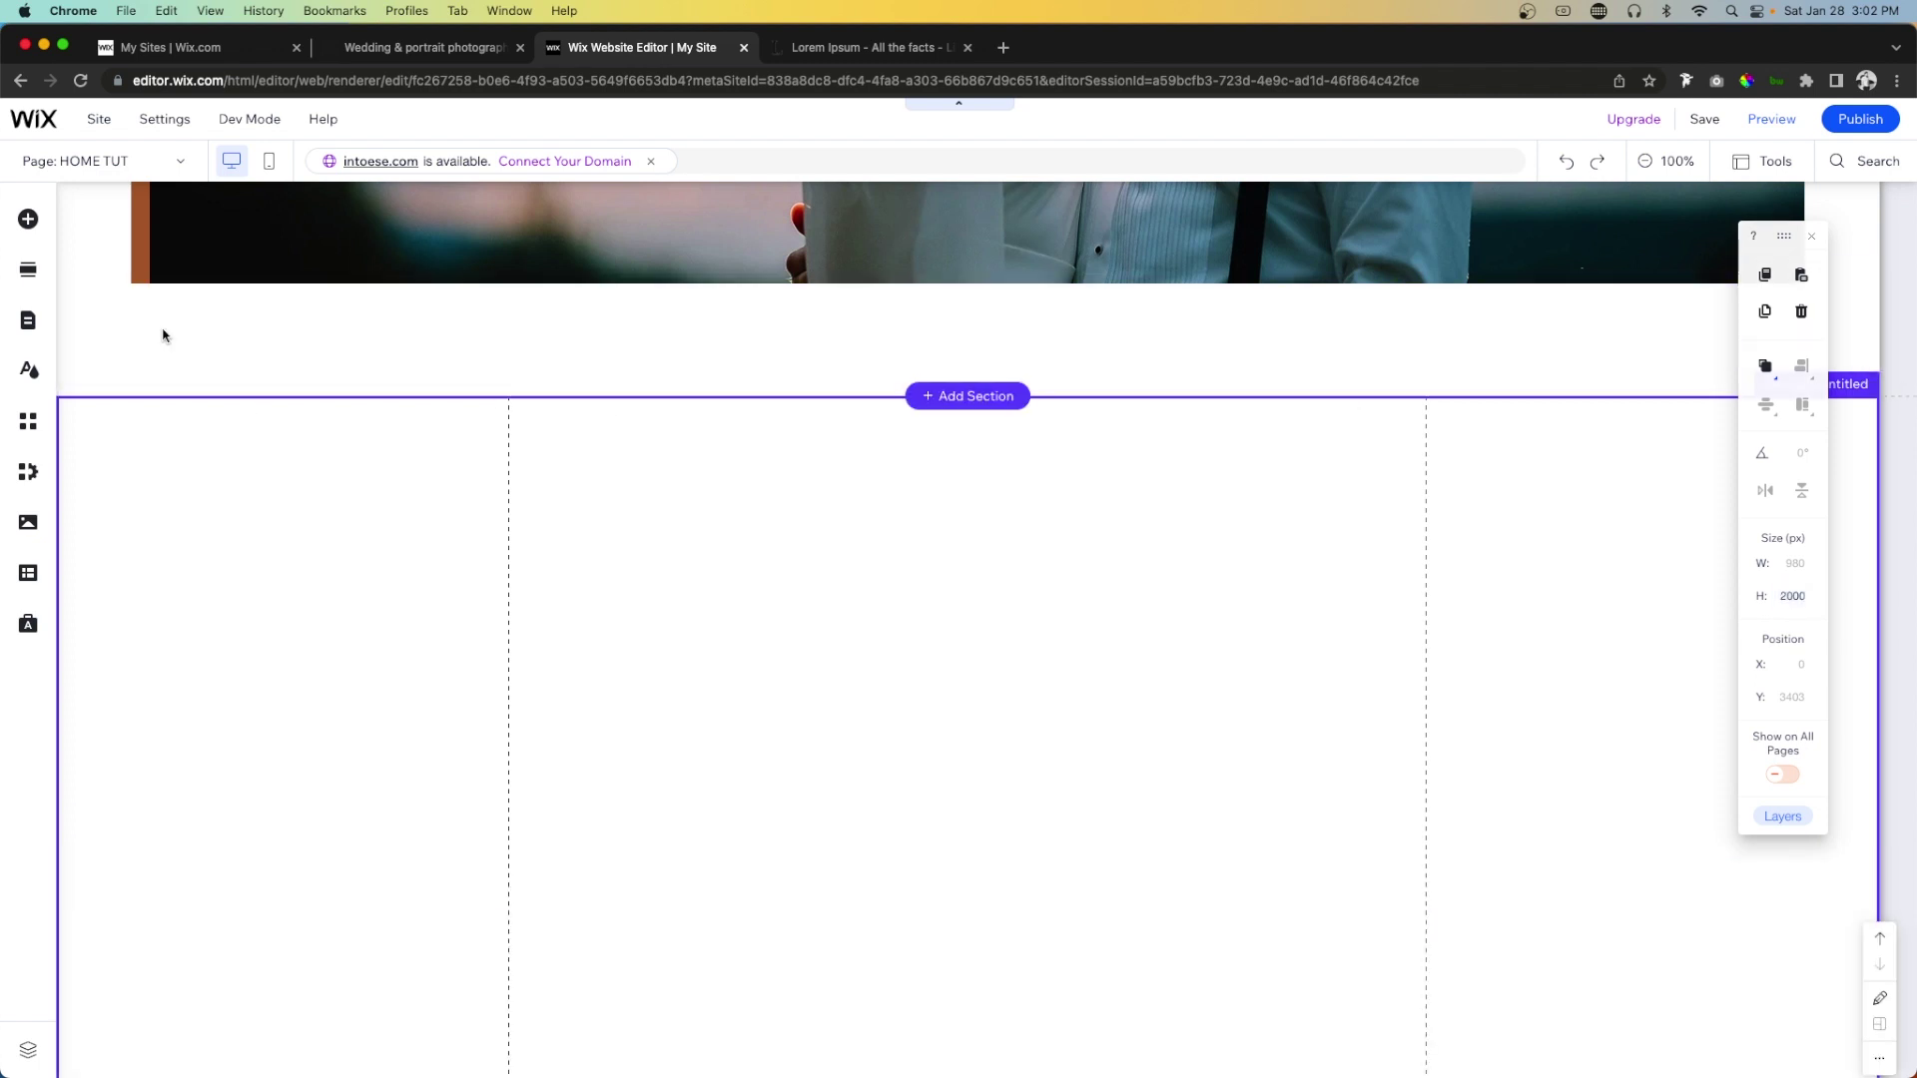
Place a masonry-style Wix Pro Gallery in the new blank section and move it up to the section's top edge.
click(28, 218)
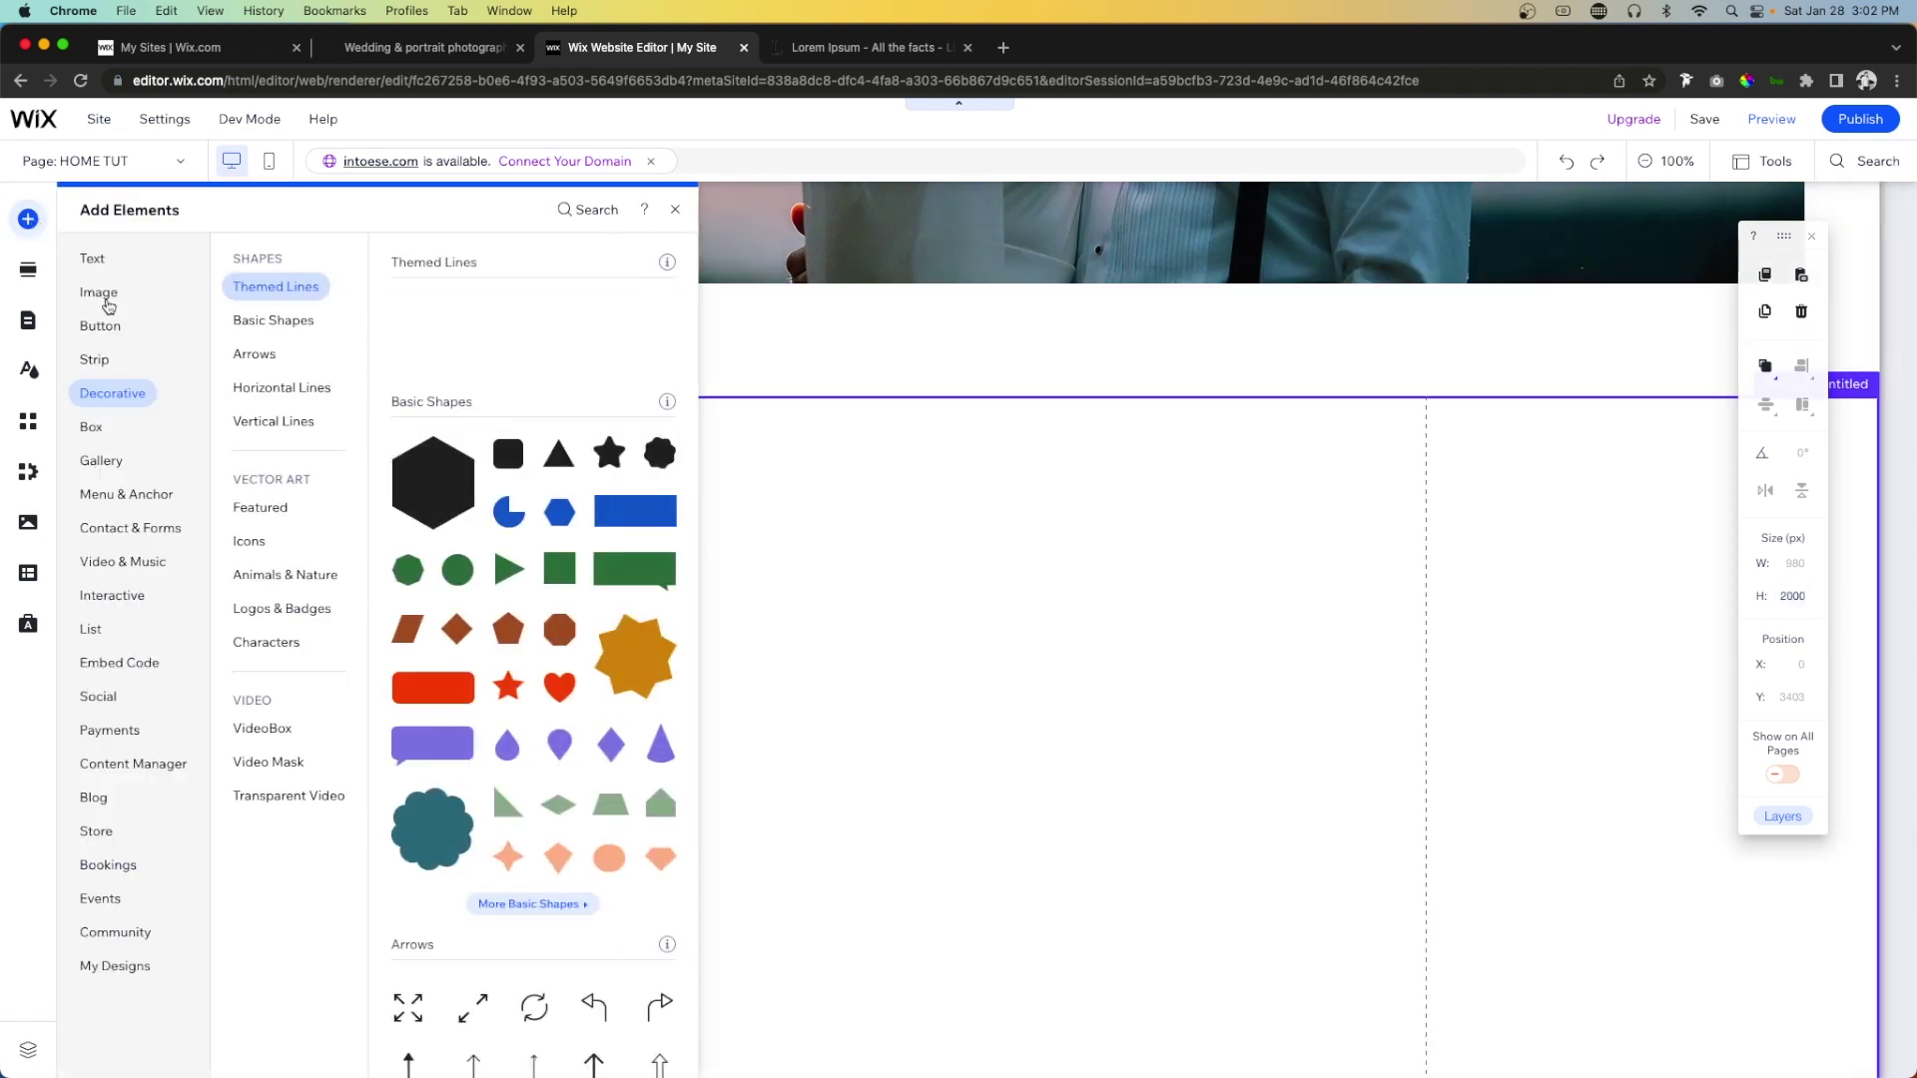
click(103, 469)
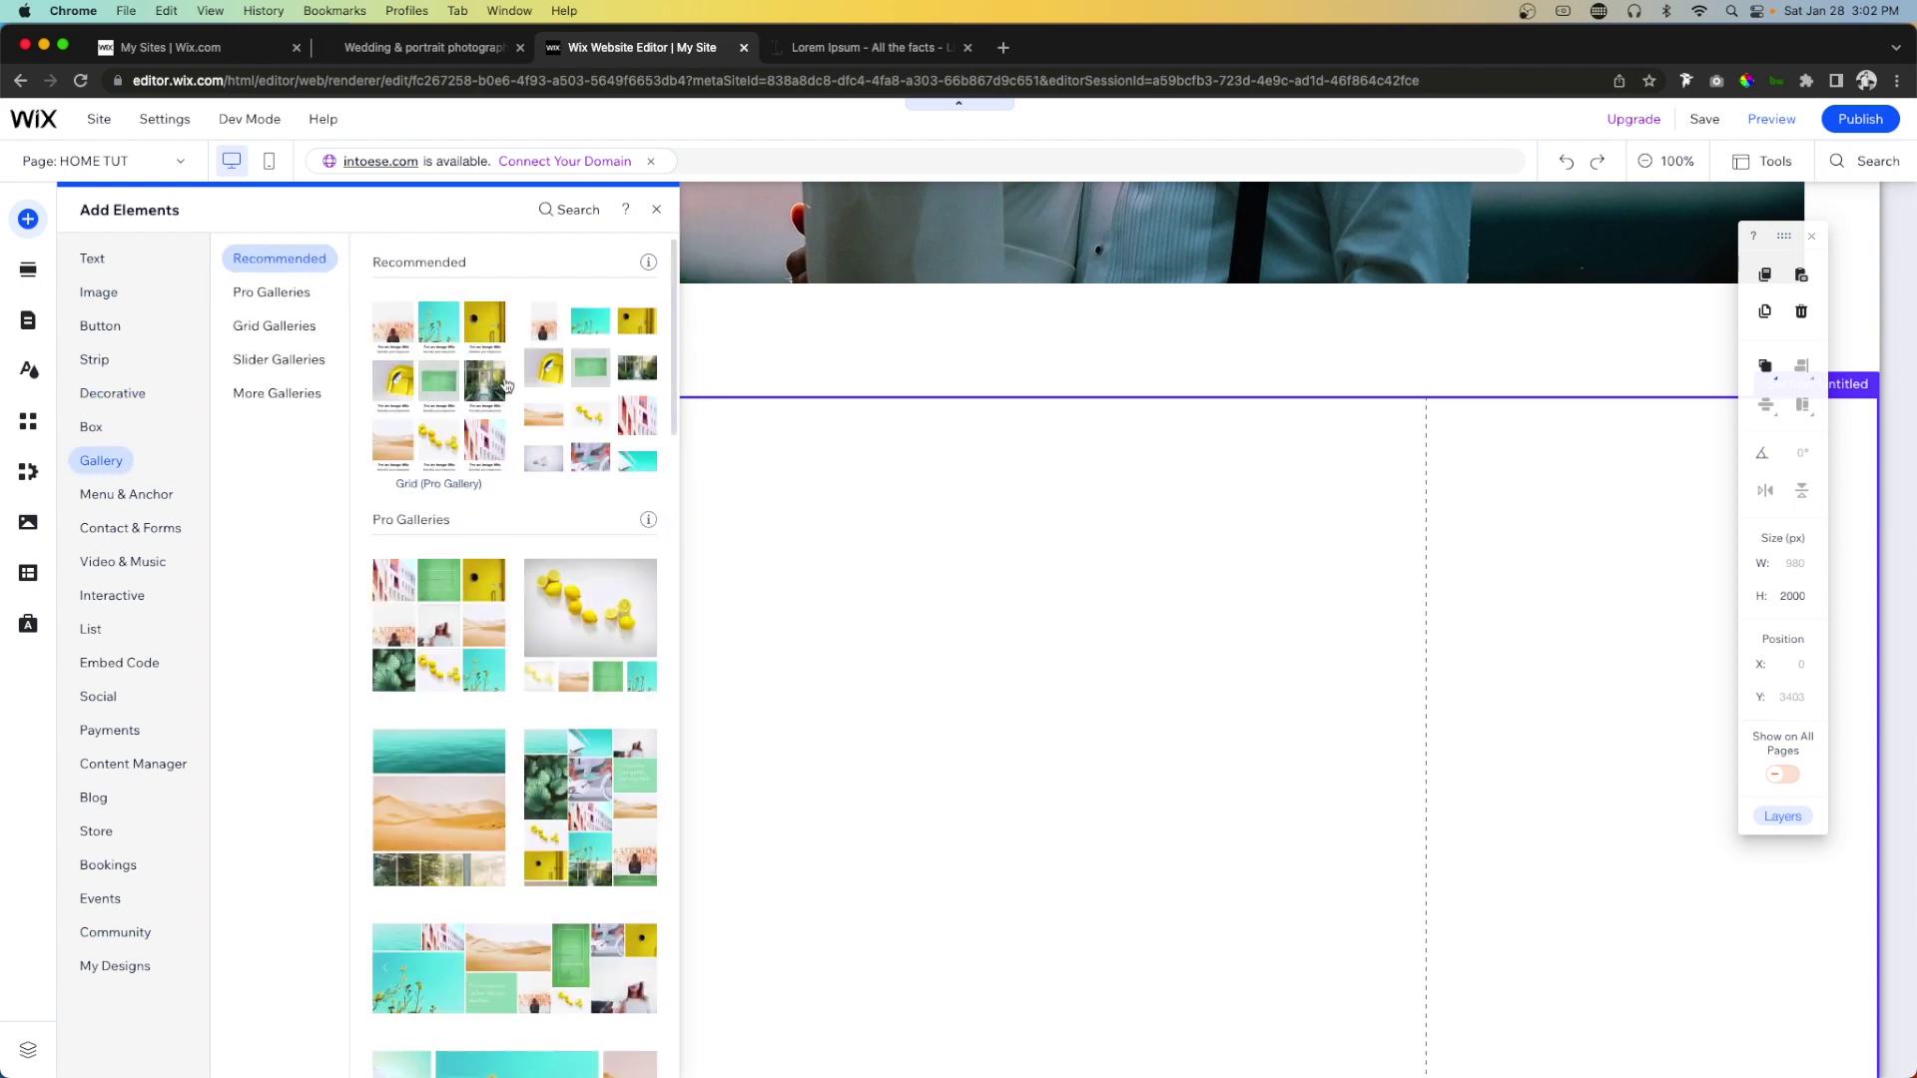
drag(590, 809, 998, 689)
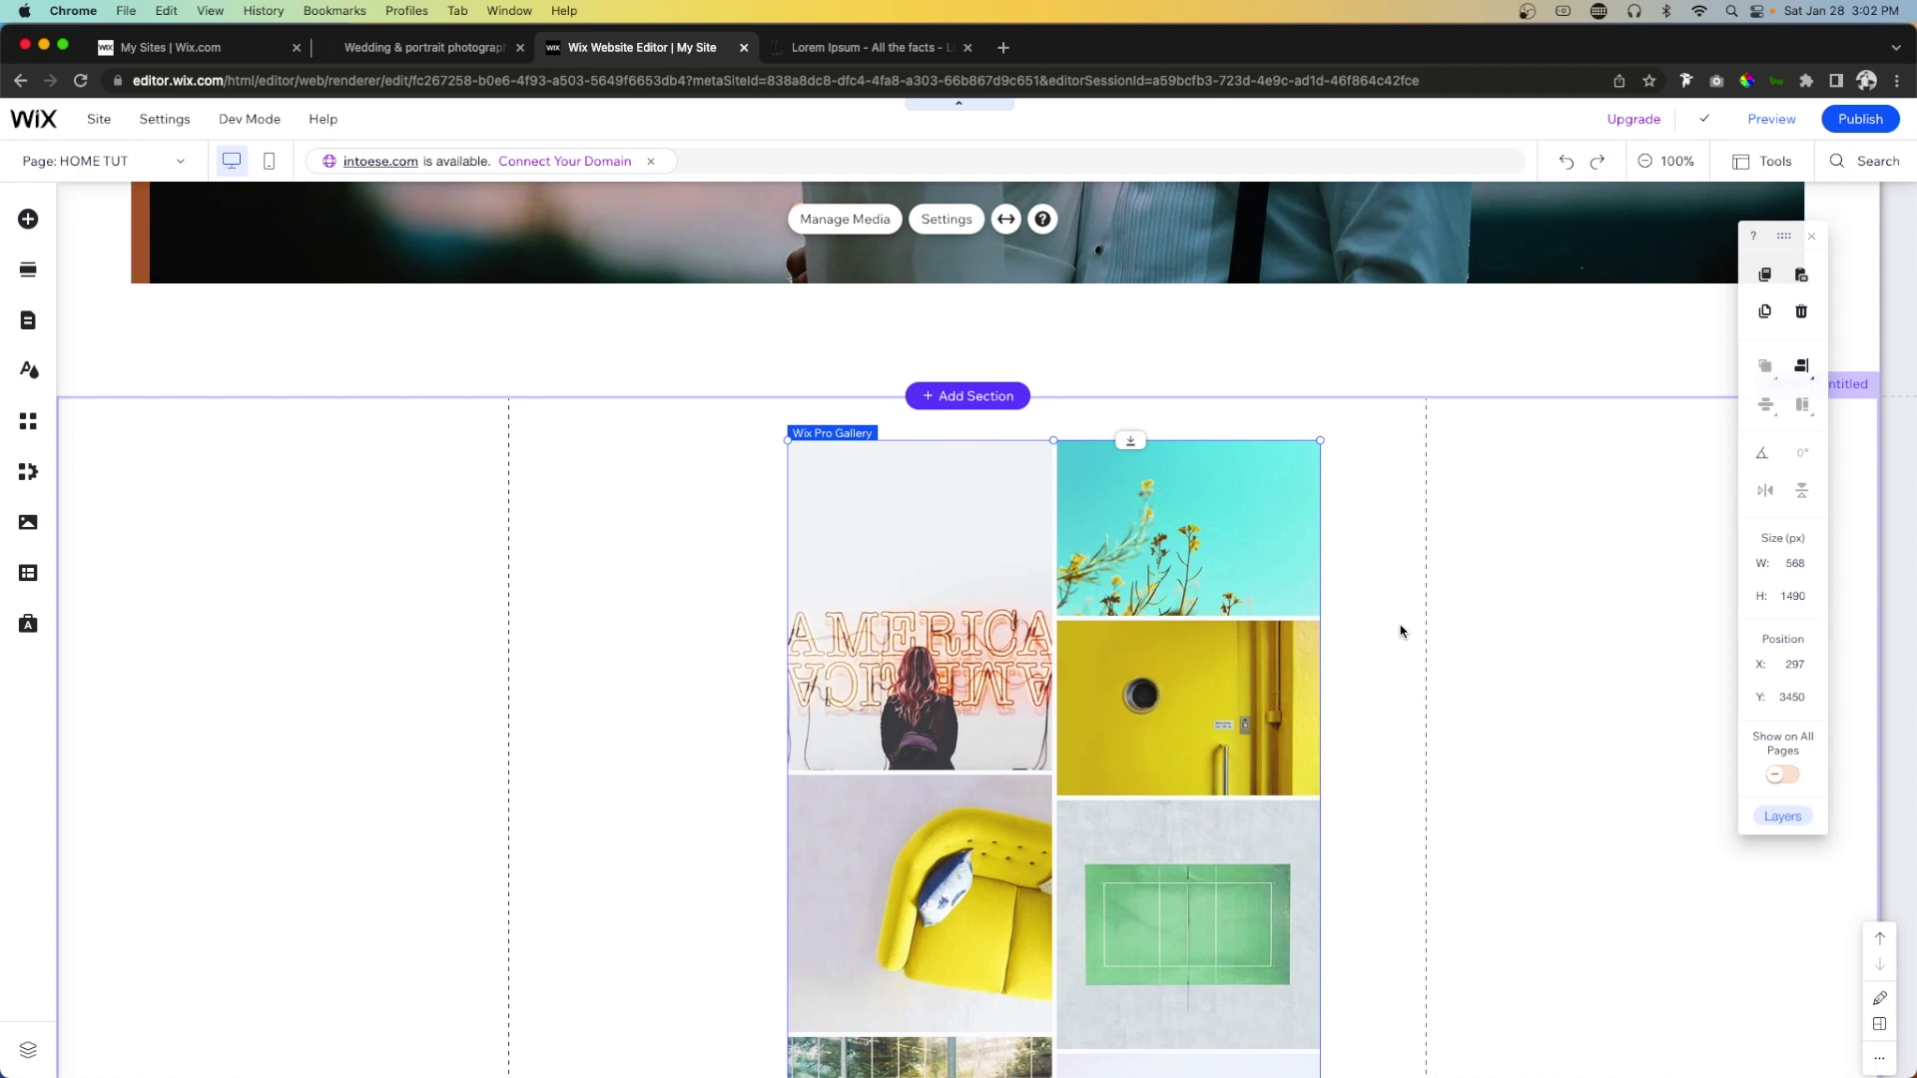
drag(1131, 436, 1131, 387)
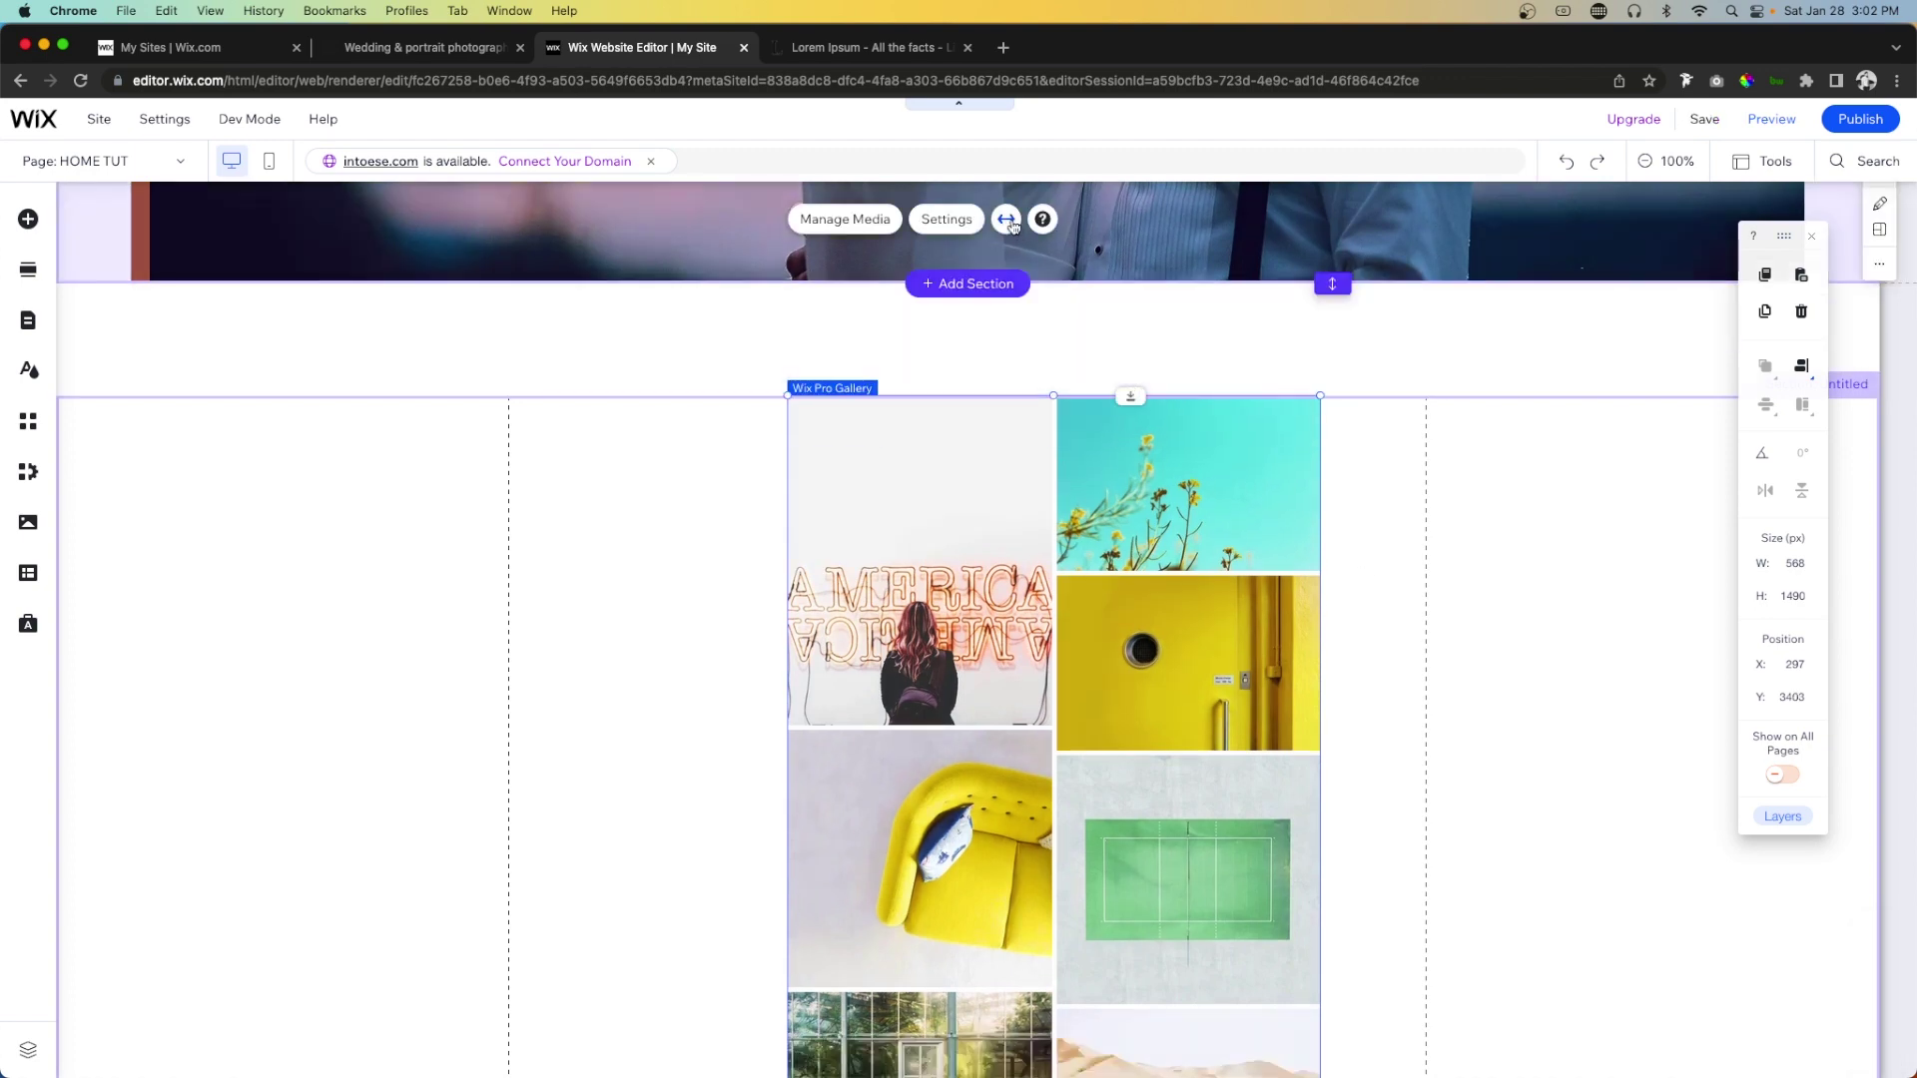
Stretch the gallery to full width with 80 px margins.
click(1006, 218)
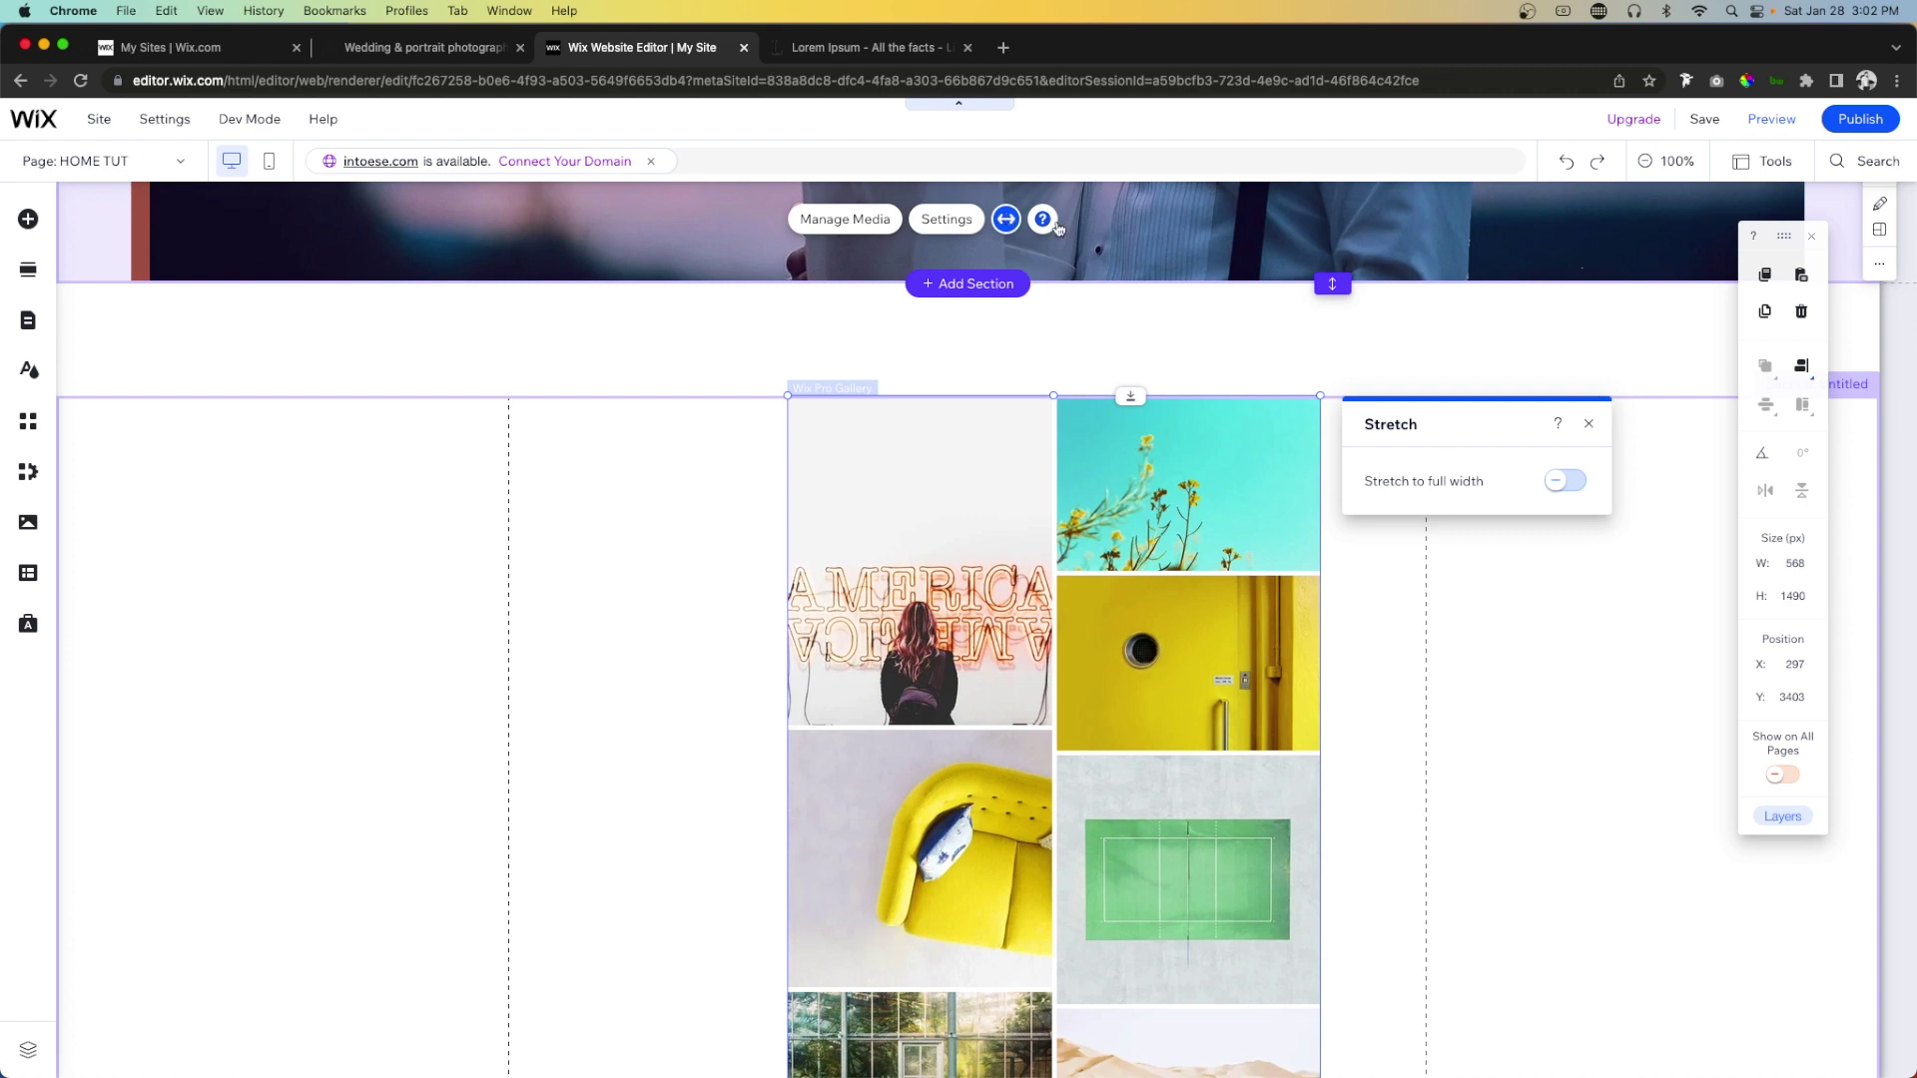
click(1565, 482)
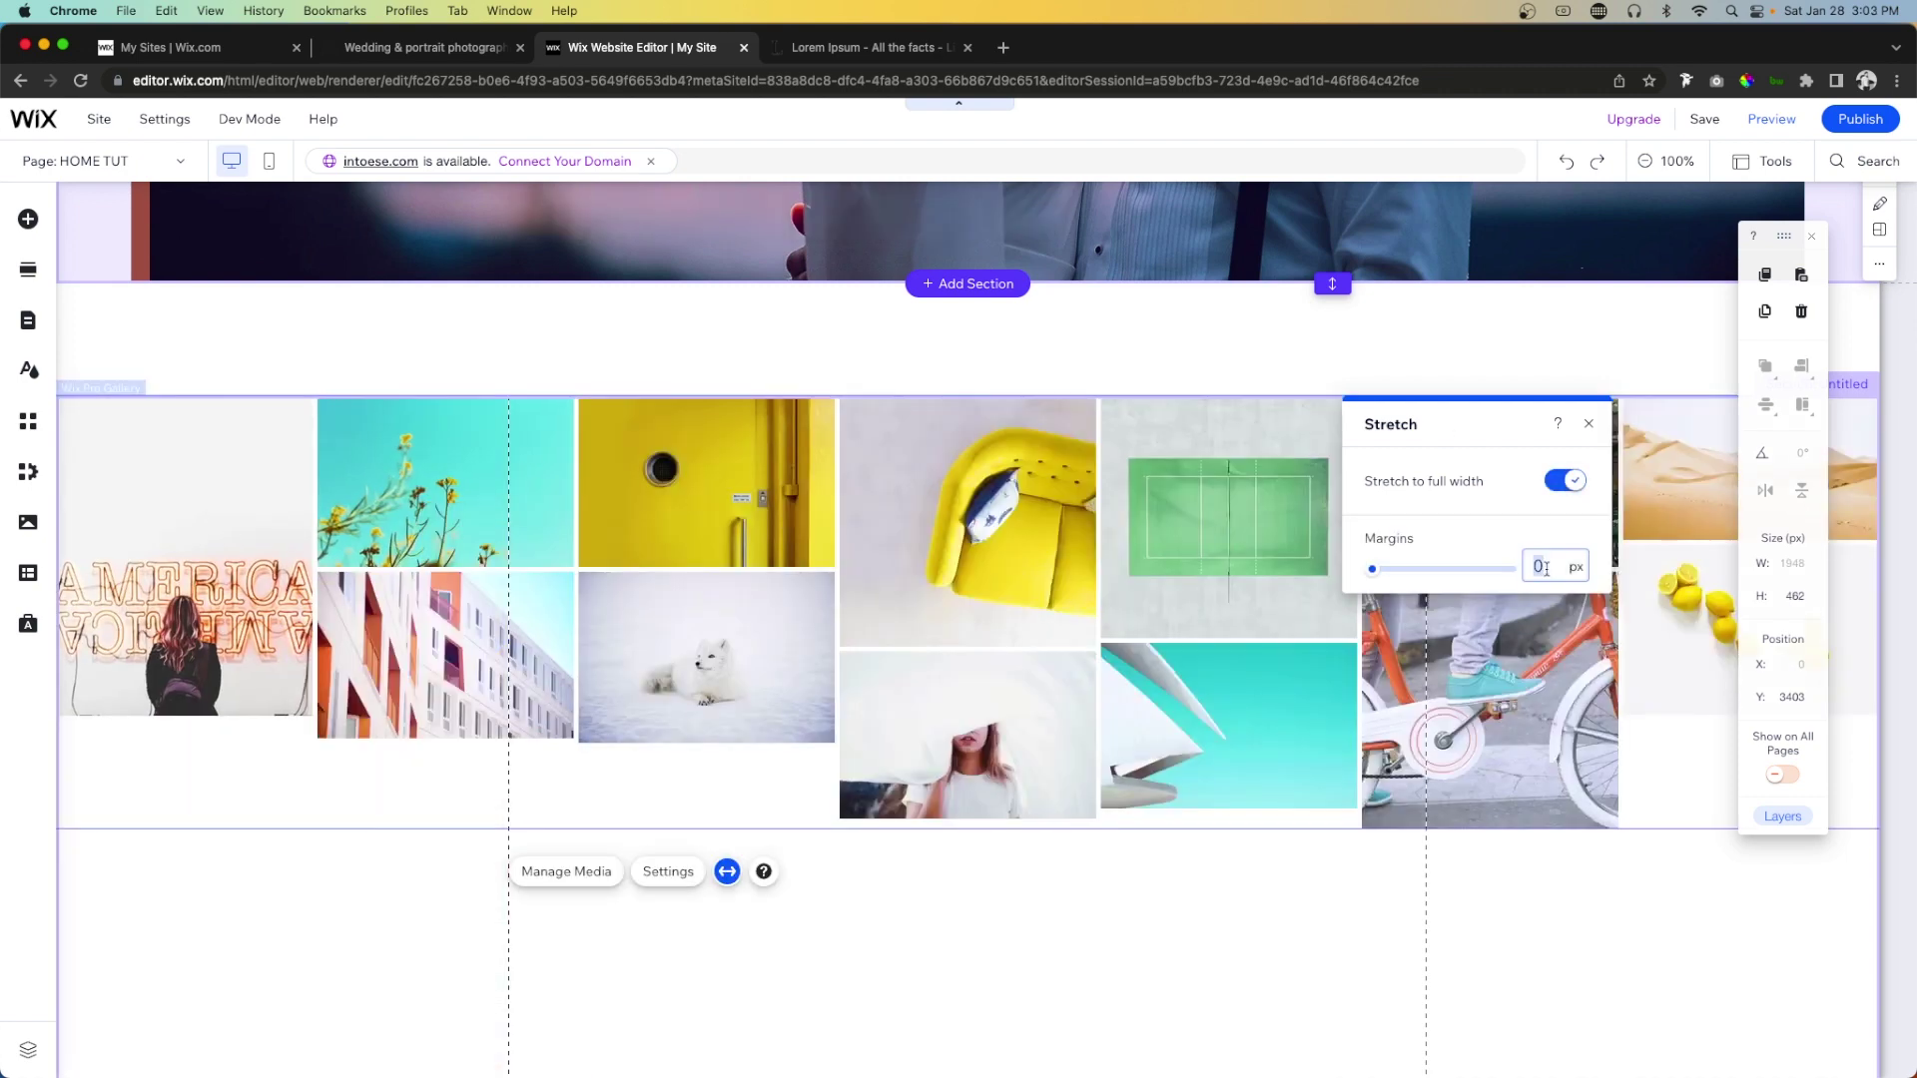
text(80)
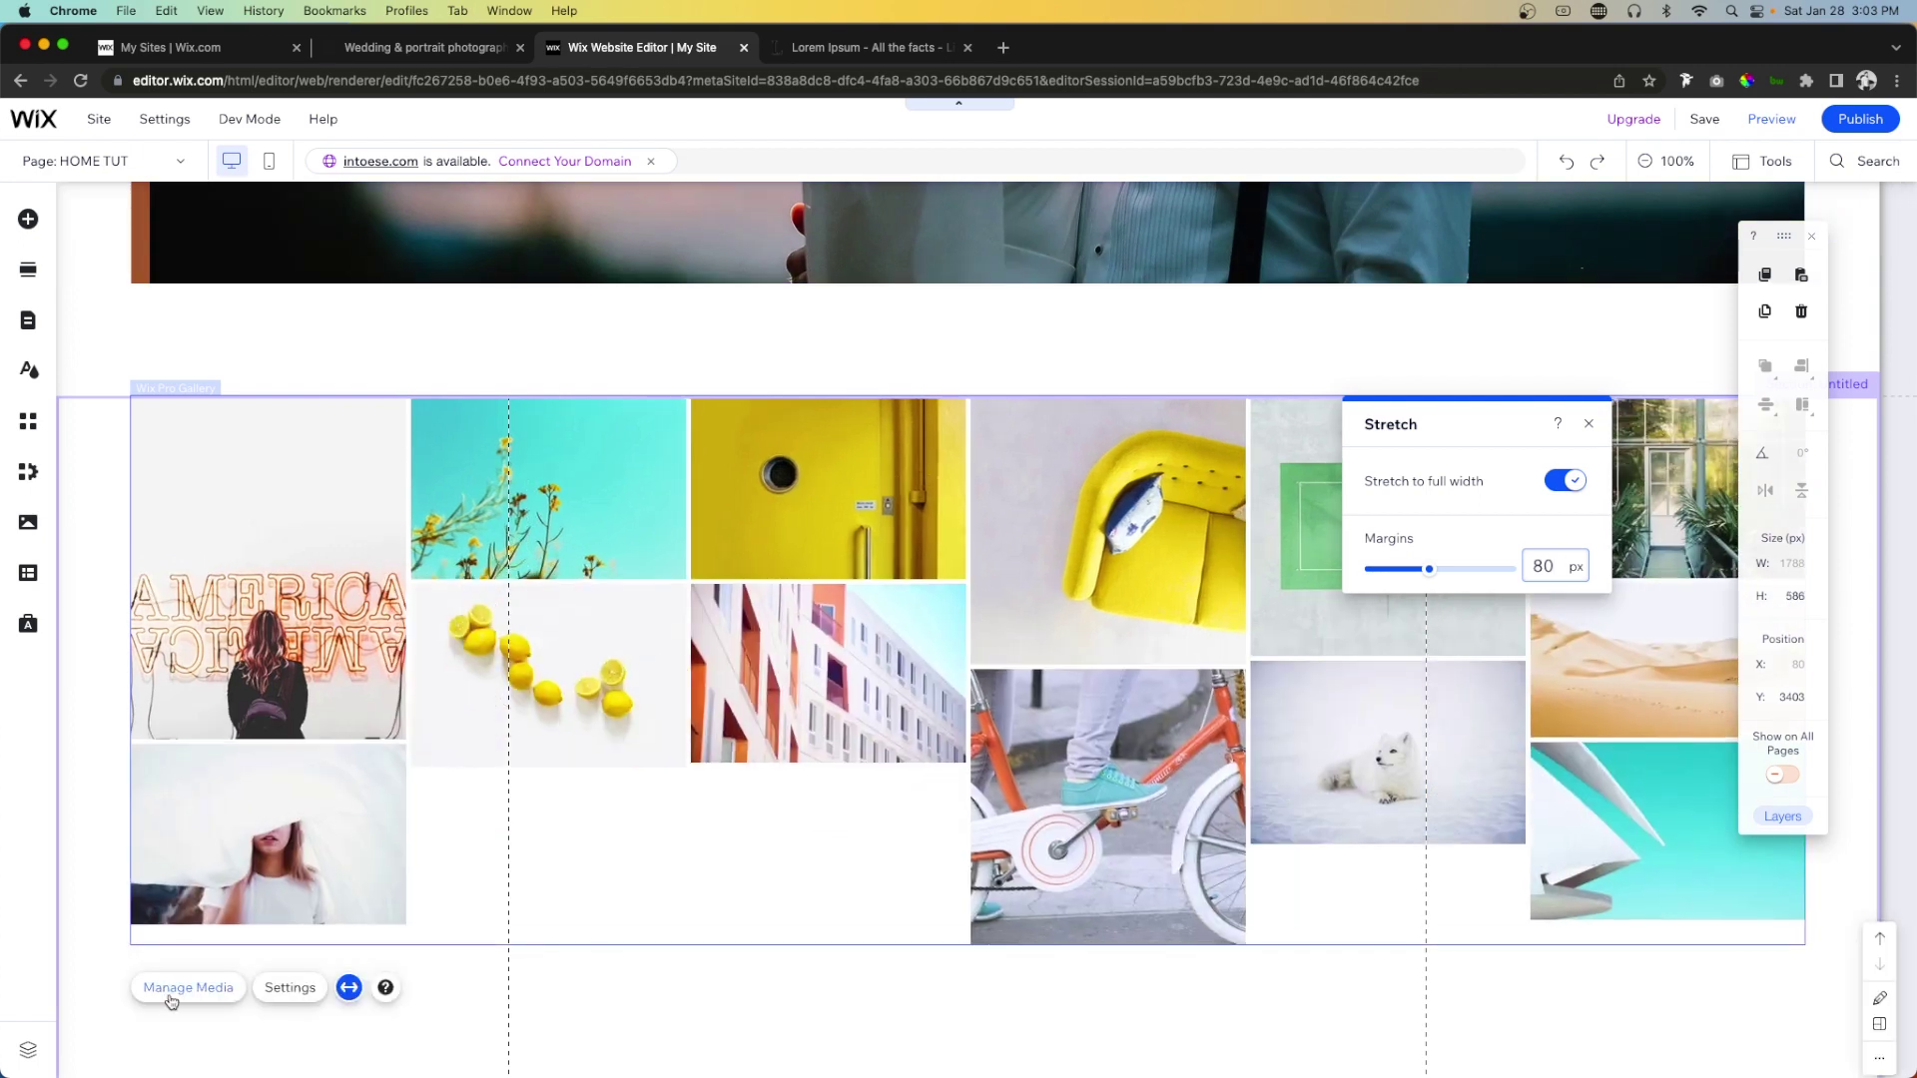
Delete all sample images from the gallery and add the nine wedding photos from the site's media instead.
click(174, 990)
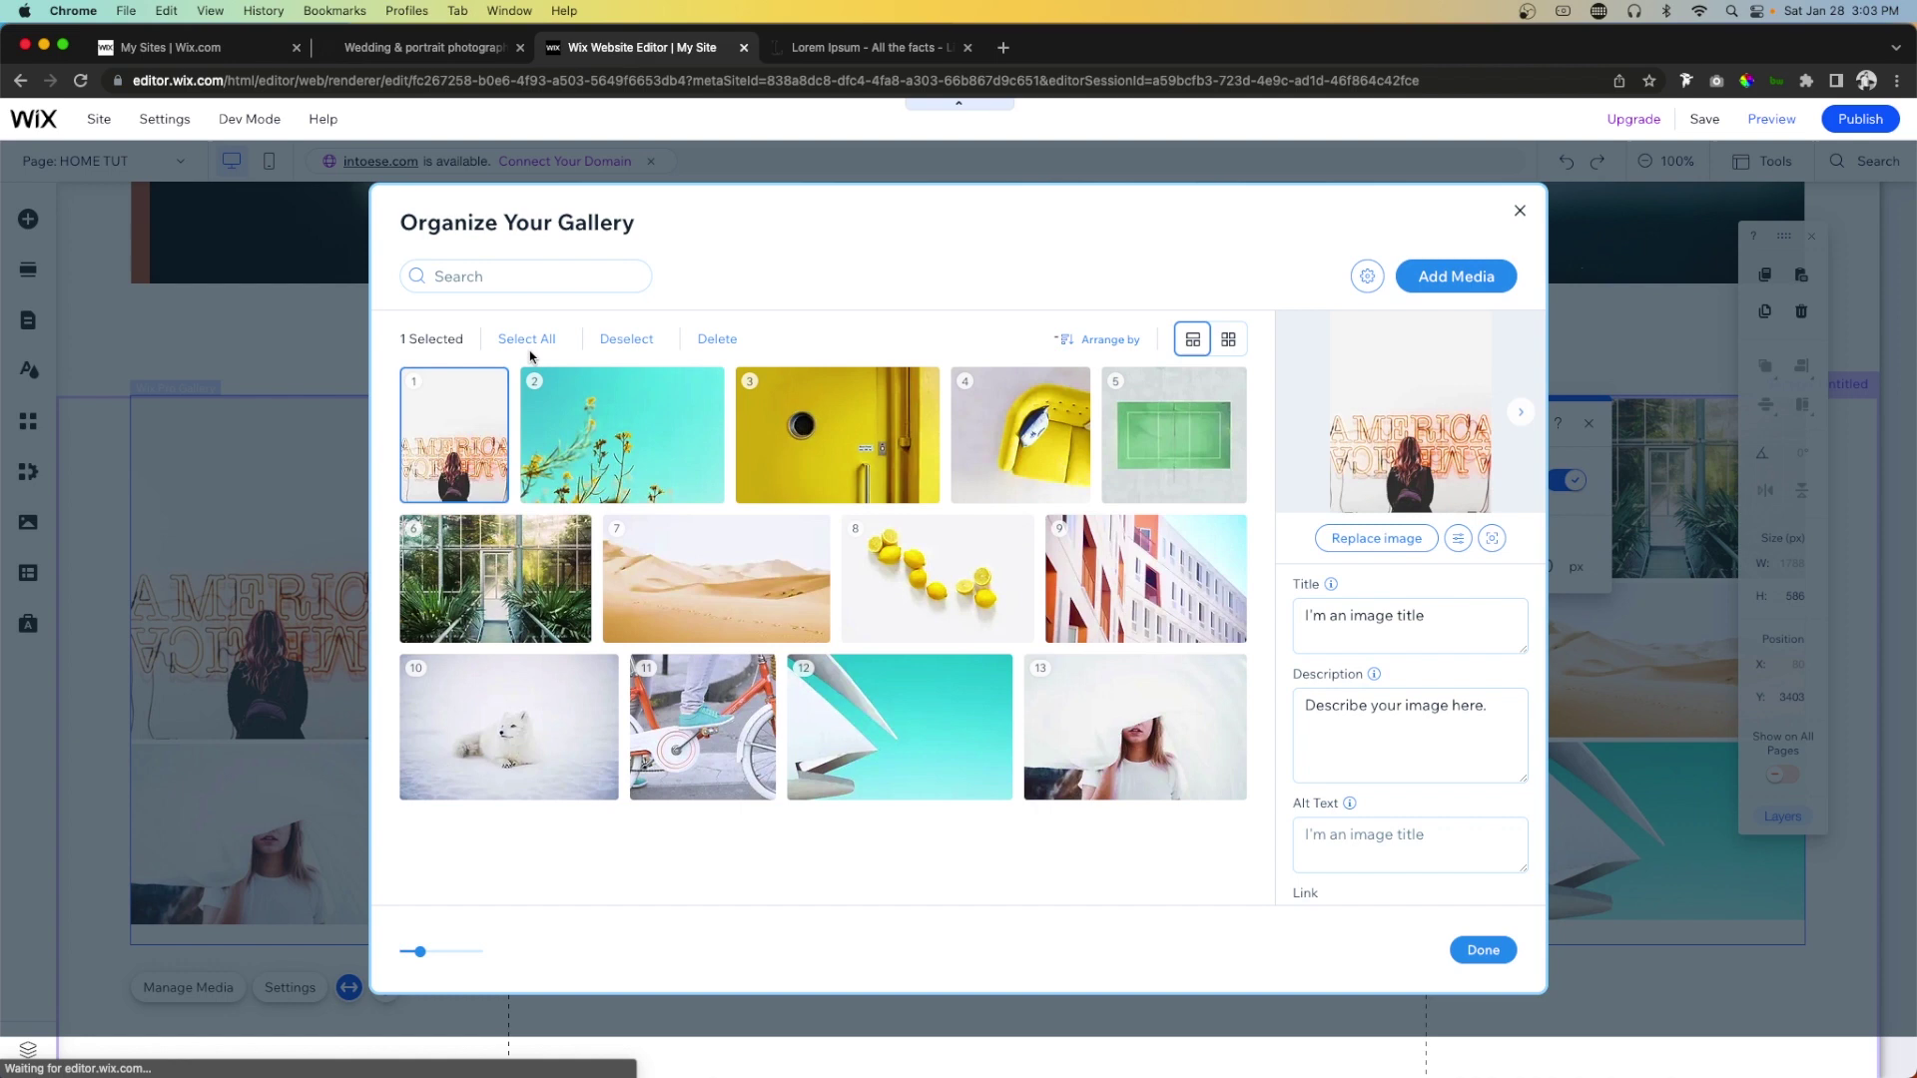
click(529, 339)
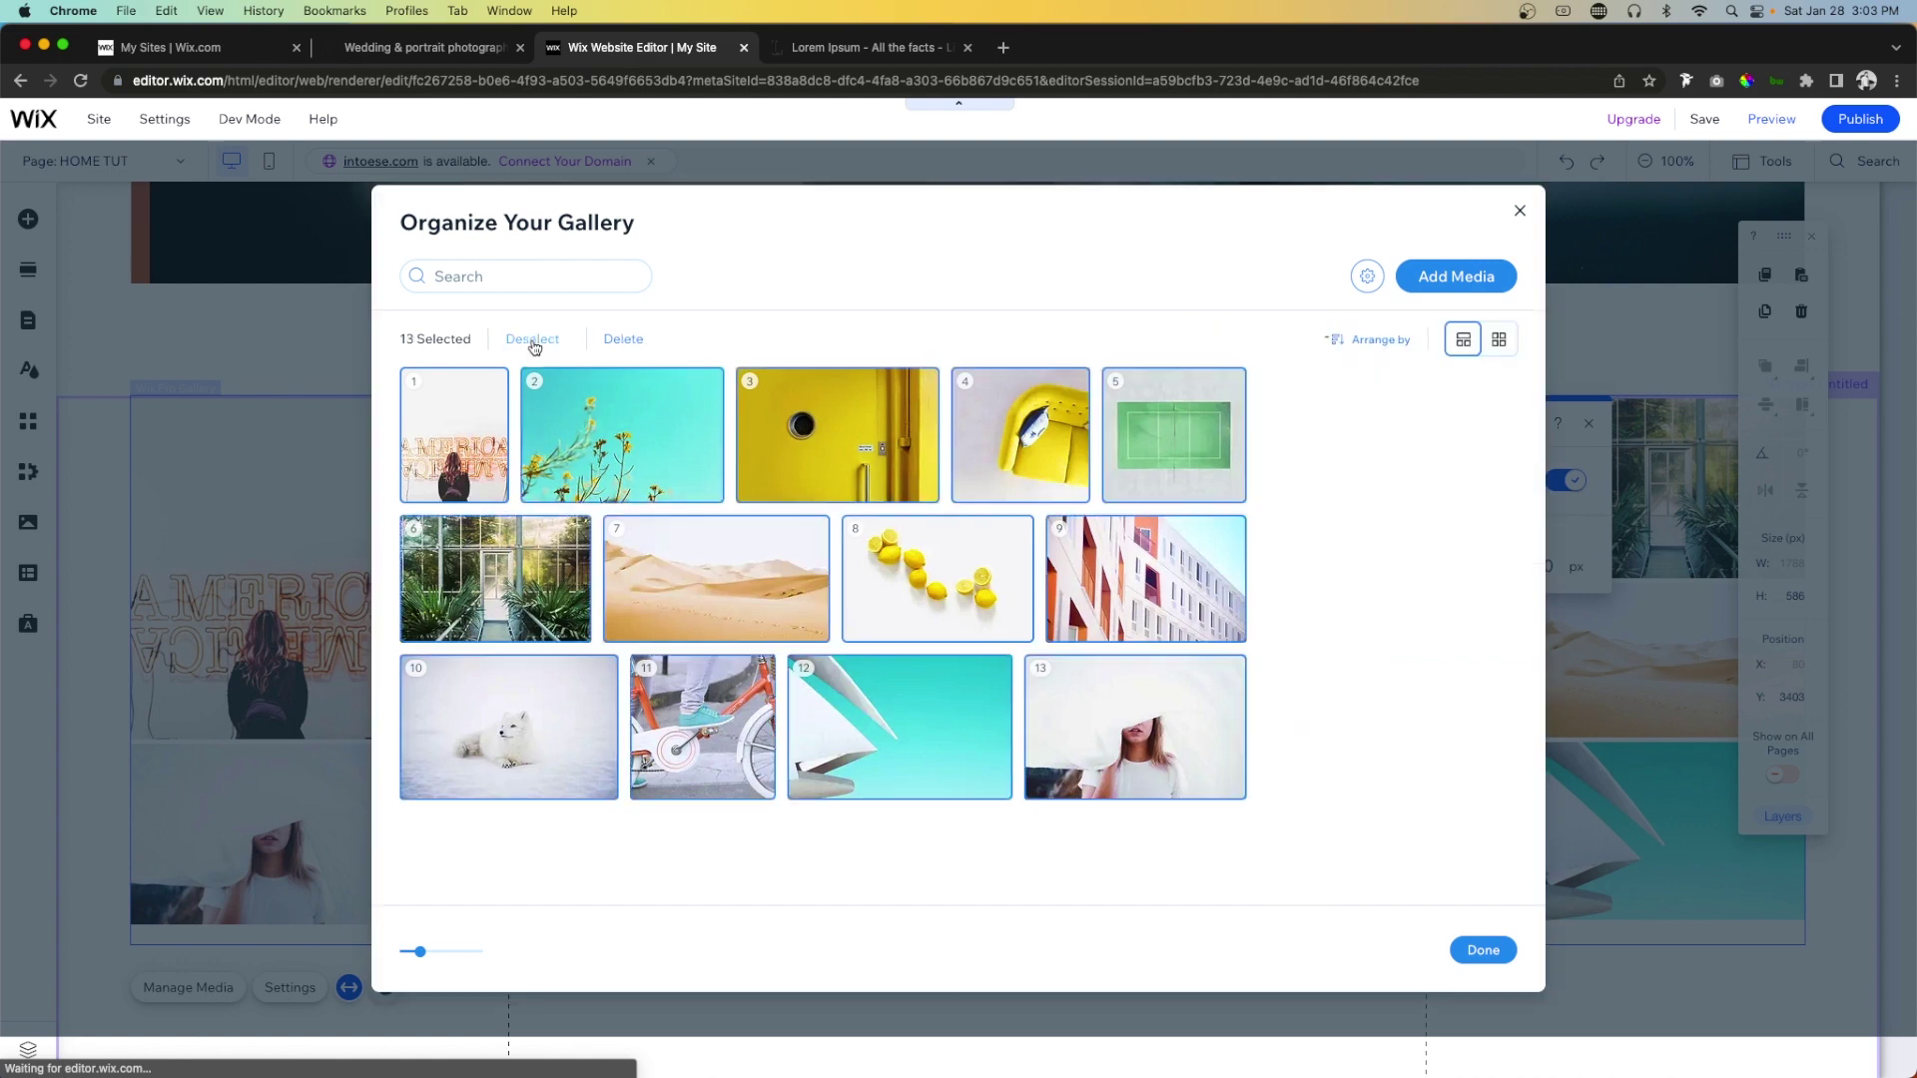
click(629, 341)
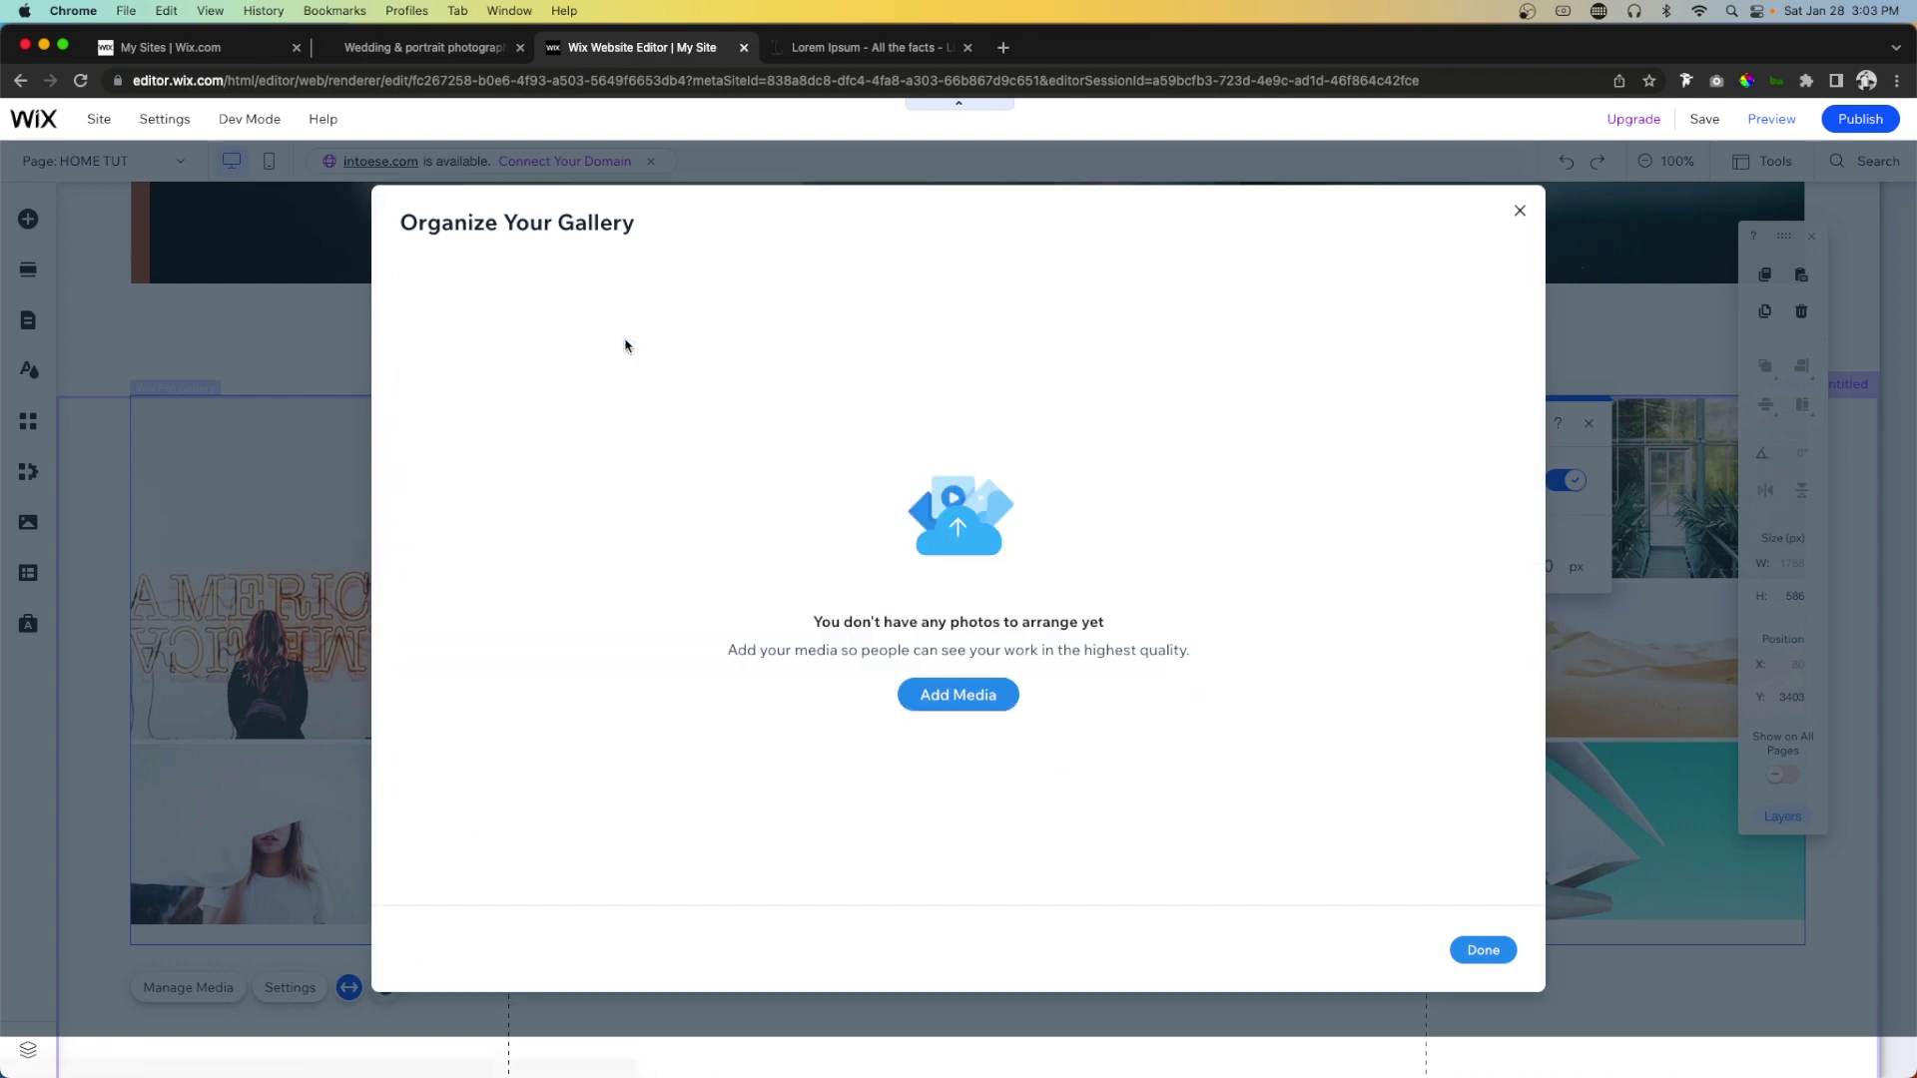
click(958, 695)
click(1093, 642)
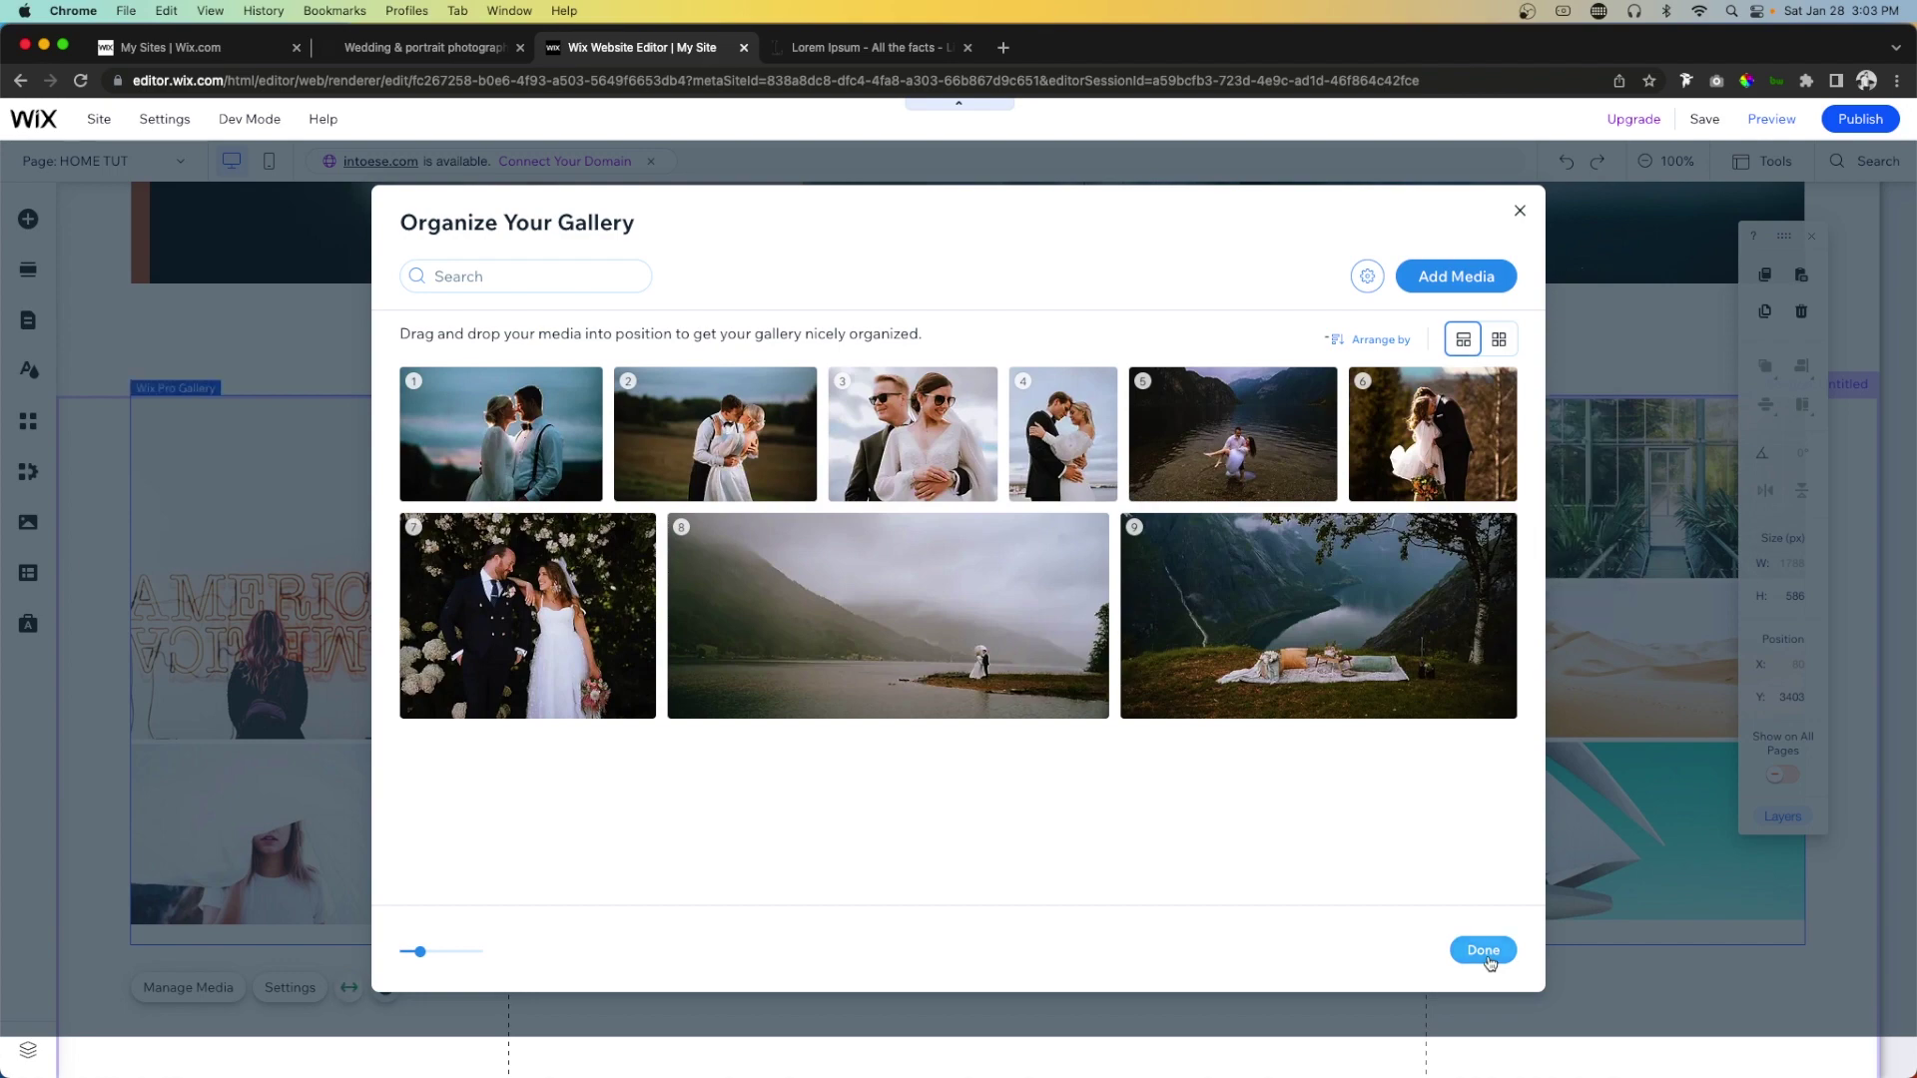
click(1481, 946)
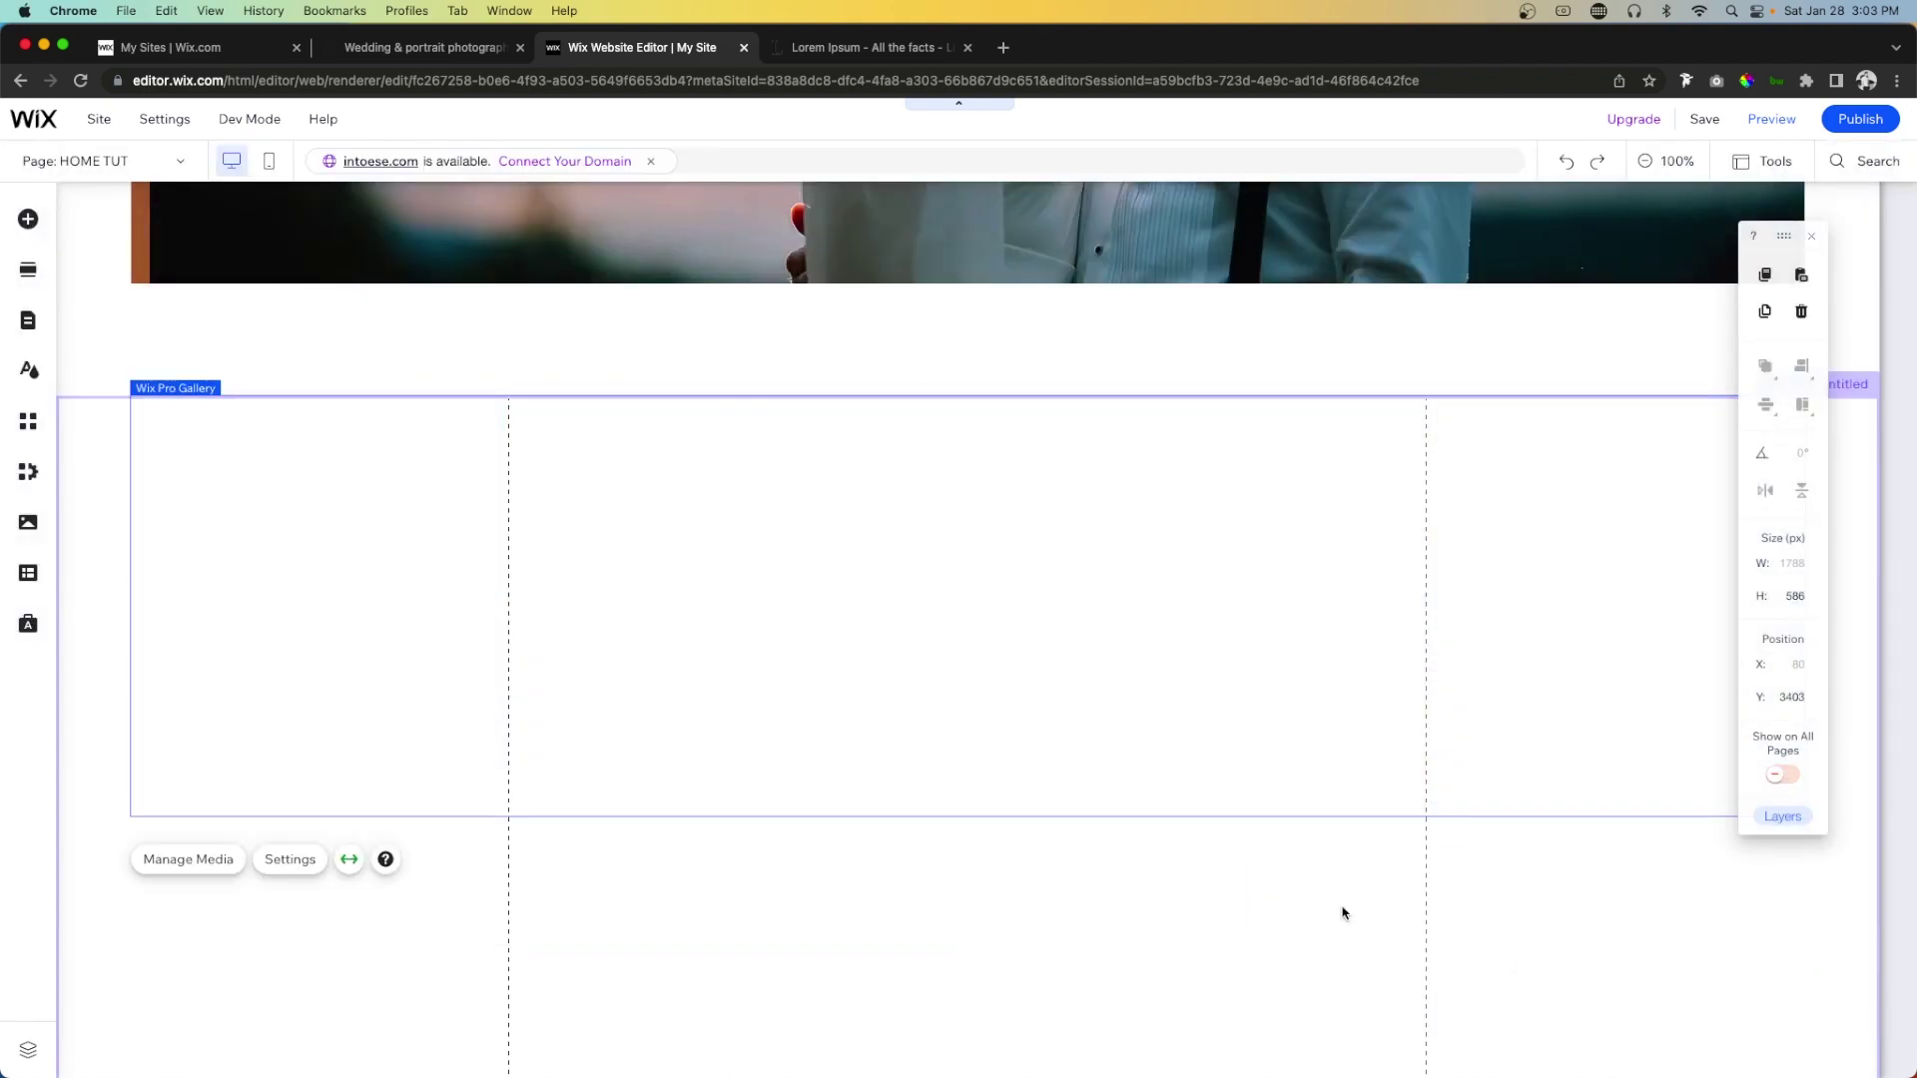
Customize the gallery's layout with a thumbnail size of 26 and a spacing of 80.
click(289, 844)
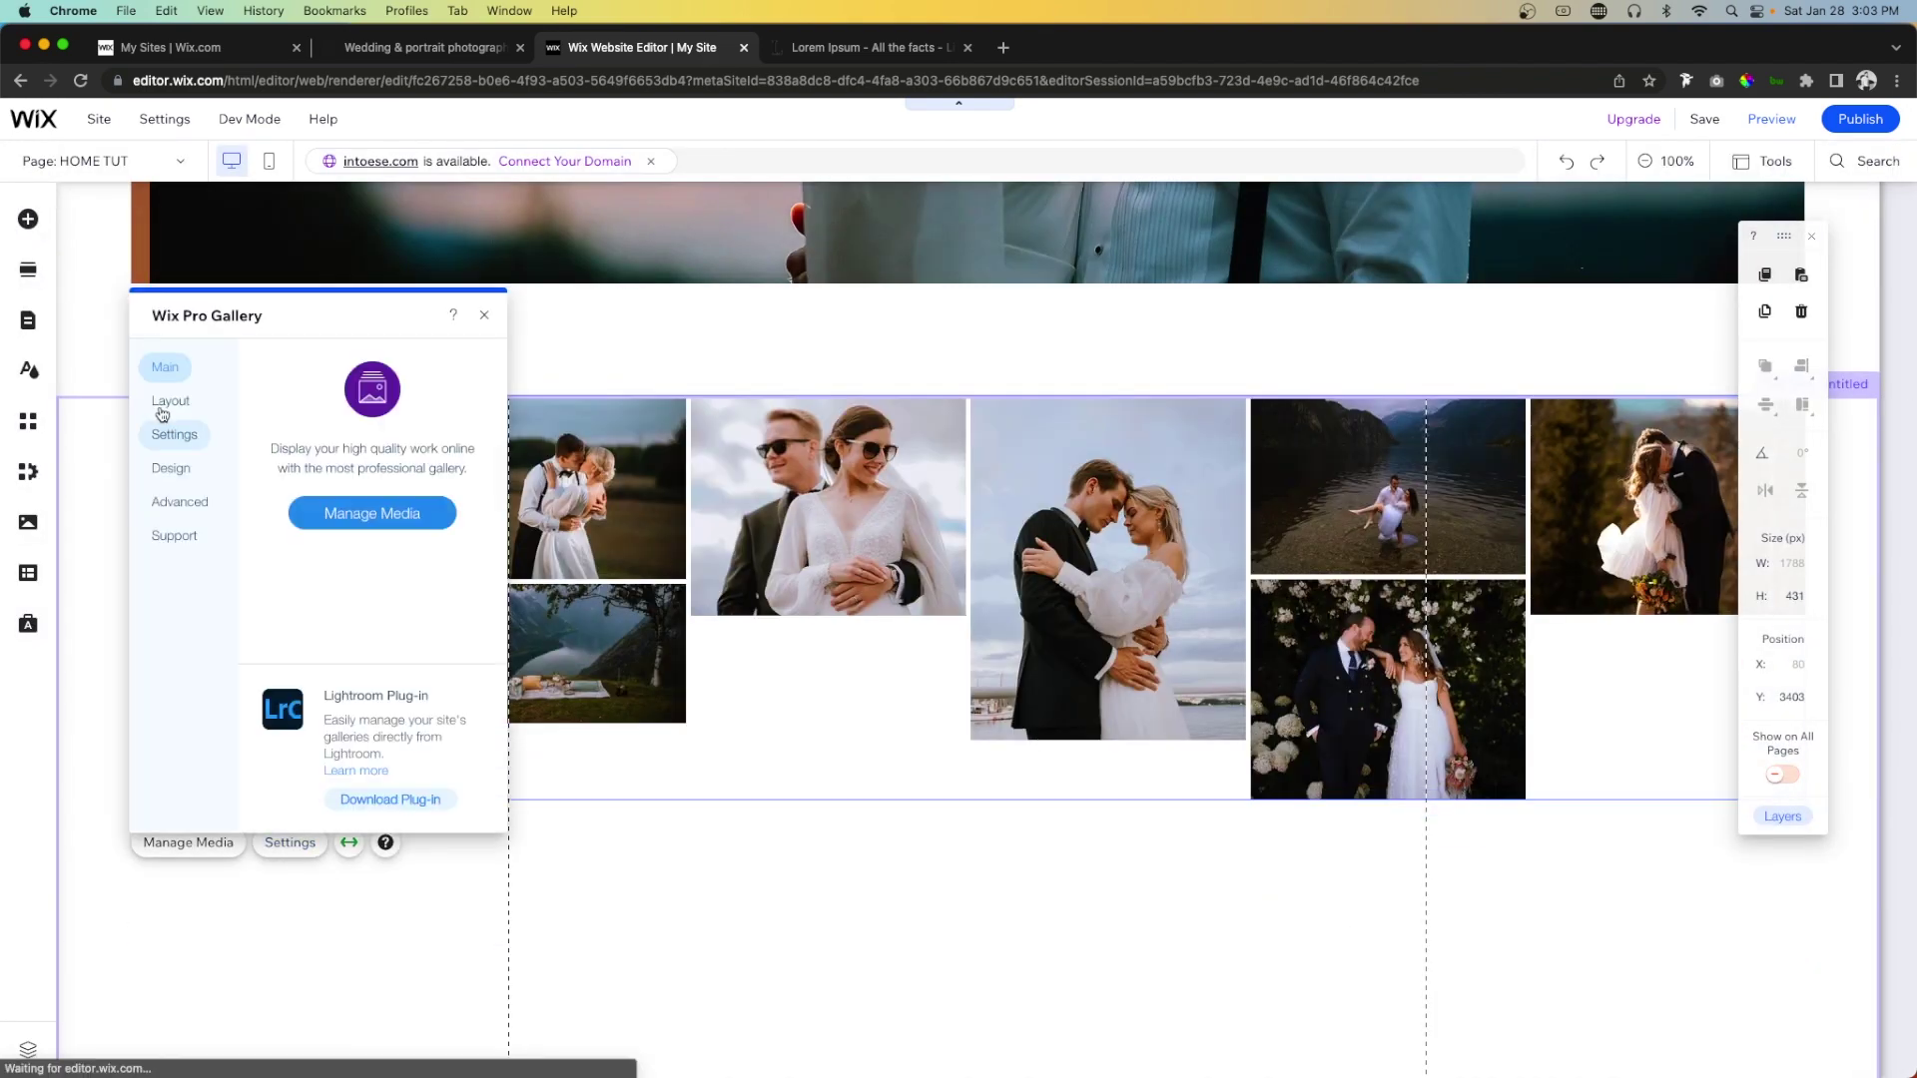
click(164, 408)
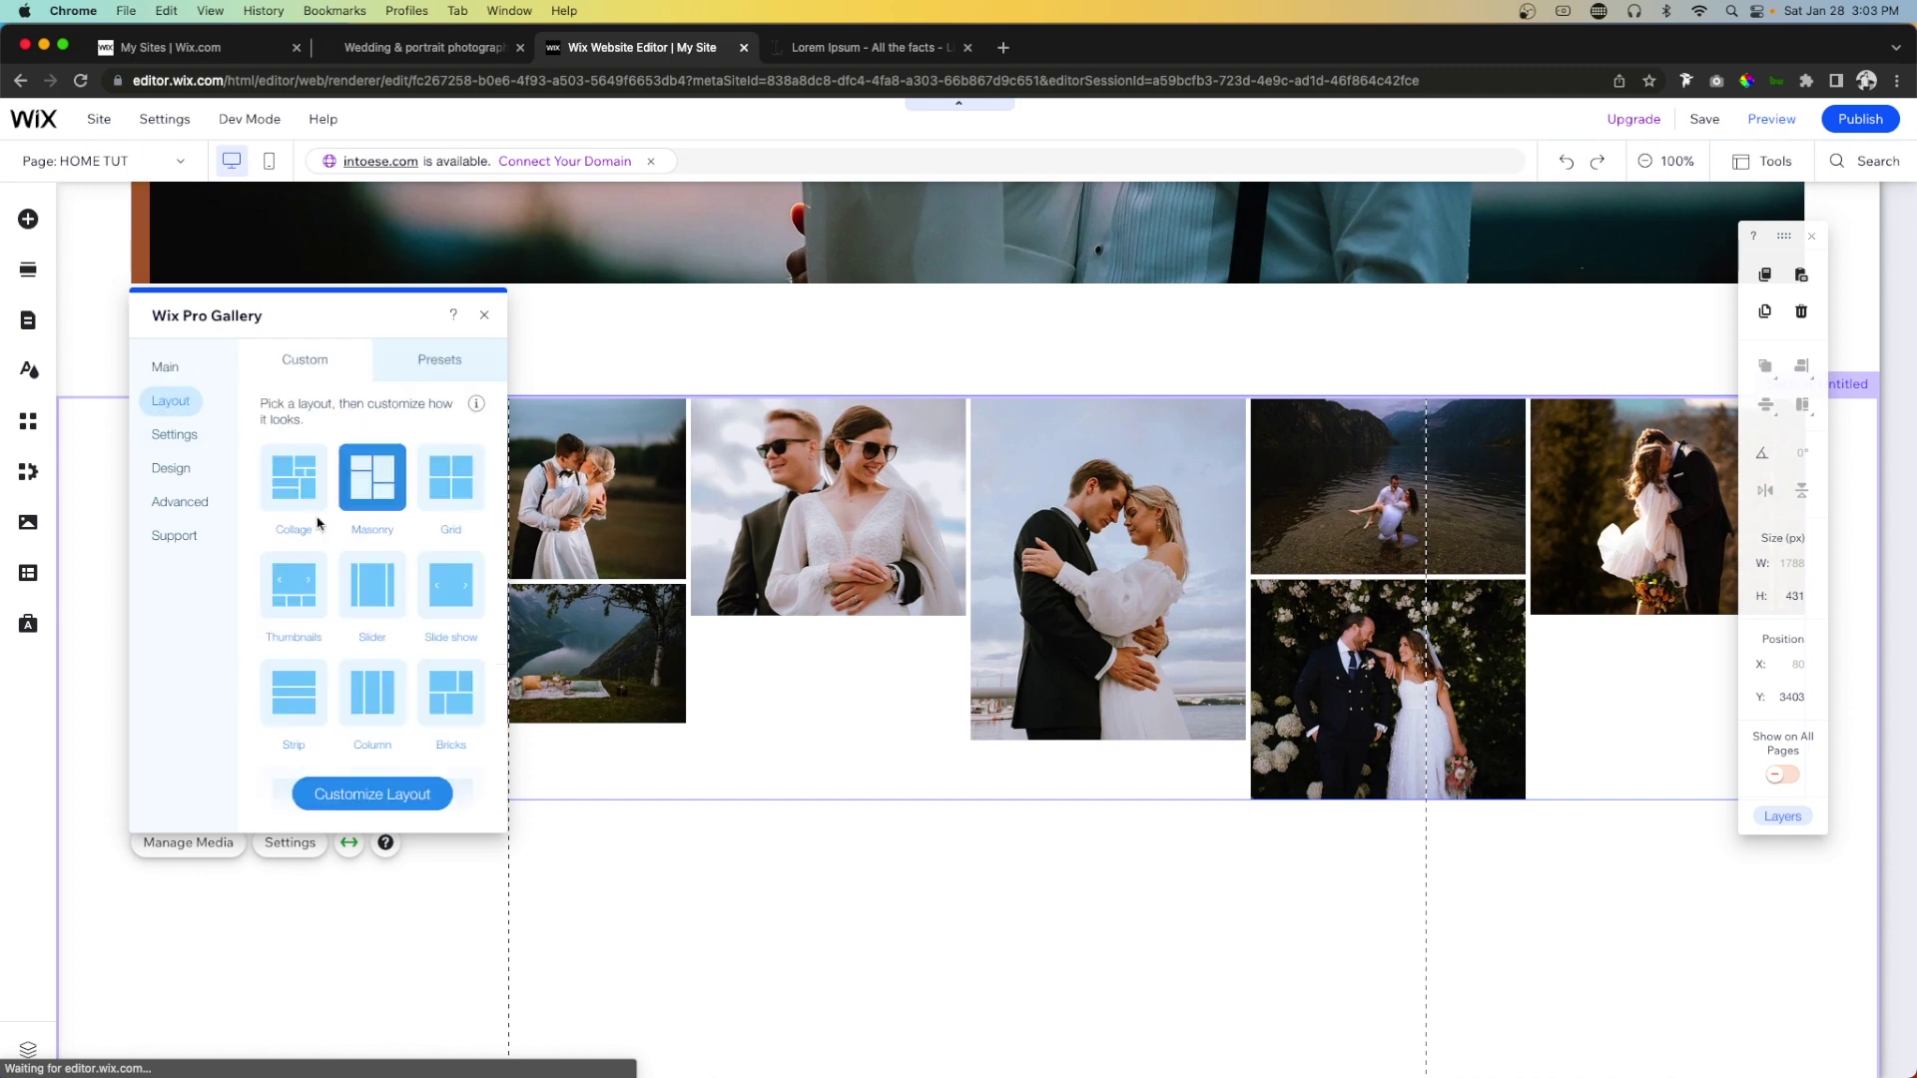
click(369, 794)
scroll(350, 638, down, 2)
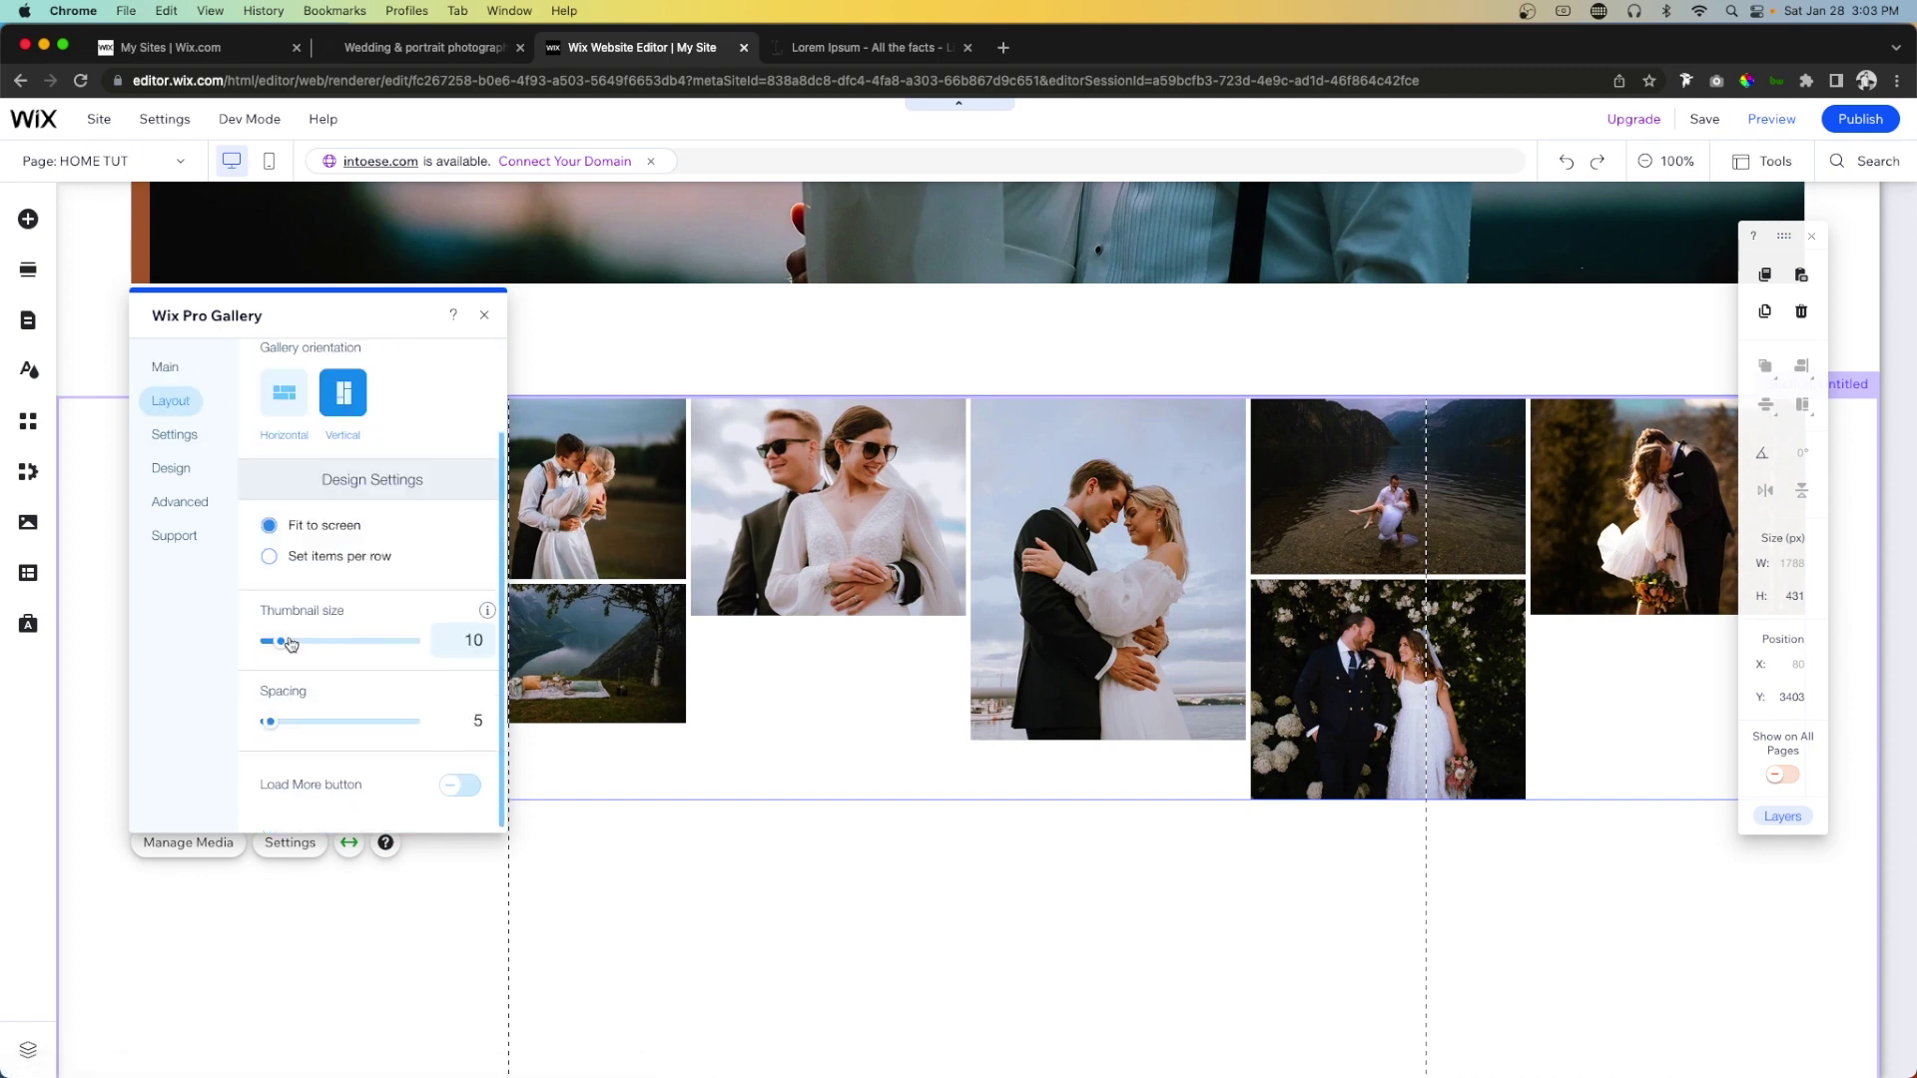
click(303, 643)
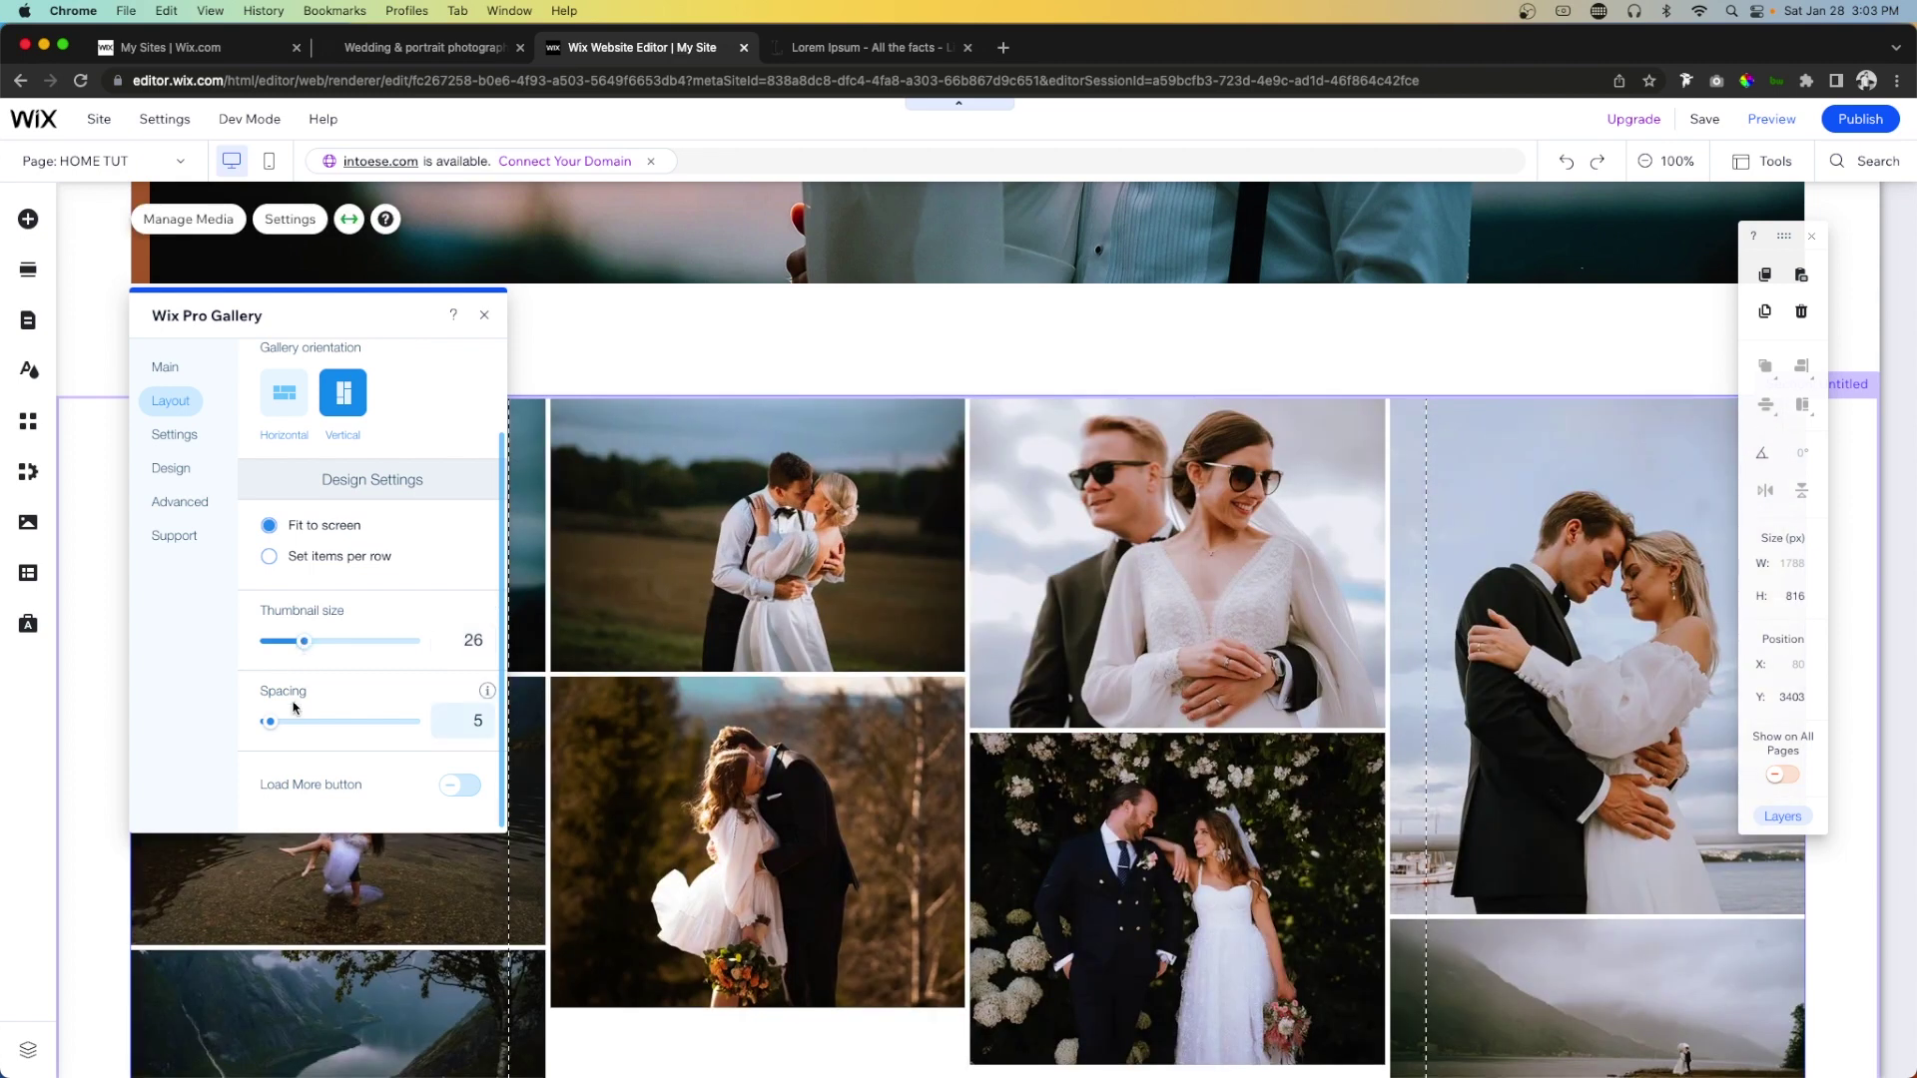
mouse_move(273, 727)
mouse_down()
mouse_move(320, 727)
mouse_move(301, 728)
mouse_up()
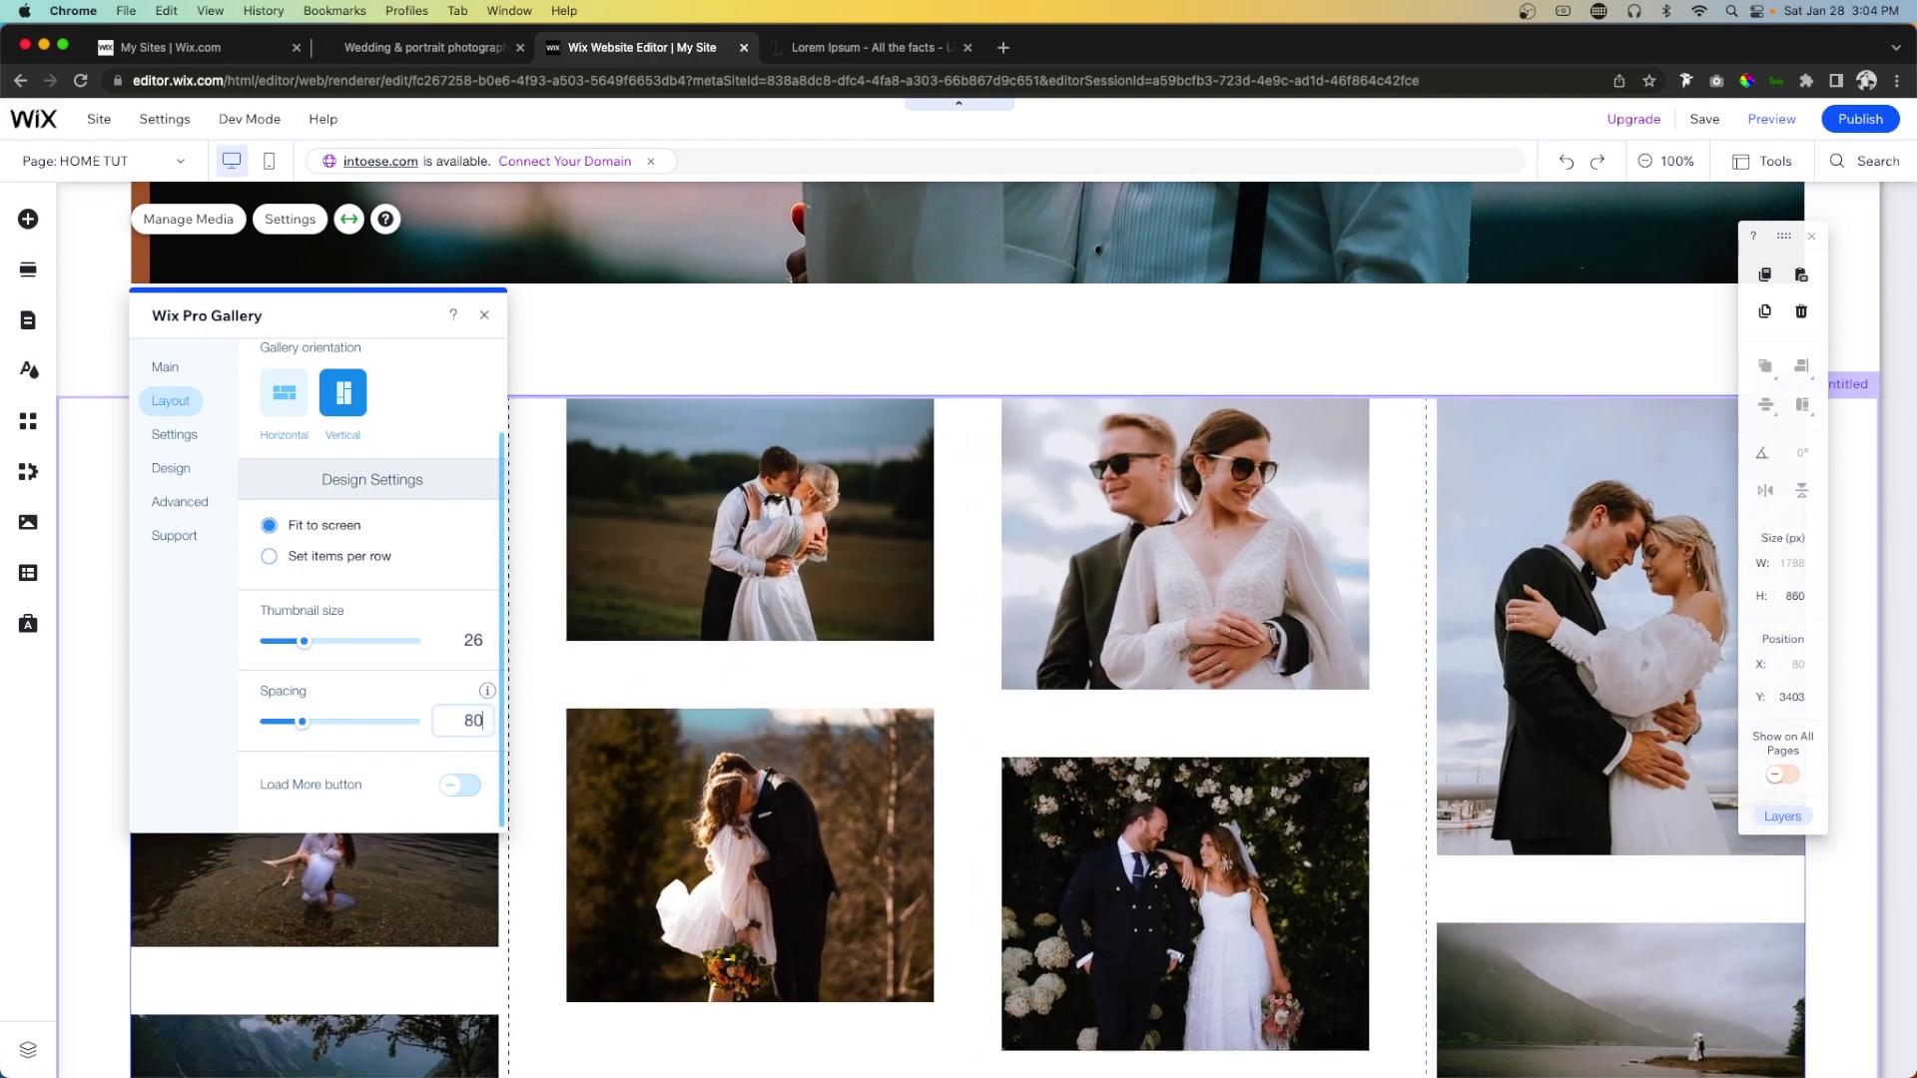
scroll(1093, 631, down, 3)
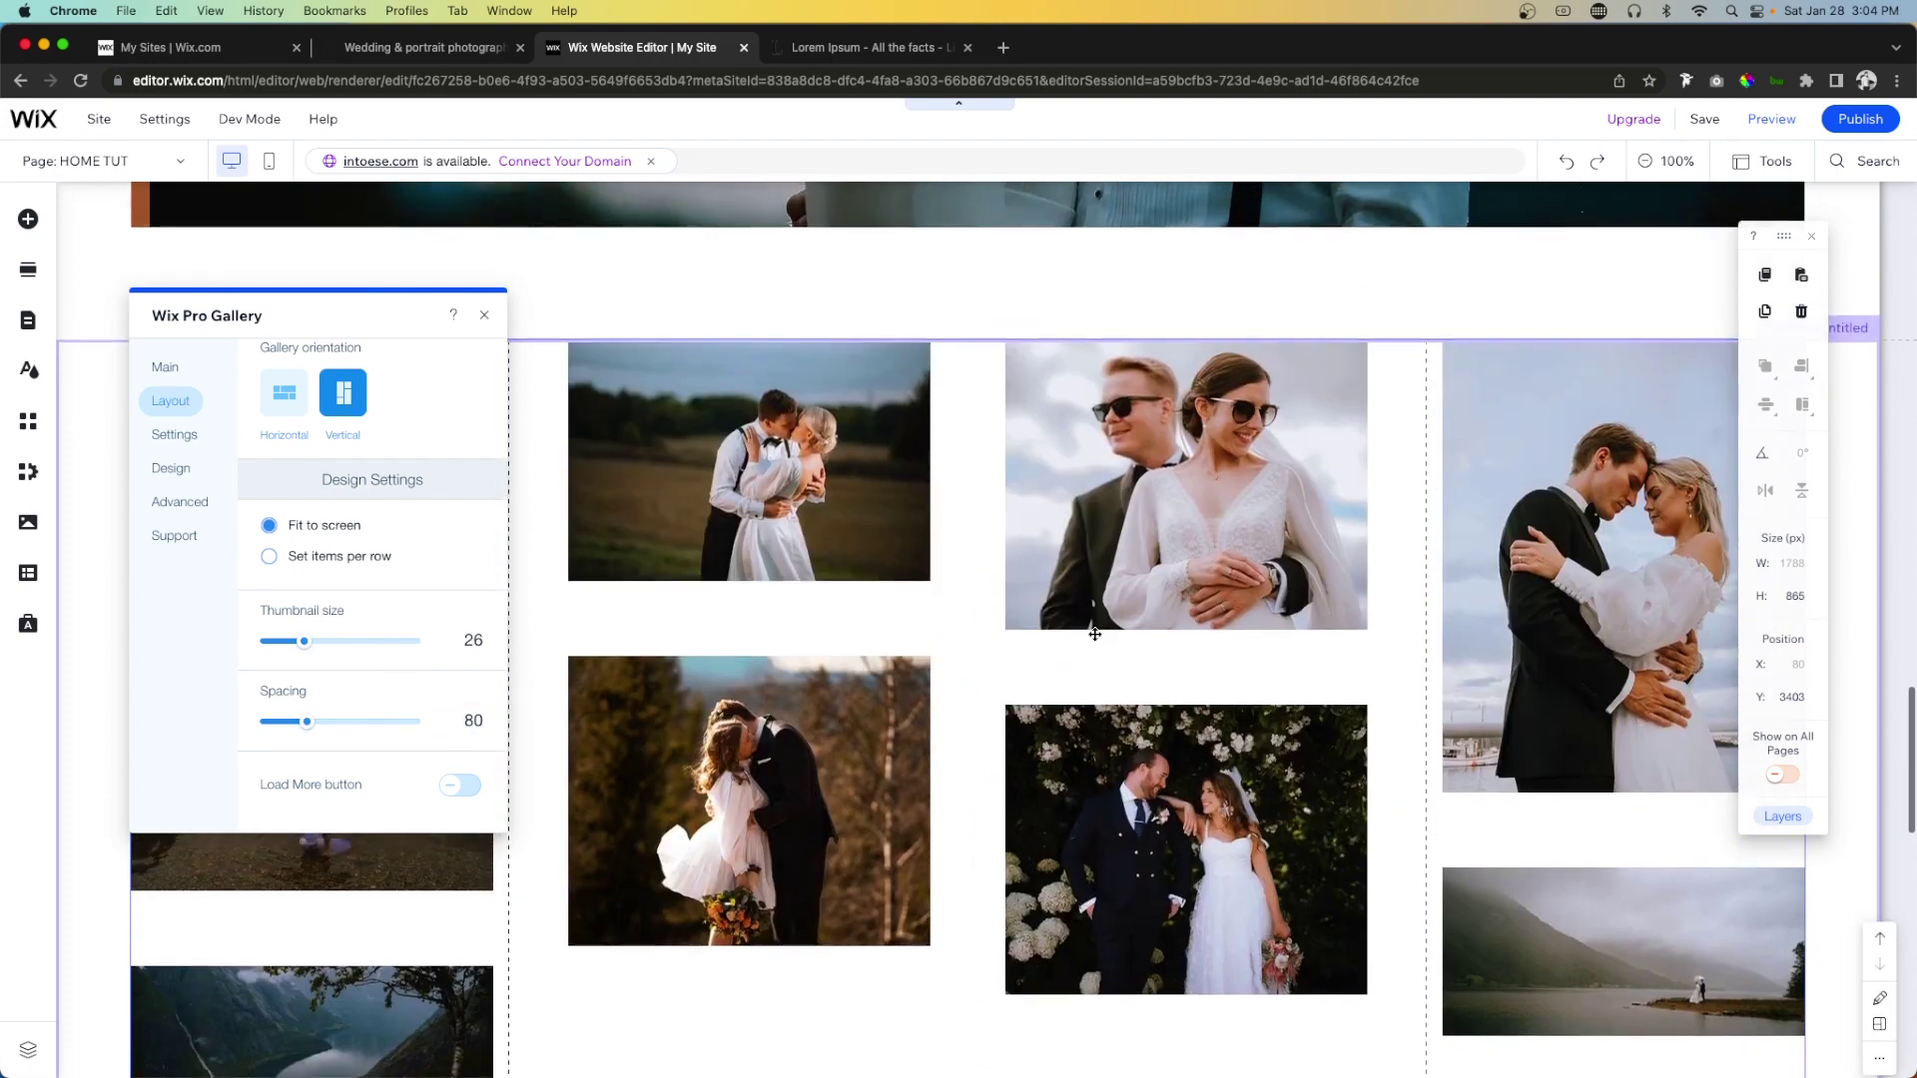
scroll(1095, 635, down, 1)
click(909, 516)
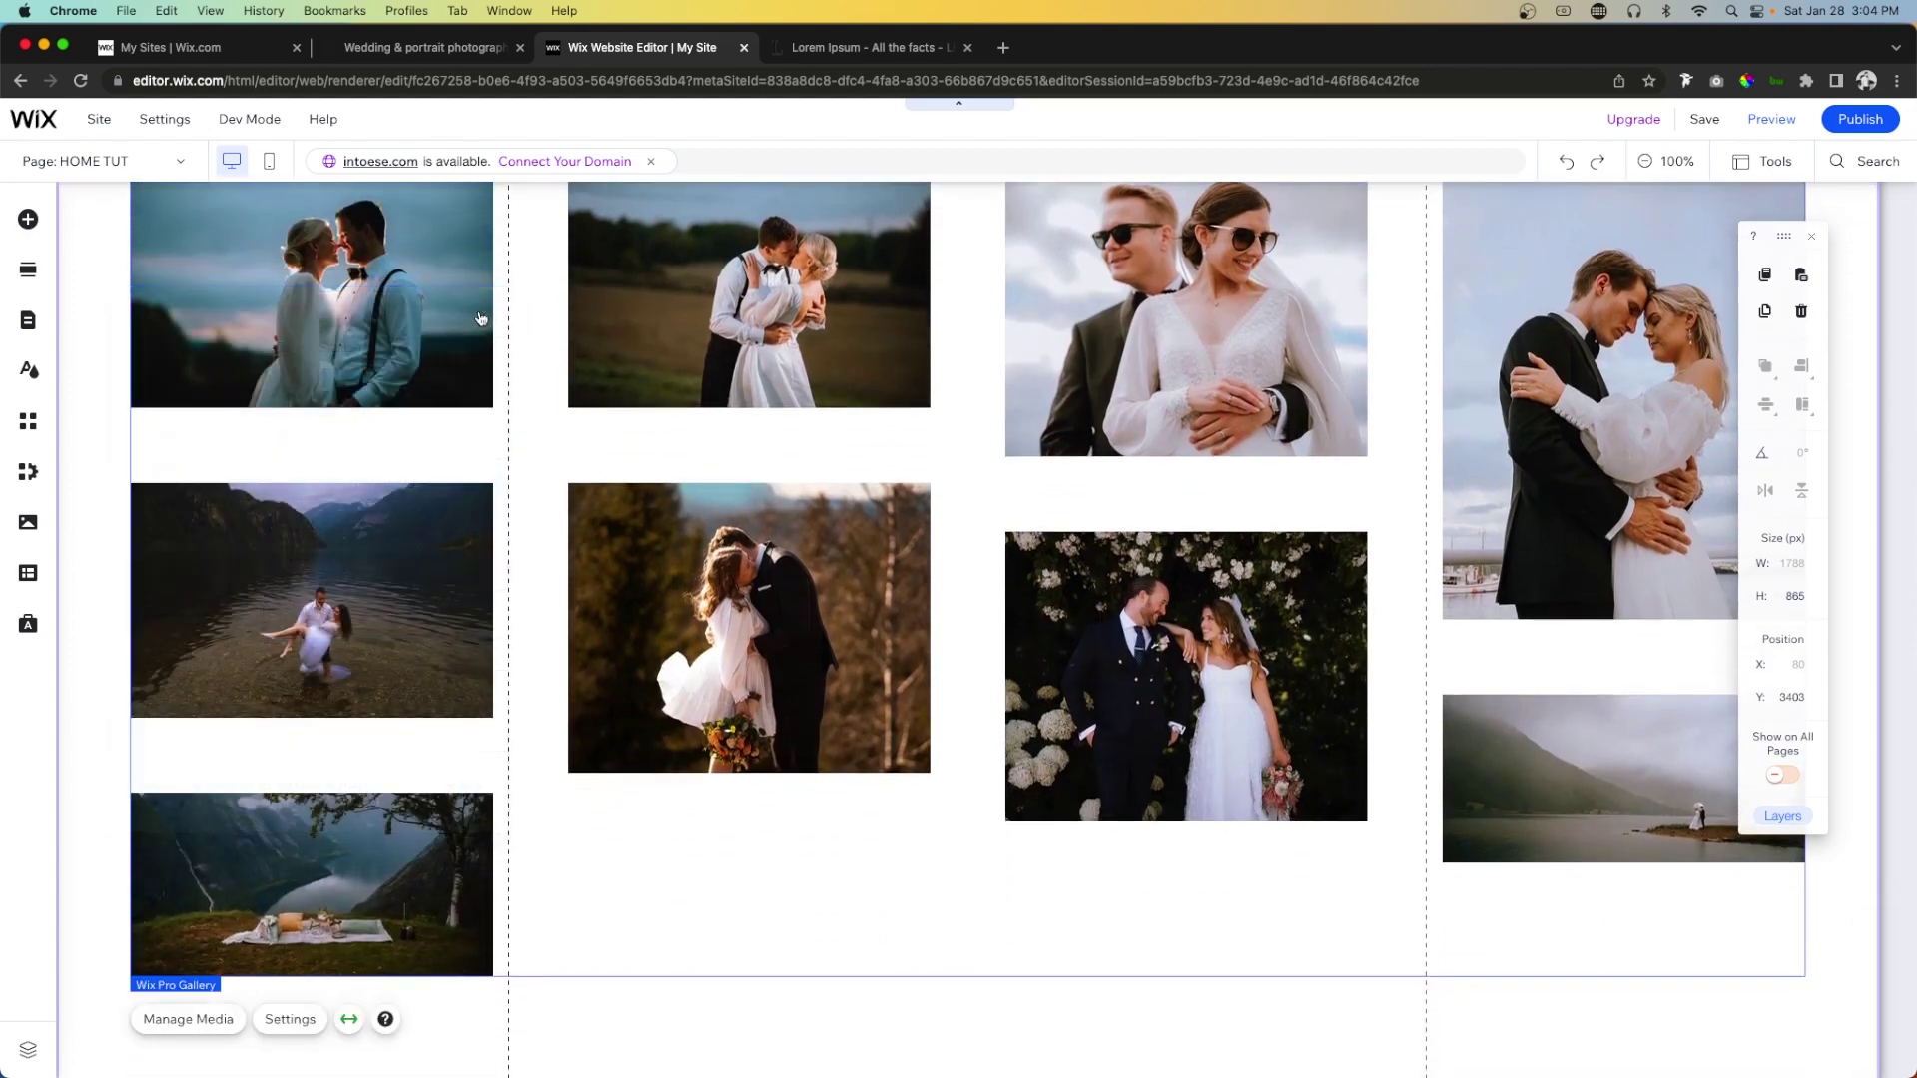
Remove the extra empty space below the gallery so its section ends at the last photo.
scroll(909, 516, down, 5)
click(898, 672)
scroll(1009, 740, down, 8)
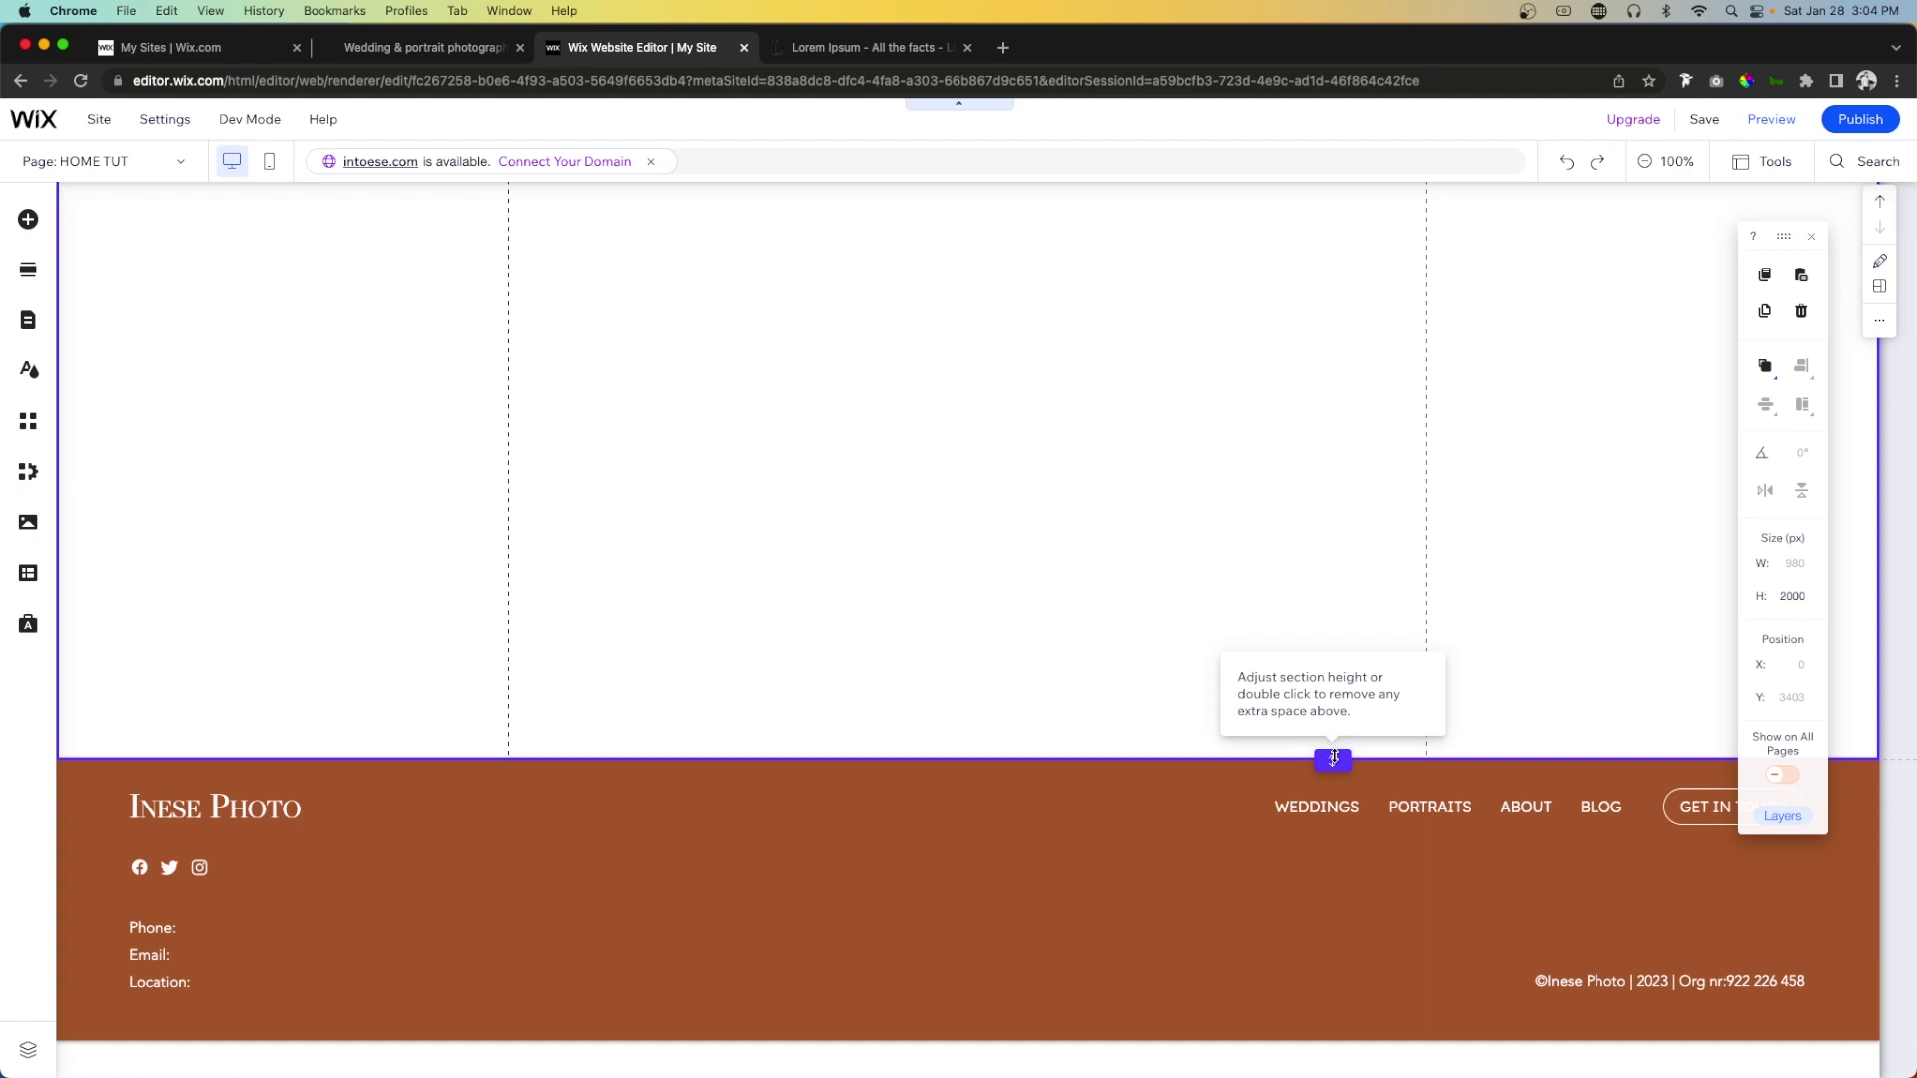
double_click(1333, 758)
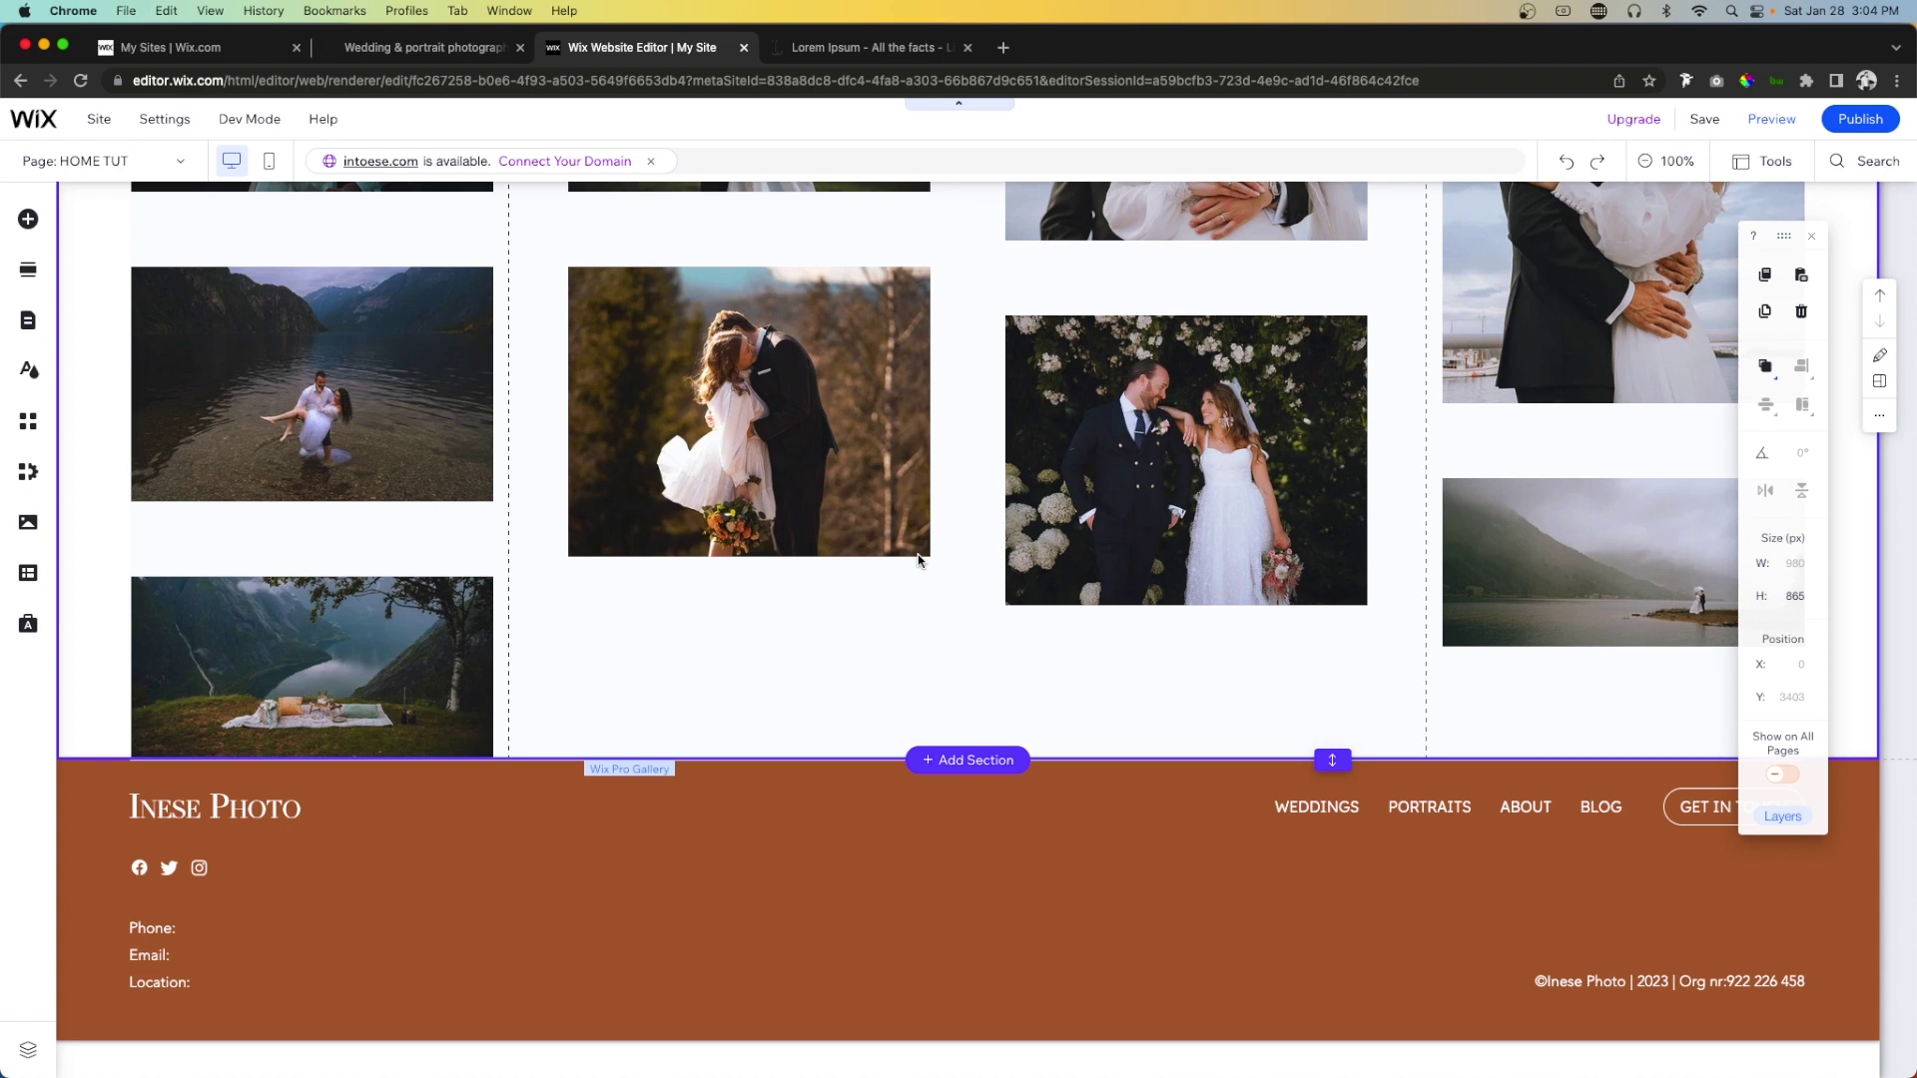
Add the Grow Your Vision welcome section below the gallery and move its heading lower, together with the text and button beneath it.
click(956, 762)
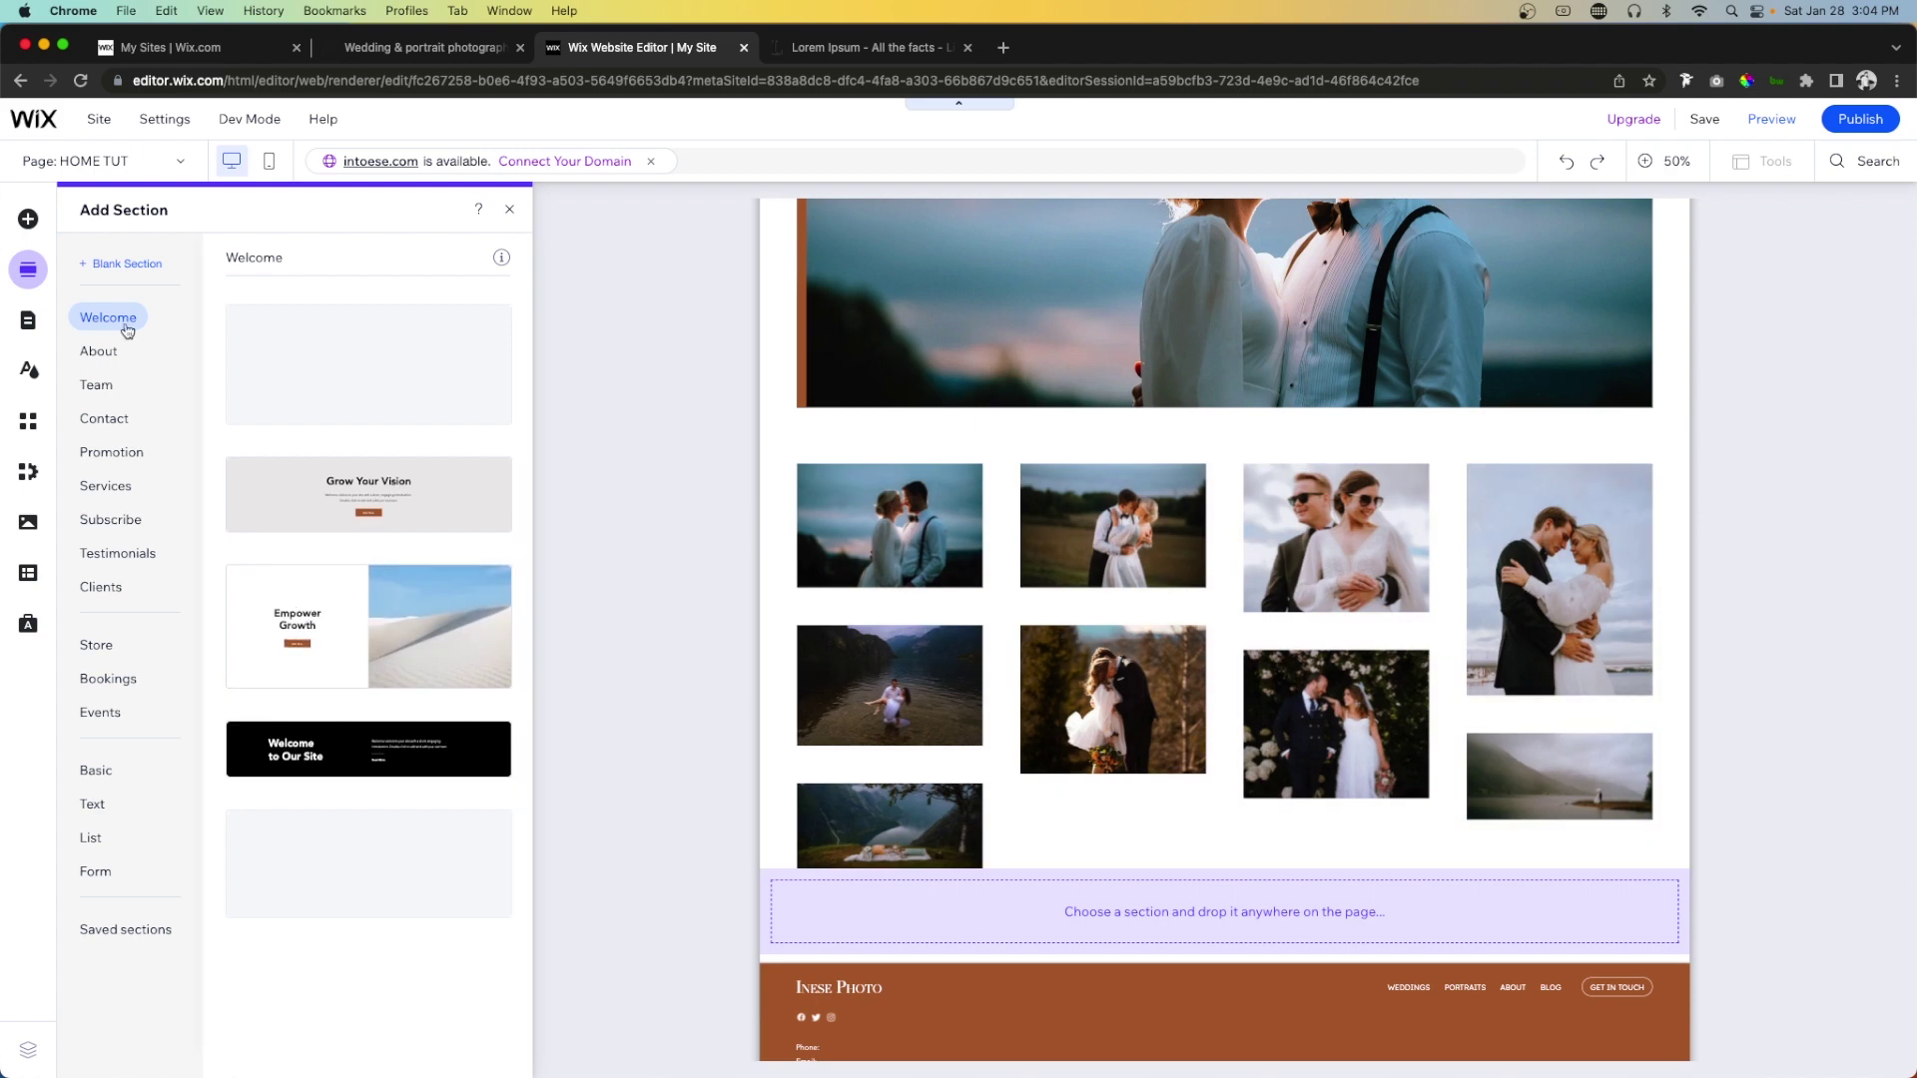
click(426, 496)
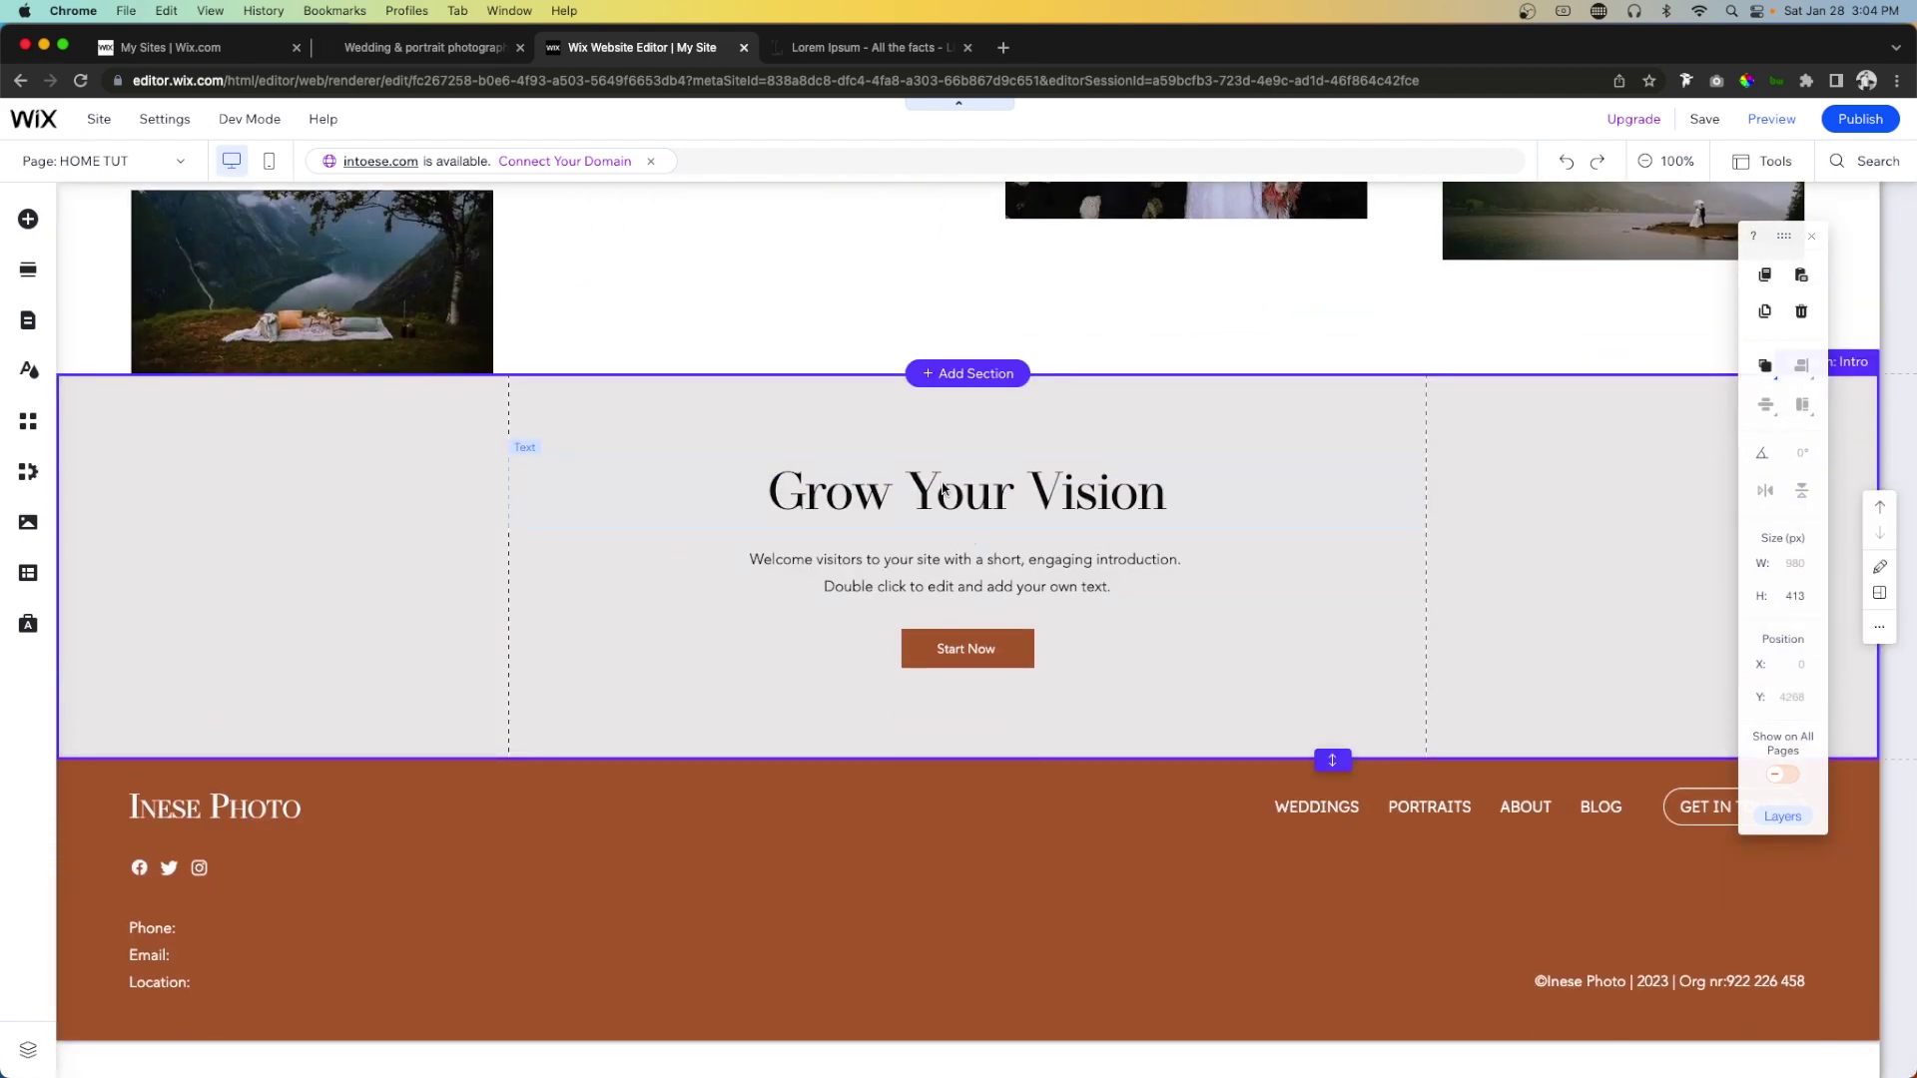
click(979, 483)
drag(1048, 455, 1048, 501)
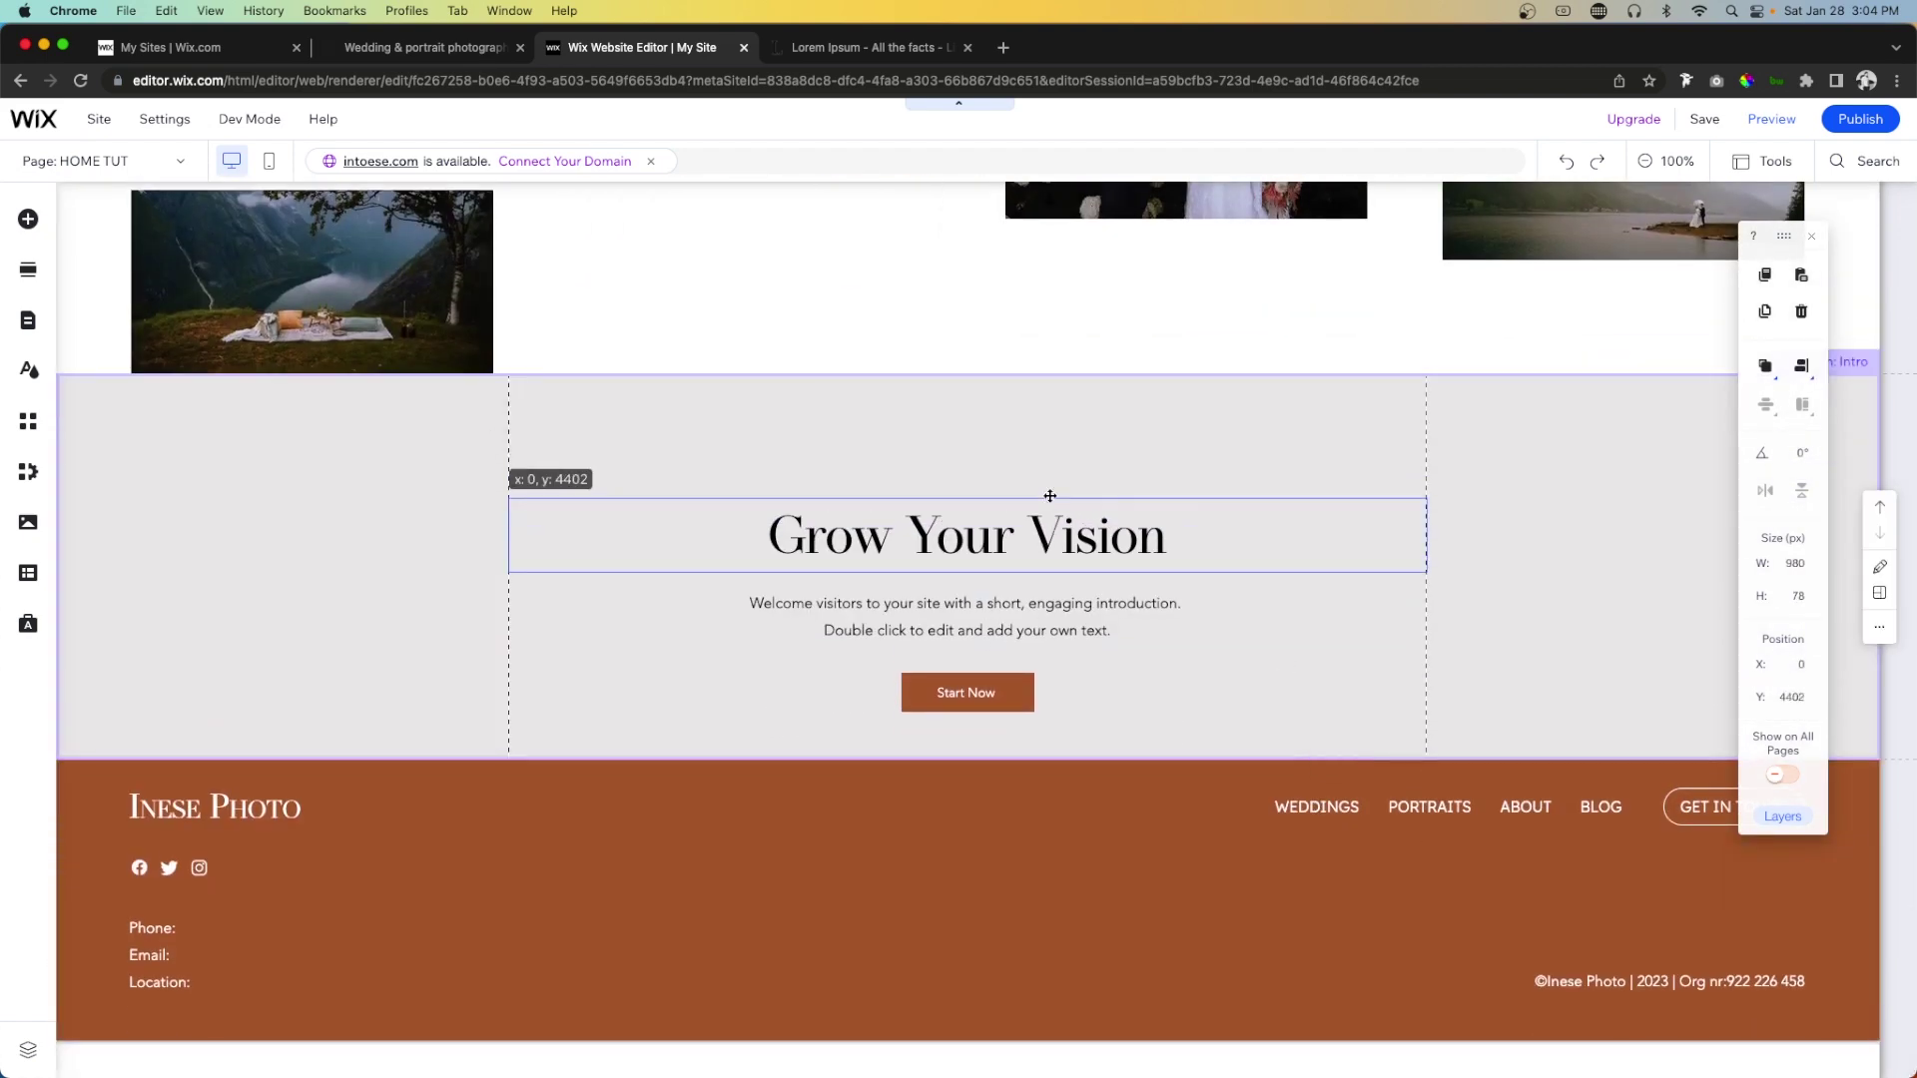
Extend the welcome section downward to about 502 px high and nudge its heading, text and button together.
click(1201, 744)
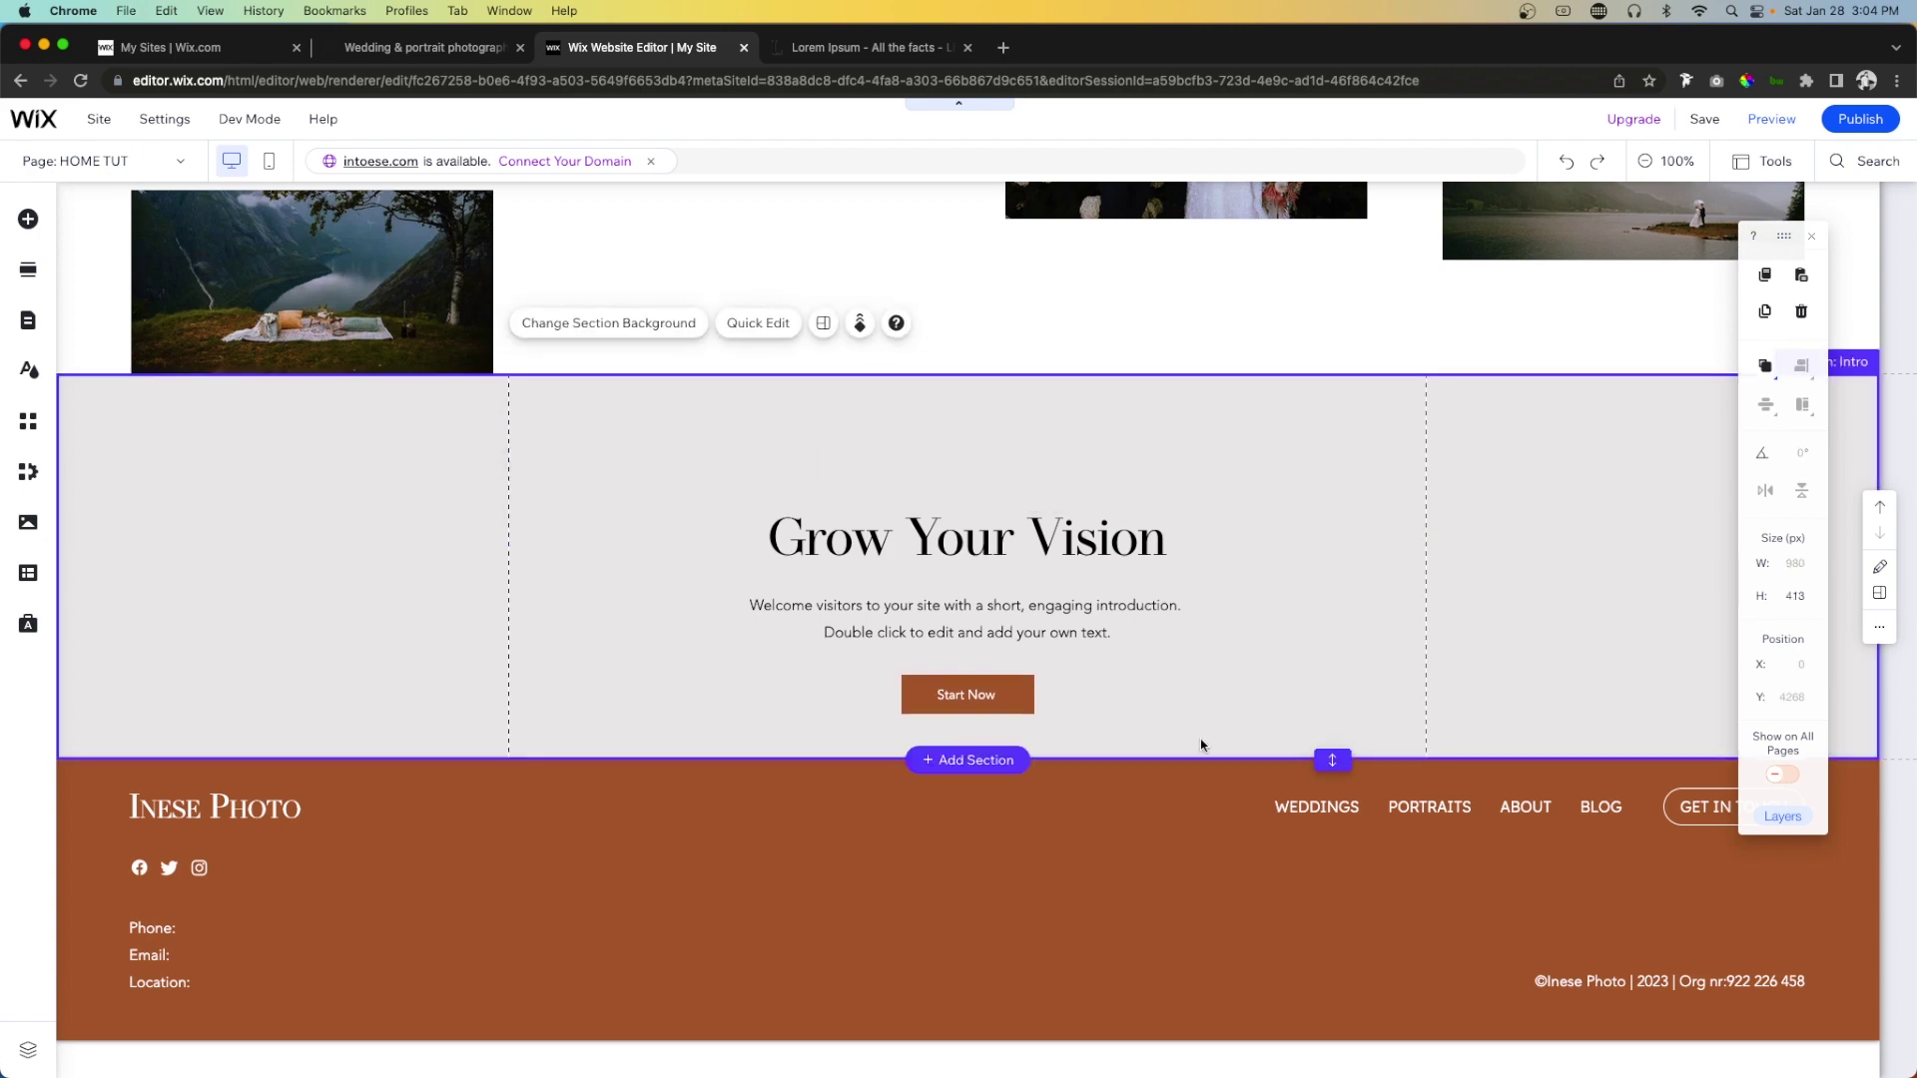
drag(1328, 759, 1325, 841)
drag(599, 470, 1248, 648)
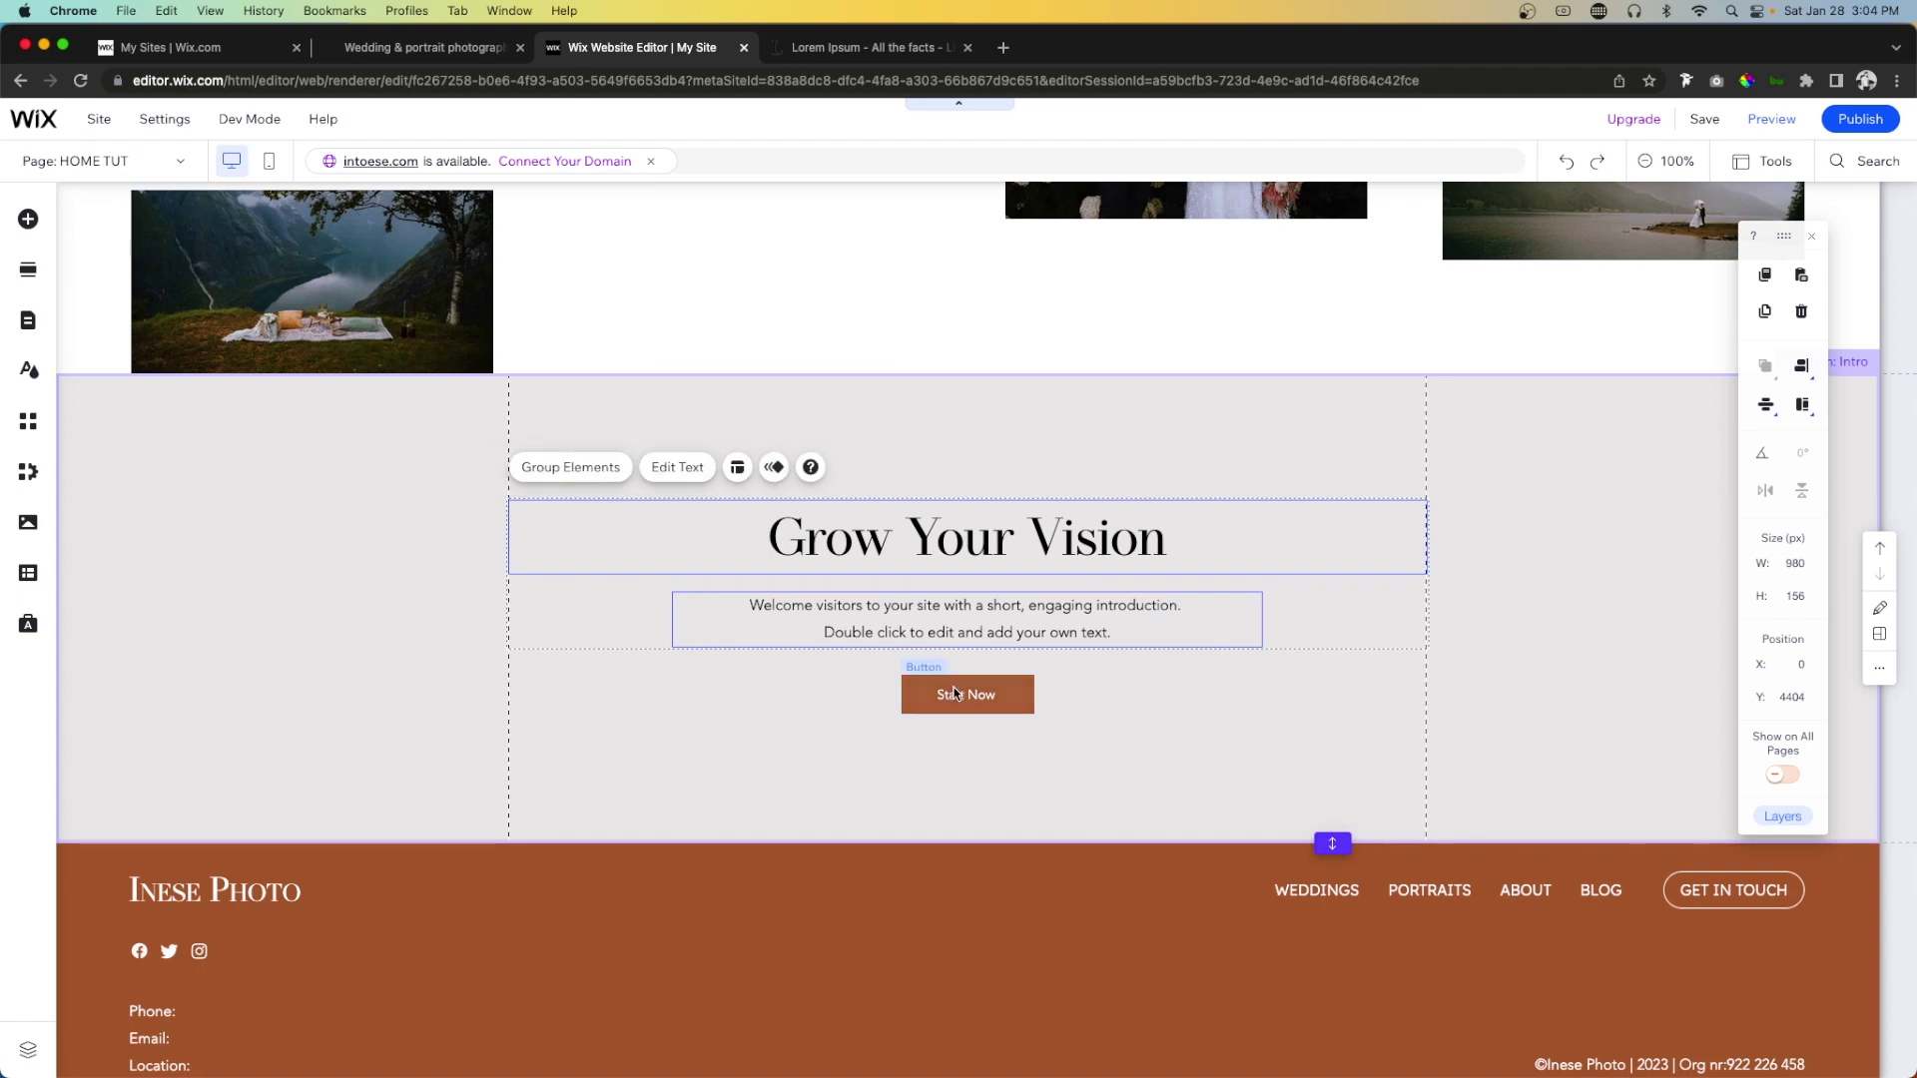
shift+click(953, 699)
drag(953, 702, 958, 688)
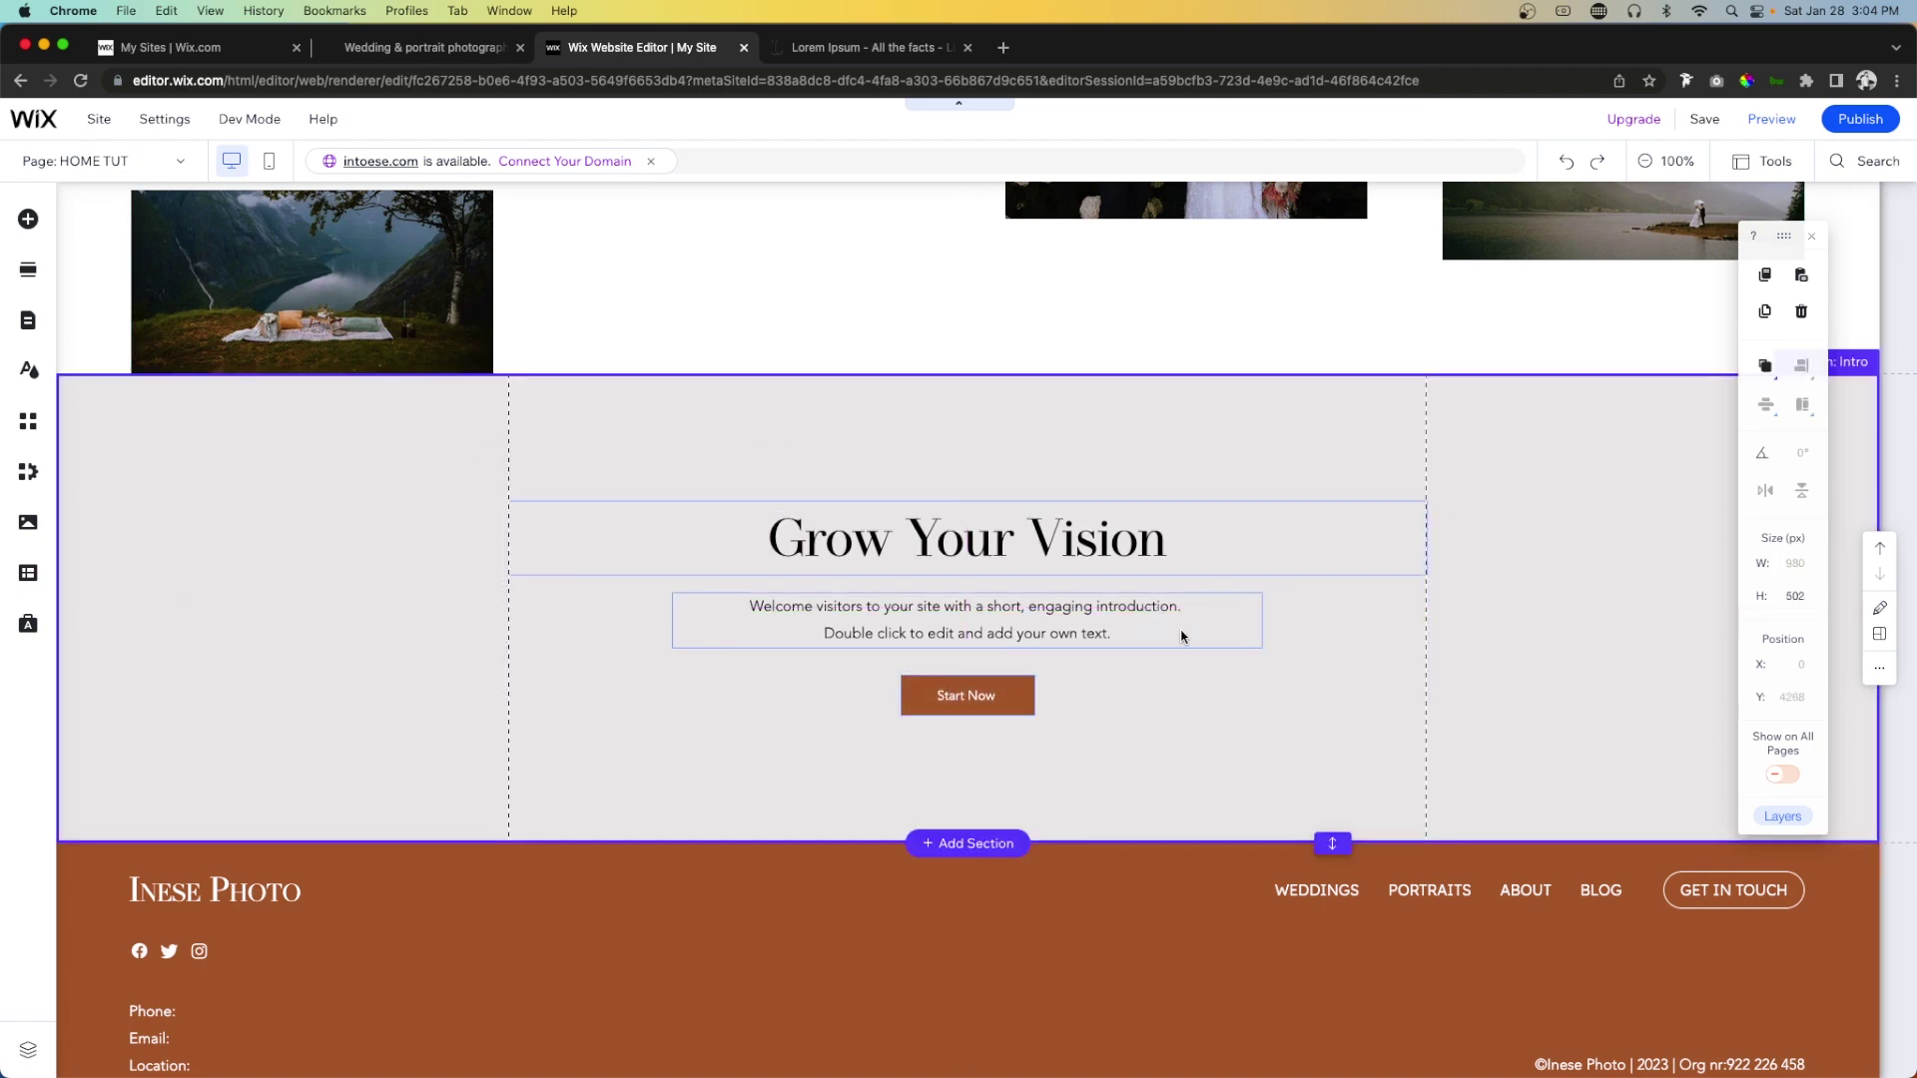
Set the welcome section's background color opacity to 0%.
click(1334, 634)
click(1366, 589)
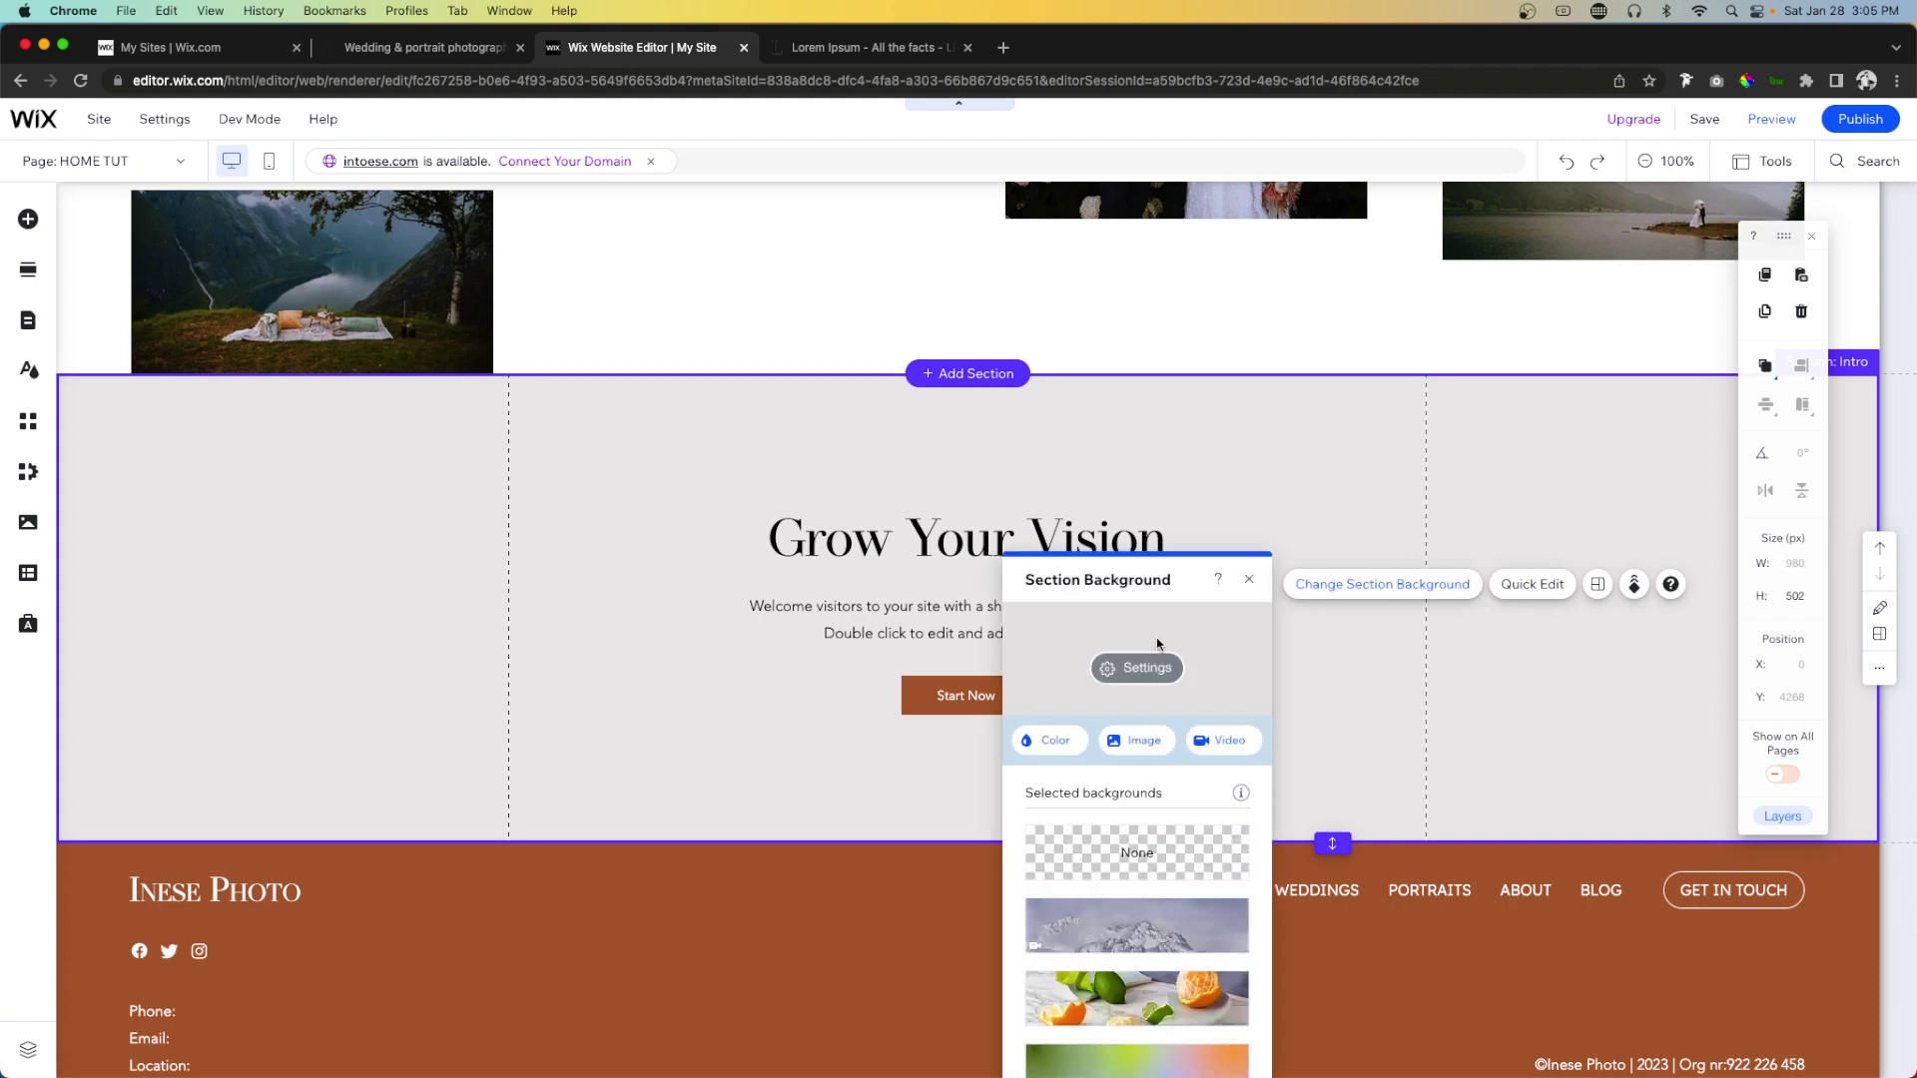
click(1148, 666)
click(1190, 709)
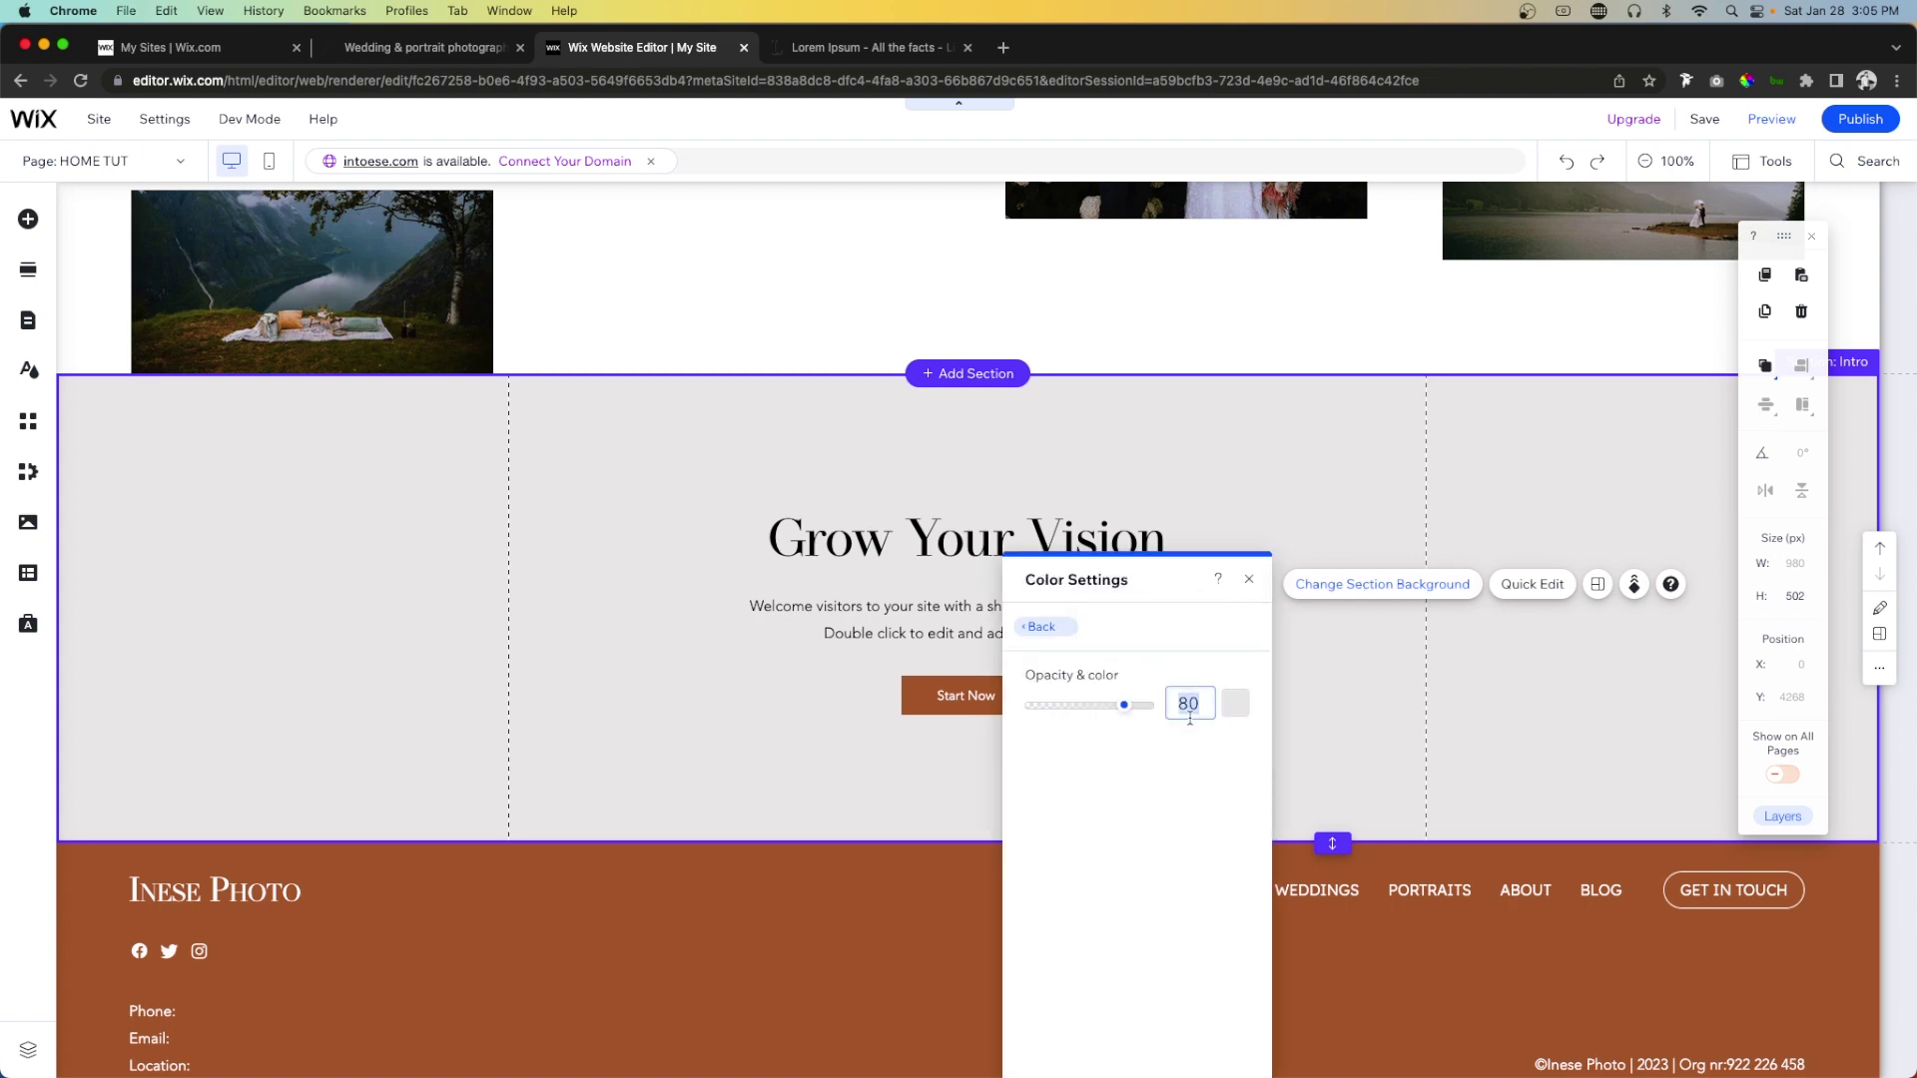
text(0)
key(Return)
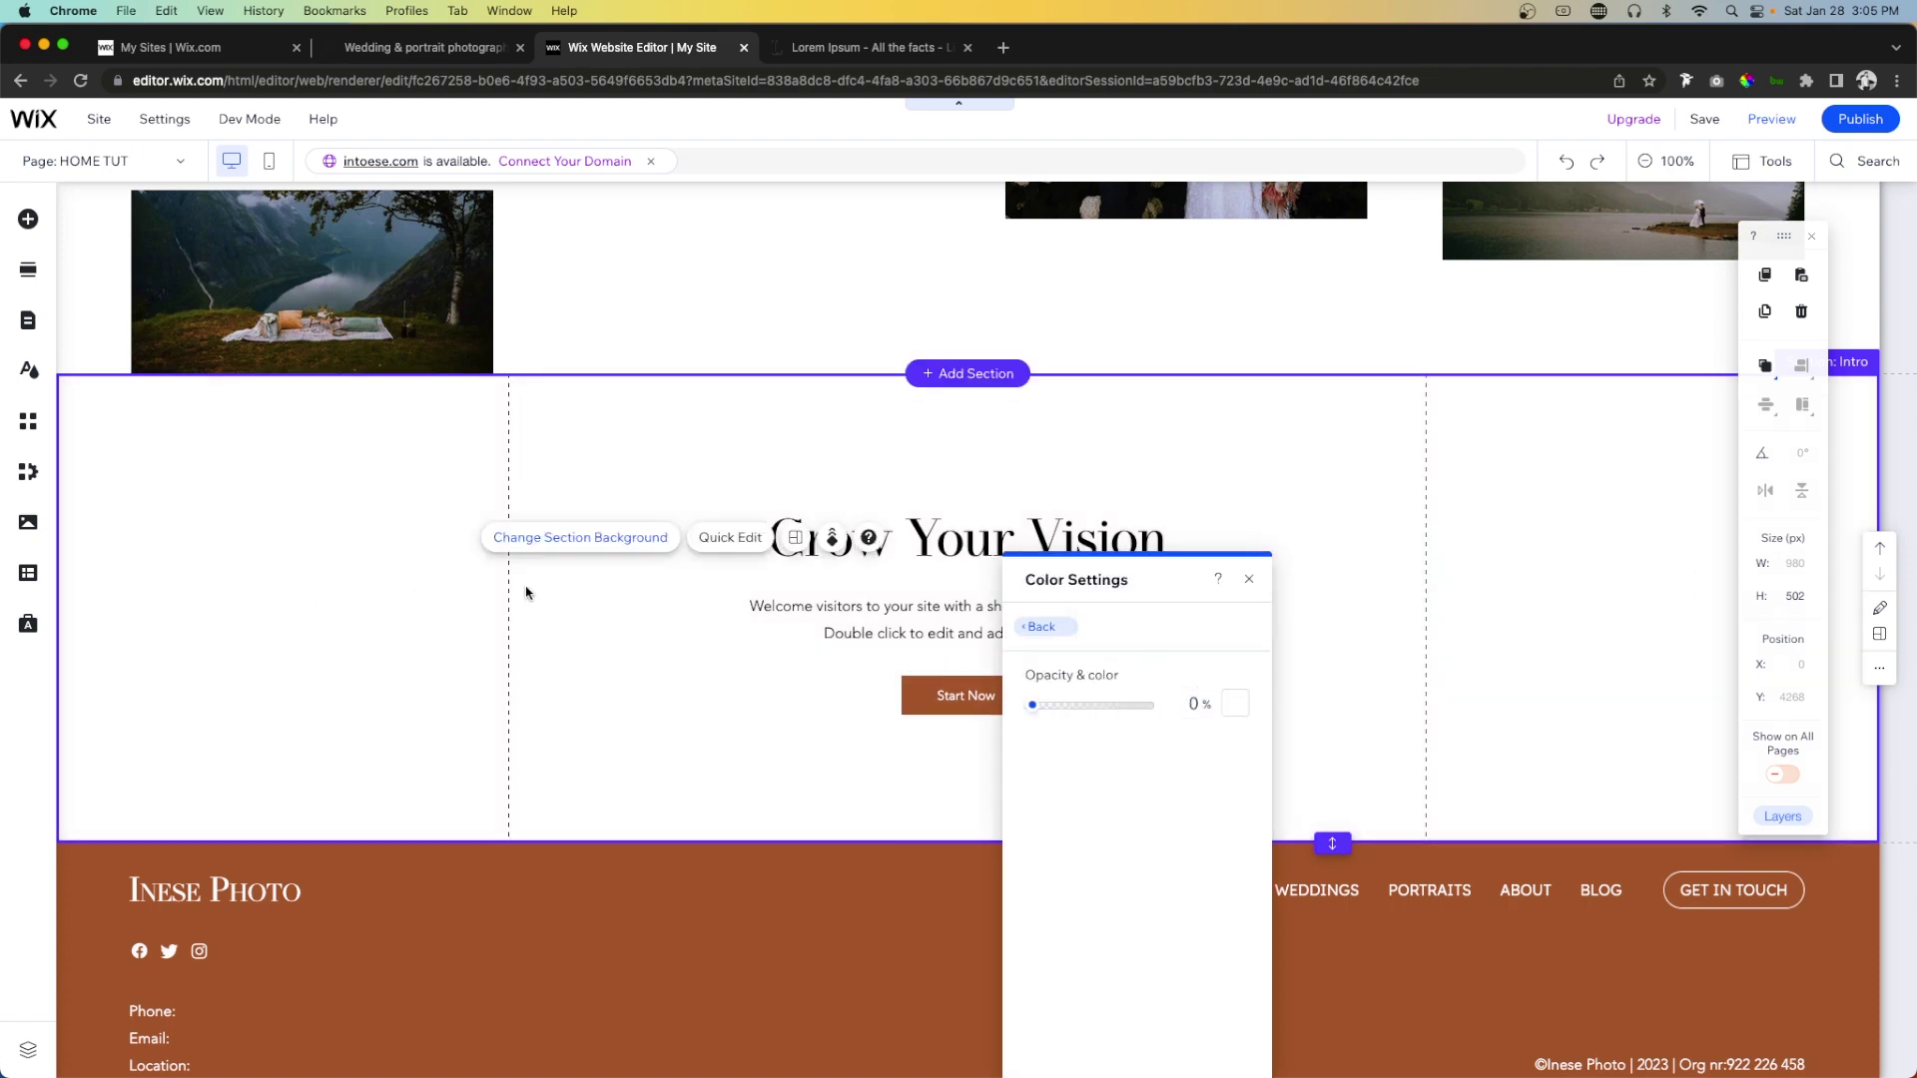
click(989, 567)
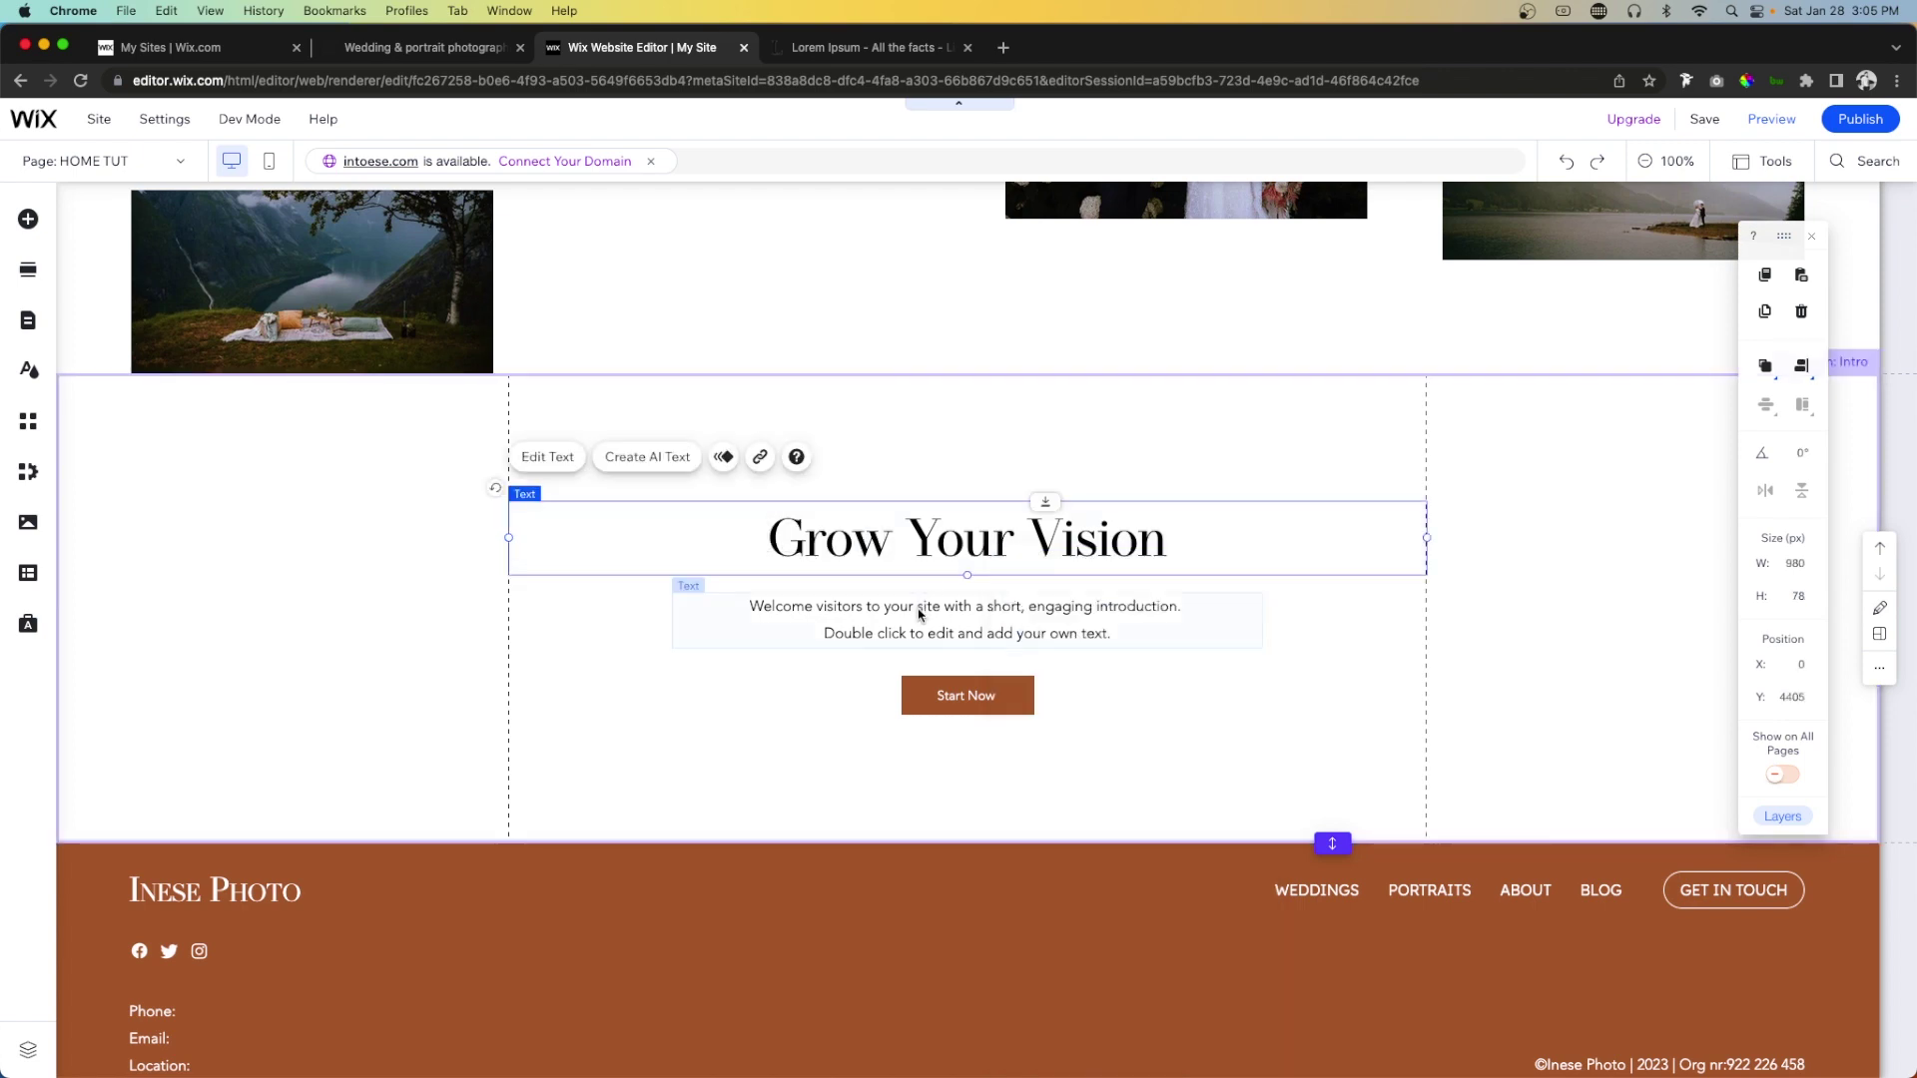
Format the paragraph under the Grow Your Vision heading in a light grey theme color at font size 18.
click(917, 611)
click(741, 550)
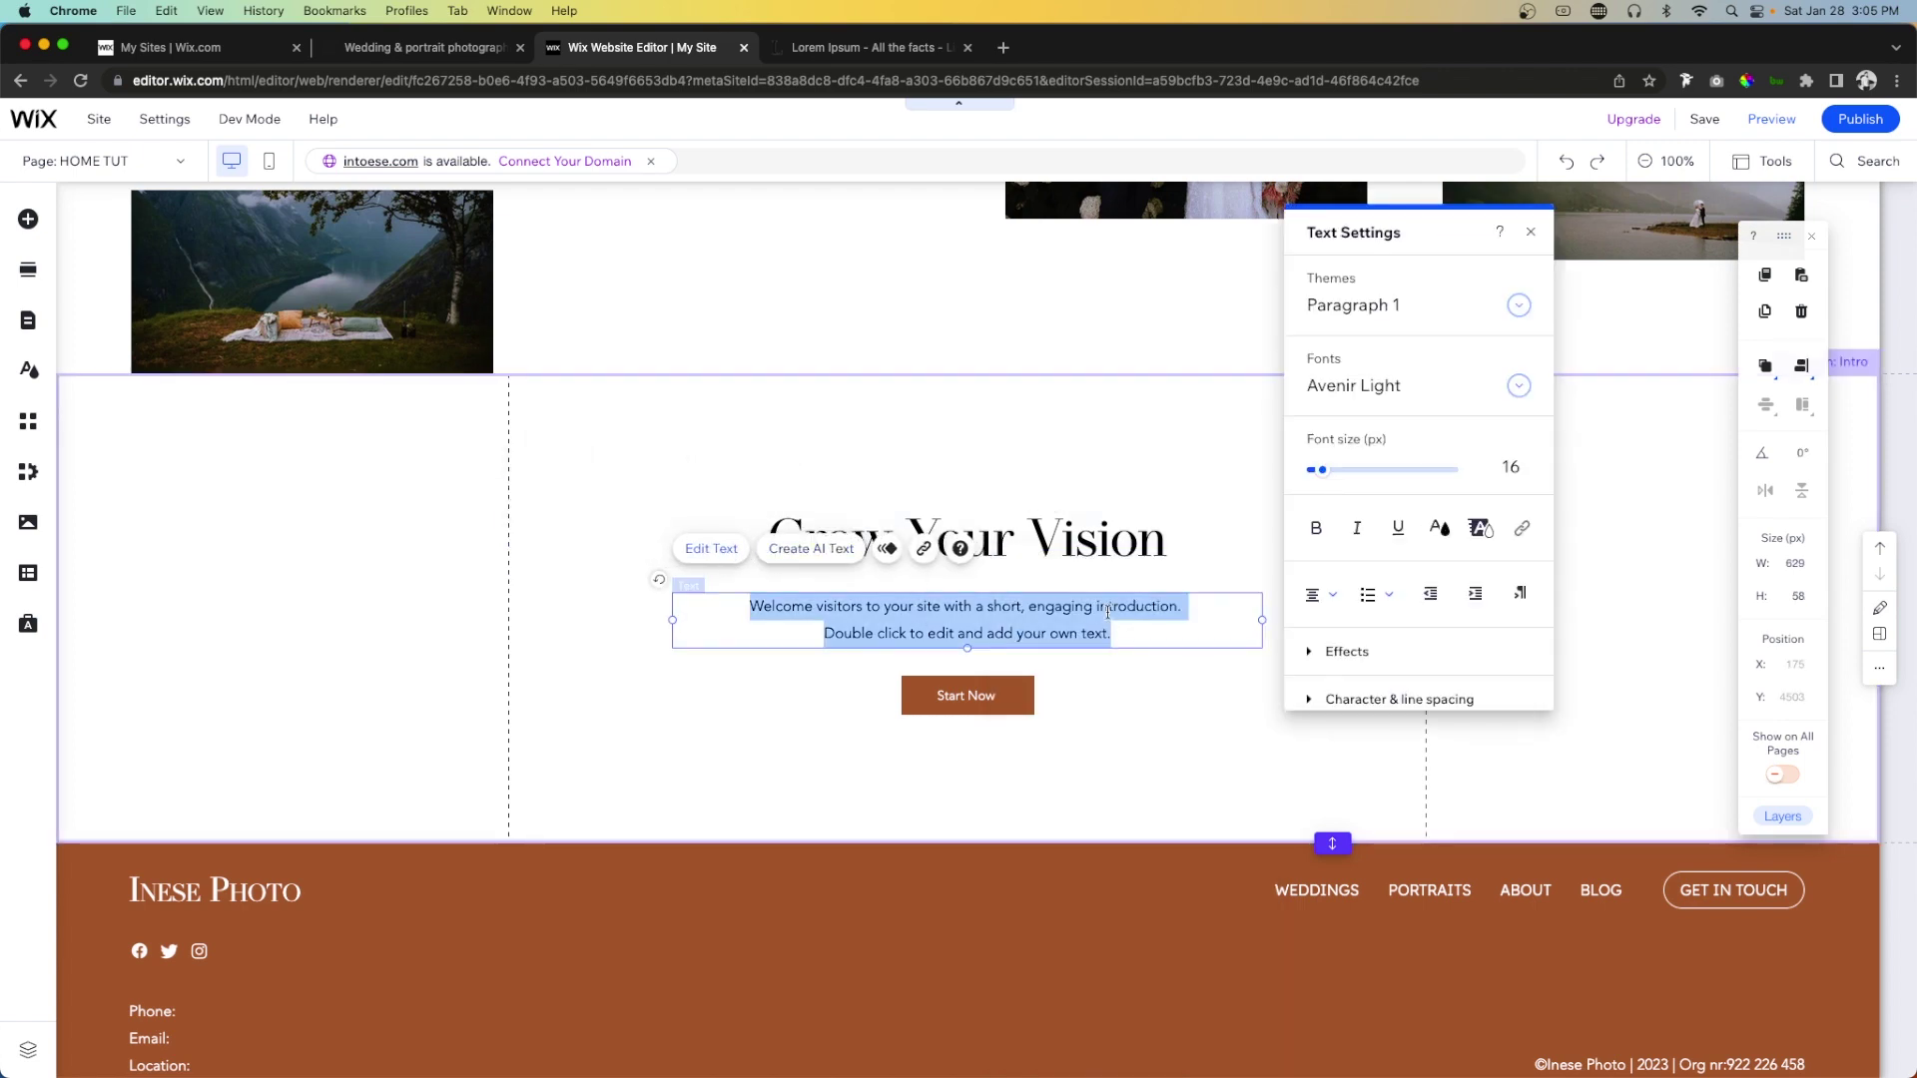
click(1439, 528)
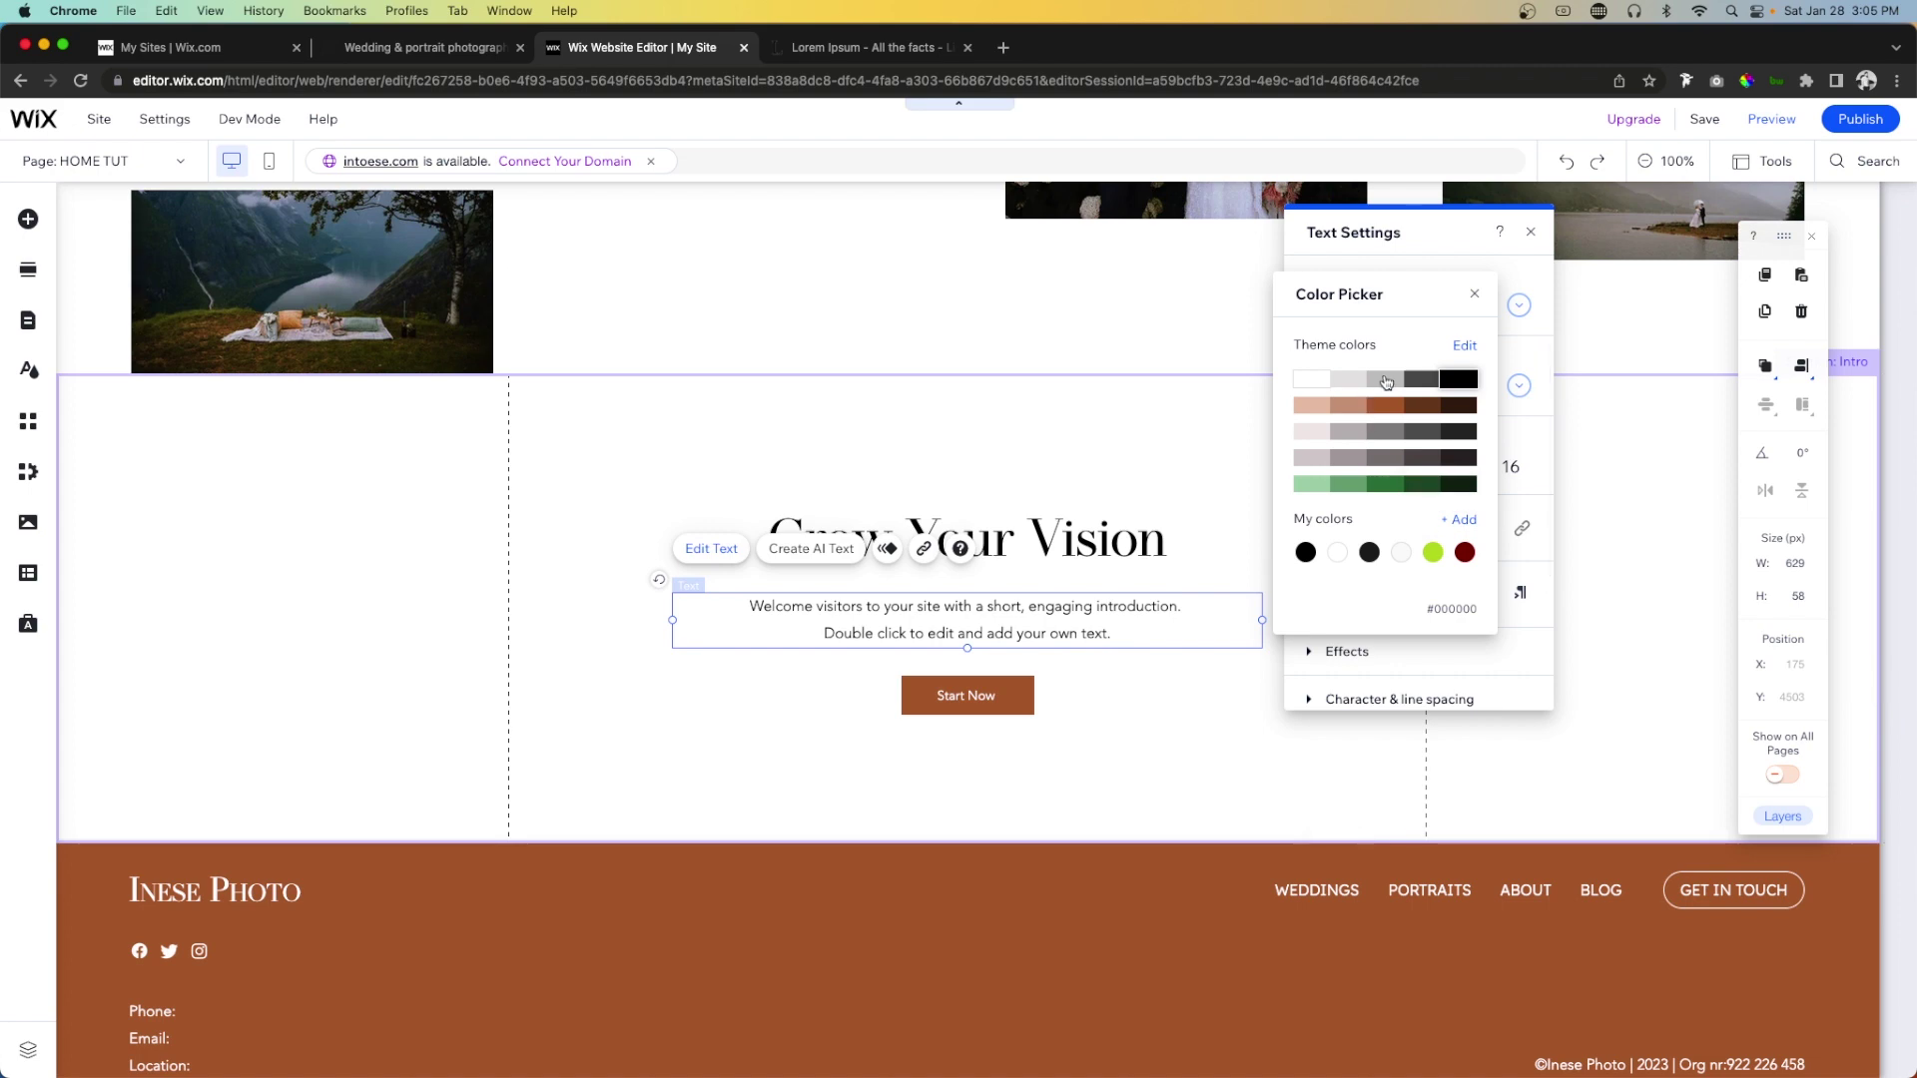
click(1526, 468)
text(18)
key(Return)
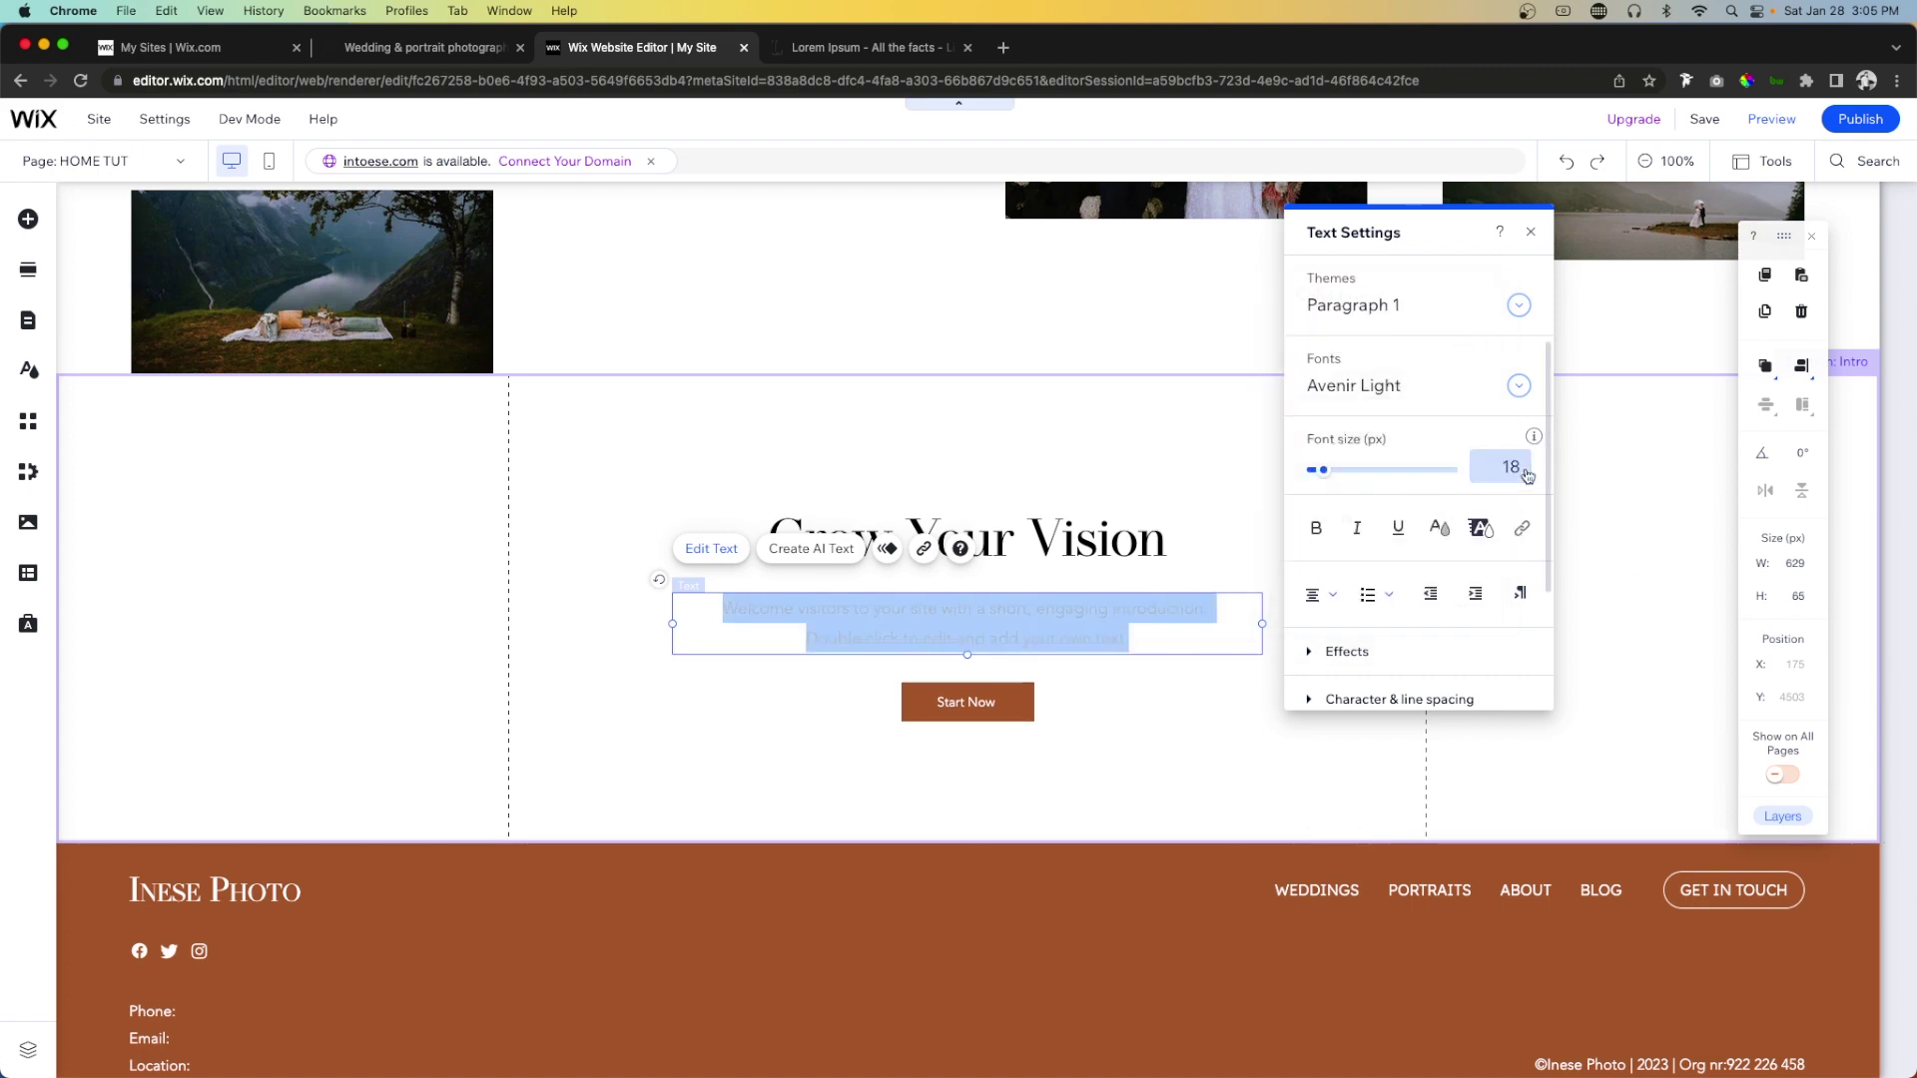
click(1206, 771)
Copy the View Services button from the Genuine Images section into the welcome section and align it over the Start Now button.
scroll(1206, 771, up, 20)
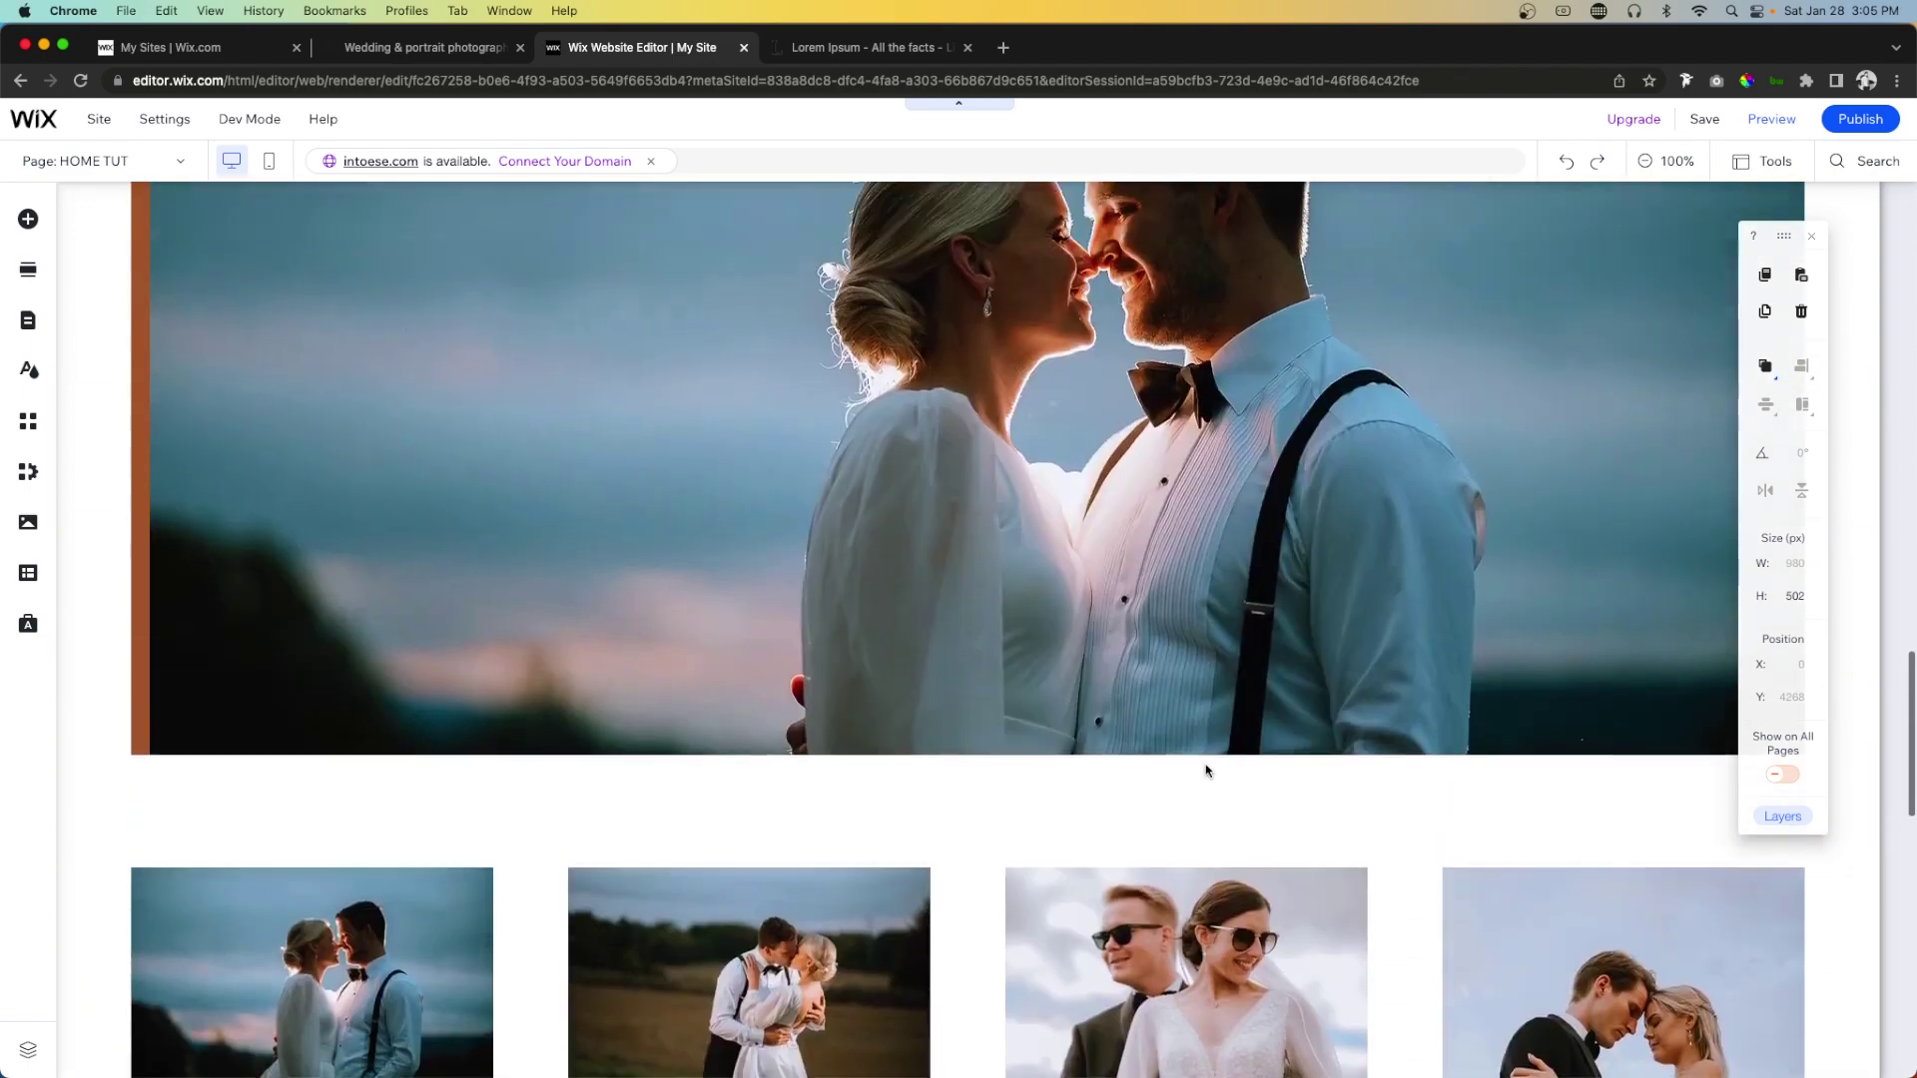
scroll(411, 643, up, 5)
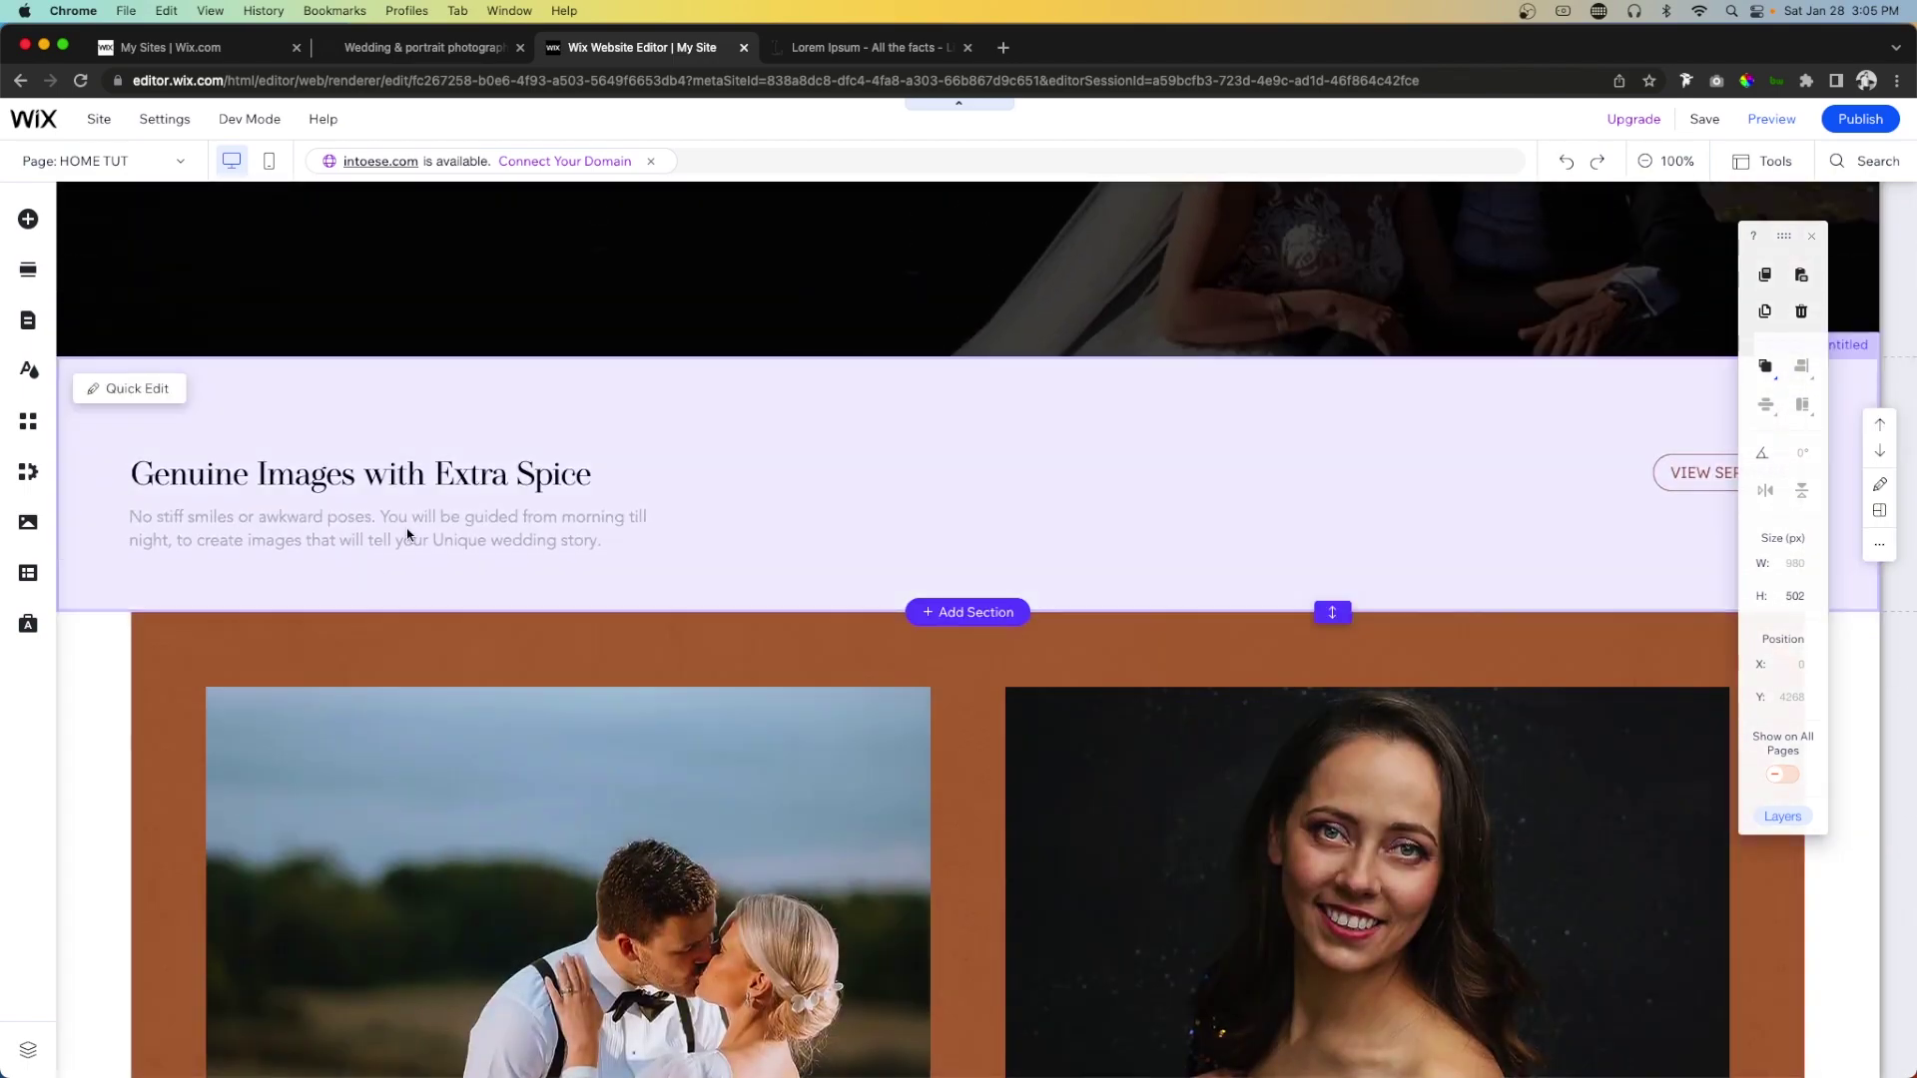
scroll(899, 535, down, 20)
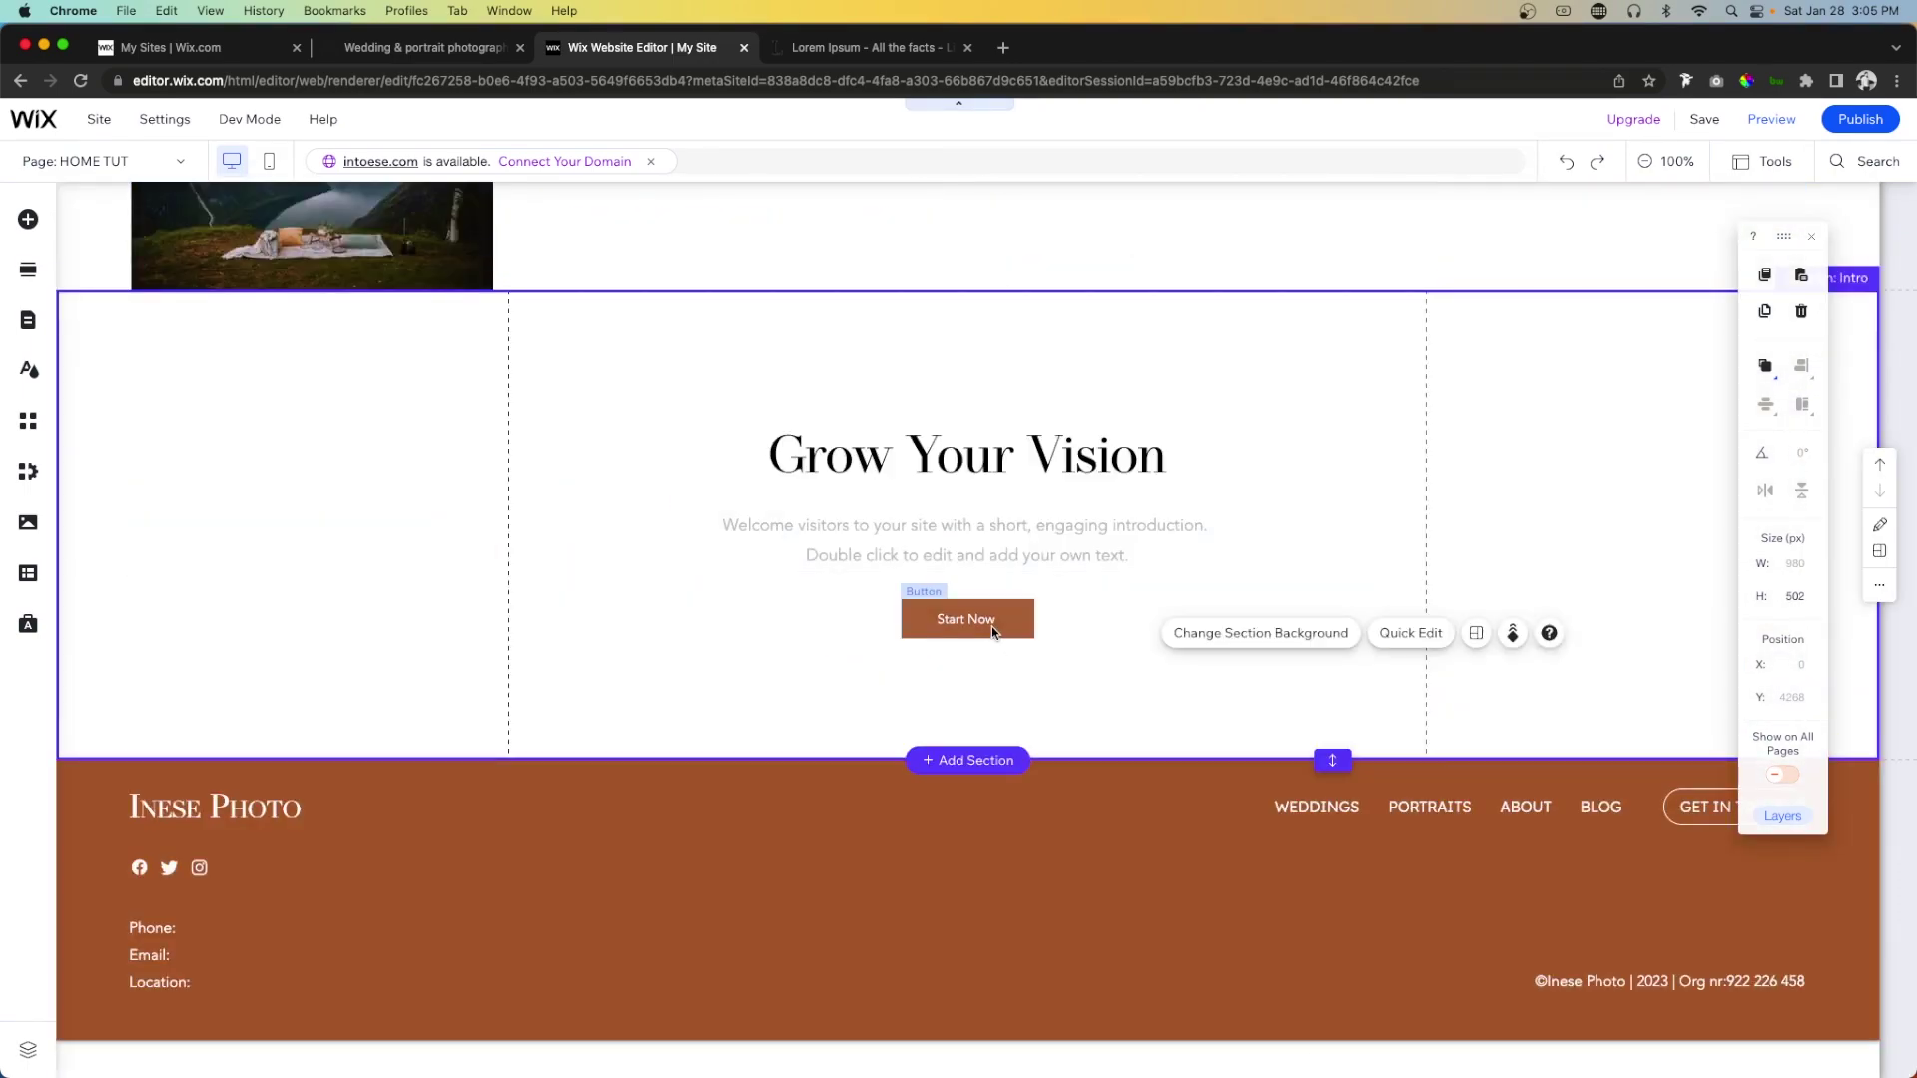
scroll(1435, 580, up, 20)
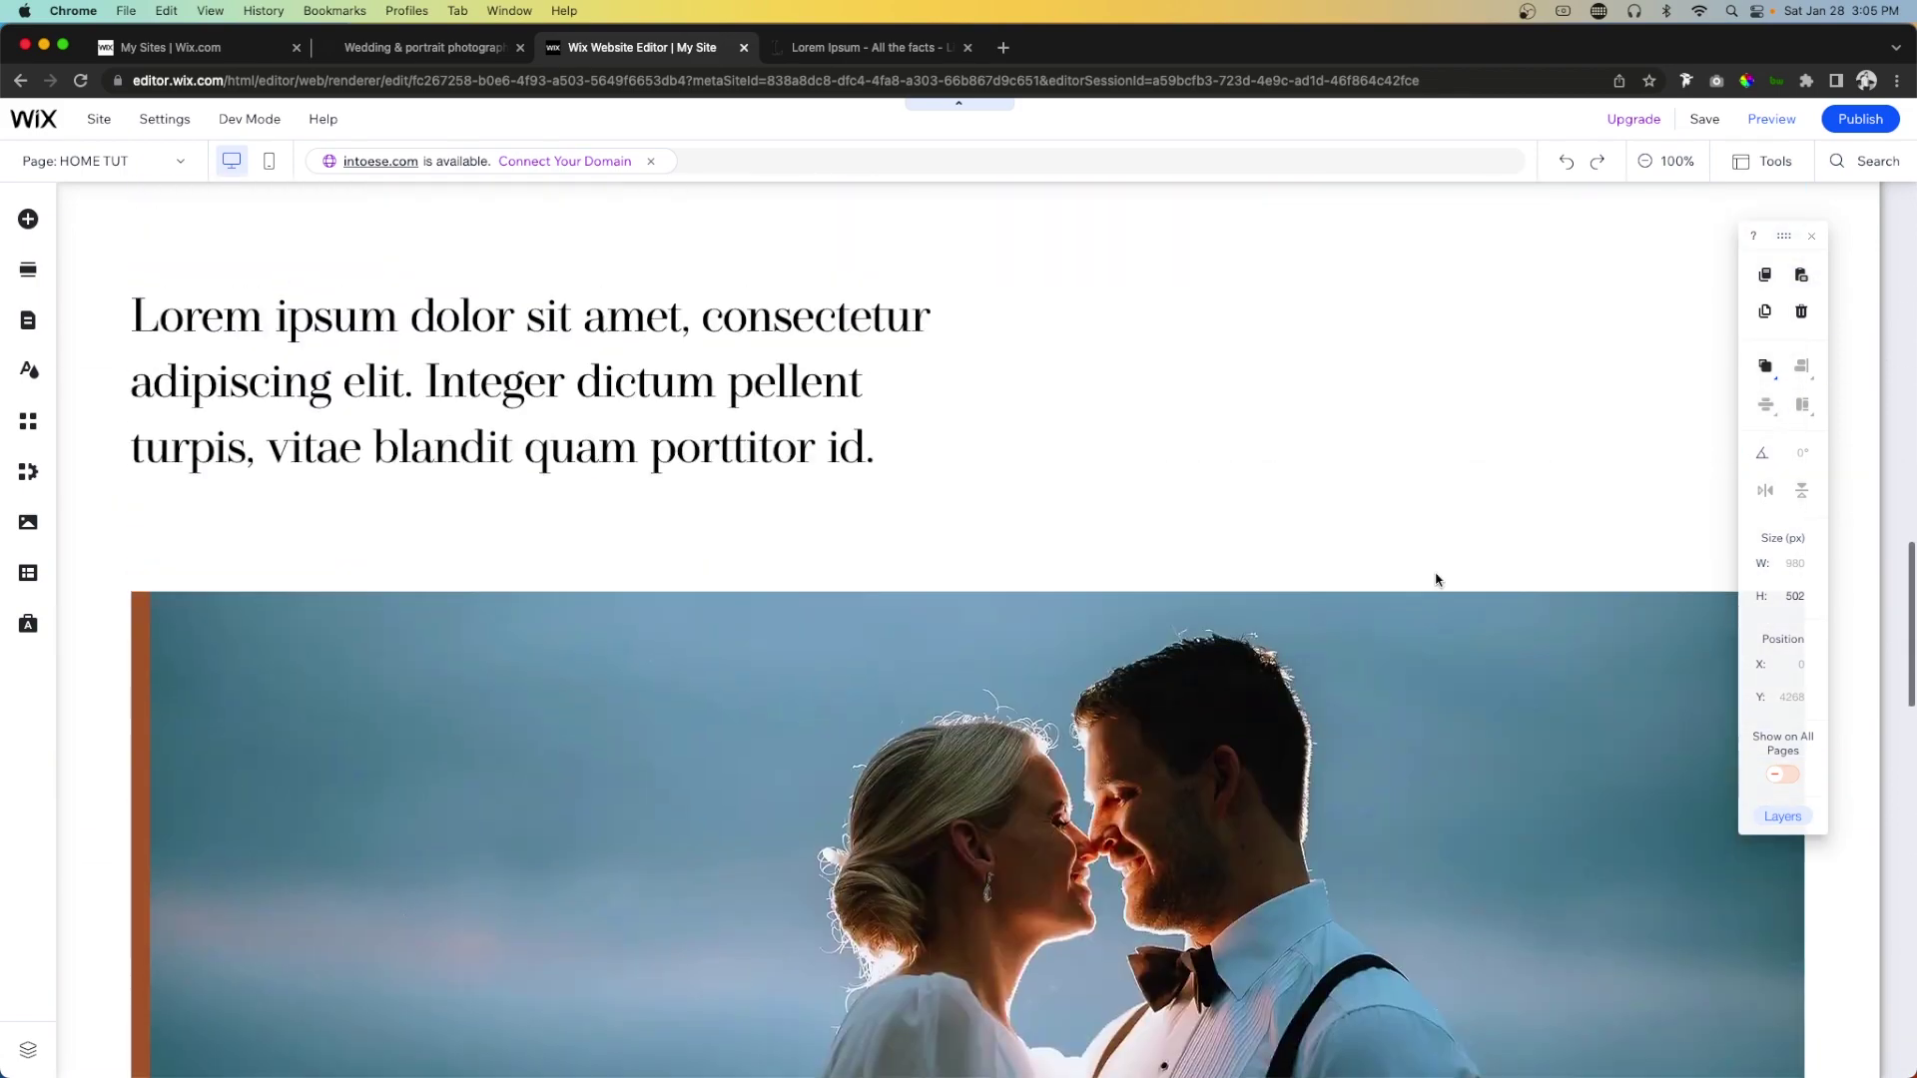
scroll(1435, 580, up, 5)
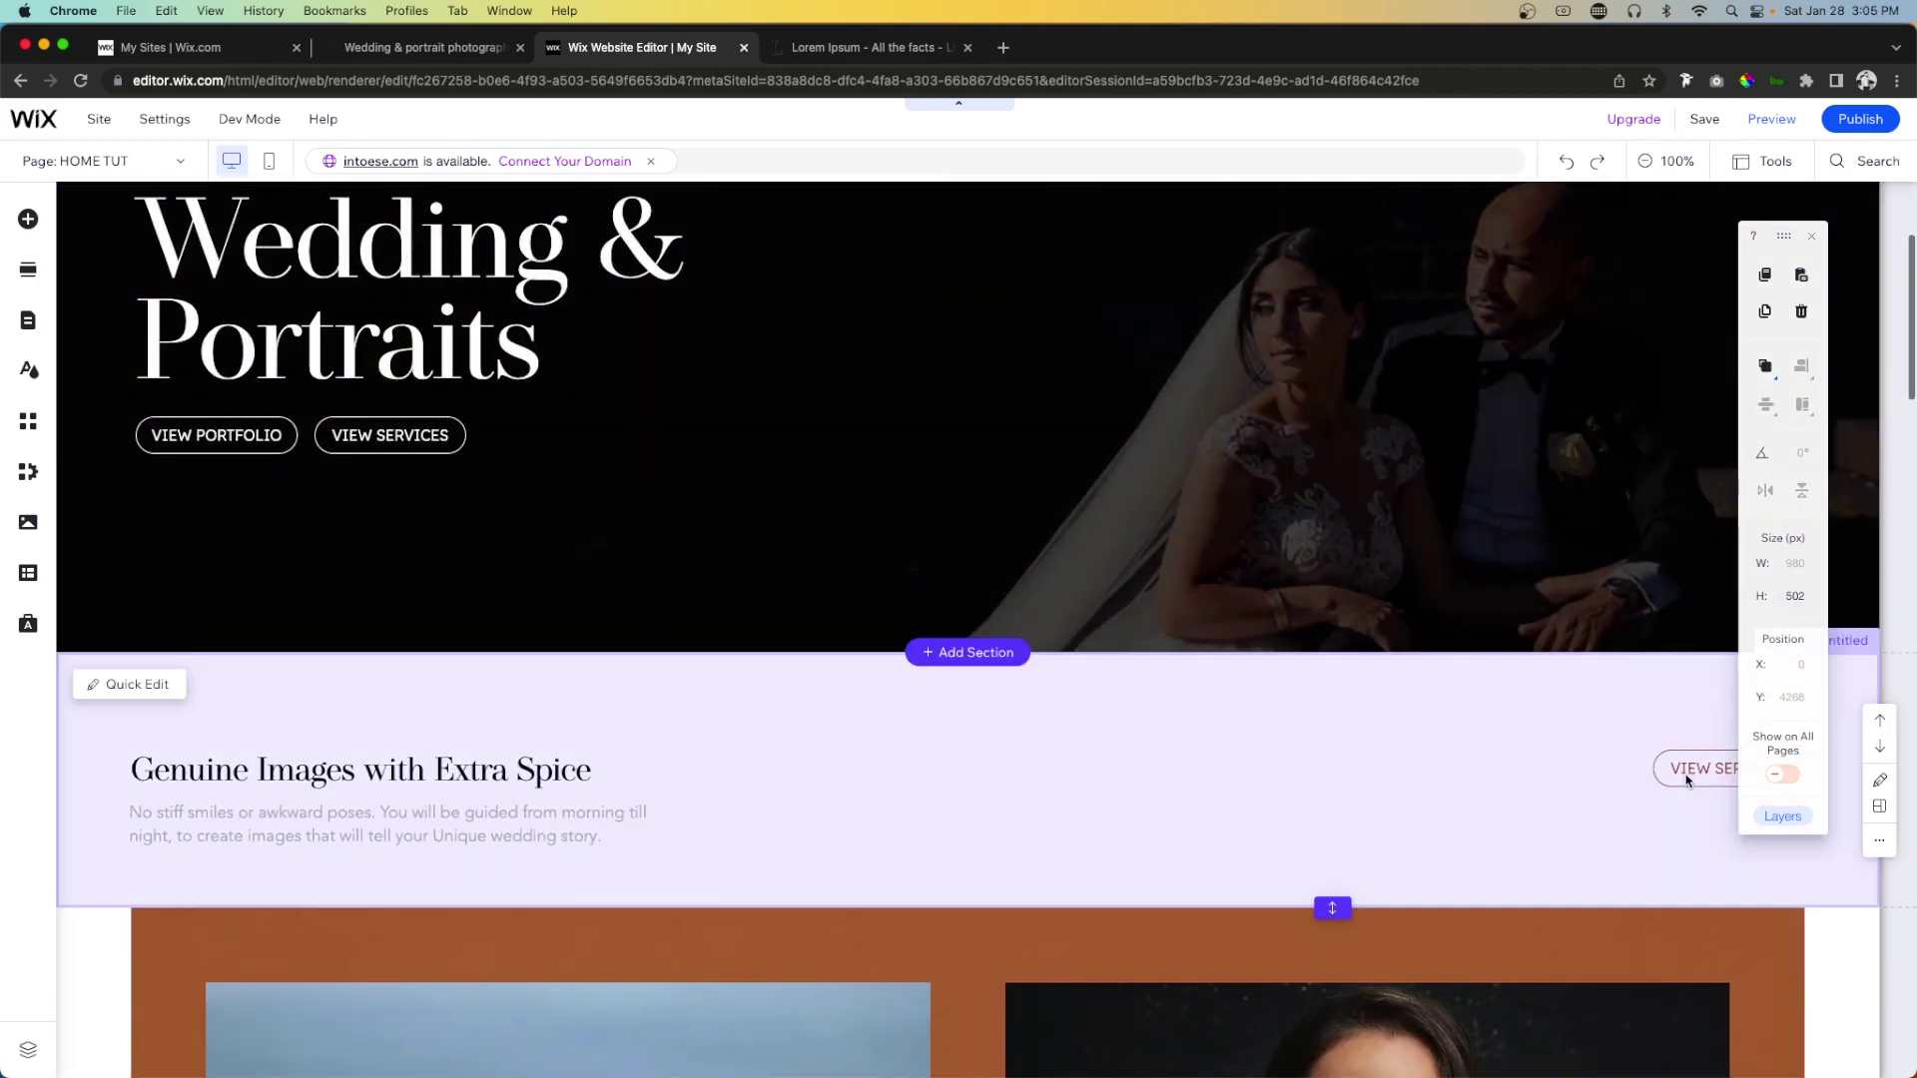
click(1677, 768)
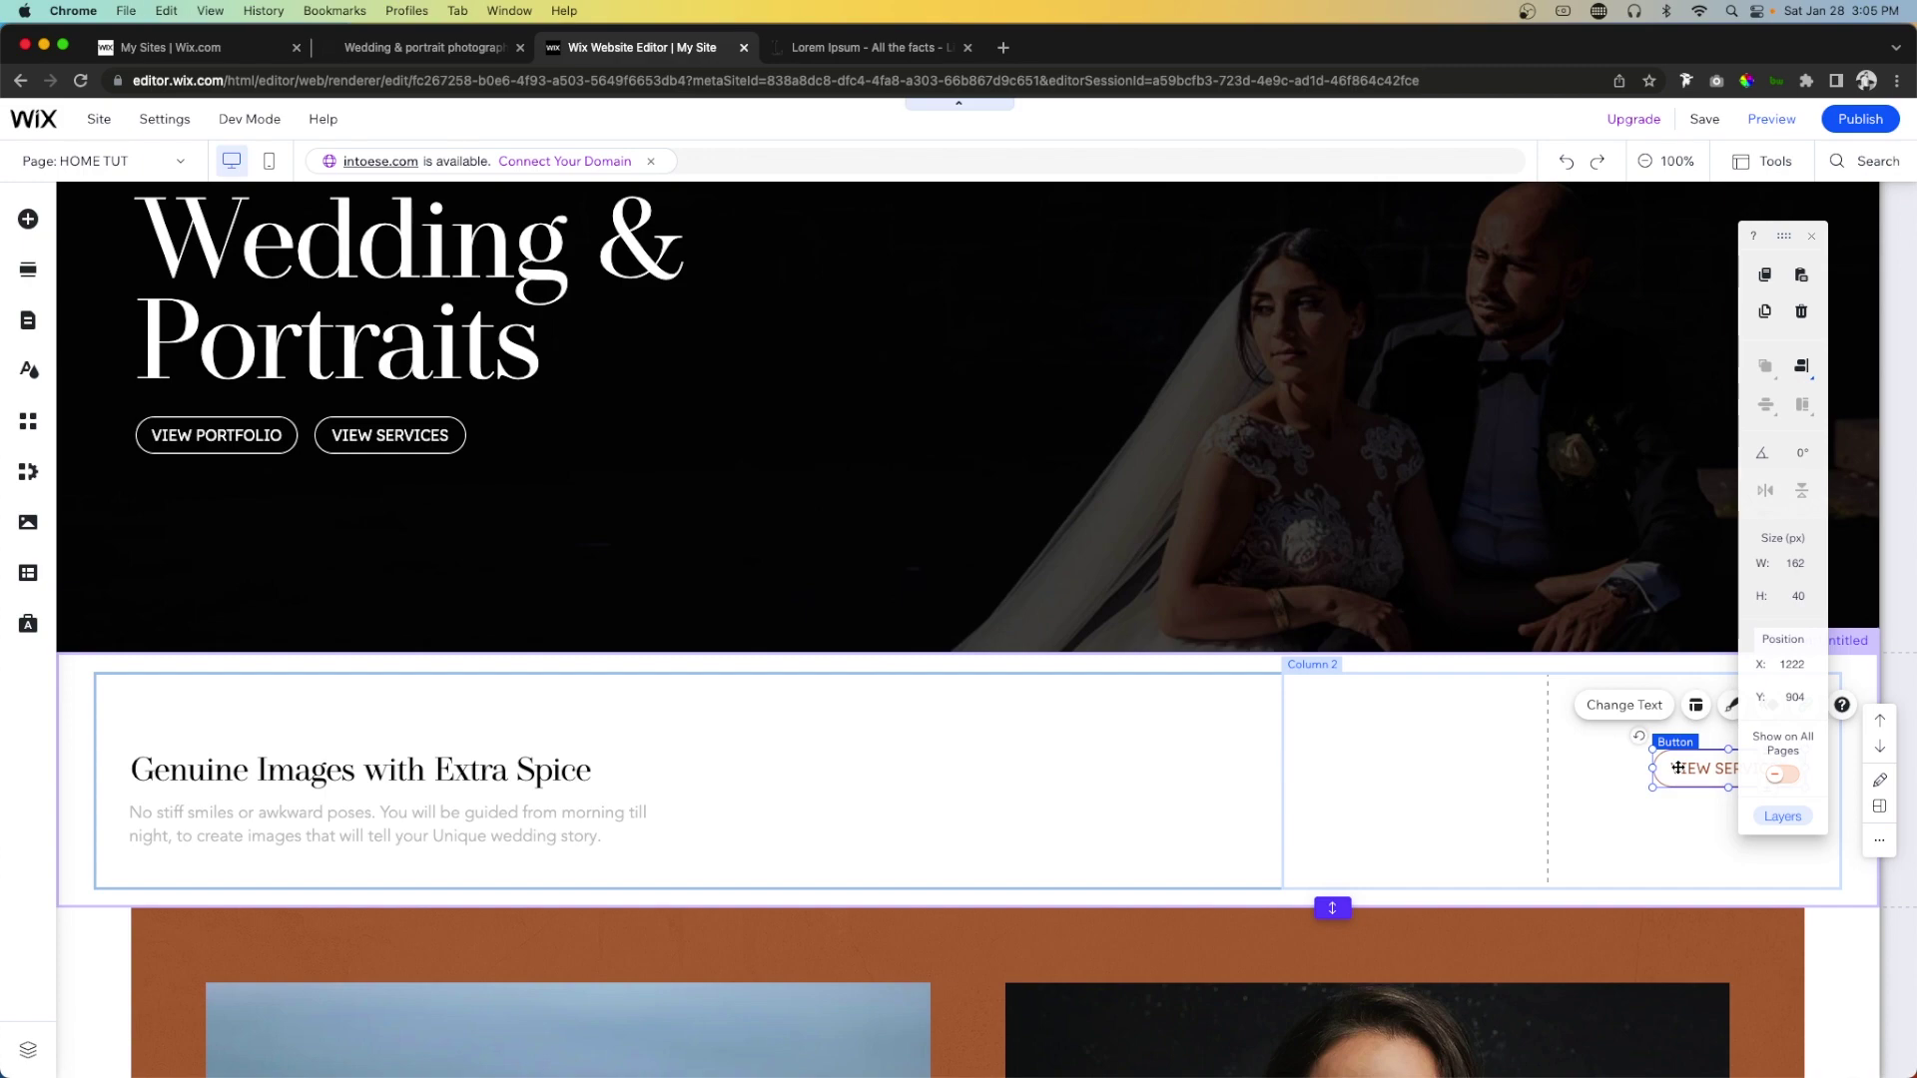
scroll(1116, 693, down, 20)
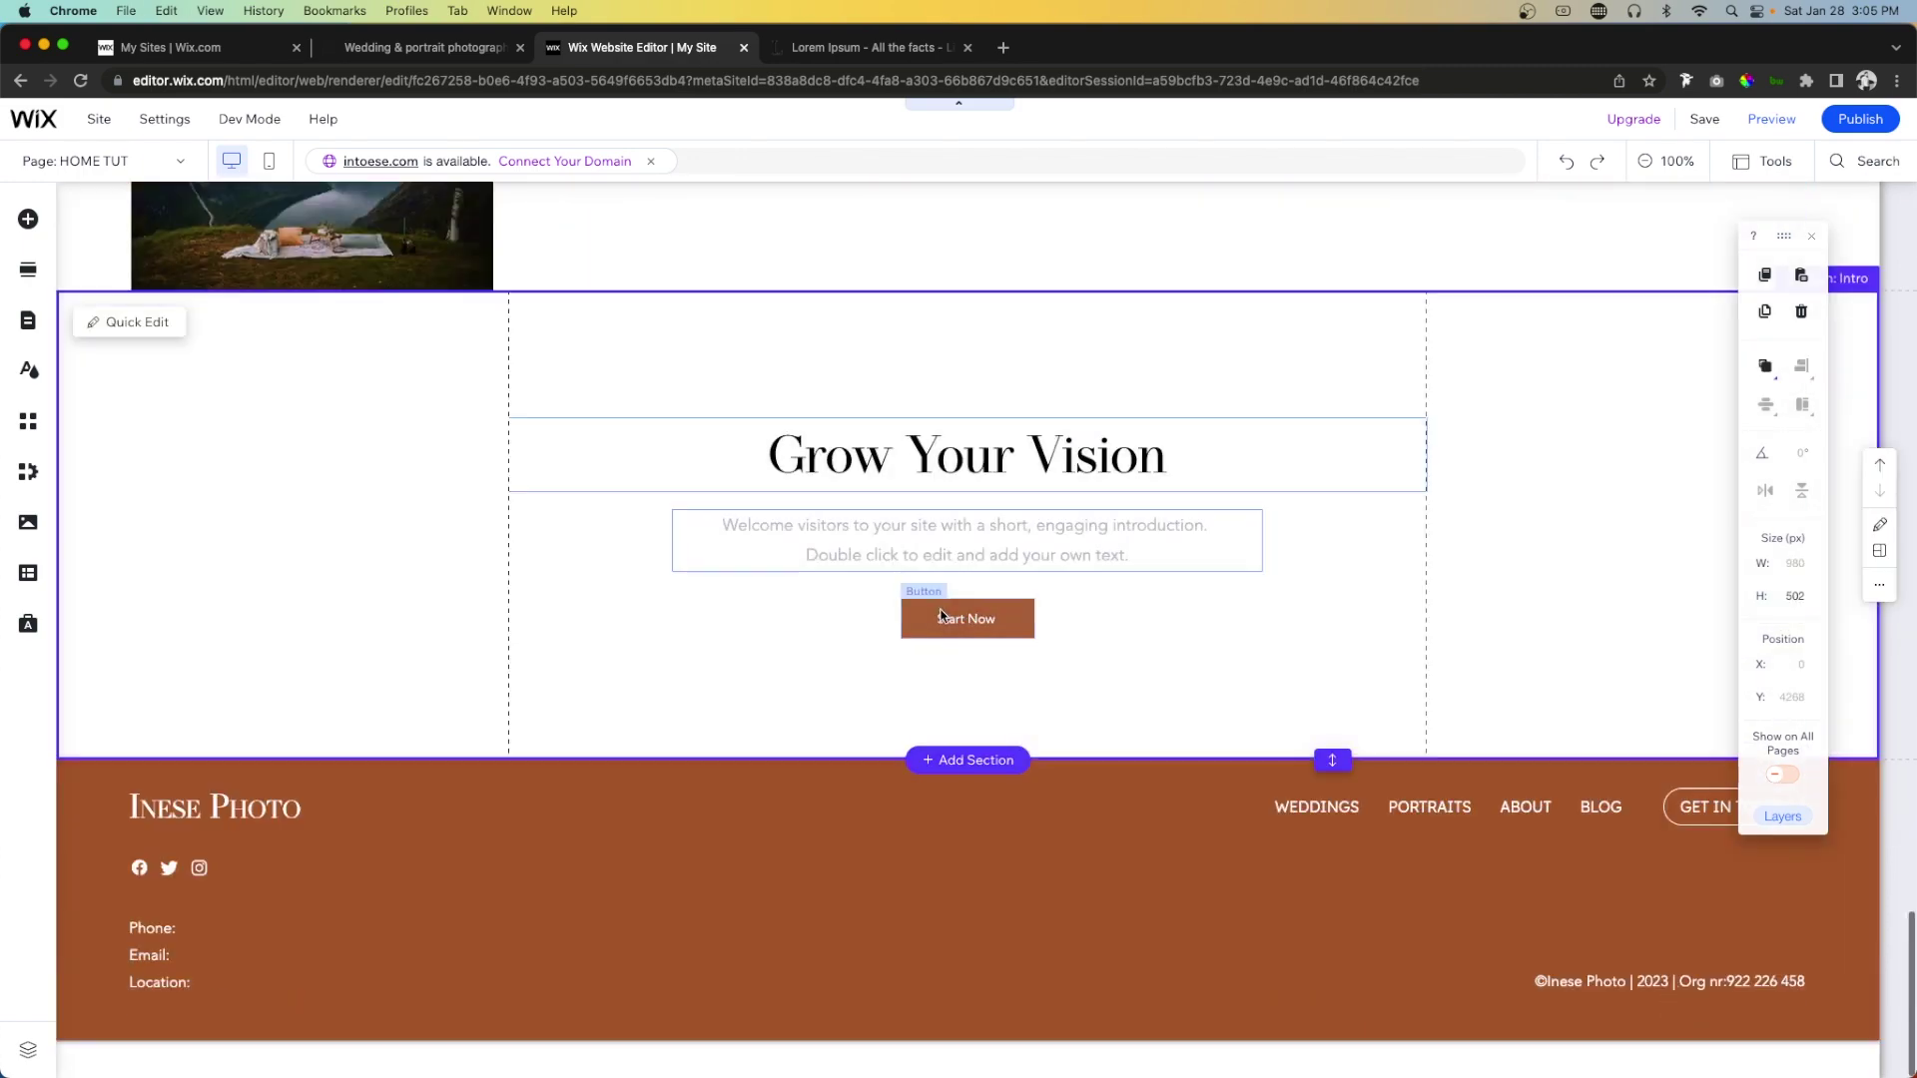
click(1043, 620)
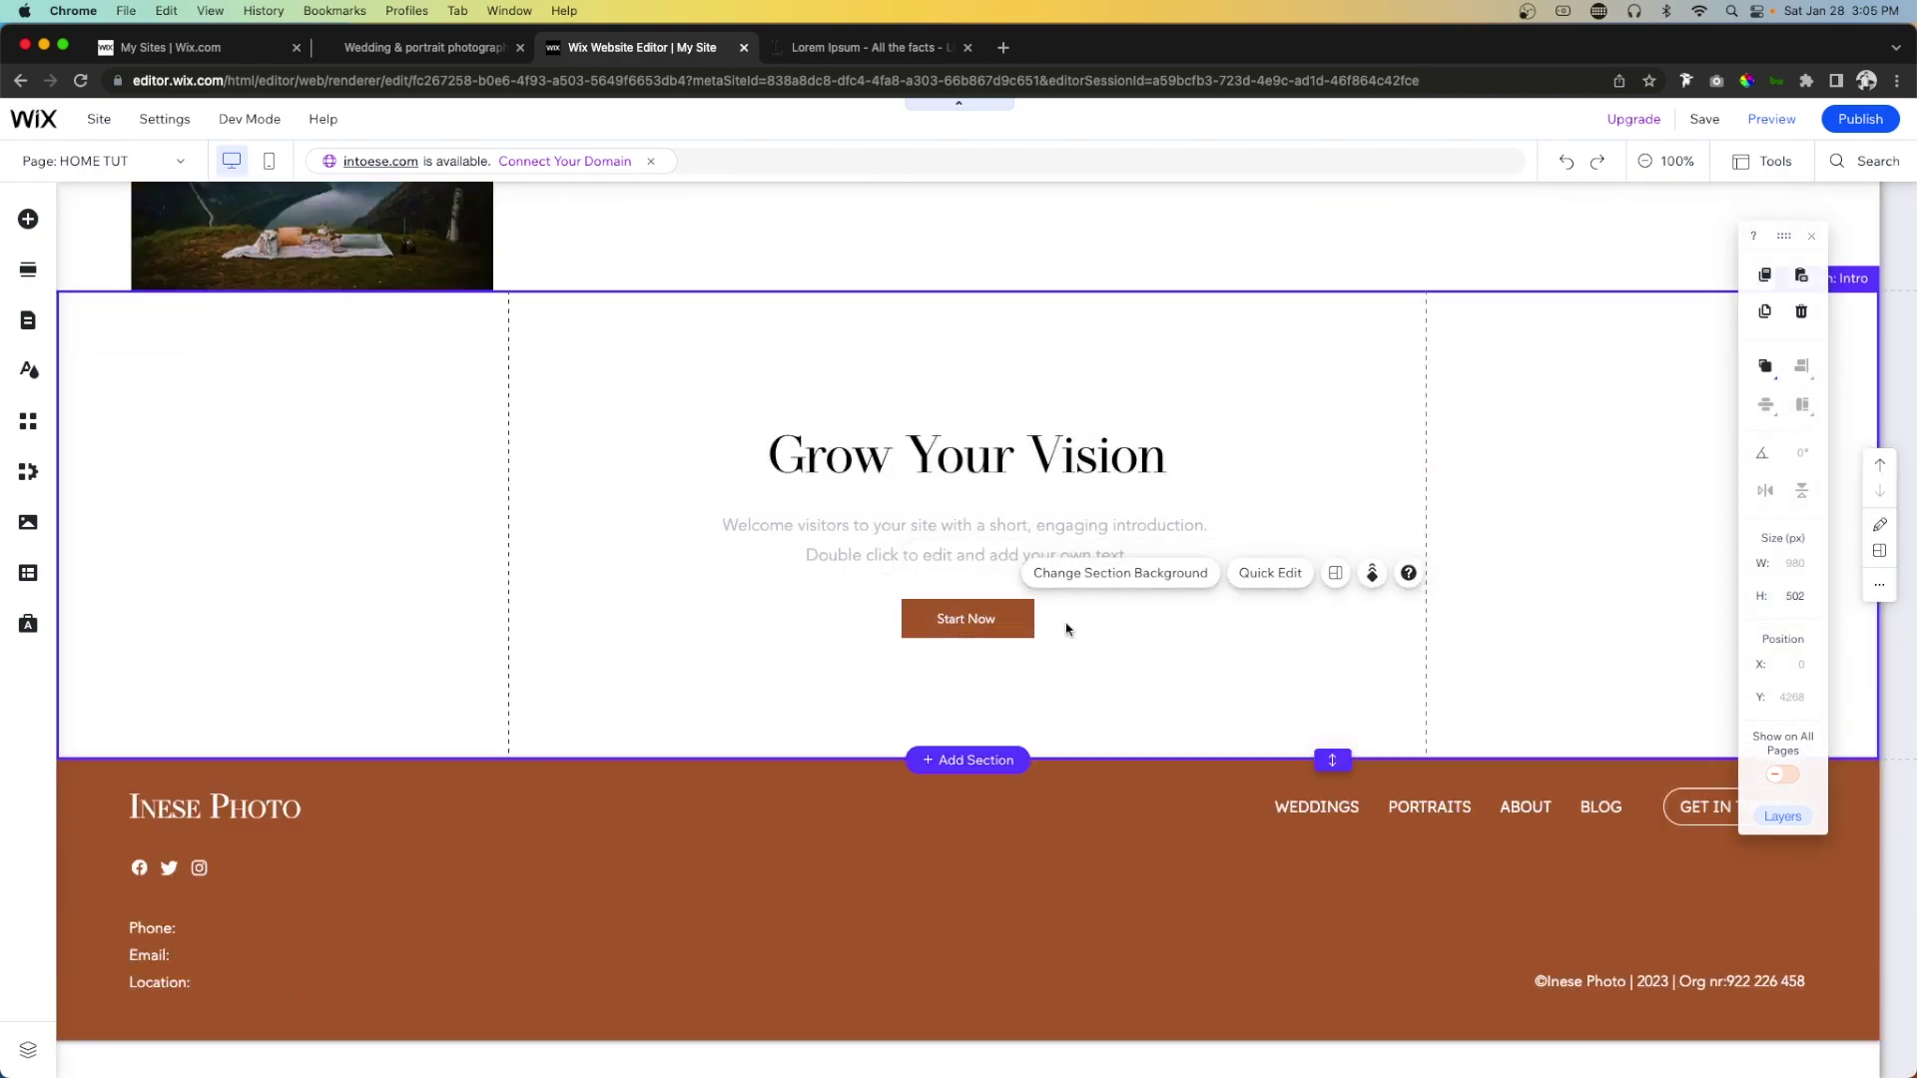
click(972, 620)
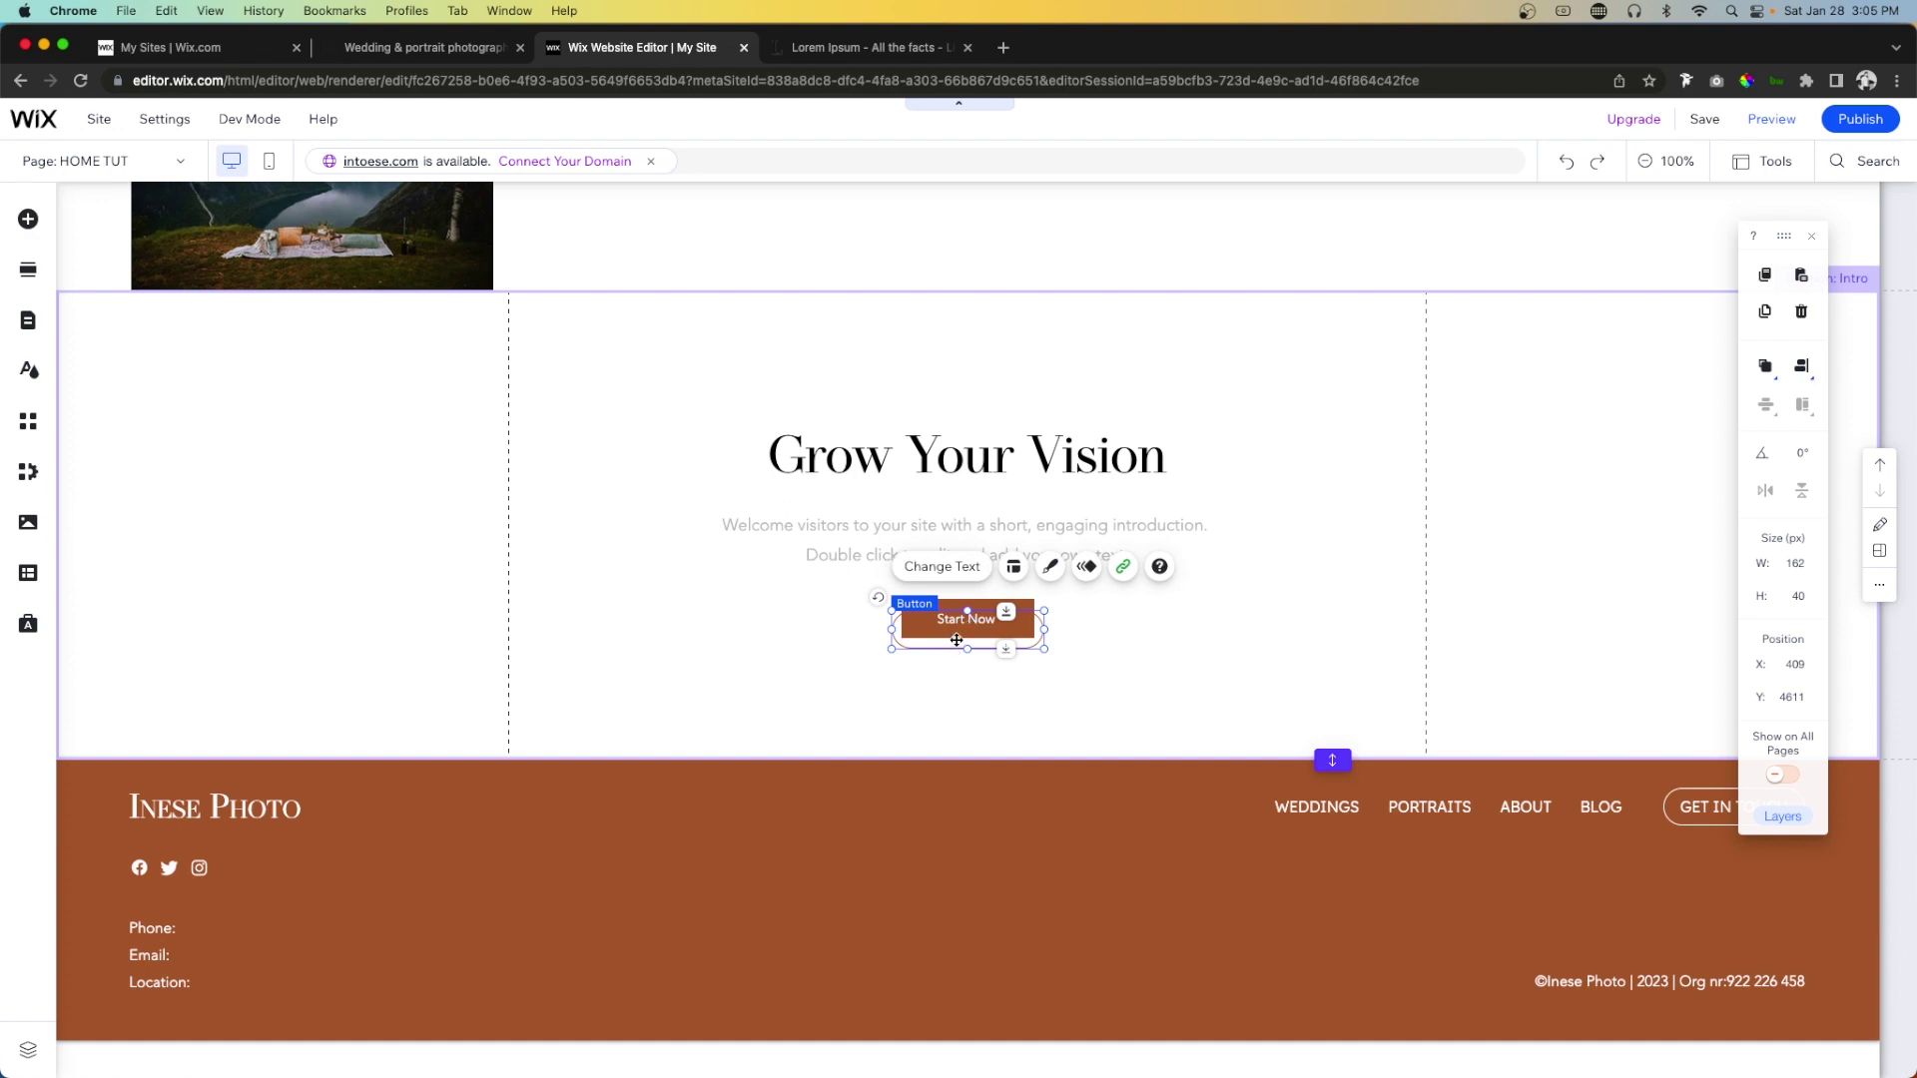
drag(956, 640, 954, 625)
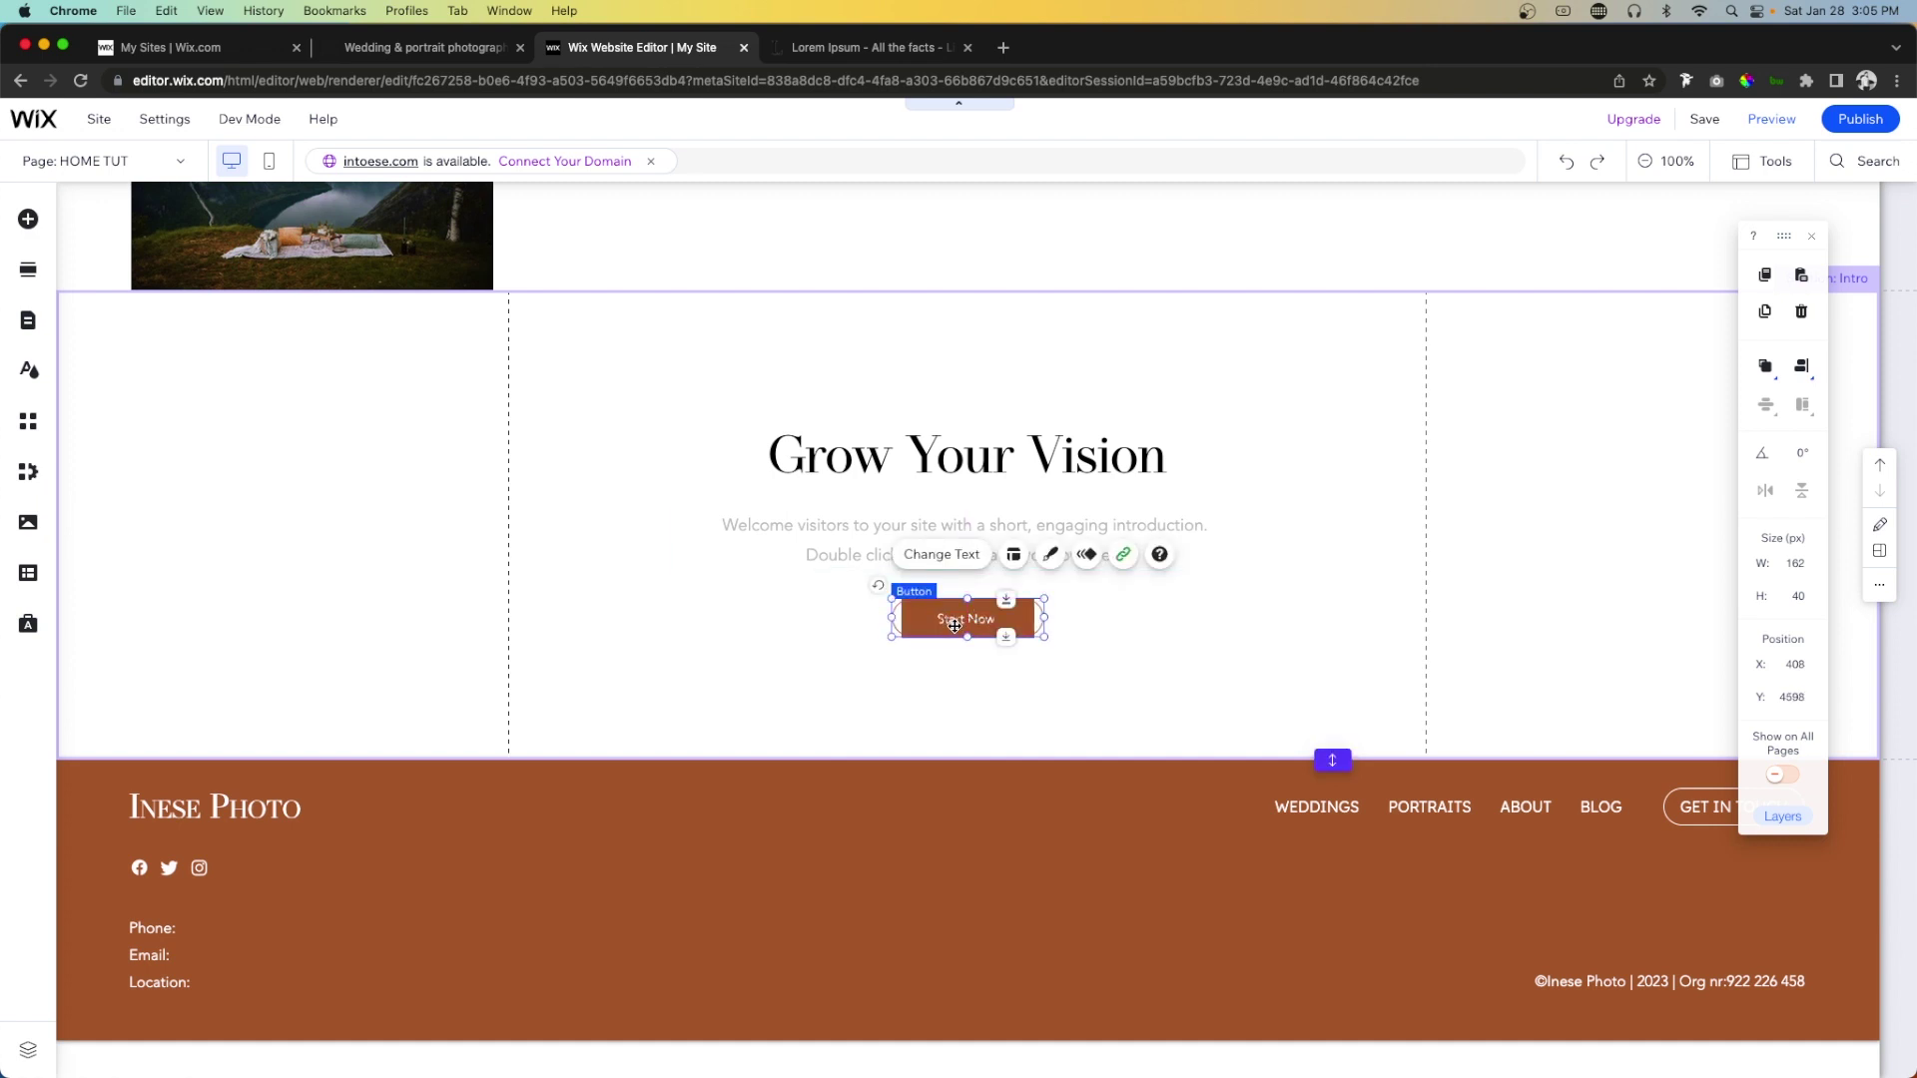
Delete the Start Now button and put the copied View Services button in its place.
key(shift+Up)
key(shift+Up)
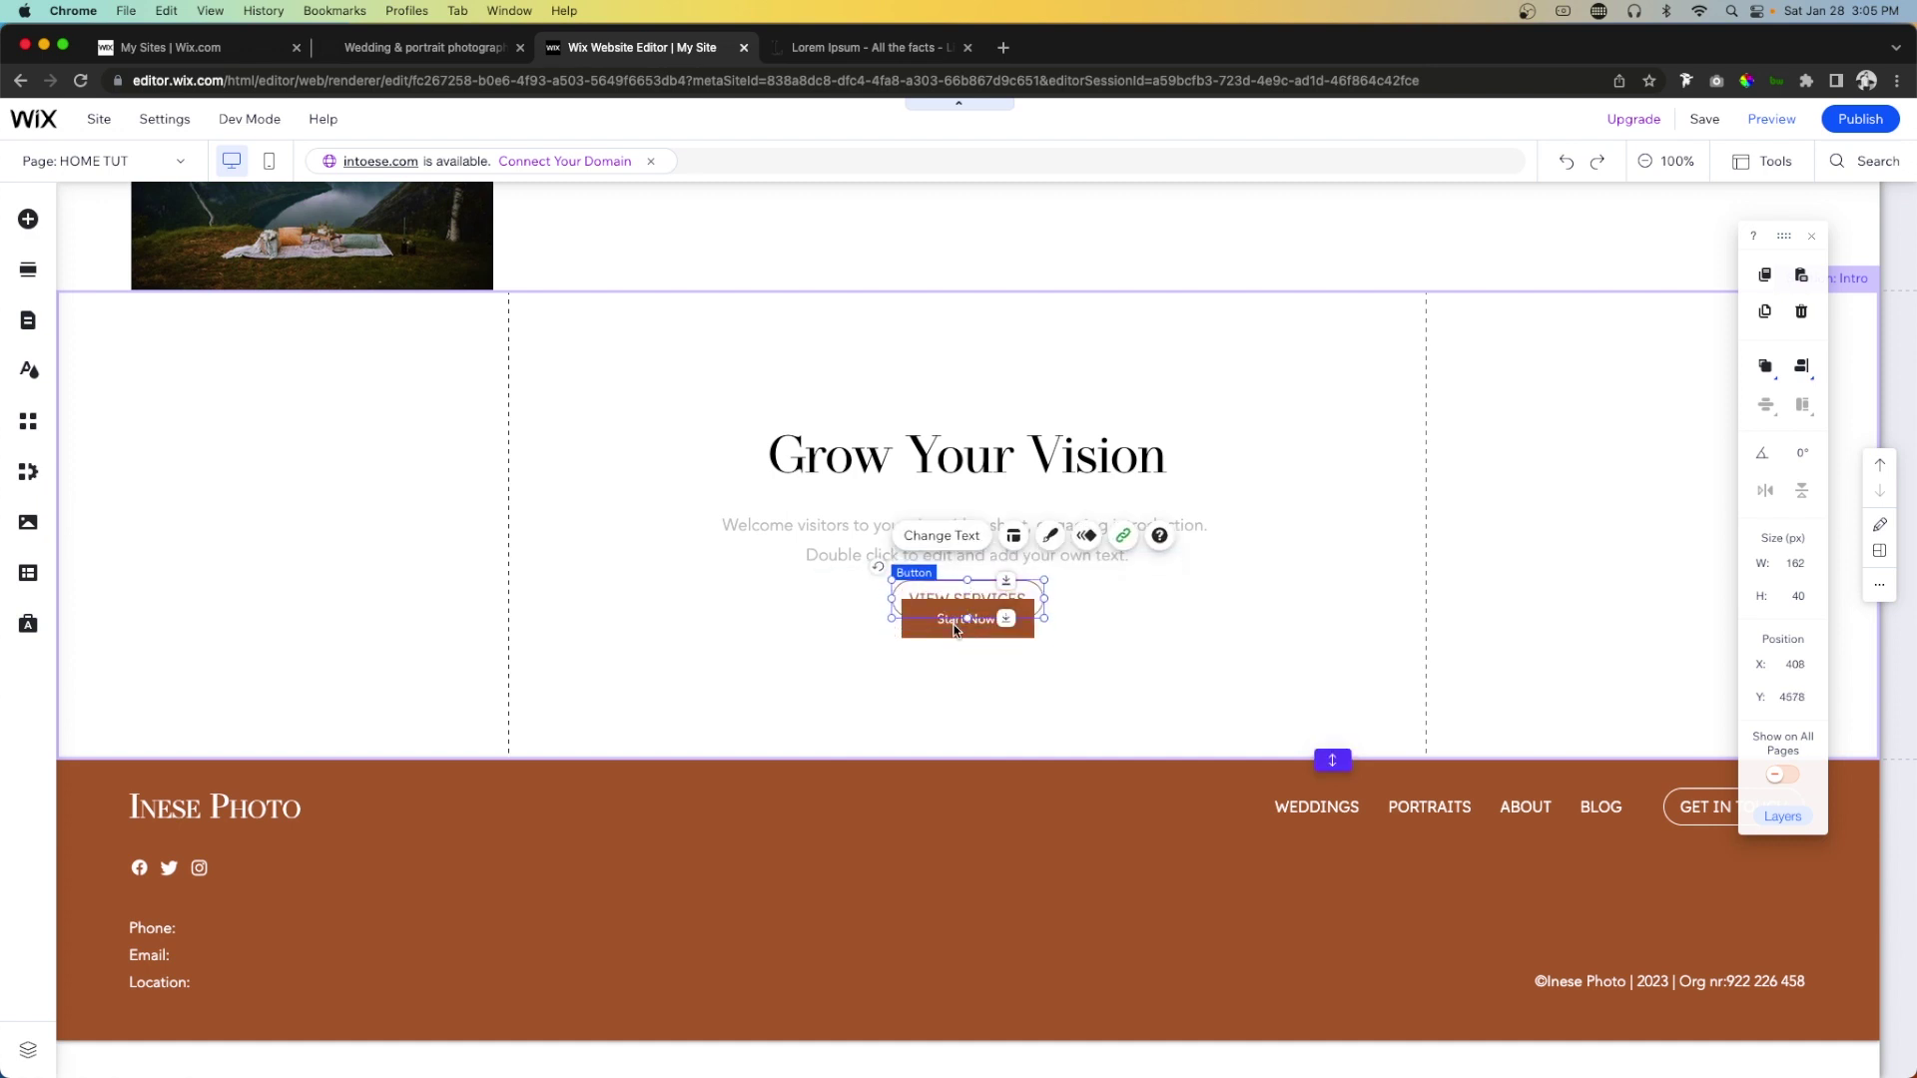
click(981, 629)
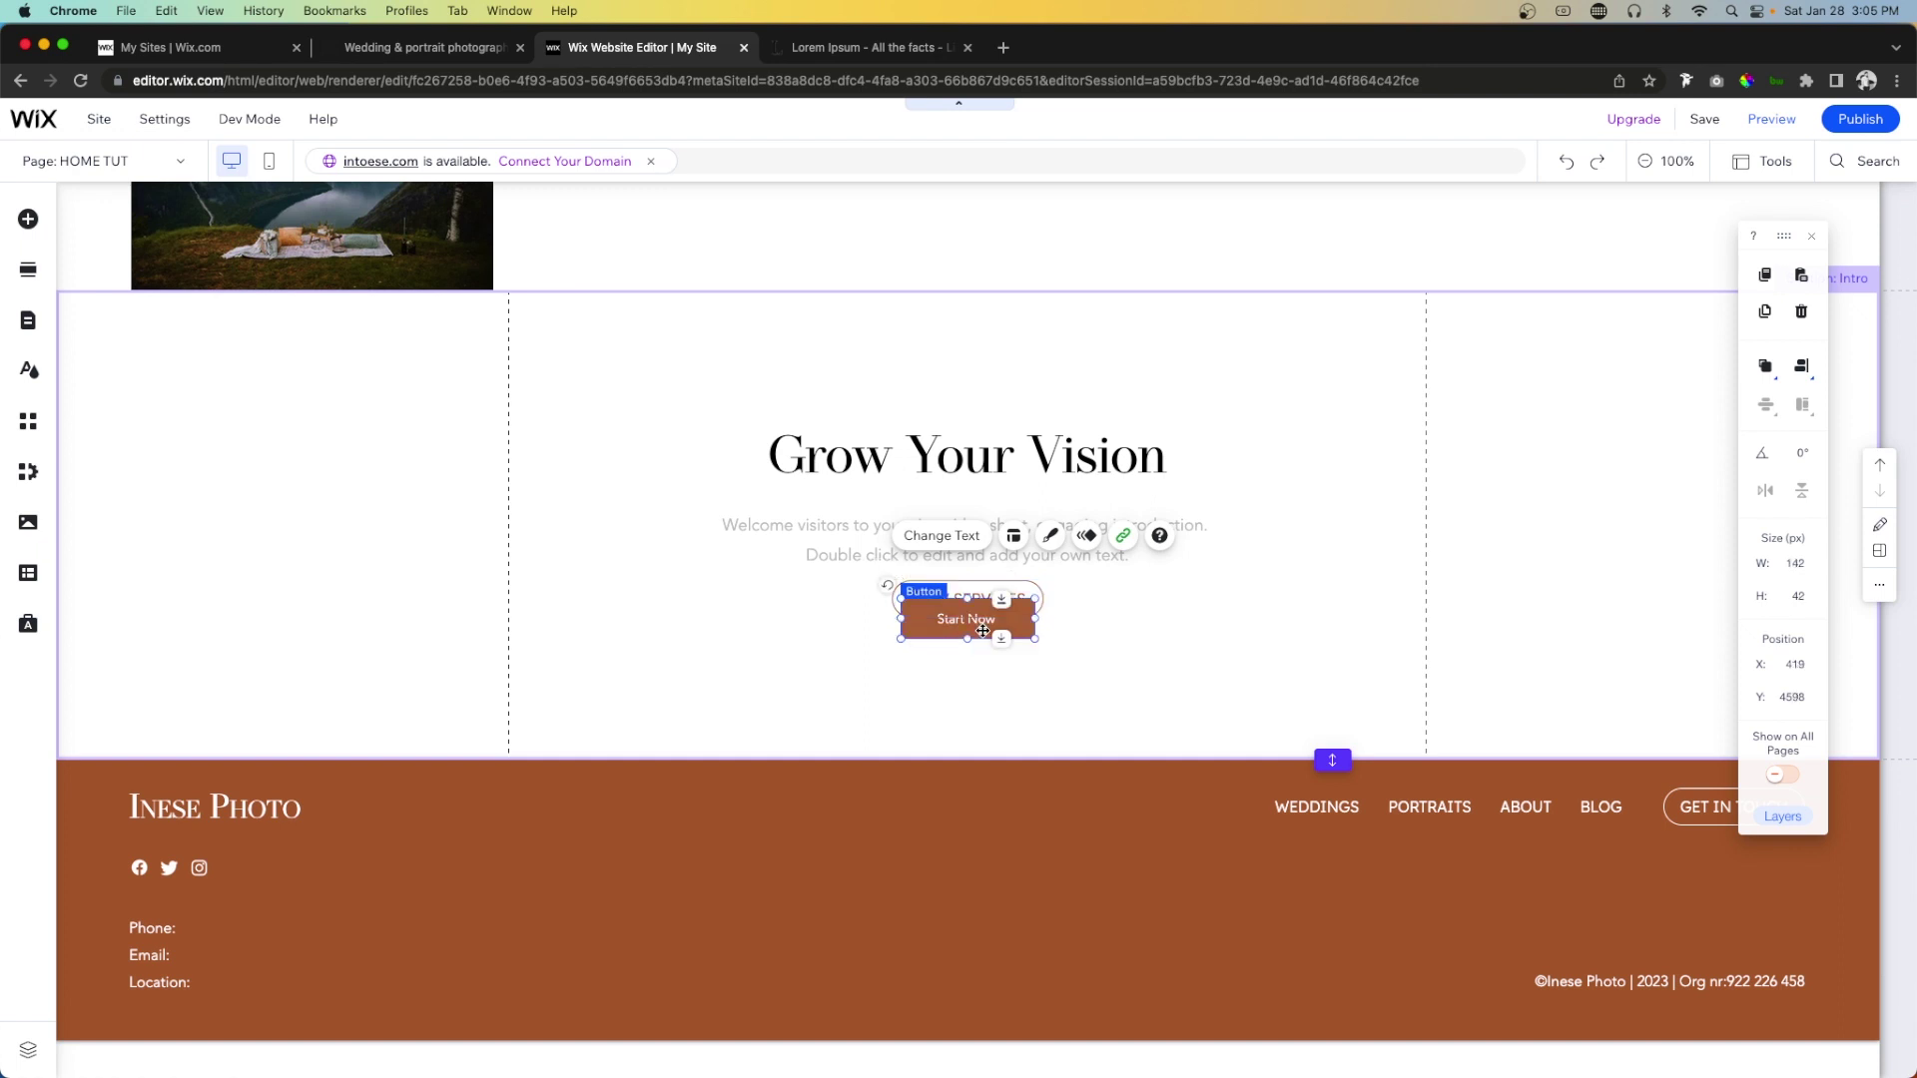
key(Delete)
click(960, 596)
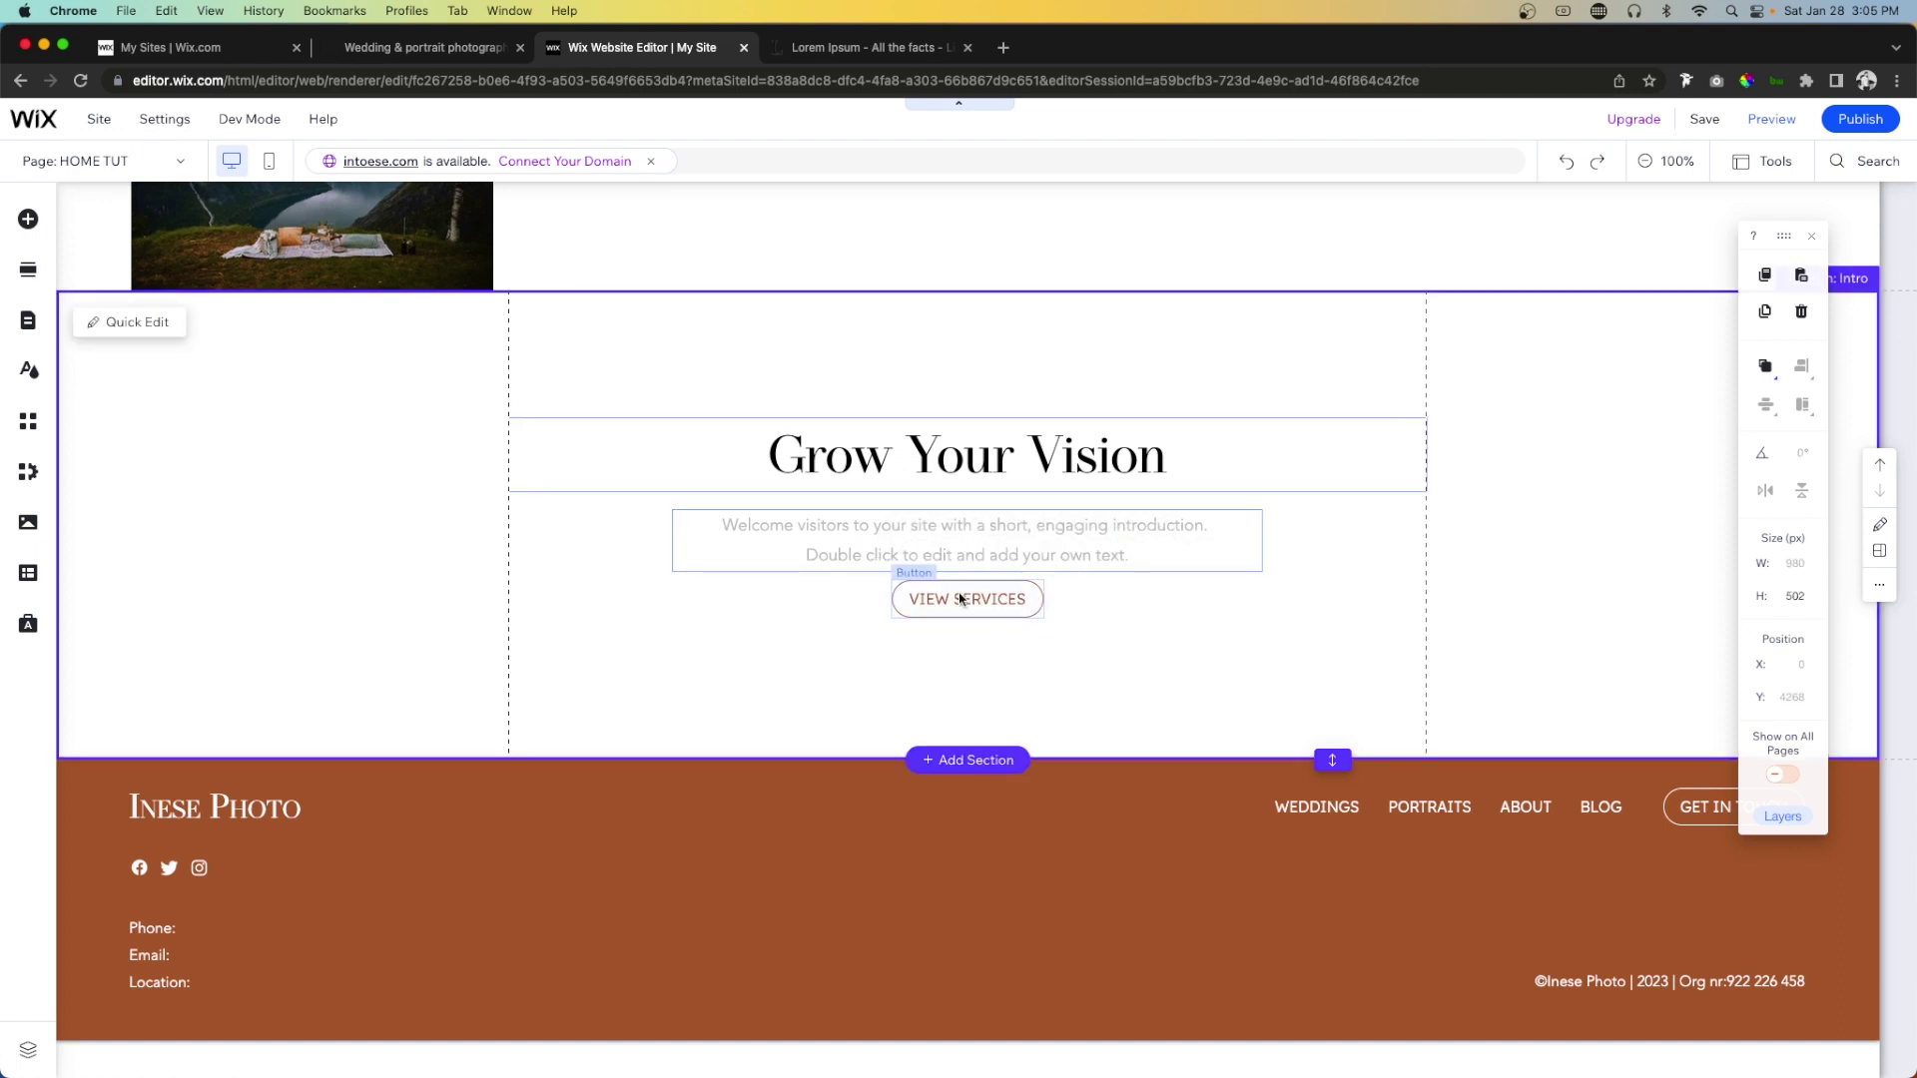
key(shift+Down)
key(shift+Down)
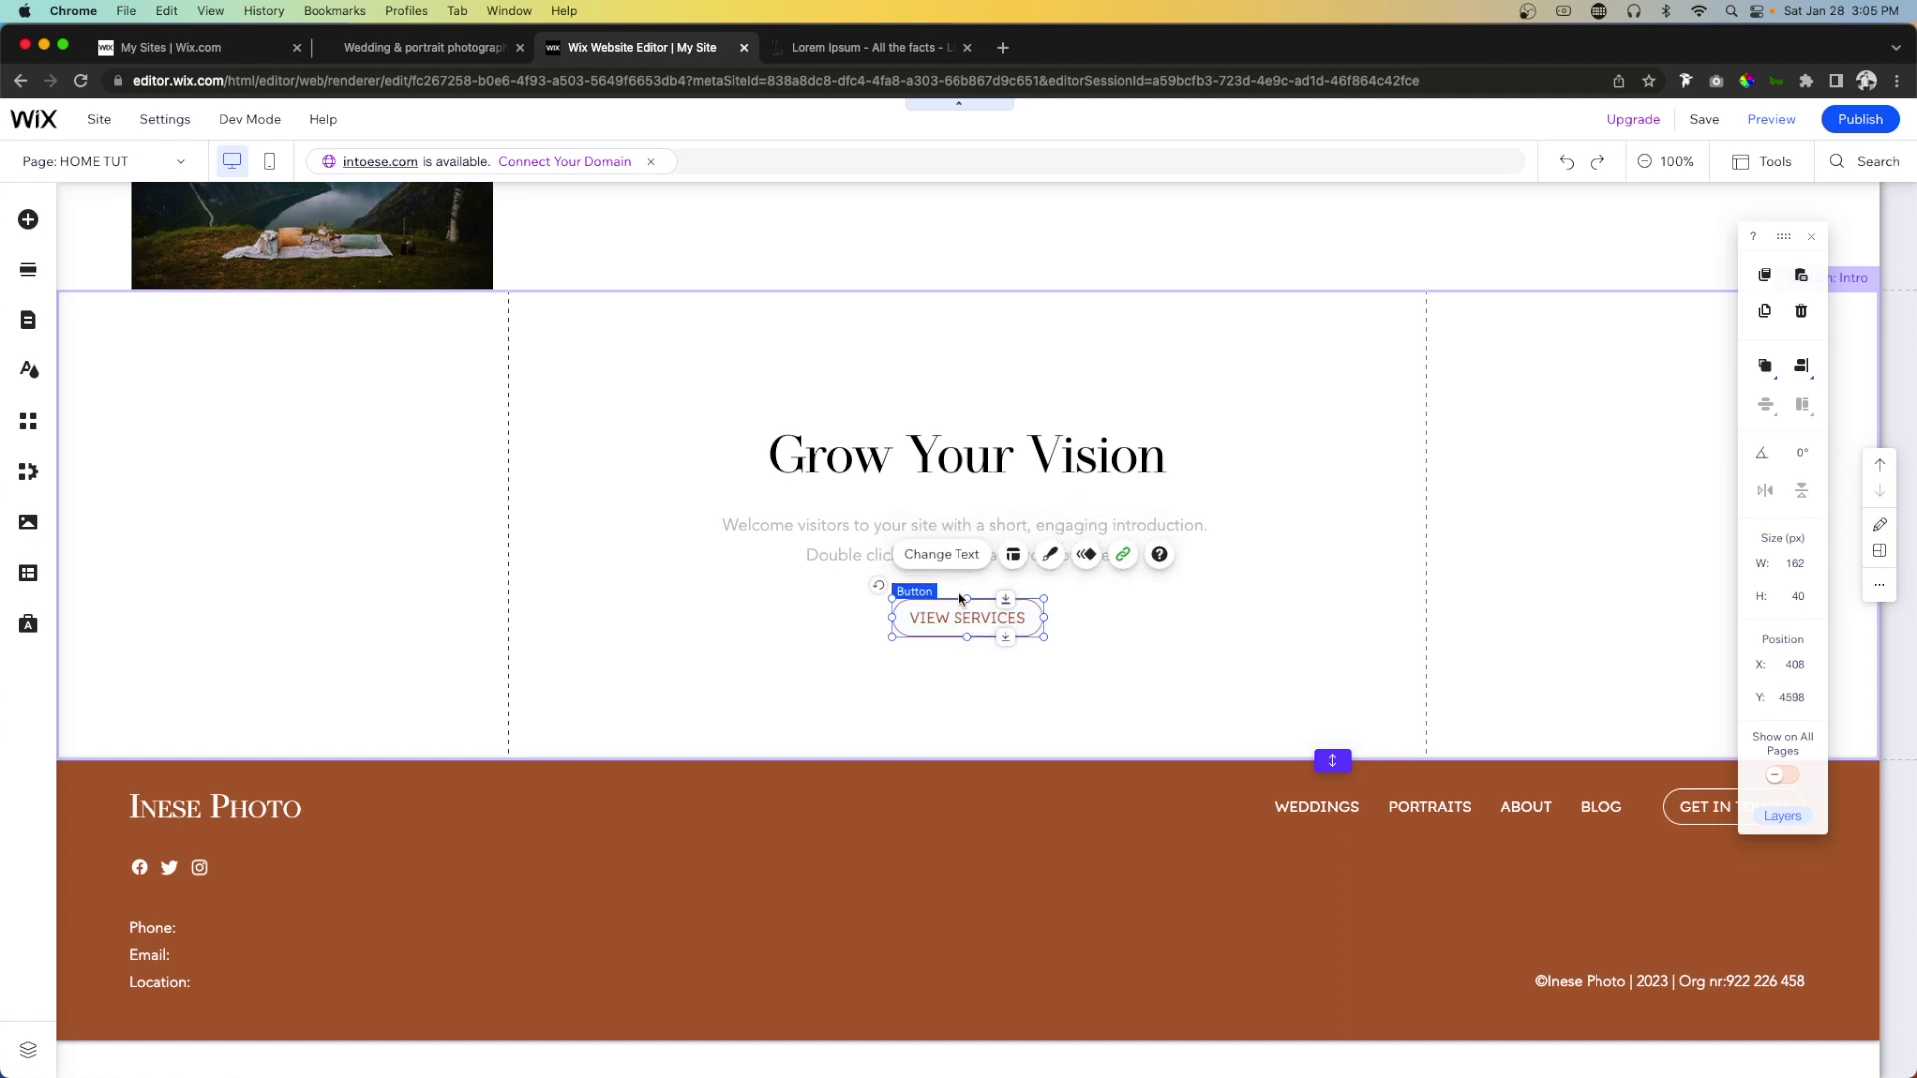
Change the copied button's label to GET IN TOUCH.
click(921, 556)
text(GET )
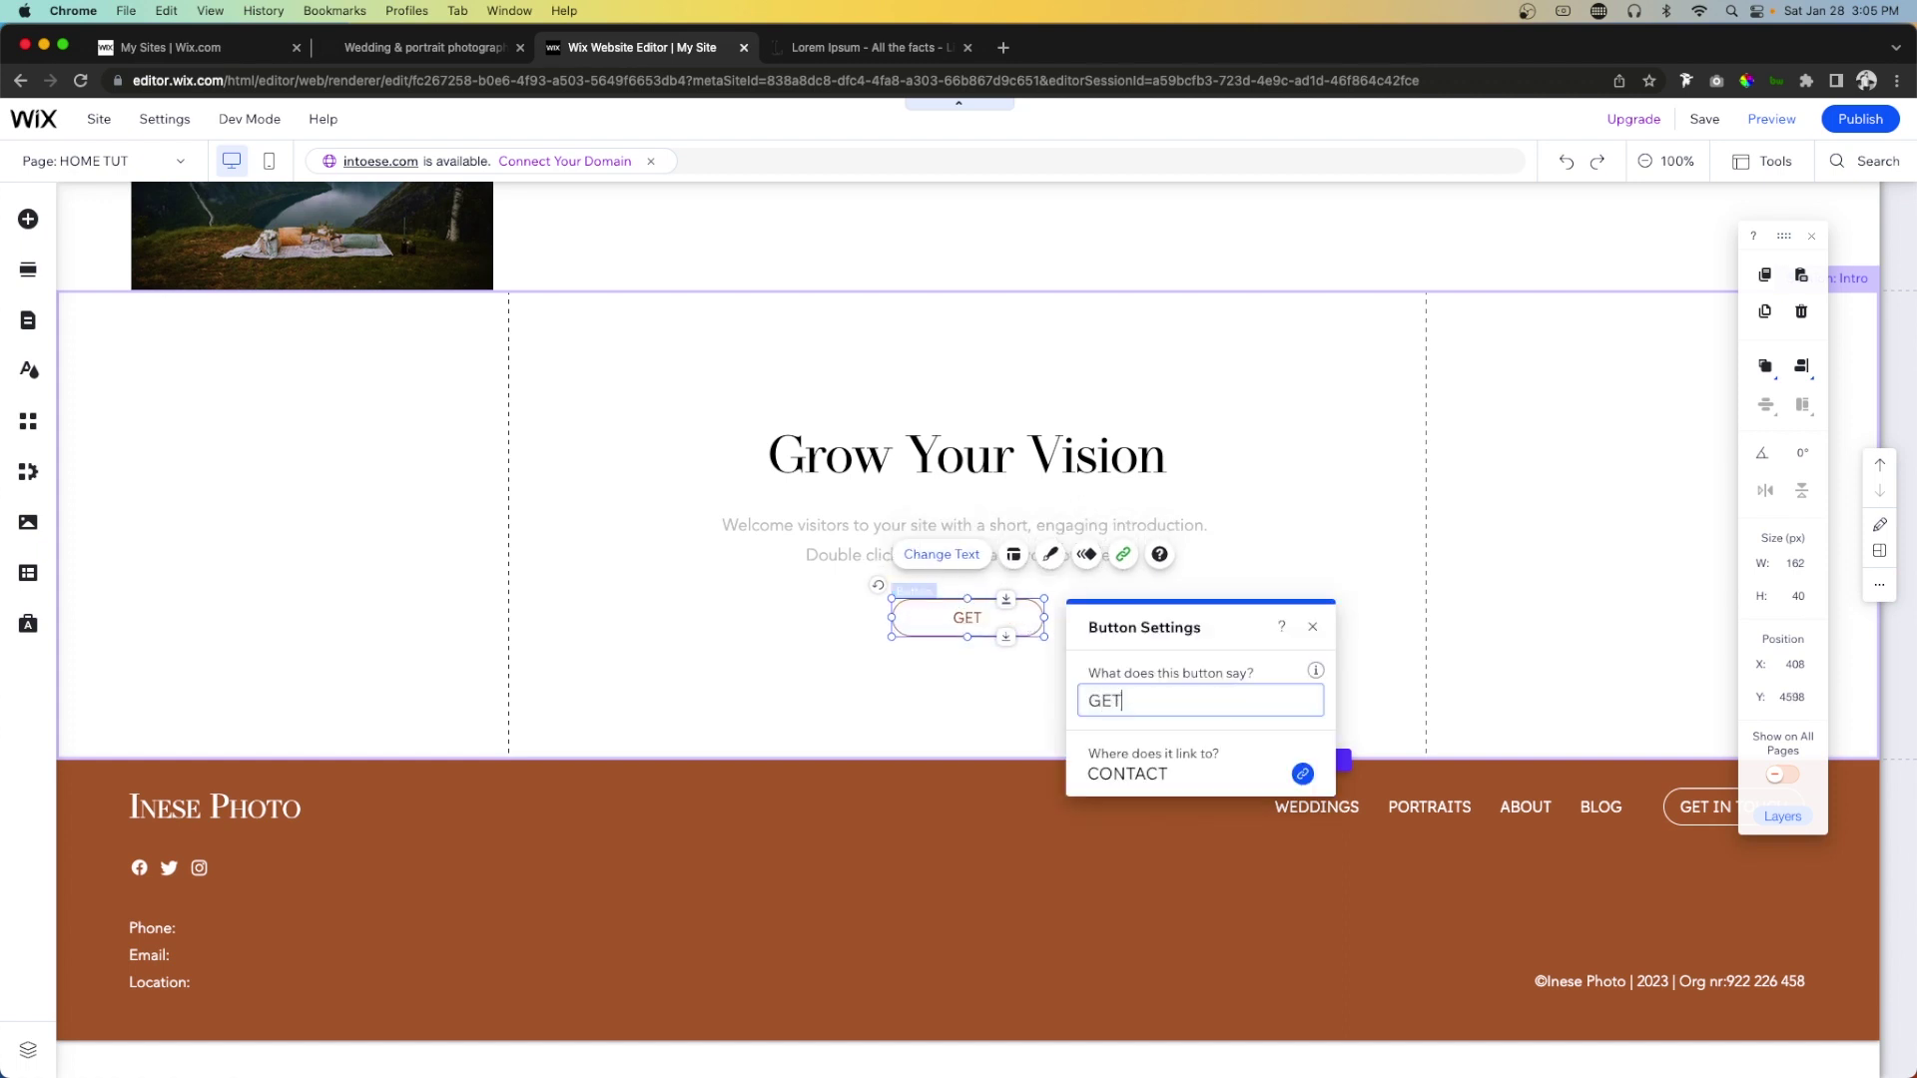
text(INT)
key(BackSpace)
text(NTO)
key(BackSpace)
key(BackSpace)
text(TOUCH)
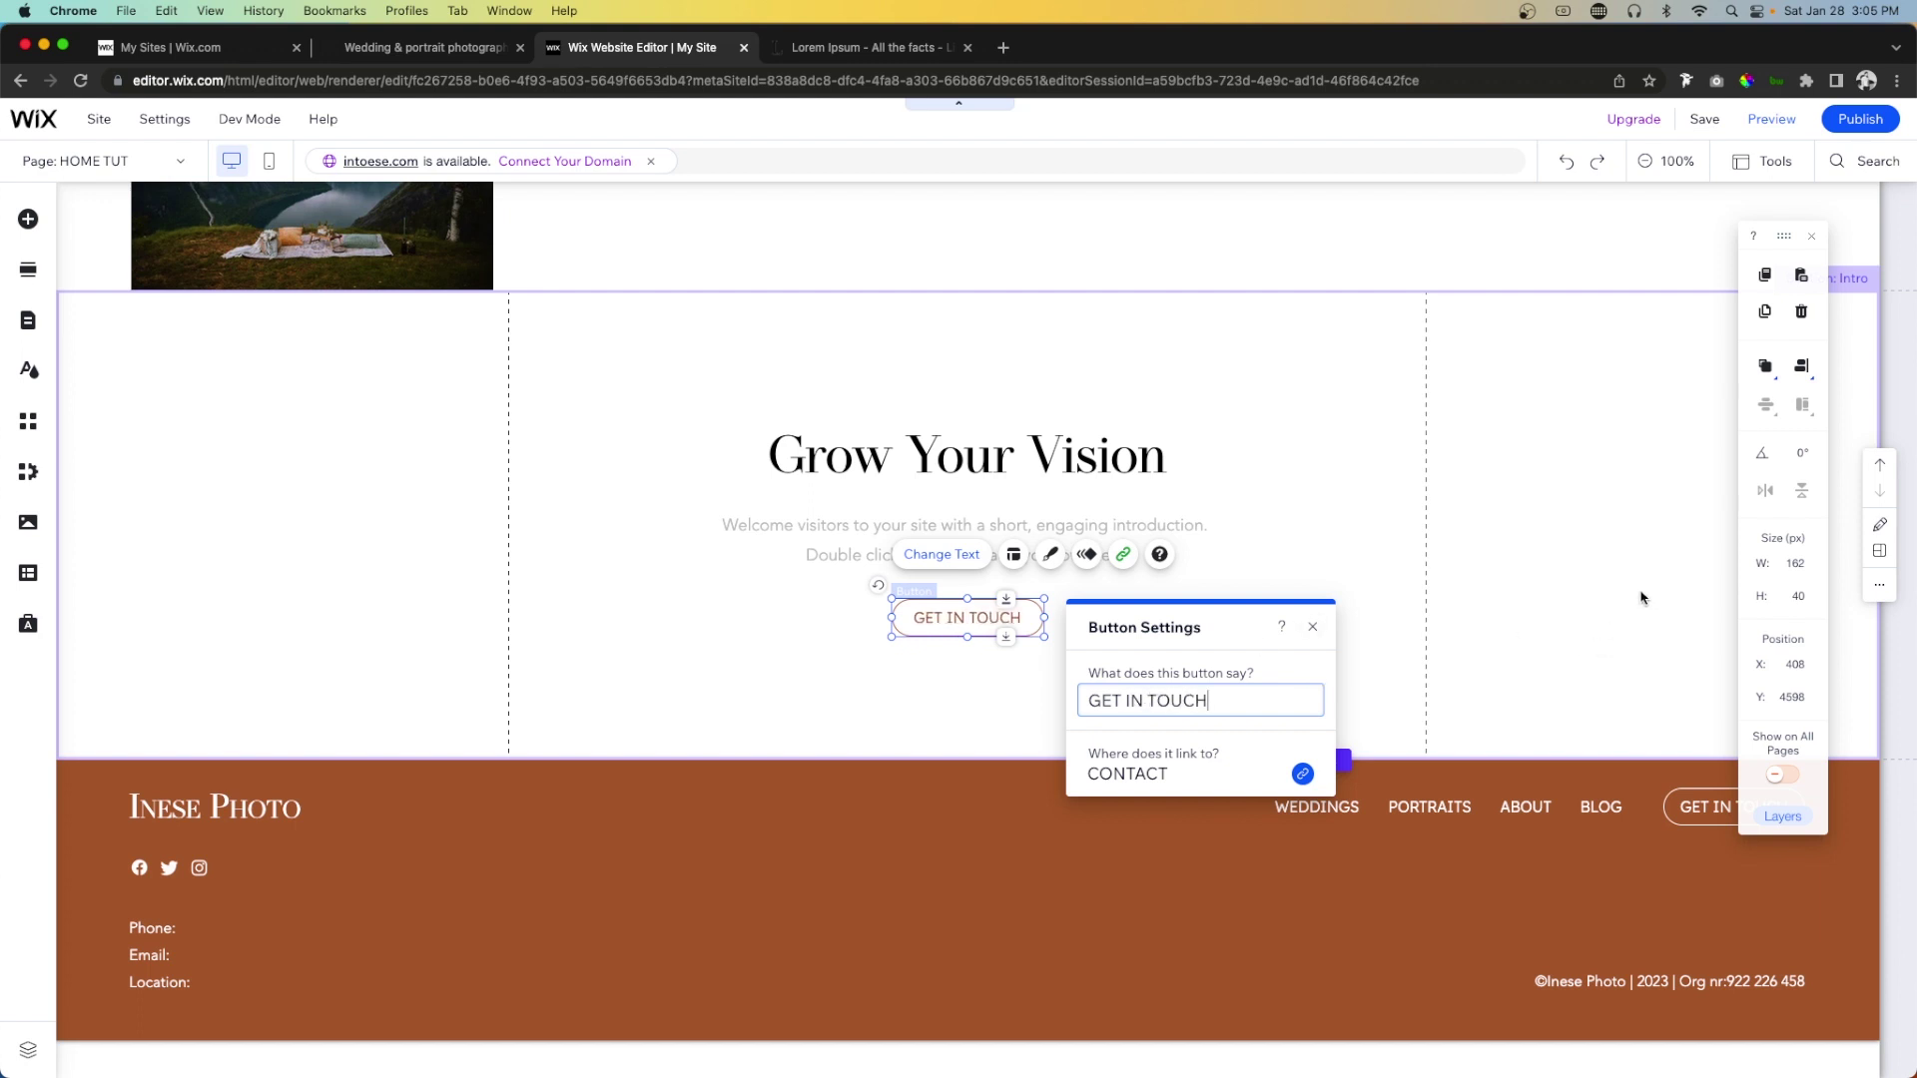
Preview the site and review the whole home page from the hero down to the footer.
key(super+shift+p)
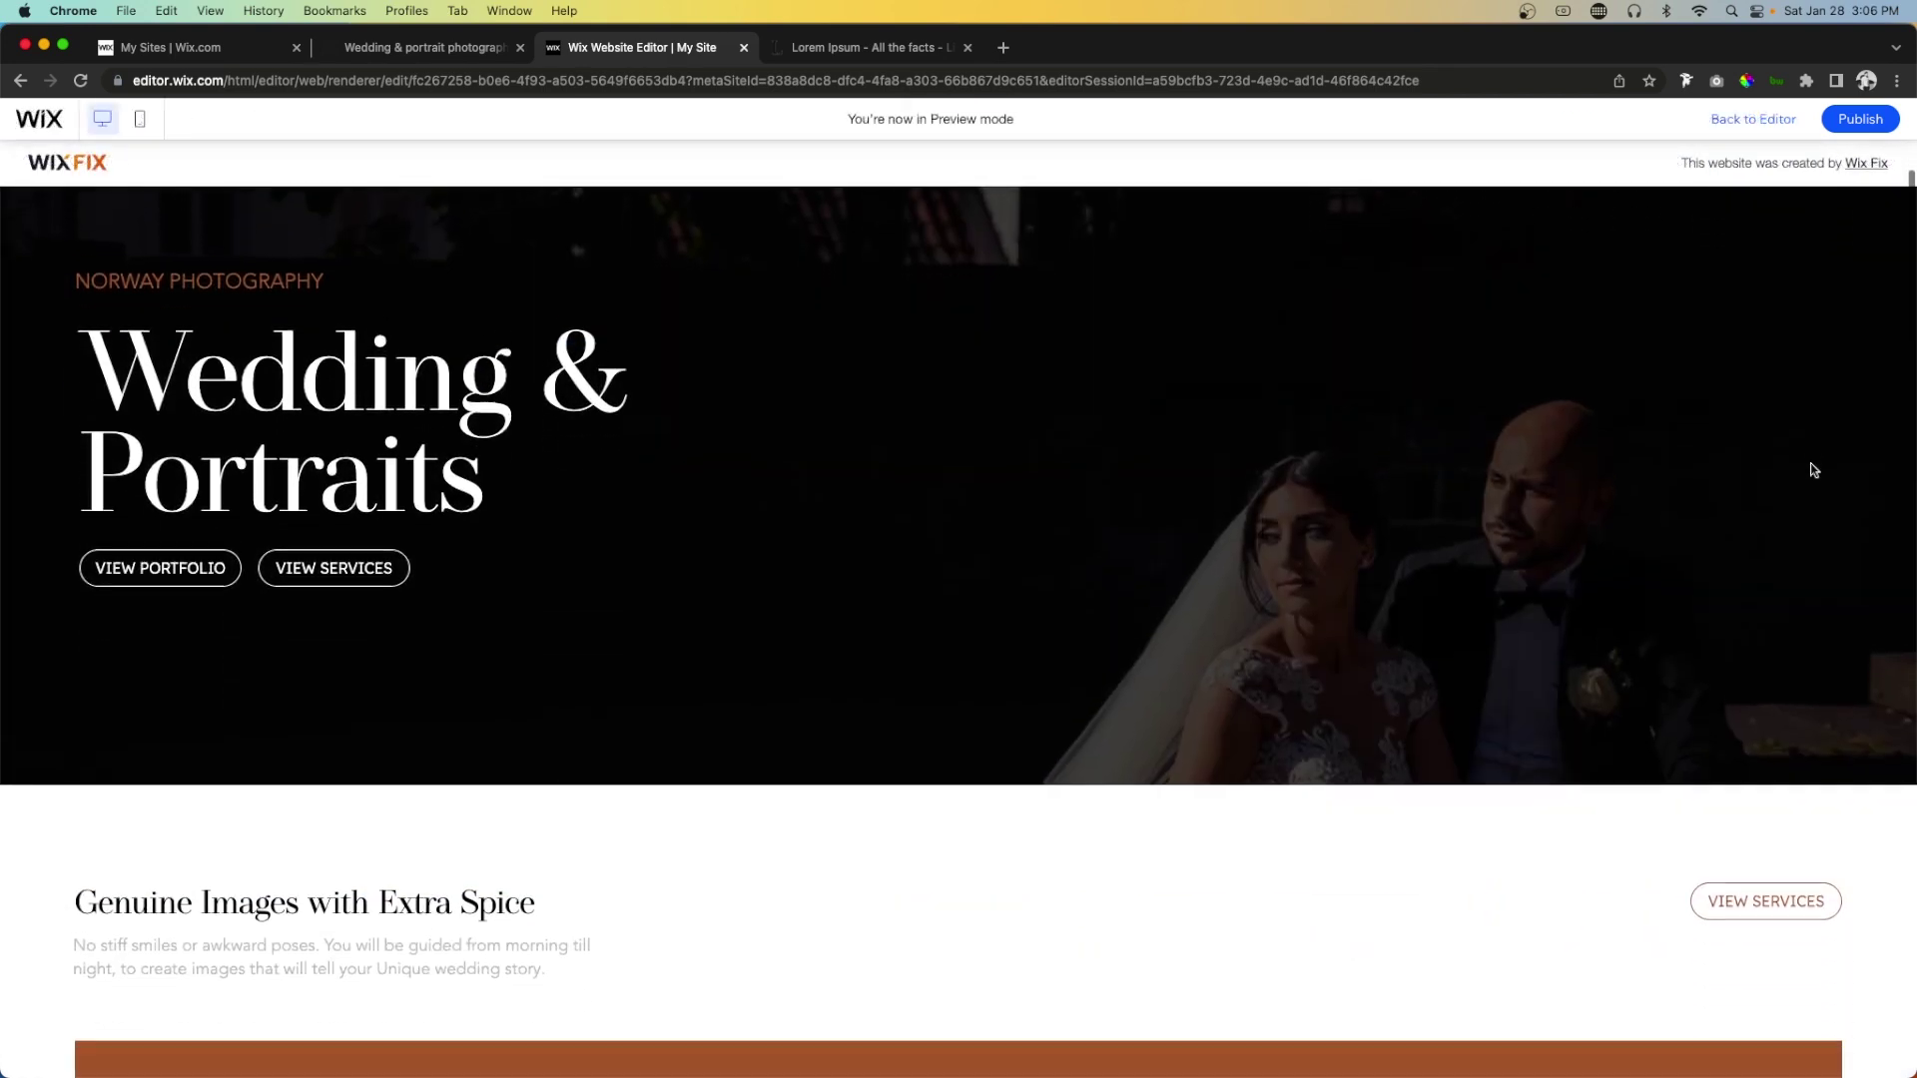
scroll(1813, 470, down, 10)
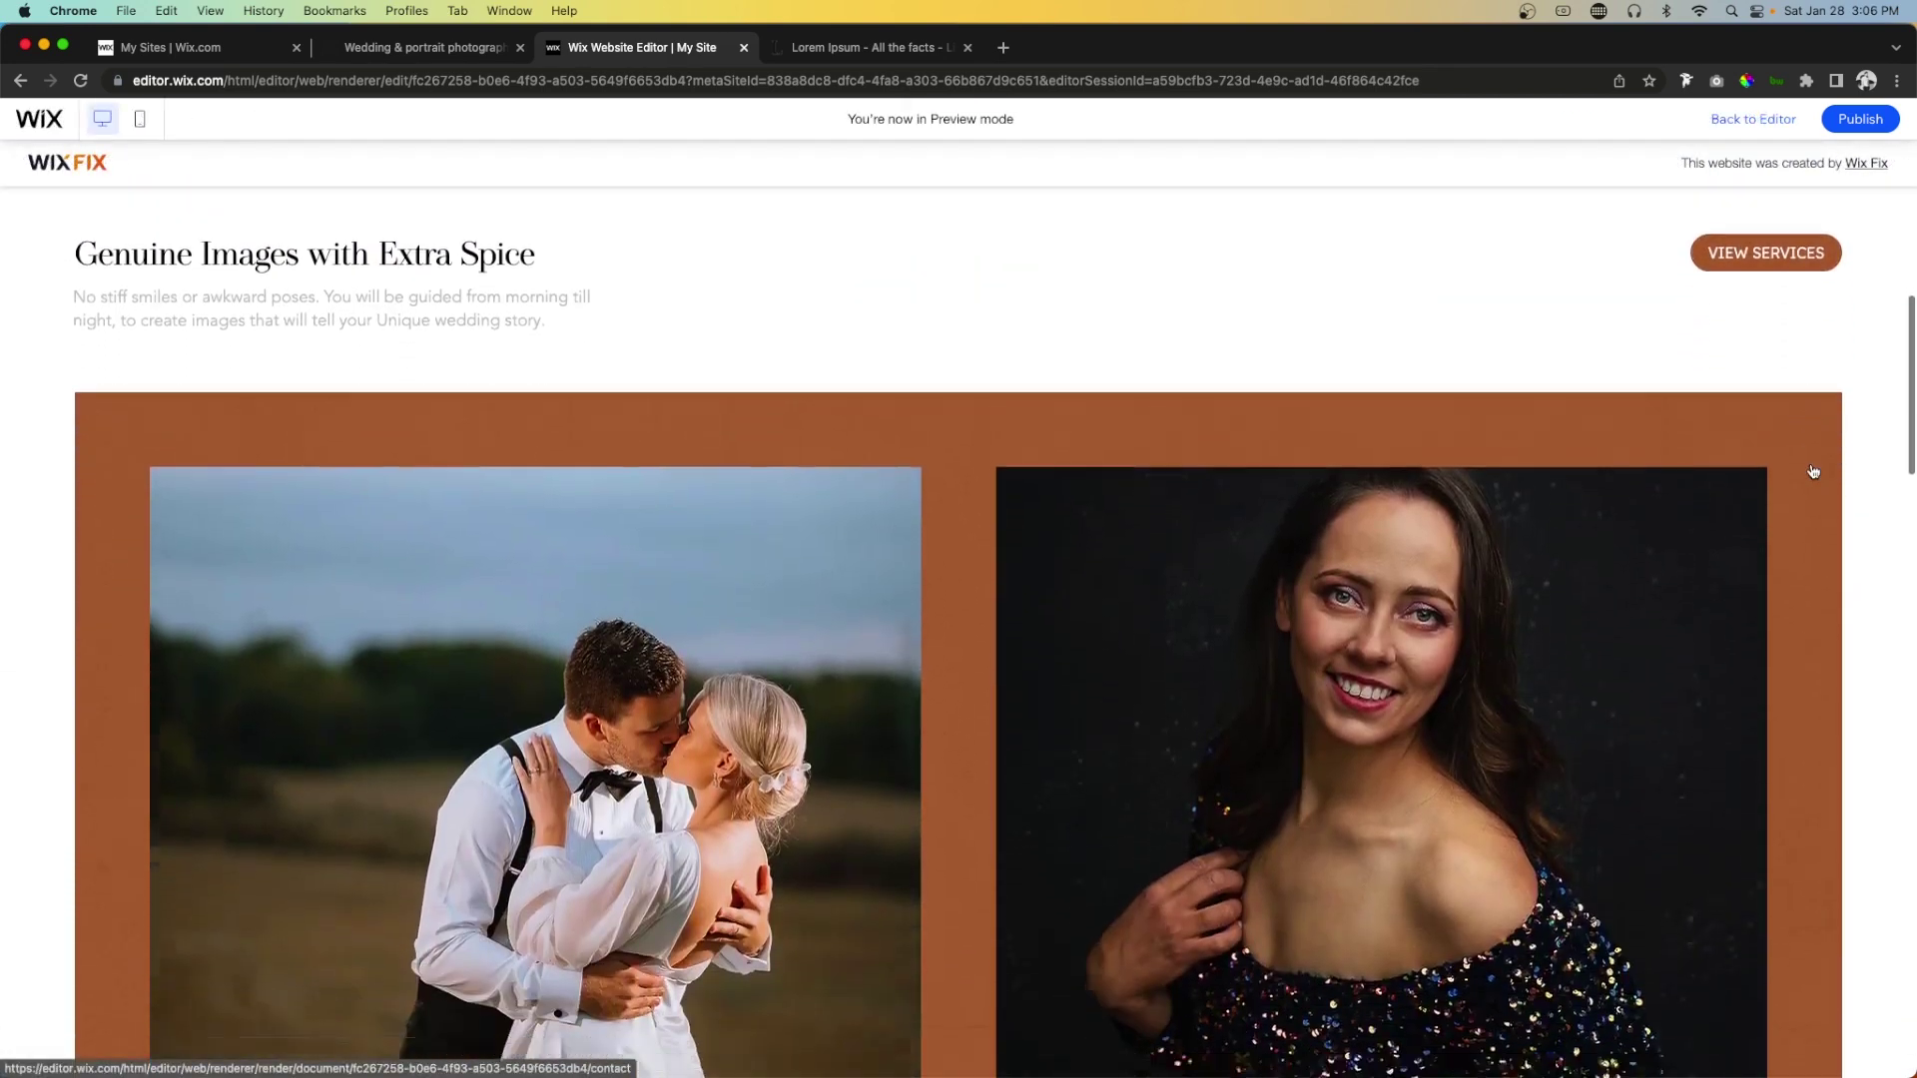
scroll(1814, 471, down, 10)
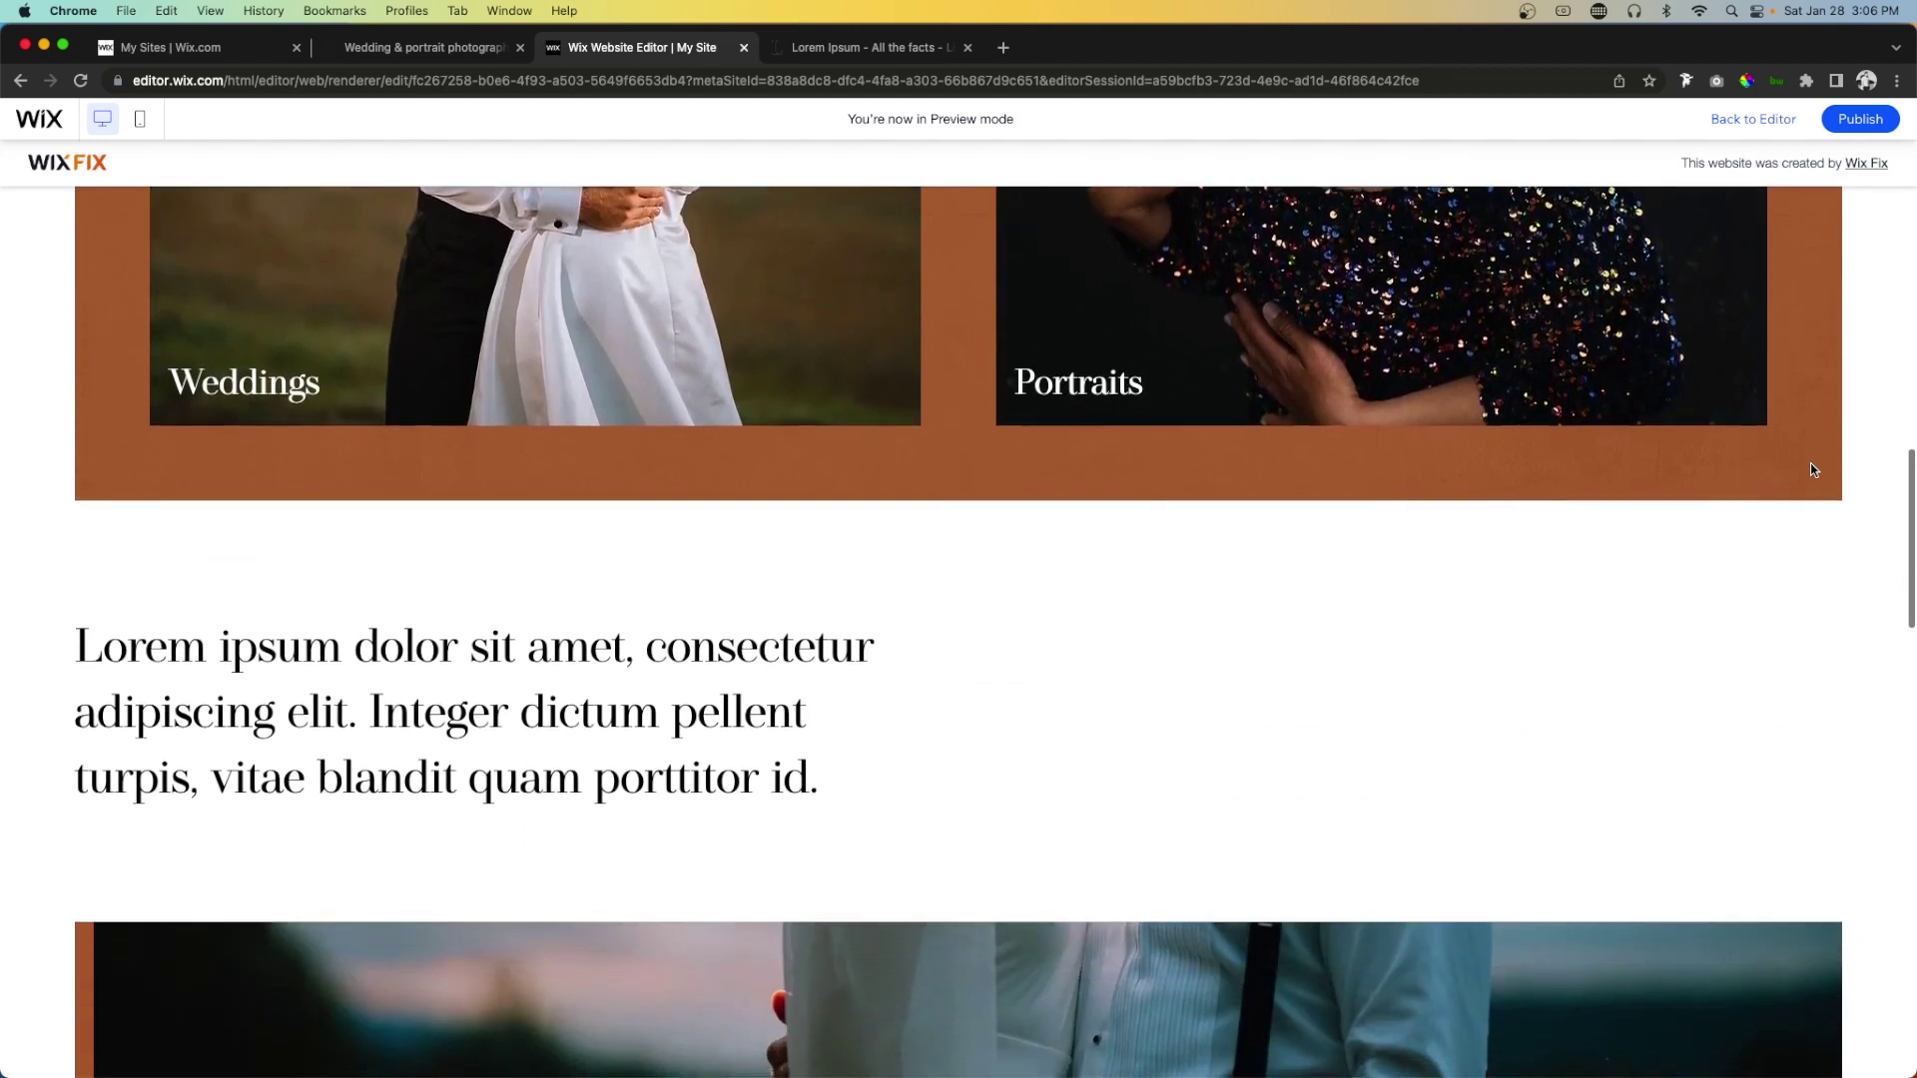
scroll(1814, 470, down, 15)
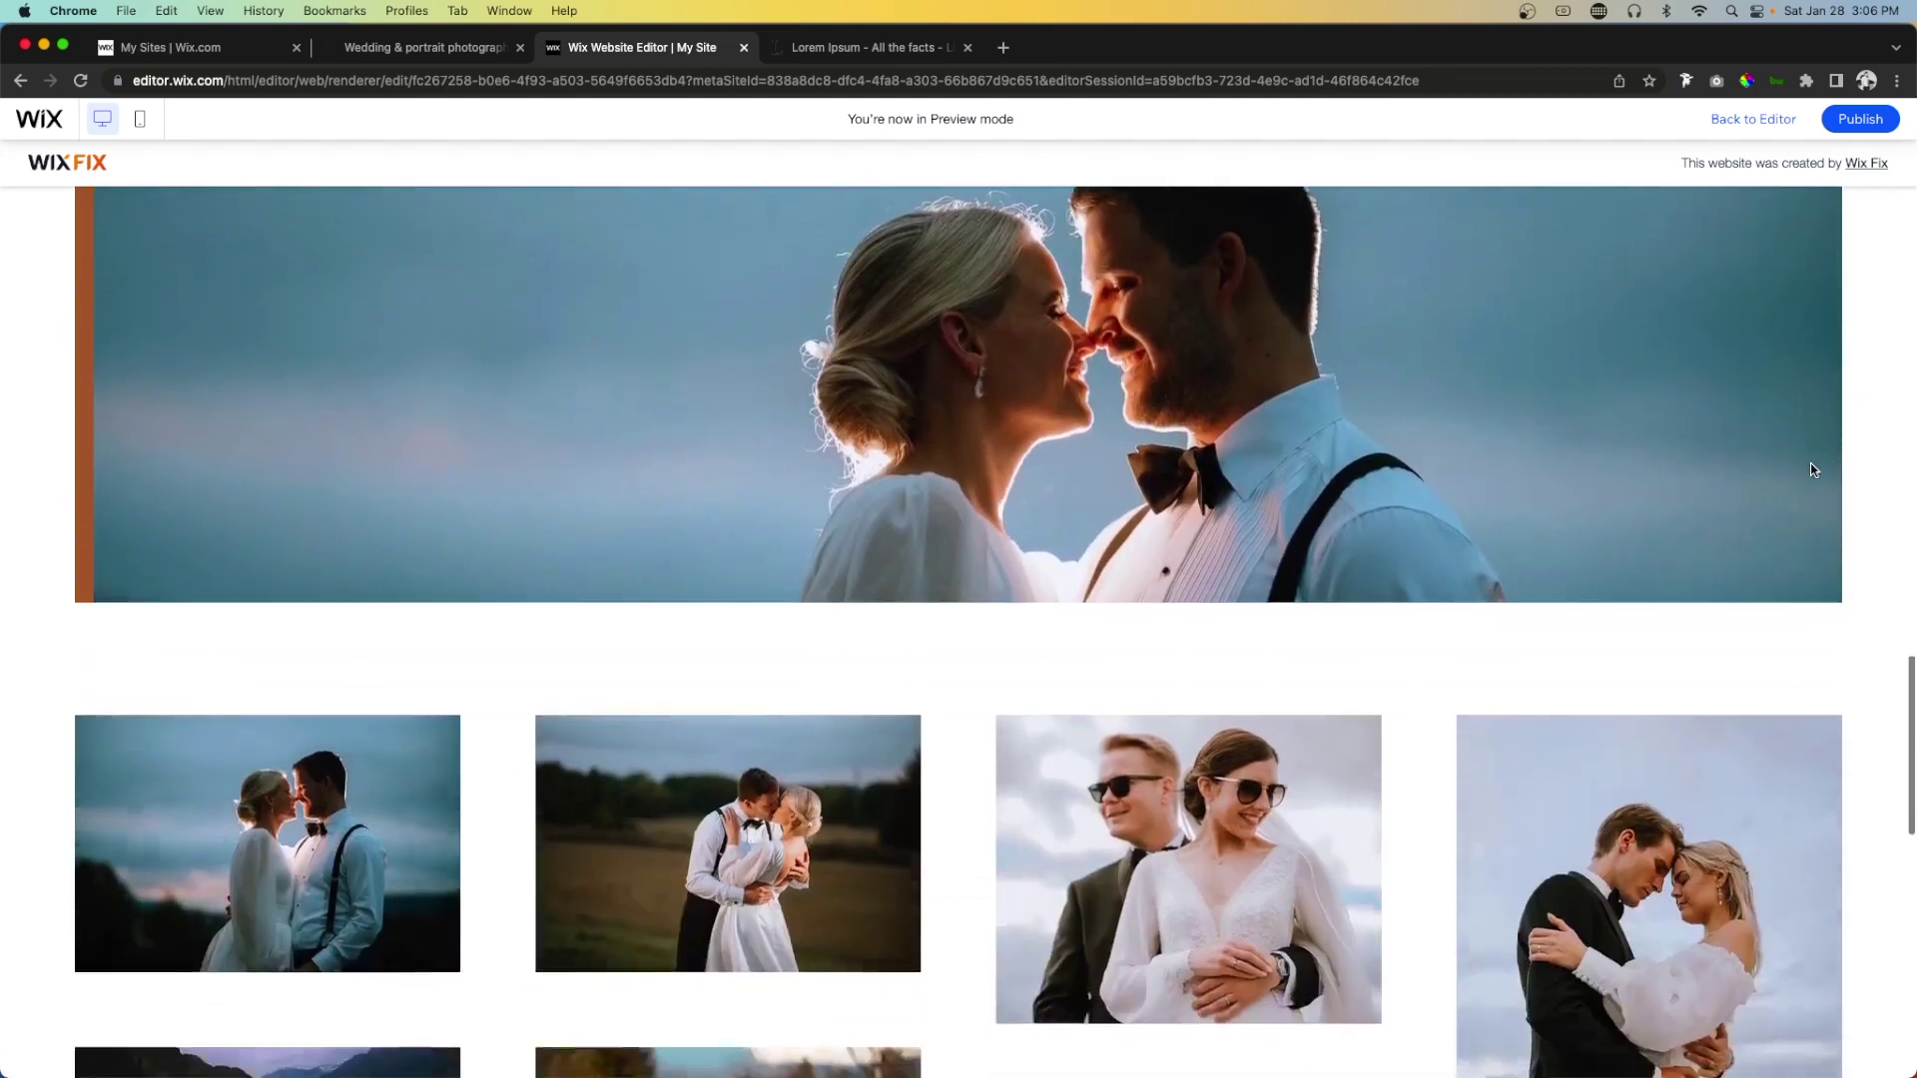
scroll(1814, 470, down, 15)
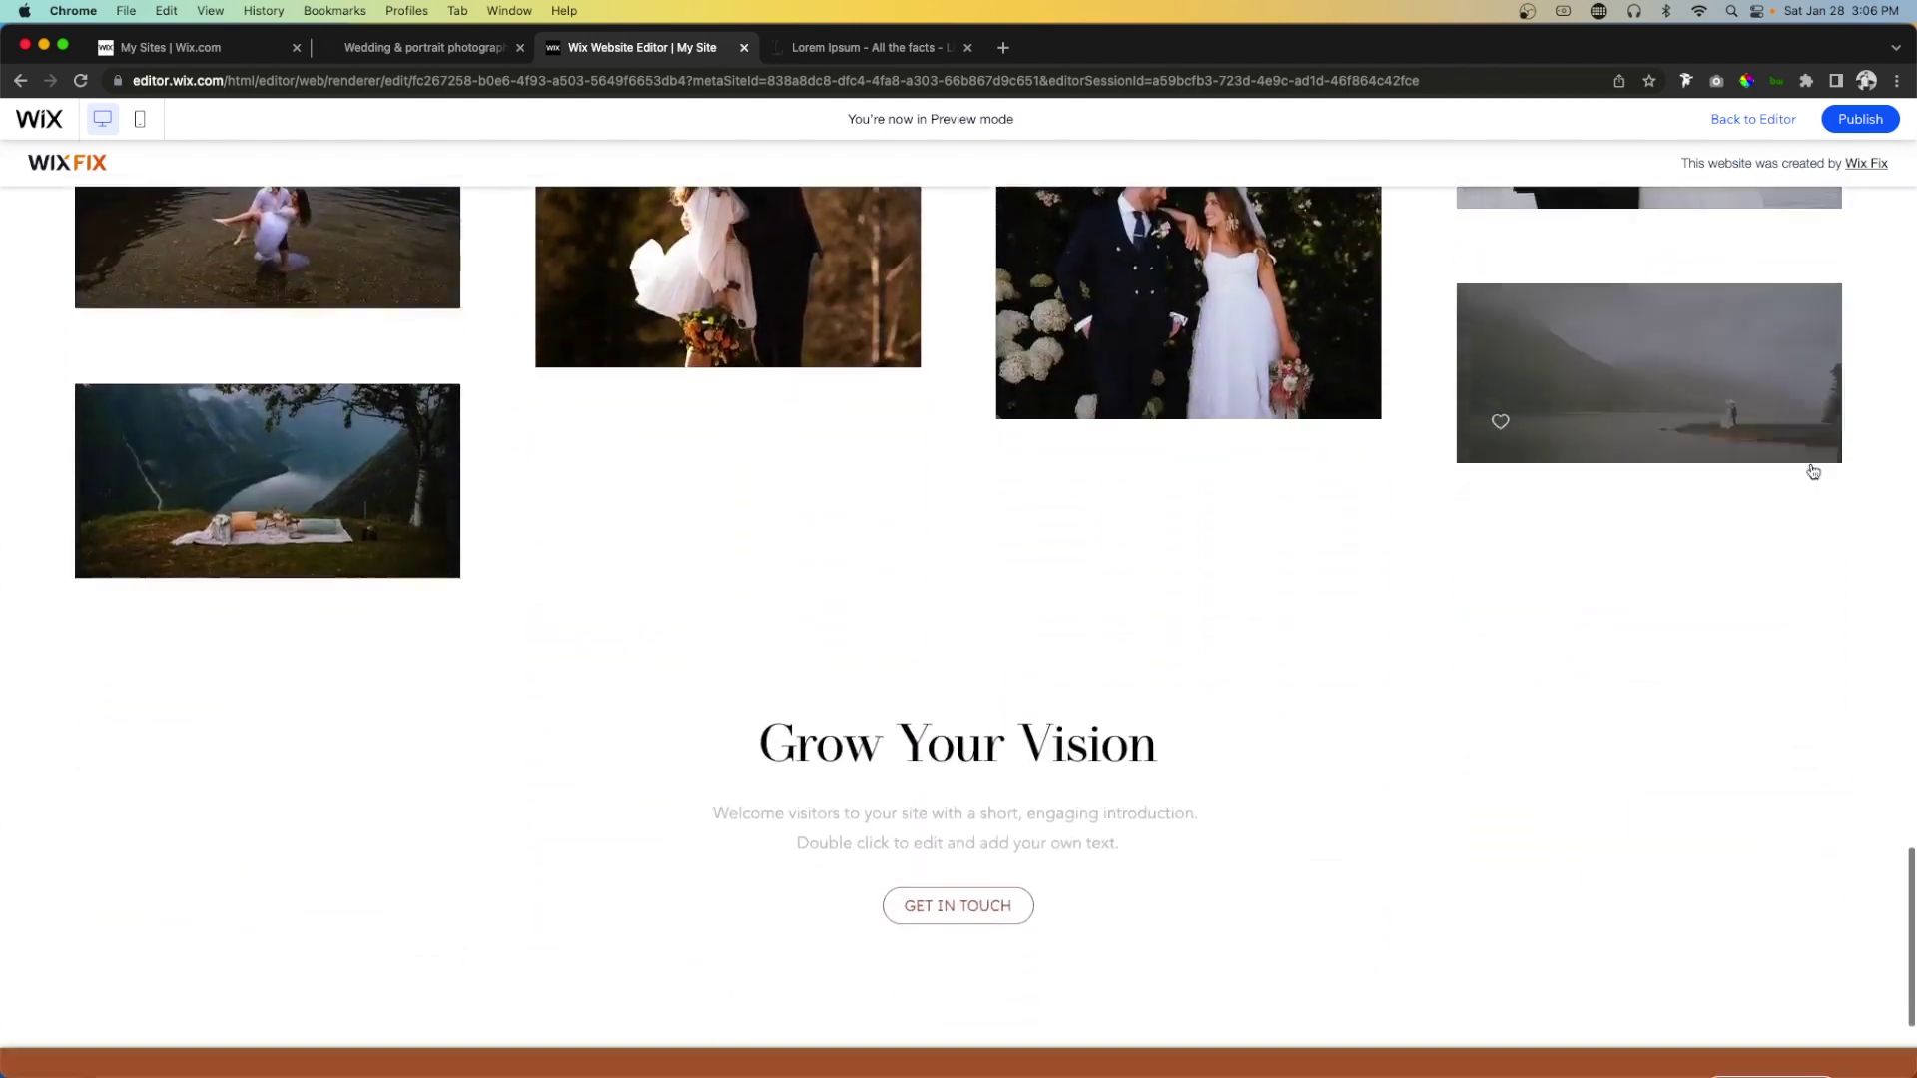
scroll(1812, 471, down, 3)
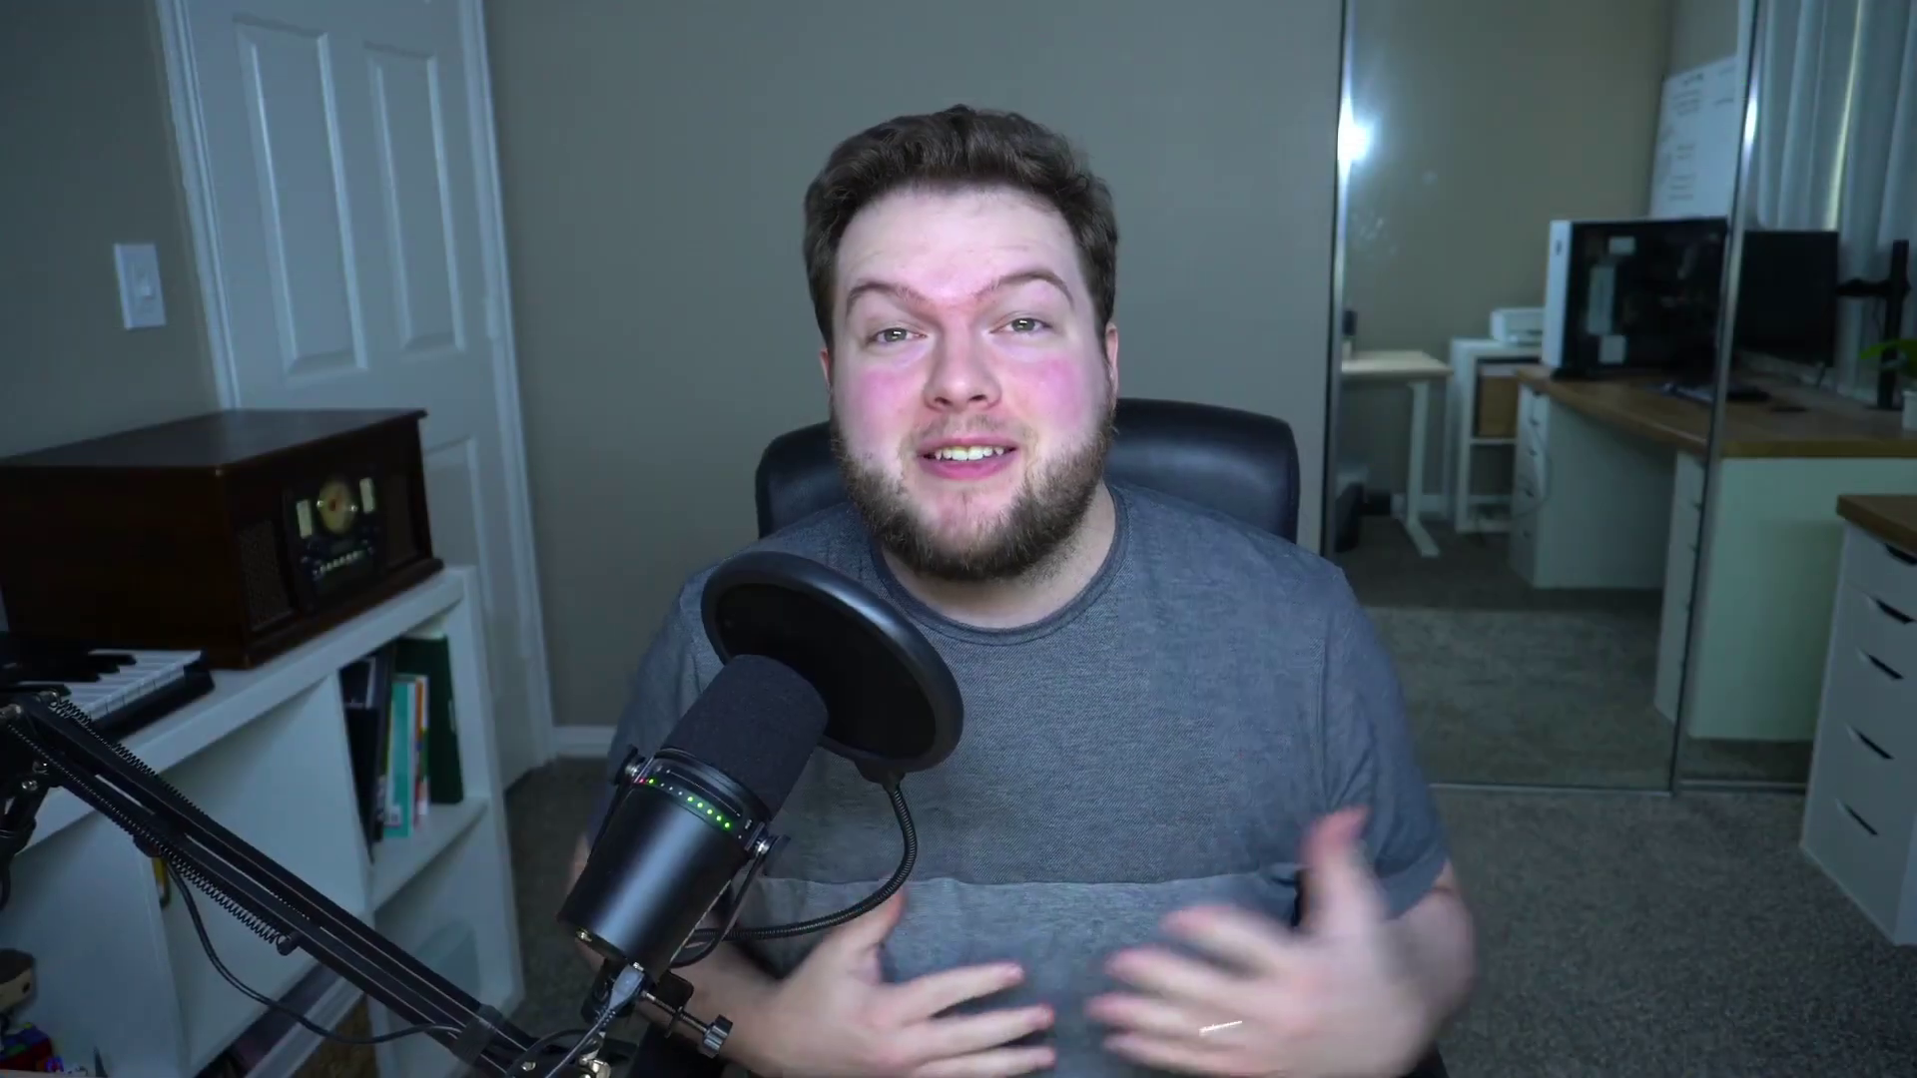